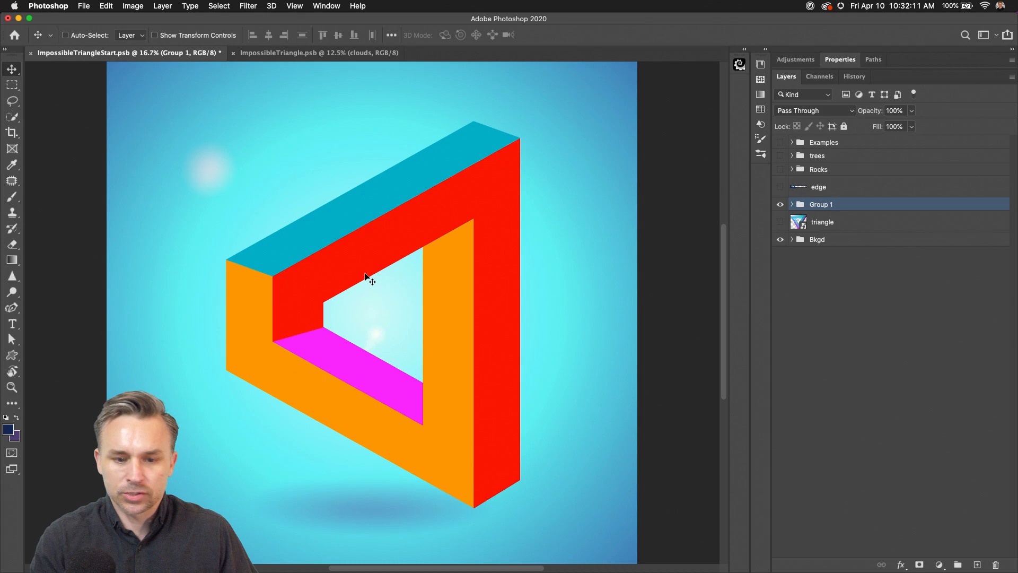
- View the triangle layer on its own without Group 1, switch Group 1 back on and hide the triangle layer
left_click(779, 204)
left_click(779, 221)
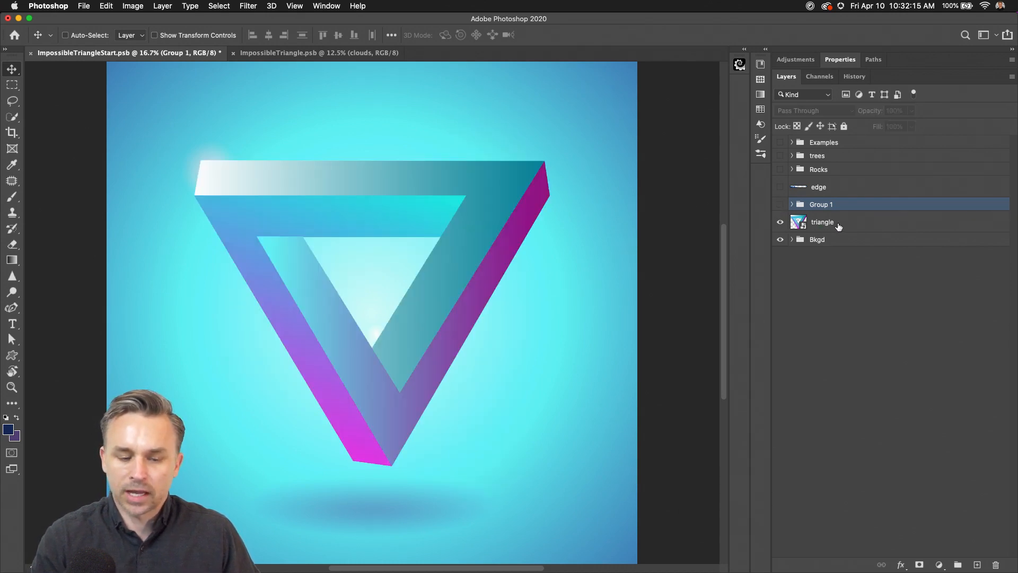
left_click(837, 225)
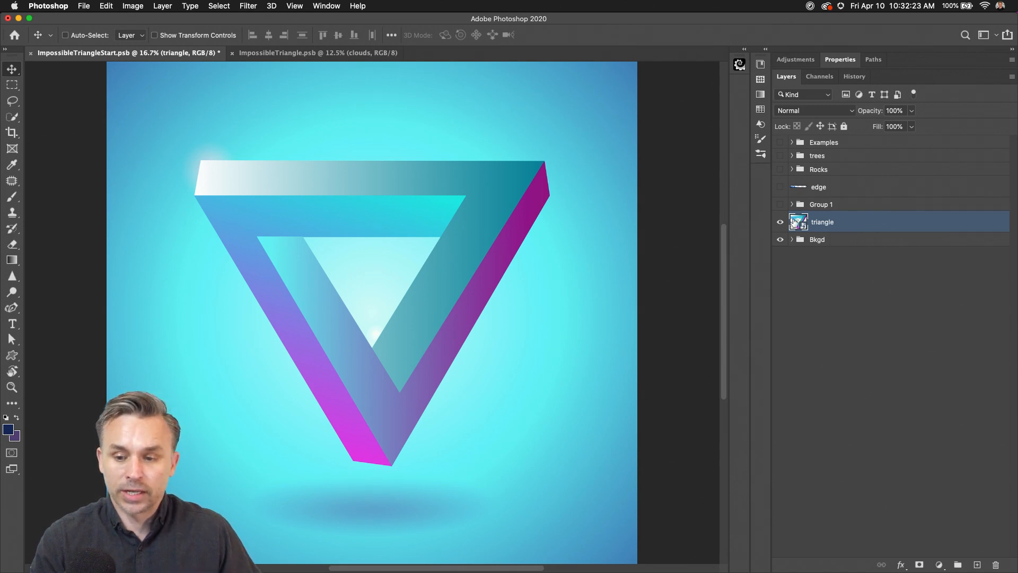
left_click(780, 204)
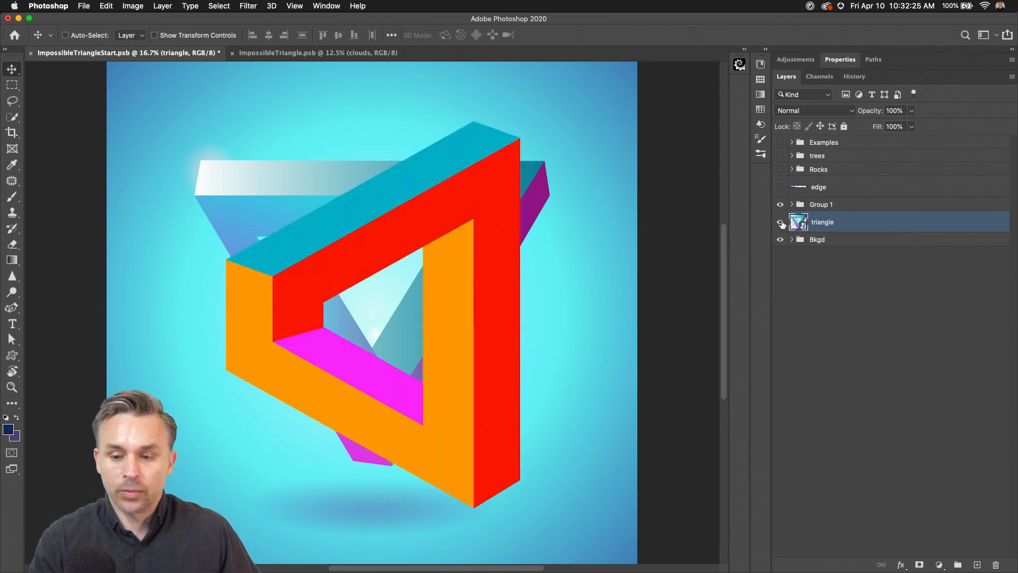
left_click(781, 223)
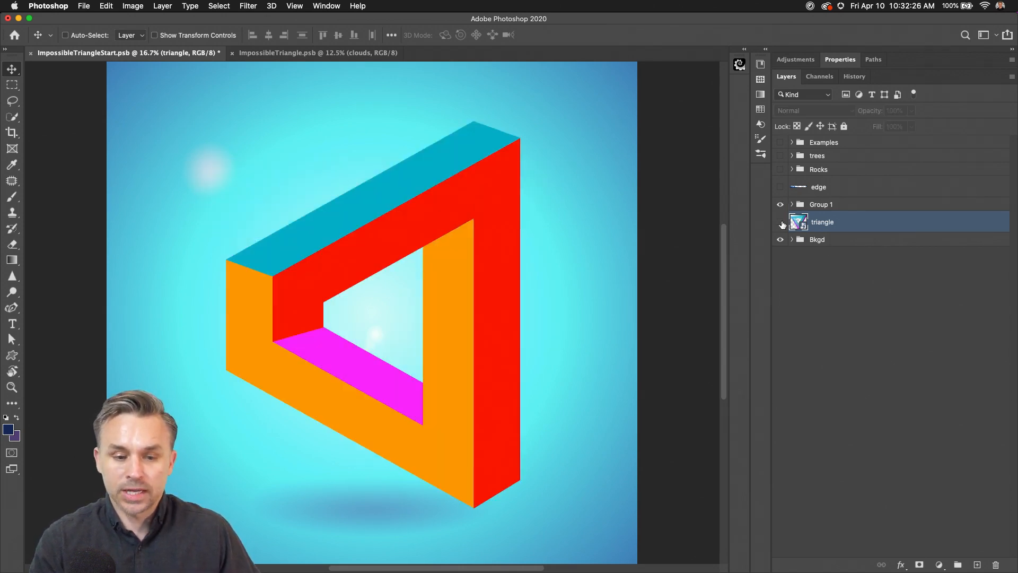
- Display the Examples group, examine the waterfall artwork enlarged in full-screen view, and hide the group again
left_click(780, 143)
left_click(819, 146)
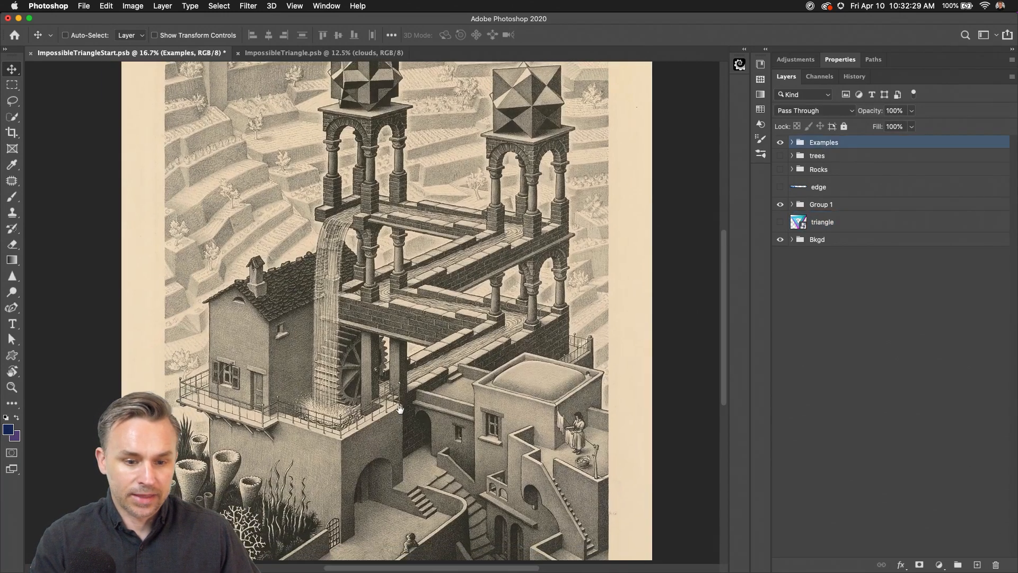
scroll(431, 329, "left", 3)
scroll(431, 329, "down", 2)
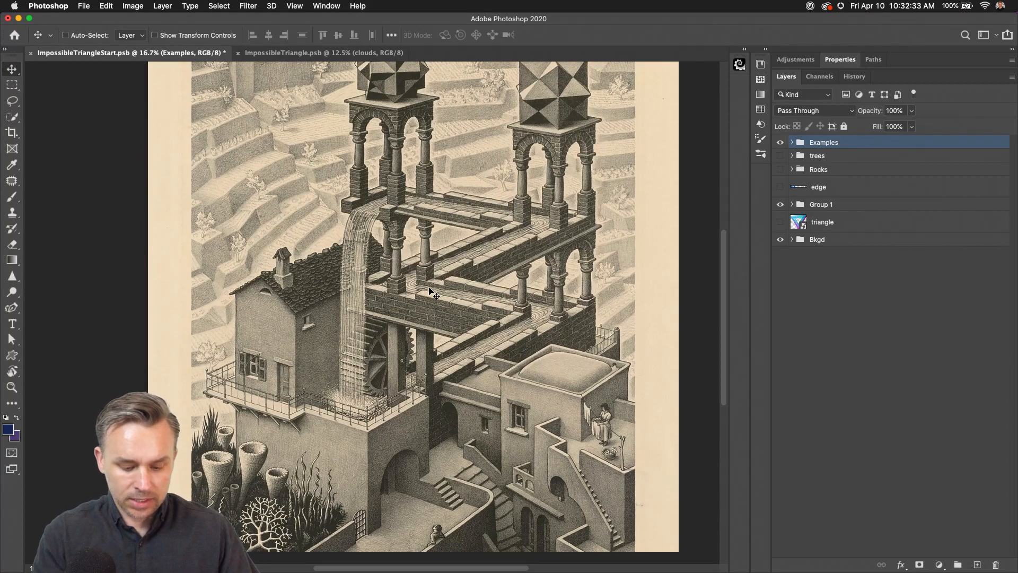
key("Tab")
key("Tab")
key("Tab")
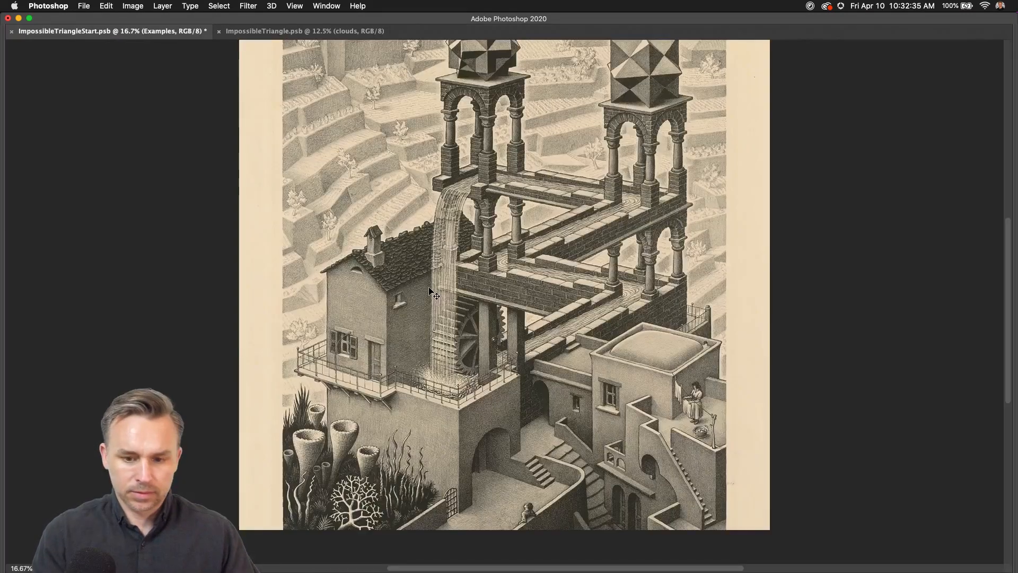
key("Tab")
key("f")
key("f")
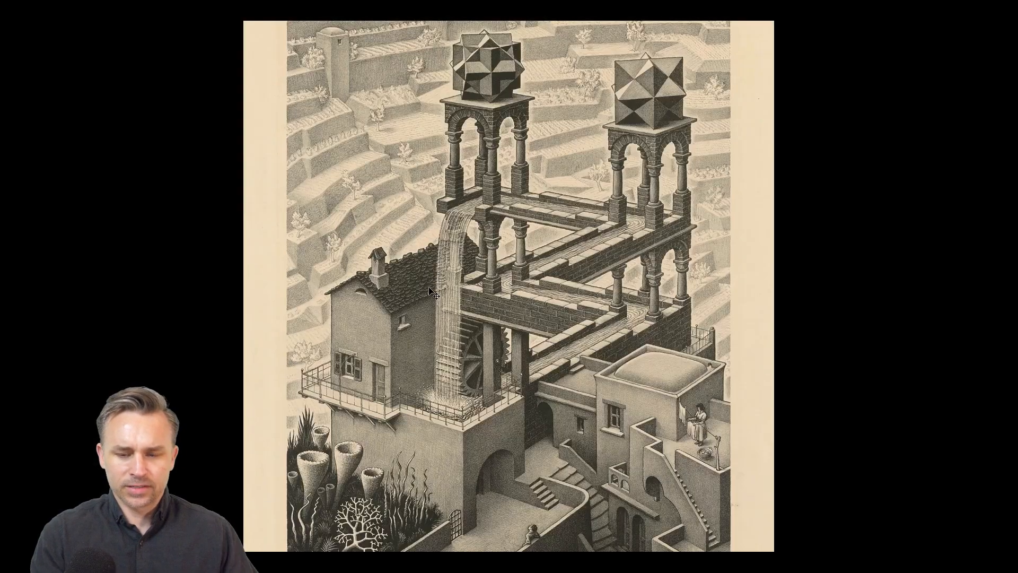
key("ctrl+plus")
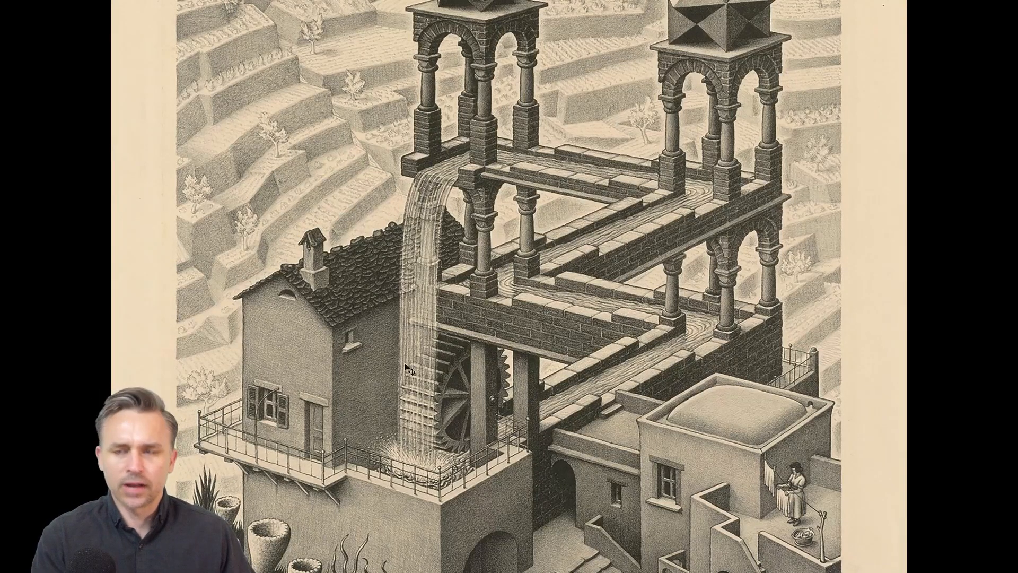
key("f")
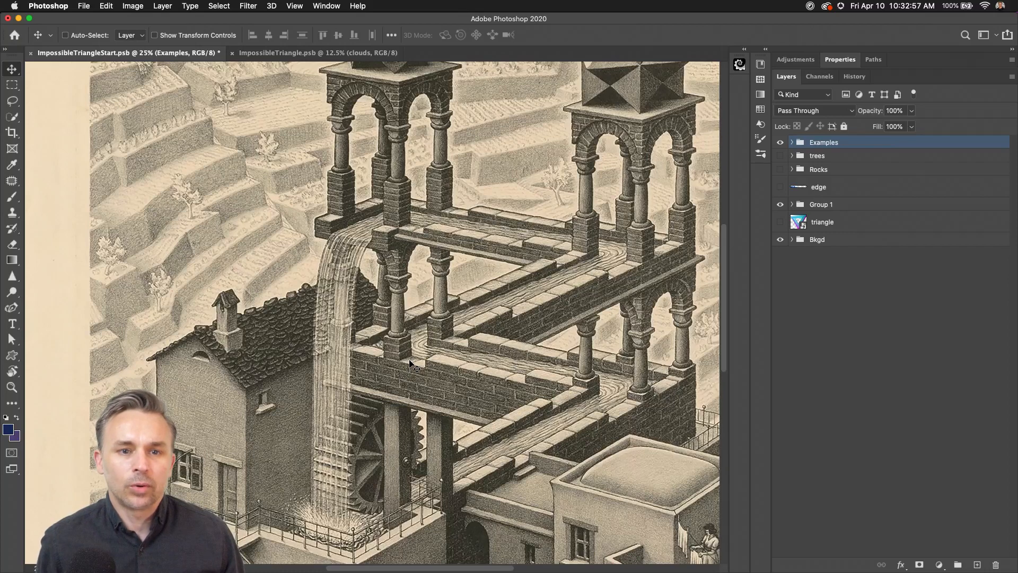
left_click(779, 142)
- Expand Group 1 and delete the clipped Layer 15 above the red SIDE shape
left_click(820, 208)
left_click_drag(332, 310, 295, 278)
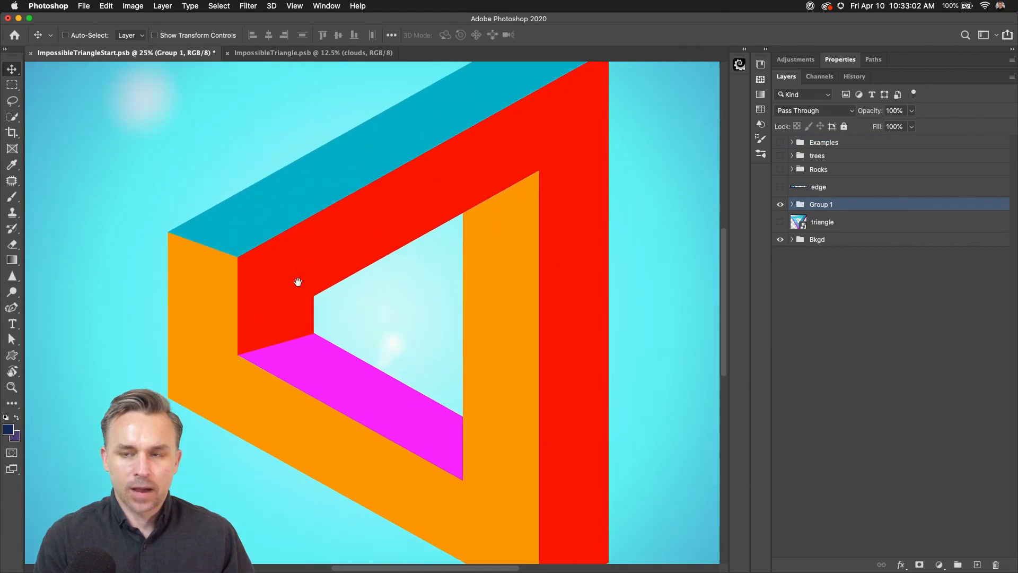
left_click(791, 204)
left_click(838, 229)
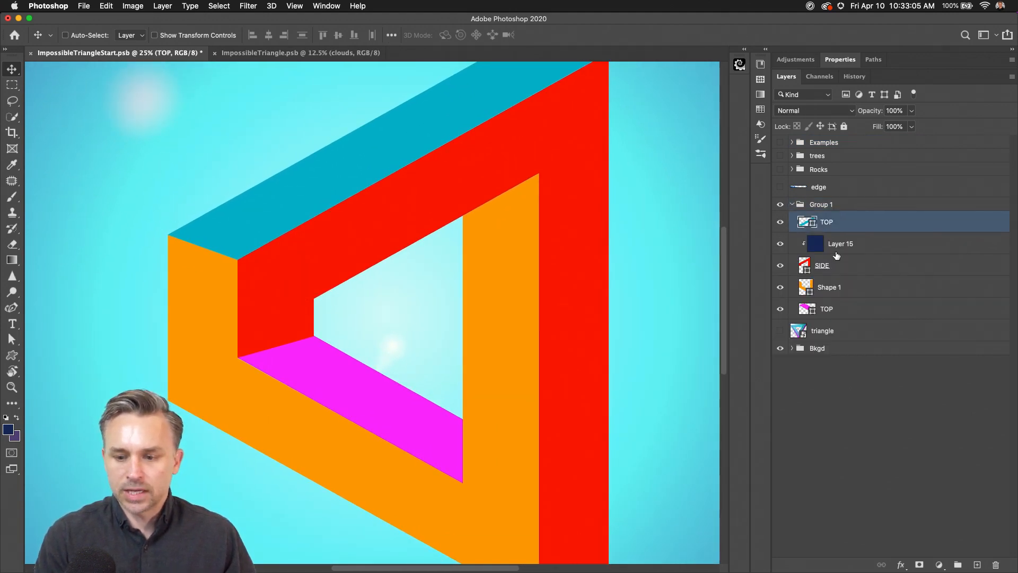
left_click_drag(826, 245, 994, 561)
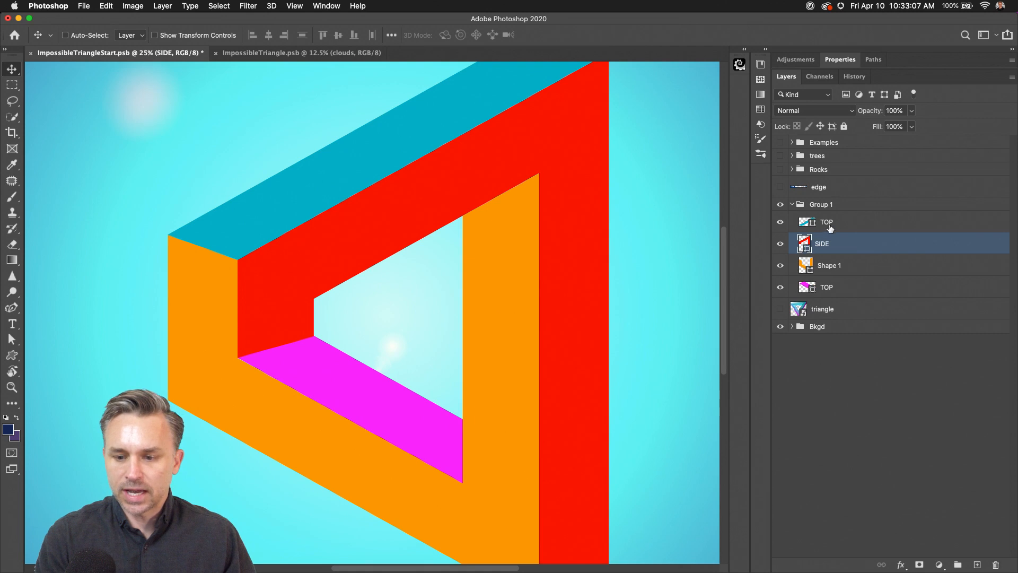
- Hide the teal TOP and red SIDE layers, leaving only the magenta and orange faces of Group 1 visible
left_click(830, 228)
left_click(780, 222)
left_click_drag(782, 243, 780, 265)
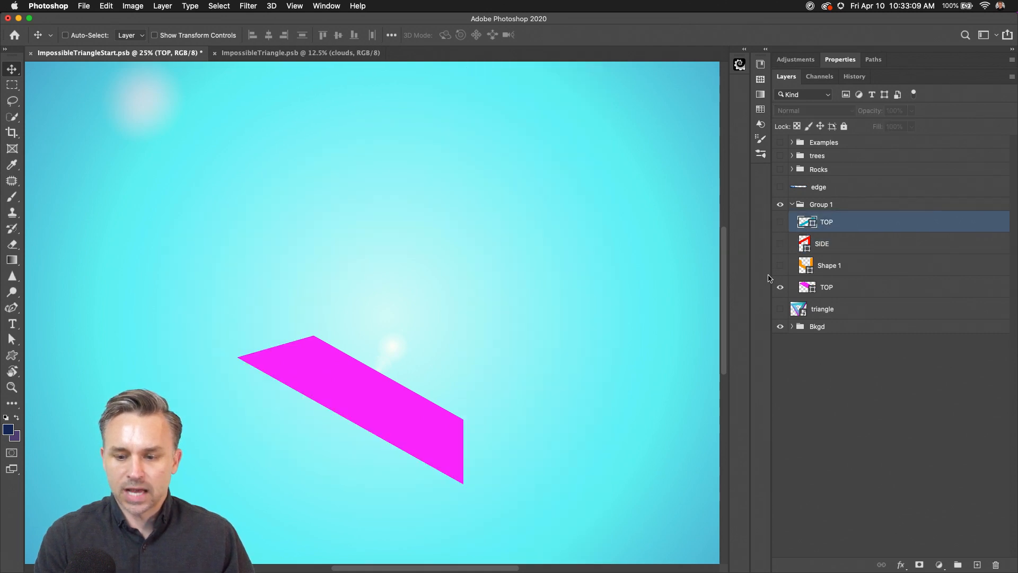
left_click(781, 266)
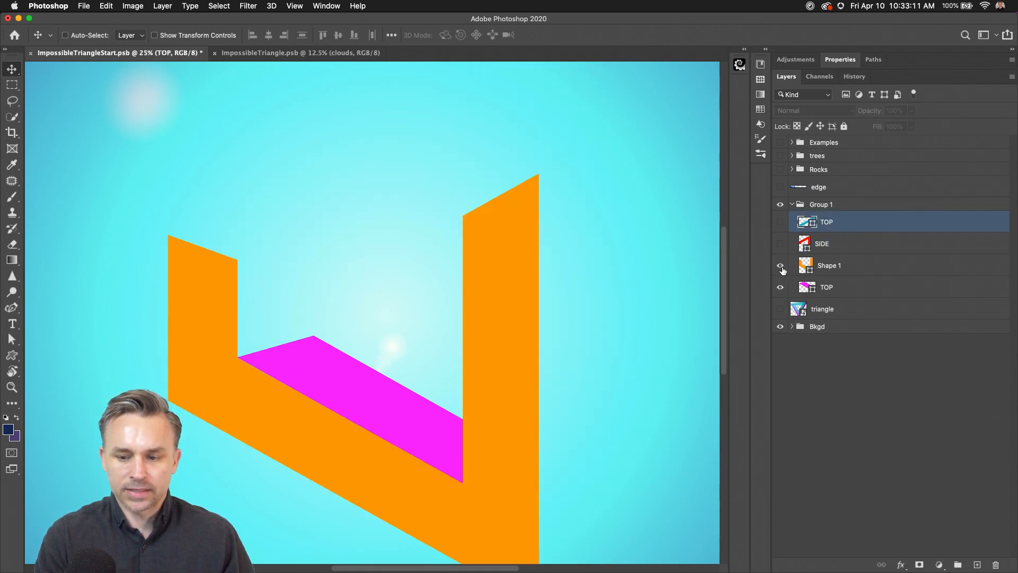
- Rename the orange Shape 1 layer as LEFT SIDE
double_click(826, 267)
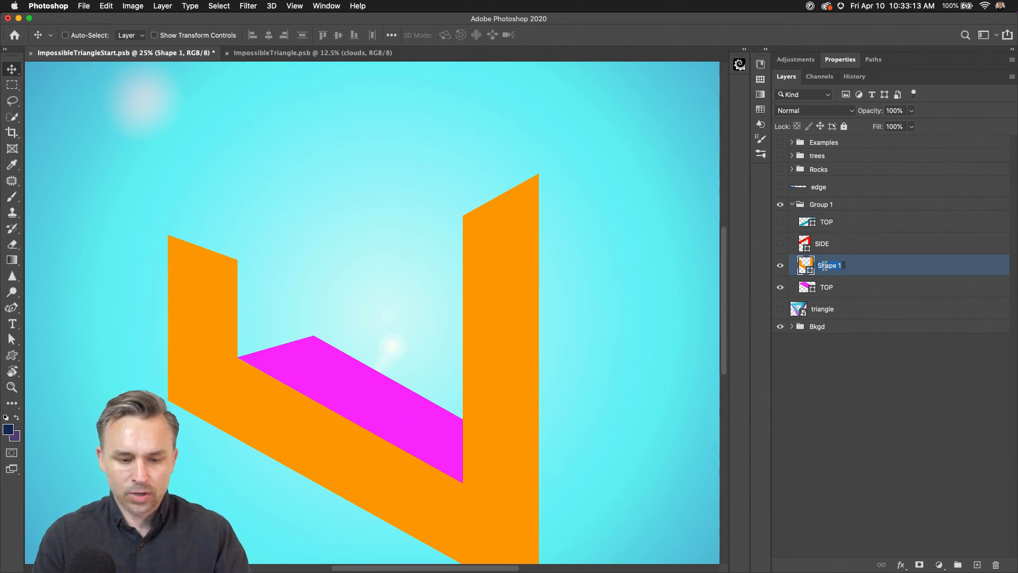
type("L")
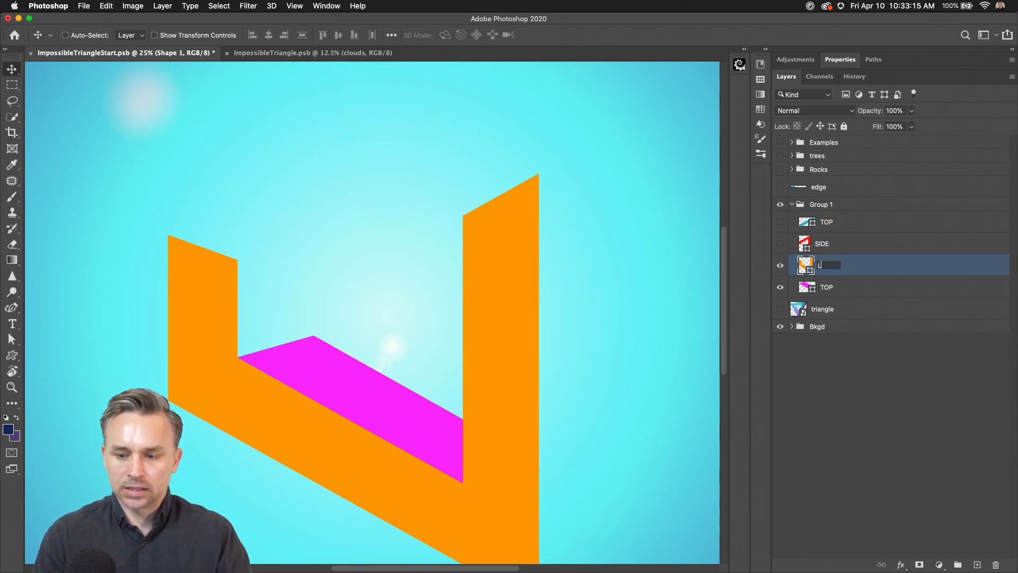
type("EFT SIDE")
key("Return")
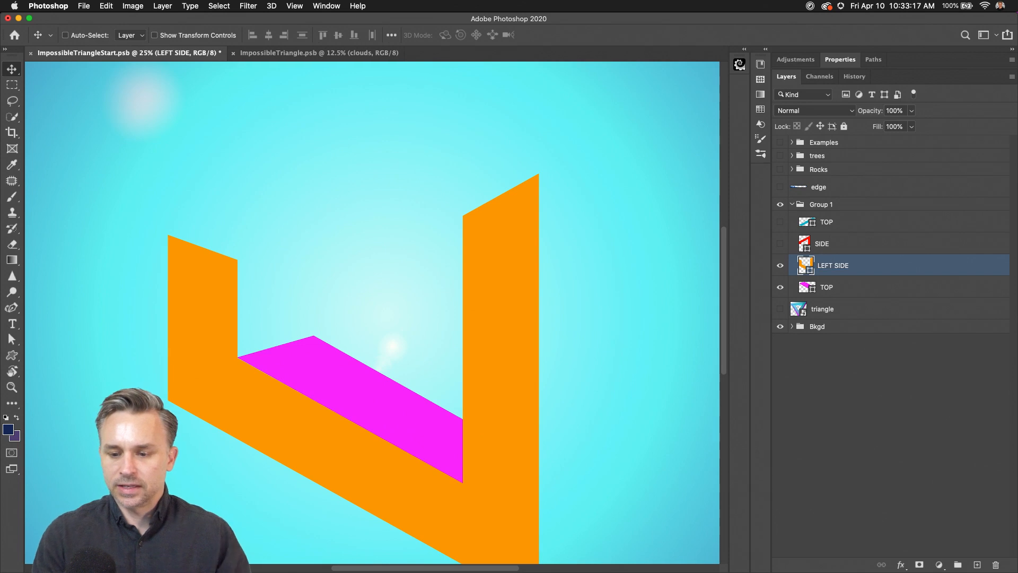
- Show the red SIDE layer and rename it RIGHT SIDE
left_click(780, 244)
left_click(825, 244)
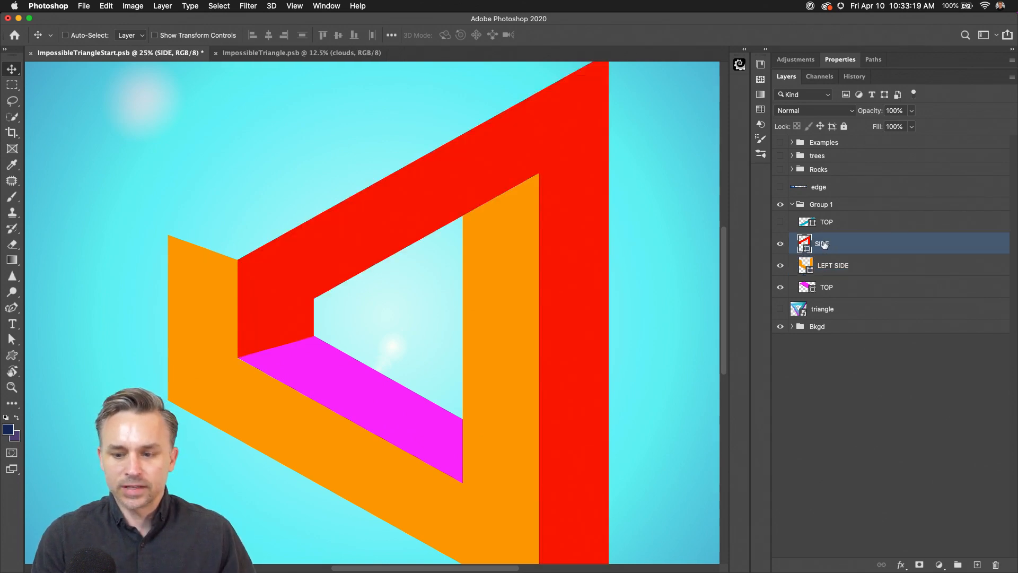
double_click(823, 244)
type("RIGHT SIDE")
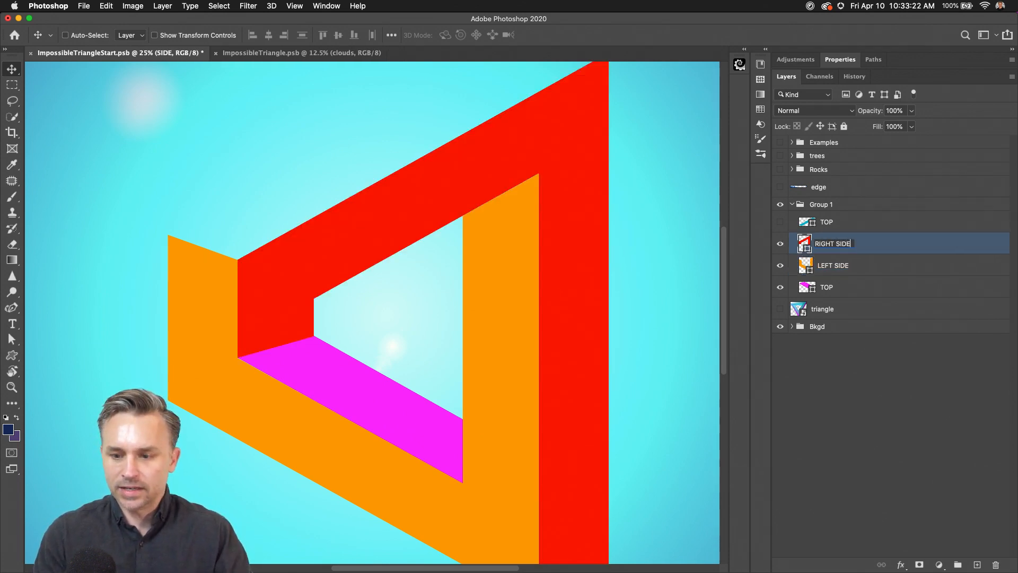
key("Return")
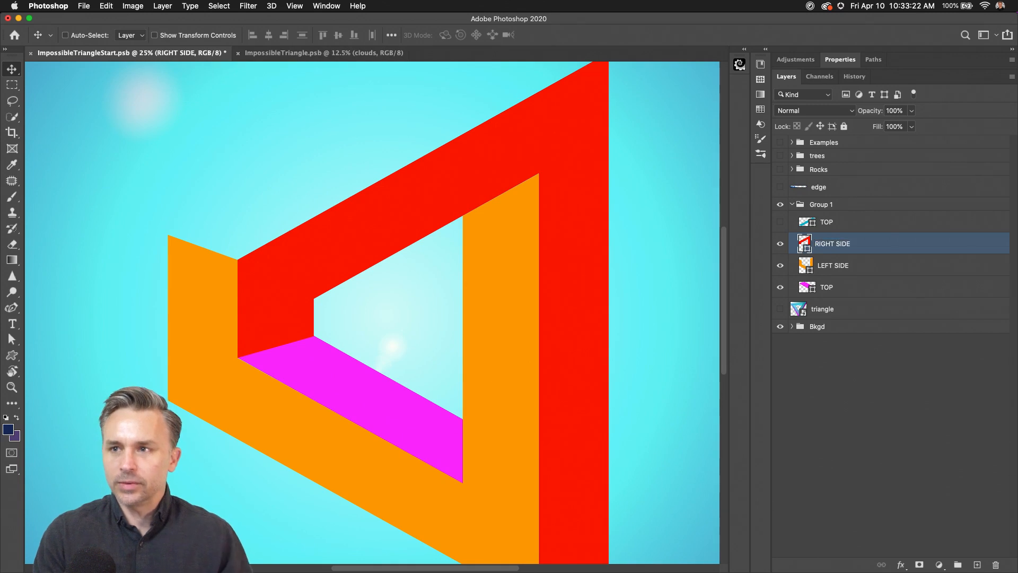
- Show the upper teal TOP shape layer and make it the active layer
left_click(779, 221)
left_click(819, 222)
left_click_drag(333, 193, 330, 290)
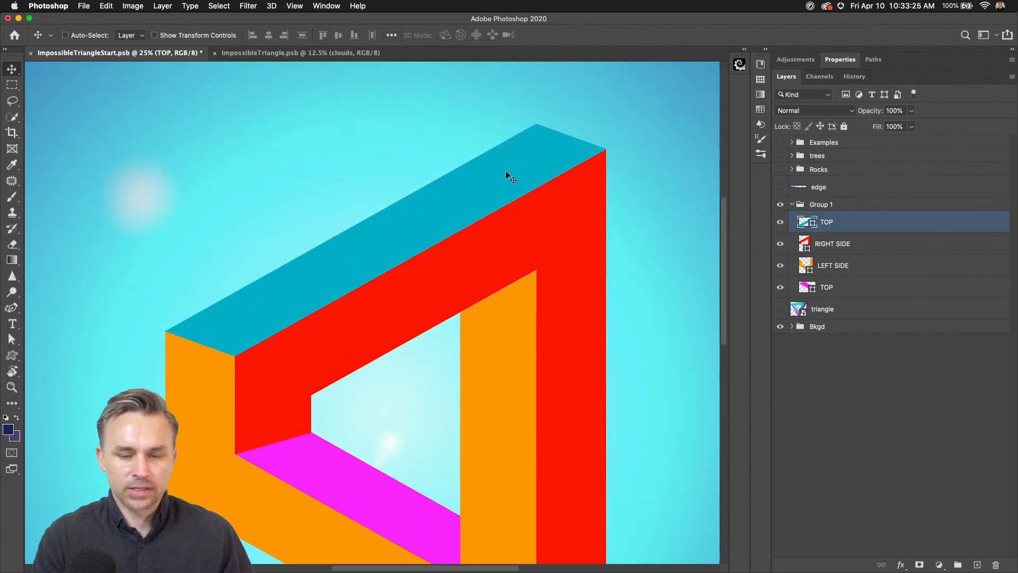
key("super+plus")
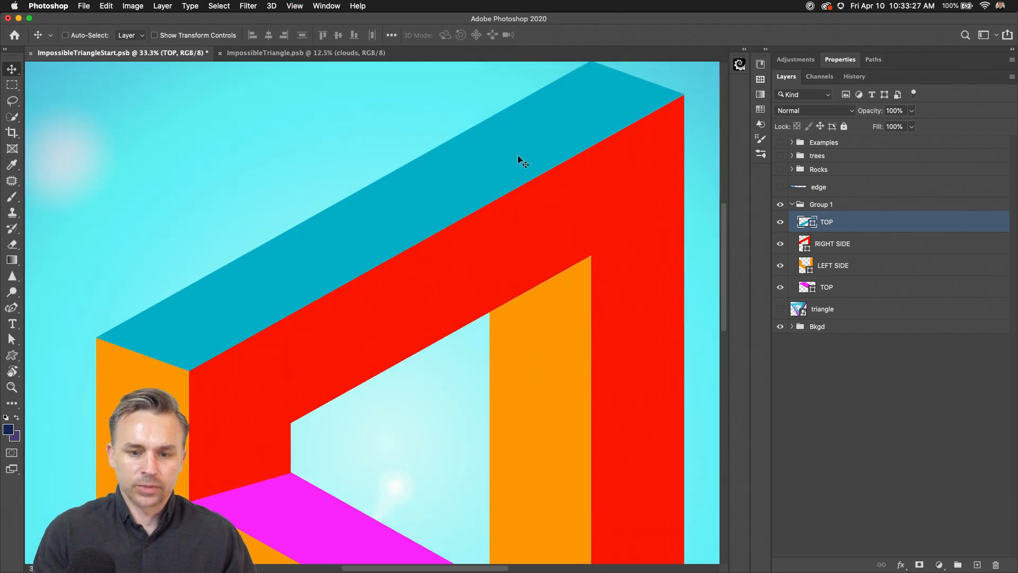
left_click_drag(475, 213, 397, 272)
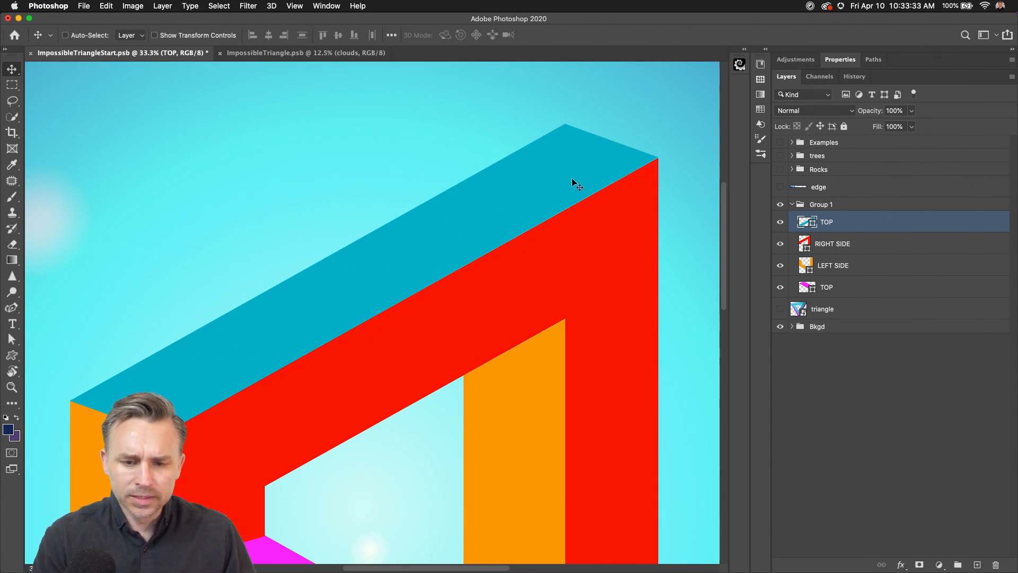
- Place the blue water sea image from the Nature library over the teal top face, scaled to about 290% and rotated about -27°
left_click(765, 48)
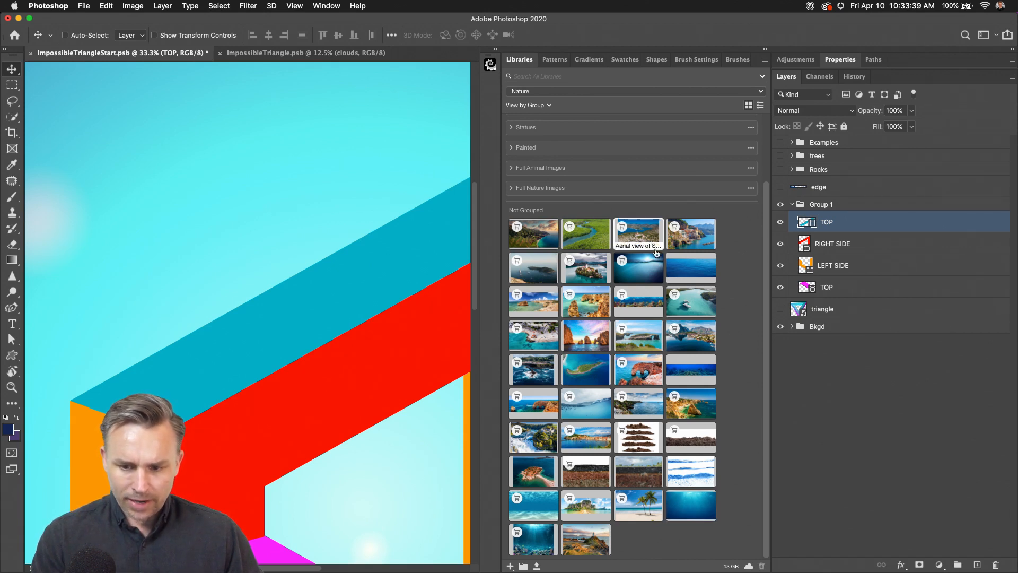
left_click_drag(685, 269, 337, 329)
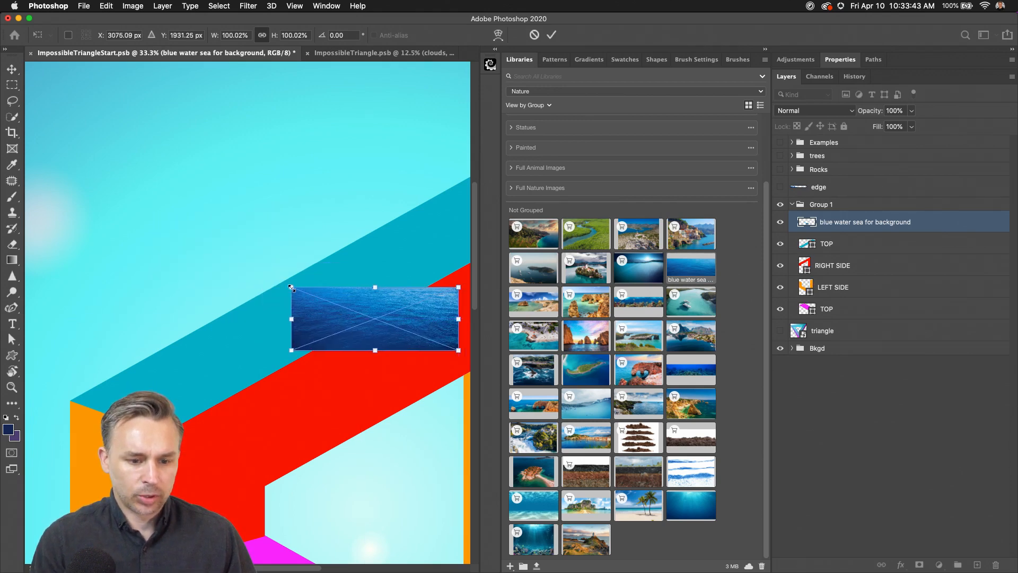
left_click_drag(291, 288, 137, 142)
left_click_drag(90, 177, 66, 288)
left_click_drag(180, 332, 135, 400)
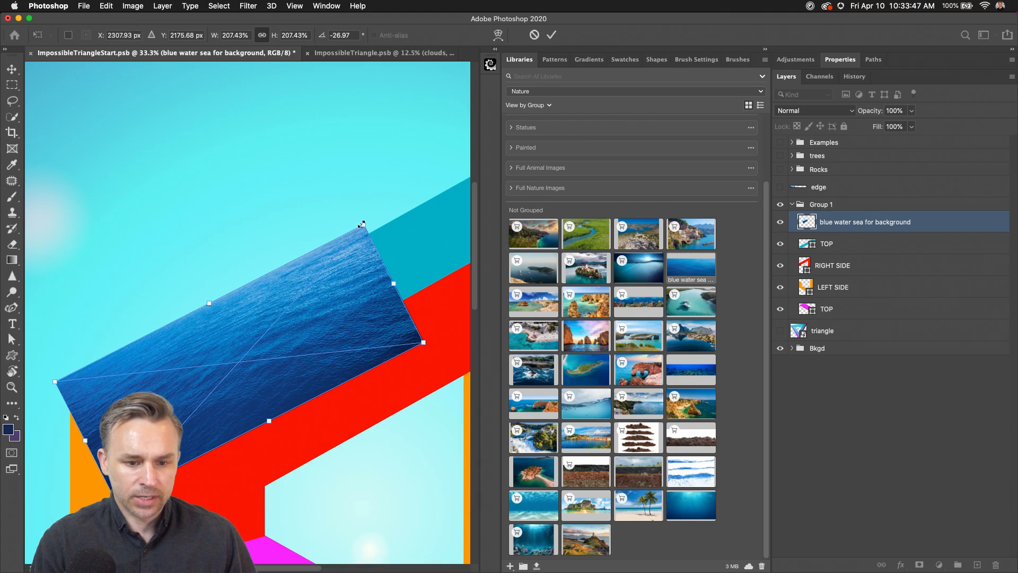
left_click_drag(361, 224, 435, 61)
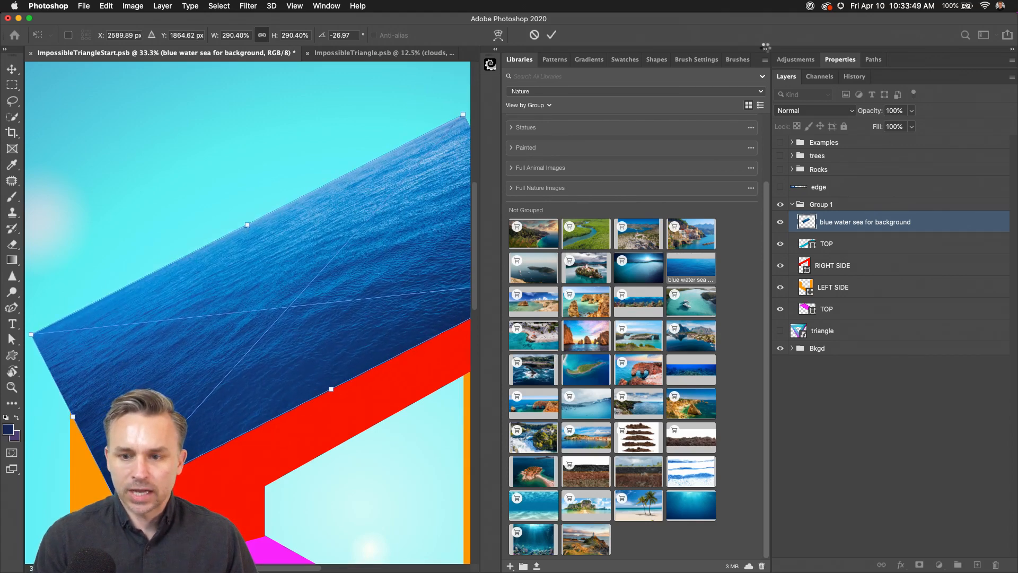
key("Return")
left_click(766, 49)
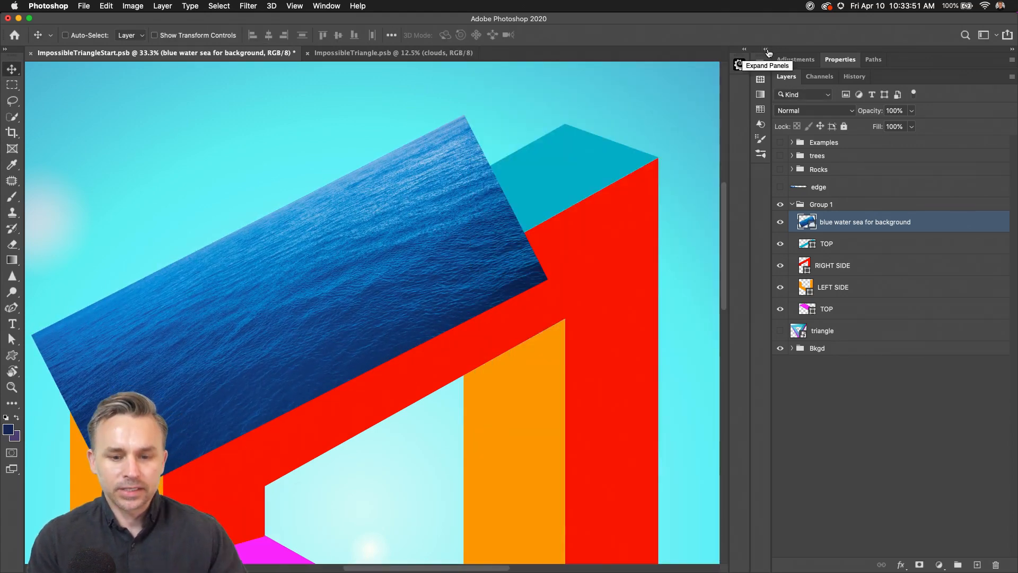
- Stretch the water image to about 359% width and reposition it along the teal top face
left_click_drag(322, 273, 336, 268)
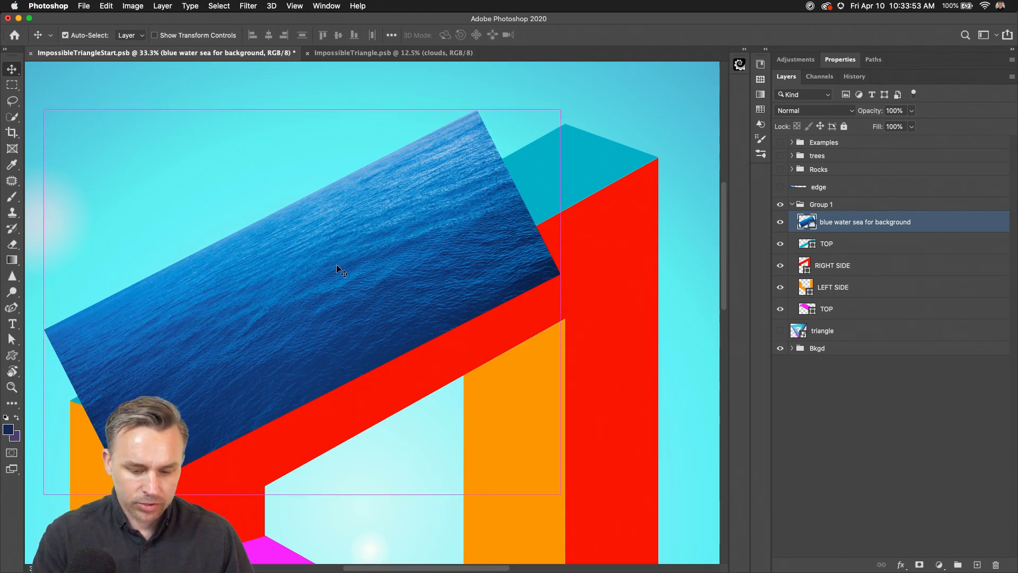
key("super+t")
left_click_drag(519, 191, 621, 139)
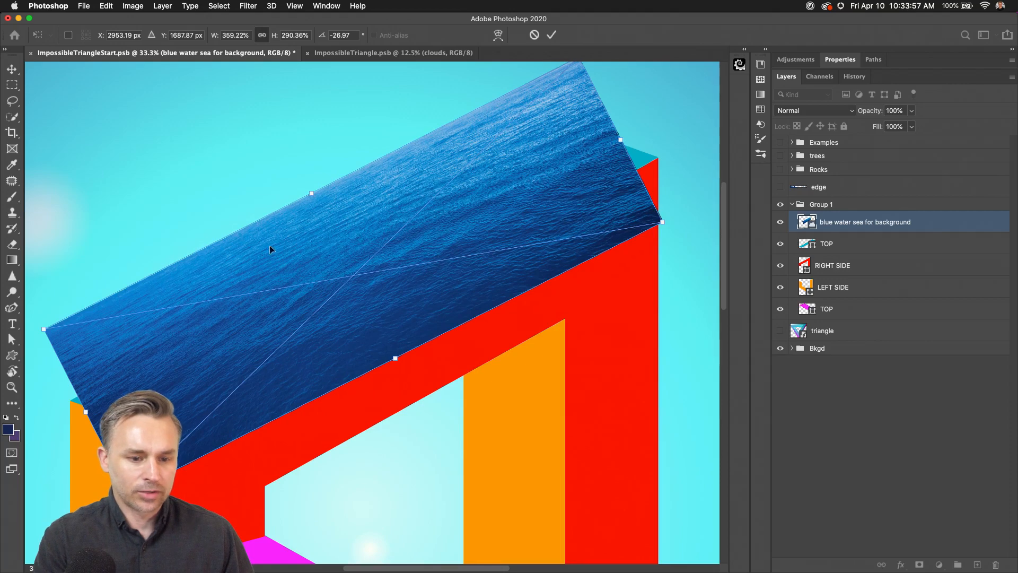
left_click_drag(270, 249, 270, 287)
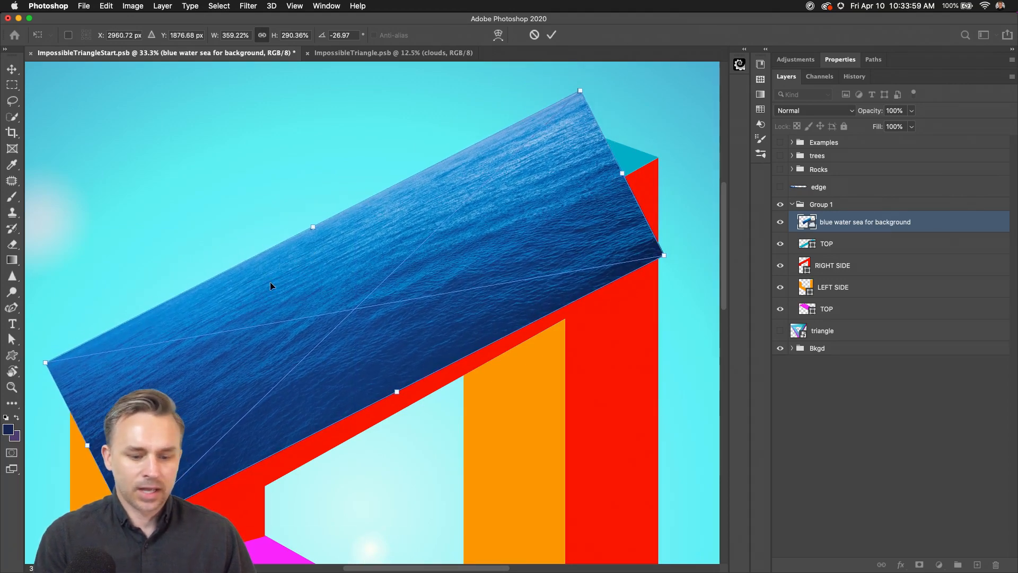
key("Return")
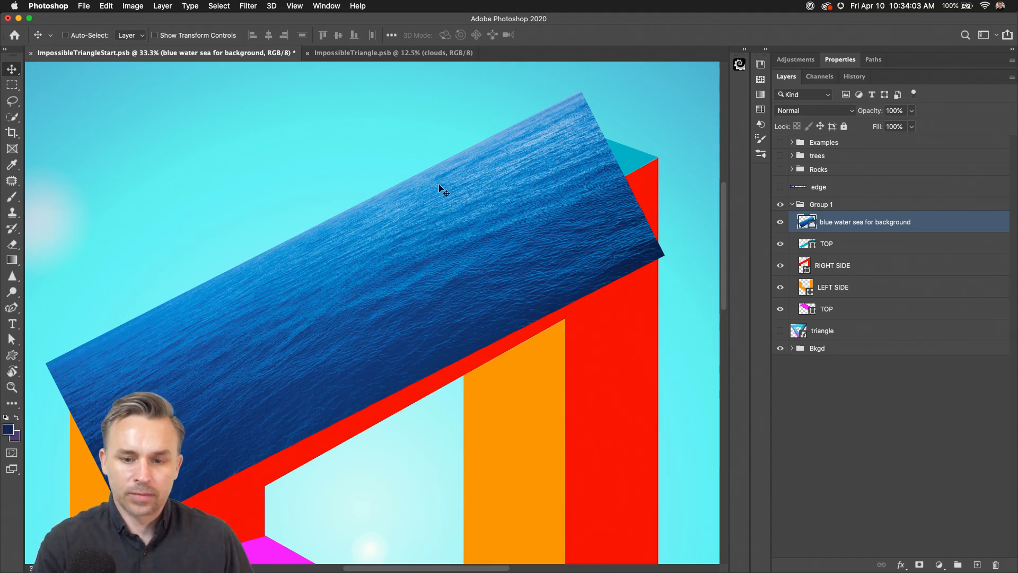
- Select the teal TOP shape layer and hide the water image above it
left_click(828, 242)
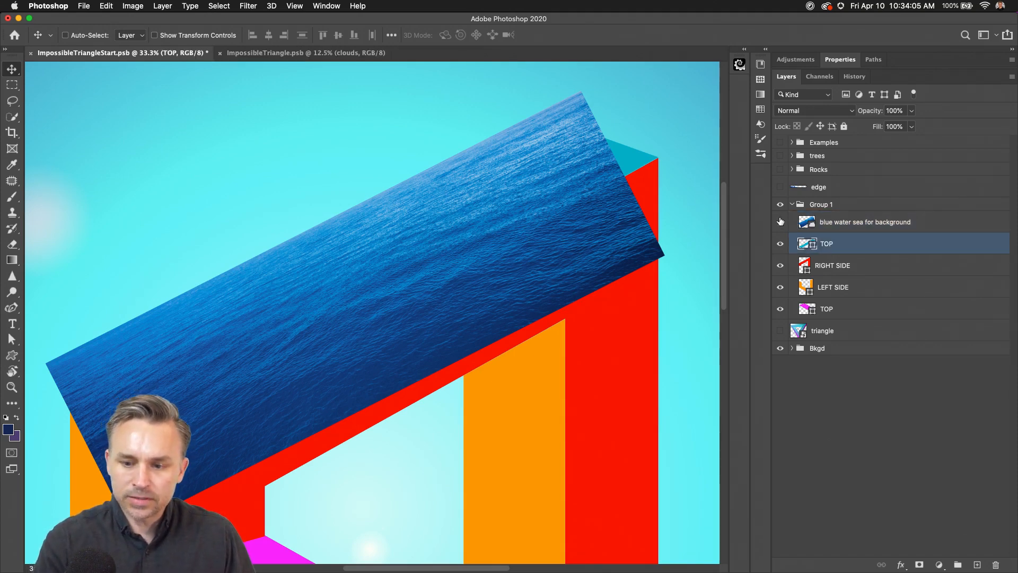
left_click(780, 222)
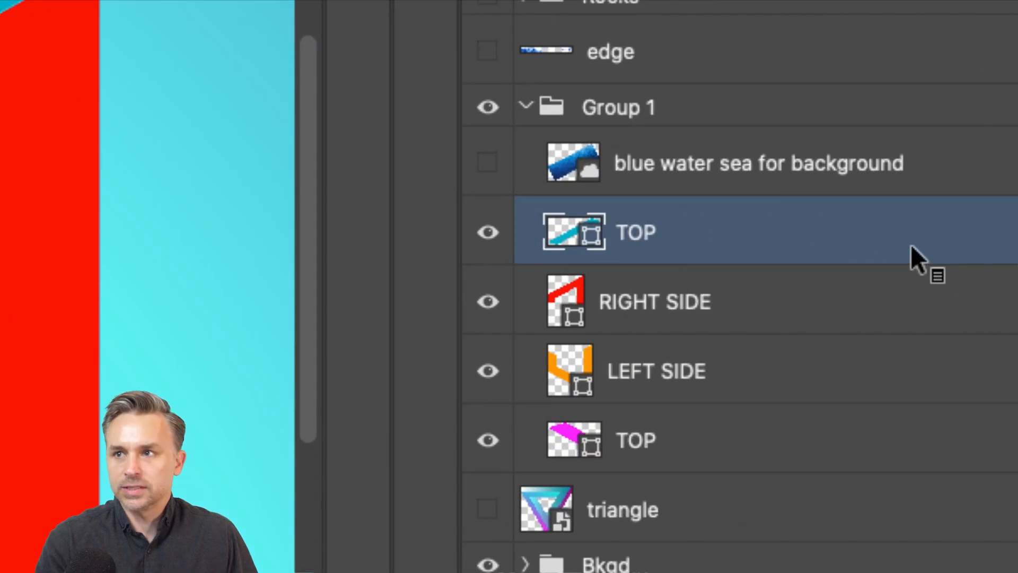
- Rename the teal TOP shape layer as TOP - OCEAN
double_click(634, 234)
type("- OE")
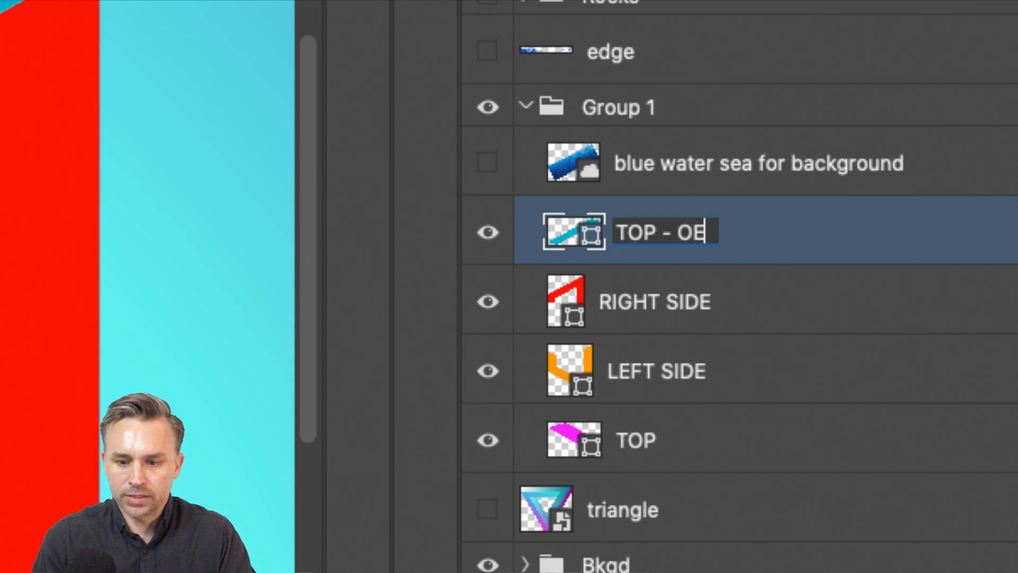
key("BackSpace")
type("CEAN")
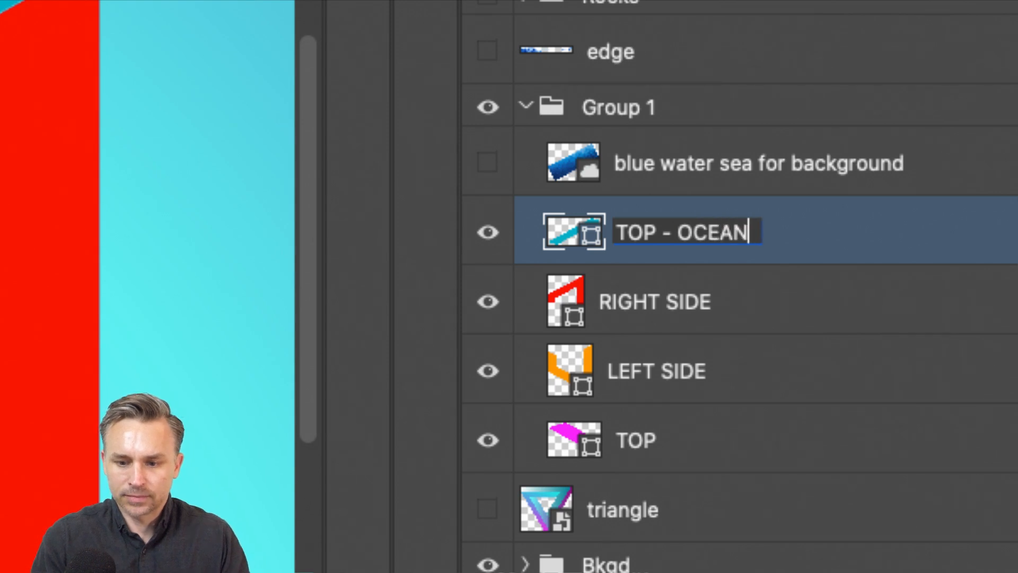
key("Return")
- Show the blue water sea image and clip it to the TOP - OCEAN shape layer beneath it
left_click(489, 169)
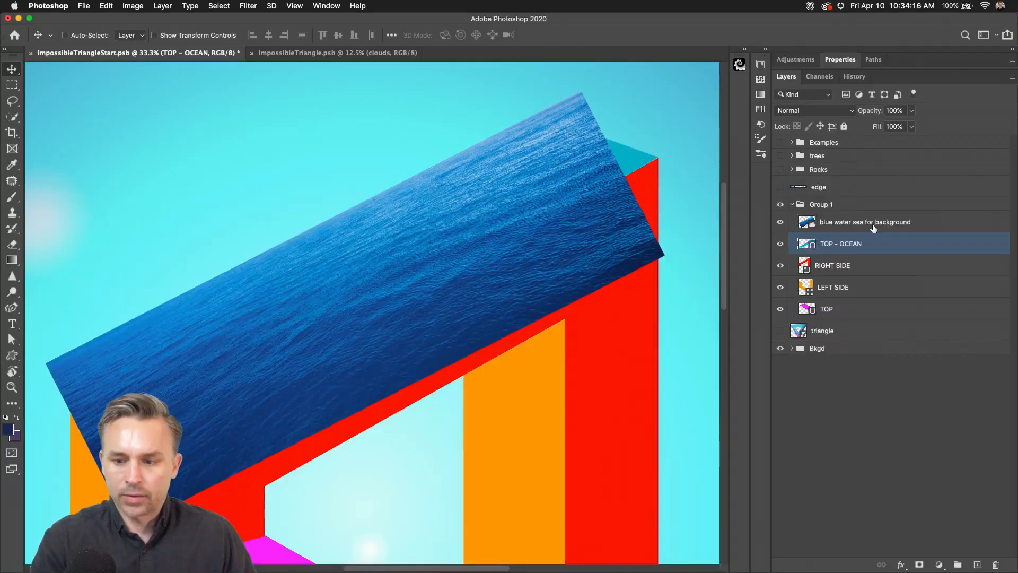
left_click_drag(874, 228, 906, 229)
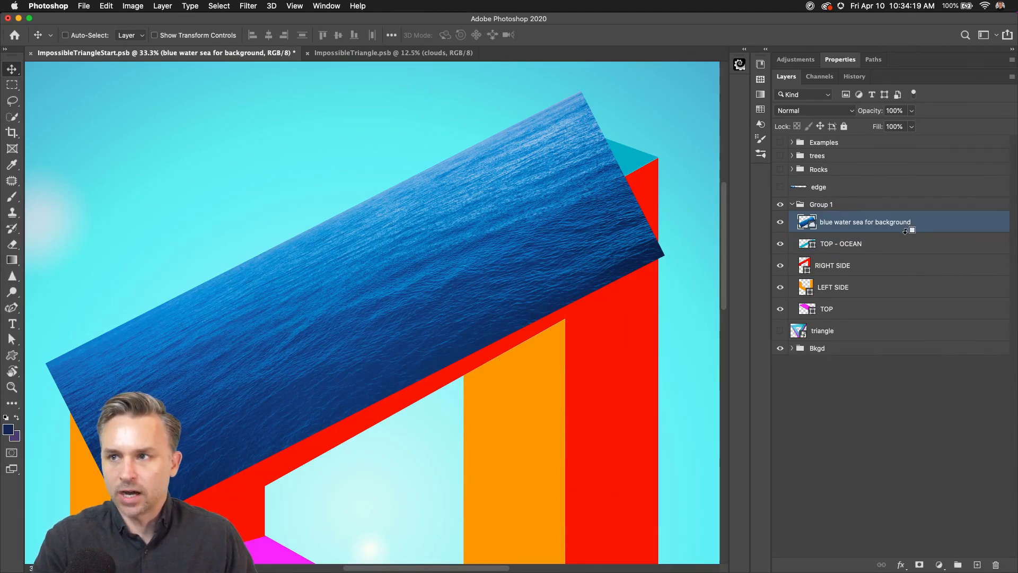
left_click(906, 230, "alt")
- Reposition the clipped water image along the triangle's top face, adjusting it slightly with Free Transform
left_click_drag(348, 286, 325, 281)
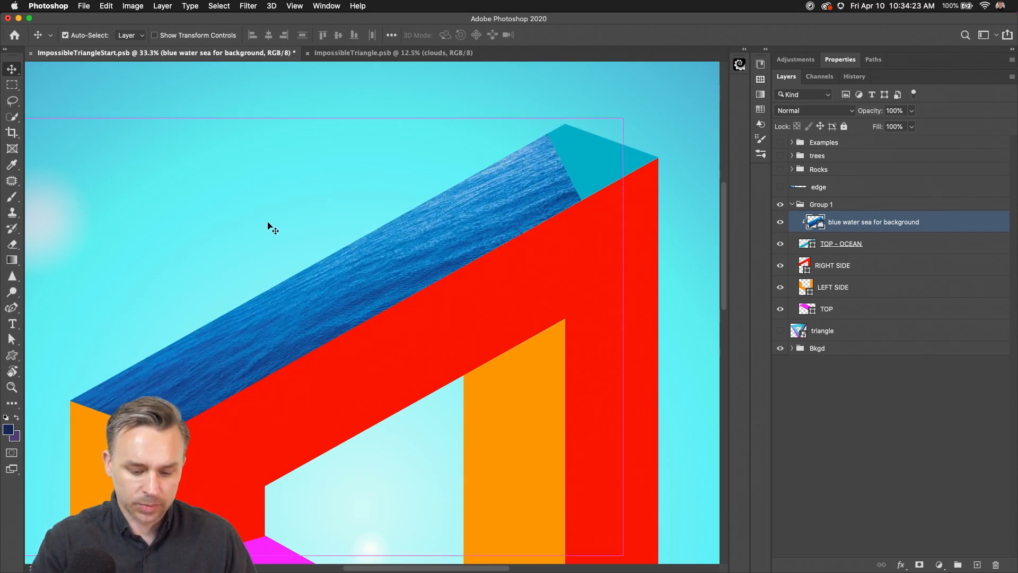
key("super+t")
left_click_drag(552, 94, 537, 93)
key("Return")
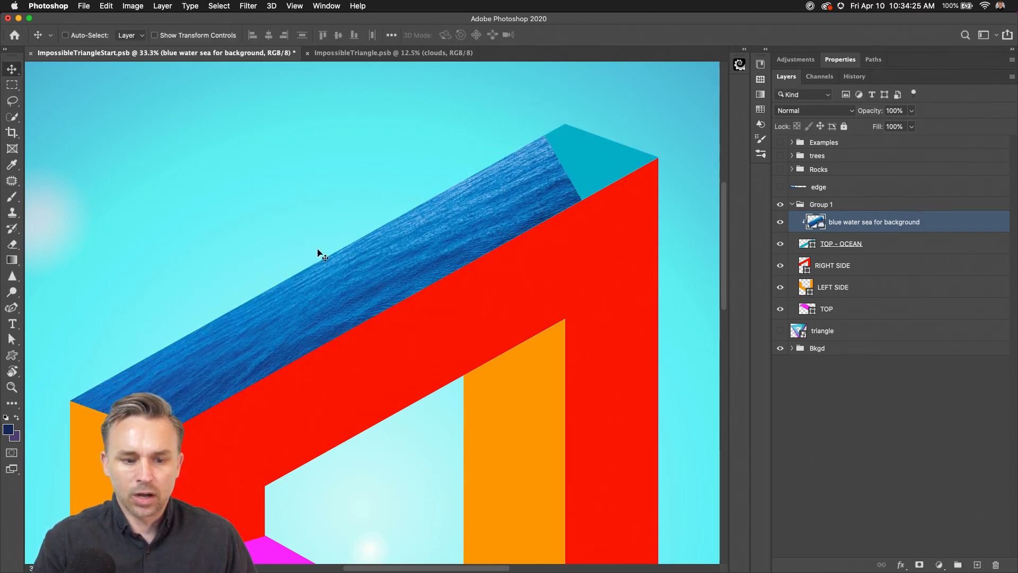
left_click_drag(318, 254, 339, 273)
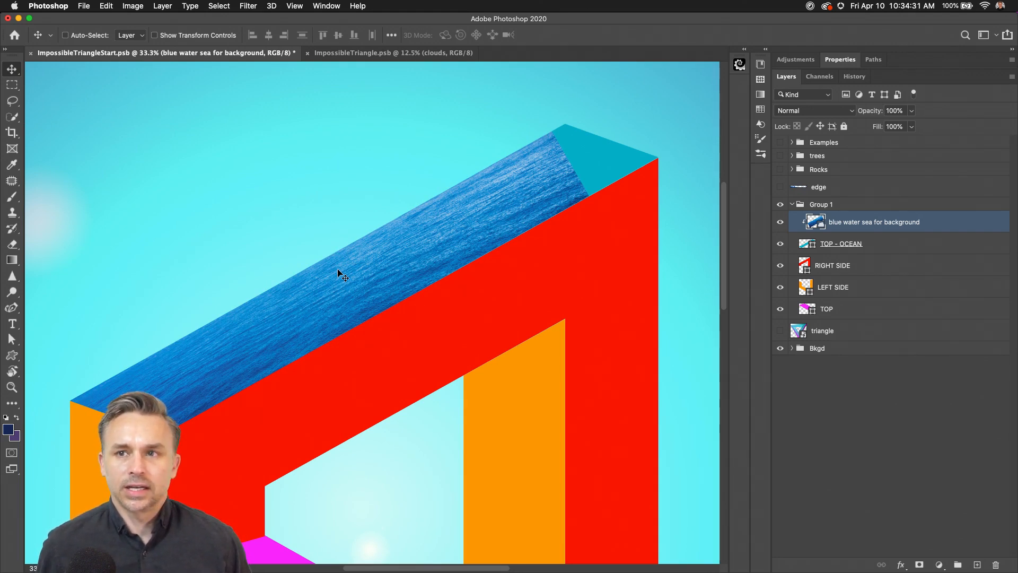
- Place the Ynys Llanddwyn in Anglesey image from the Nature library above the triangle's top face, scaled to about 140%
left_click(763, 51)
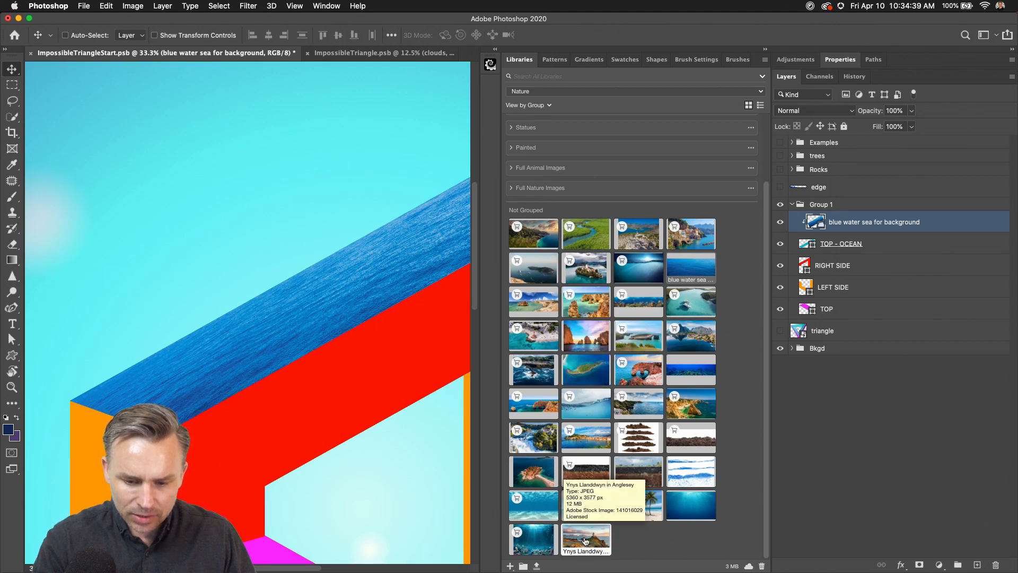
left_click_drag(586, 540, 241, 230)
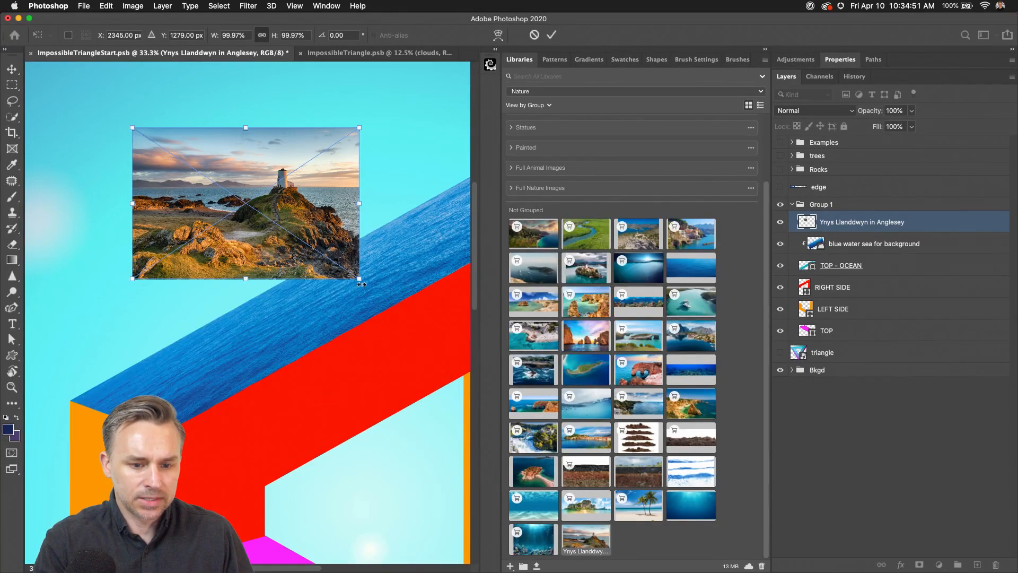
left_click_drag(362, 284, 452, 344)
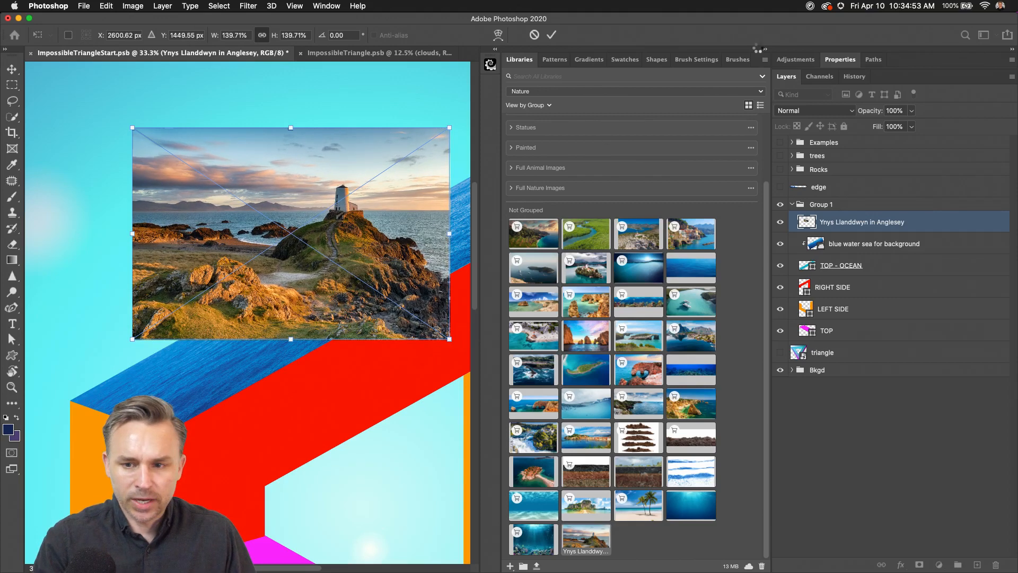
key("Return")
left_click(765, 49)
- Isolate the lighthouse headland by selecting the image's sky and sea with Quick Selection and hiding them with a layer mask
left_click_drag(350, 210, 505, 210)
key("super+plus")
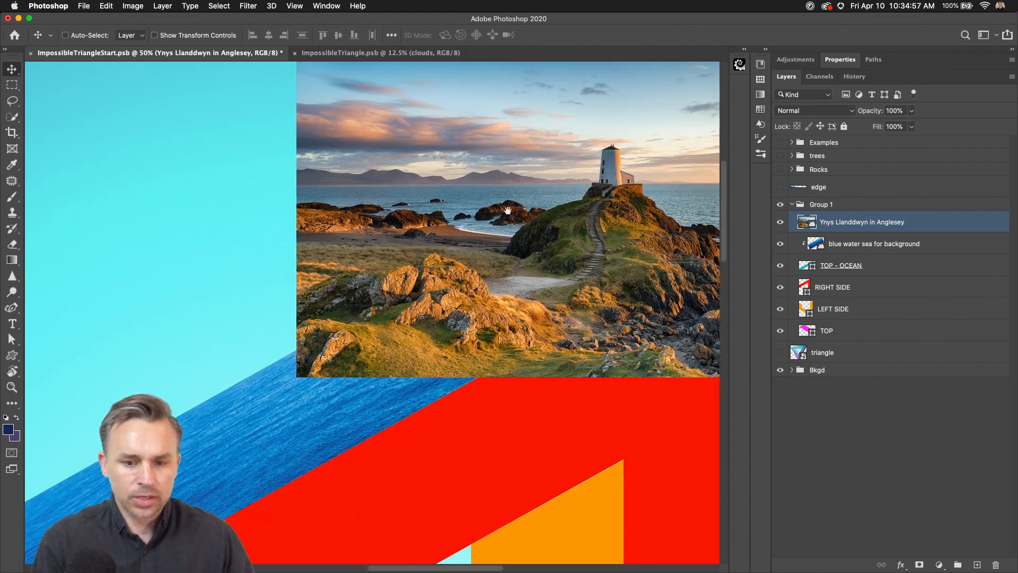
scroll(507, 210, "right", 5)
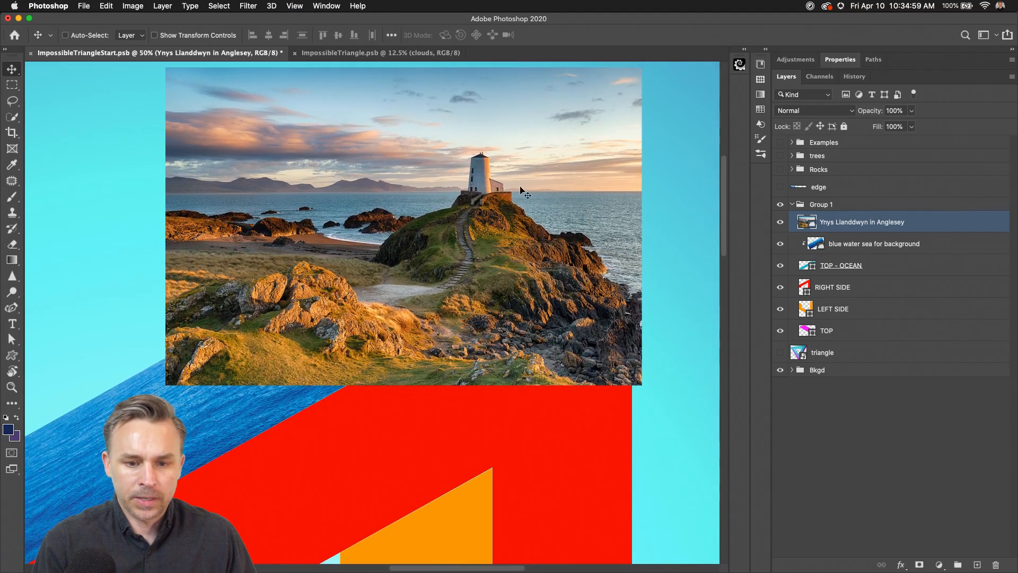
left_click(779, 223)
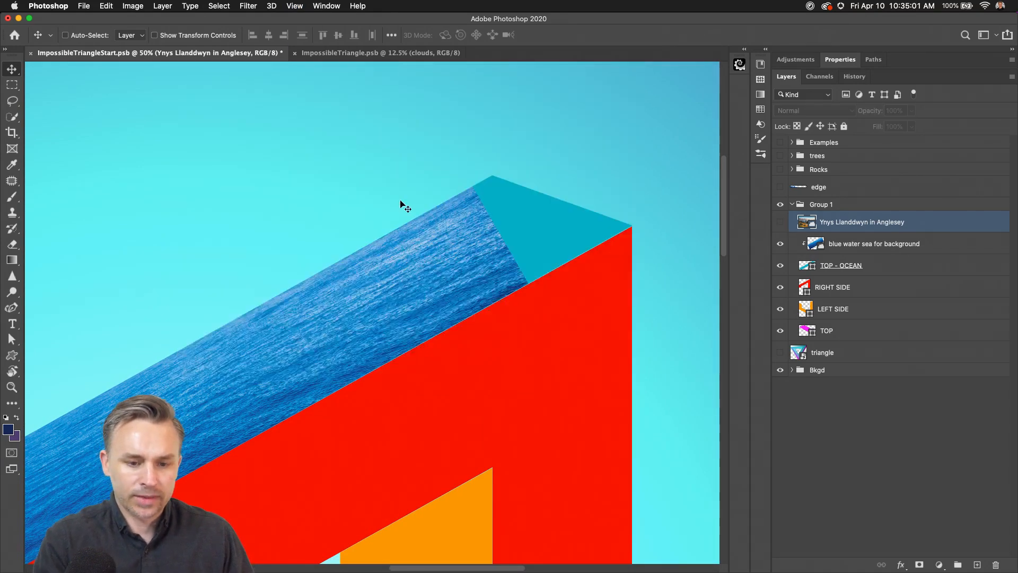
left_click(780, 222)
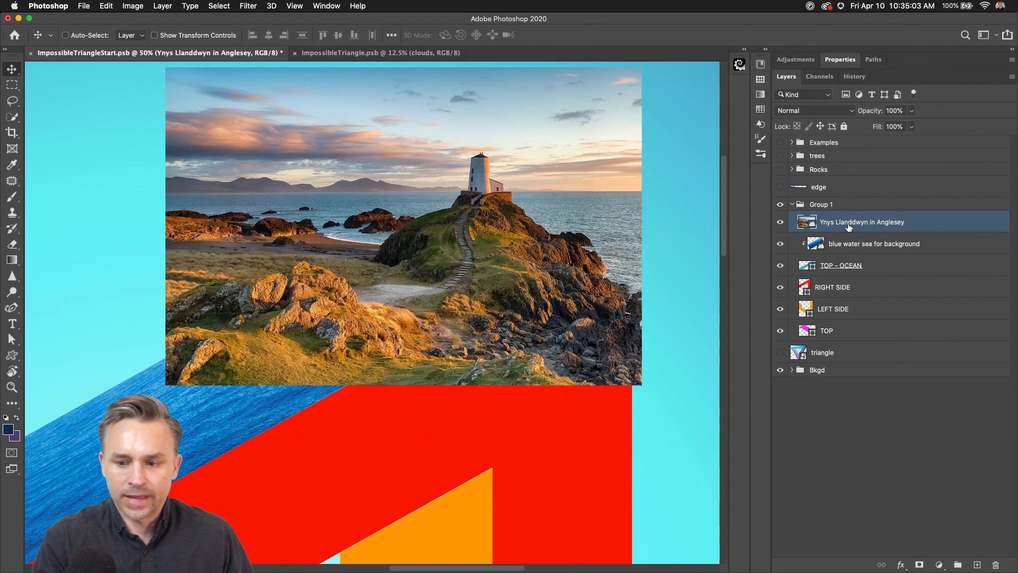
left_click(12, 117)
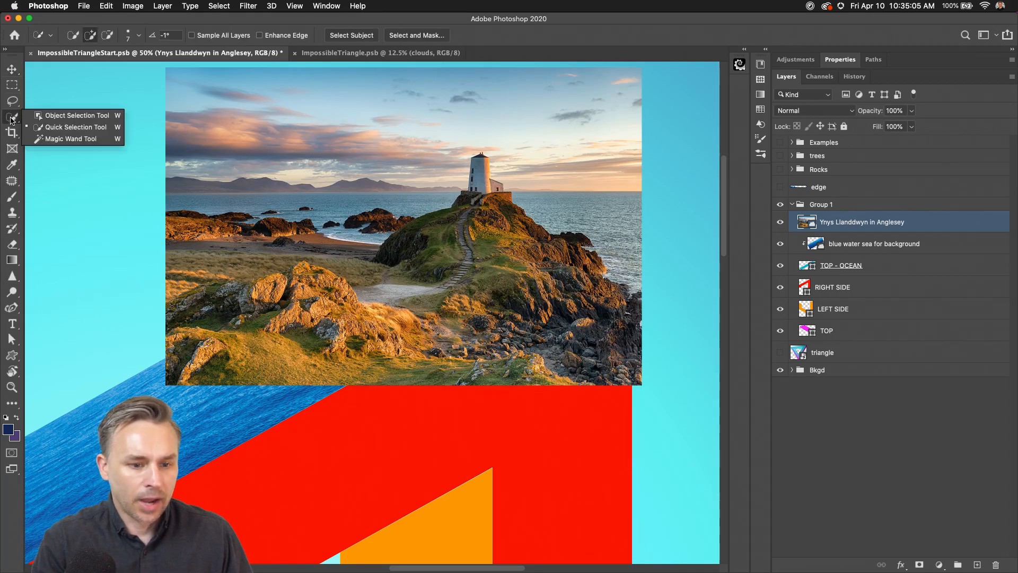
left_click(45, 128)
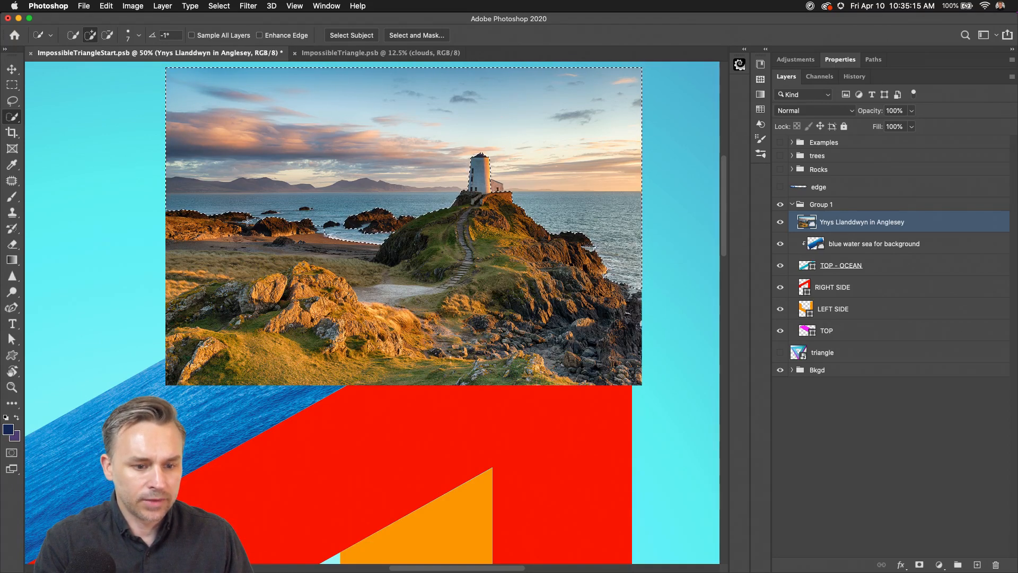
left_click_drag(247, 222, 276, 206)
left_click_drag(363, 227, 392, 204)
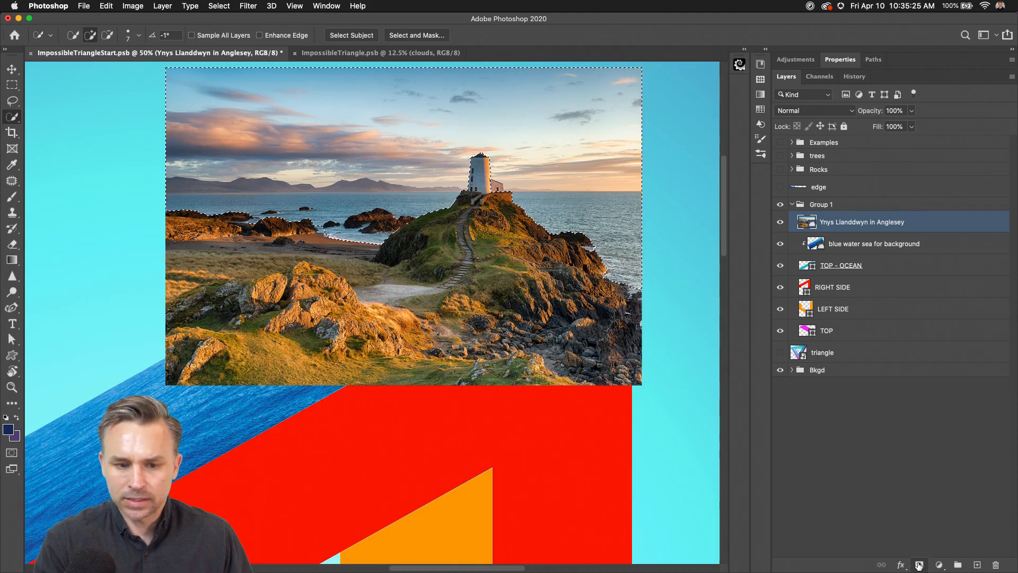
left_click(918, 565)
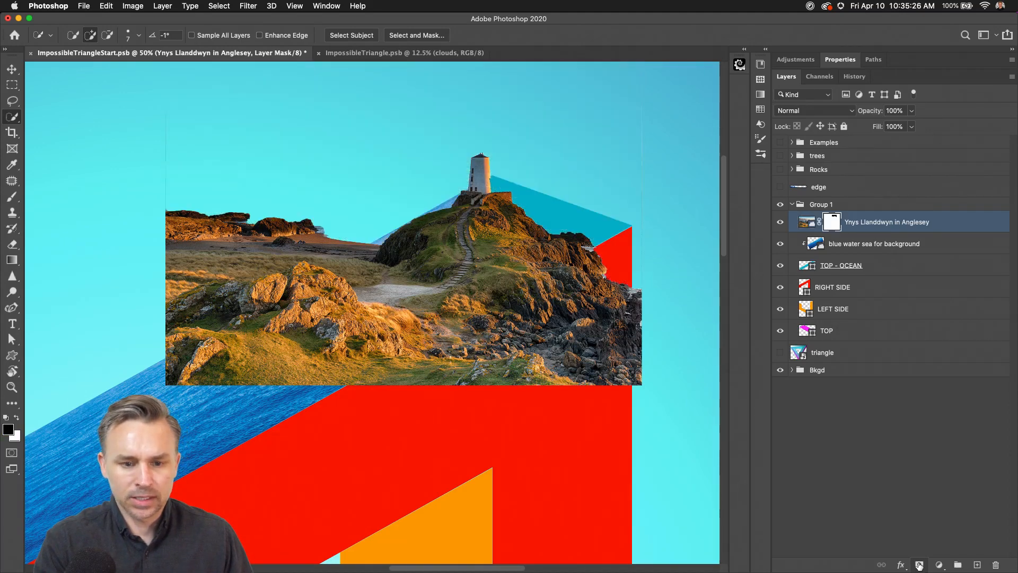
- Select strips along the lighthouse image's left, top and right edges and fill them with the black foreground colour on its layer mask
left_click(12, 70)
scroll(193, 193, "up", 2)
left_click(13, 85)
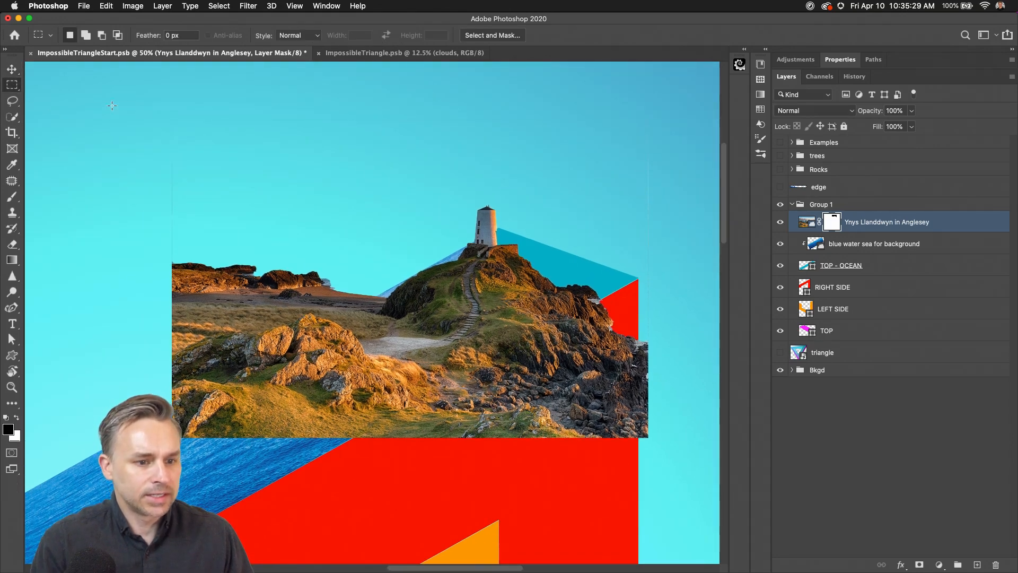
left_click_drag(126, 105, 210, 505)
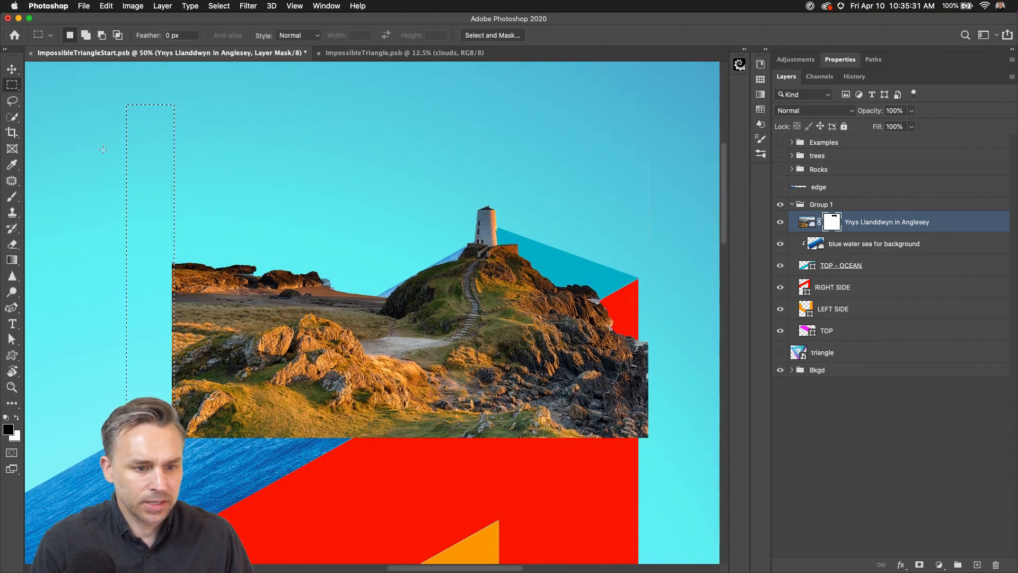
left_click_drag(139, 97, 675, 132)
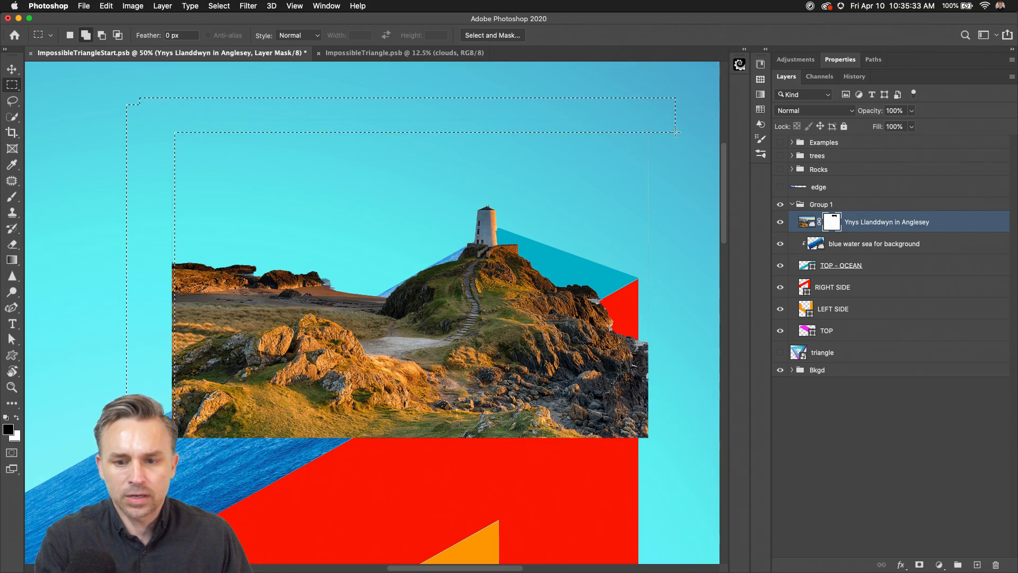
left_click_drag(690, 93, 648, 510)
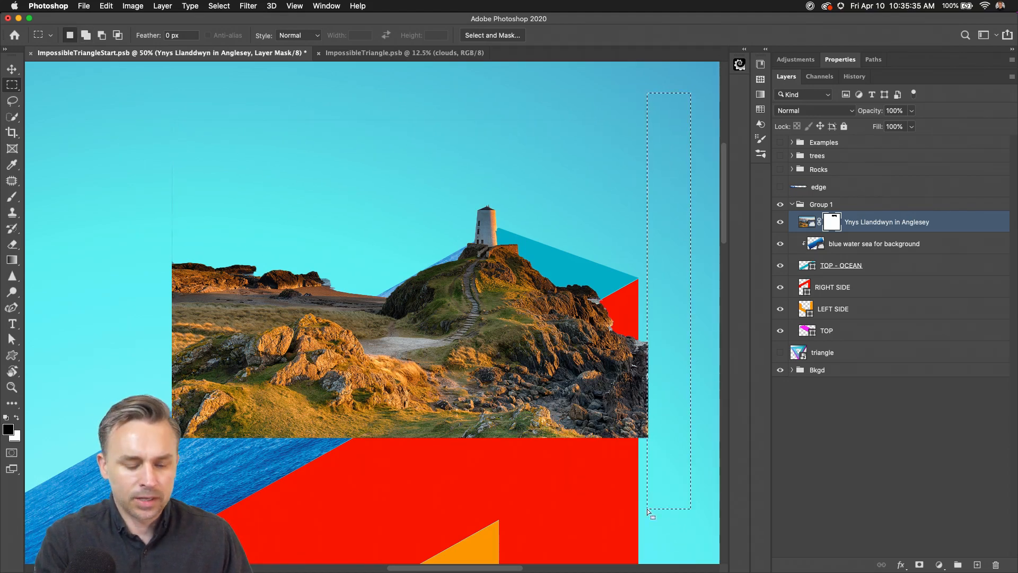
key("super+z")
left_click_drag(688, 92, 648, 466)
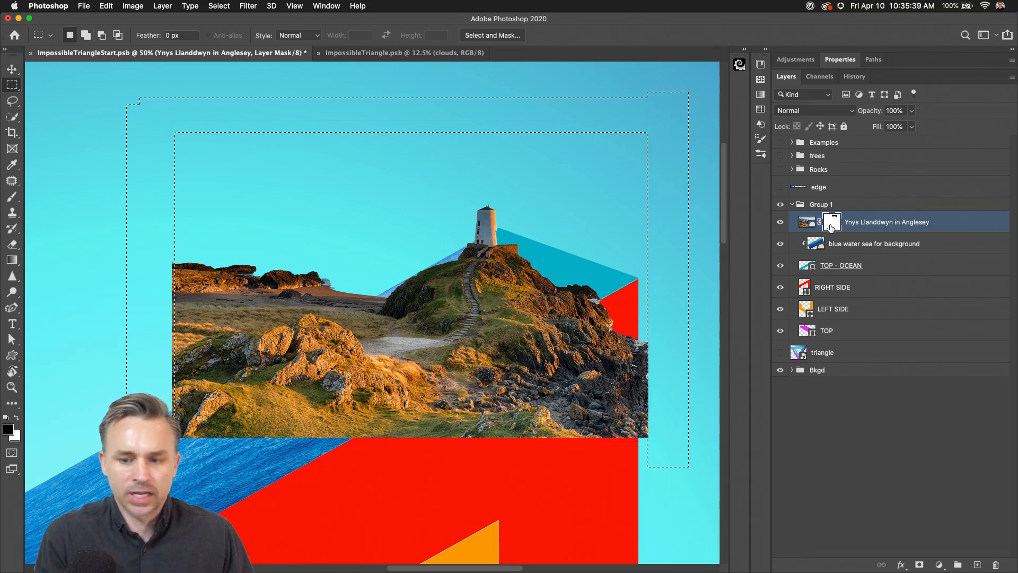
key("shift+BackSpace")
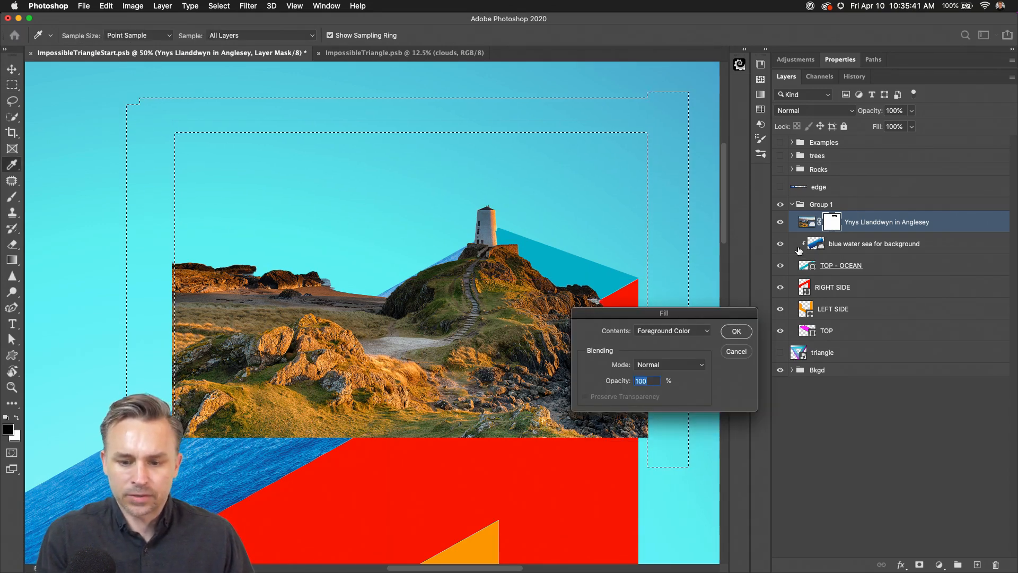
key("Return")
key("super+d")
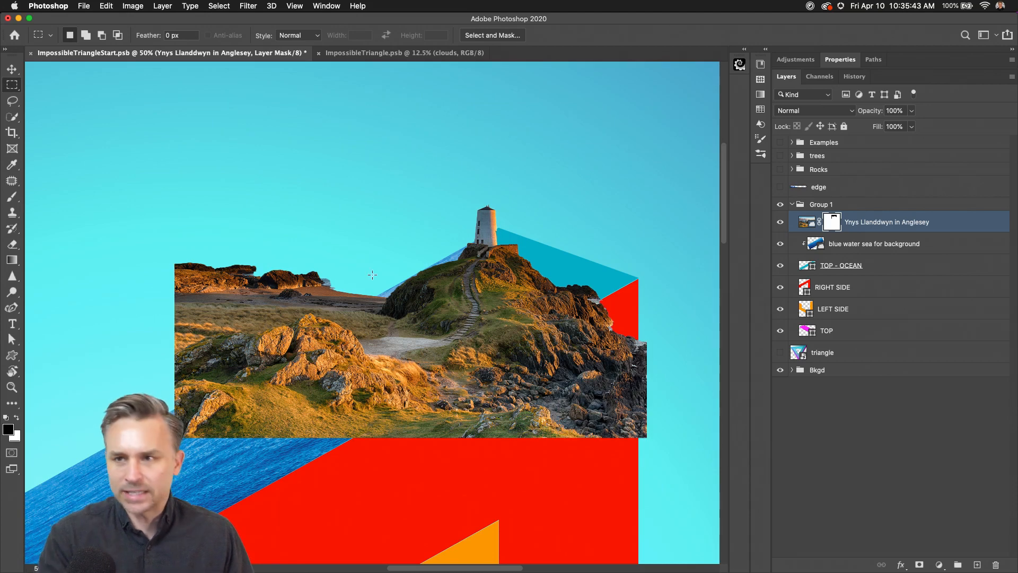
- Move the masked lighthouse image slightly up and to the right above the triangle's upper corner
key("v")
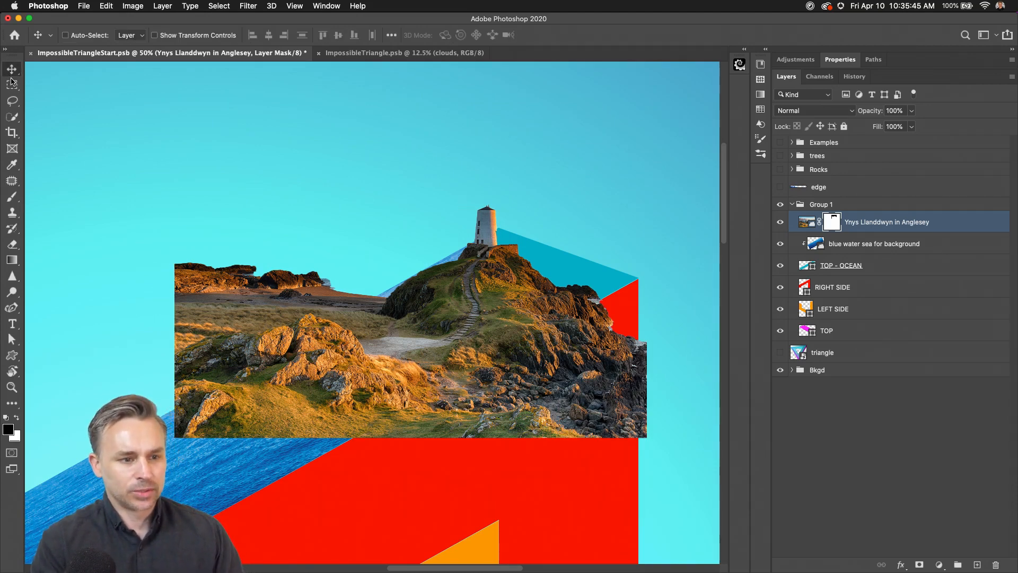
left_click_drag(303, 376, 355, 368)
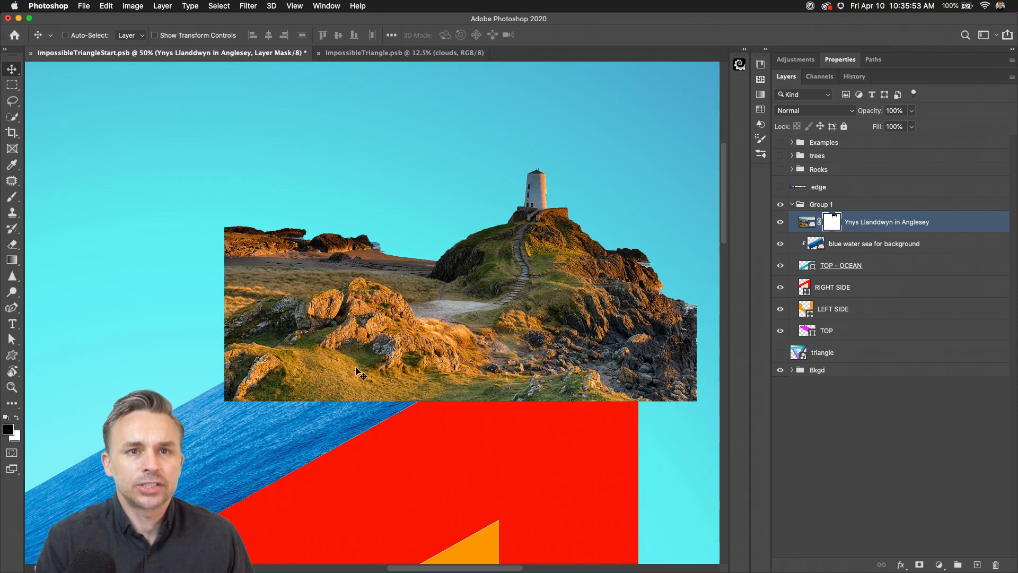
left_click(132, 6)
mouse_move(110, 7)
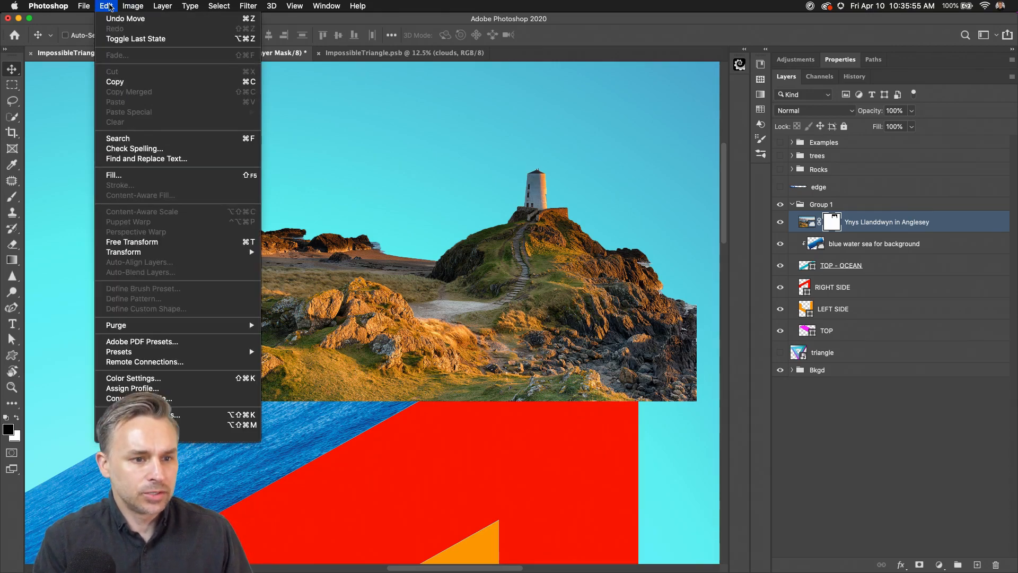
mouse_move(122, 255)
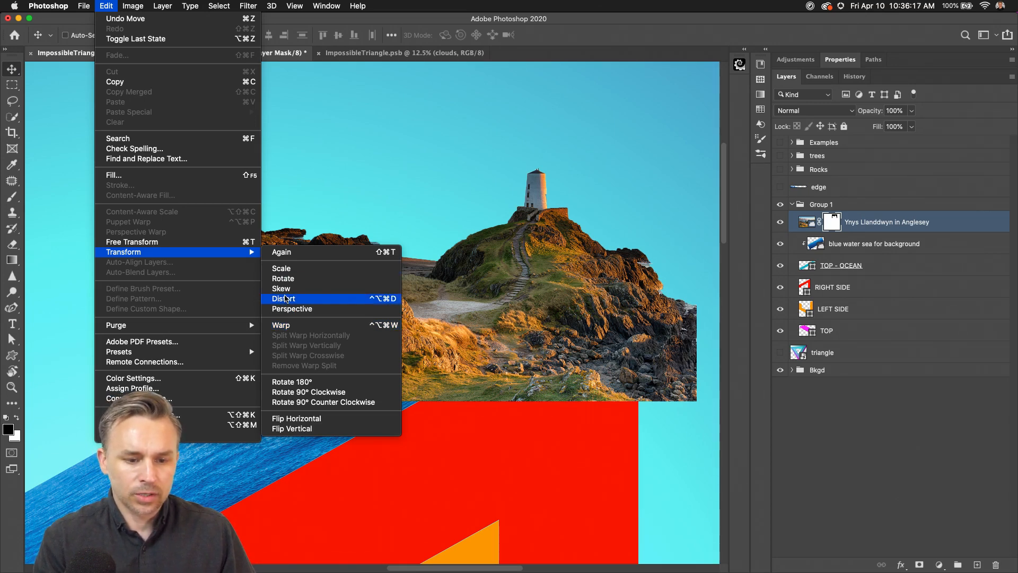
left_click(284, 298)
left_click_drag(221, 401, 226, 472)
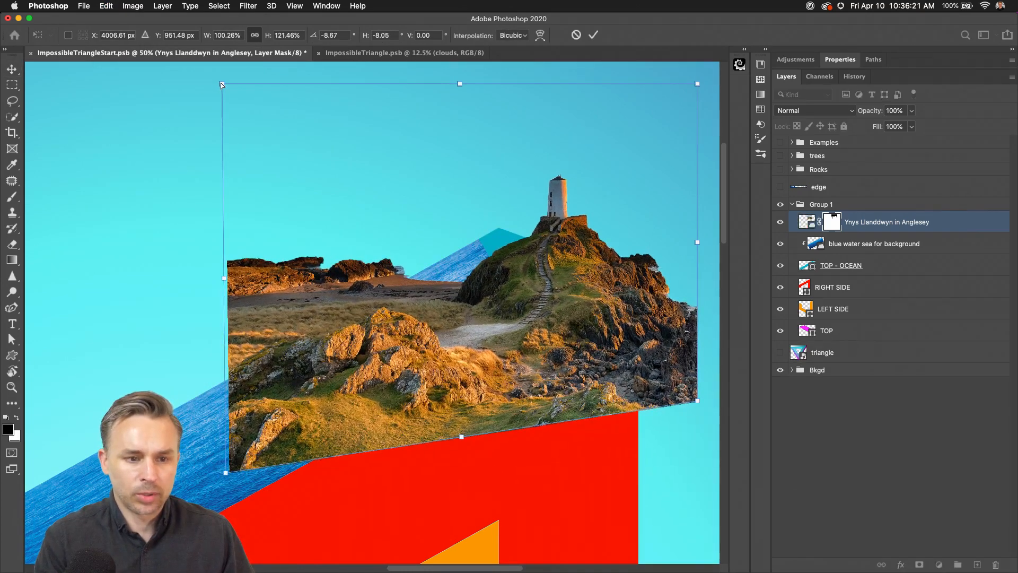
left_click_drag(222, 83, 207, 75)
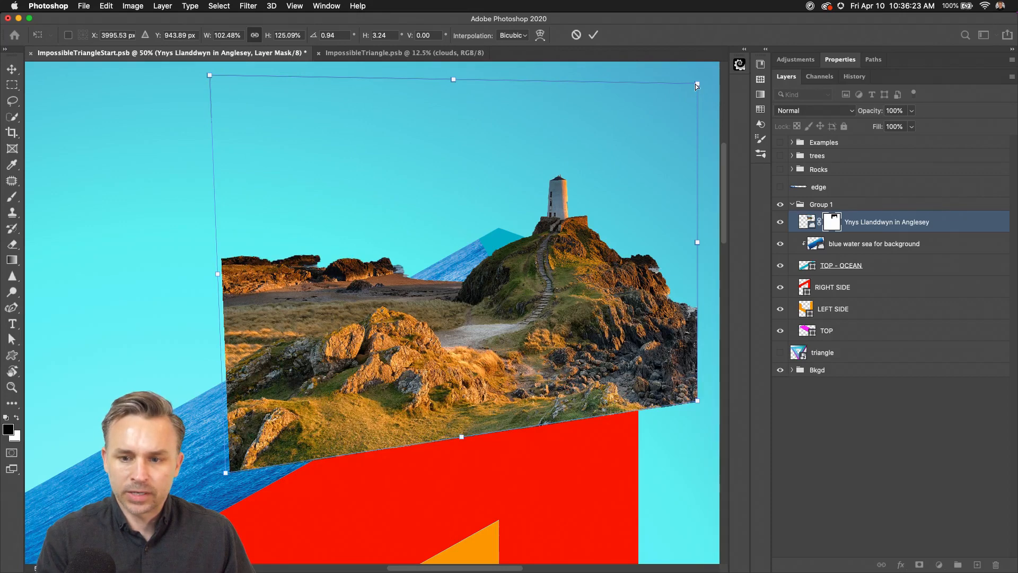
left_click_drag(696, 83, 697, 71)
key("Escape")
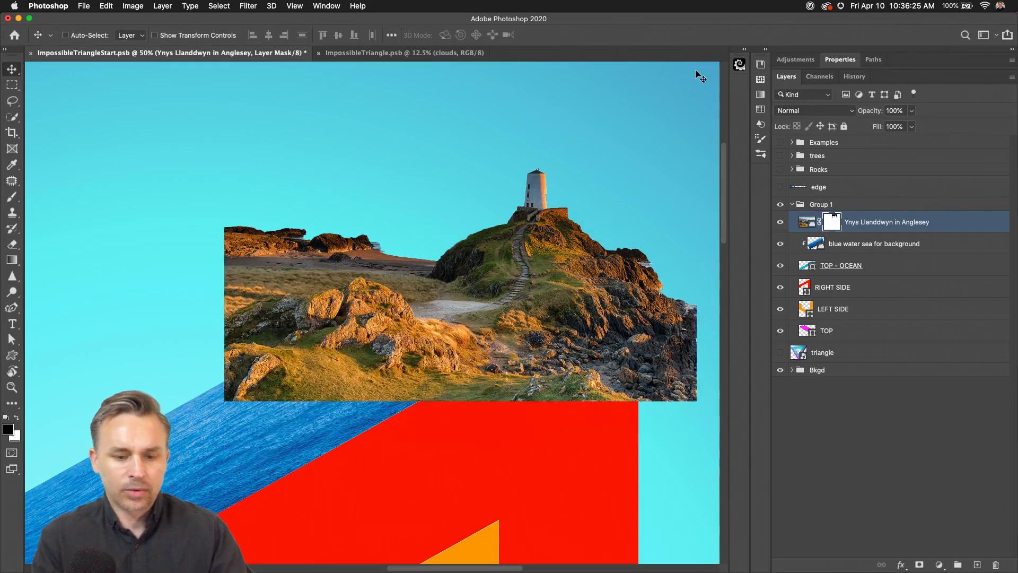
left_click(106, 6)
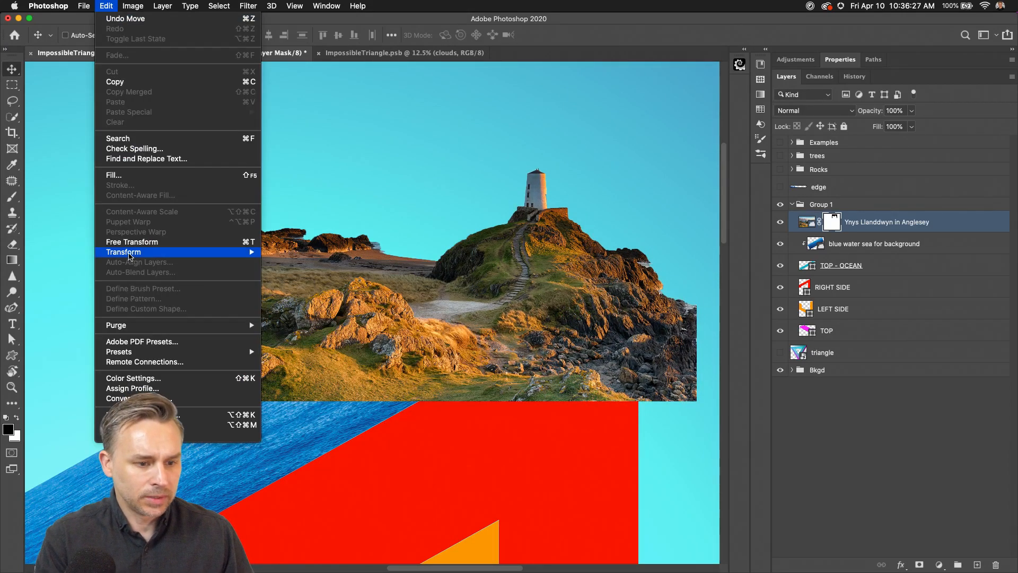
left_click(328, 325)
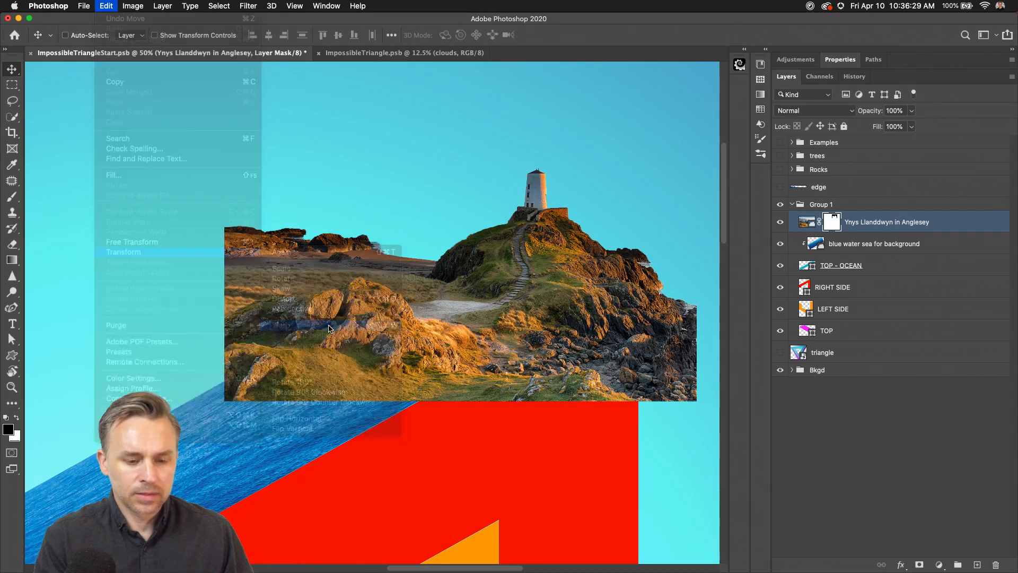
left_click(593, 199)
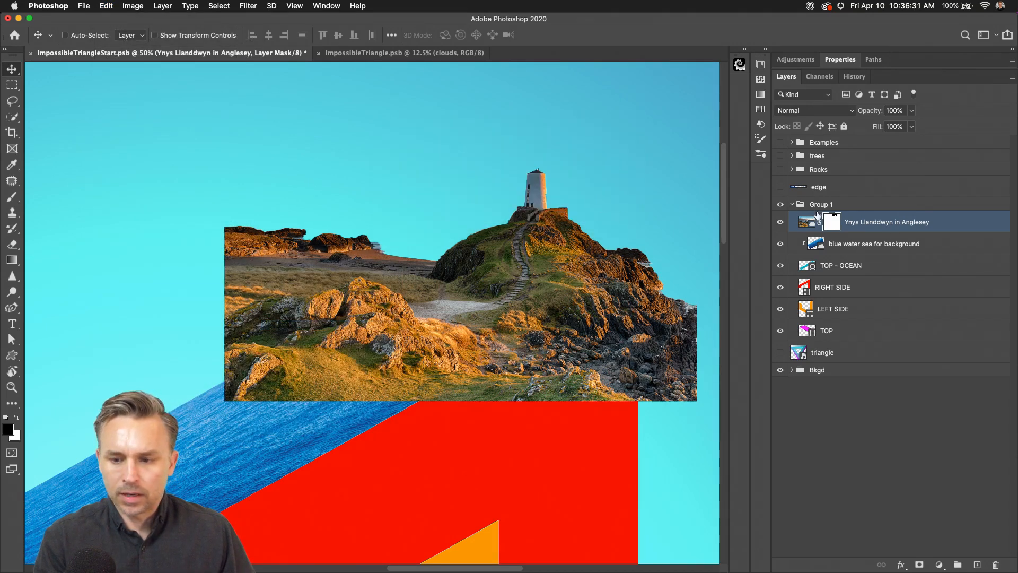
- Rasterize the Ynys Llanddwyn in Anglesey layer and apply its layer mask permanently
right_click(860, 220)
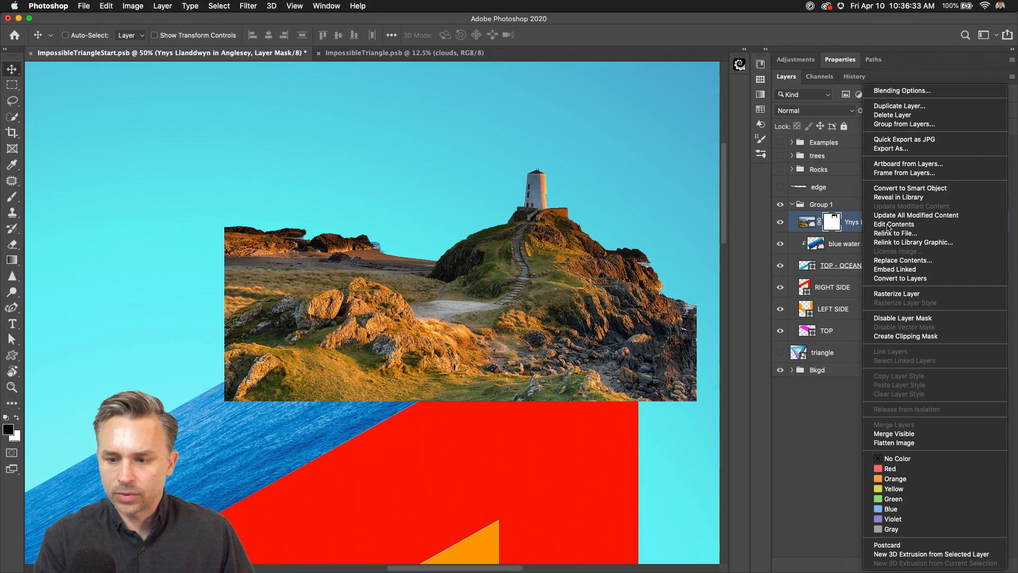
left_click(890, 294)
right_click(838, 218)
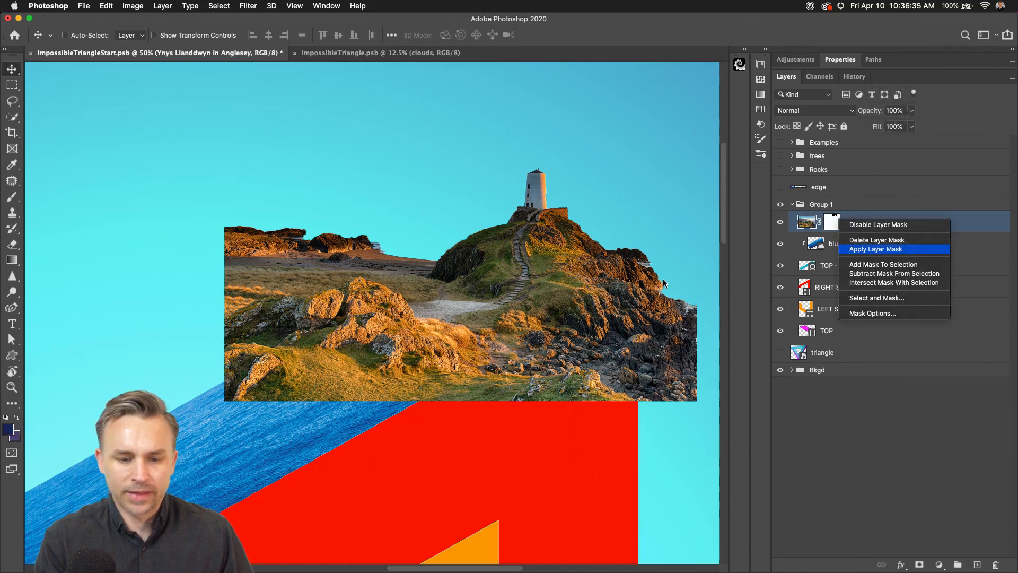
left_click(847, 252)
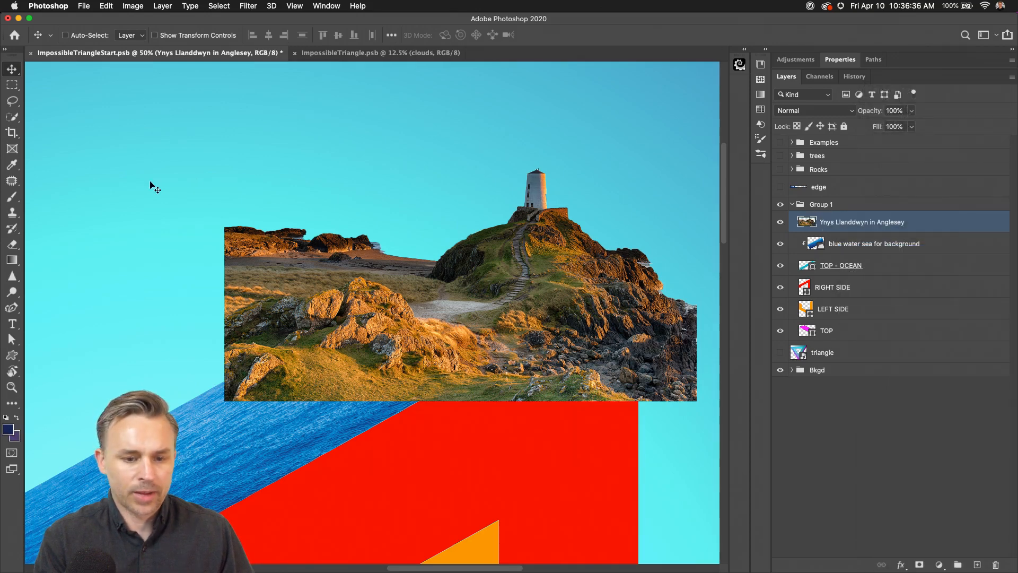
- Warp the headland so its bottom edge follows the slope of the red side's upper edge, lowering its upper-left corner as well
left_click(118, 6)
mouse_move(244, 251)
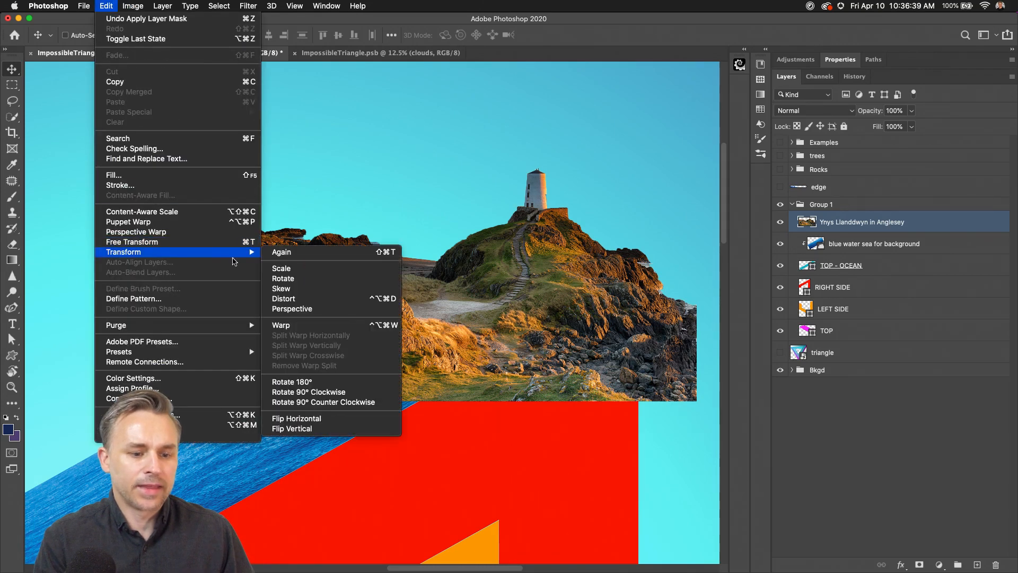
left_click(289, 326)
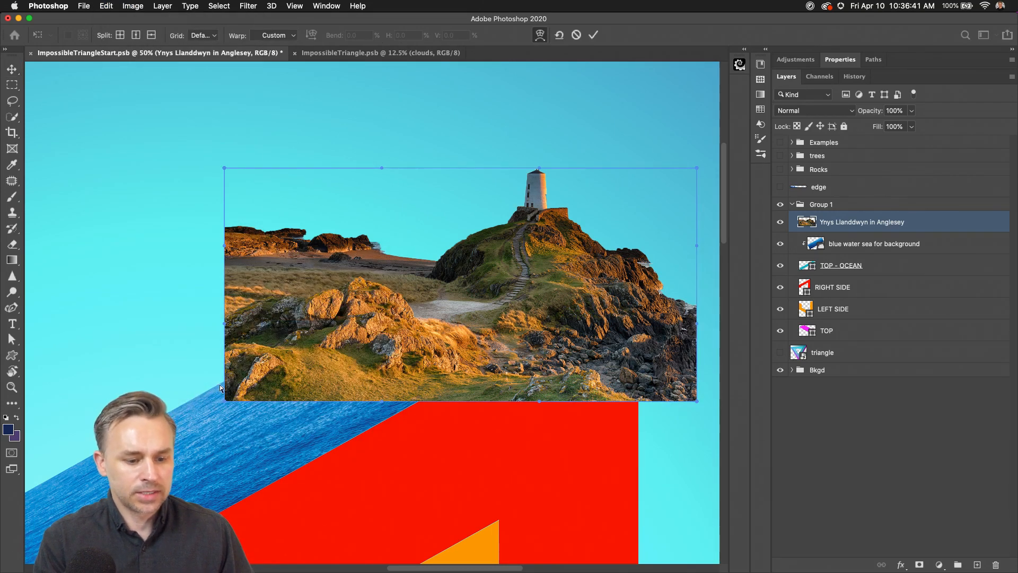
left_click_drag(226, 400, 255, 504)
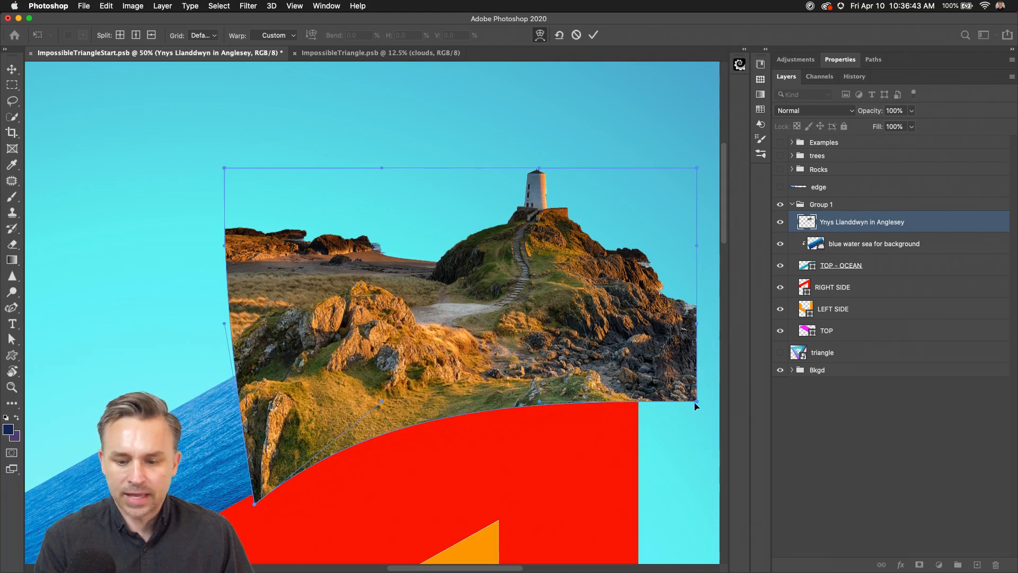
left_click_drag(696, 402, 674, 317)
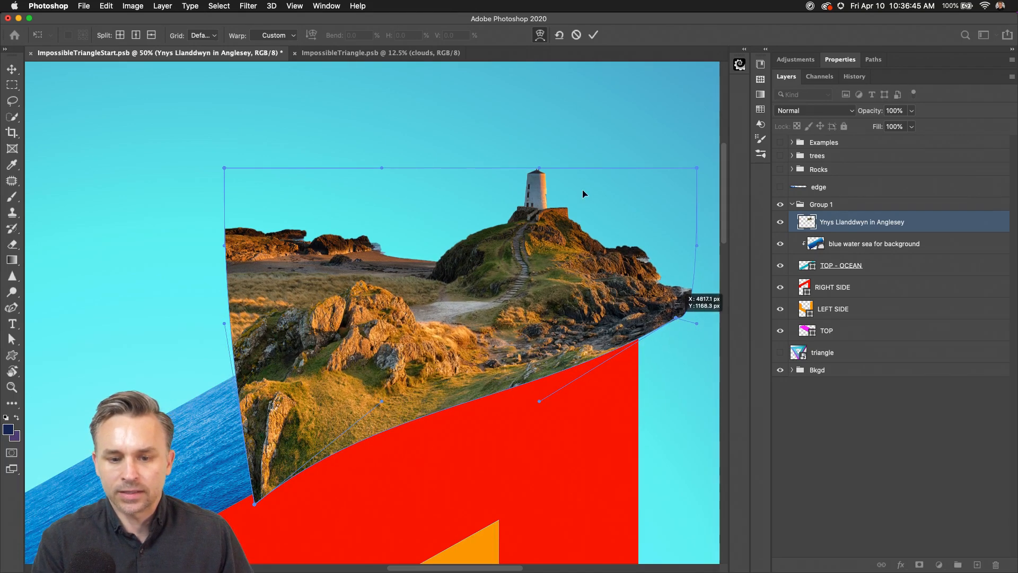
left_click_drag(540, 166, 540, 160)
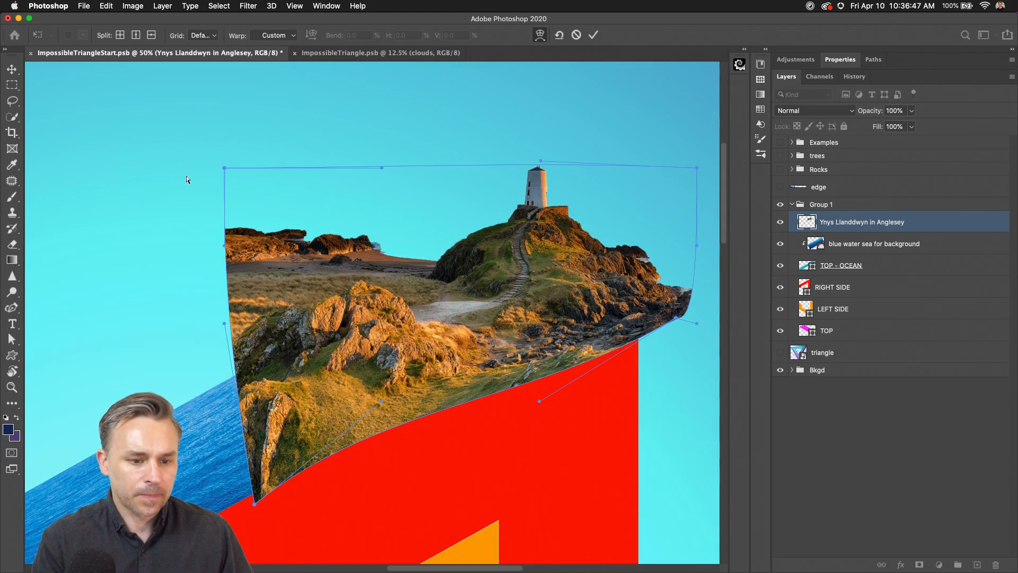
left_click_drag(222, 168, 254, 243)
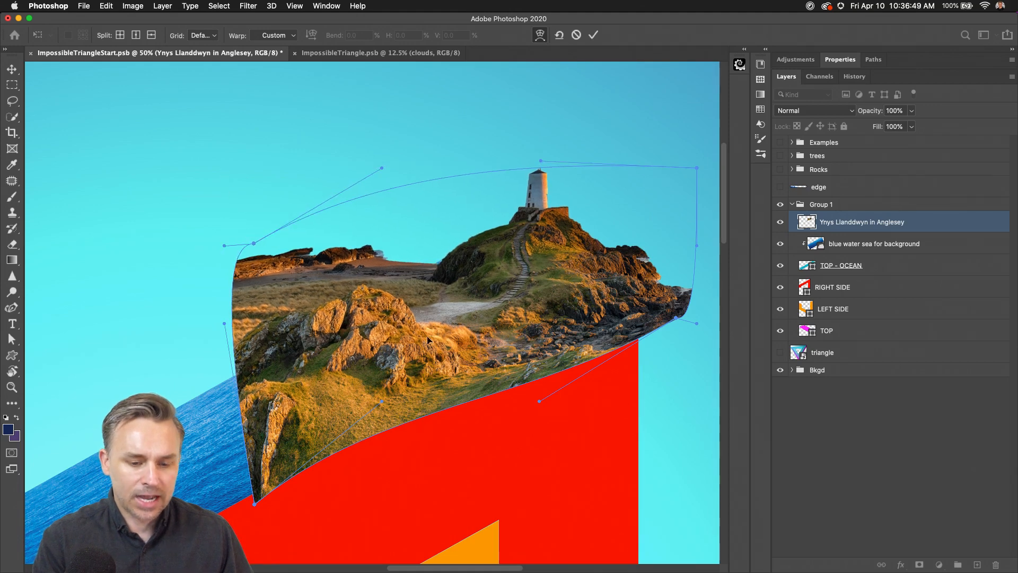
- Split the warp crosswise near the headland's centre and pull the points along its left edge down to slope the far shore
key("alt")
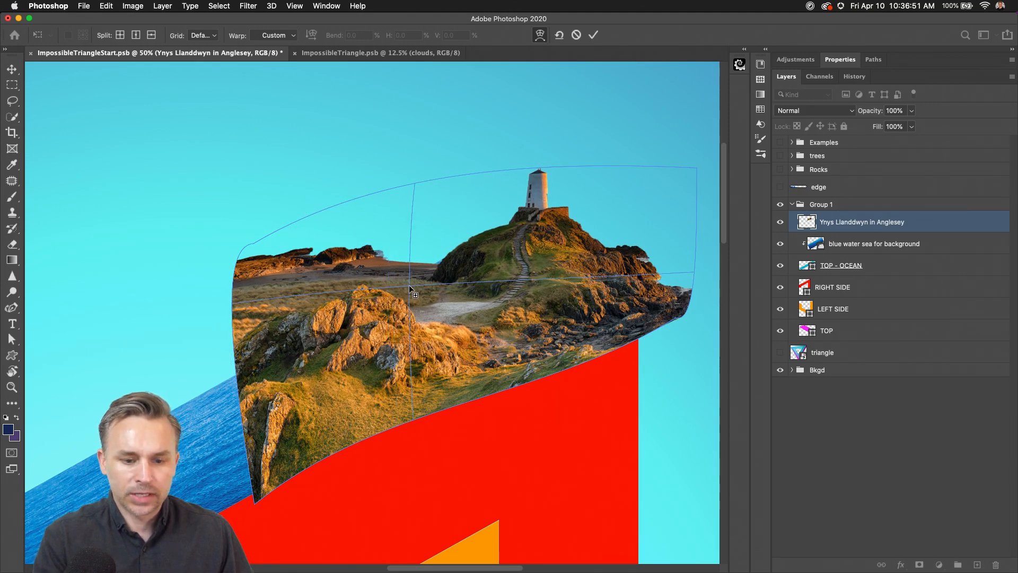
left_click(410, 283, "alt")
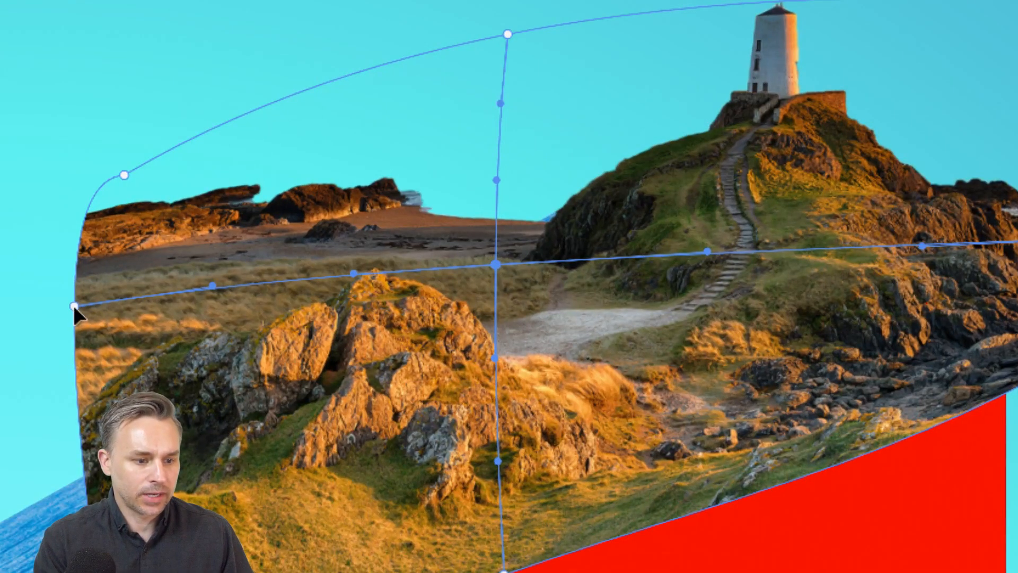
left_click_drag(73, 305, 78, 491)
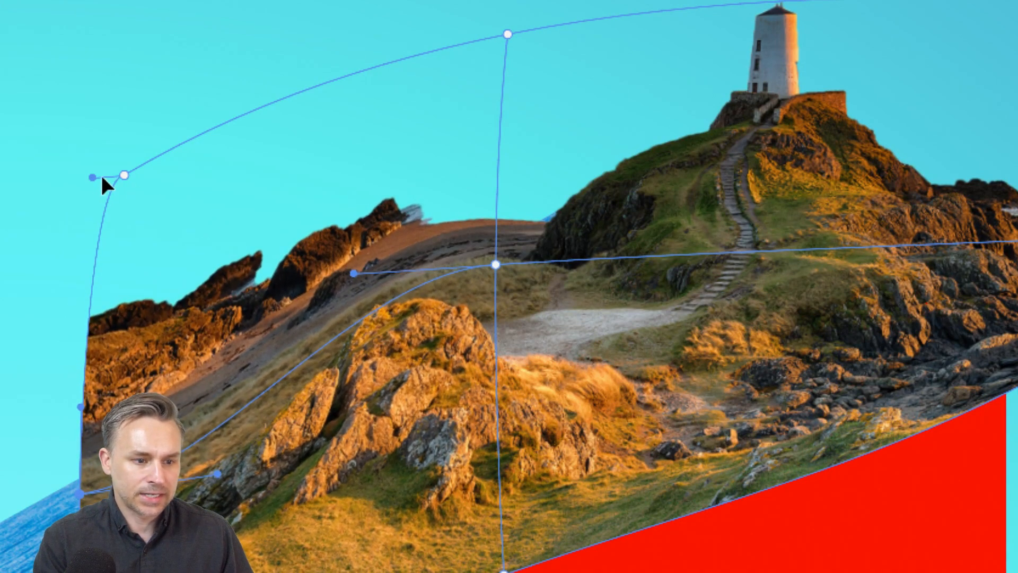
left_click_drag(92, 177, 114, 223)
left_click_drag(123, 175, 103, 300)
left_click_drag(509, 34, 509, 29)
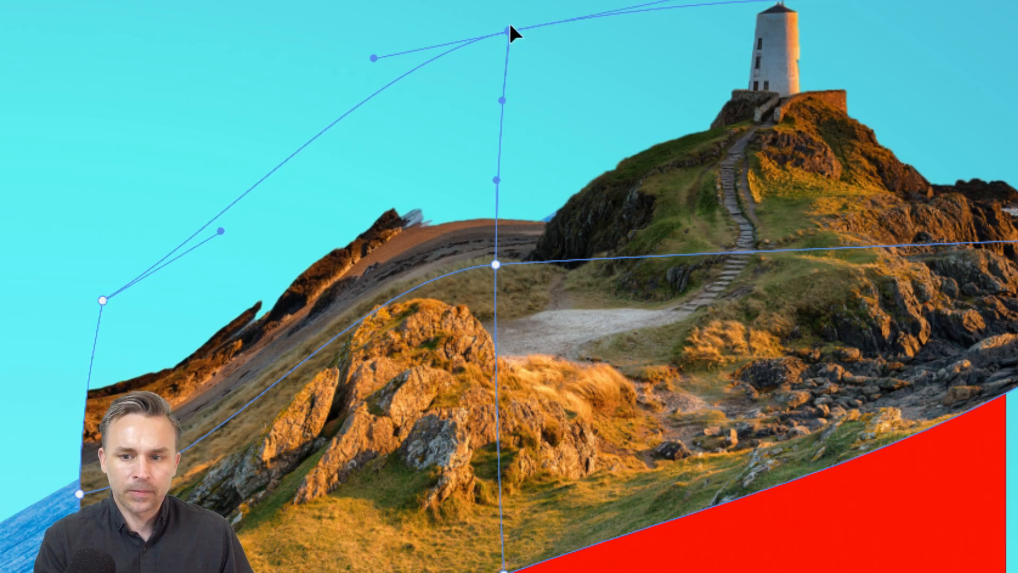
- Fine-tune the warp around the split's centre point and the nearby path, and commit the transformation
left_click_drag(496, 264, 501, 255)
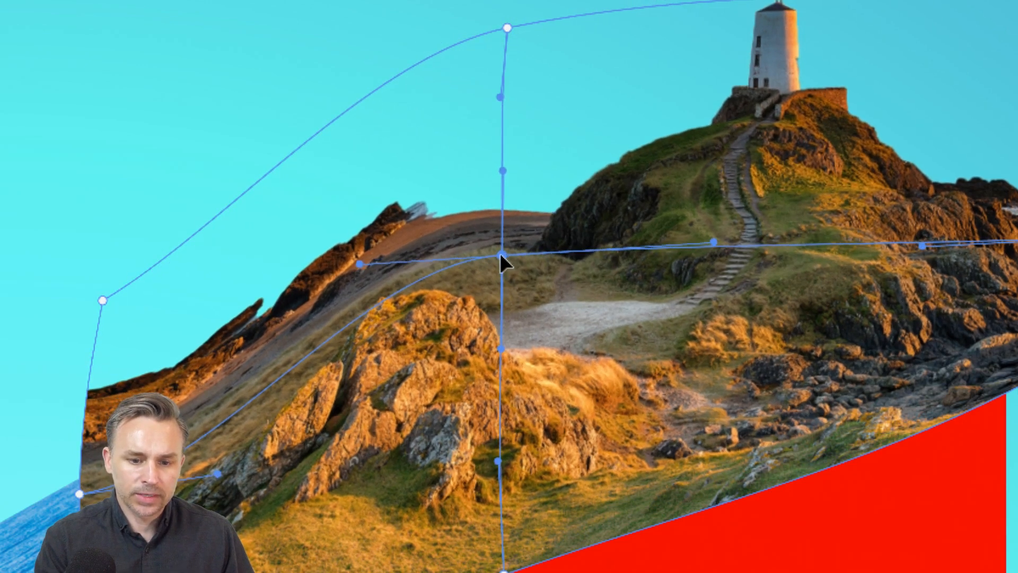
left_click_drag(359, 264, 364, 273)
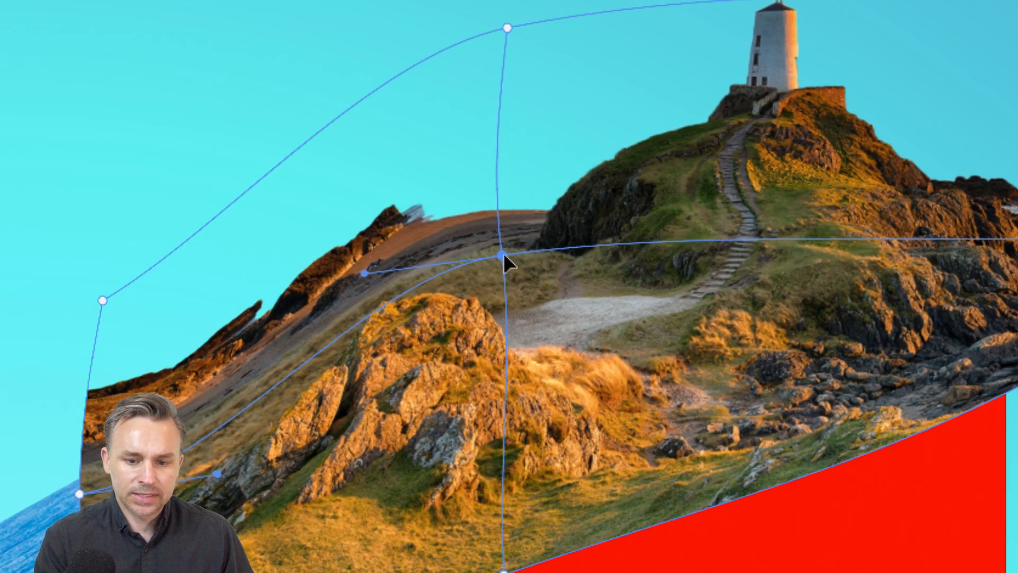
left_click_drag(503, 255, 497, 254)
left_click_drag(706, 226, 677, 240)
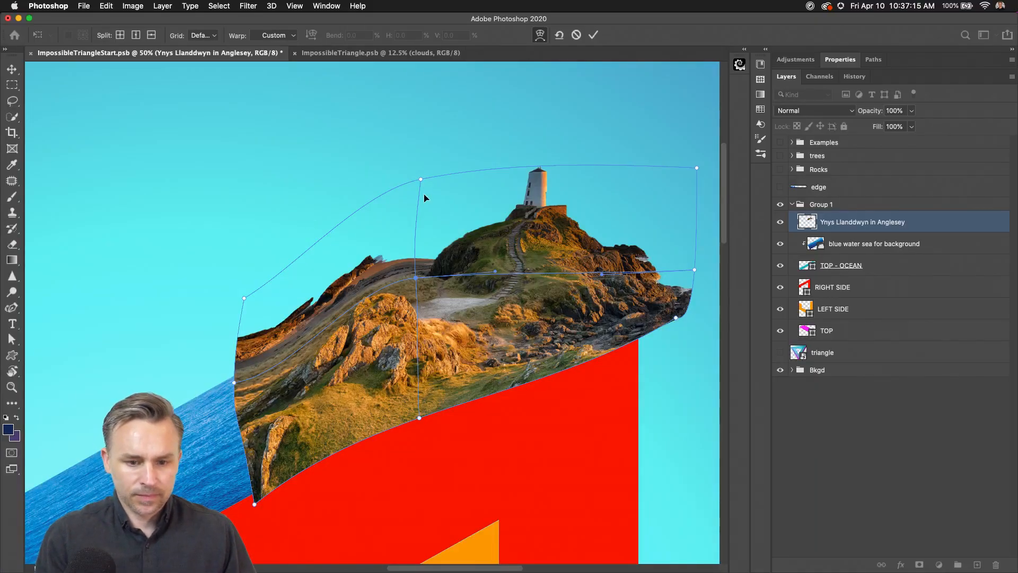
key("Return")
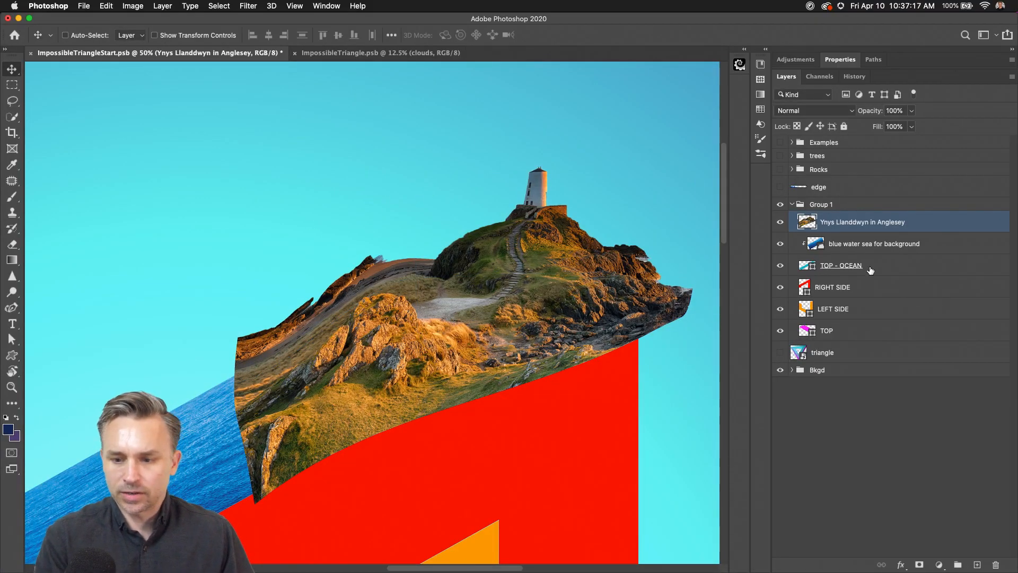
- Add a new layer mask to the headland and paint out the distant rocks along its left ridge with a 40 px Hardy brush in black
left_click(918, 564)
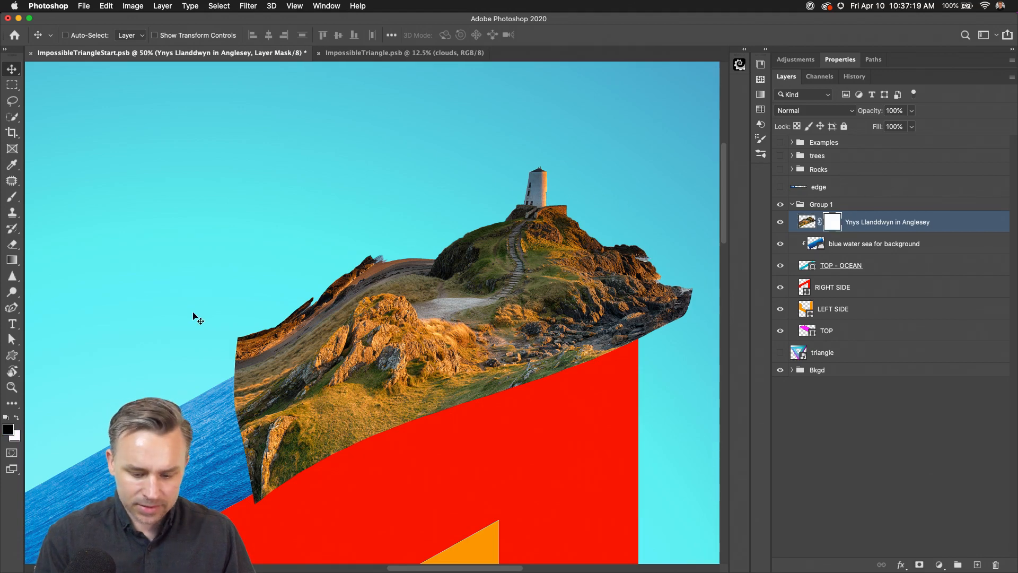
key("b")
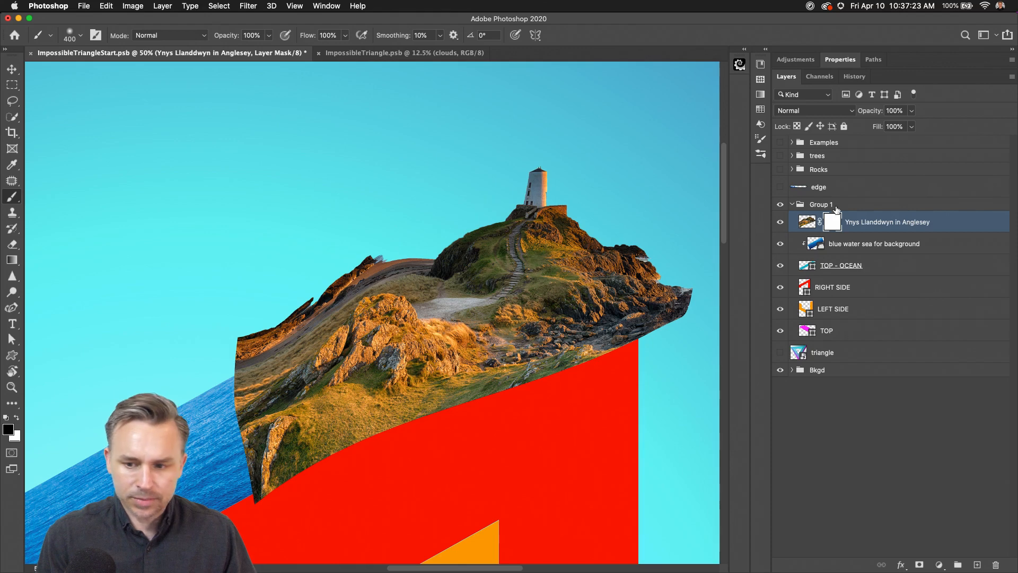
key("bracketright")
right_click(295, 246)
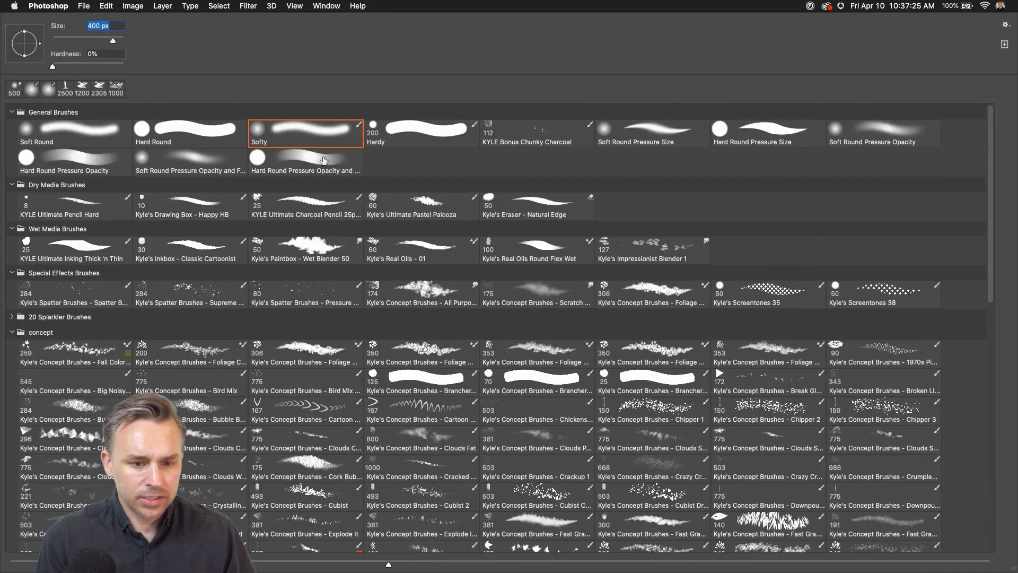
double_click(408, 133)
mouse_move(397, 249)
left_mouse_down()
mouse_move(325, 268)
mouse_move(207, 337)
mouse_move(372, 249)
mouse_move(402, 247)
left_mouse_up()
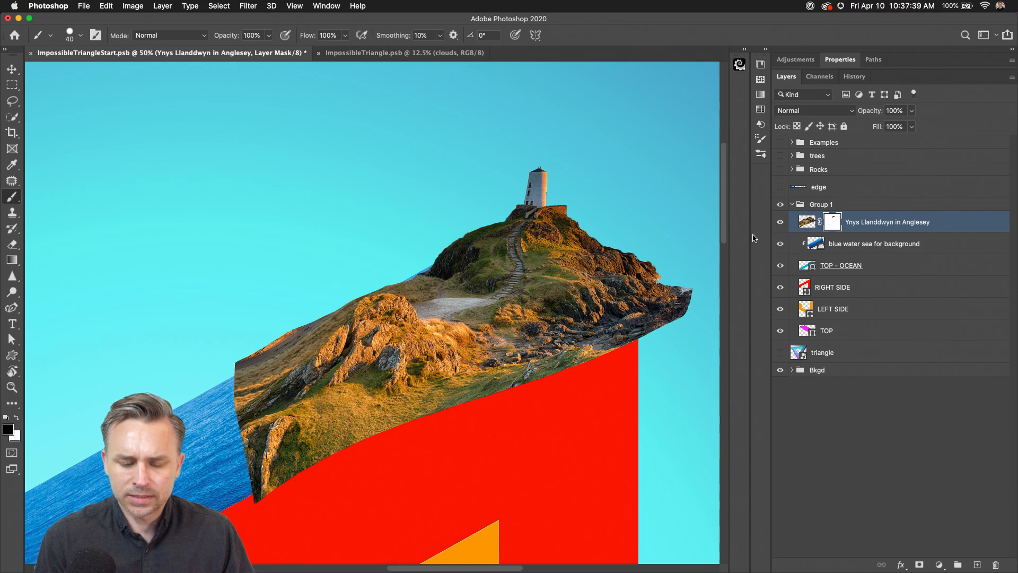
left_click_drag(431, 291, 386, 208)
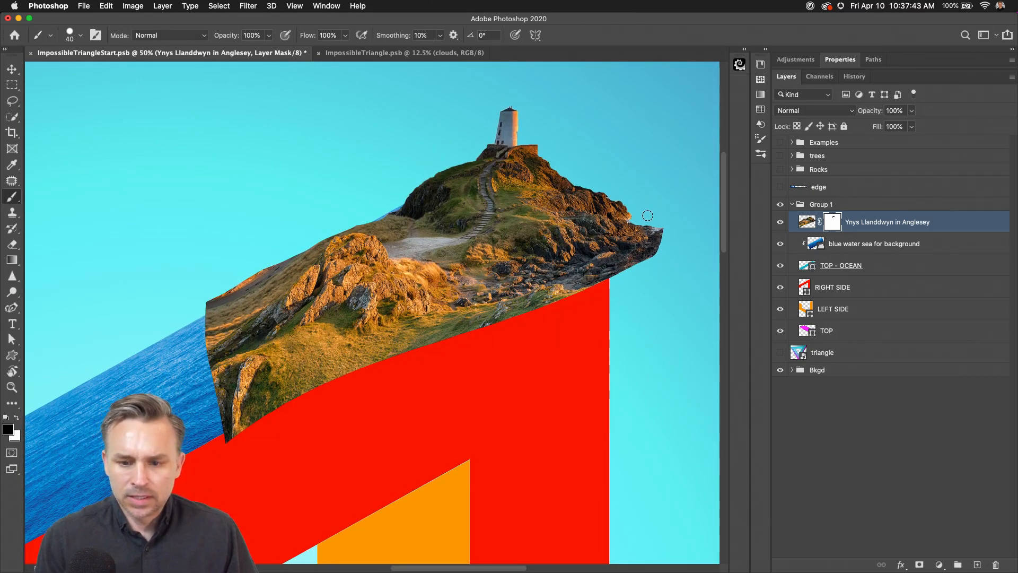
- Move the headland slightly left and mask out the rocky tip overhanging the triangle's right edge with the 40 px hard brush
left_click(12, 70)
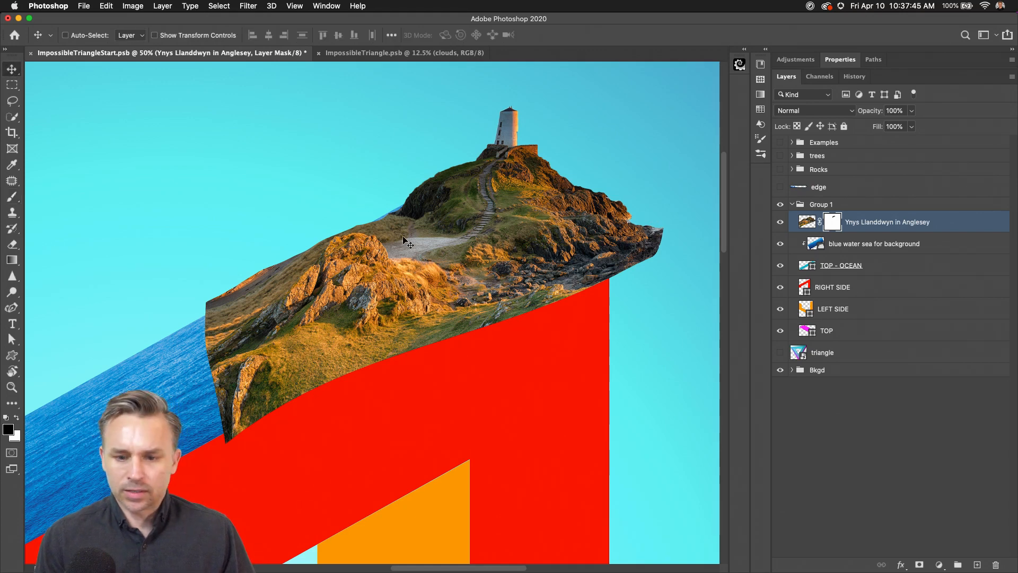
left_click_drag(403, 237, 433, 251)
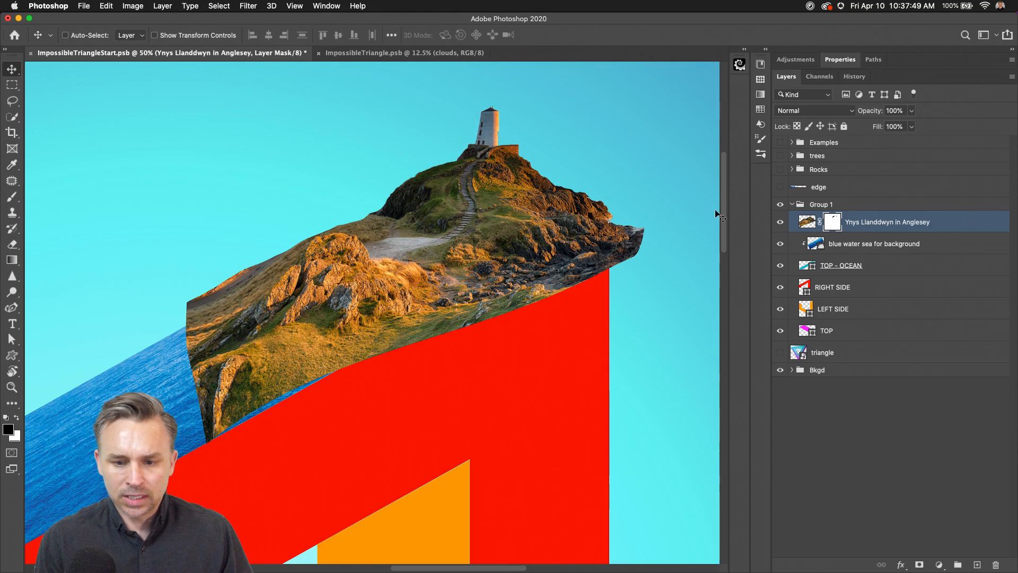
key("b")
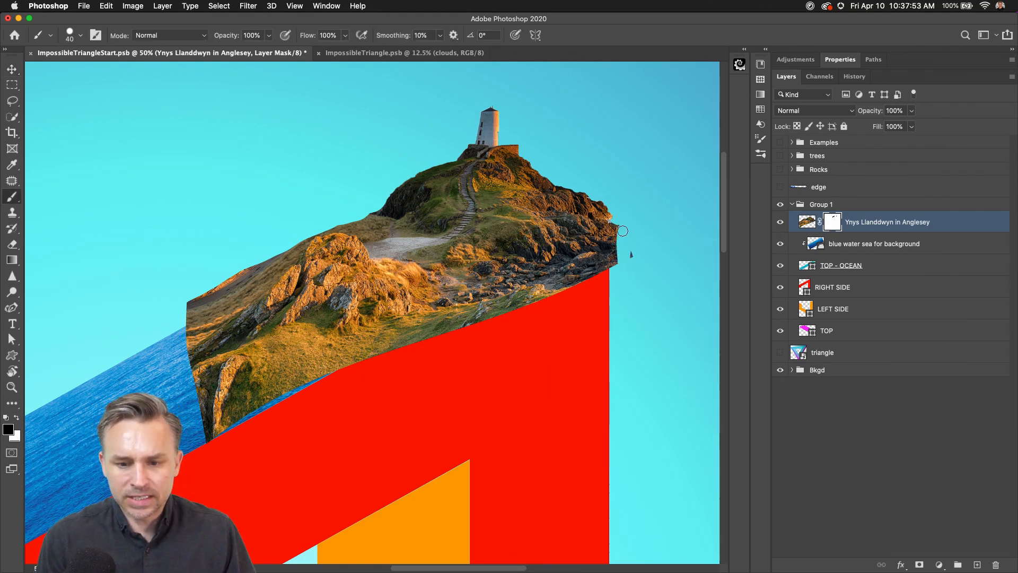
left_click_drag(626, 243, 616, 223)
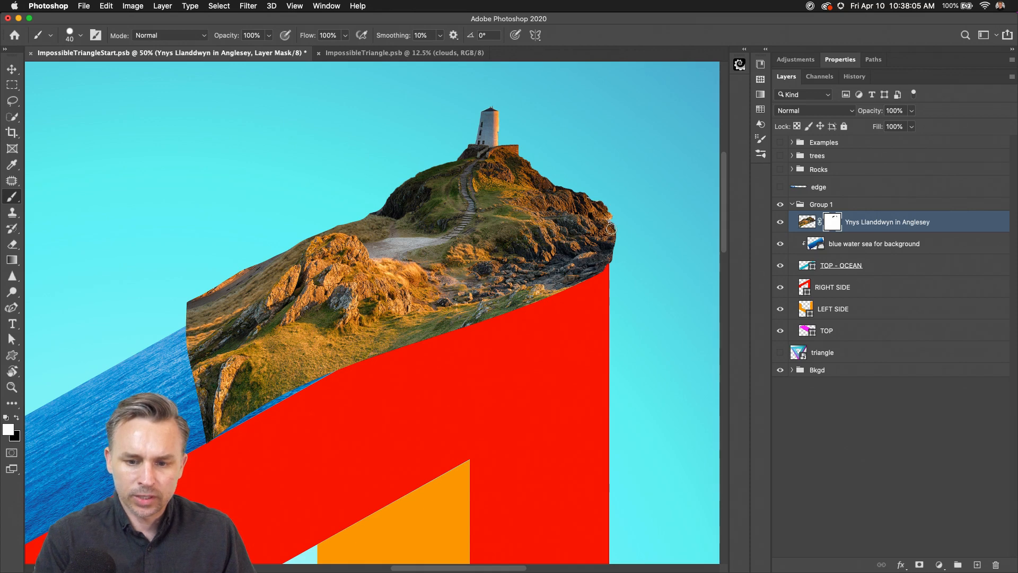
- Fade the headland's left end into the sea by painting black on its mask with the Softy brush at 600 px and 10% flow
key("super+plus")
mouse_move(502, 219)
left_mouse_down()
mouse_move(486, 259)
mouse_move(456, 279)
mouse_move(559, 194)
mouse_move(605, 192)
left_mouse_up()
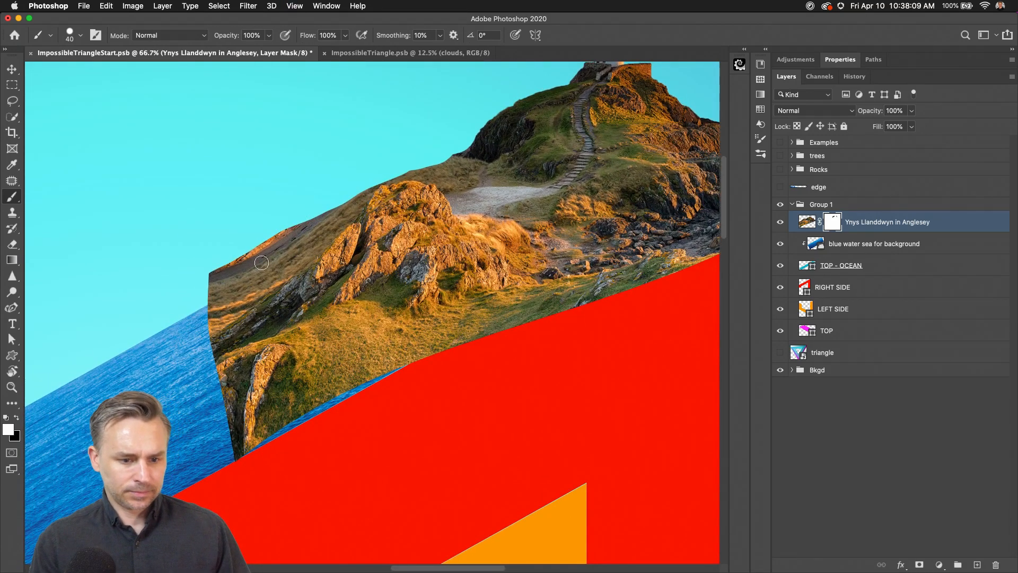
right_click(248, 258)
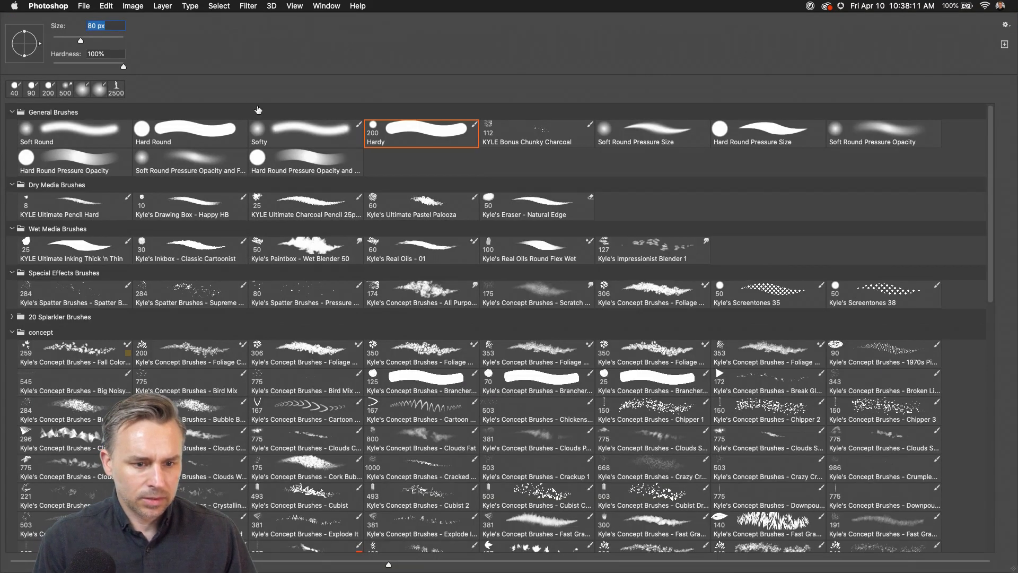
double_click(293, 129)
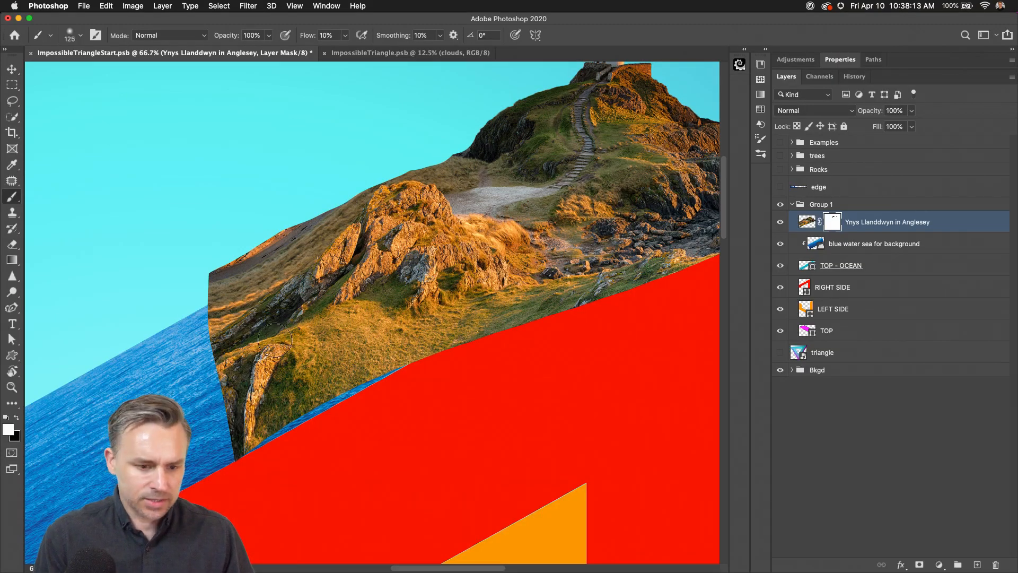
key("bracketright")
key("bracketright")
key("bracketright")
key("bracketright")
key("bracketright")
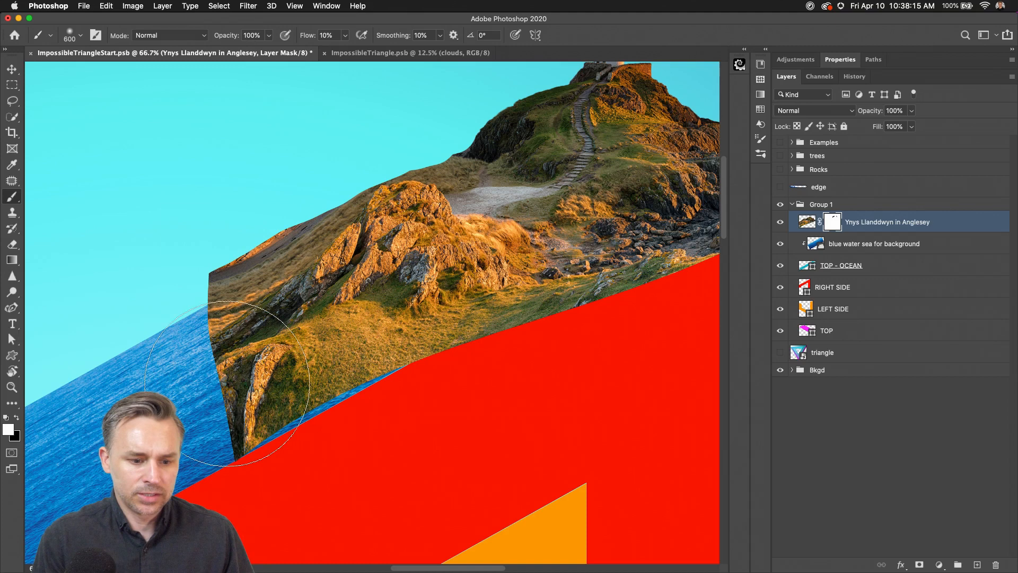
key("c")
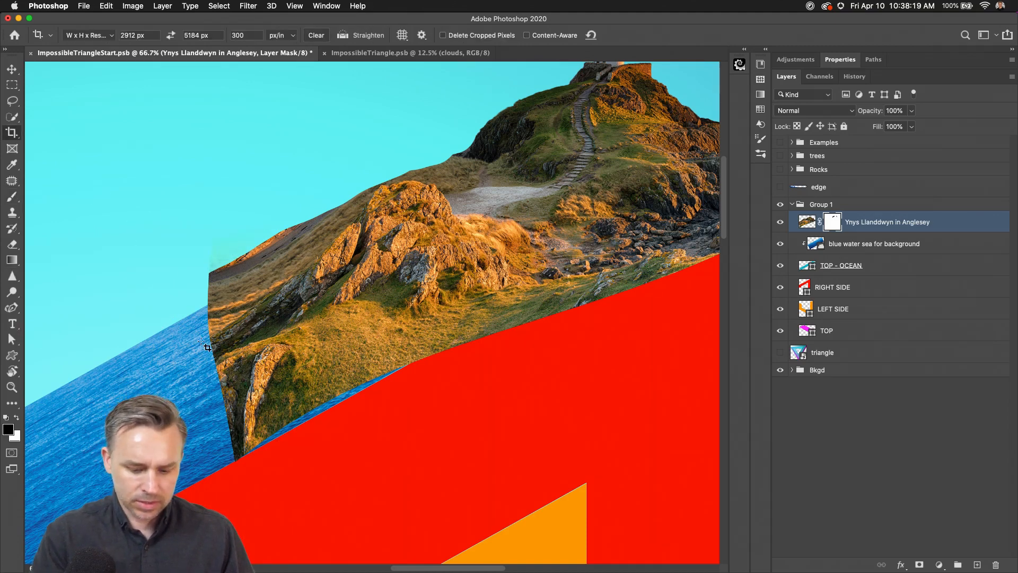
key("b")
key("x")
mouse_move(218, 349)
left_mouse_down()
mouse_move(161, 347)
mouse_move(434, 420)
mouse_move(130, 336)
mouse_move(114, 361)
left_mouse_up()
- Mask out the leftover land above the sea's edge at the headland's left end with a 150 px soft brush at 75% flow
key("bracketleft")
key("bracketleft")
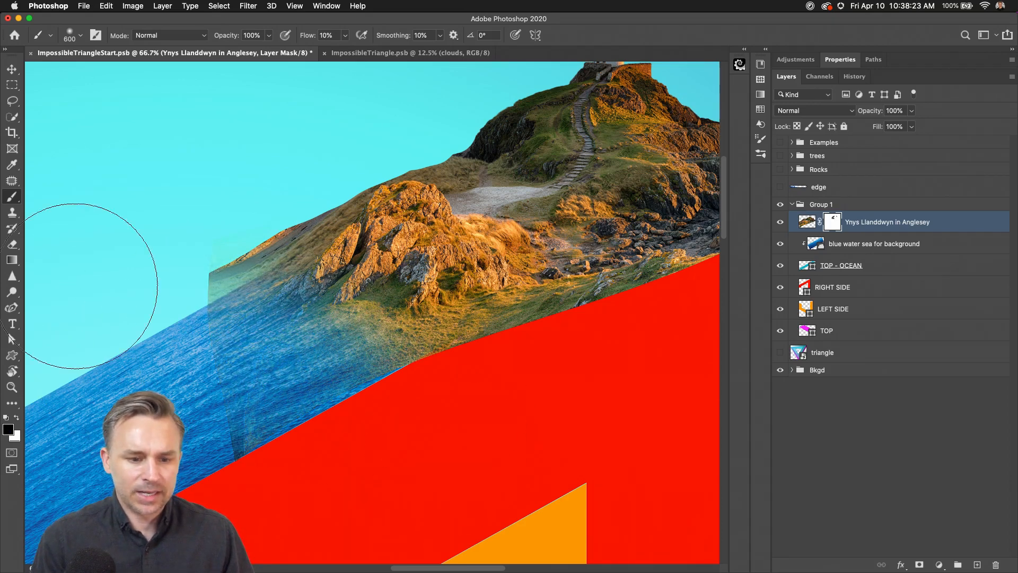
key("bracketleft")
key("bracketleft")
key("bracketleft")
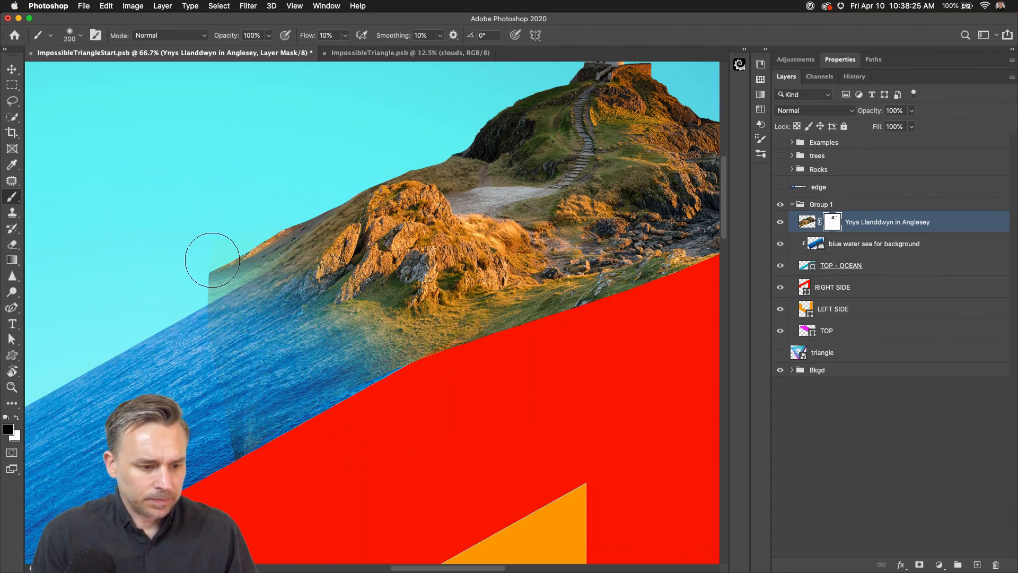
left_click_drag(217, 261, 281, 239)
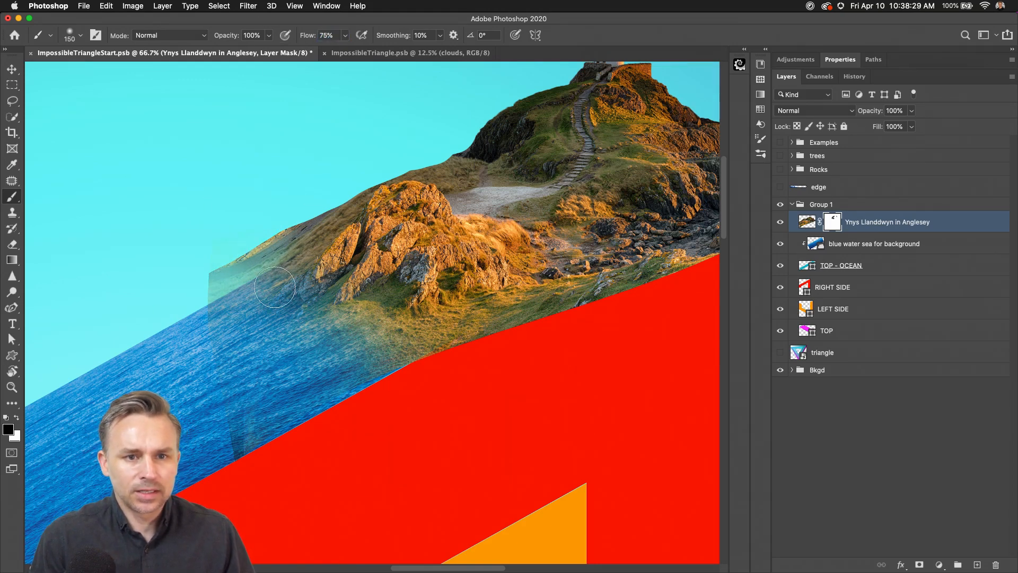
mouse_move(229, 275)
left_mouse_down()
mouse_move(288, 203)
mouse_move(295, 261)
mouse_move(308, 209)
left_mouse_up()
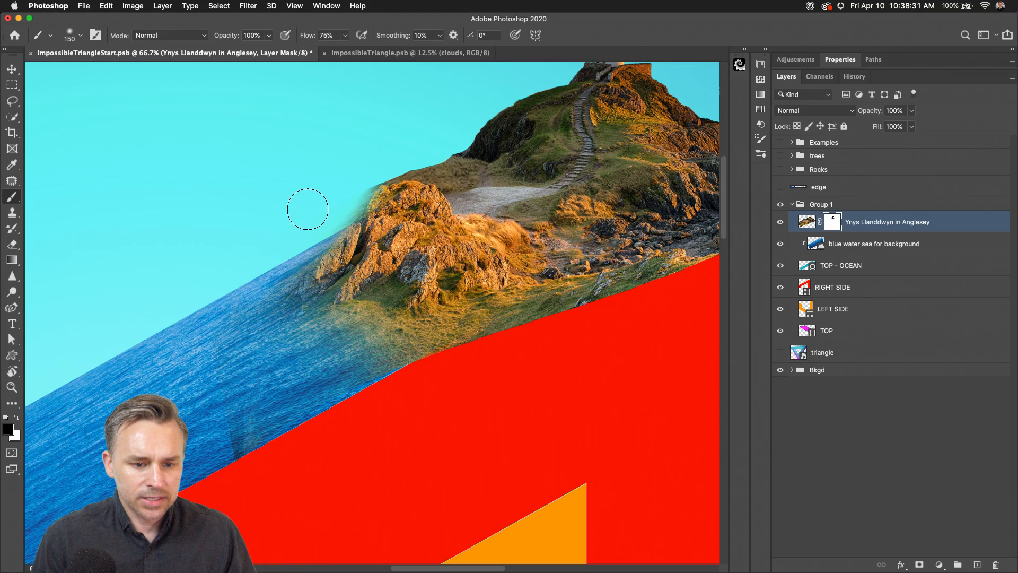
- Mask out the land at the headland's lower-left end with the 150 px soft brush, and swap the black and white painting colours back and forth
mouse_move(249, 318)
left_mouse_down()
mouse_move(388, 360)
mouse_move(507, 337)
left_mouse_up()
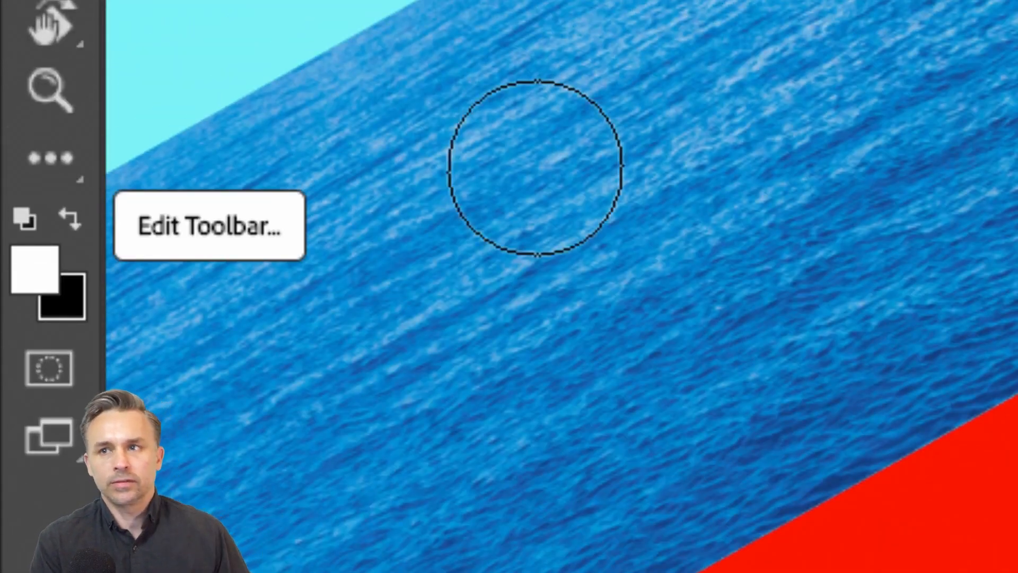
key("x")
key("x")
key("x")
key("x")
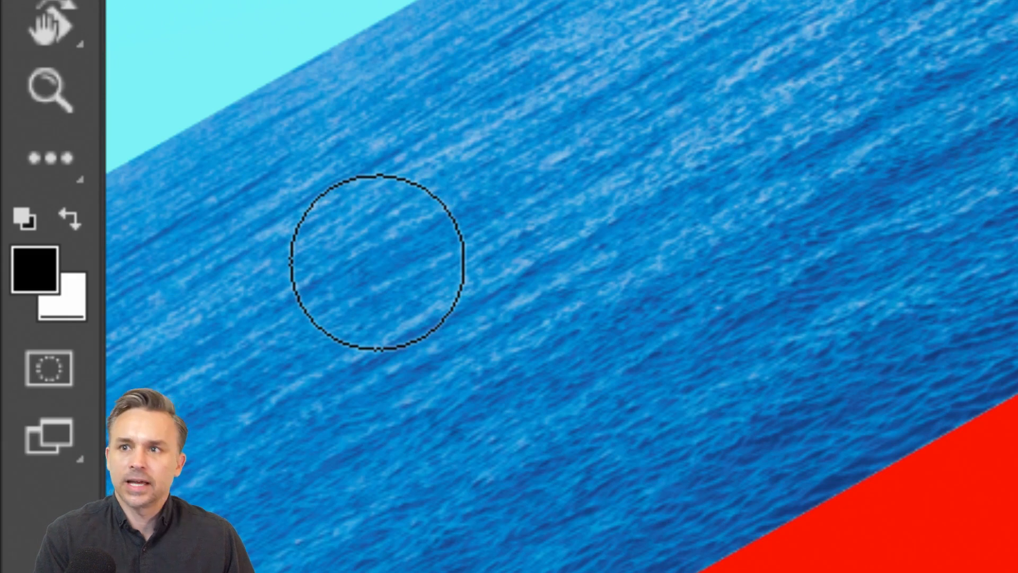
key("x")
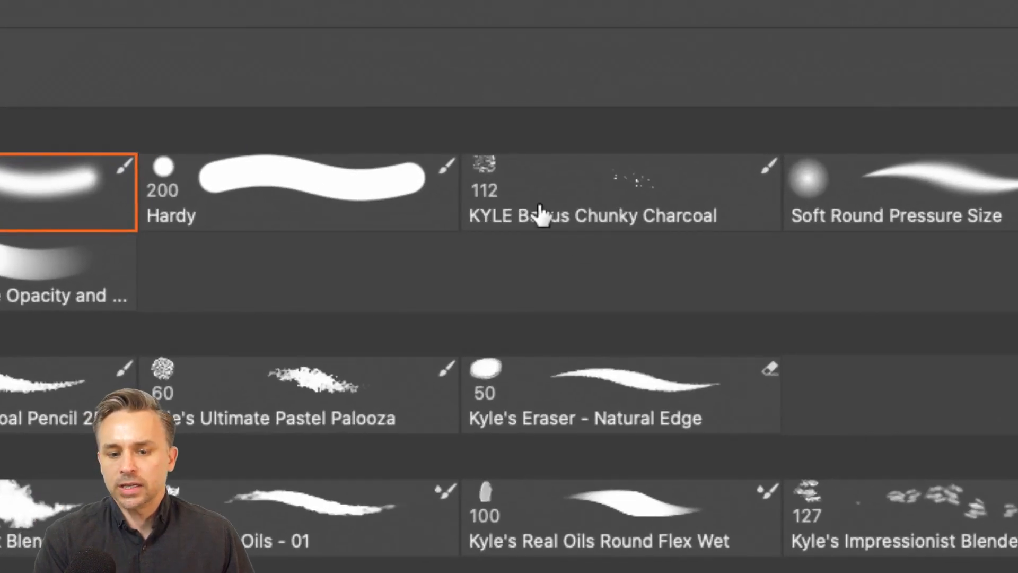
- Try masking part of the headland's left rocks with the 150 px soft brush at 75% flow
left_click(539, 204)
key("Return")
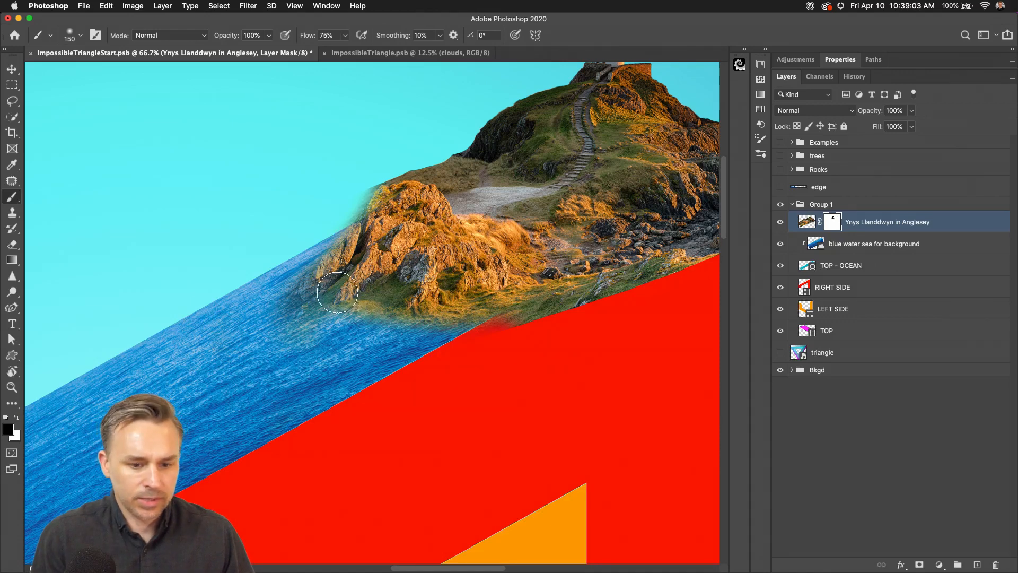
mouse_move(337, 292)
left_mouse_down()
mouse_move(373, 308)
mouse_move(327, 295)
mouse_move(419, 262)
left_mouse_up()
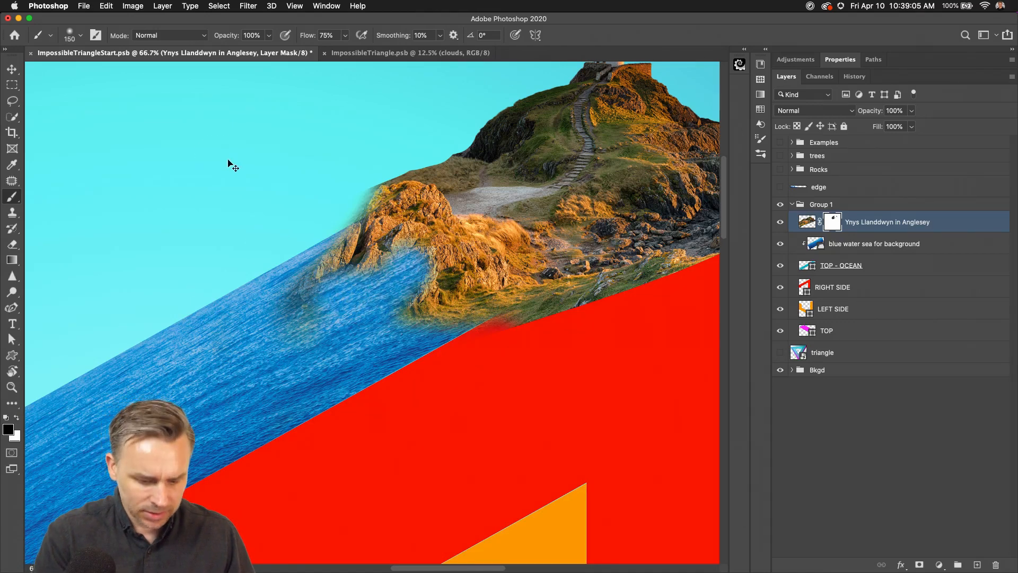
- Switch to the KYLE Bonus Chunky Charcoal brush at 112 px
right_click(292, 198)
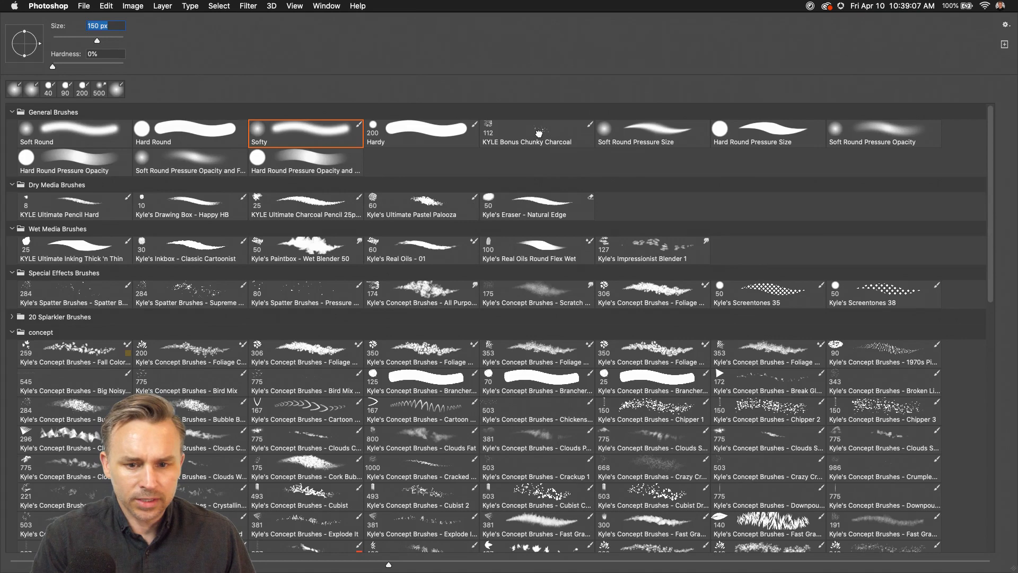
left_click(539, 134)
key("Return")
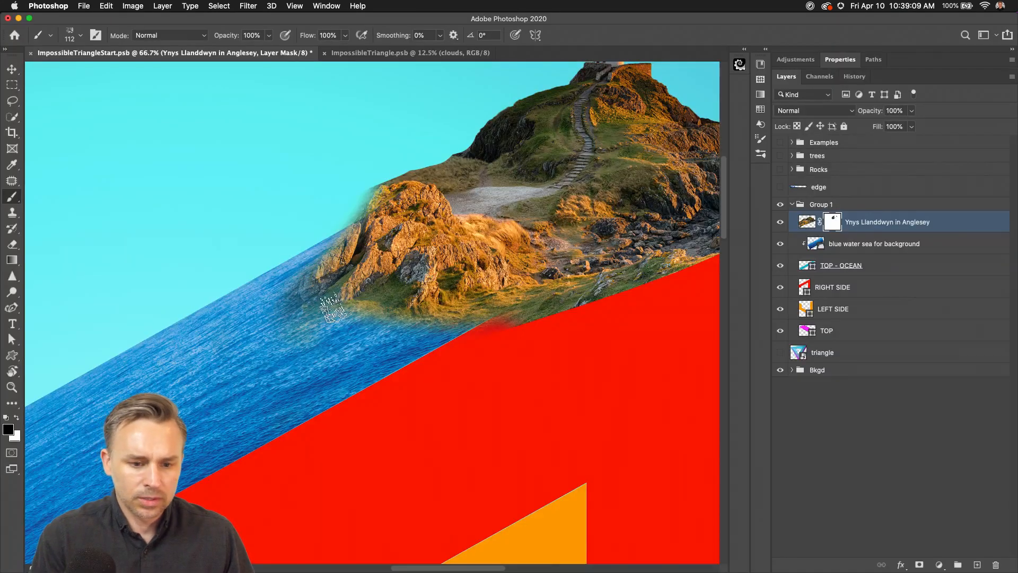
- Test the charcoal brush in black on the headland's mask over the front rocks and undo the strokes
mouse_move(371, 312)
left_mouse_down()
mouse_move(436, 313)
mouse_move(413, 242)
mouse_move(443, 252)
left_mouse_up()
key("super+z")
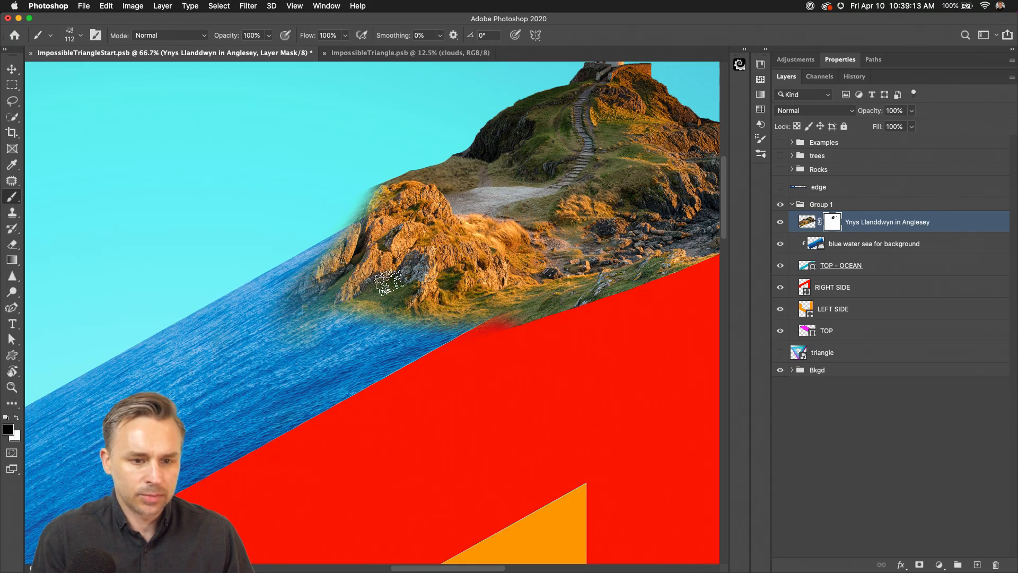
left_click_drag(443, 298, 505, 291)
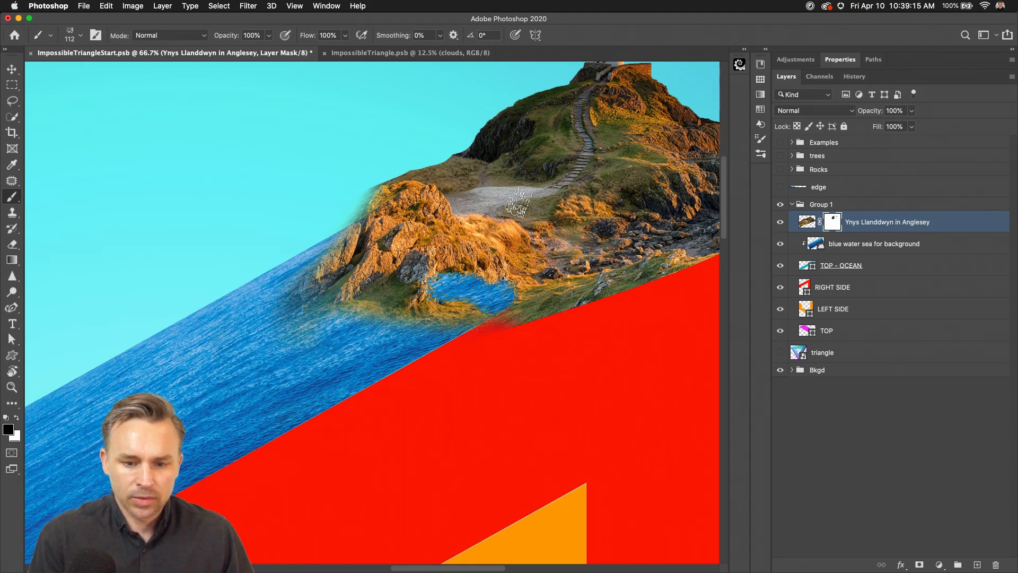
key("super+z")
- Reveal rough rock texture along the headland's upper-right ridge by painting white on its mask with the charcoal brush at 50 px
left_click_drag(504, 219, 308, 297)
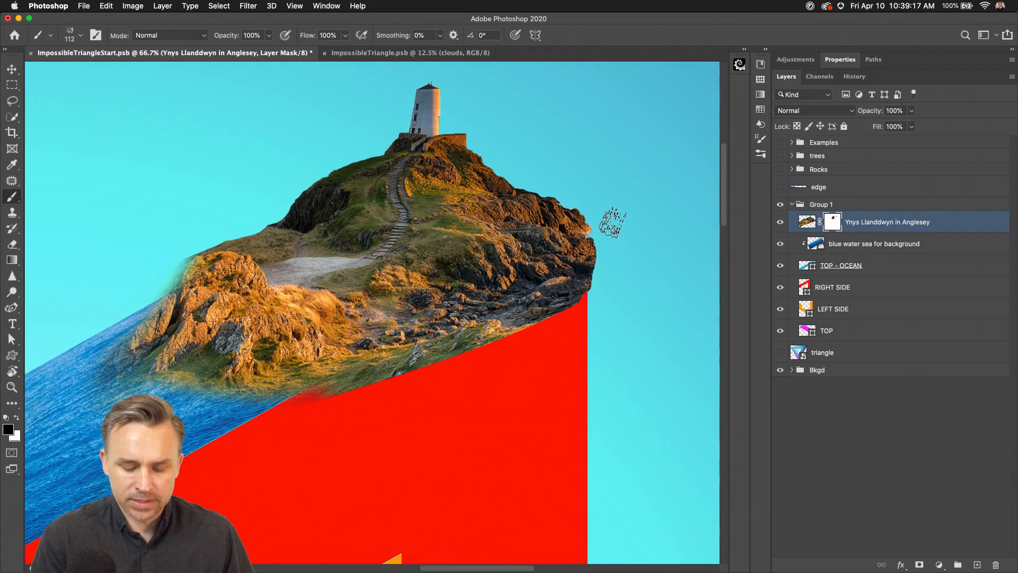
key("super+equal")
key("super+equal")
mouse_move(522, 225)
left_mouse_down()
mouse_move(436, 270)
mouse_move(84, 376)
left_mouse_up()
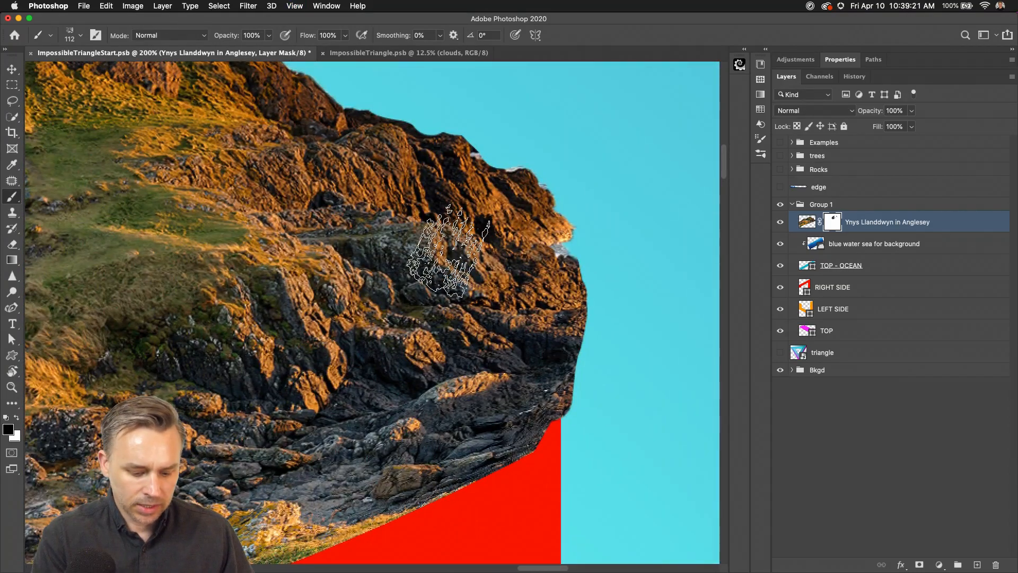
key("bracketleft")
key("bracketleft")
key("x")
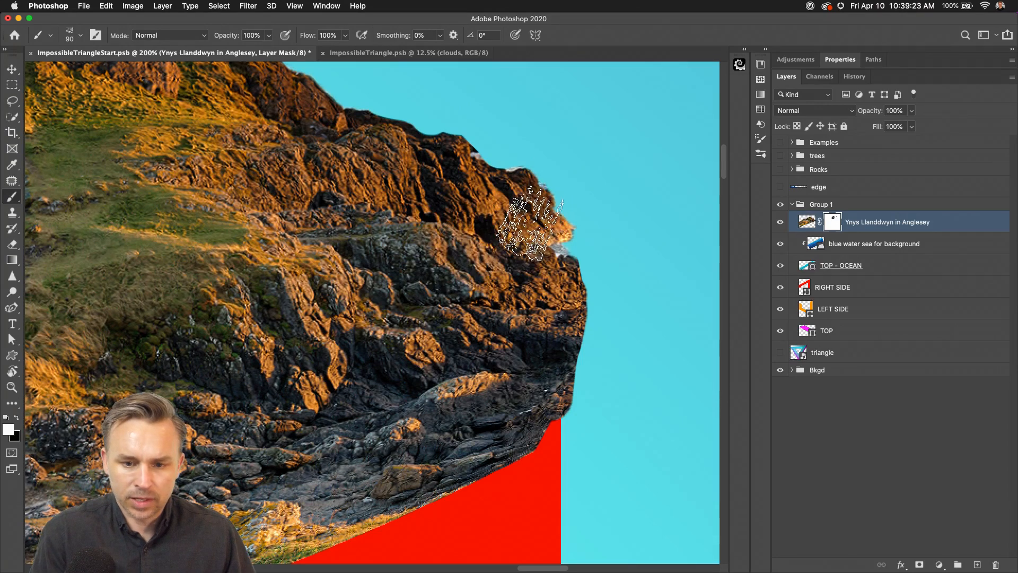
key("bracketleft")
key("bracketleft")
key("bracketleft")
key("bracketleft")
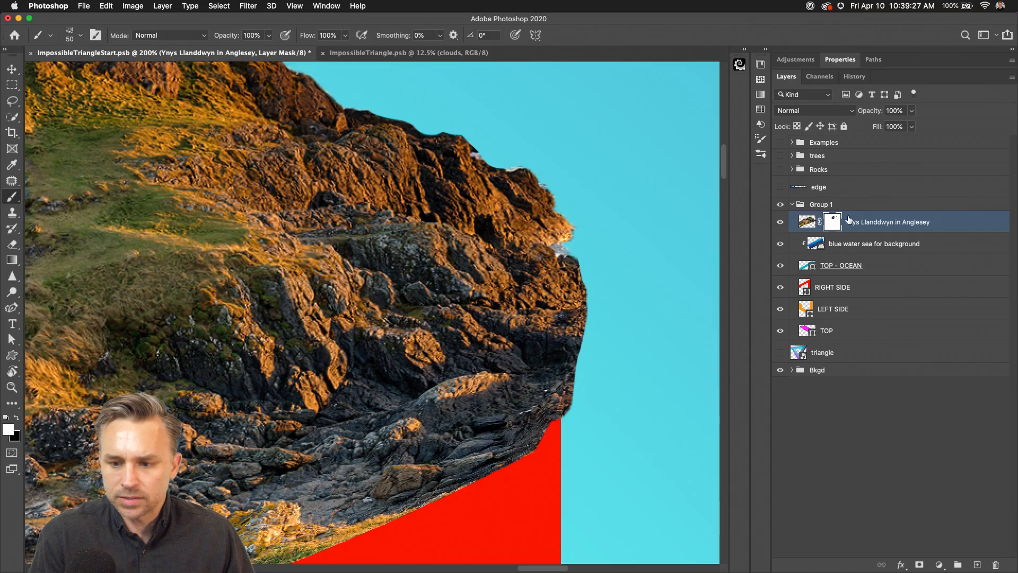
mouse_move(493, 135)
left_mouse_down()
mouse_move(451, 133)
mouse_move(432, 150)
mouse_move(461, 135)
mouse_move(477, 170)
mouse_move(398, 141)
left_mouse_up()
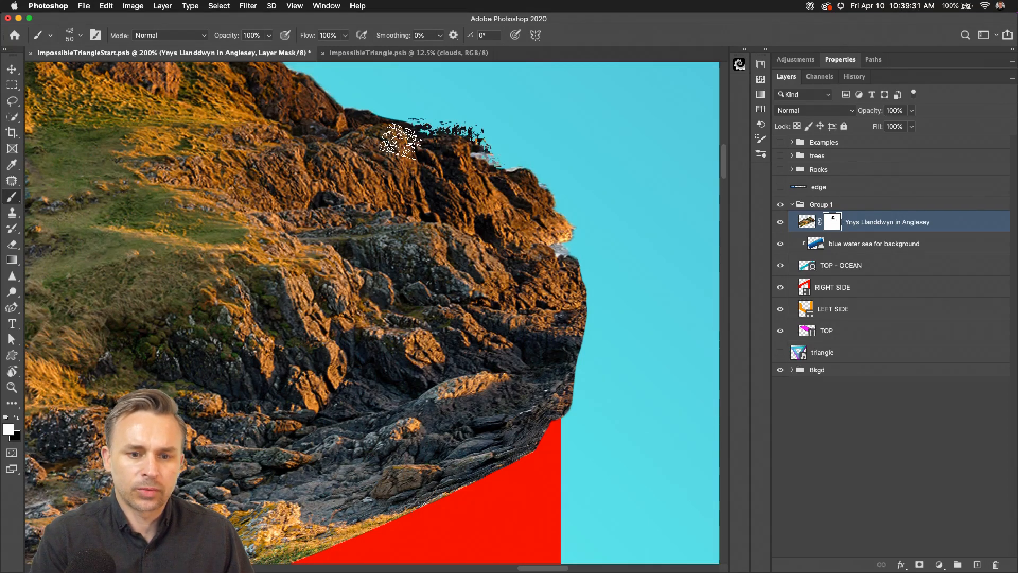
- Sharpen the headland's faded left ridge with the Hardy brush at 80 px, masking the haze in black and restoring rock in white
key("super+minus")
key("super+minus")
key("super+minus")
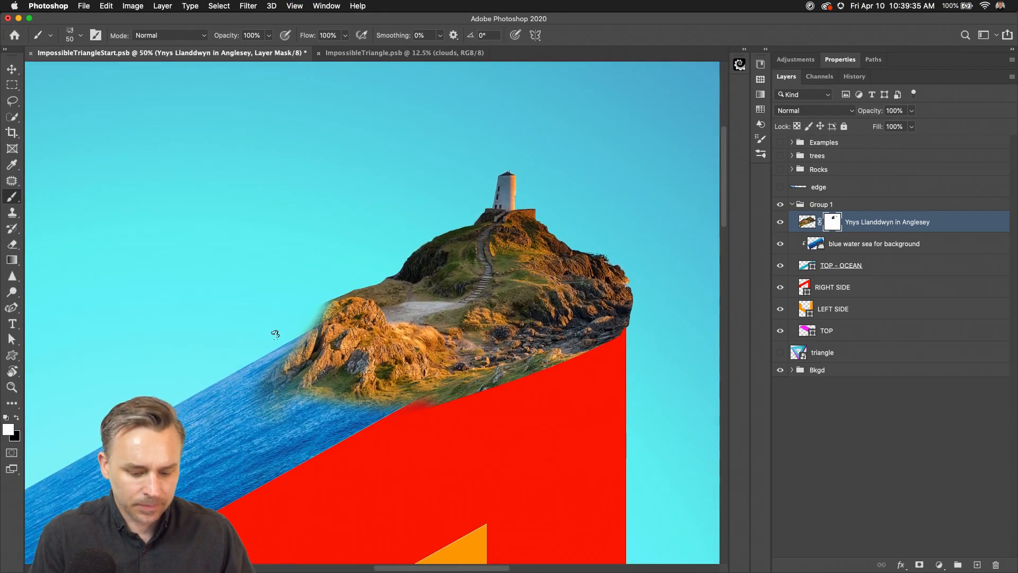
scroll(276, 334, "up", 4)
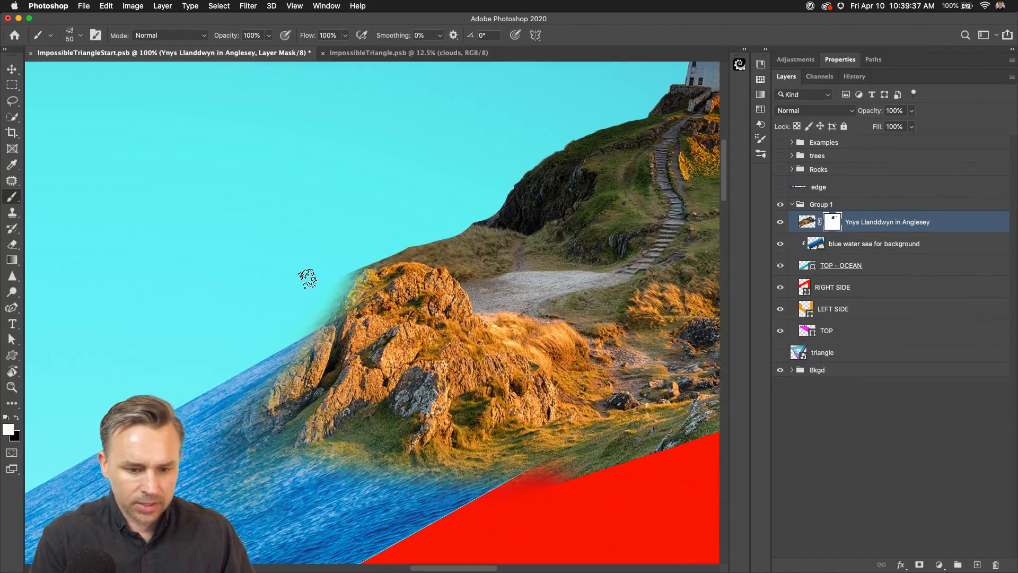
right_click(308, 278)
double_click(401, 133)
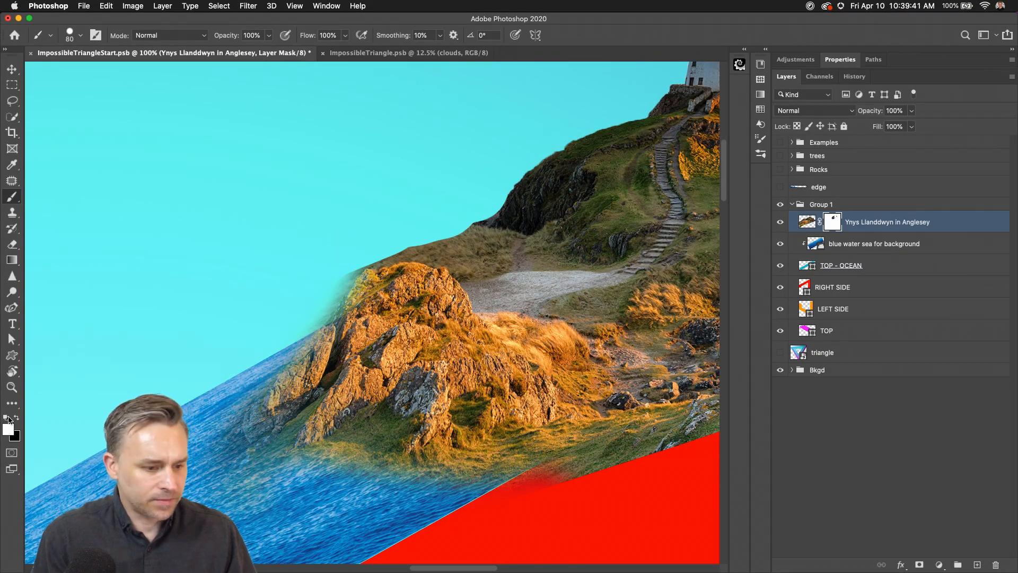
mouse_move(296, 261)
left_mouse_down()
mouse_move(340, 263)
mouse_move(300, 319)
mouse_move(340, 266)
left_mouse_up()
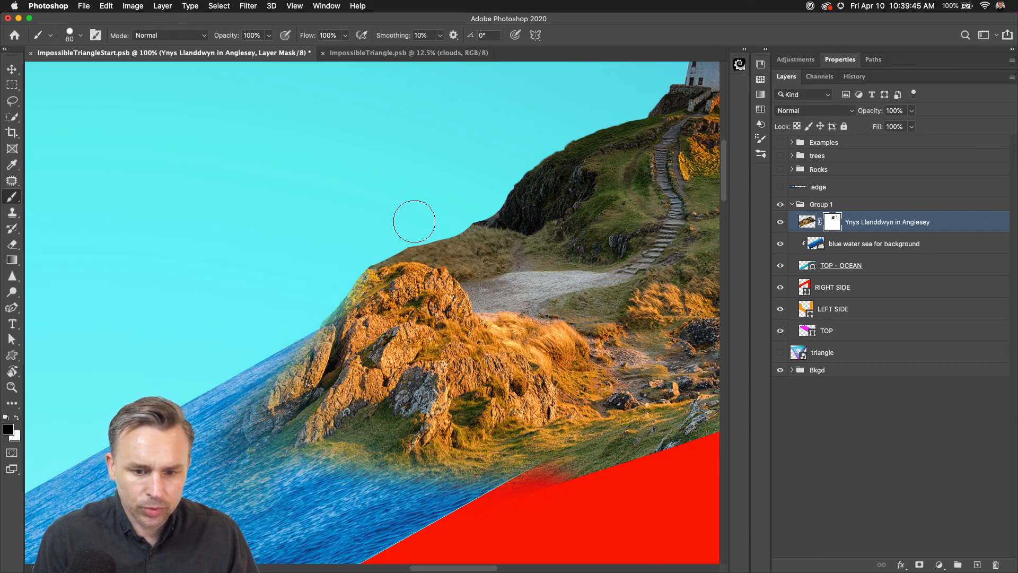
key("super+z")
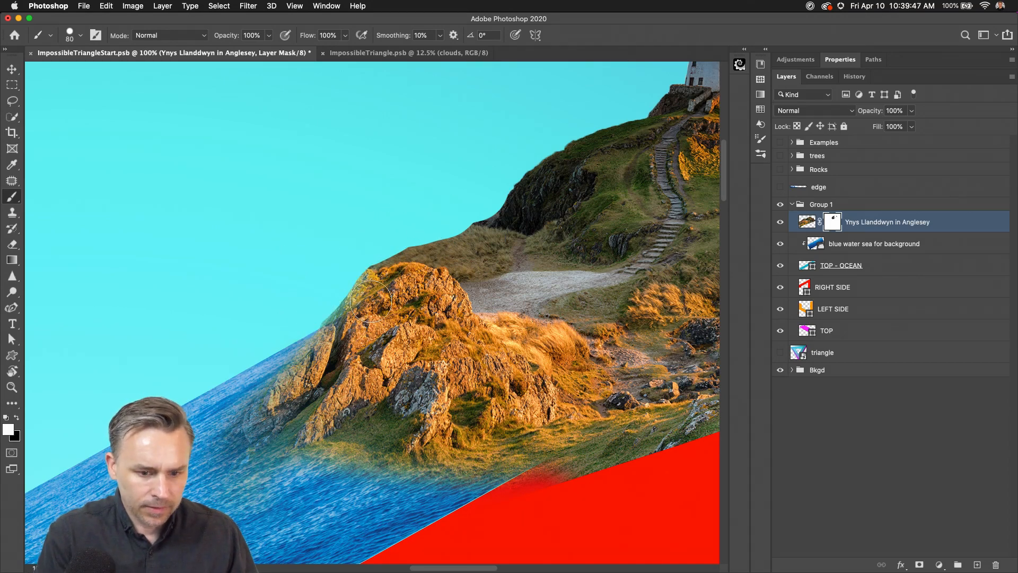
left_click_drag(370, 301, 355, 322)
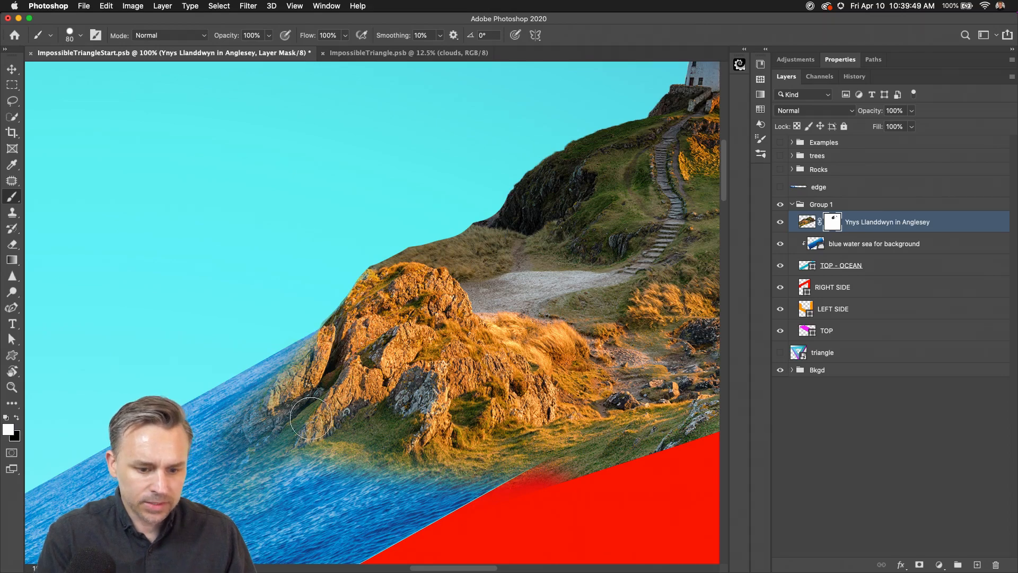
key("super+[")
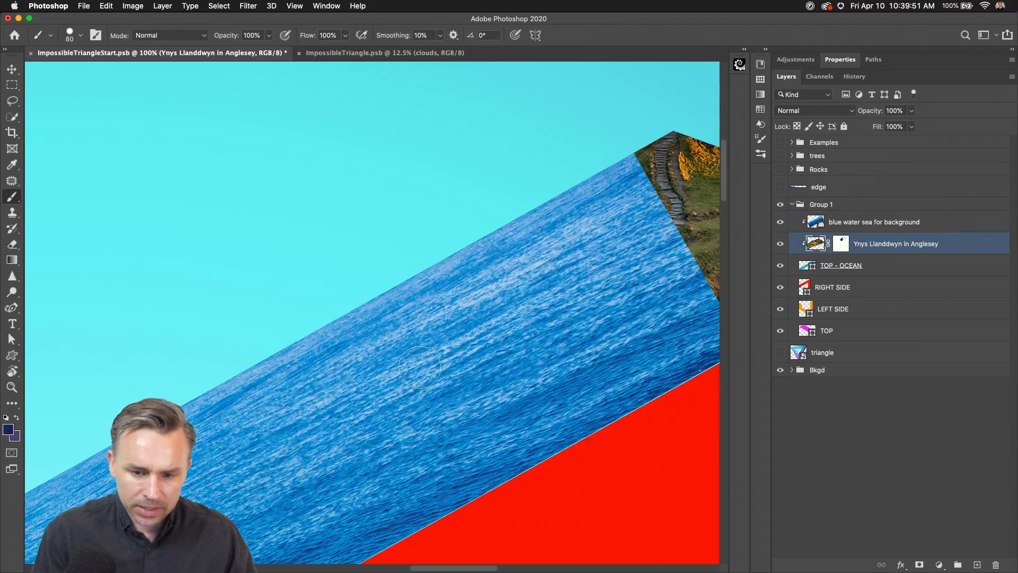
scroll(418, 412, "right", 4)
scroll(419, 413, "up", 2)
key("super+z")
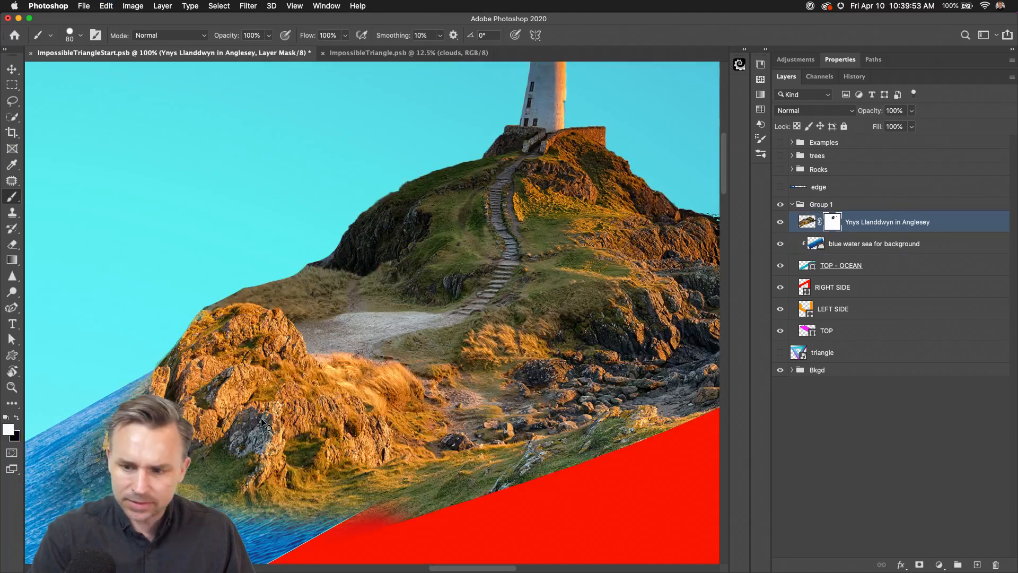
- Reshape the headland's lower edge with the hard brush at 200 px, restoring land in white and trimming it along the red side in black
left_click_drag(390, 487, 232, 387)
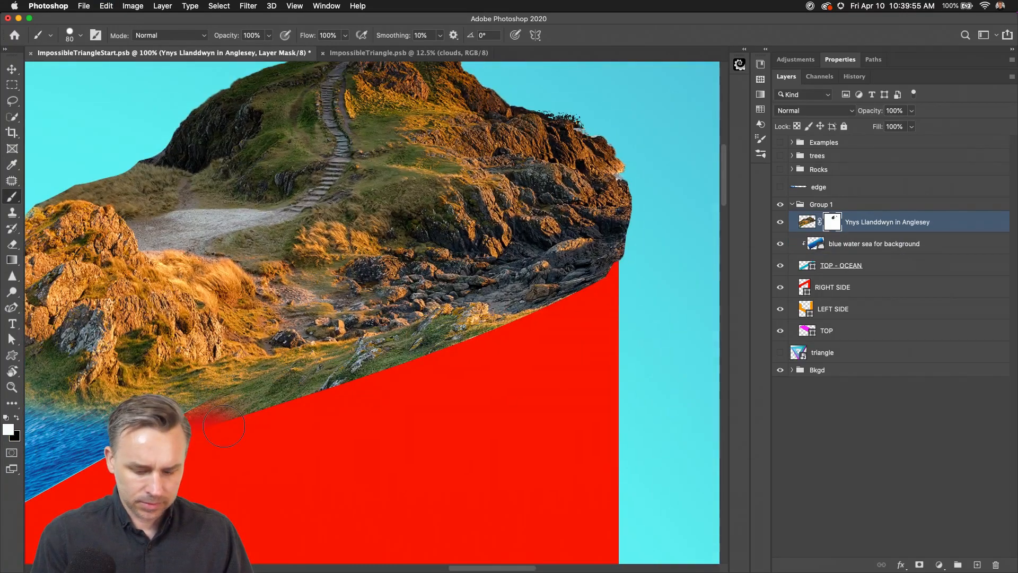
left_click(585, 294)
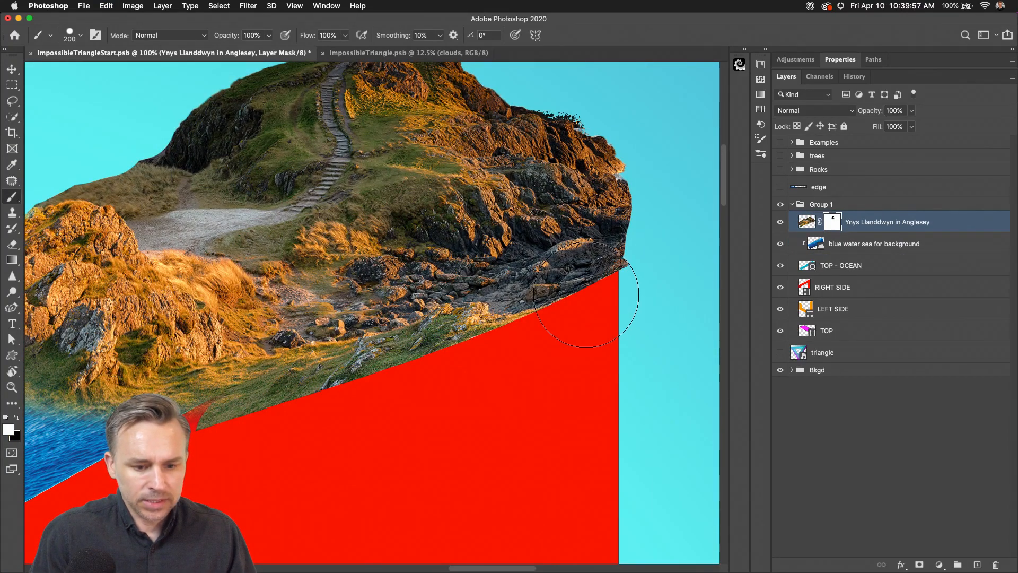
key("x")
left_click_drag(234, 448, 625, 270)
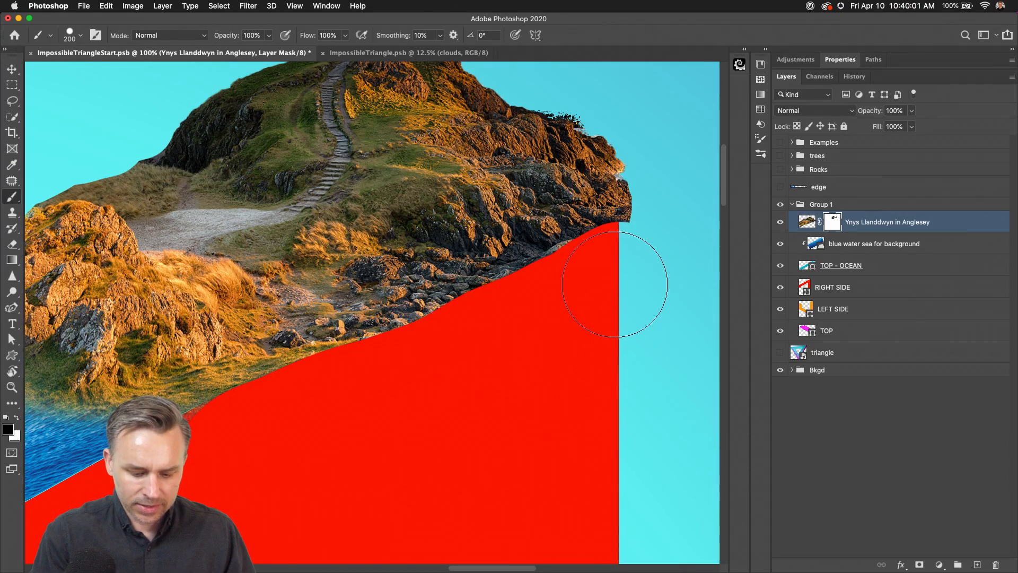
- Roughen the headland's lower edge above the red side by masking in black with the KYLE Bonus Chunky Charcoal brush at 112 px
right_click(498, 275)
double_click(516, 137)
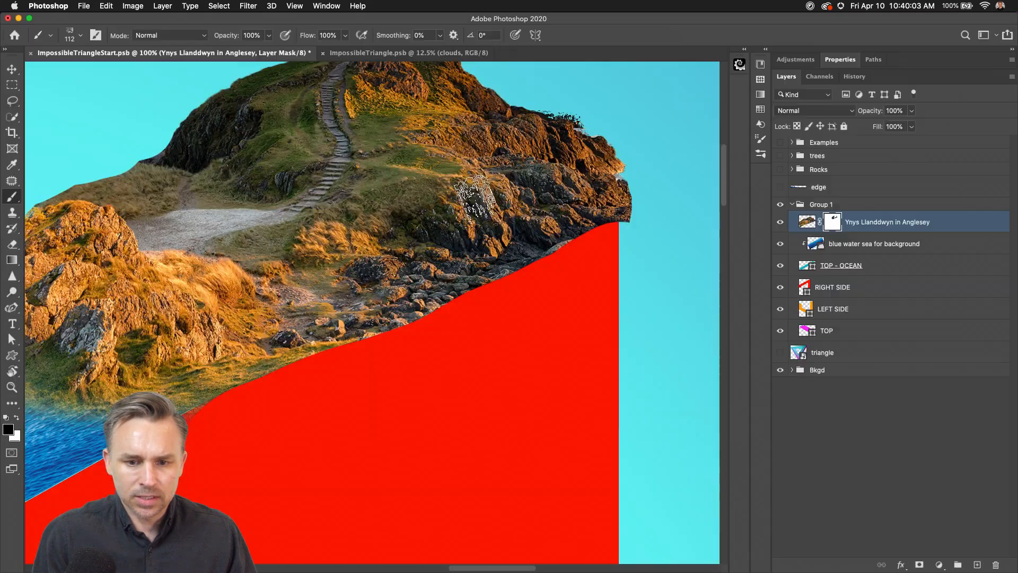
mouse_move(610, 201)
left_mouse_down()
mouse_move(576, 235)
mouse_move(459, 280)
mouse_move(431, 314)
mouse_move(541, 270)
left_mouse_up()
key("super+z")
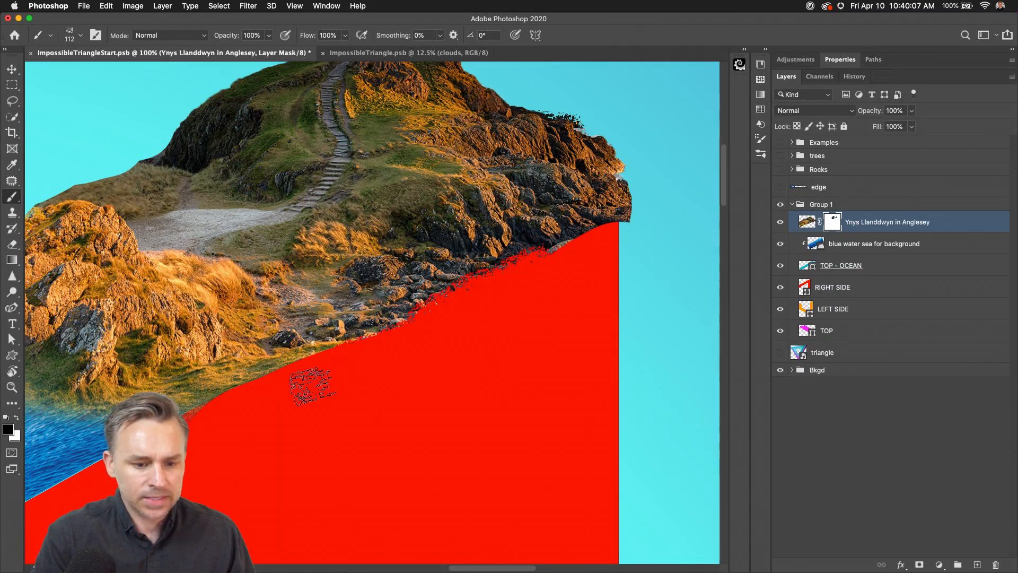
mouse_move(312, 386)
left_mouse_down()
mouse_move(493, 280)
mouse_move(584, 243)
mouse_move(594, 227)
mouse_move(583, 252)
mouse_move(632, 211)
left_mouse_up()
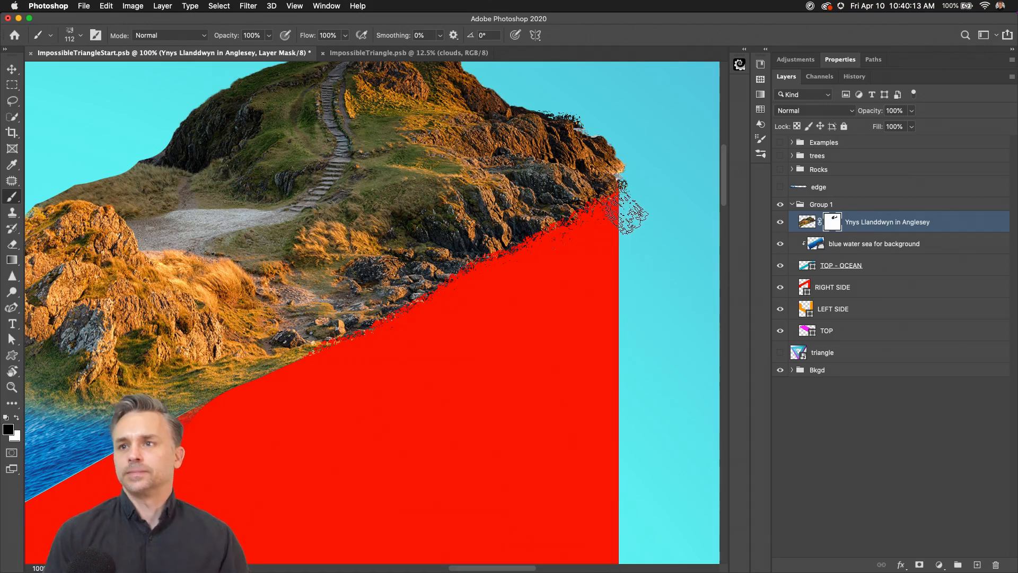
- Mask out the stray specks beside the headland's right tip with the Hardy brush reduced to 90 px
right_click(651, 208)
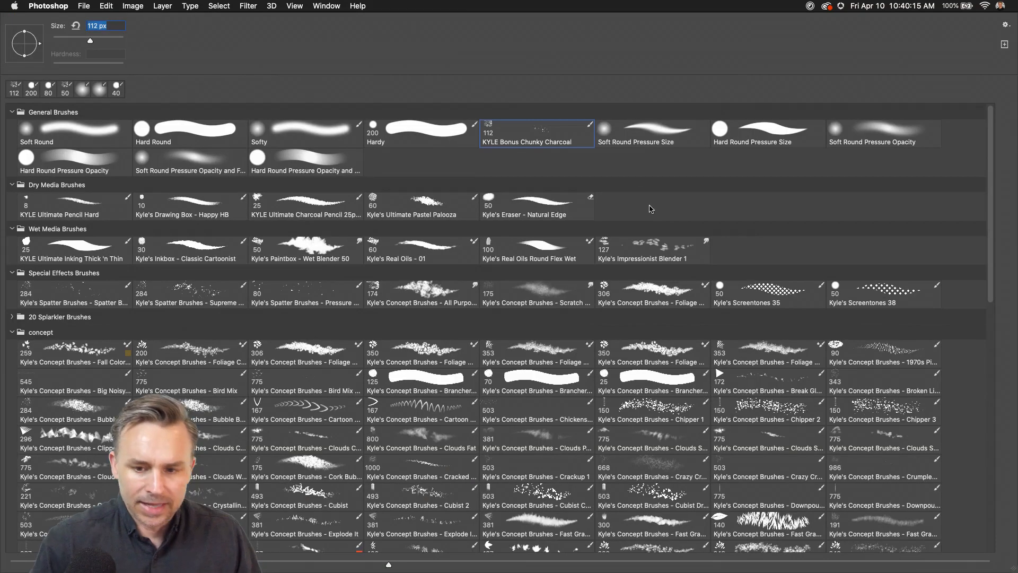
double_click(410, 132)
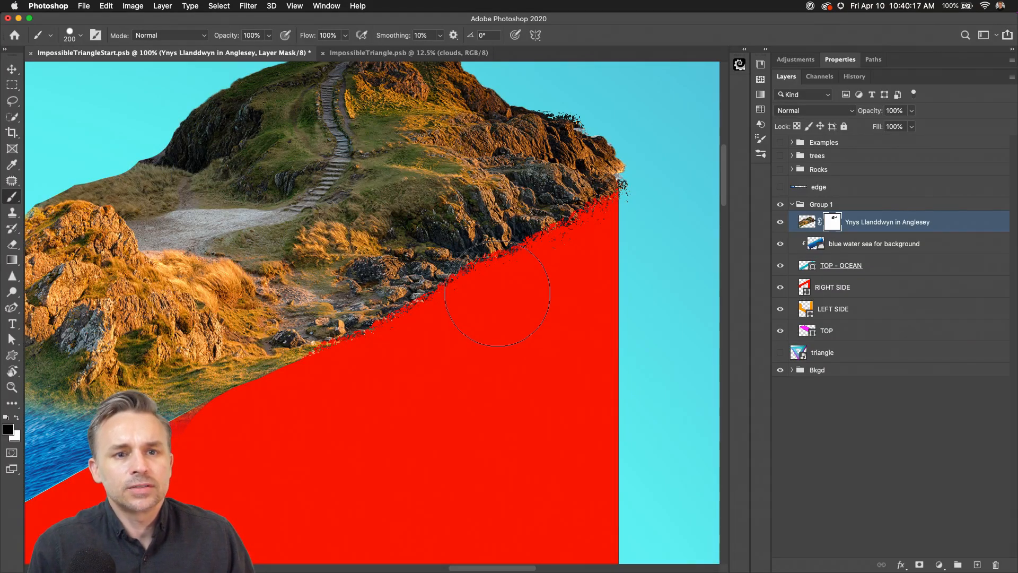
key("bracketleft")
key("bracketleft")
key("bracketleft")
key("bracketleft")
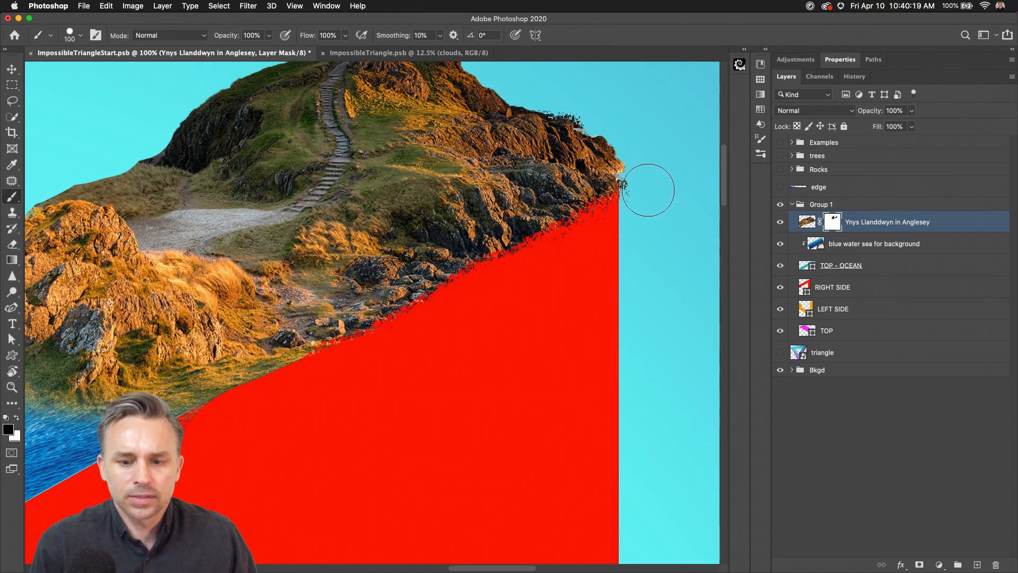
key("bracketleft")
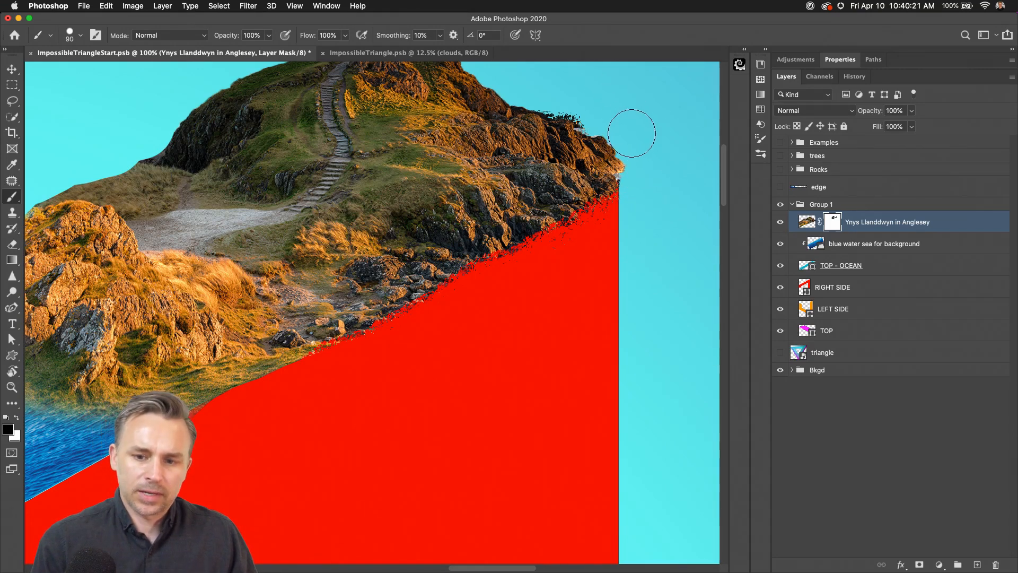
mouse_move(367, 260)
left_mouse_down()
mouse_move(505, 187)
mouse_move(530, 241)
left_mouse_up()
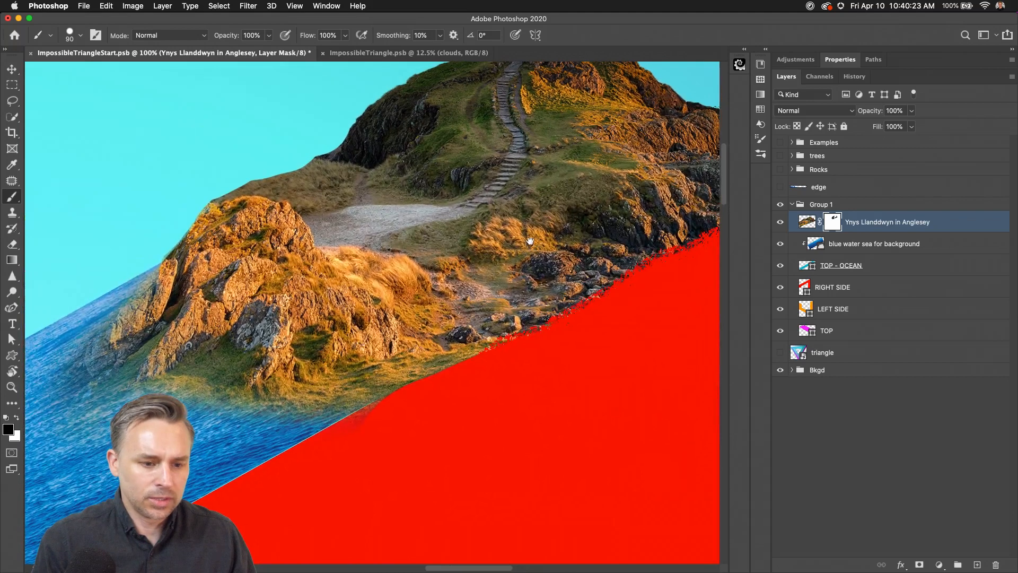
key("super+minus")
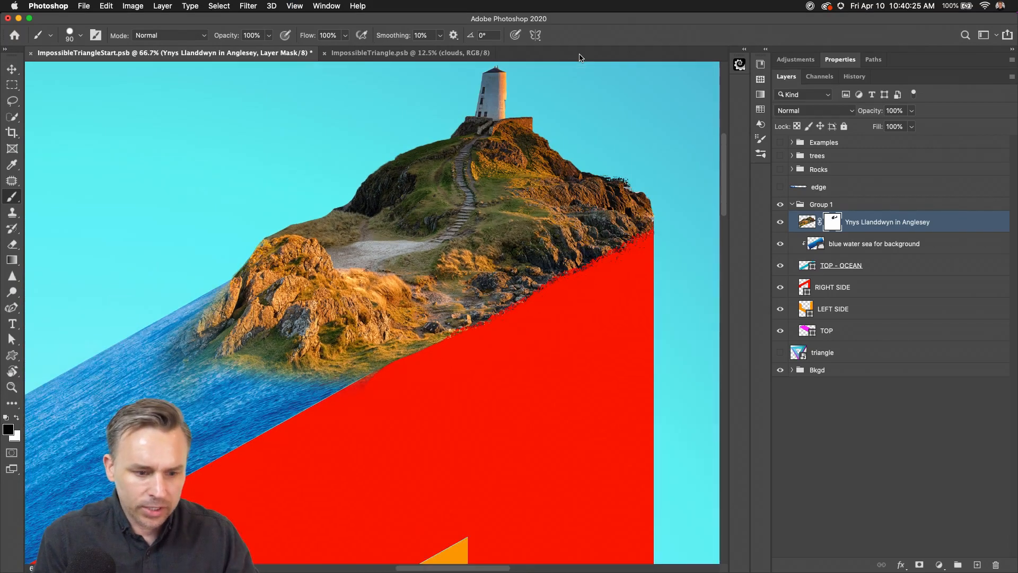
mouse_move(172, 267)
left_mouse_down()
mouse_move(301, 192)
mouse_move(293, 228)
left_mouse_up()
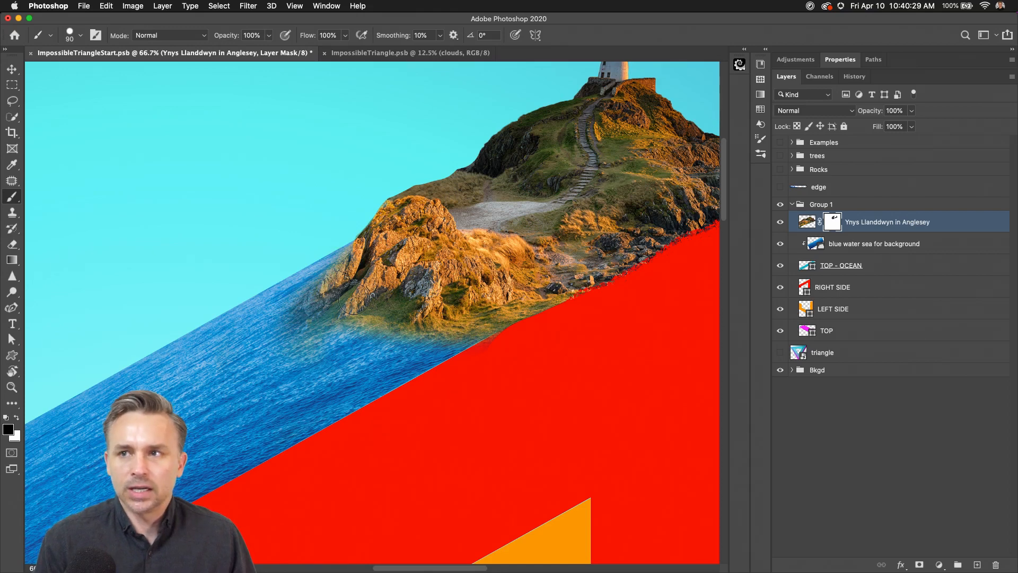
- Browse the Full Nature Images group of the Nature library for a photo to add to the composite
left_click(765, 51)
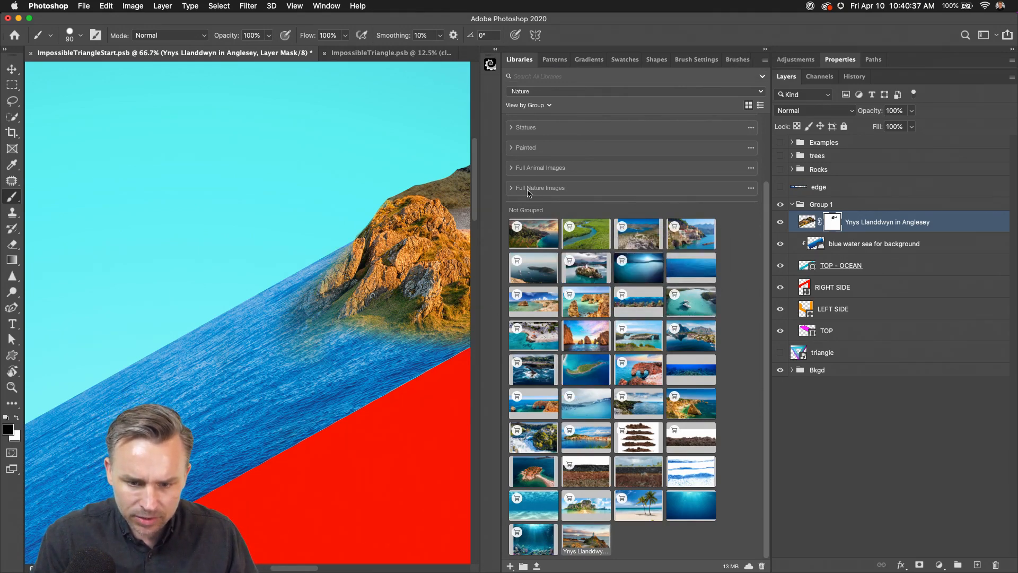
scroll(579, 418, "up", 2)
scroll(575, 397, "down", 2)
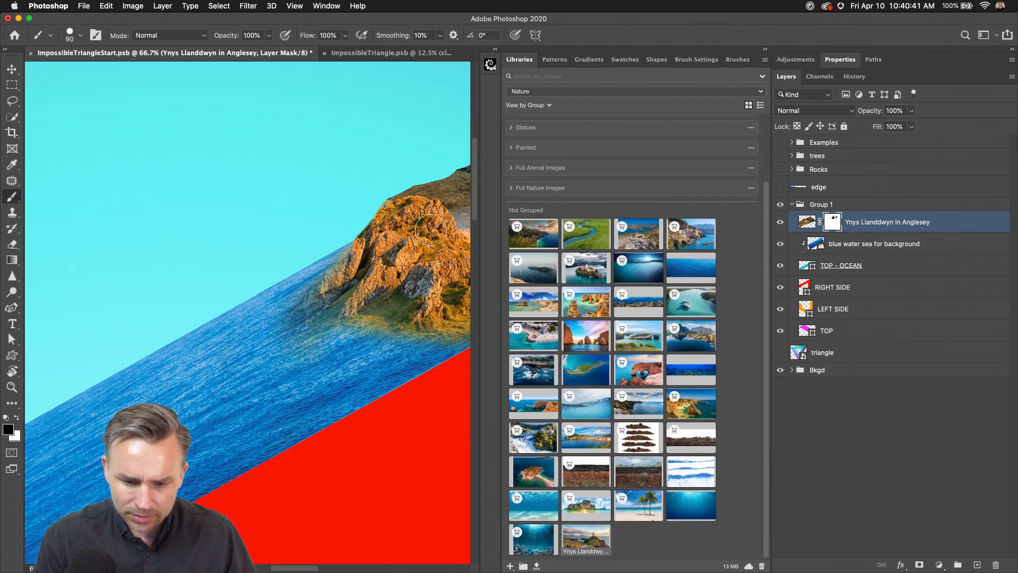
left_click(512, 188)
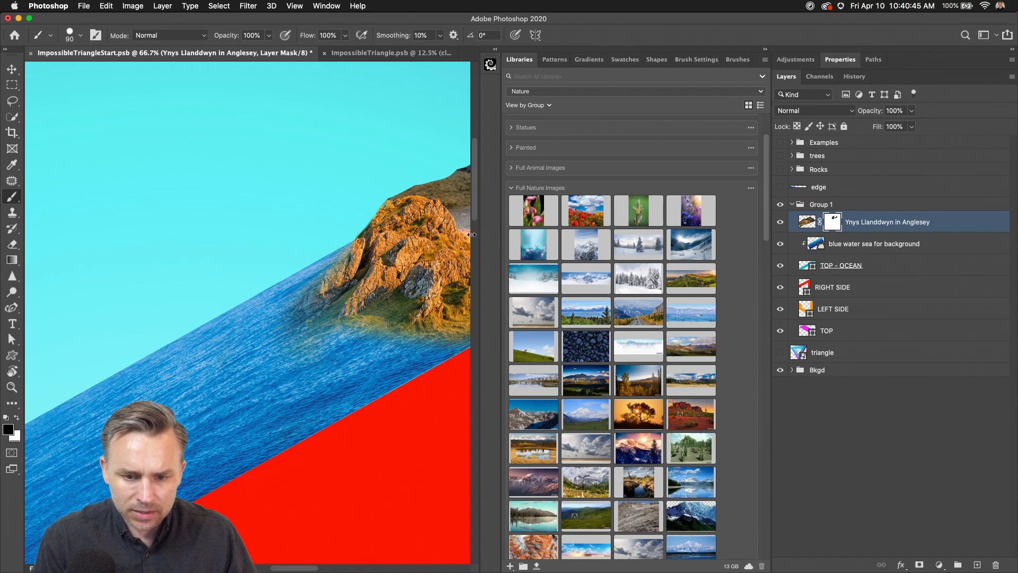
left_click_drag(472, 234, 168, 235)
scroll(228, 427, "down", 3)
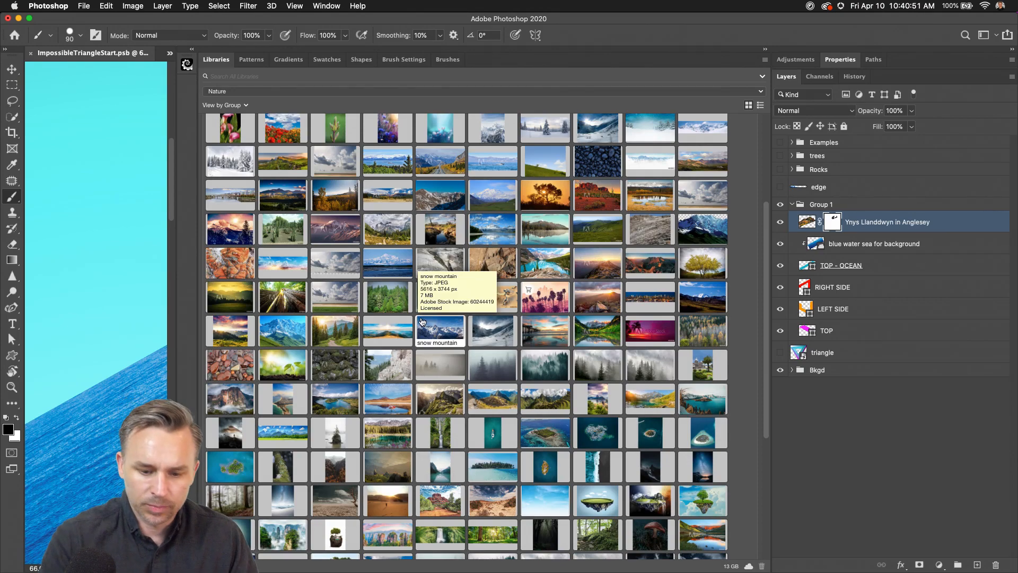
scroll(349, 389, "down", 5)
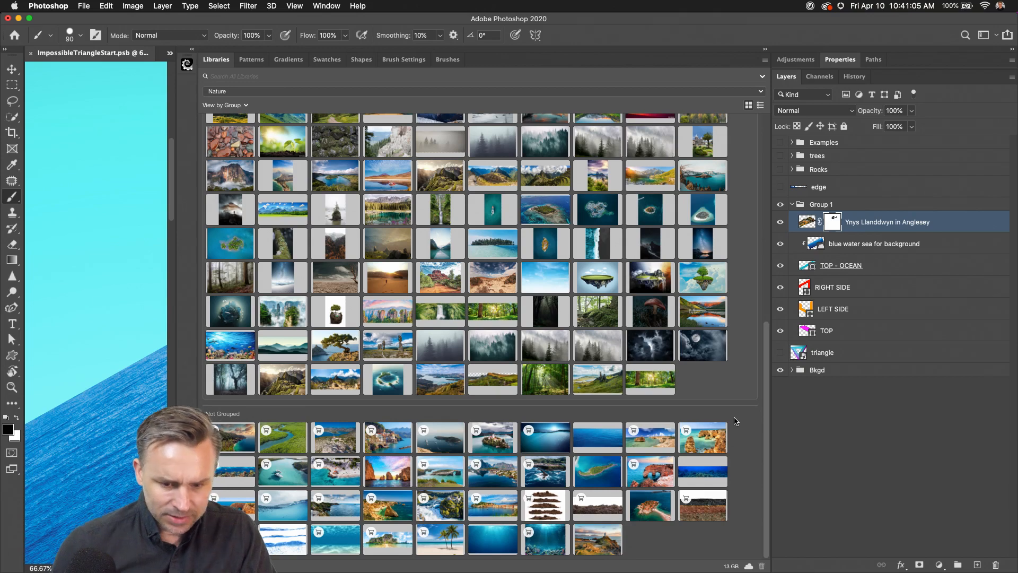
scroll(613, 289, "up", 2)
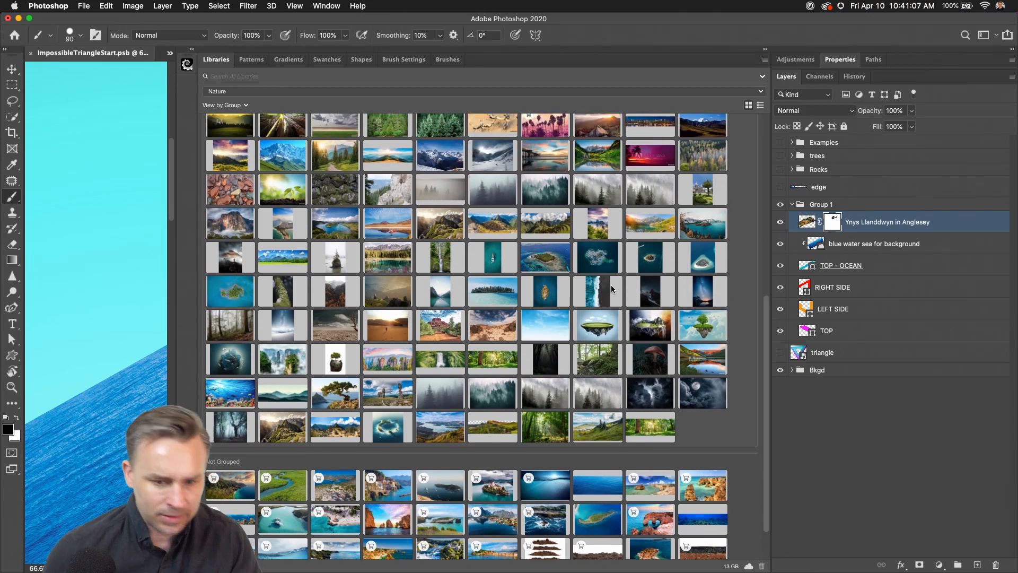
scroll(611, 289, "up", 1)
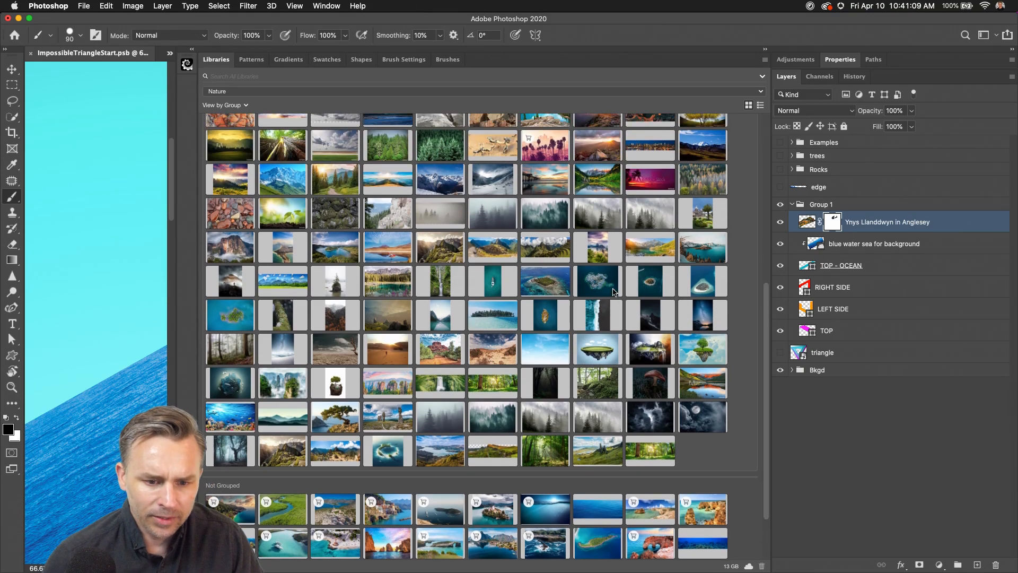
scroll(613, 292, "up", 1)
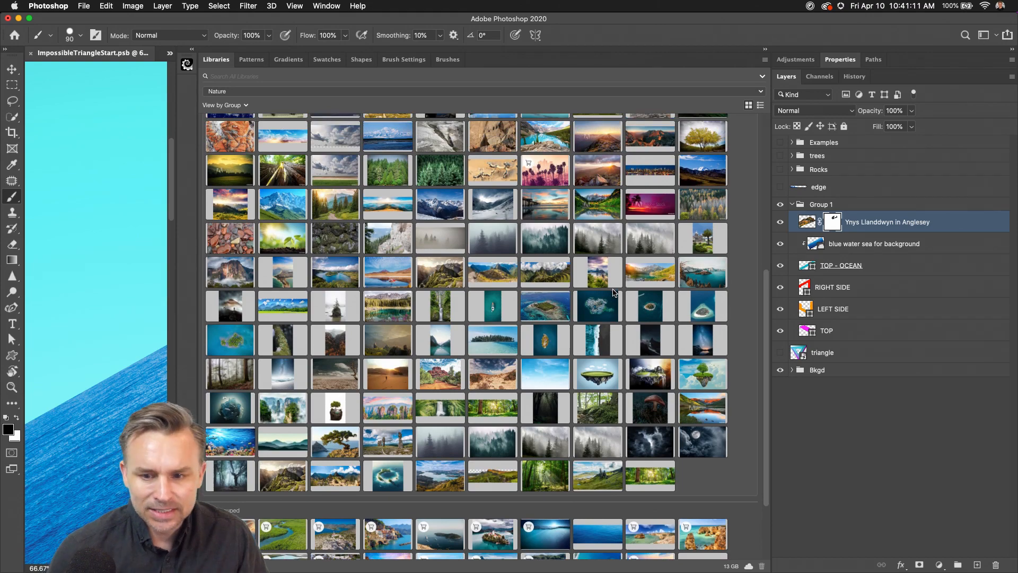
scroll(613, 292, "up", 6)
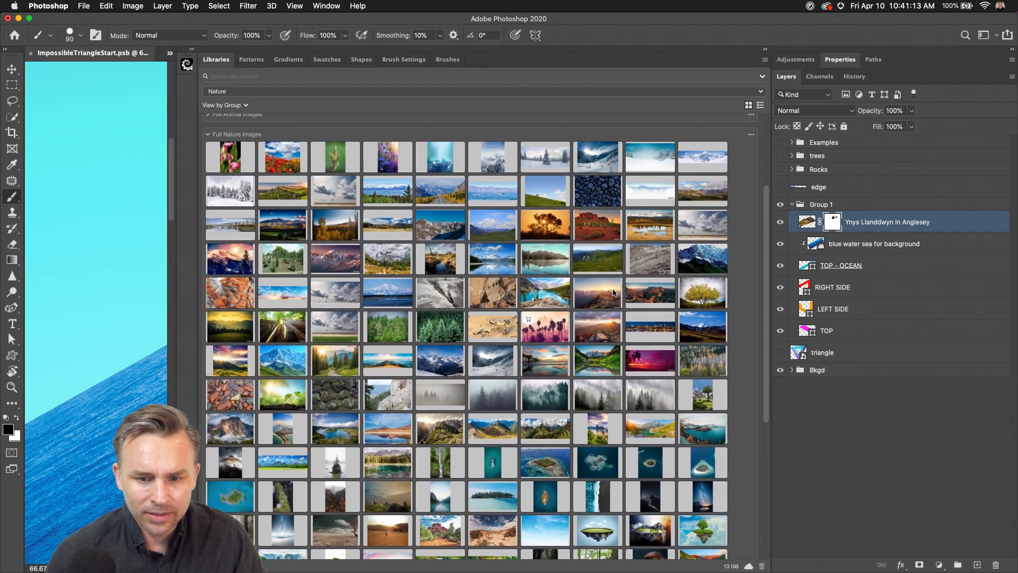
scroll(613, 293, "down", 10)
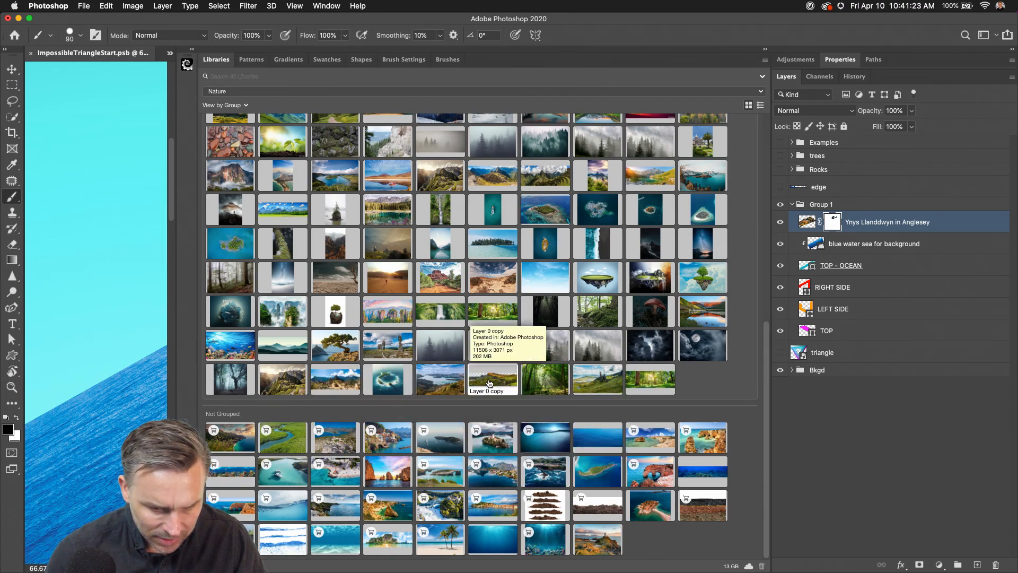
left_click(261, 93)
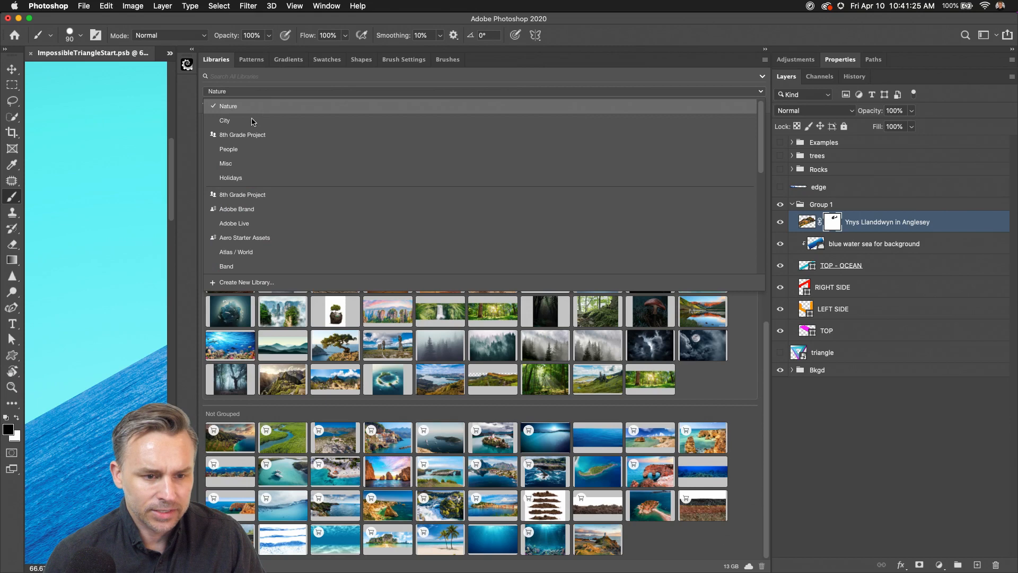
left_click(250, 140)
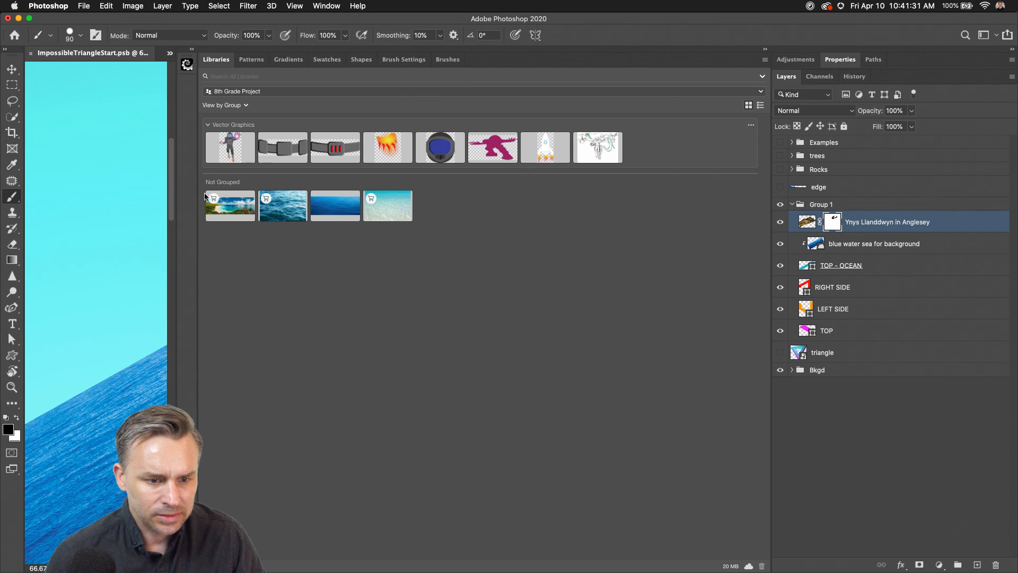
left_click(310, 92)
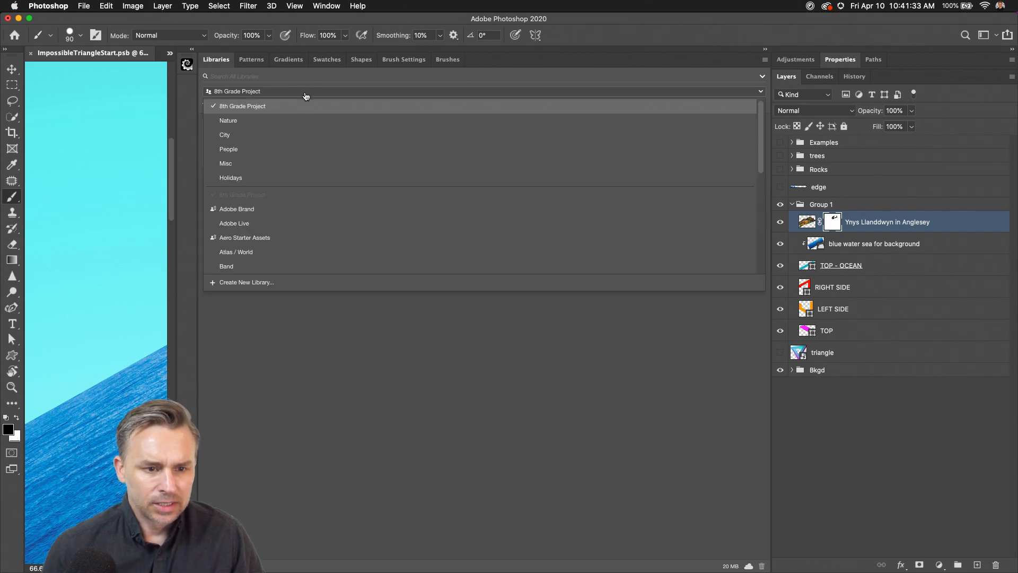
left_click(300, 123)
- Place the aerial island photo with the turquoise reef from the Nature library into the composite above the headland layer
scroll(443, 421, "down", 5)
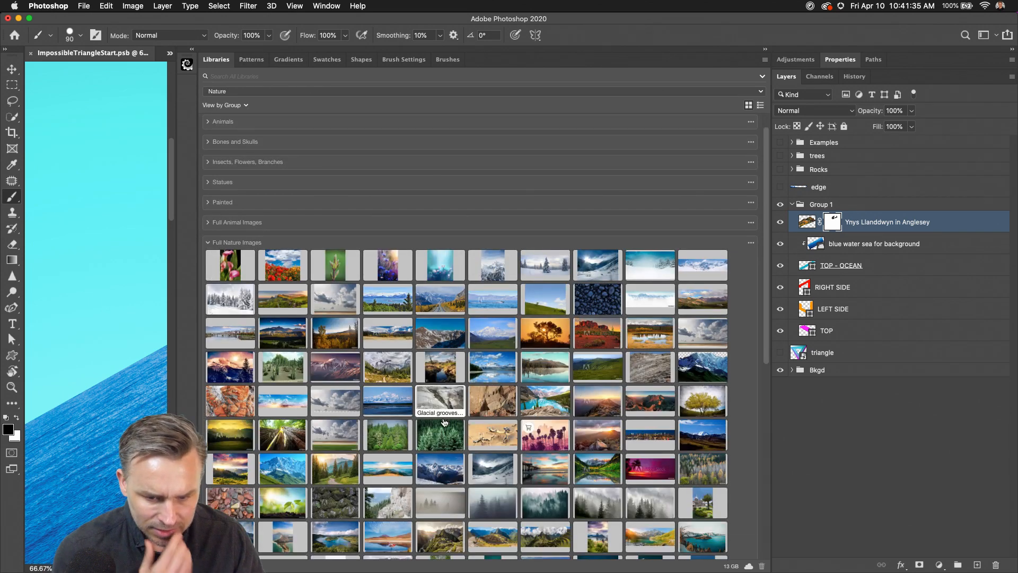
scroll(443, 422, "down", 4)
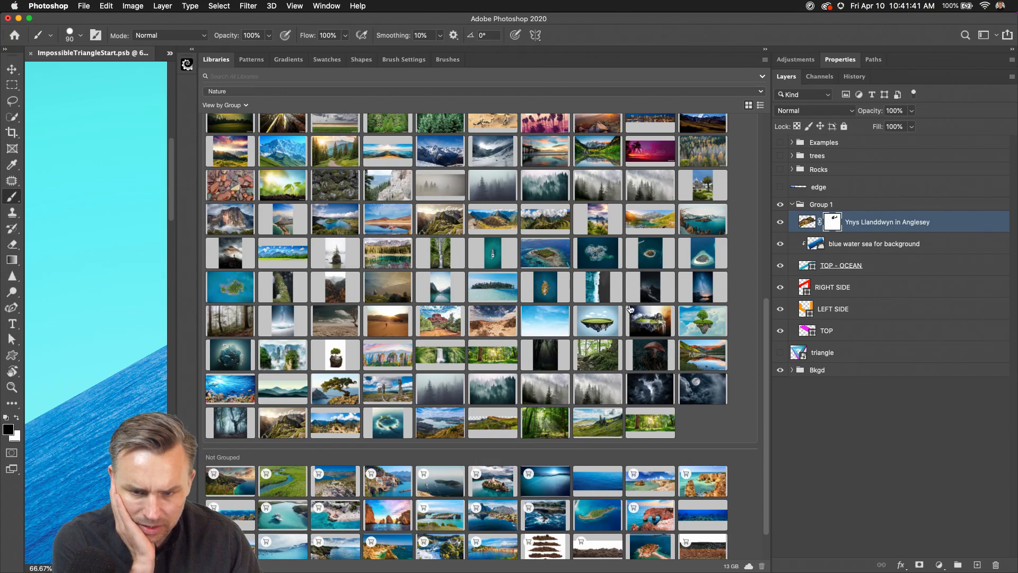
left_click_drag(548, 255, 507, 263)
left_click_drag(707, 258, 121, 316)
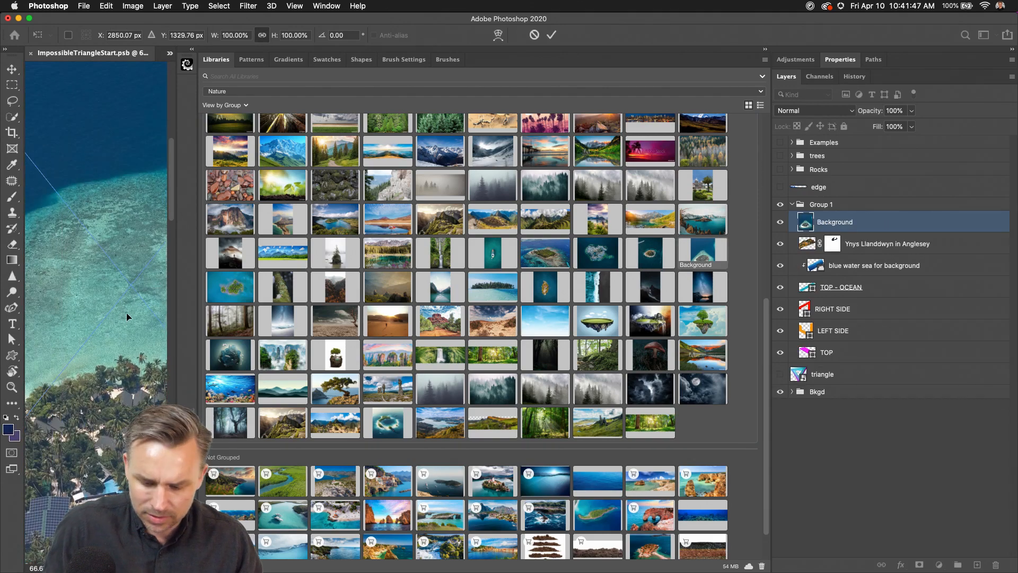
key("Return")
key("b")
left_click(764, 52)
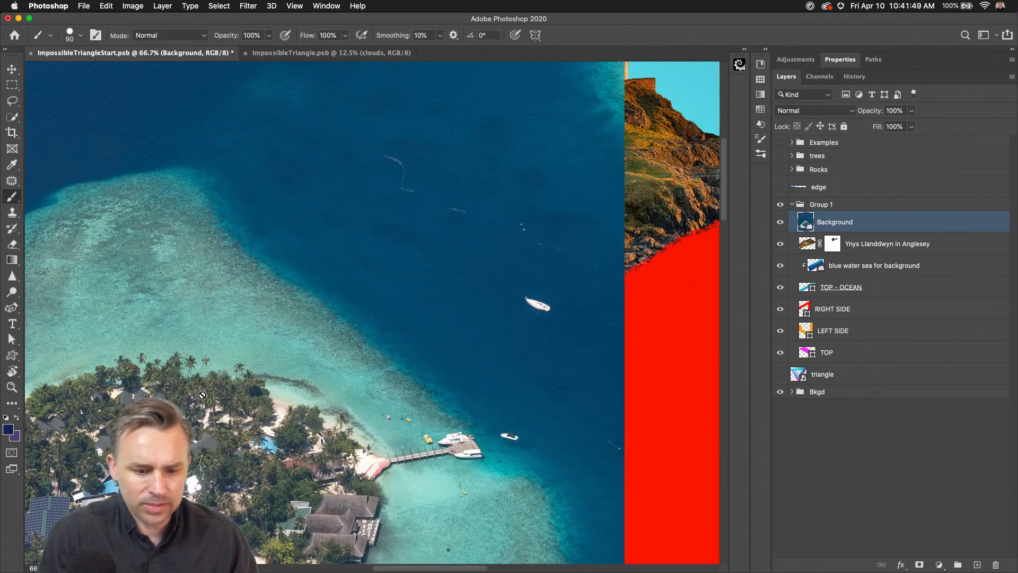
- Add a layer mask to the island photo and position it over the middle of the triangle
key("super+minus")
key("super+minus")
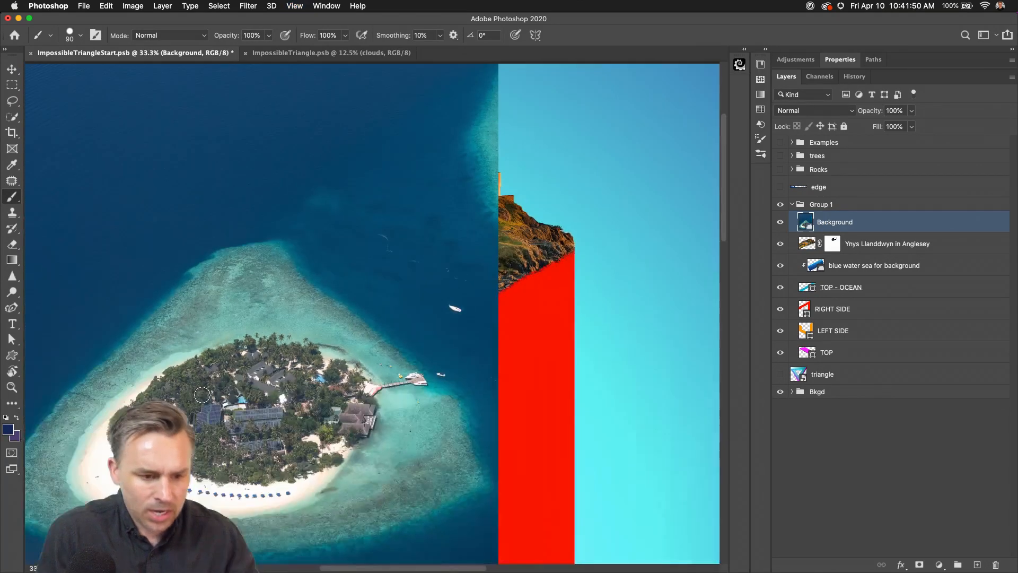
left_click(12, 70)
left_click_drag(159, 406, 403, 257)
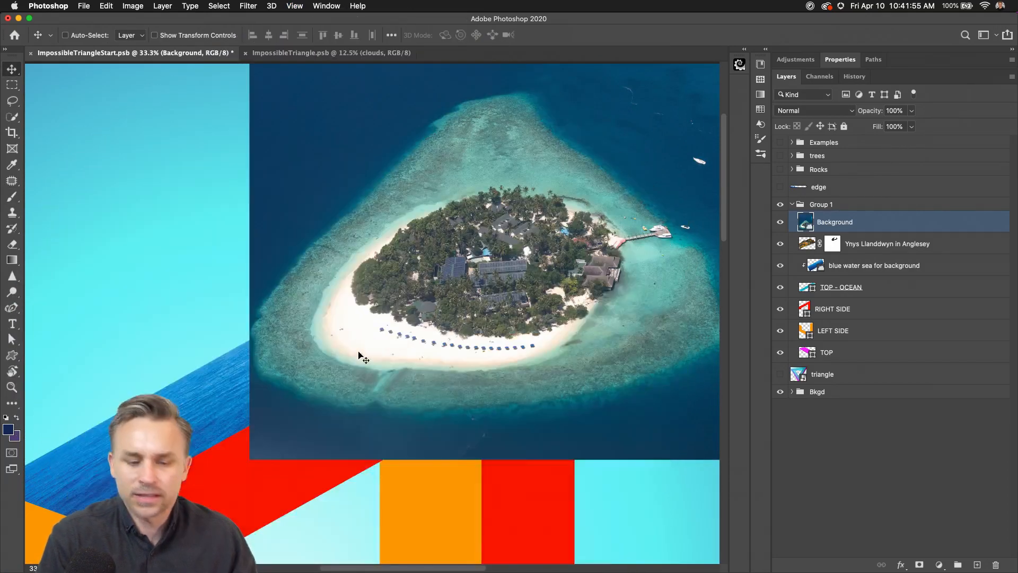
left_click(919, 565)
key("super+minus")
left_click_drag(309, 192, 233, 363)
left_click_drag(280, 370, 291, 304)
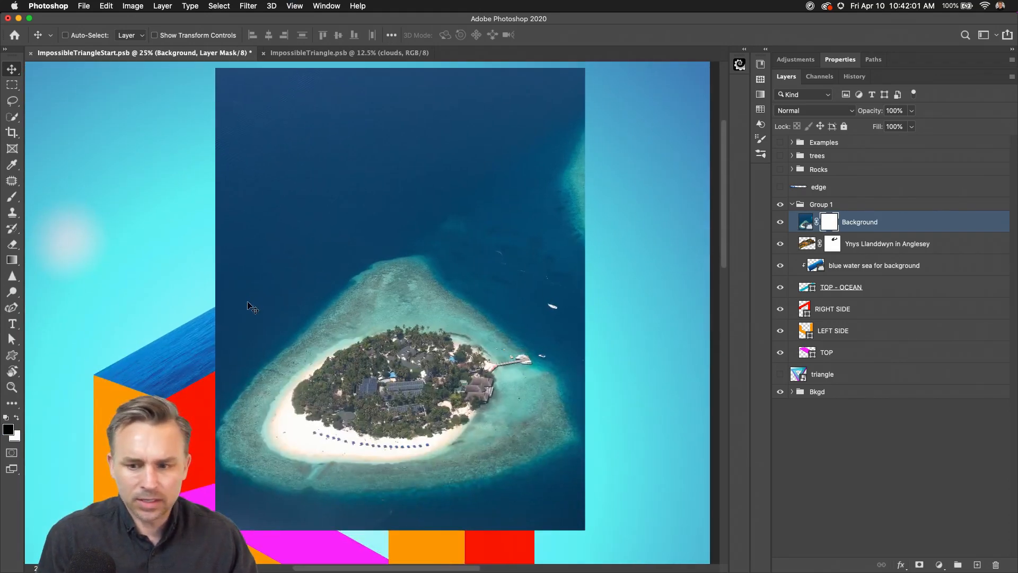
- Rasterize the island layer and delete the strip of dark sea across the upper part of the photo
right_click(901, 239)
left_click(784, 293)
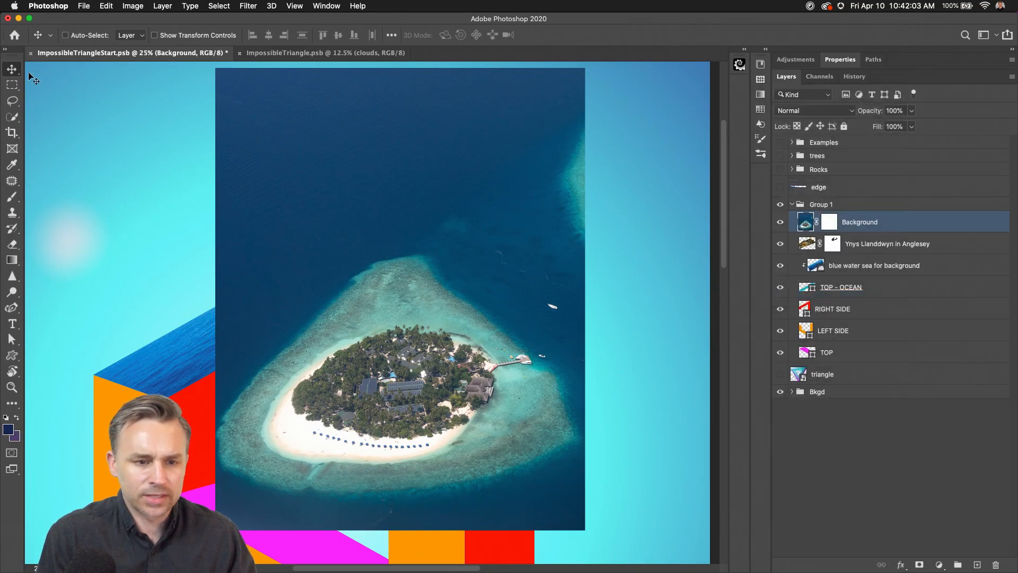
left_click(13, 85)
mouse_move(165, 53)
left_mouse_down()
mouse_move(683, 203)
mouse_move(253, 77)
mouse_move(250, 62)
mouse_move(635, 121)
mouse_move(510, 204)
left_mouse_up()
key("space")
left_click_drag(186, 189, 279, 218)
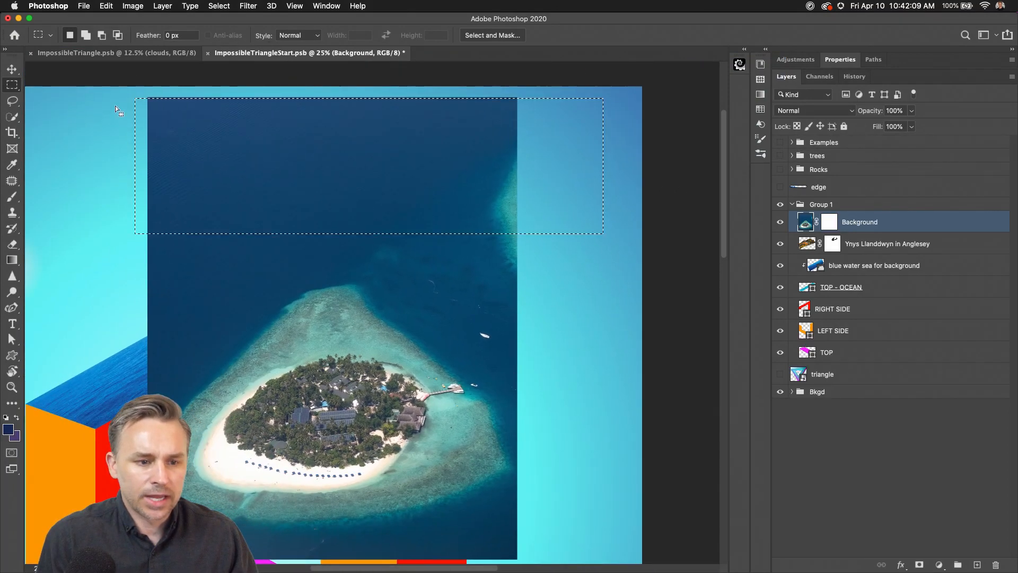
left_click_drag(102, 86, 623, 247)
key("BackSpace")
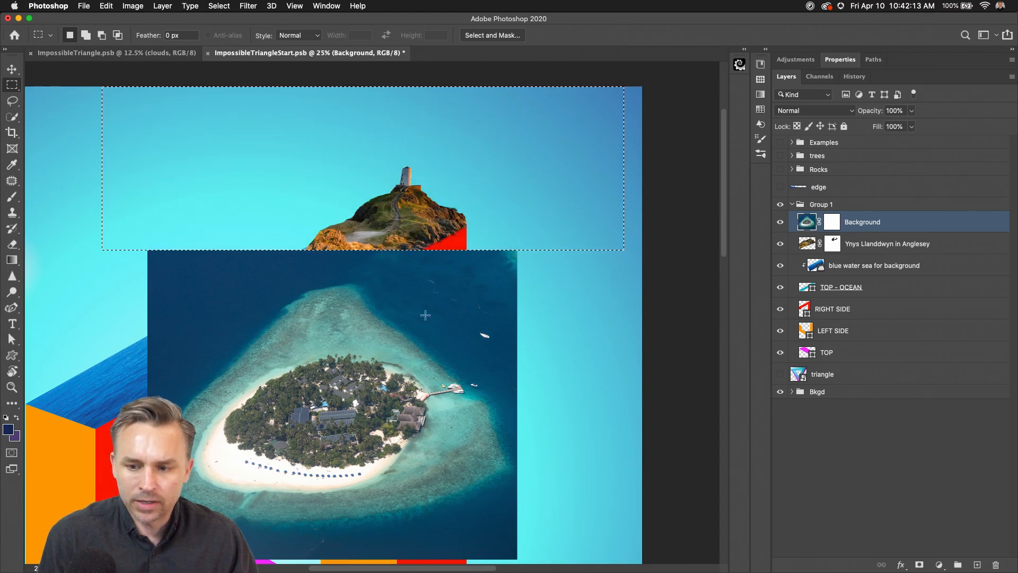
key("super+d")
key("space")
left_click_drag(412, 262, 506, 163)
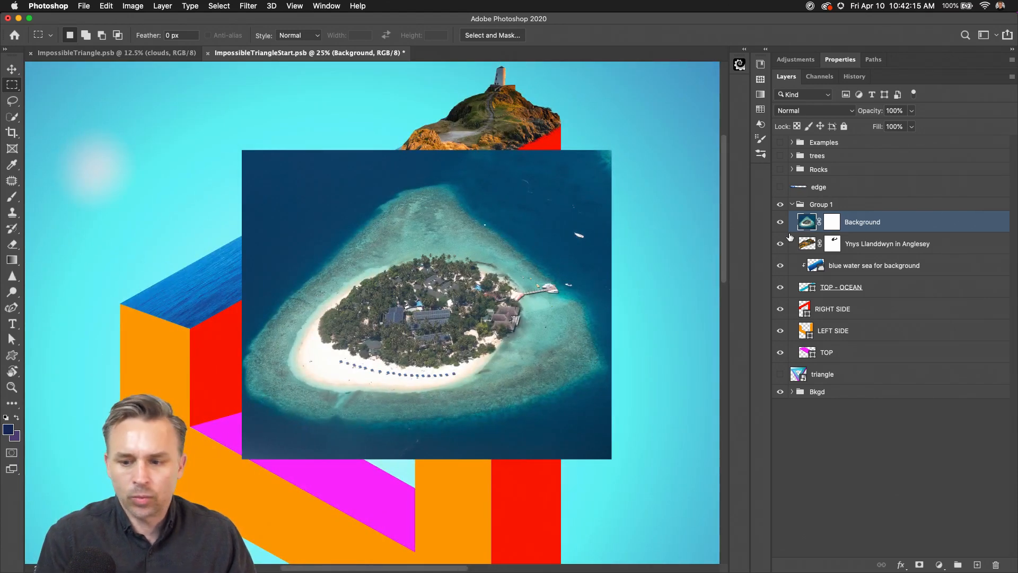
- Target the island layer's mask with the default black foreground and enlarge the Hardy brush to 1000 px
left_click(832, 222)
key("d")
key("b")
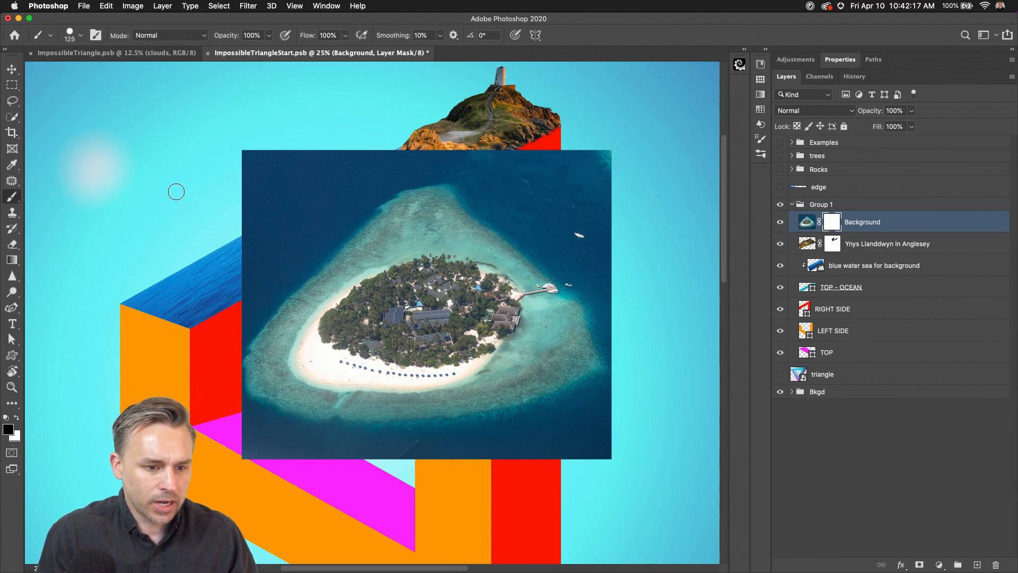
key("bracketright")
key("bracketright")
key("bracketright")
key("bracketright")
key("bracketright")
key("bracketright")
key("bracketright")
key("bracketright")
key("bracketright")
key("bracketright")
key("bracketright")
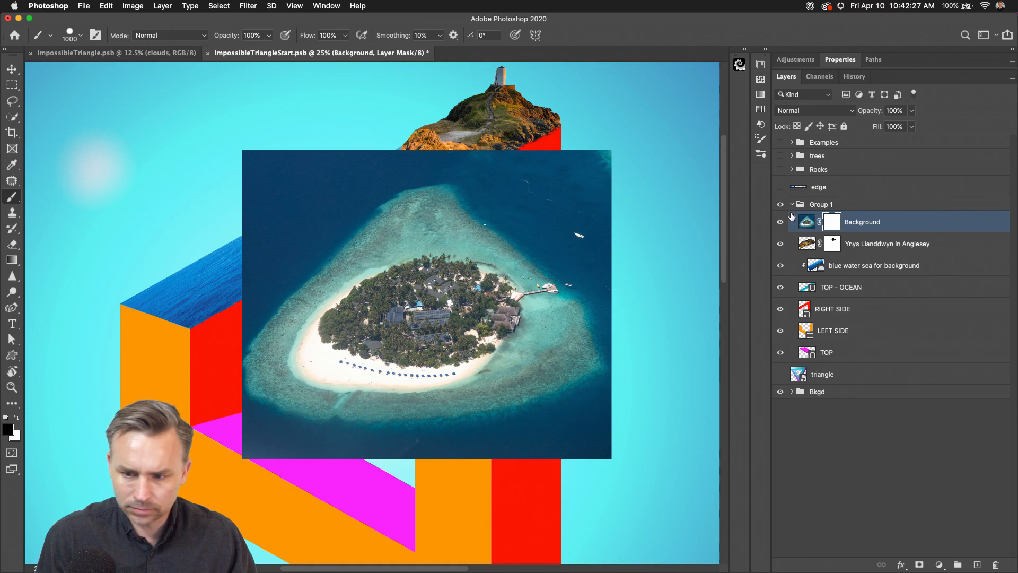
- Switch to the Softy brush with 99% flow and a size of 1200 px for the island mask
right_click(347, 191)
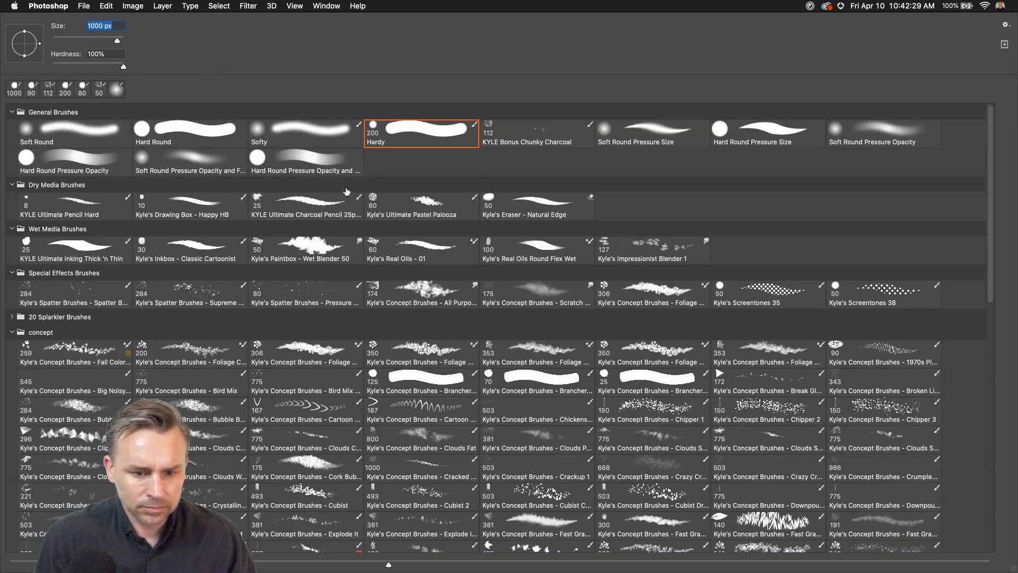
left_click(304, 130)
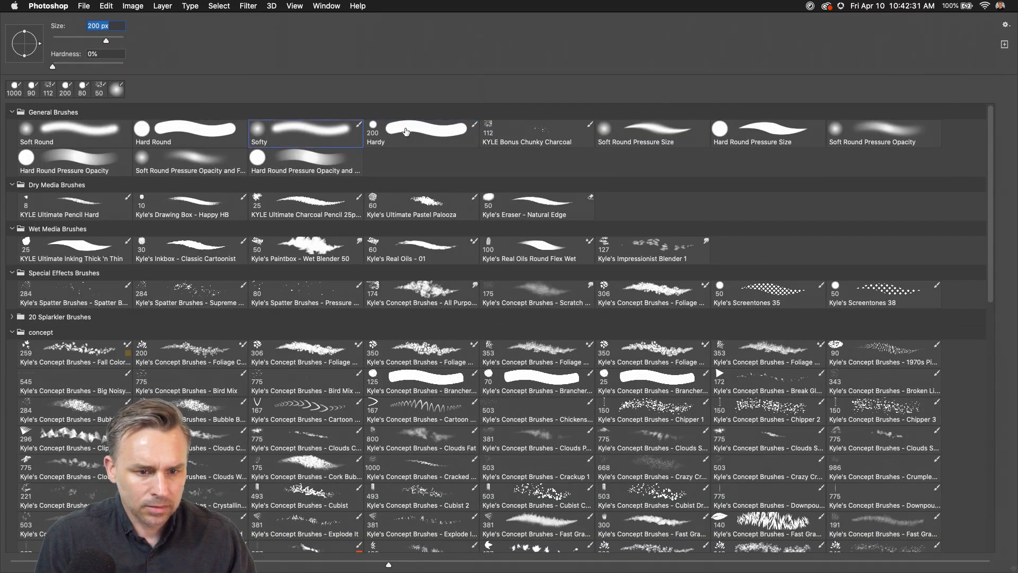
left_click(414, 129)
double_click(322, 131)
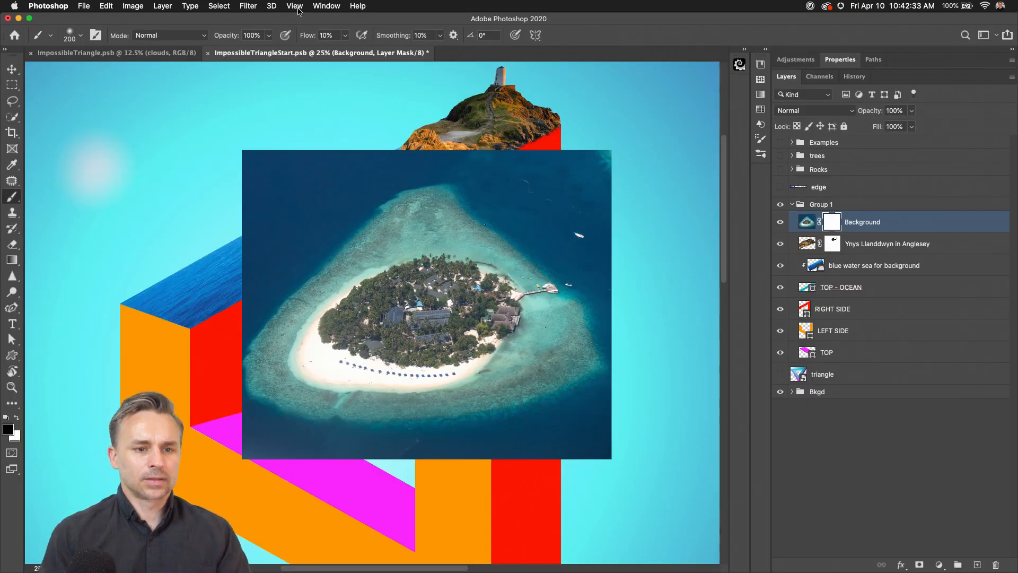
left_click_drag(311, 35, 356, 36)
key("bracketright")
key("bracketright")
key("bracketright")
key("bracketright")
key("bracketright")
key("bracketright")
key("bracketright")
key("bracketright")
key("bracketright")
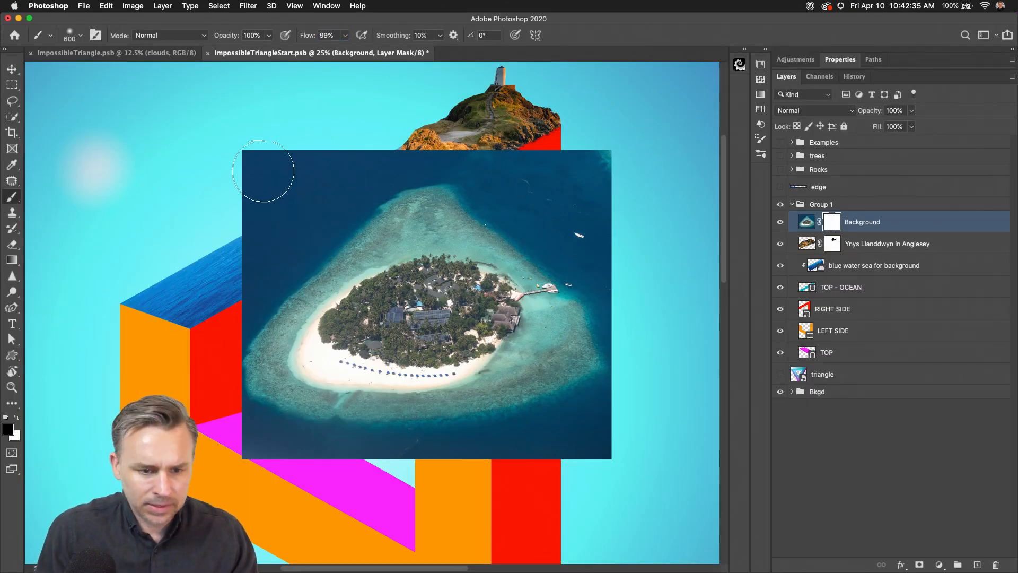
key("bracketright")
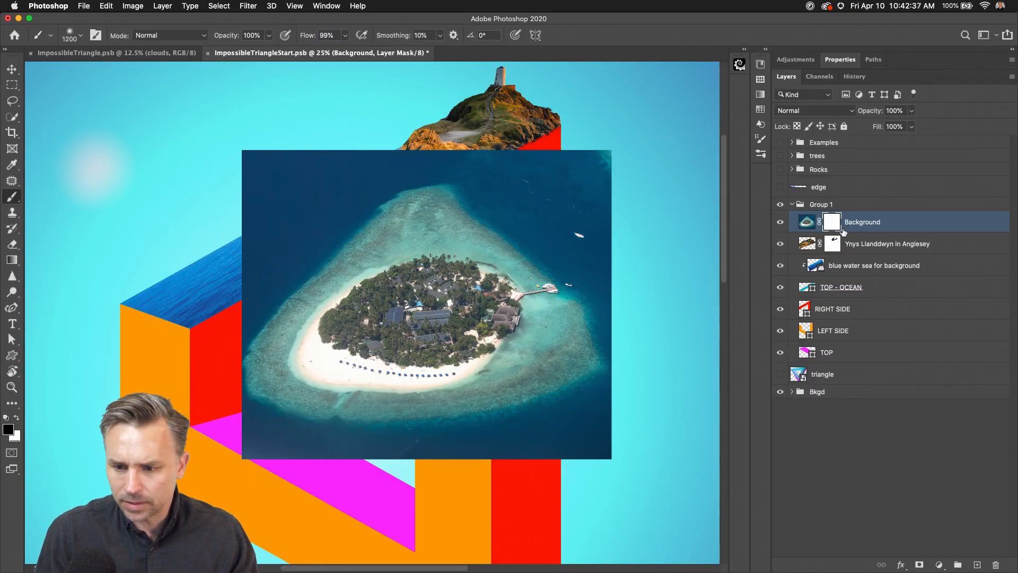
- Compare the composite without the island photo, and add a new layer above it filled with the dark blue foreground colour
left_click(780, 223)
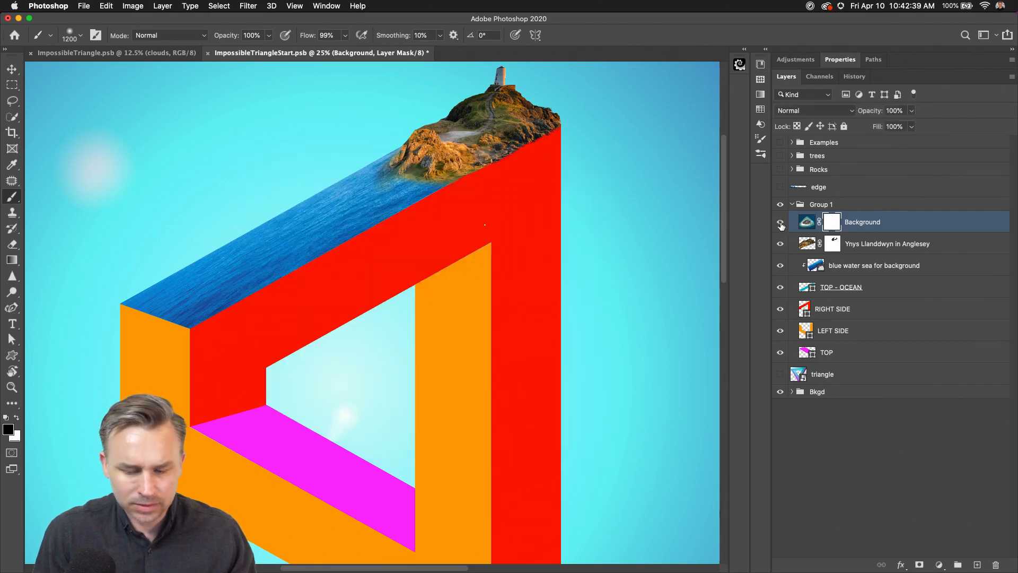
left_click(780, 223)
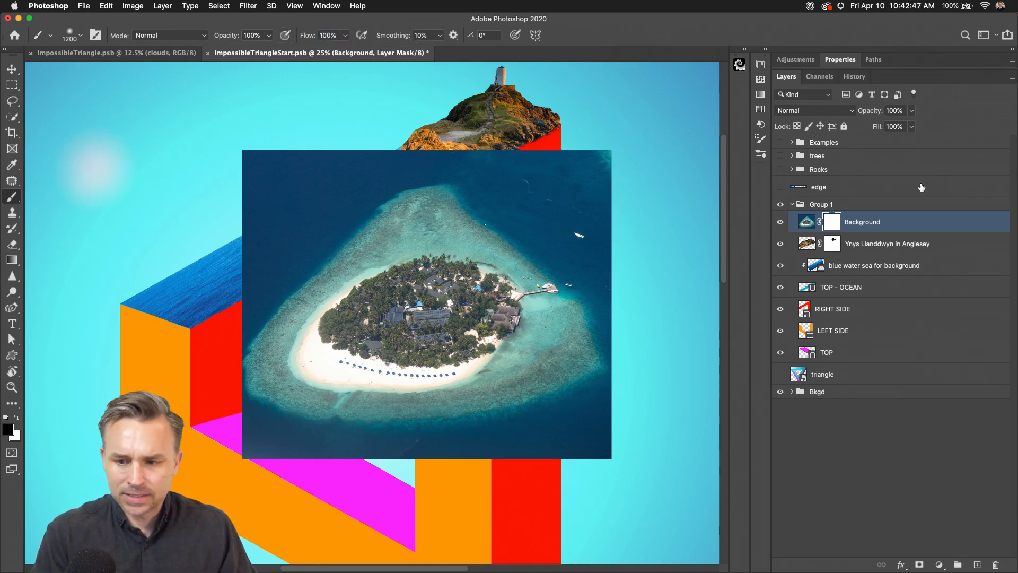
left_click(976, 566)
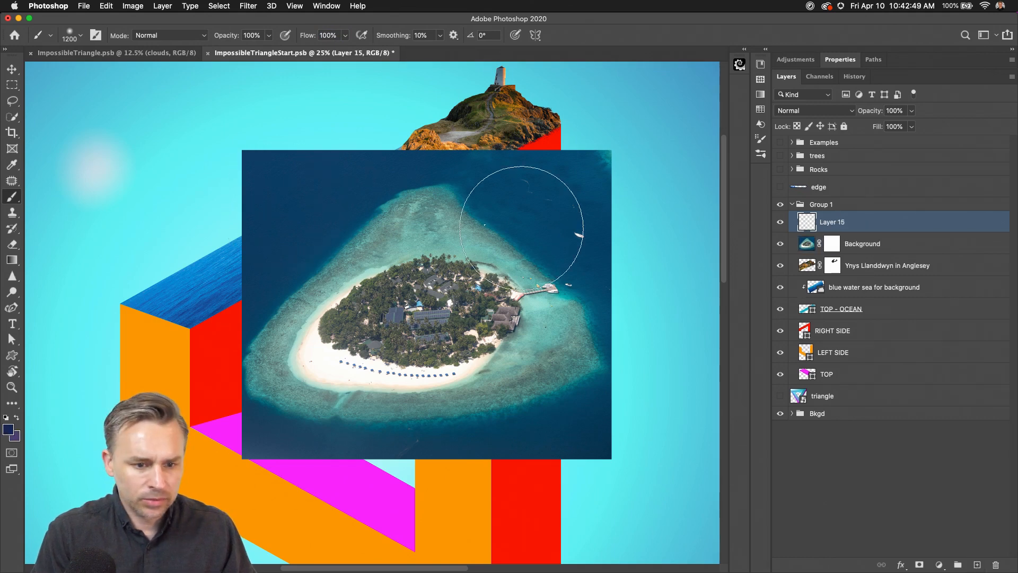
key("alt+BackSpace")
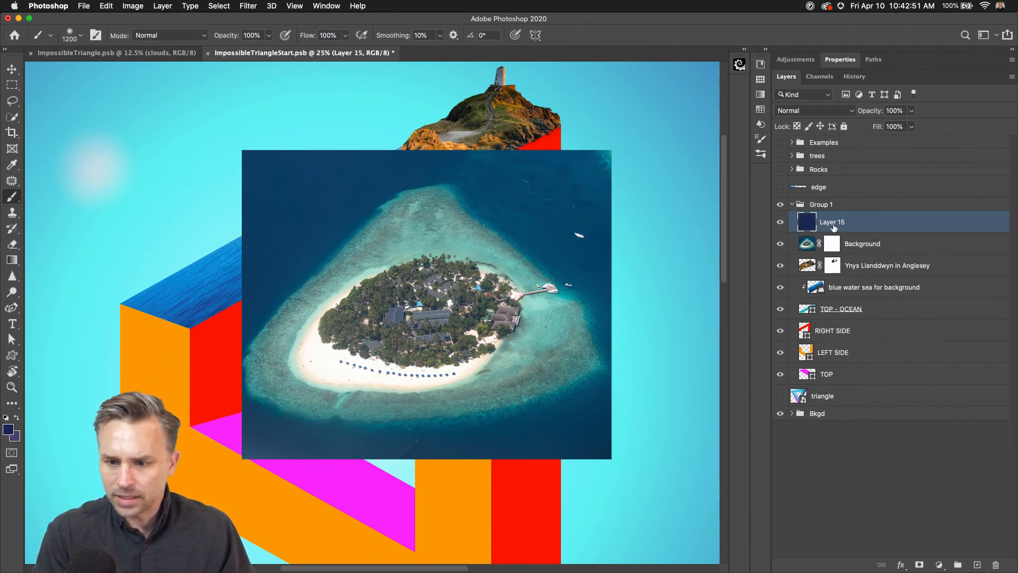
- Move the dark-blue fill layer out of Group 1 and delete it
left_click_drag(840, 227, 854, 196)
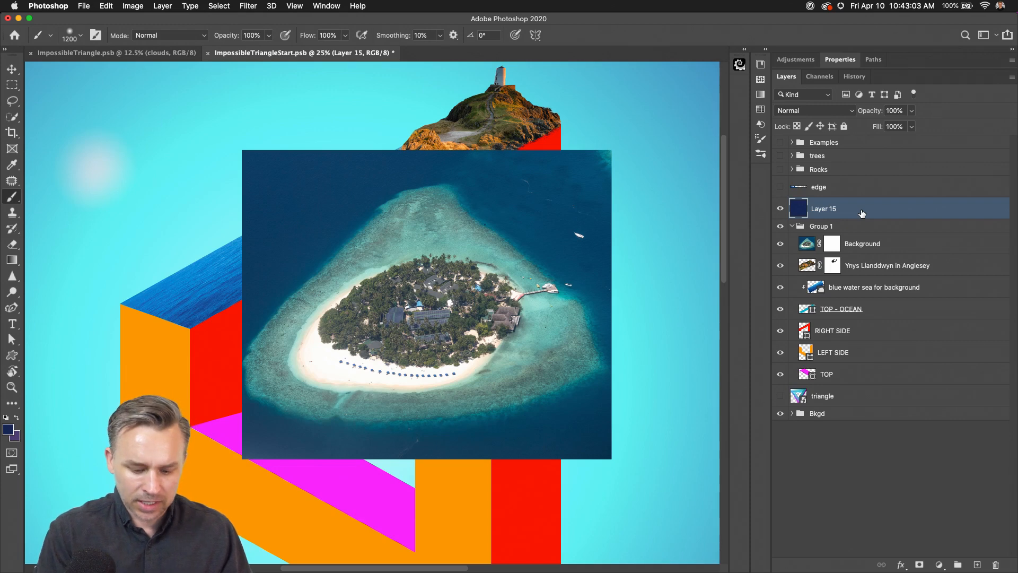
left_click_drag(857, 217, 996, 564)
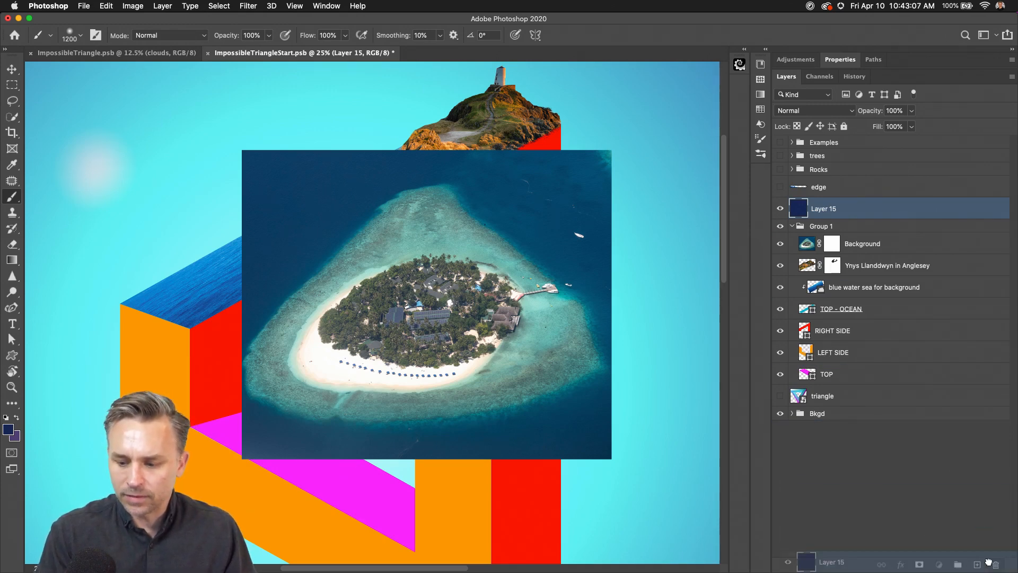
left_click(996, 564)
left_click(855, 223)
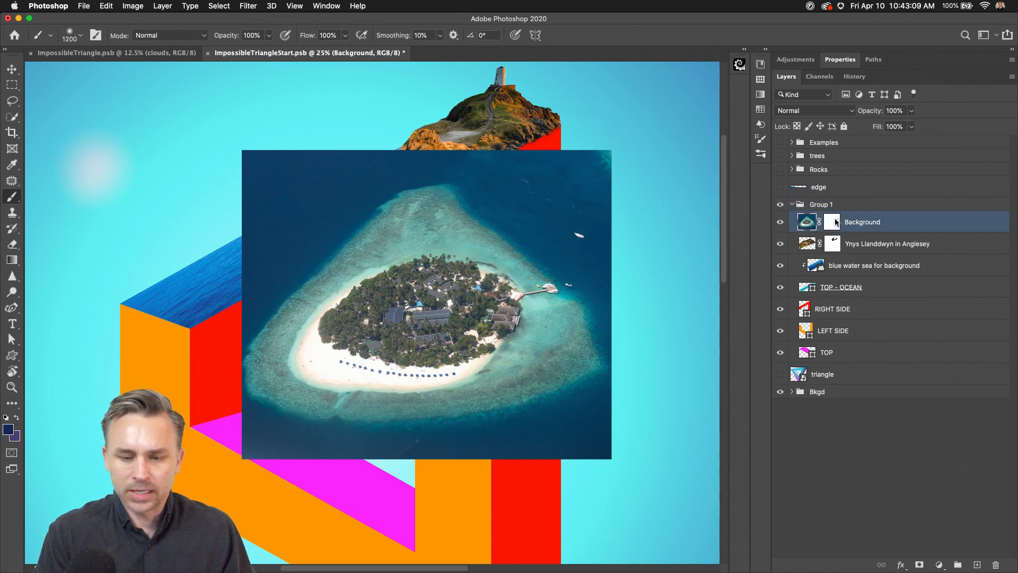
- Target the island layer's mask, keep the brush mode at Normal, and paint black to fade the photo's upper-left edge
left_click(834, 223)
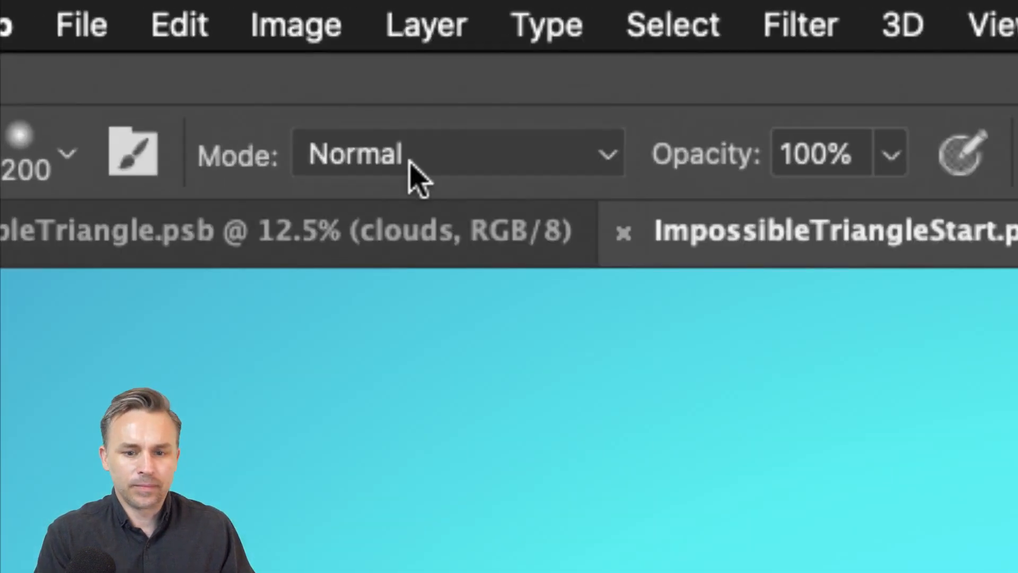
left_click(416, 178)
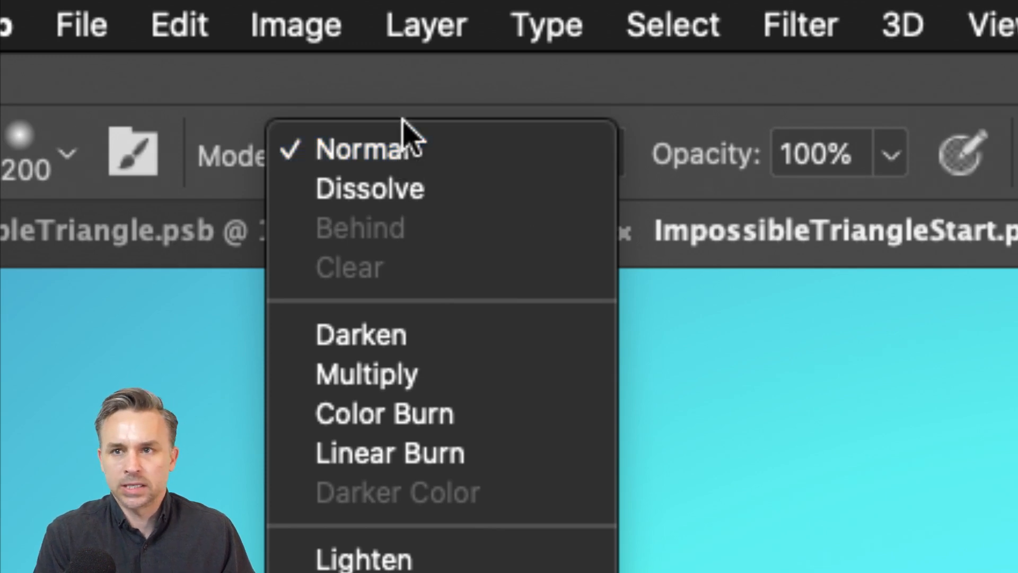
left_click(401, 110)
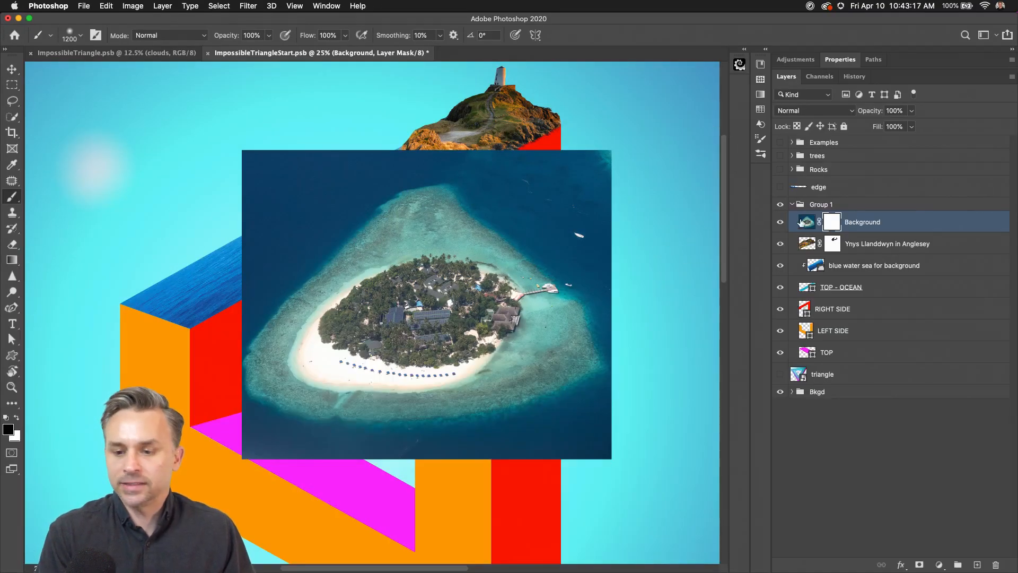
mouse_move(205, 186)
left_mouse_down()
mouse_move(384, 143)
mouse_move(222, 202)
left_mouse_up()
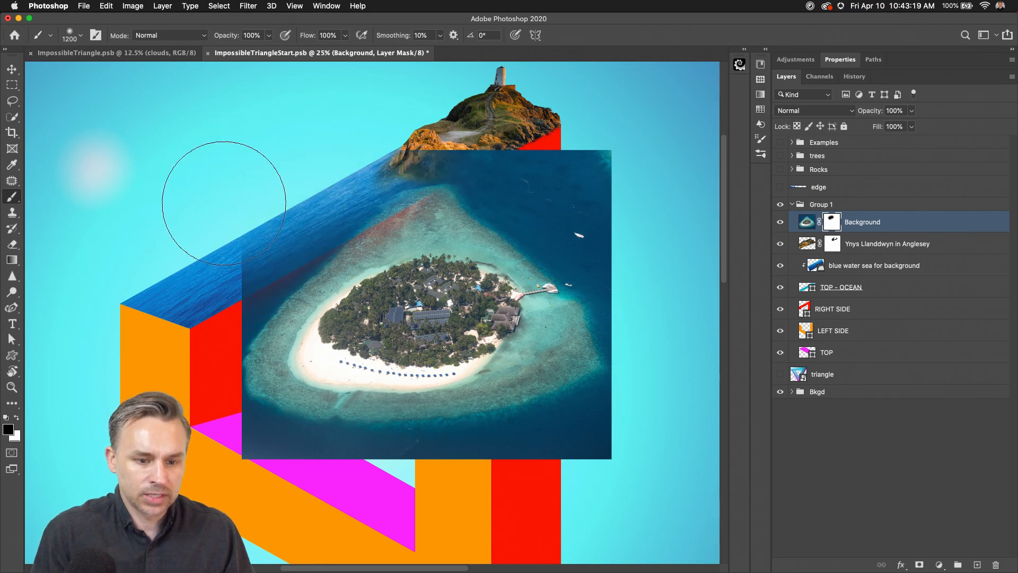
- Reduce the brush size and paint the dark sea out along the island photo's upper, right and lower edges on its mask
key("bracketleft")
key("bracketleft")
key("bracketleft")
key("bracketleft")
key("bracketleft")
key("bracketleft")
mouse_move(419, 159)
left_mouse_down()
mouse_move(509, 175)
mouse_move(626, 241)
left_mouse_up()
mouse_move(687, 254)
left_mouse_down()
mouse_move(578, 267)
mouse_move(606, 278)
mouse_move(546, 226)
mouse_move(587, 403)
mouse_move(553, 459)
mouse_move(551, 496)
mouse_move(312, 479)
mouse_move(235, 457)
mouse_move(242, 468)
mouse_move(634, 475)
mouse_move(230, 488)
mouse_move(184, 474)
mouse_move(226, 469)
mouse_move(220, 314)
mouse_move(252, 230)
mouse_move(237, 294)
mouse_move(355, 170)
mouse_move(276, 245)
mouse_move(406, 204)
mouse_move(637, 307)
mouse_move(652, 368)
mouse_move(568, 102)
mouse_move(628, 391)
mouse_move(621, 223)
mouse_move(604, 363)
left_mouse_up()
key("bracketright")
key("bracketright")
key("bracketright")
key("bracketleft")
key("bracketleft")
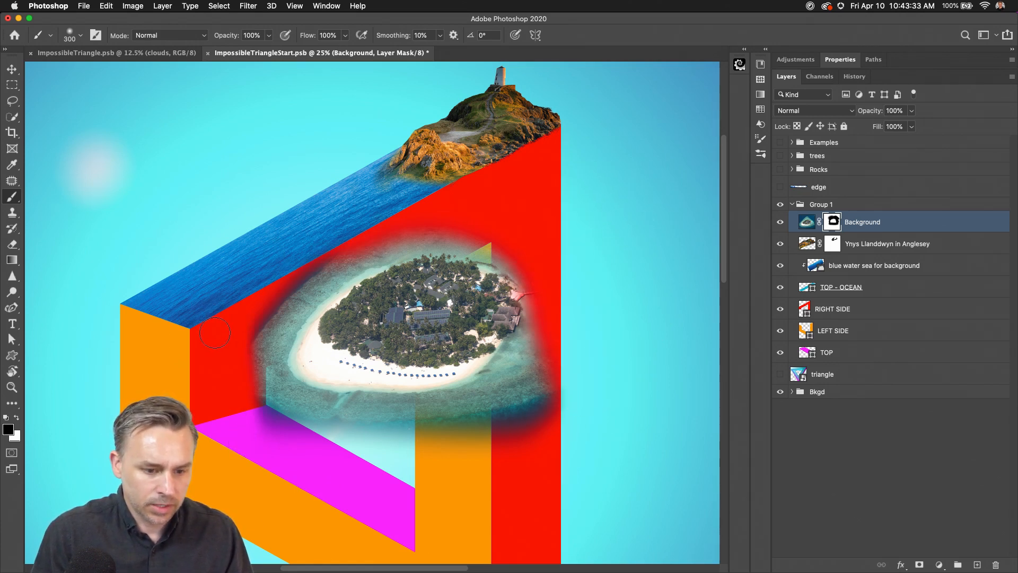
- Enlarge the brush to 800 px and mask out the remaining sea below the island
key("bracketright")
key("bracketright")
key("bracketright")
mouse_move(256, 442)
left_mouse_down()
mouse_move(451, 483)
mouse_move(644, 440)
mouse_move(573, 394)
mouse_move(380, 501)
left_mouse_up()
- Move the island layer below the headland layer and clip it to the TOP - OCEAN shape with the sea water
left_click(883, 204)
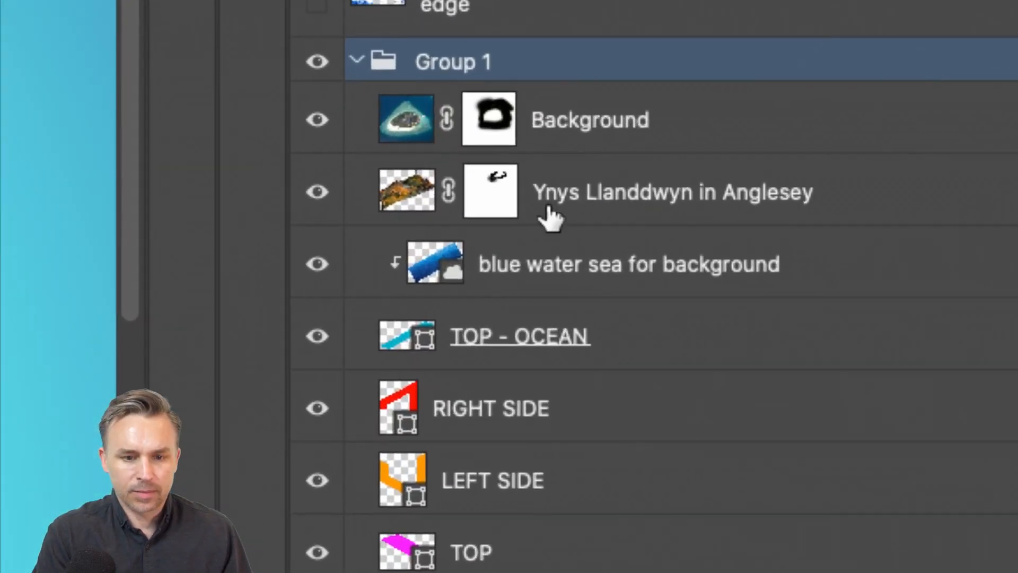
left_click(586, 127)
left_click_drag(704, 120, 718, 228)
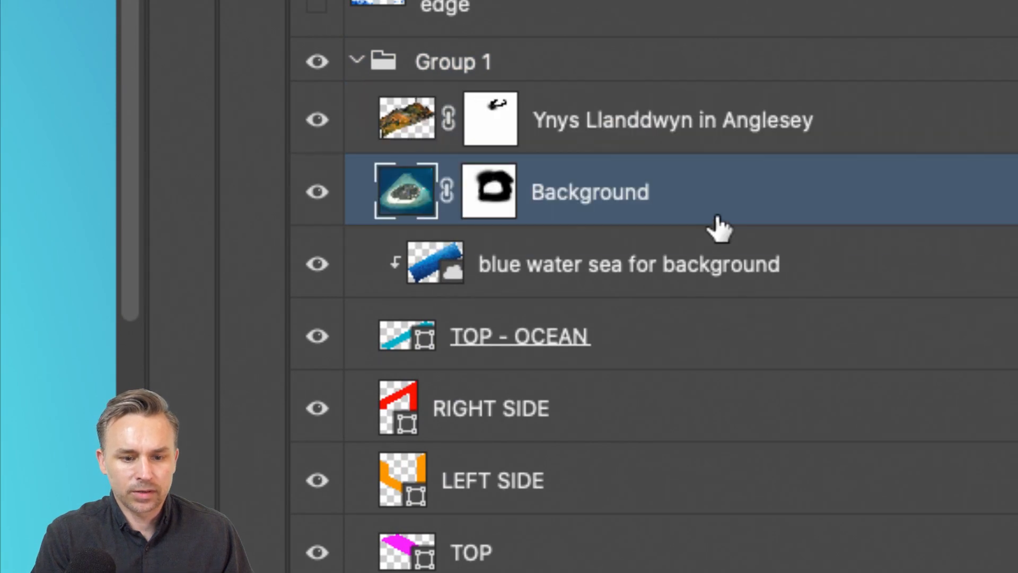
left_click(652, 234, "alt")
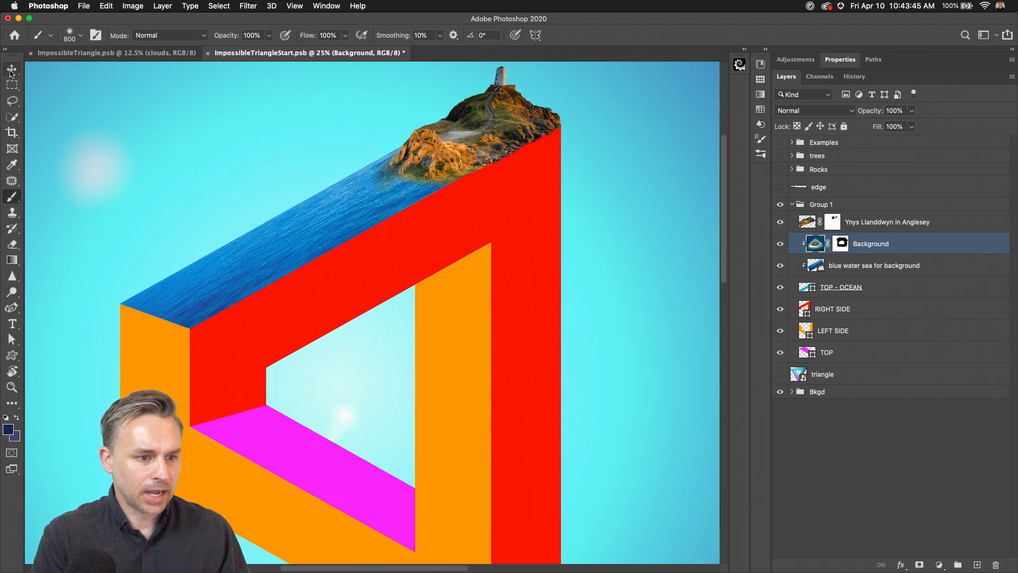
- Move the island photo up so its sandy beach meets the foot of the rocky headland
left_click(12, 69)
left_click_drag(372, 270, 372, 191)
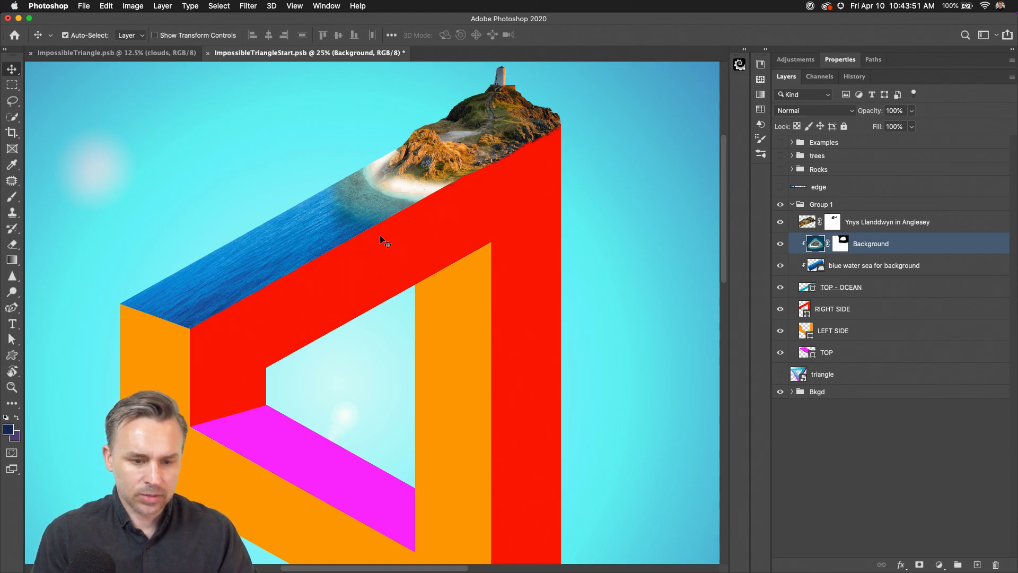
key("super+plus")
left_click_drag(328, 246, 303, 427)
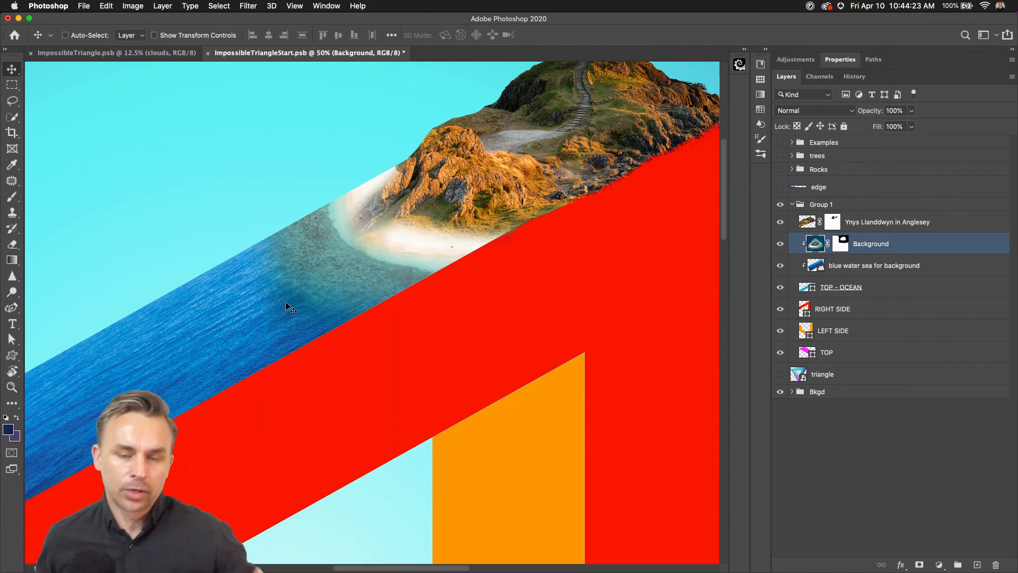
key("super+minus")
key("super+minus")
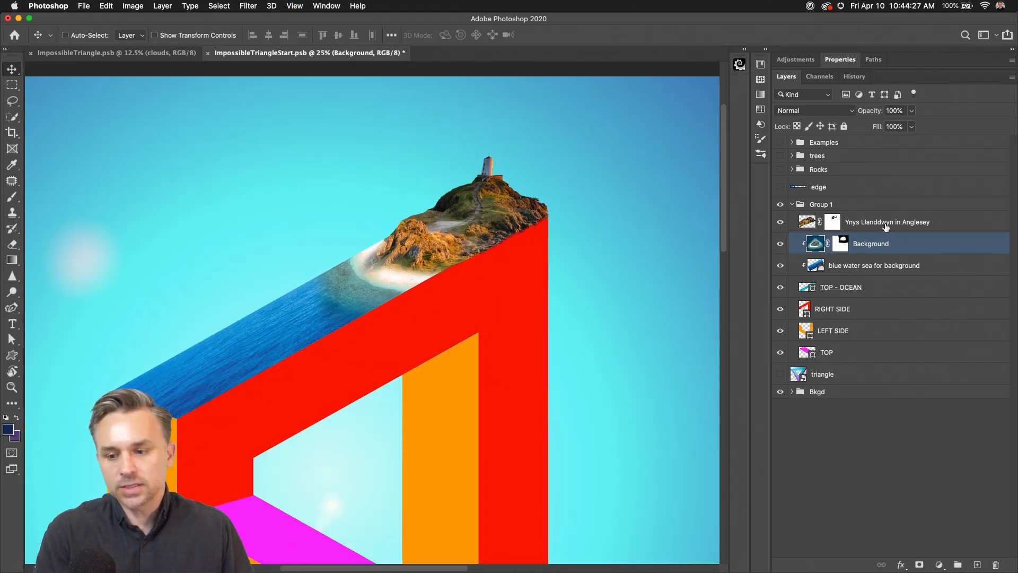
left_click(886, 226)
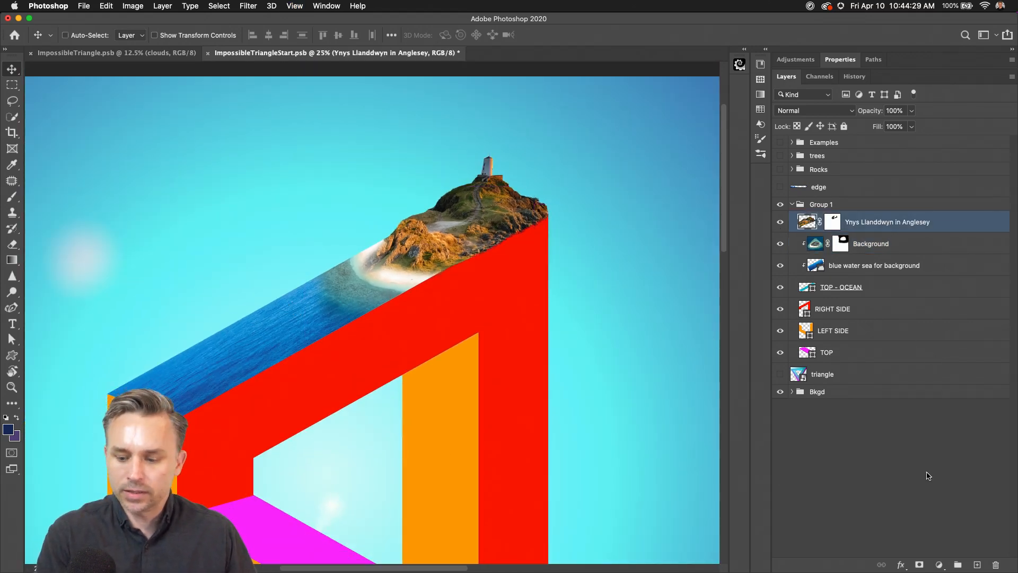
key("super+r")
left_click_drag(30, 174, 23, 138)
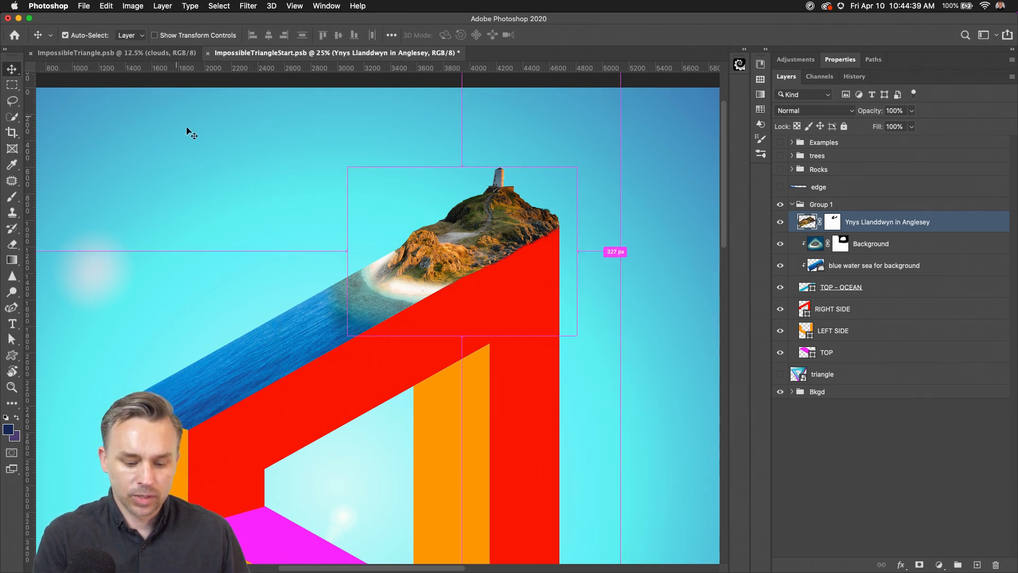
key("super+r")
key("super+equal")
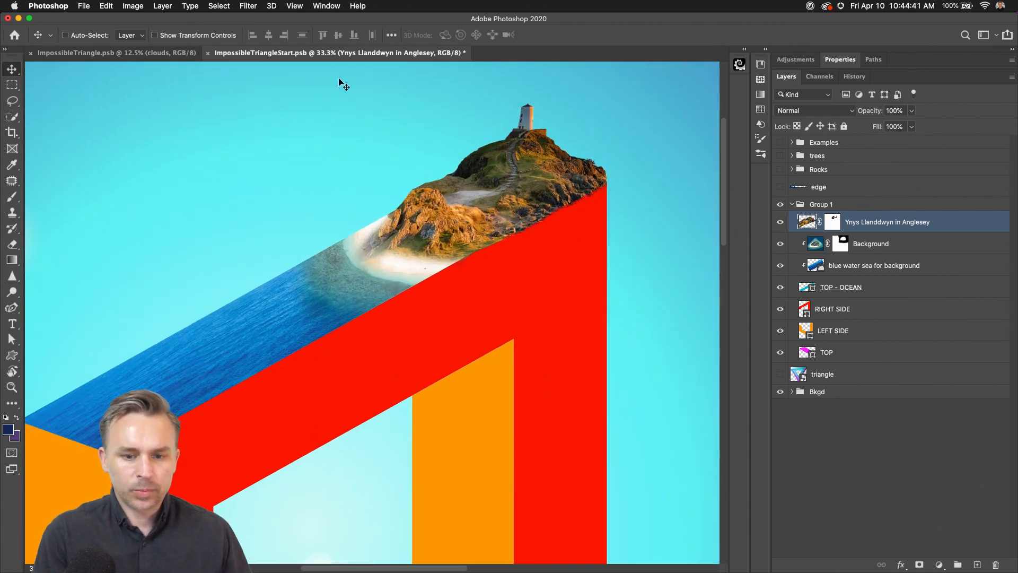
left_click_drag(290, 211, 344, 203)
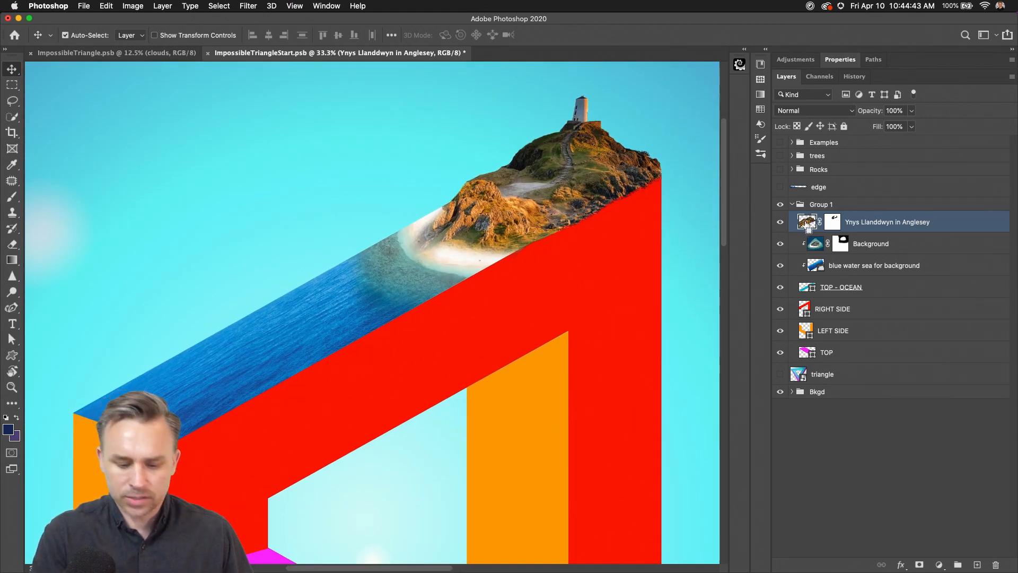
key("super+t")
left_click_drag(683, 322, 616, 278)
key("super+z")
key("Escape")
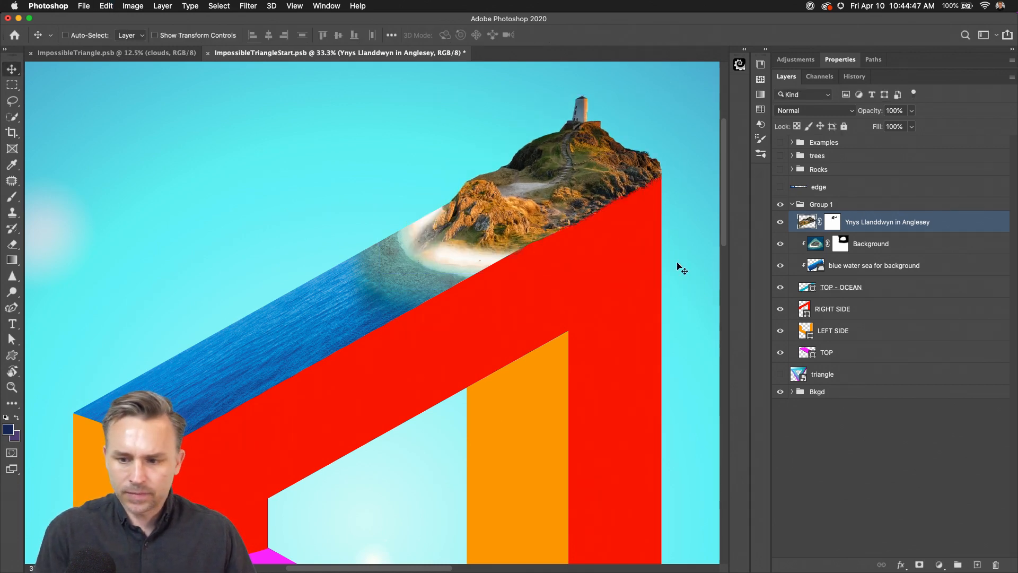
- Try scaling the island photo to 82.39% and shifting its beach down and left beneath the headland
left_click(888, 246)
key("super+t")
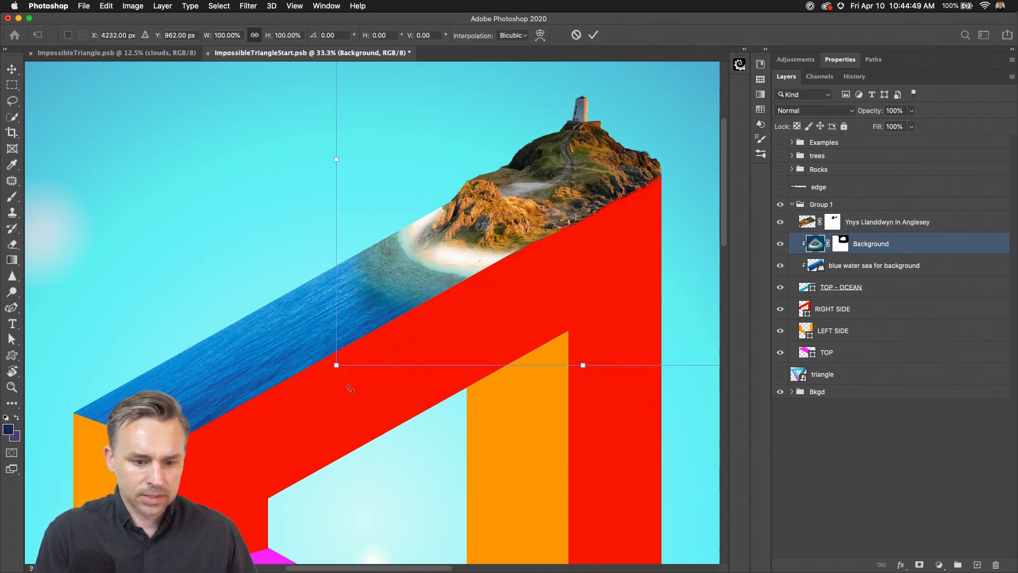
left_click_drag(335, 362, 422, 291)
left_click_drag(548, 193, 489, 251)
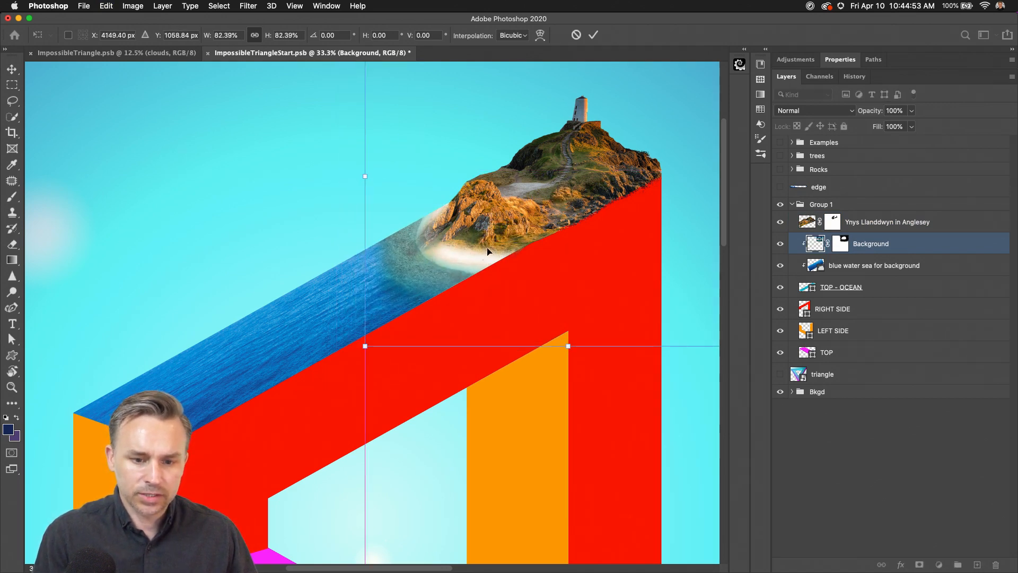
key("Return")
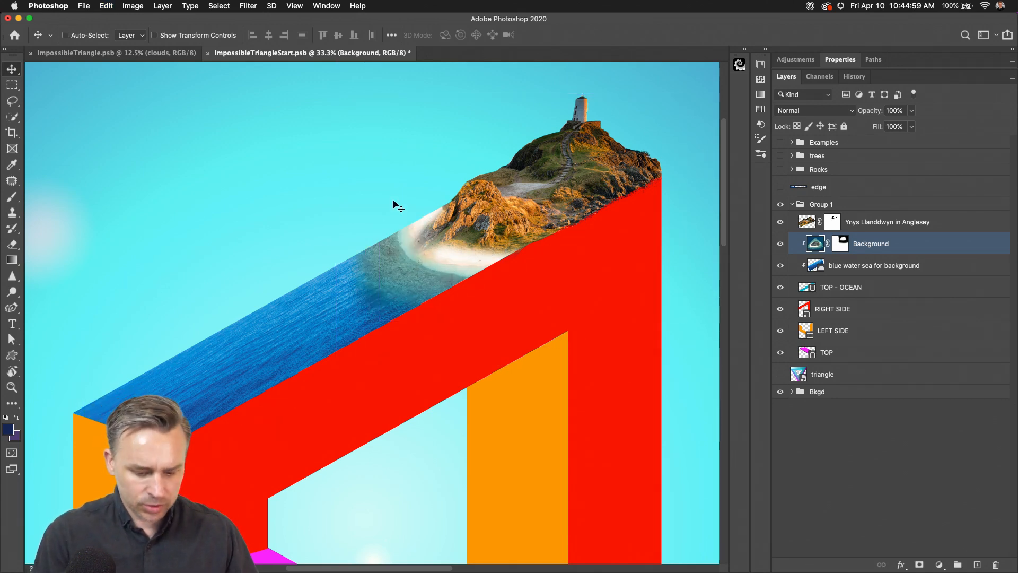
left_click(102, 5)
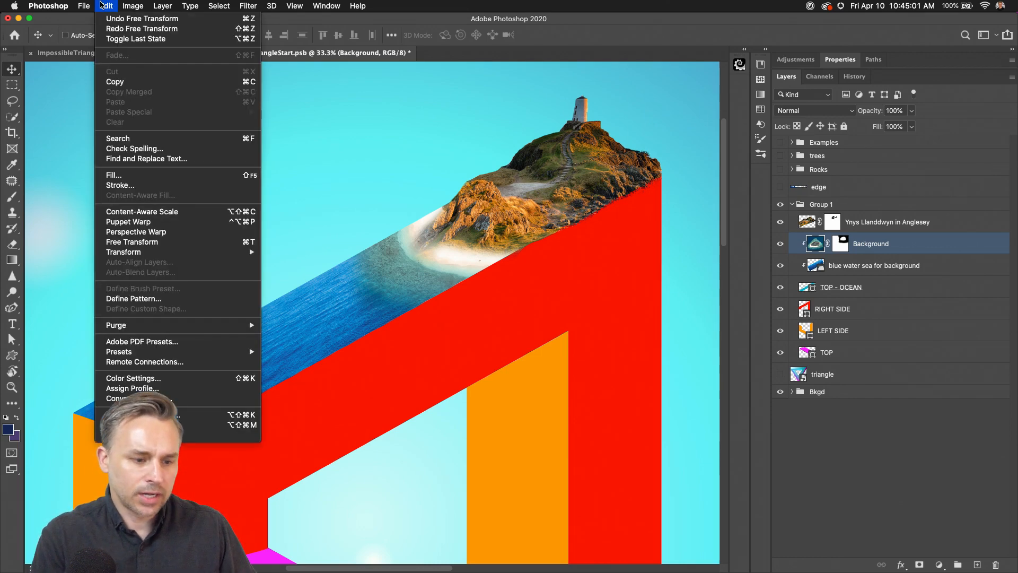
mouse_move(132, 252)
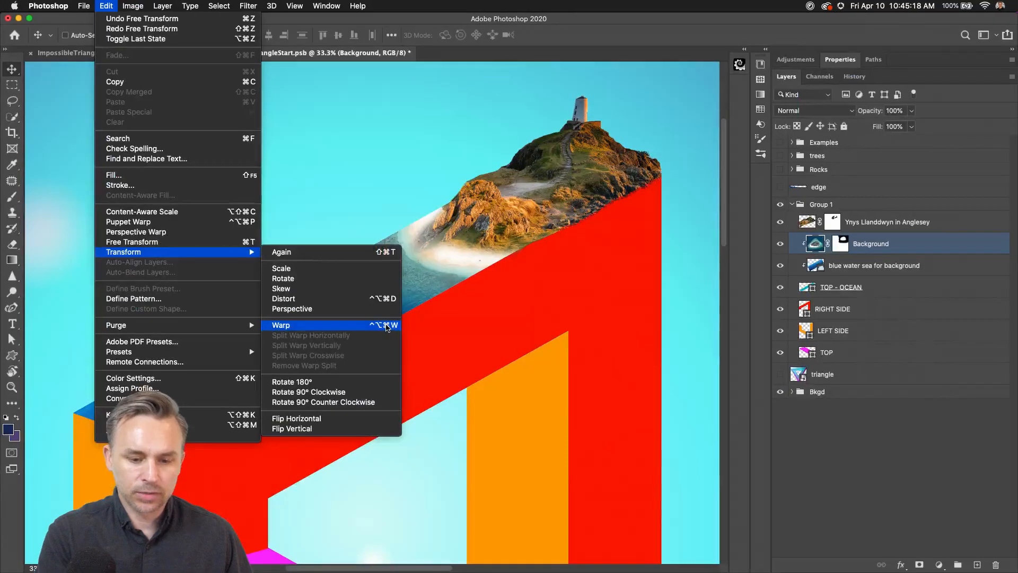
left_click(713, 440)
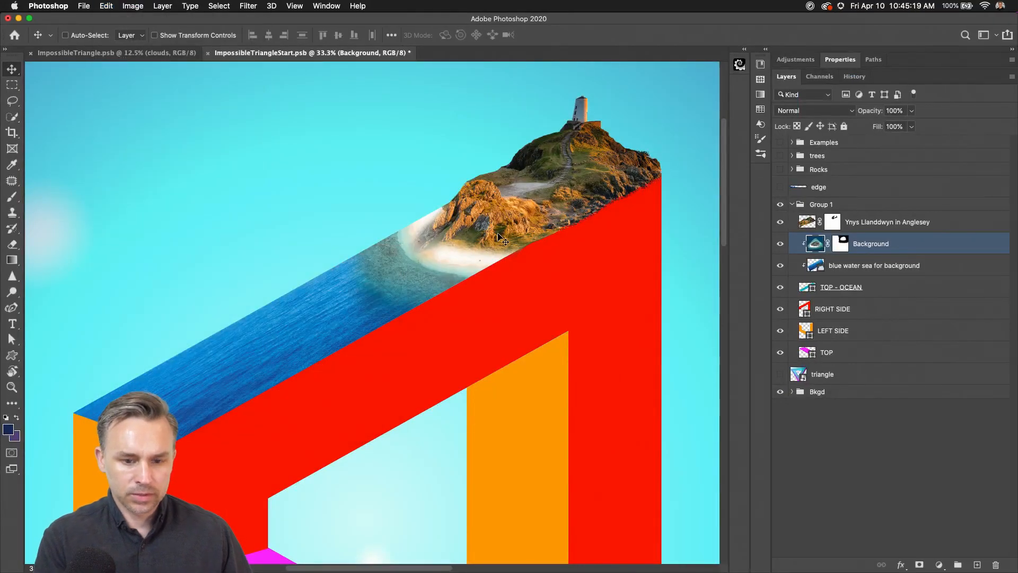
- Distort the island photo by pulling in its upper corners and lower-right corner to follow the ocean surface's perspective
key("super+t")
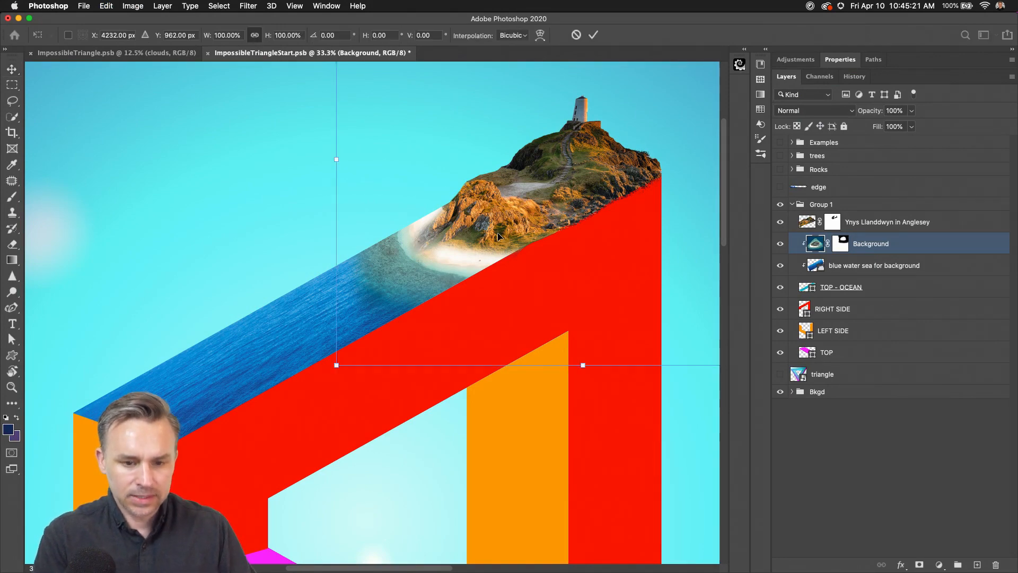
key("super+0")
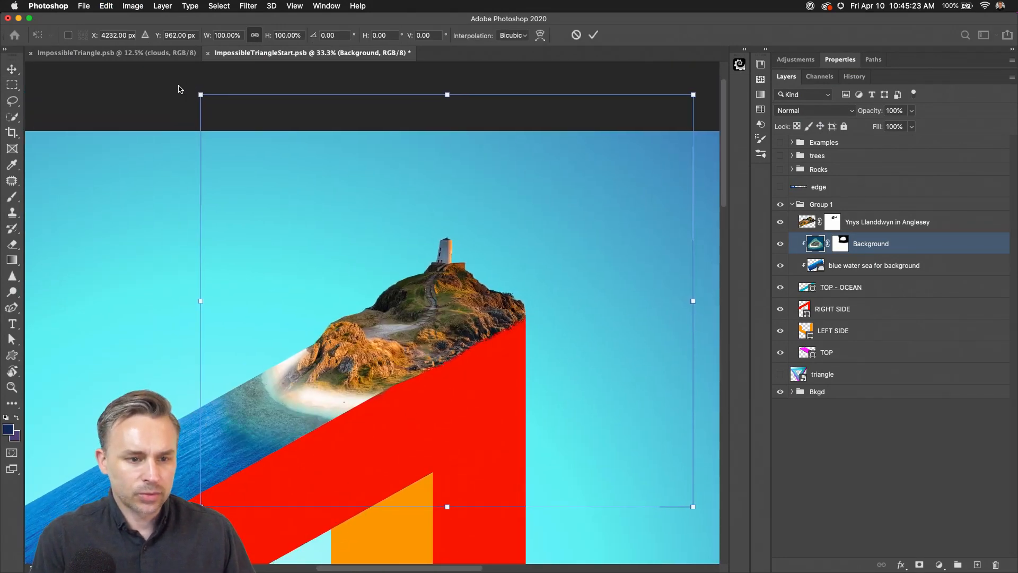
left_click_drag(200, 95, 126, 136)
left_click_drag(693, 95, 589, 161)
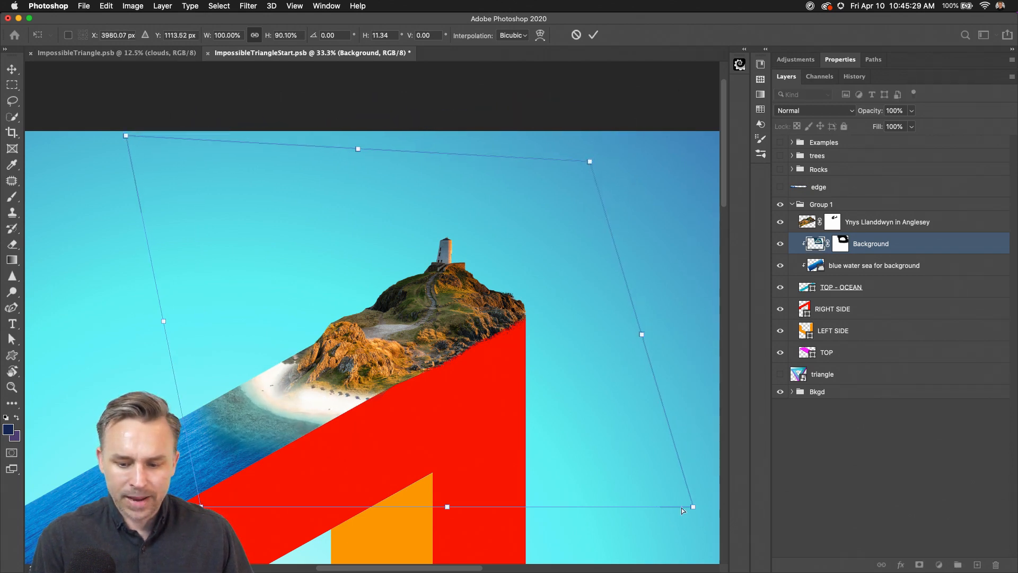
left_click_drag(693, 507, 626, 461)
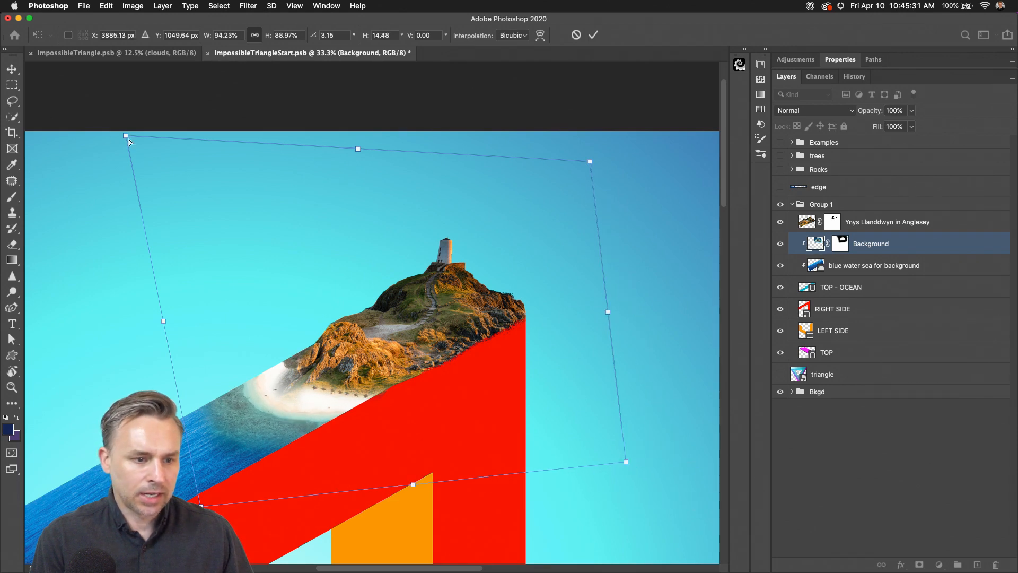
left_click_drag(131, 154, 216, 208)
key("Return")
- Scale the distorted island photo to 91.59% and position its beach around the lower-left rocks of the headland
left_click_drag(148, 387, 311, 238)
mouse_move(367, 323)
left_mouse_down()
mouse_move(385, 314)
mouse_move(348, 325)
left_mouse_up()
key("super+equal")
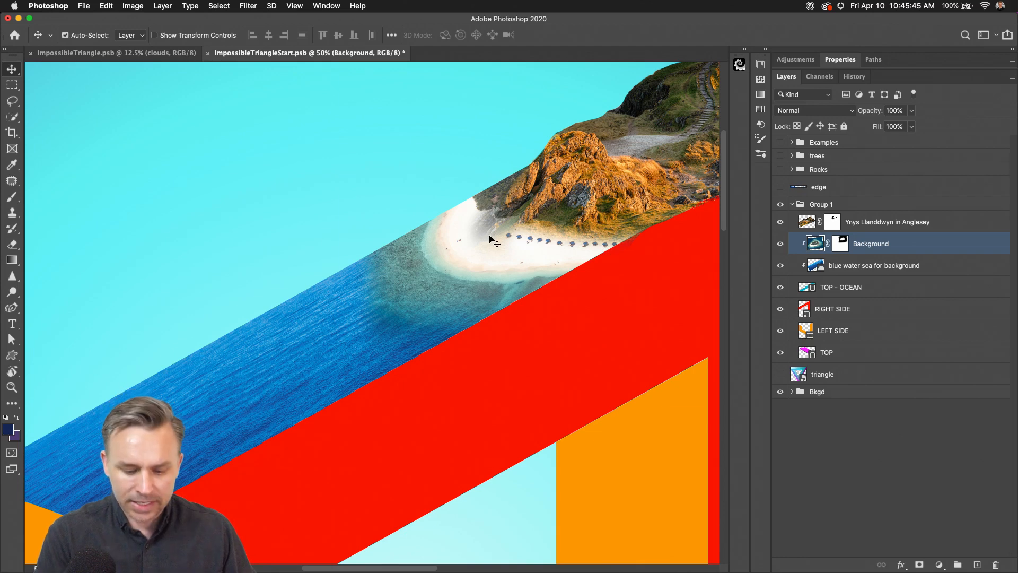
key("super+t")
left_click_drag(339, 411, 391, 363)
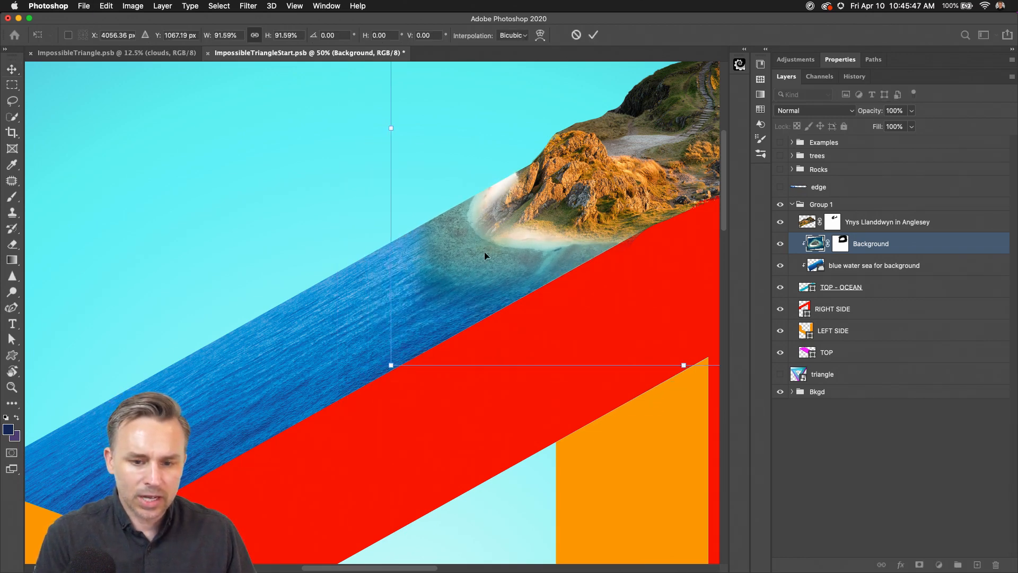
left_click_drag(485, 251, 445, 282)
key("Return")
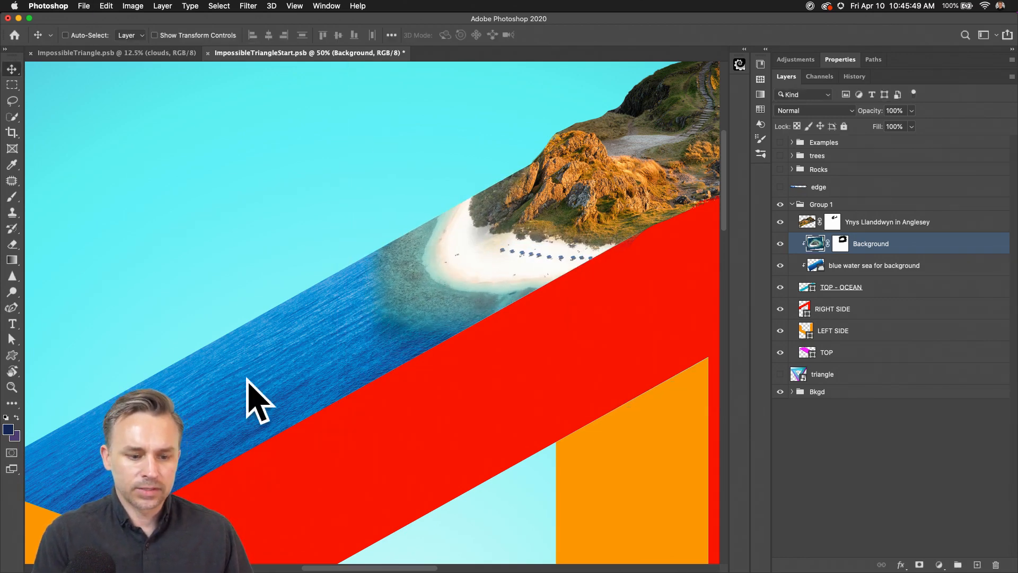
- Place the library photo "Underwater blue background in ocean with sunbeams" into the composition
left_click_drag(302, 355, 403, 294)
key("super+minus")
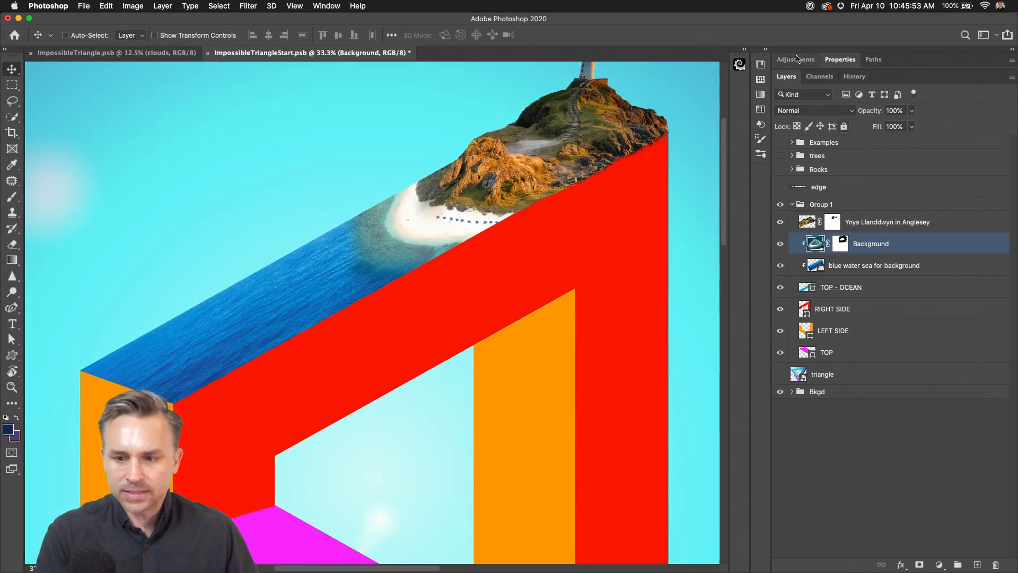
left_click(763, 51)
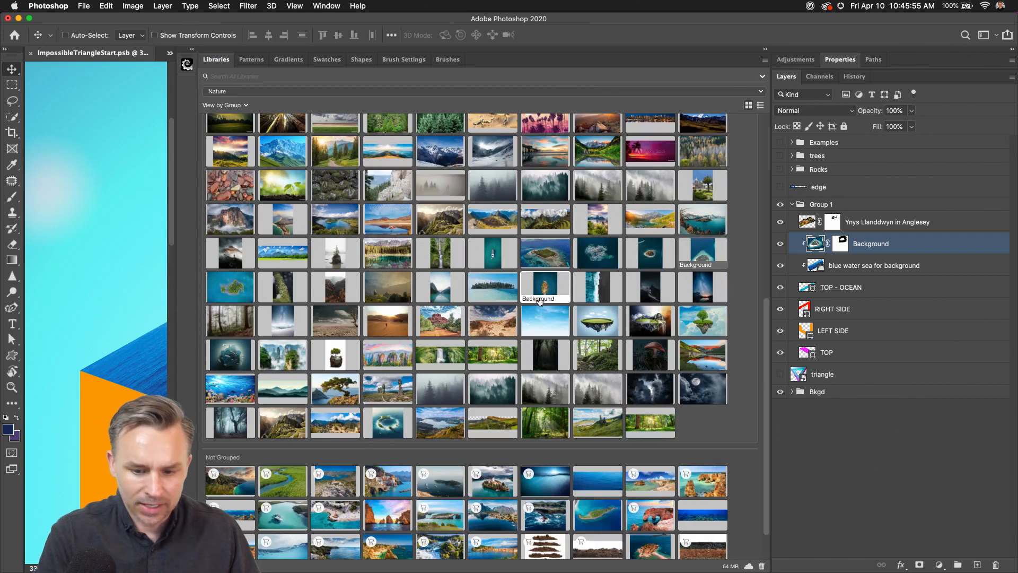
scroll(545, 328, "down", 2)
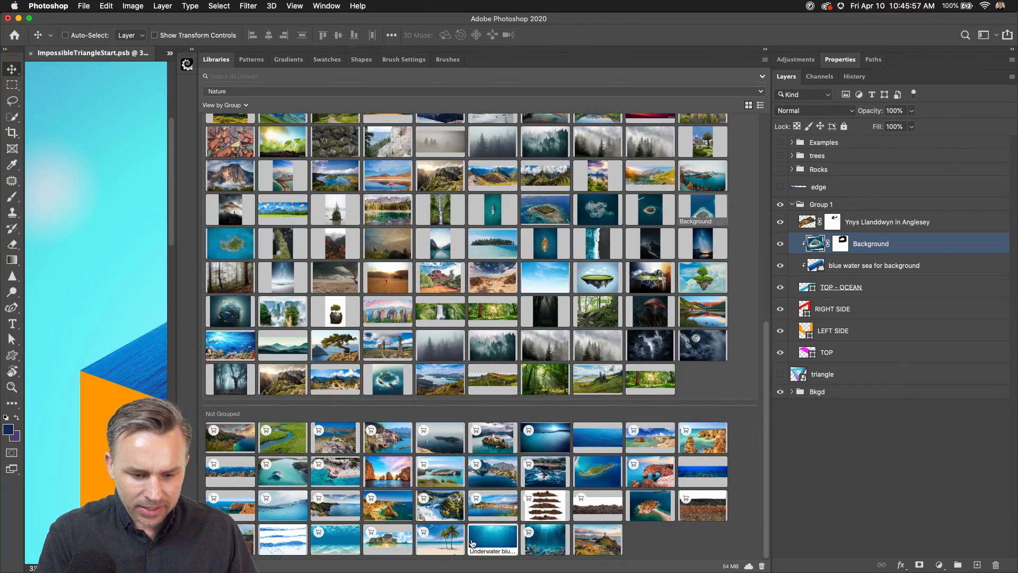
left_click_drag(493, 541, 144, 285)
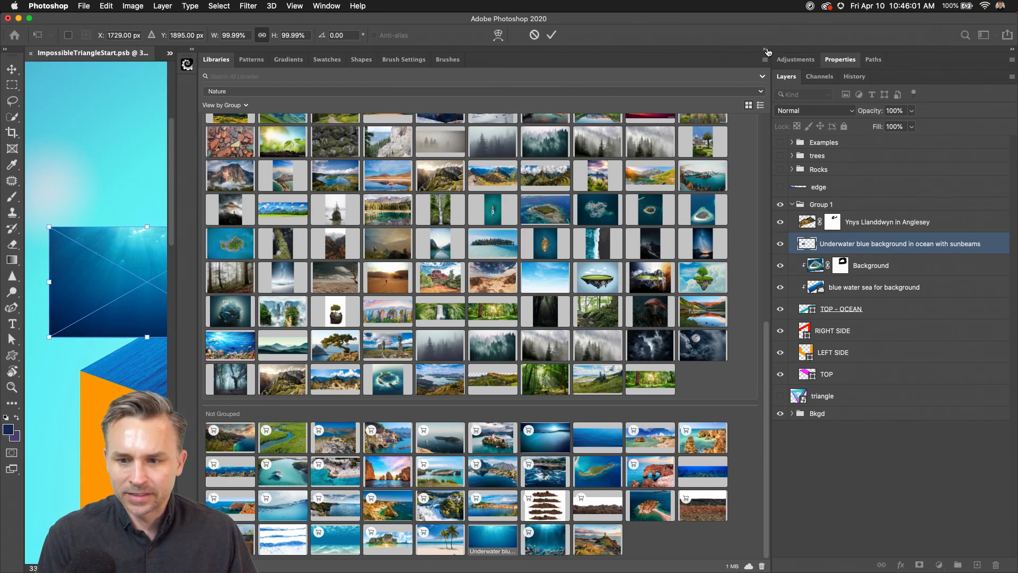
left_click(765, 49)
- Enlarge the placed underwater photo to about 165.8% and position it over the red slanted face below the ocean surface
left_click_drag(106, 273, 329, 291)
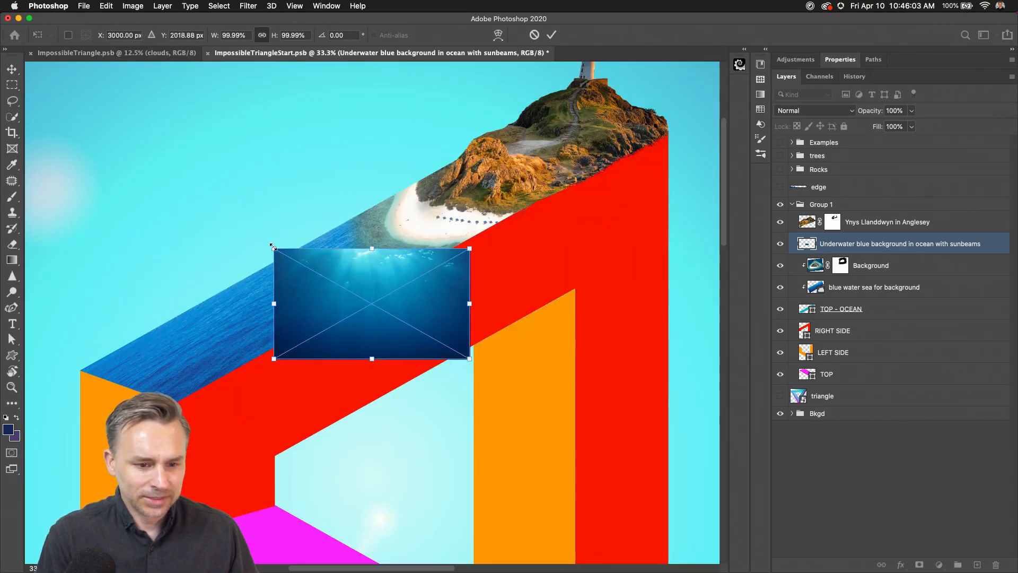
left_click_drag(272, 246, 144, 177)
left_click_drag(162, 251, 214, 322)
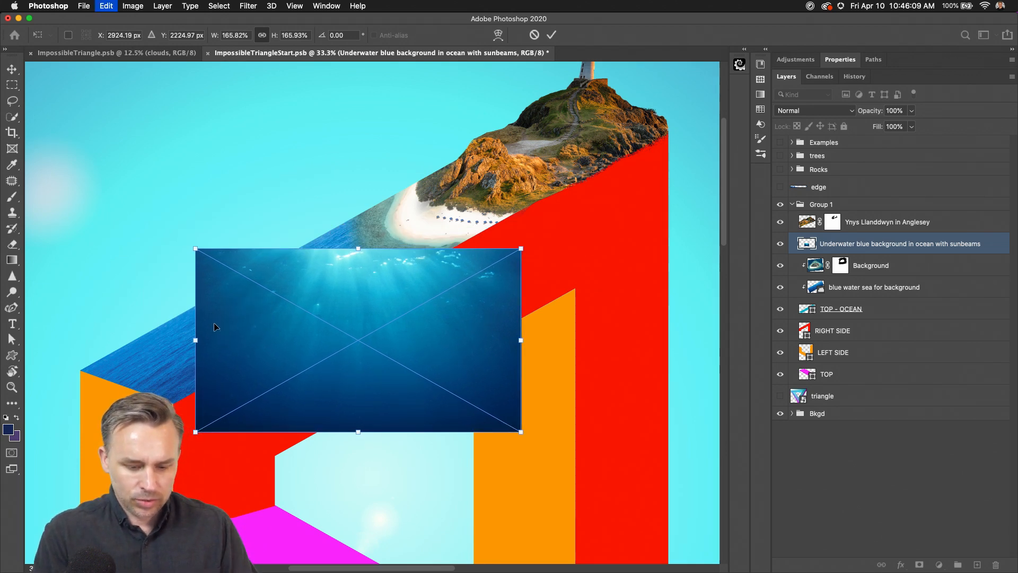
- Distort the underwater photo to follow the slanted face below the ocean surface, and clip its layer to the RIGHT SIDE shape
left_click_drag(193, 248, 179, 373)
left_click_drag(197, 433, 226, 509)
left_click_drag(521, 248, 548, 195)
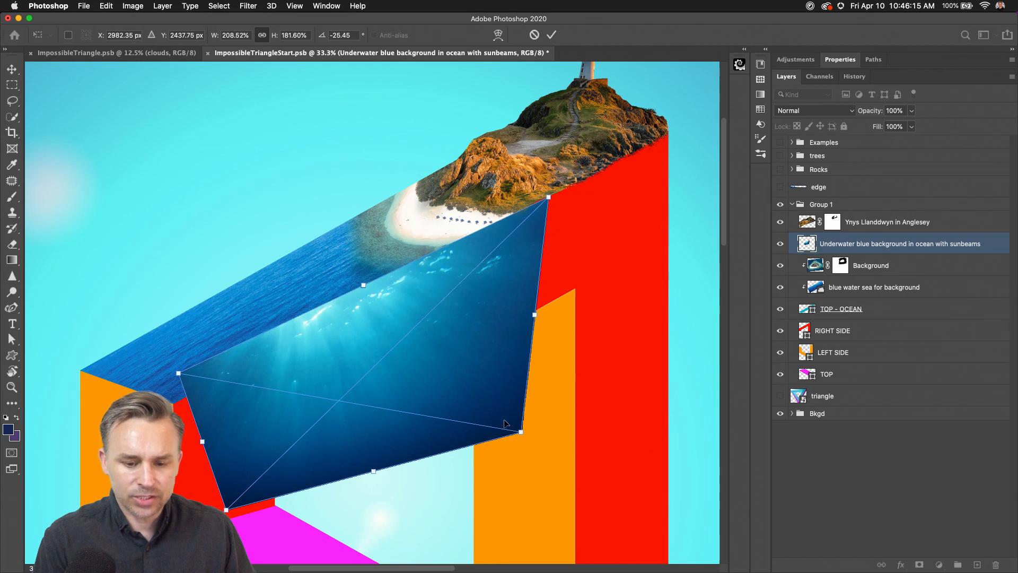
left_click_drag(522, 431, 569, 342)
left_click_drag(227, 510, 157, 557)
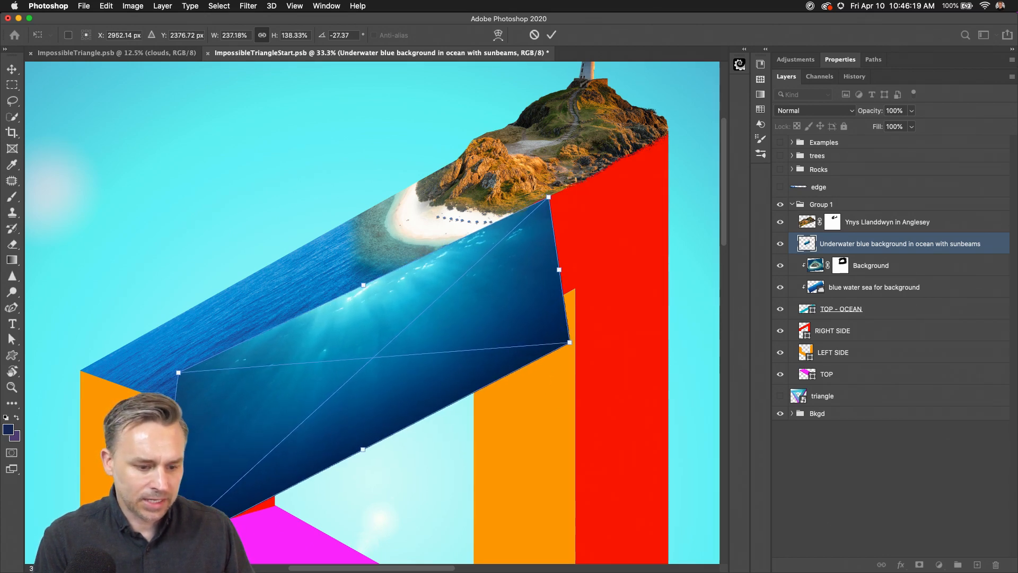
left_click_drag(365, 452, 370, 459)
left_click_drag(179, 375, 178, 406)
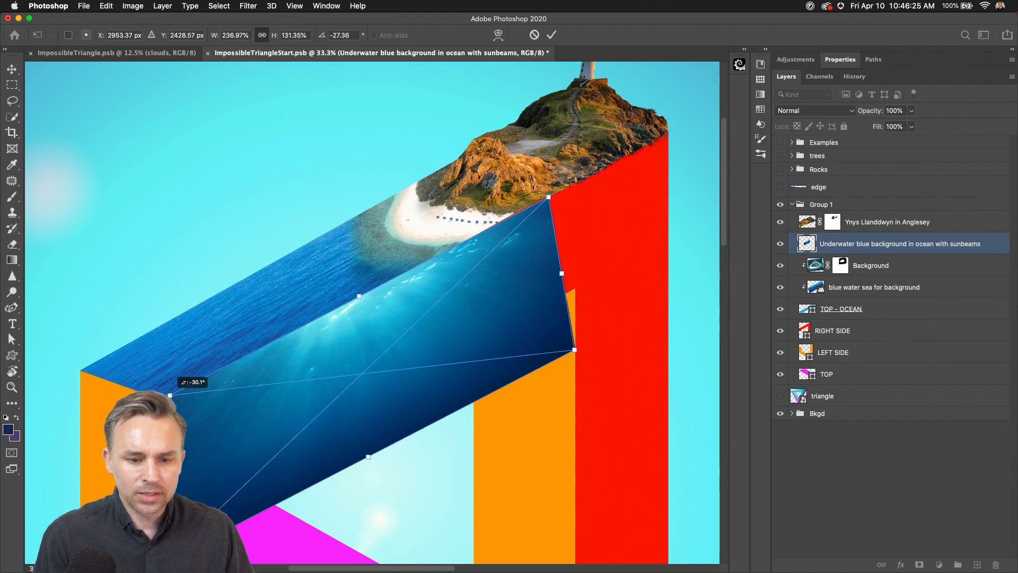
key("Return")
left_click_drag(826, 240, 873, 313)
left_click(875, 315, "alt")
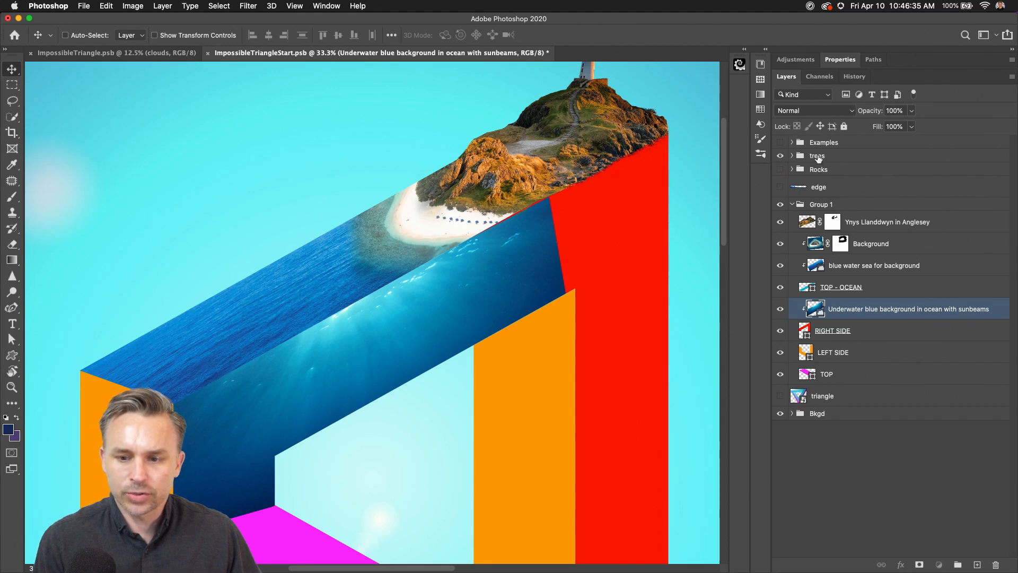
- Show and expand the trees group, and hide all of its layers except Layer 8
left_click(797, 157)
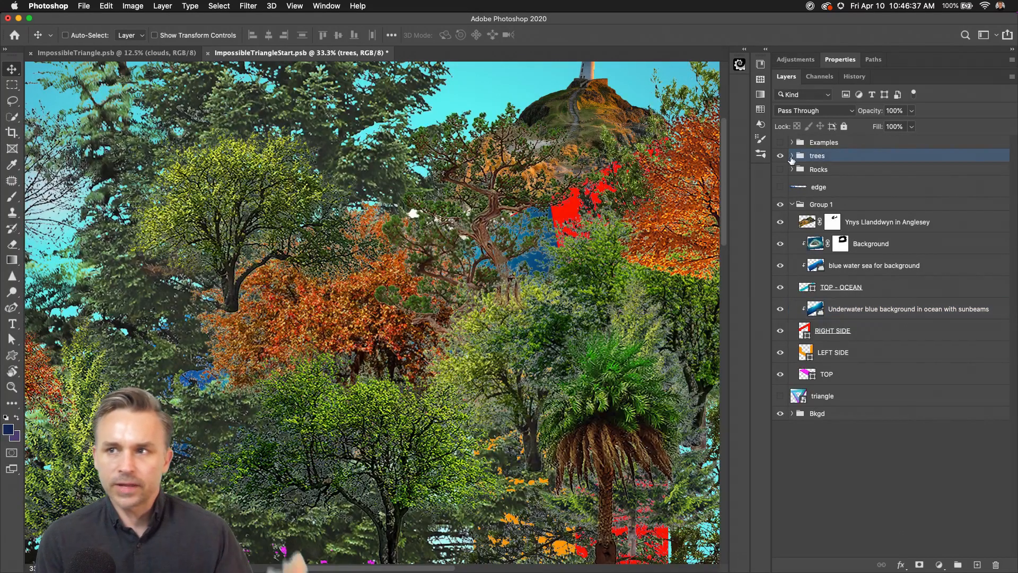
left_click(791, 156)
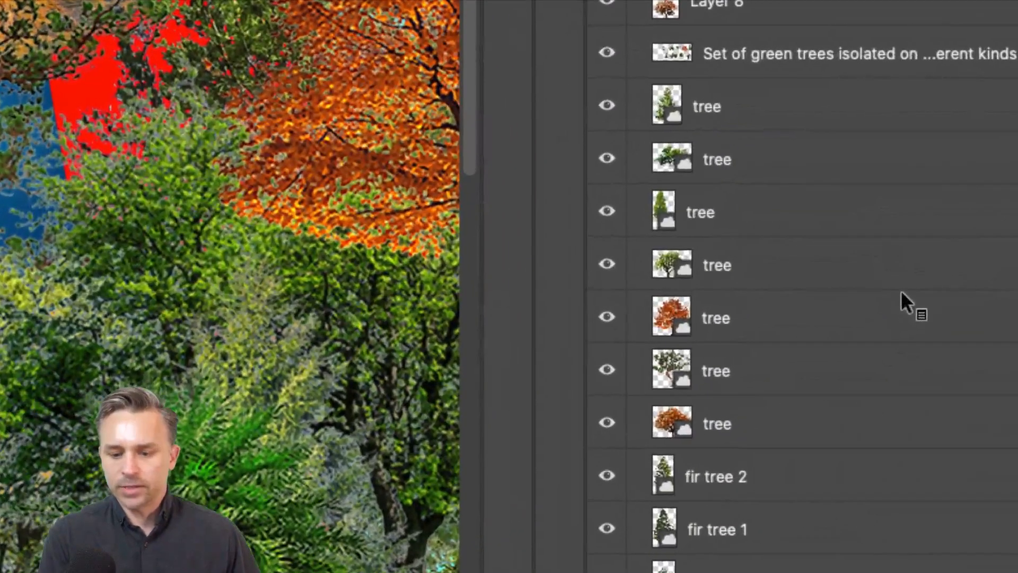
scroll(903, 295, "down", 5)
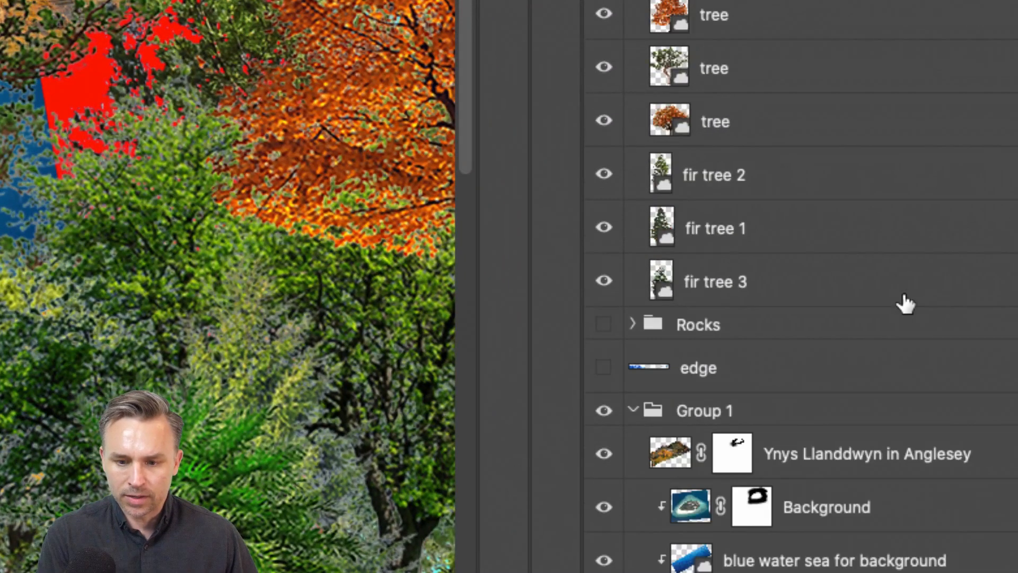
scroll(904, 303, "up", 6)
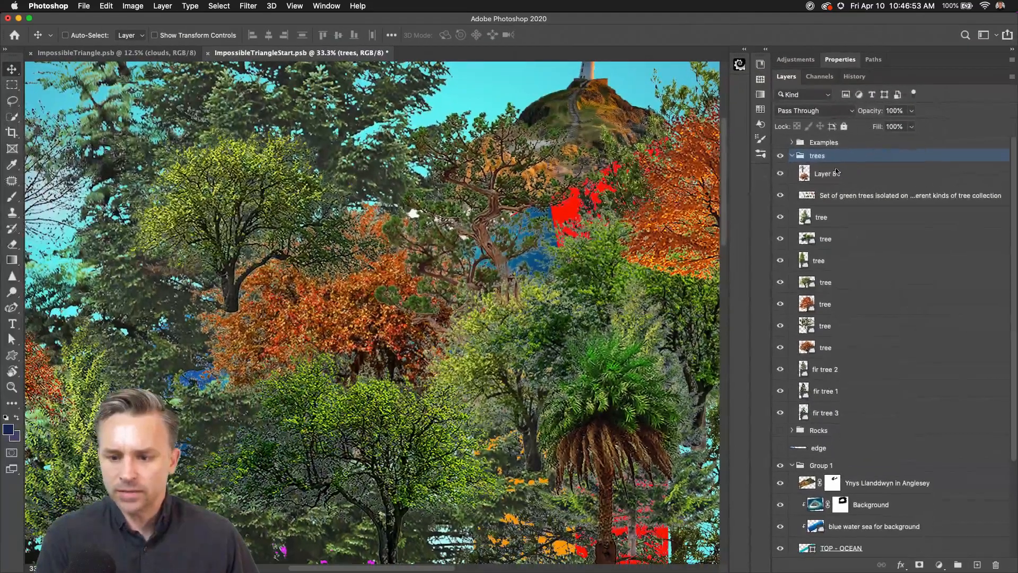
left_click(836, 171)
left_click(779, 174, "alt")
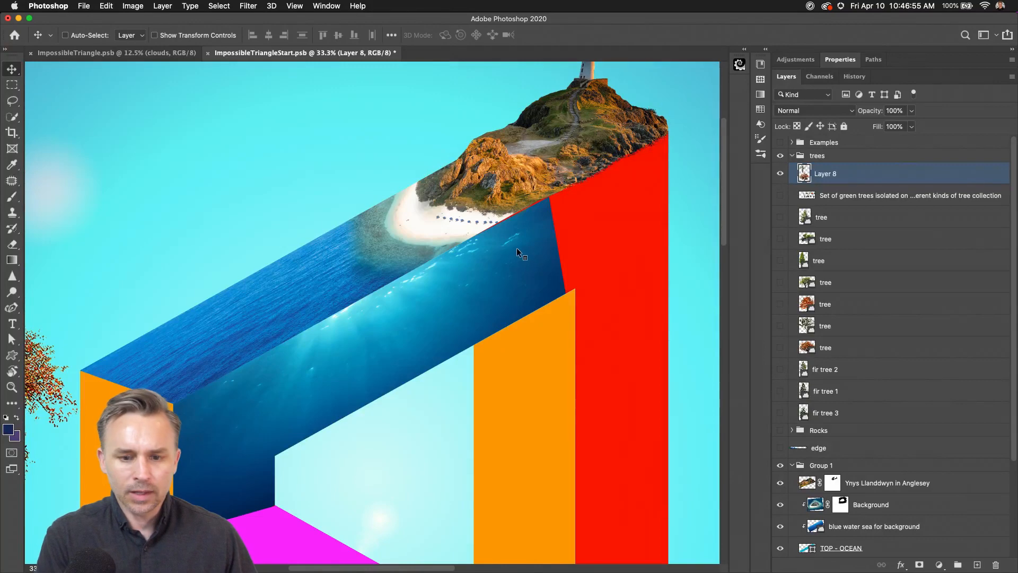
- Move the Layer 8 trees onto the visible canvas, lasso one palm tree, and copy it to its own layer
mouse_move(57, 368)
left_mouse_down()
mouse_move(459, 304)
mouse_move(551, 418)
mouse_move(561, 411)
left_mouse_up()
key("l")
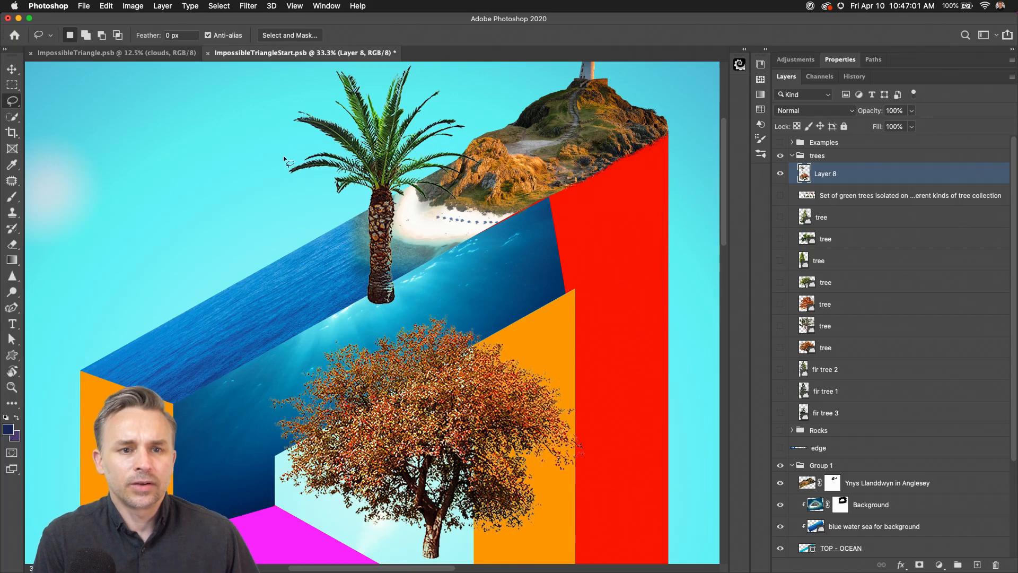
mouse_move(258, 144)
left_mouse_down()
mouse_move(265, 107)
mouse_move(498, 79)
mouse_move(431, 278)
mouse_move(253, 307)
mouse_move(361, 203)
left_mouse_up()
key("super+j")
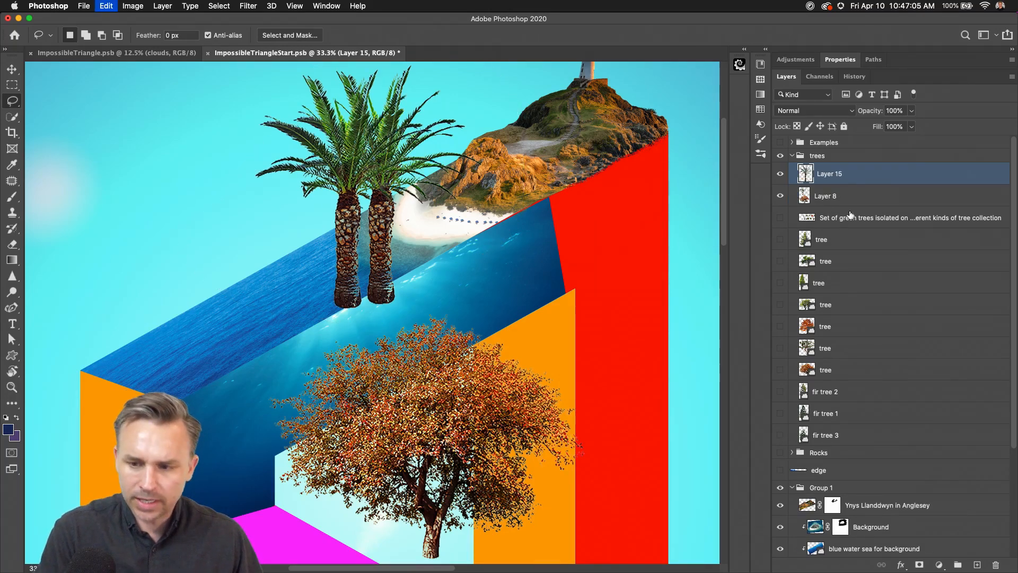
- Hide Layer 8, move the copied palm layer to the top of Group 1, and scale the palm down to beach size
left_click(779, 196)
left_click_drag(829, 173, 836, 500)
key("super+t")
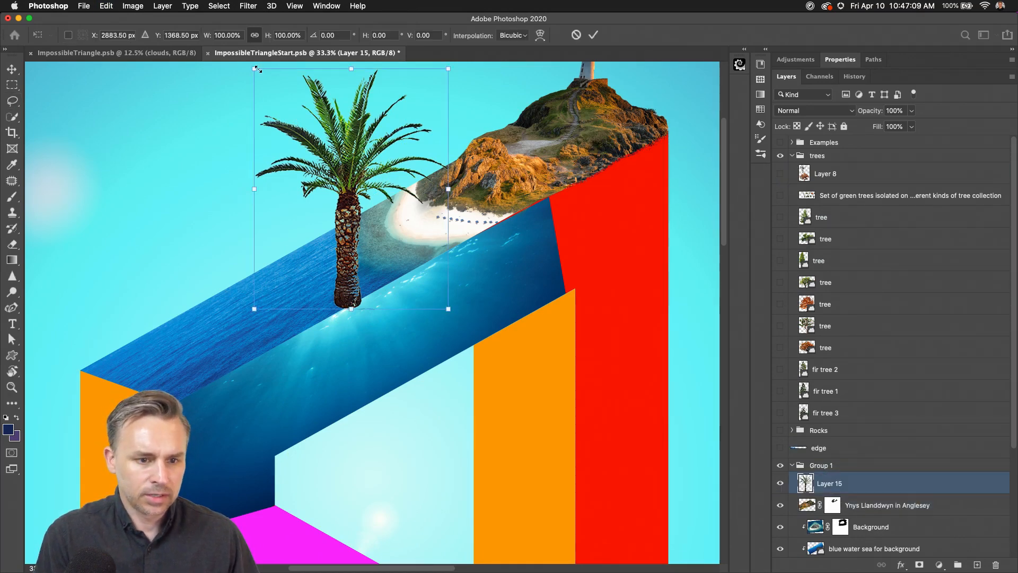
left_click_drag(255, 68, 391, 329)
key("Return")
- Position the small palm on the sandy beach and duplicate it into a cluster of five palms
key("l")
key("v")
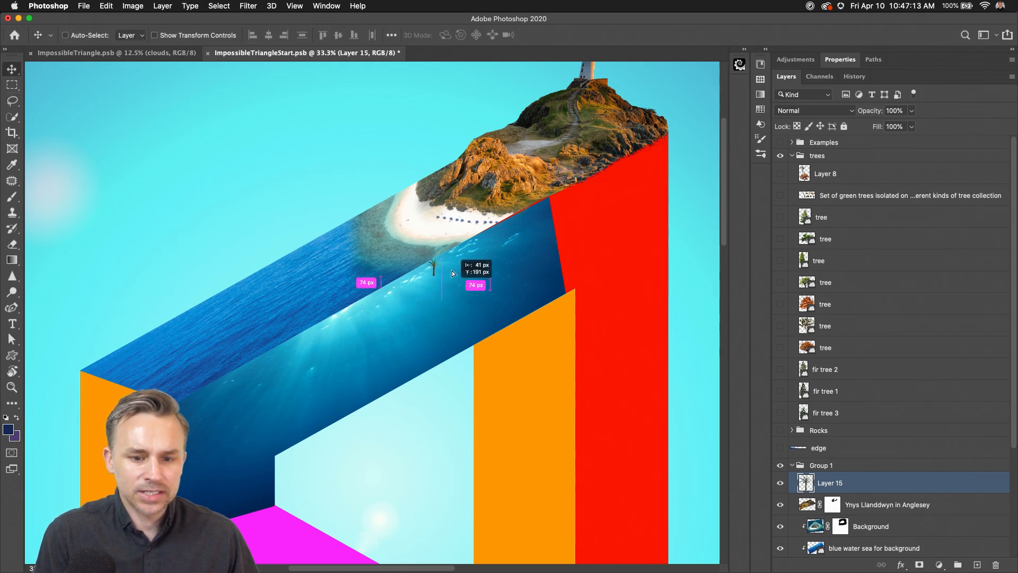
left_click_drag(452, 273, 458, 216)
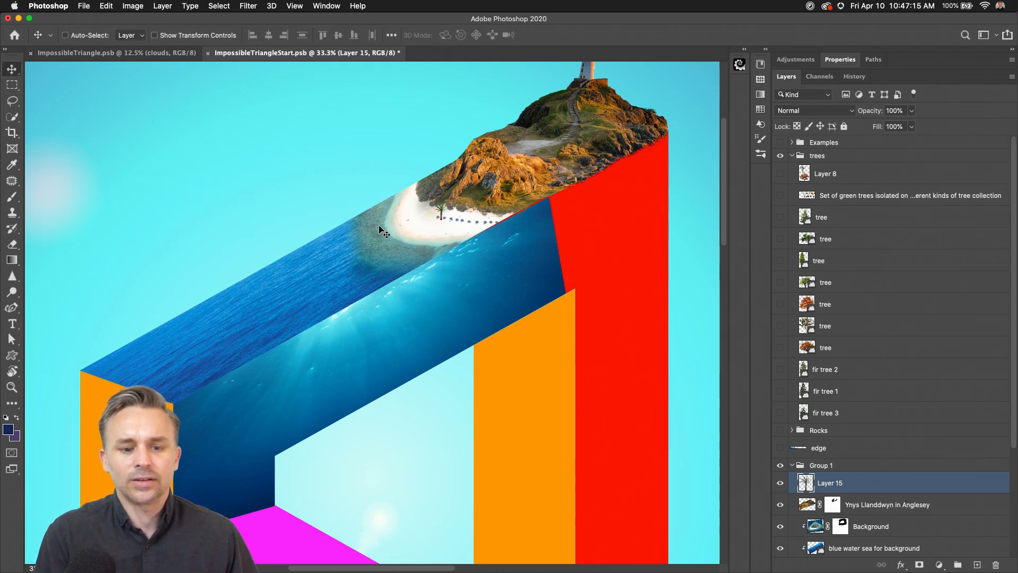
left_click_drag(379, 226, 387, 225)
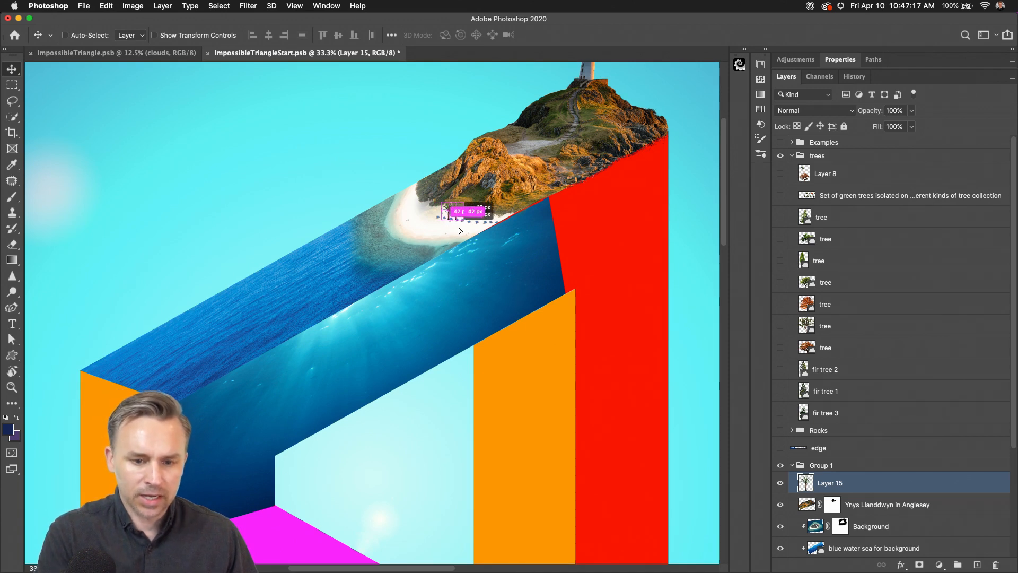
mouse_move(459, 227)
left_mouse_down()
mouse_move(456, 239)
mouse_move(469, 216)
left_mouse_up()
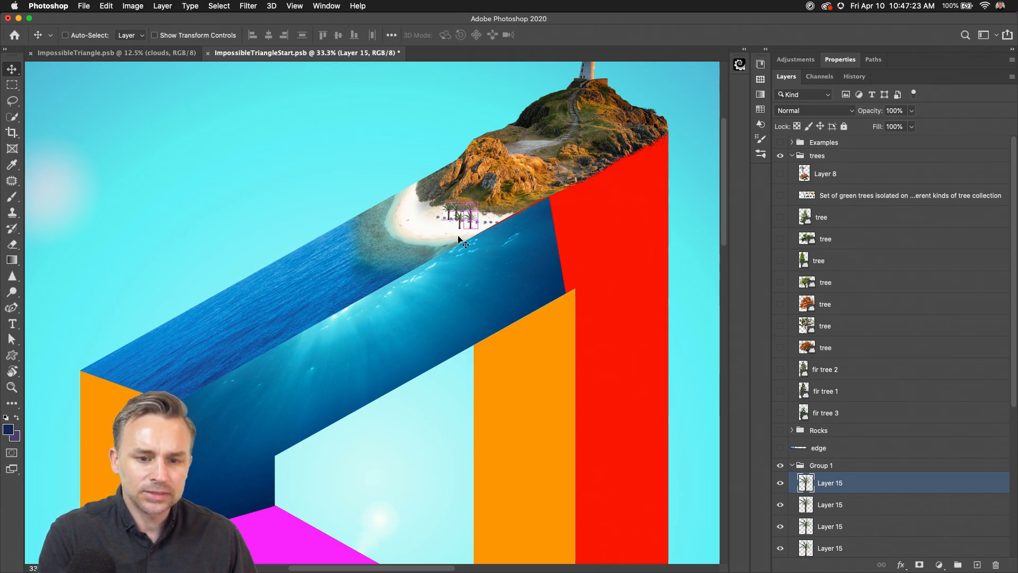
- Collapse the trees group and select the topmost palm layer in Group 1
scroll(380, 145, "down", 1)
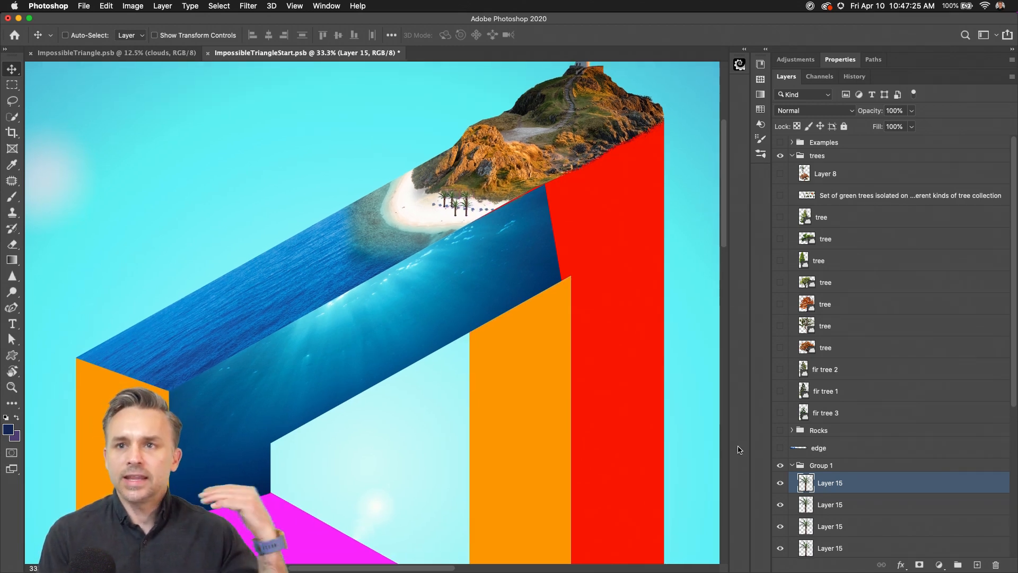
left_click(791, 466)
left_click(792, 156)
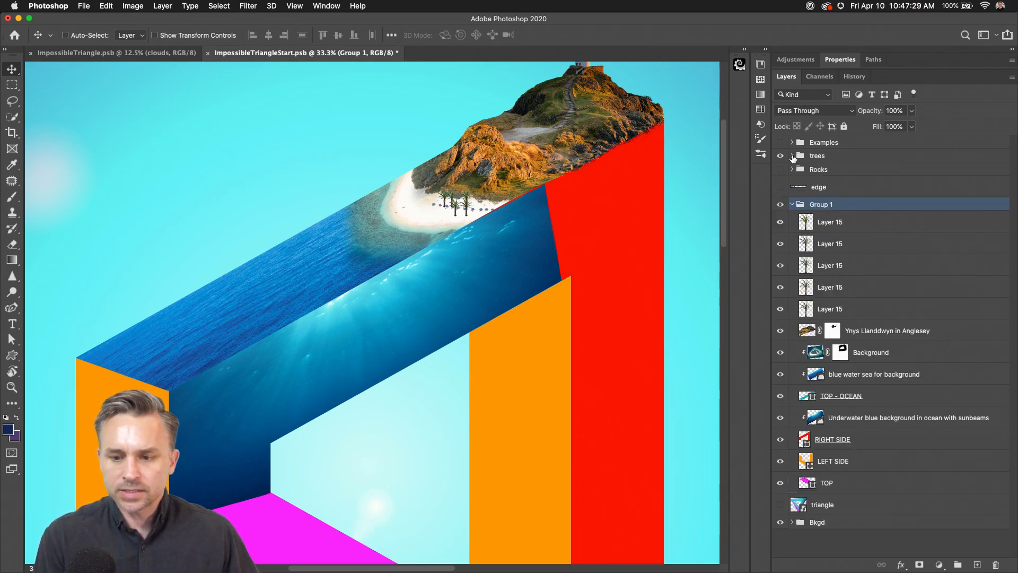
left_click(830, 222)
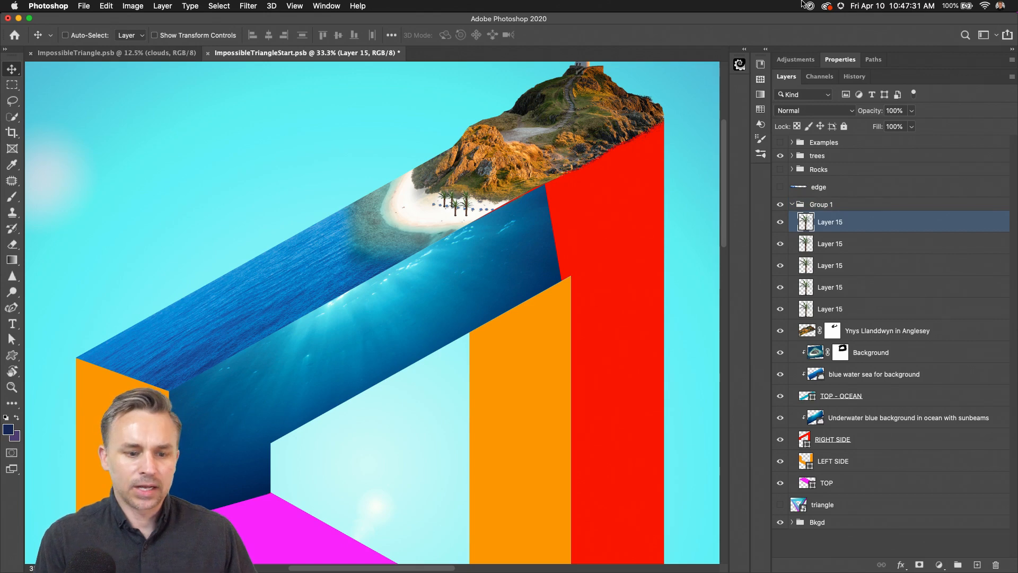
- Try adding the Whale model photo from the library's Full Animal Images group over the underwater face
left_click(766, 50)
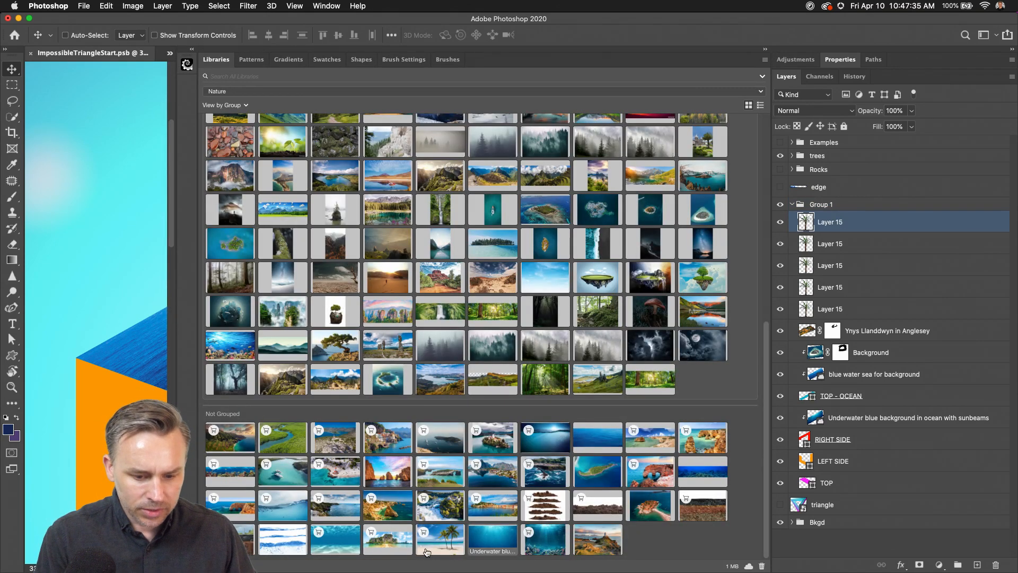
scroll(328, 295, "up", 5)
scroll(328, 296, "up", 3)
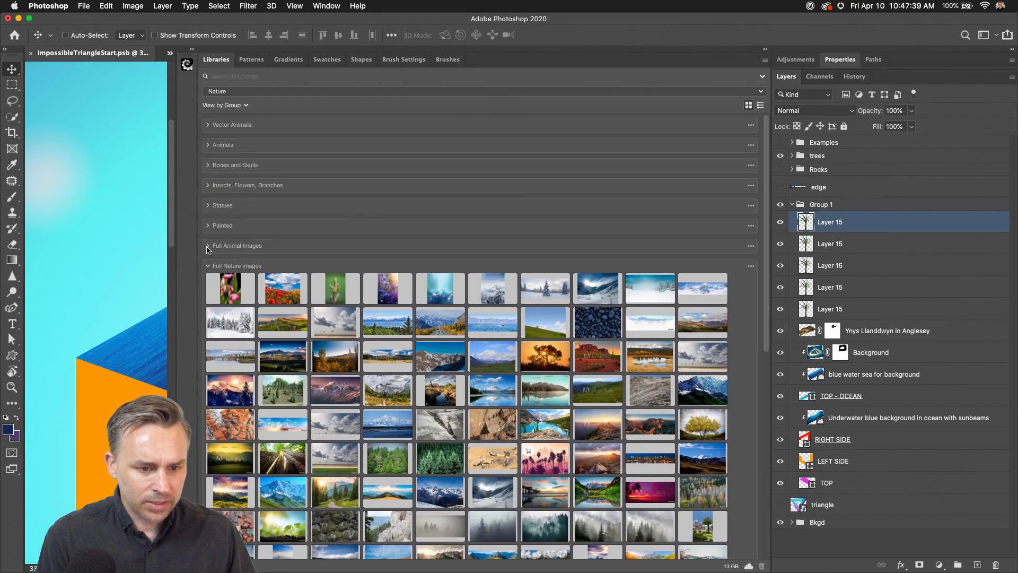
left_click(208, 247)
left_click_drag(209, 268, 351, 348)
left_click(767, 48)
key("Return")
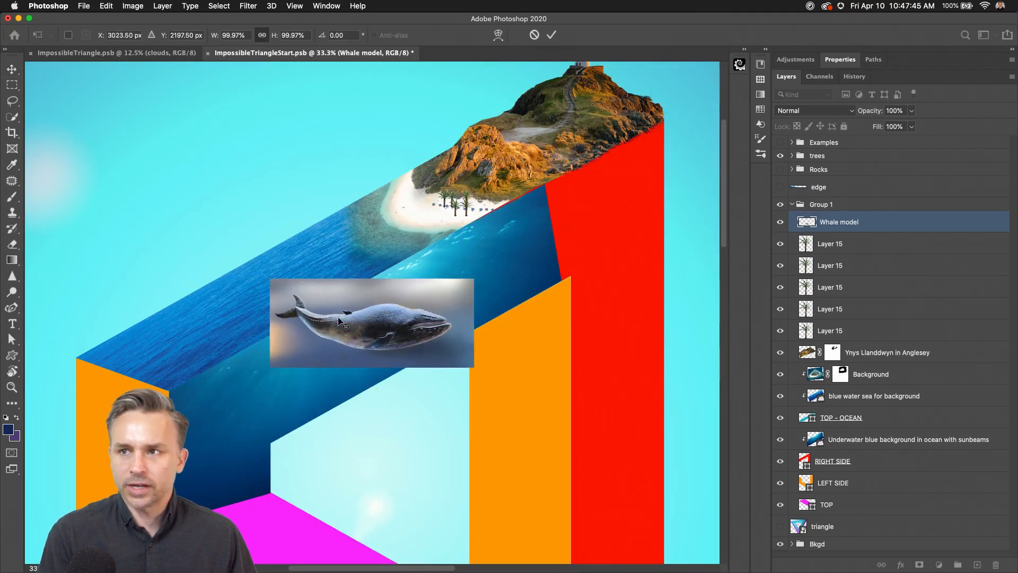
- Inspect the whale photo up close and delete the Whale model layer
key("super+equal")
key("super+equal")
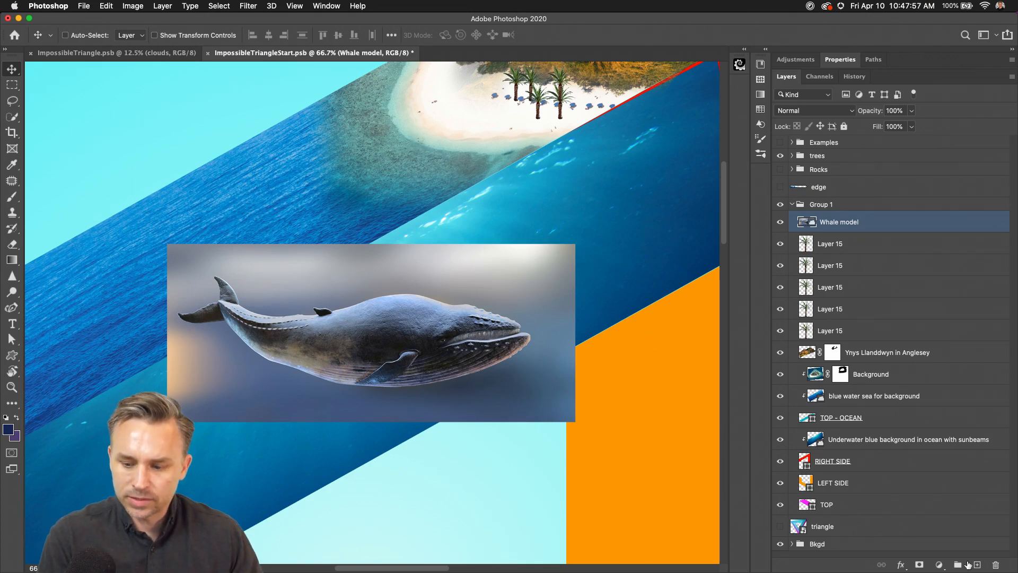
left_click(995, 566)
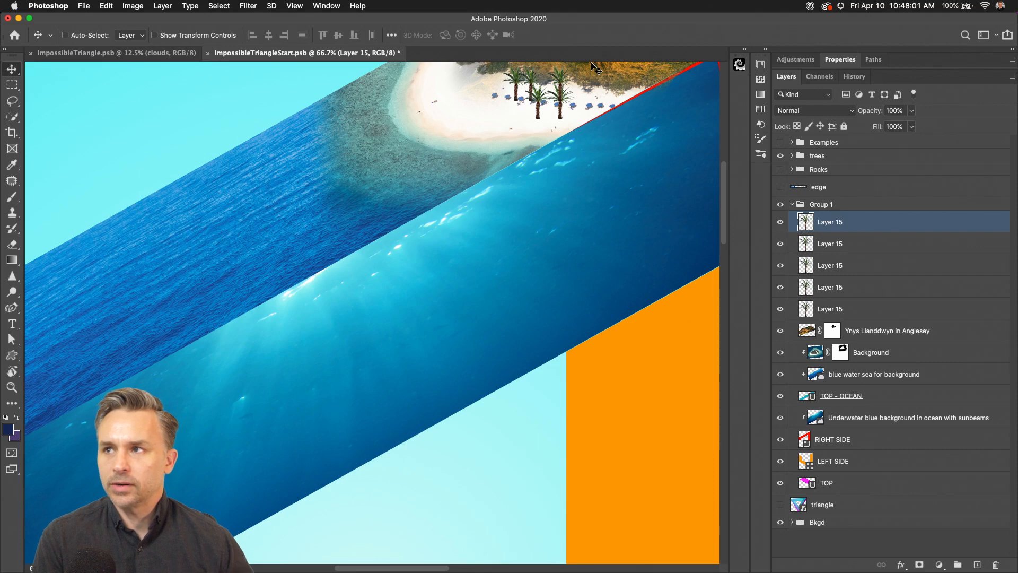
- Switch to Chrome and close the streaming schedule spreadsheet tab
mouse_move(382, 572)
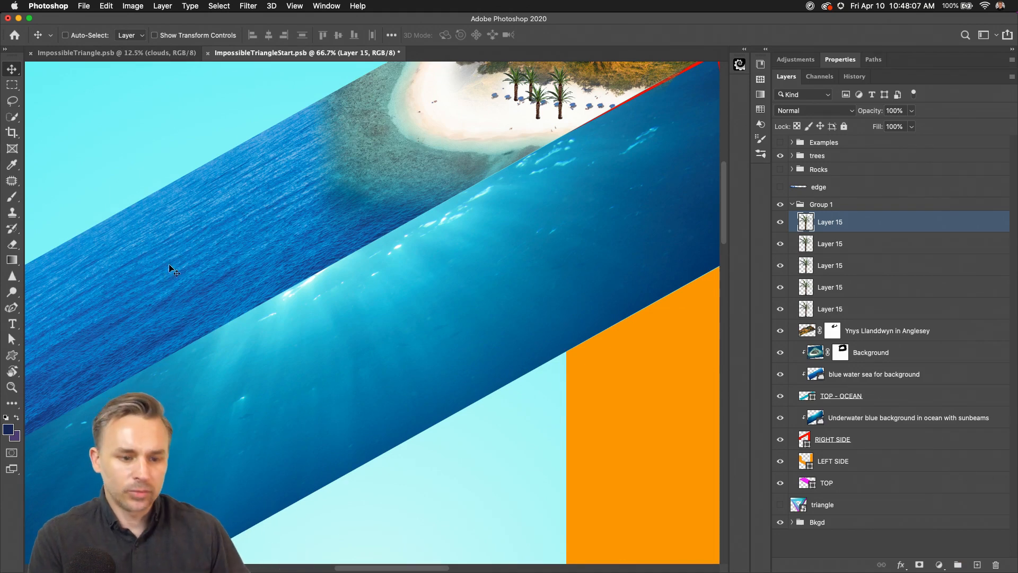
left_click_drag(168, 263, 438, 225)
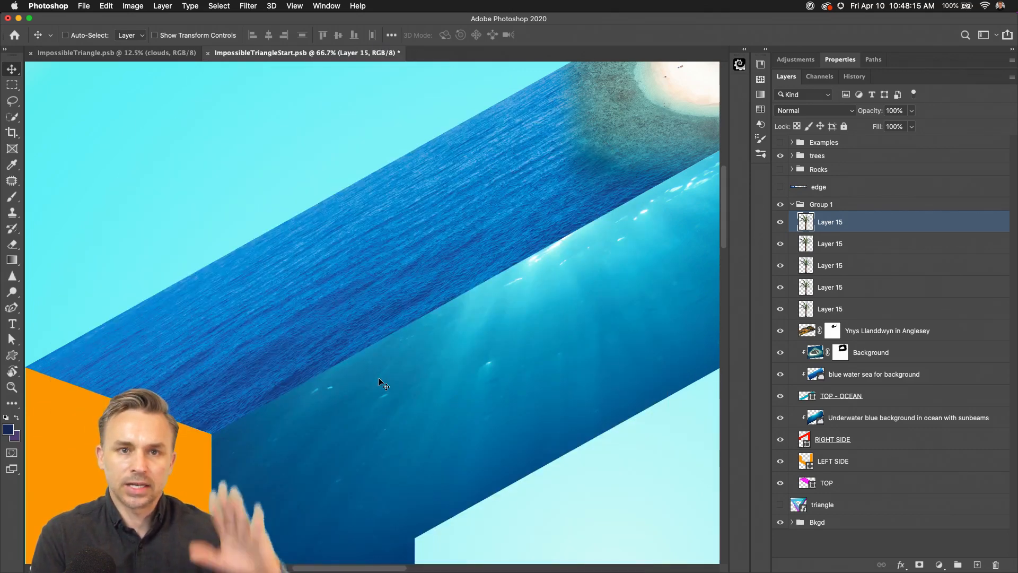
mouse_move(423, 568)
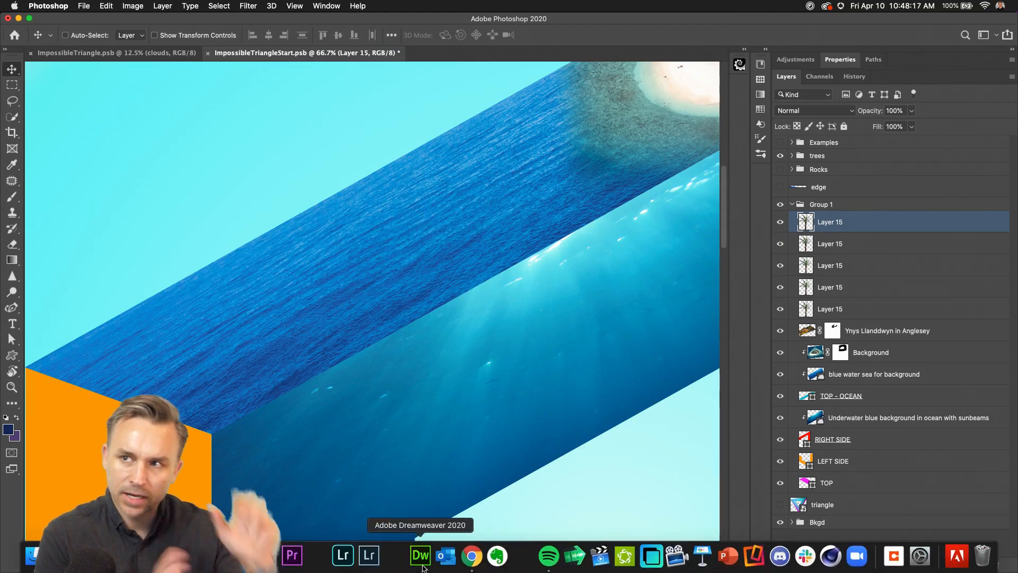
left_click(471, 555)
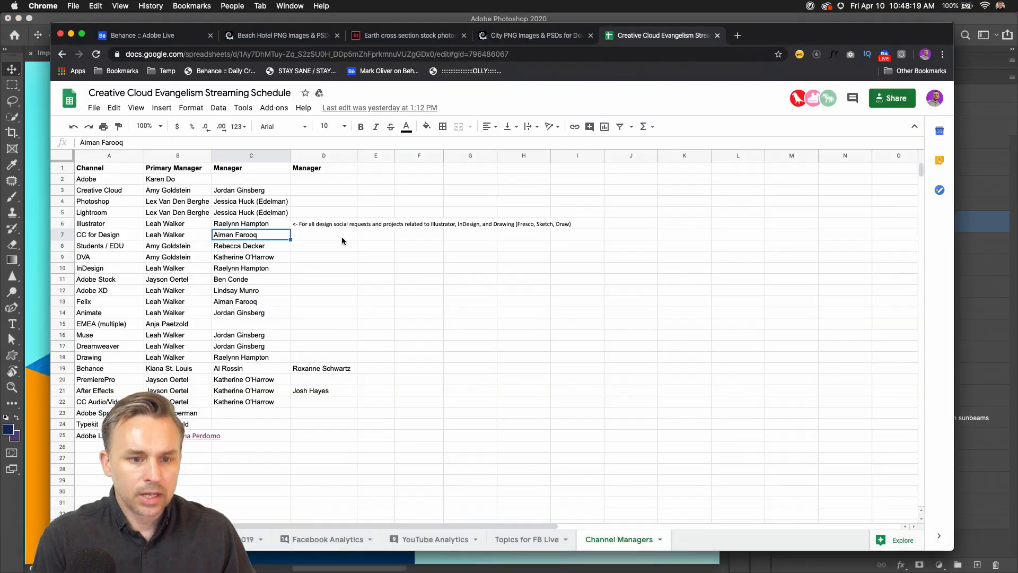
left_click(718, 36)
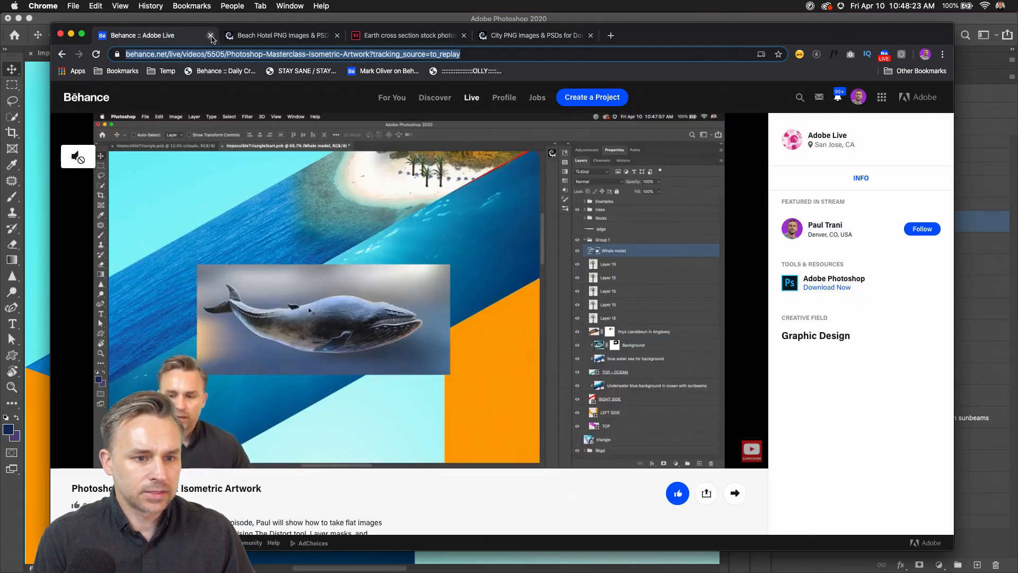
- Close the live video tab and add the Ivy Column from PixelSquid's Nature category to the Photoshop Lightbox
left_click(210, 36)
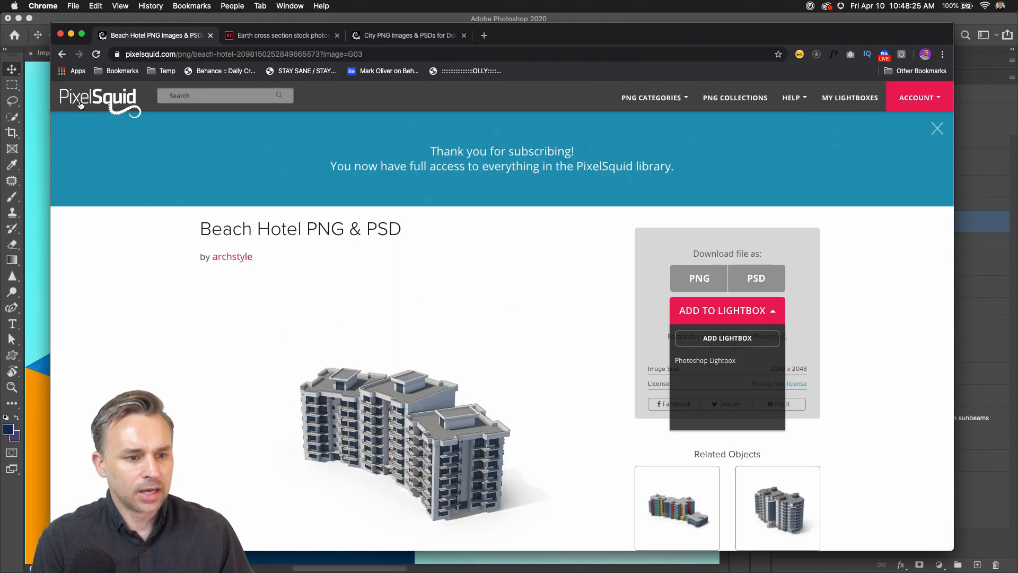
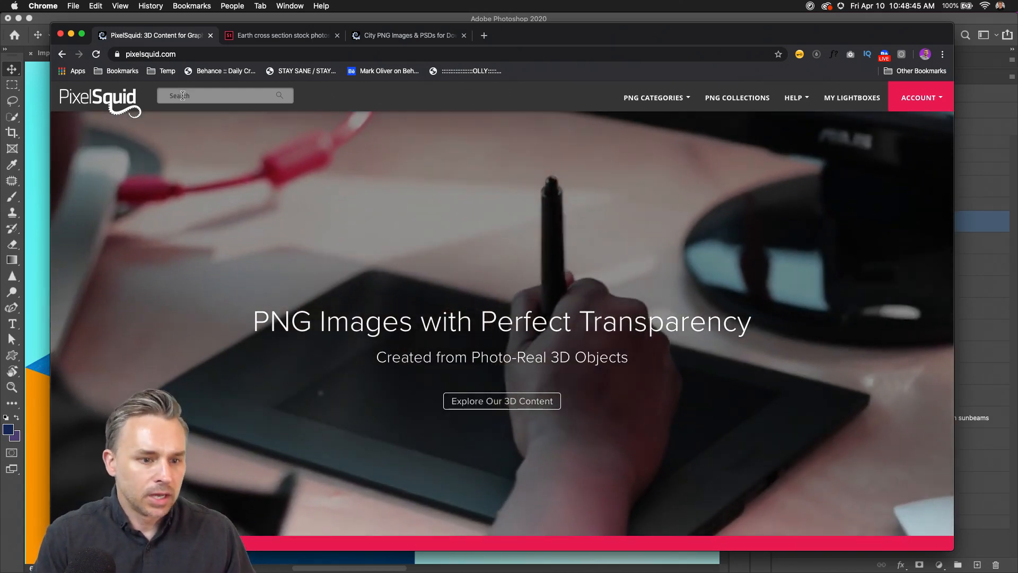
left_click(640, 97)
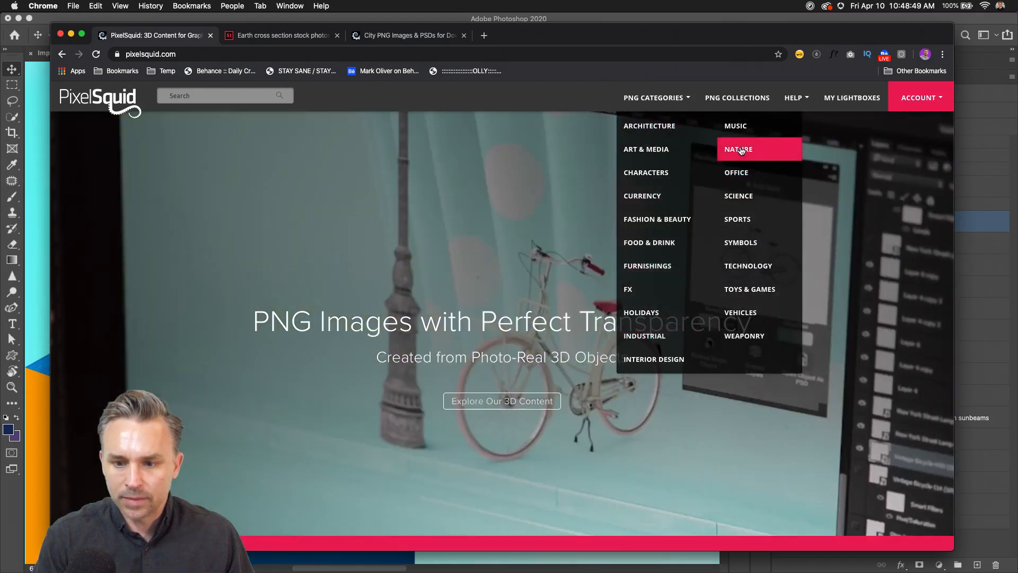
left_click(745, 154)
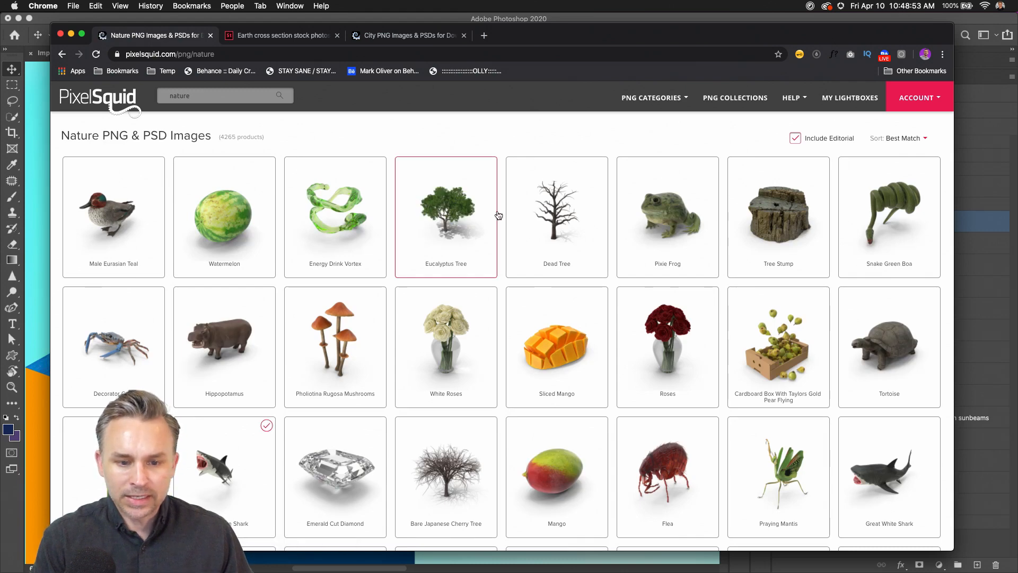
scroll(497, 215, "down", 3)
scroll(497, 214, "down", 13)
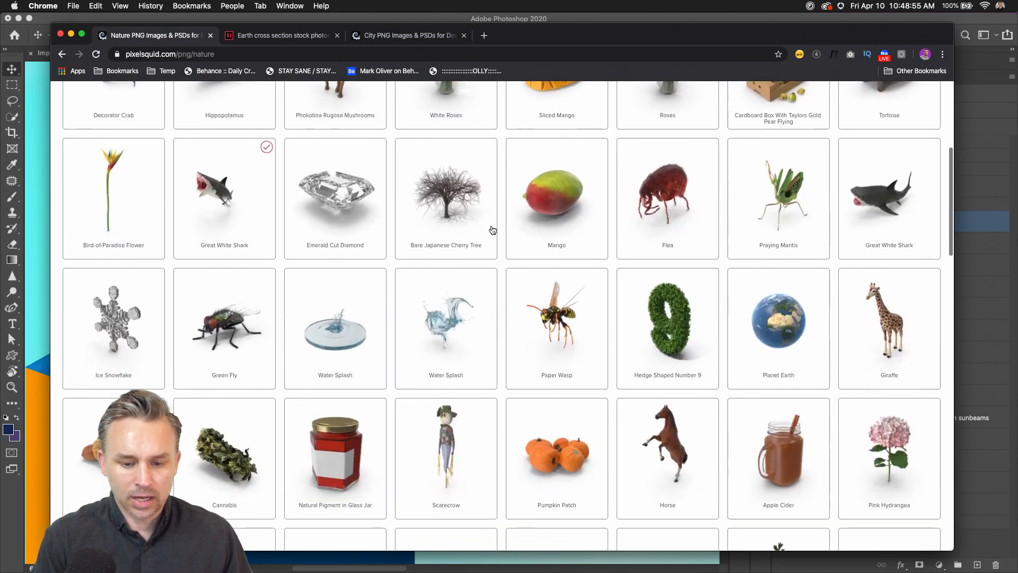
scroll(493, 282, "down", 15)
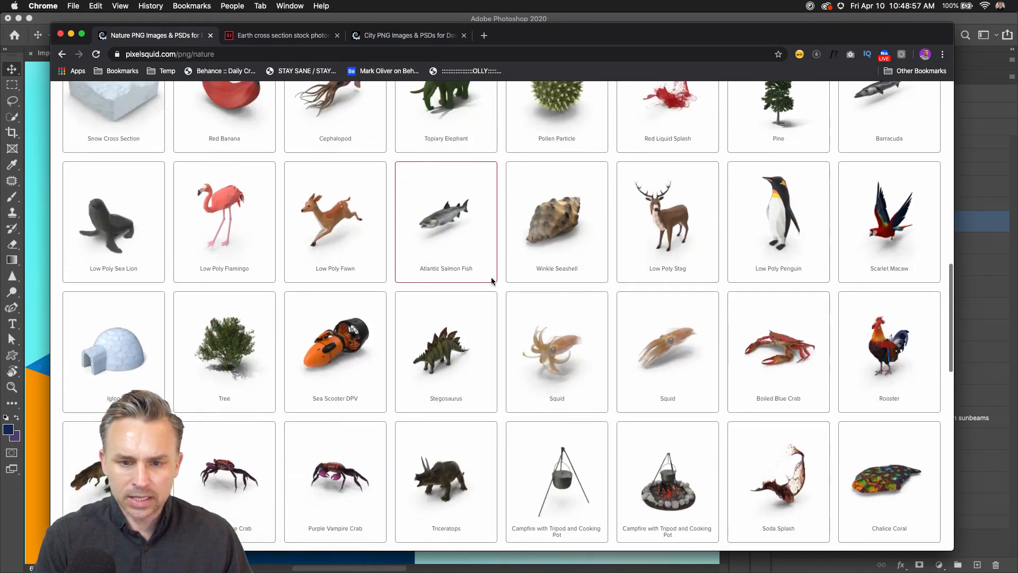
scroll(492, 282, "down", 9)
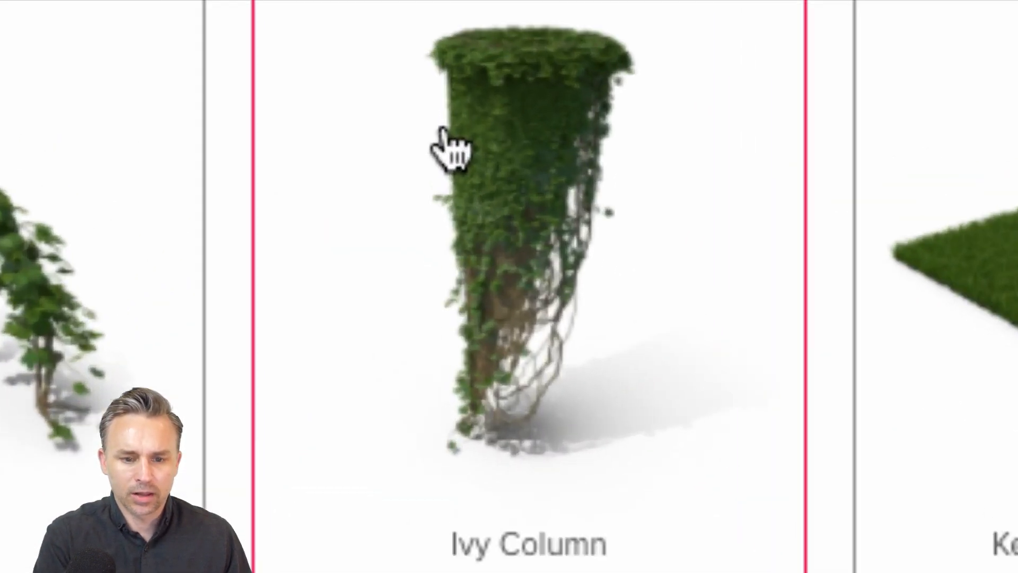
mouse_move(429, 141)
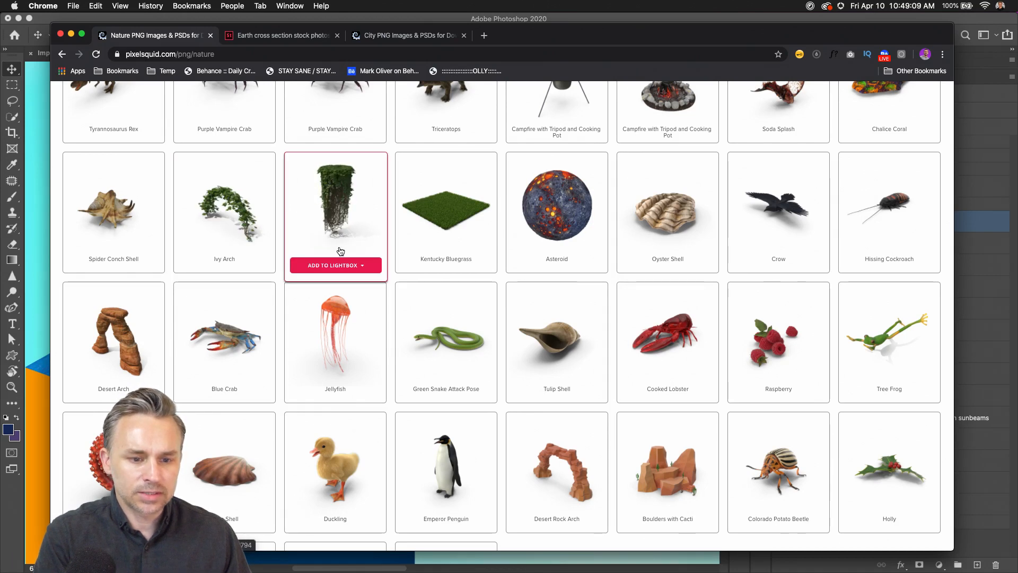
left_click(335, 267)
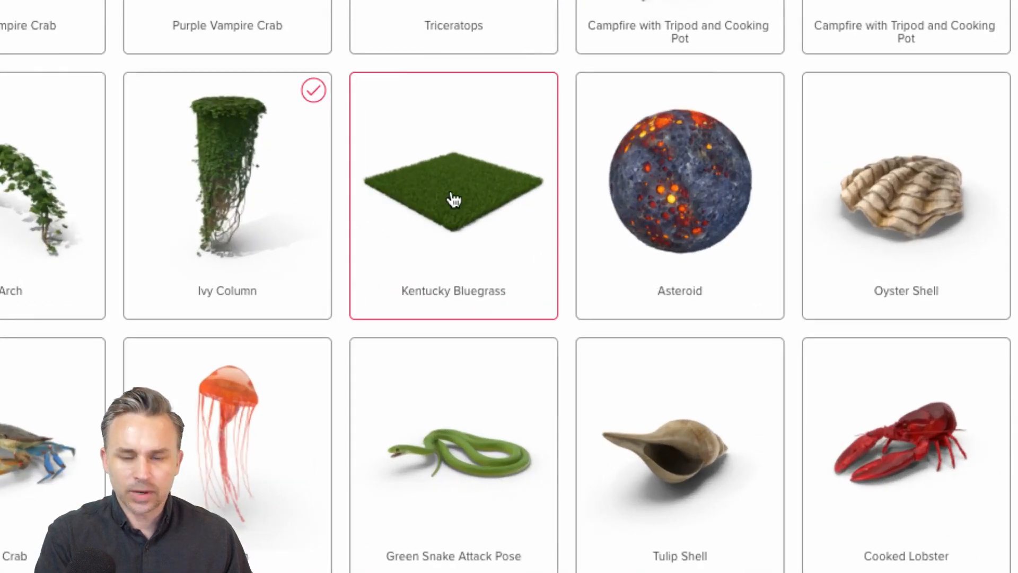
- Preview the Kentucky Bluegrass object, and search the PixelSquid library for "whale"
mouse_move(462, 217)
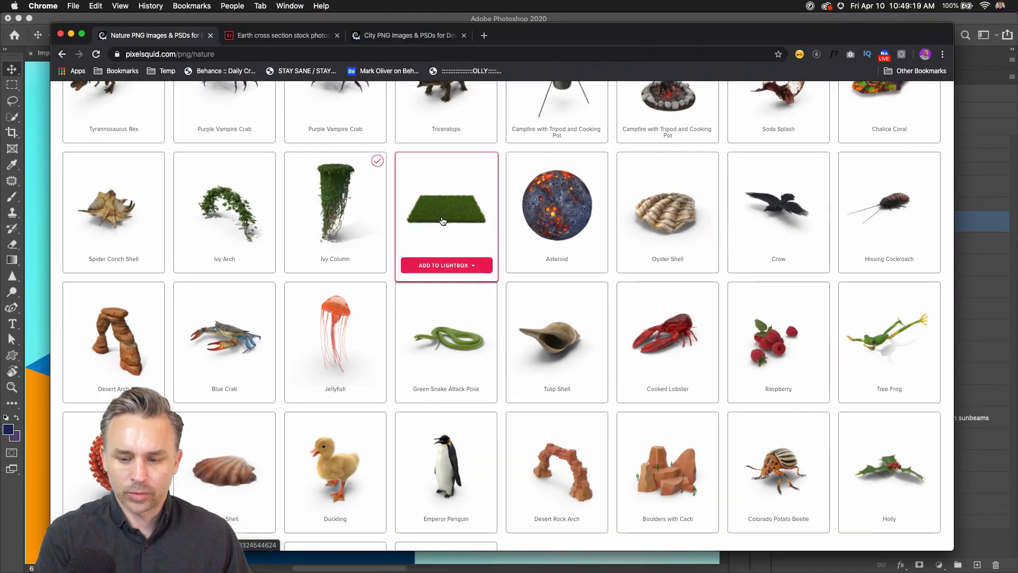
scroll(453, 215, "up", 5)
scroll(418, 212, "up", 10)
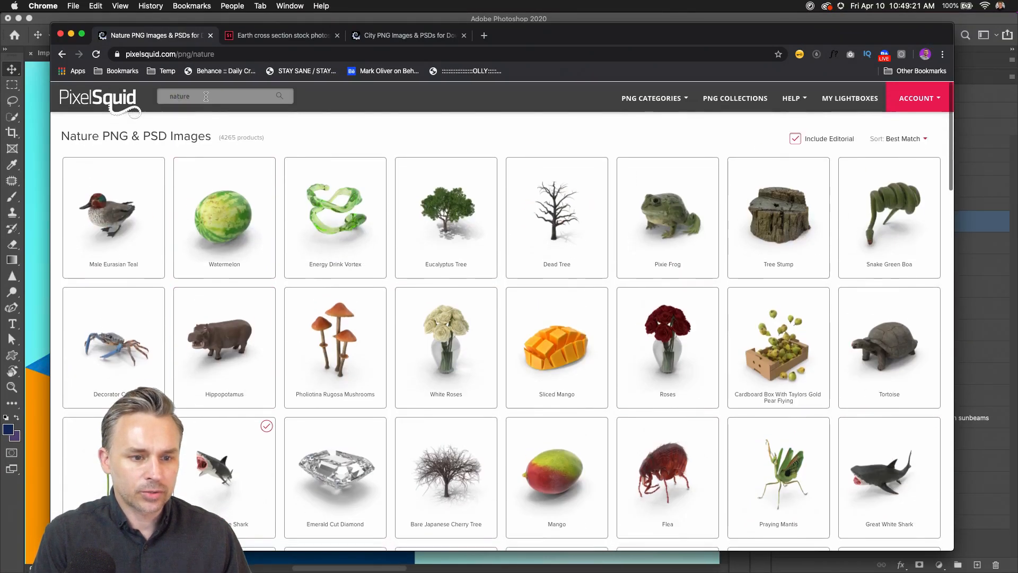
left_click(205, 96)
type("whale")
key("Return")
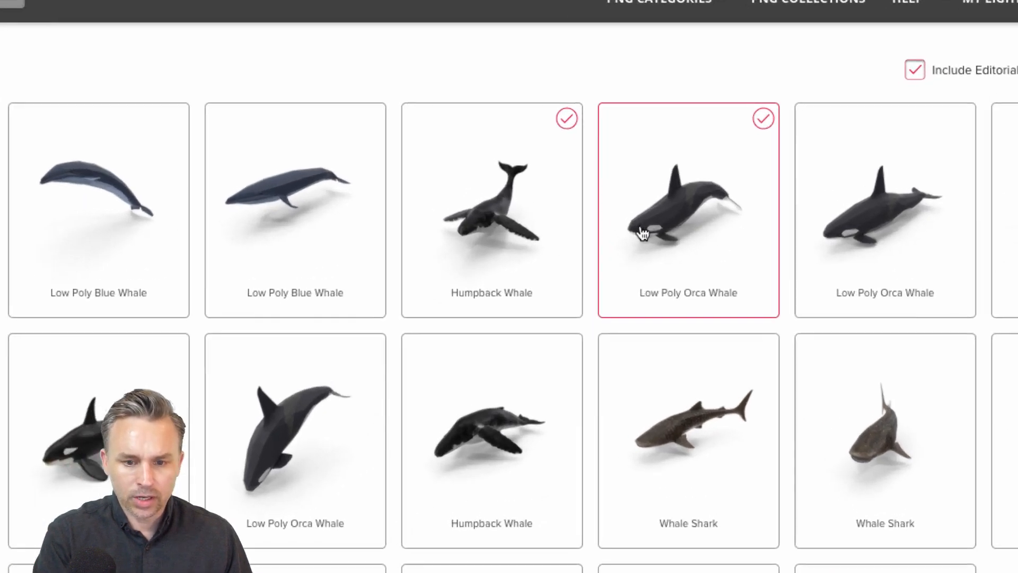
- Preview the saved whales and remove the Humpback Whale and Low Poly Orca Whale from the Photoshop Lightbox
mouse_move(641, 229)
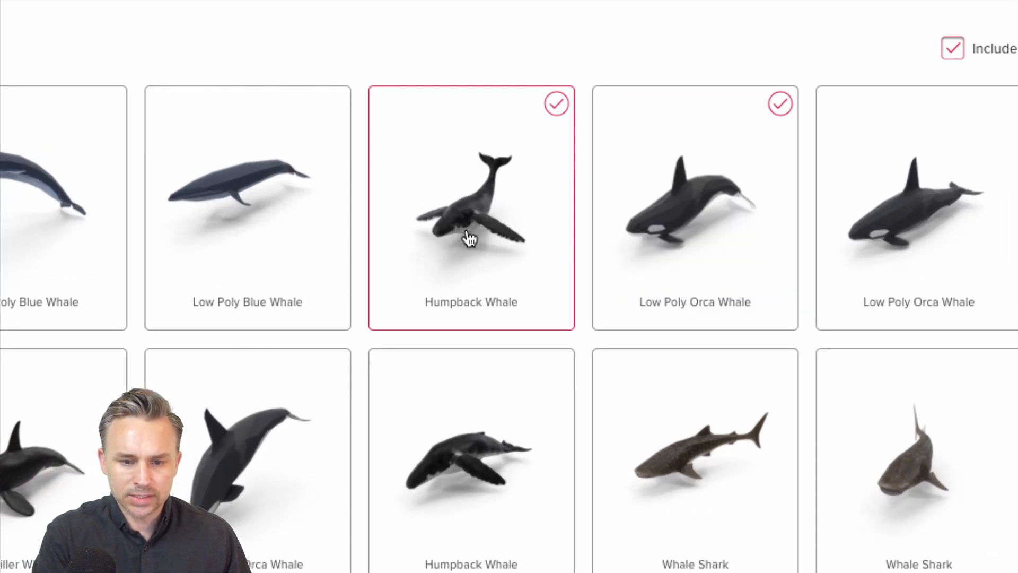
mouse_move(454, 238)
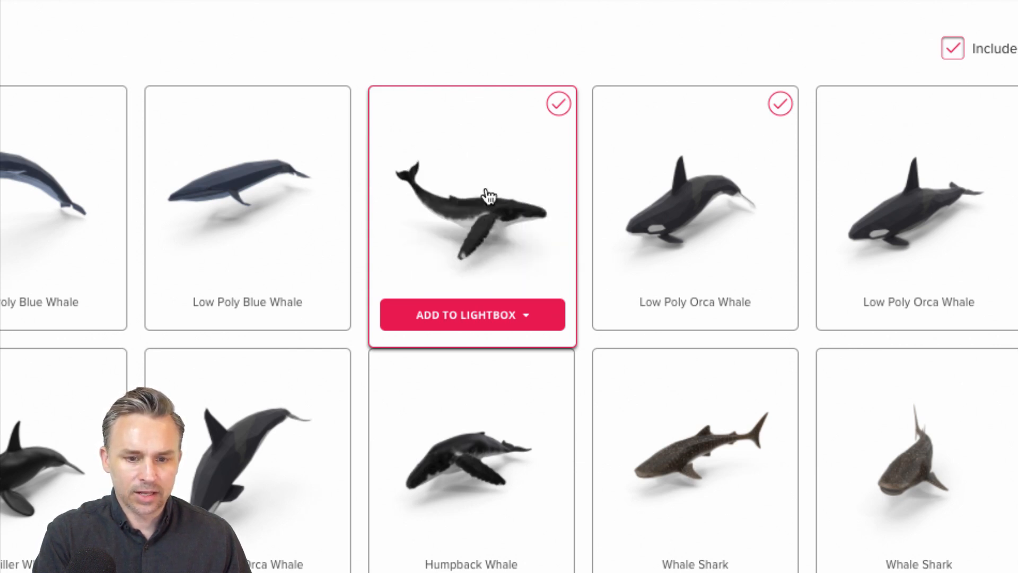
mouse_move(688, 183)
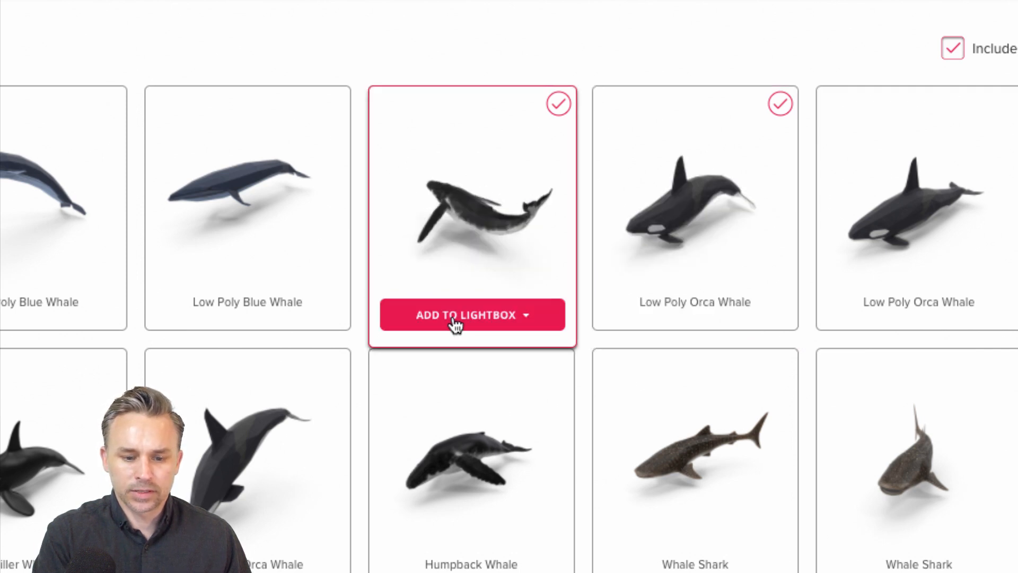
left_click(453, 324)
left_click(438, 392)
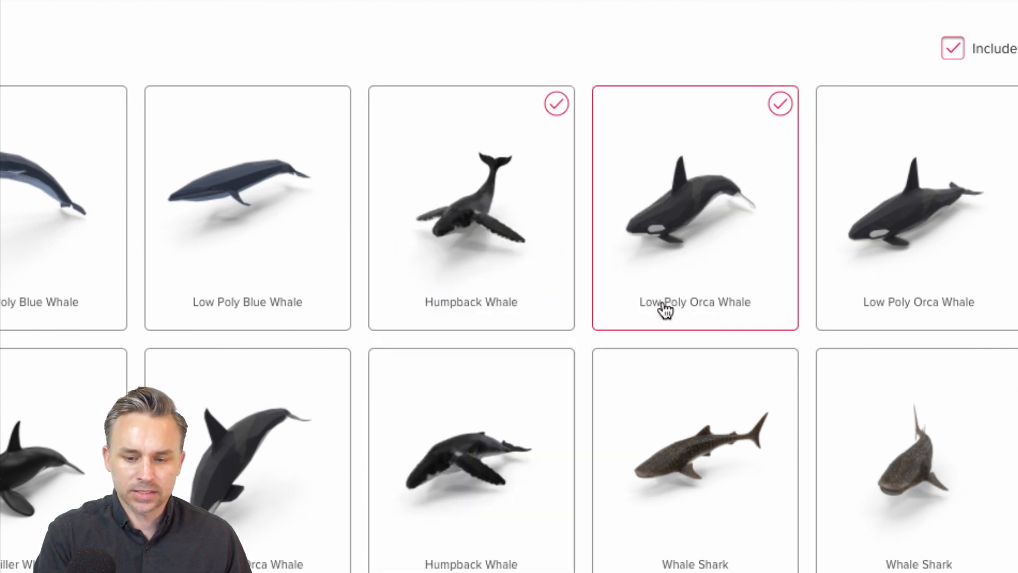
left_click(685, 319)
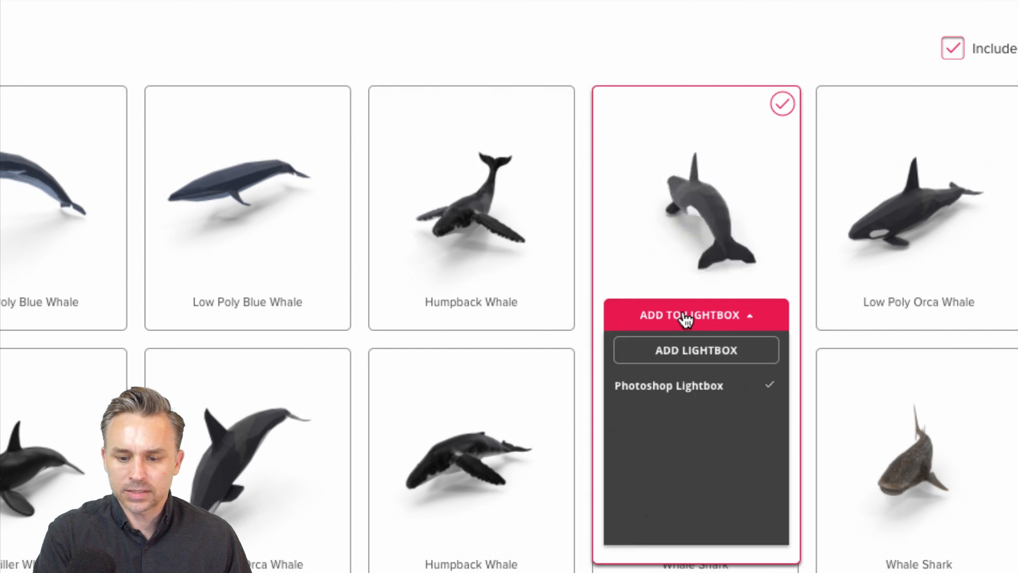
left_click(672, 387)
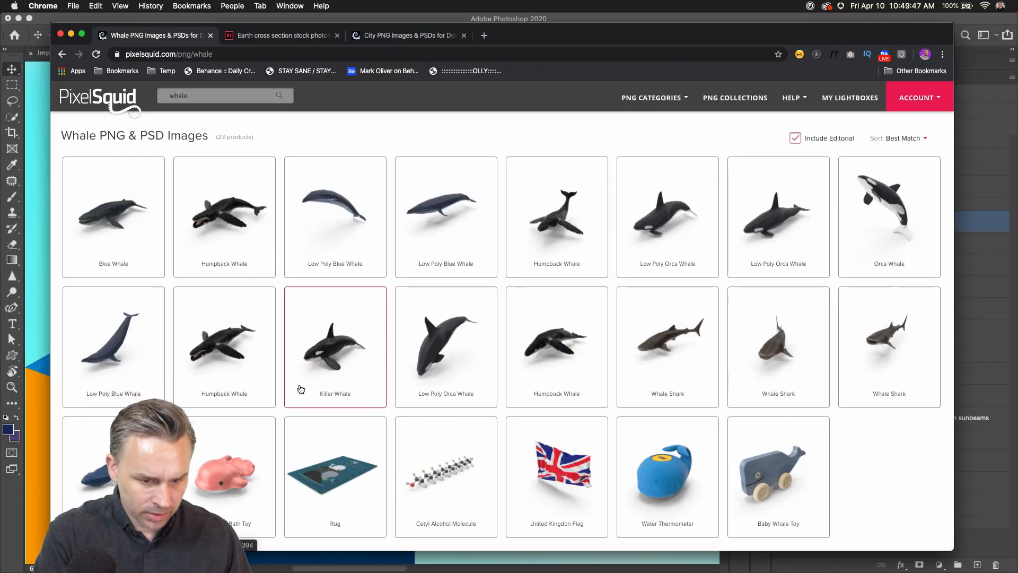
- Add the Killer Whale to the Photoshop Lightbox and rotate its 3D preview on the product page
left_click(328, 400)
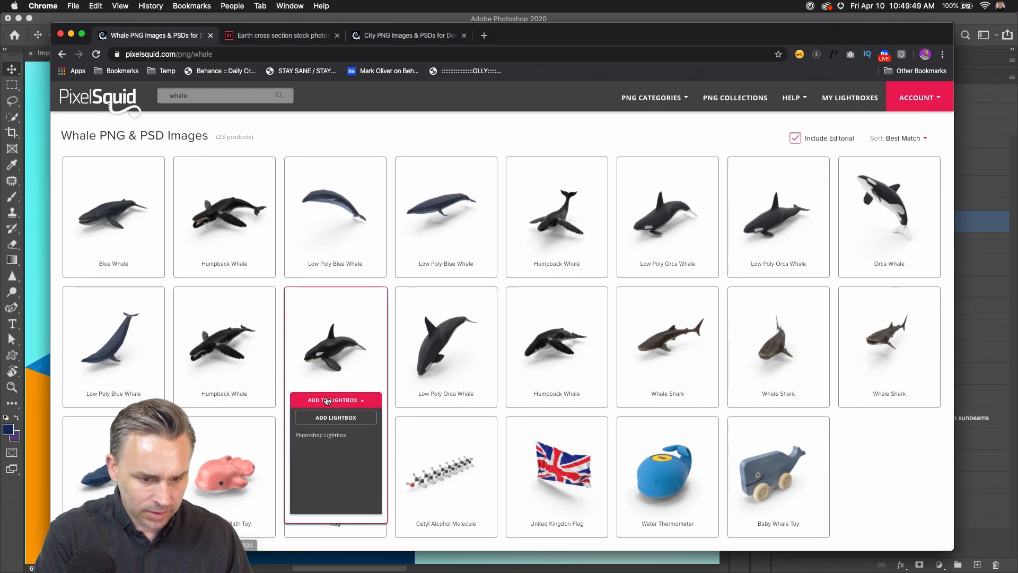
left_click(329, 435)
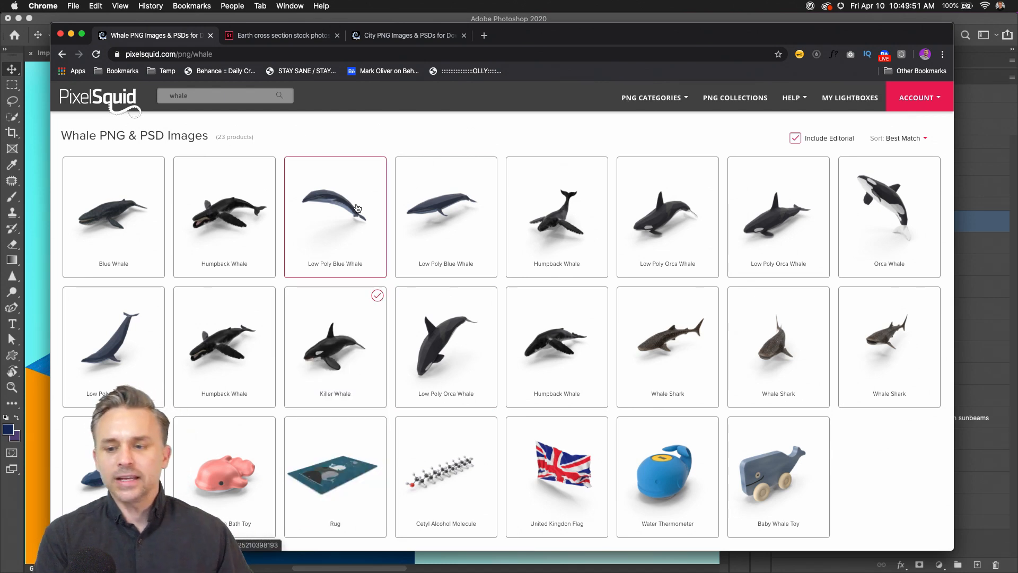
left_click(533, 337)
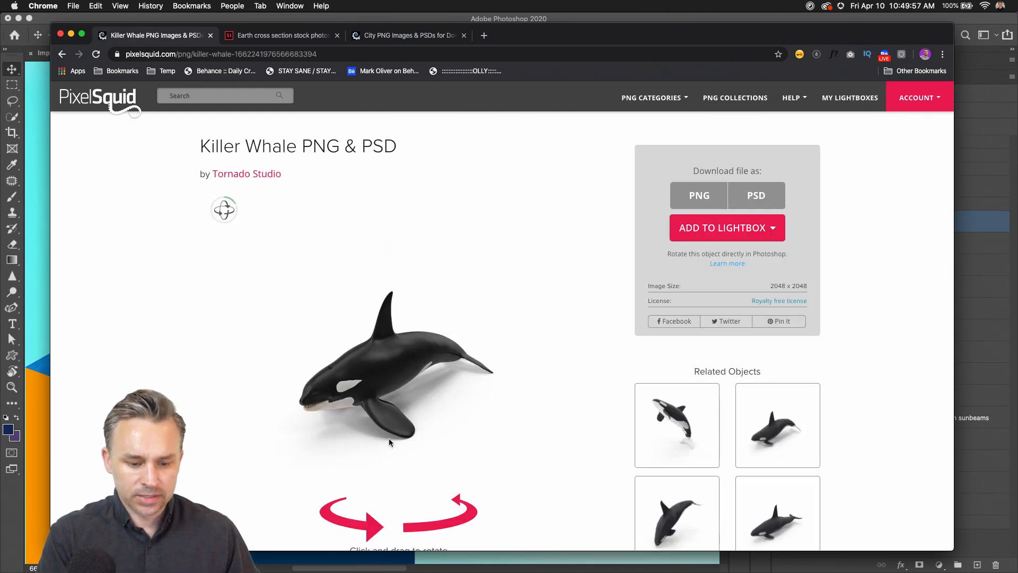
scroll(388, 438, "down", 2)
left_click_drag(386, 332, 432, 360)
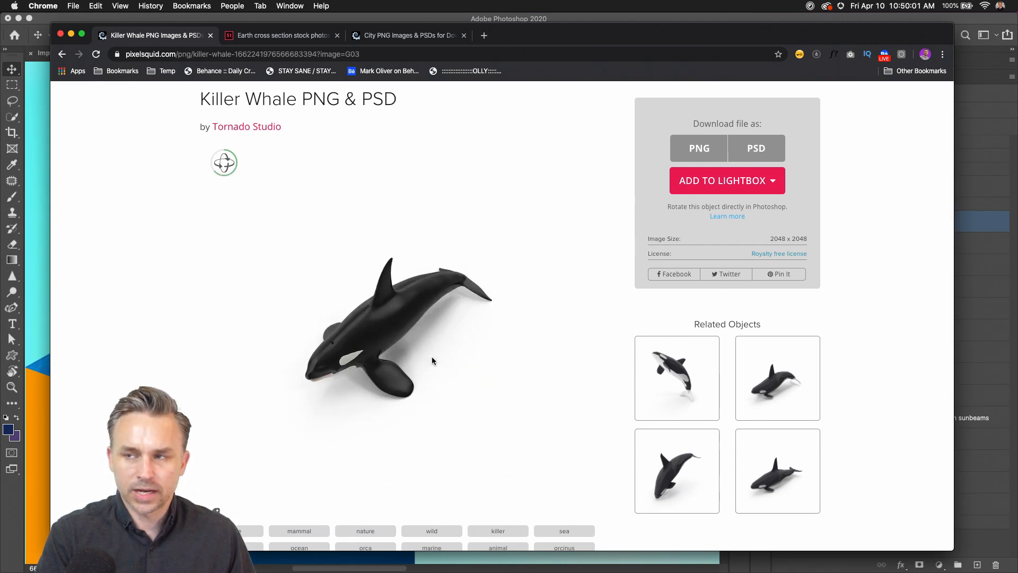
- Switch to Photoshop, open the PixelSquid extension and refresh its object list
left_click(974, 79)
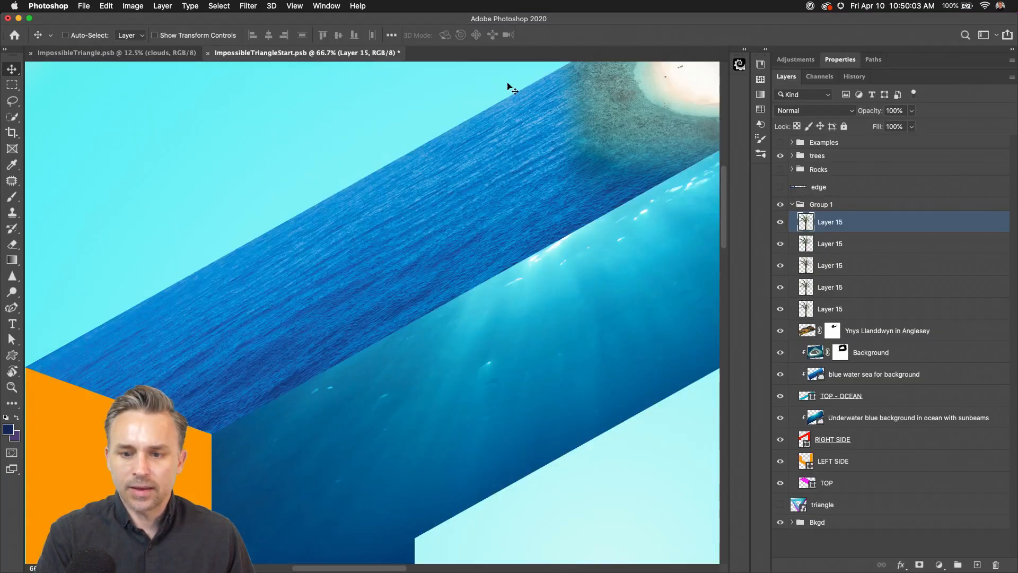
left_click(324, 6)
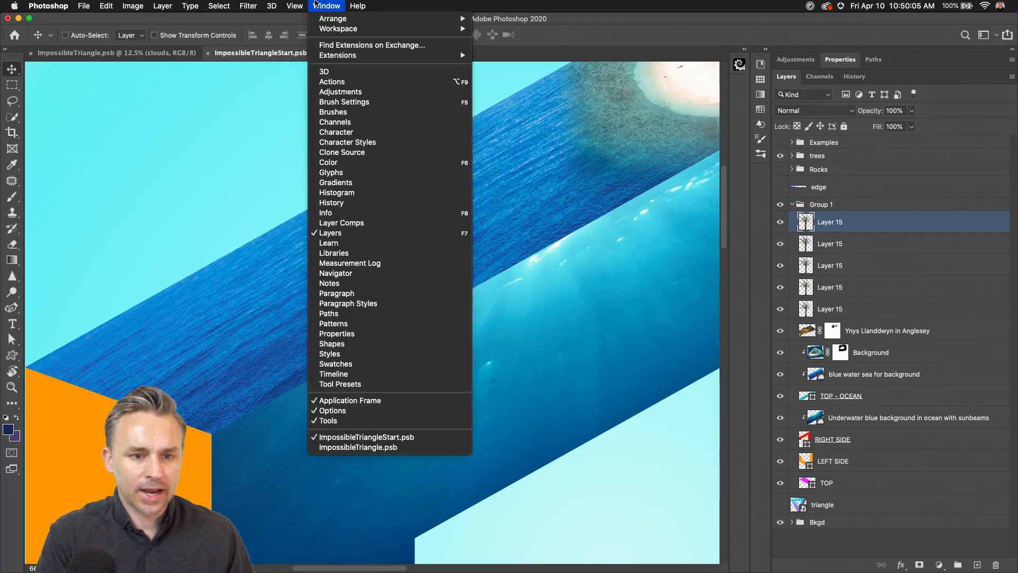
mouse_move(329, 56)
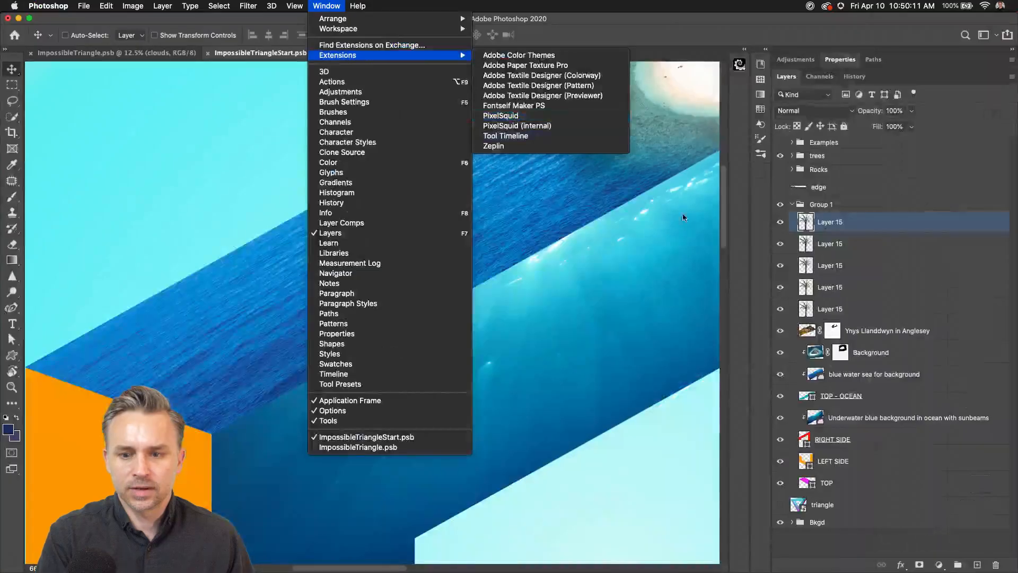
left_click(503, 124)
left_click(744, 51)
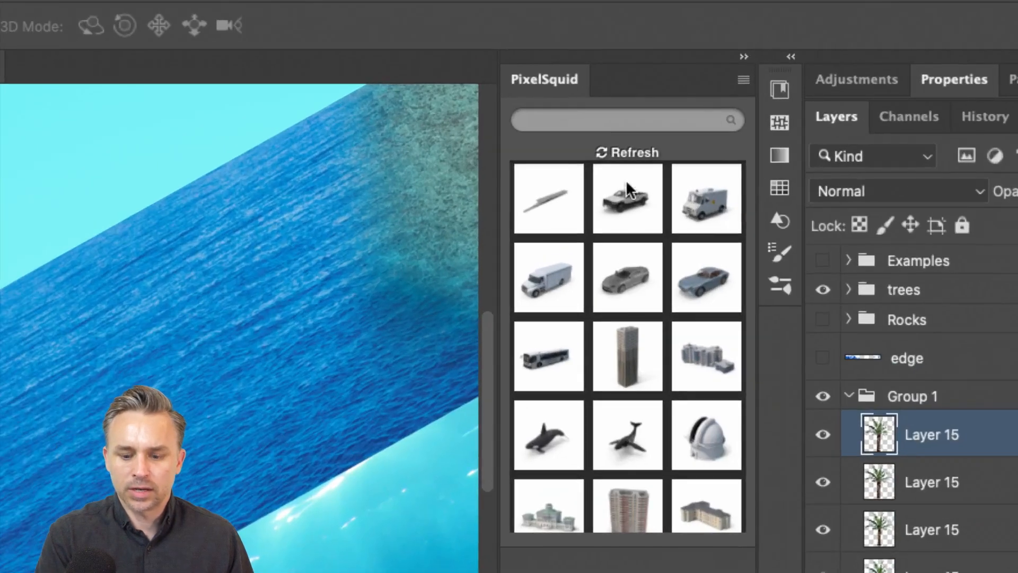
scroll(656, 148, "down", 1)
left_click(615, 155)
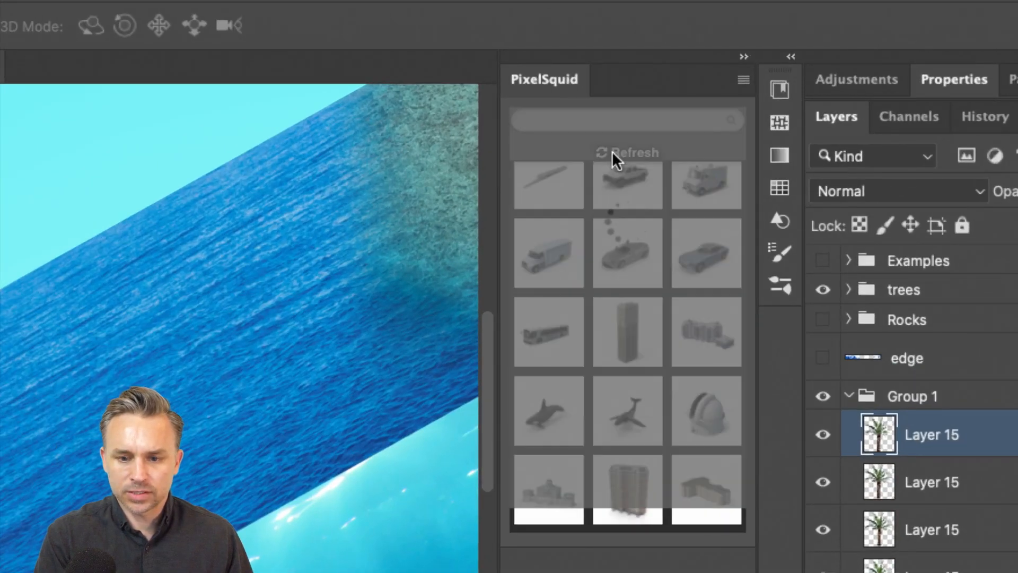
scroll(610, 359, "up", 1)
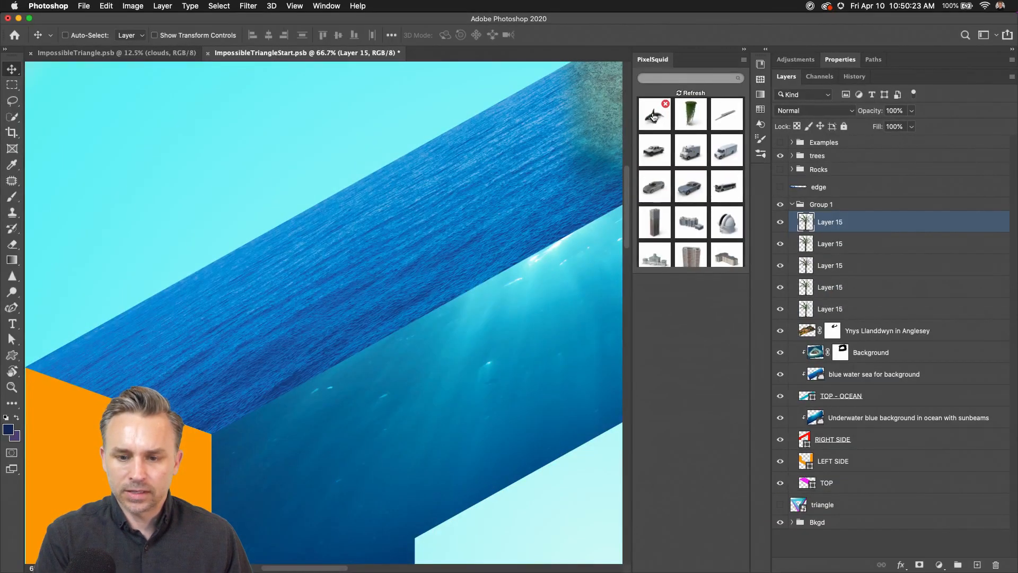
- Insert the Killer Whale object above the palm layers in Group 1, using High resolution
left_click(653, 115)
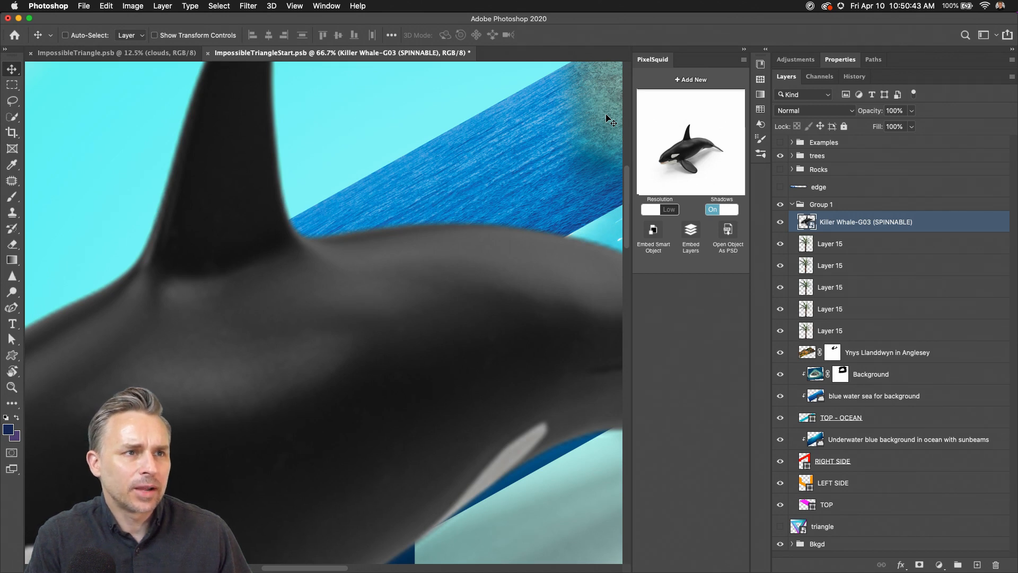
key("super+minus")
key("super+minus")
key("super+minus")
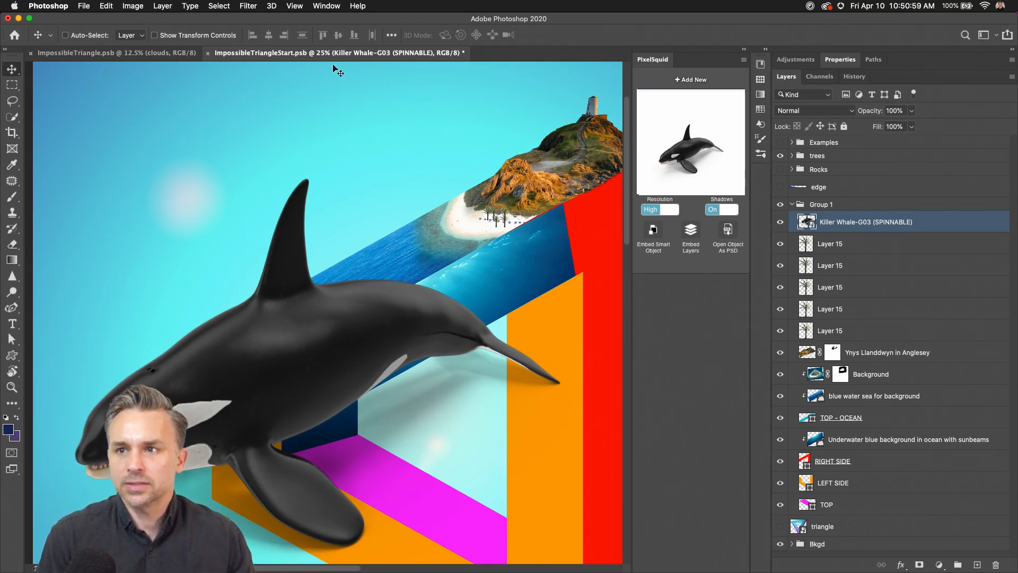
- Scale the killer whale down to less than half its size and position it over the underwater face
key("super+t")
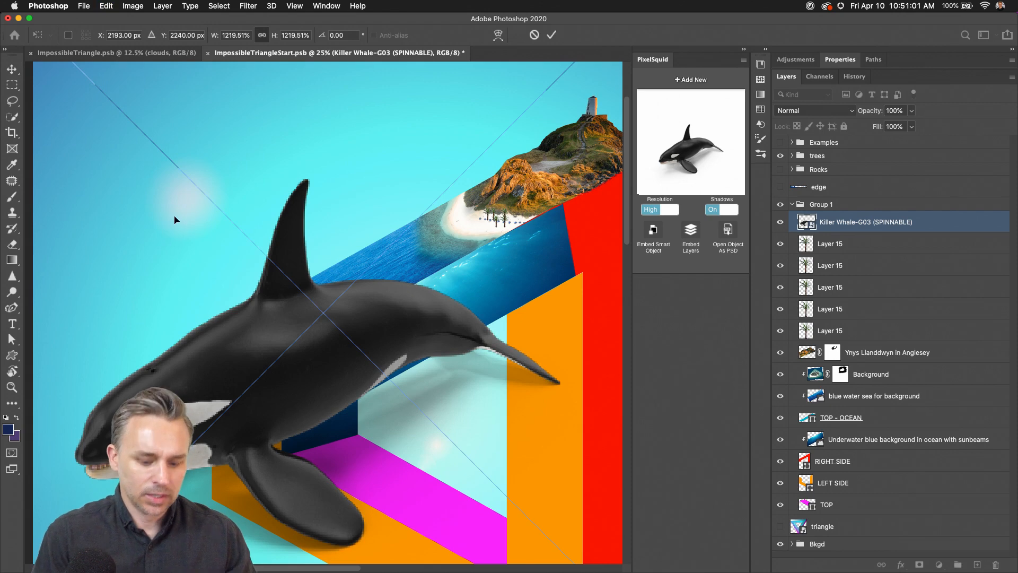
key("super+minus")
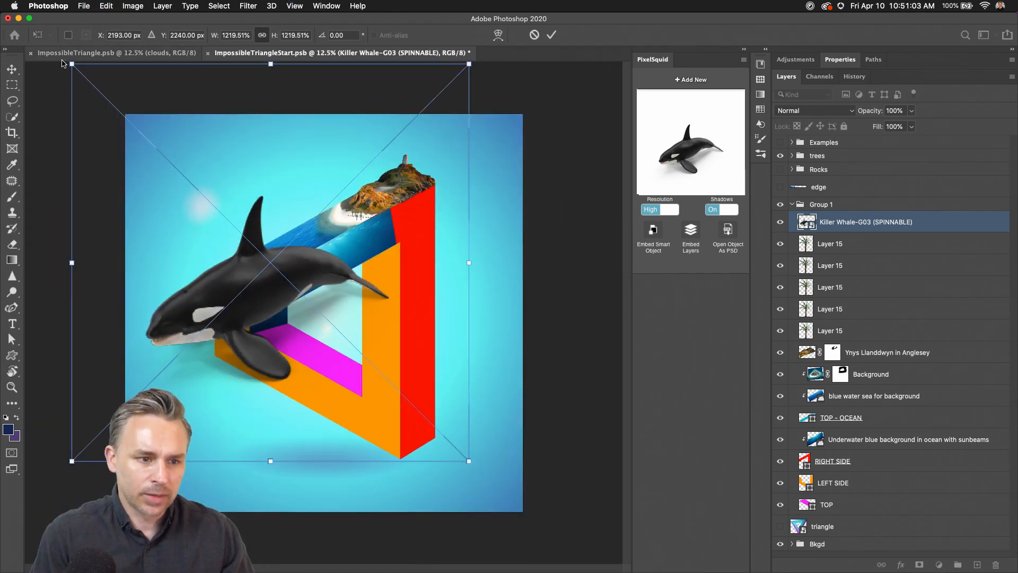
left_click_drag(72, 63, 252, 224)
key("Return")
key("super+plus")
key("super+plus")
key("super+plus")
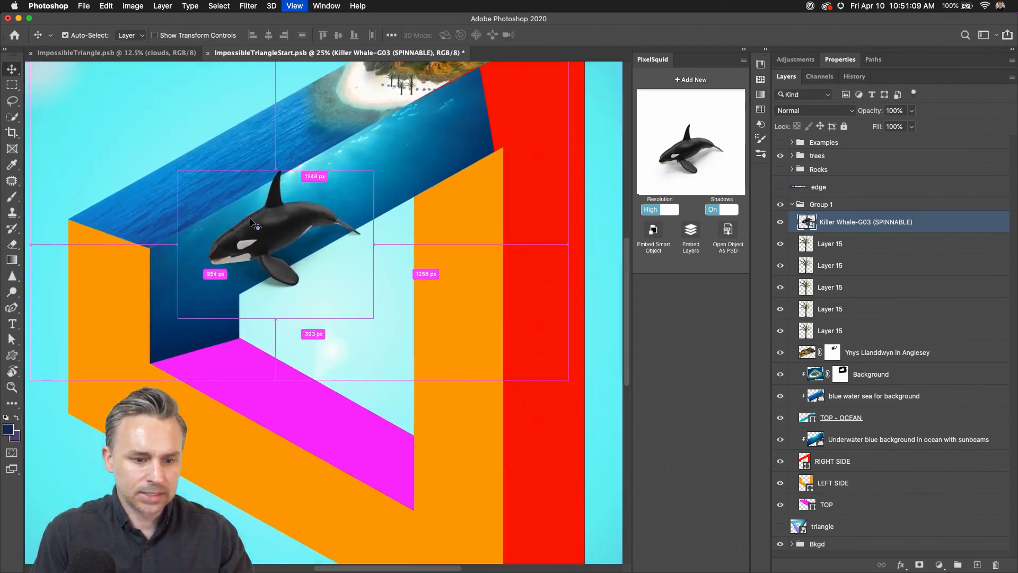
left_click_drag(203, 180, 292, 247)
left_click_drag(412, 262, 376, 256)
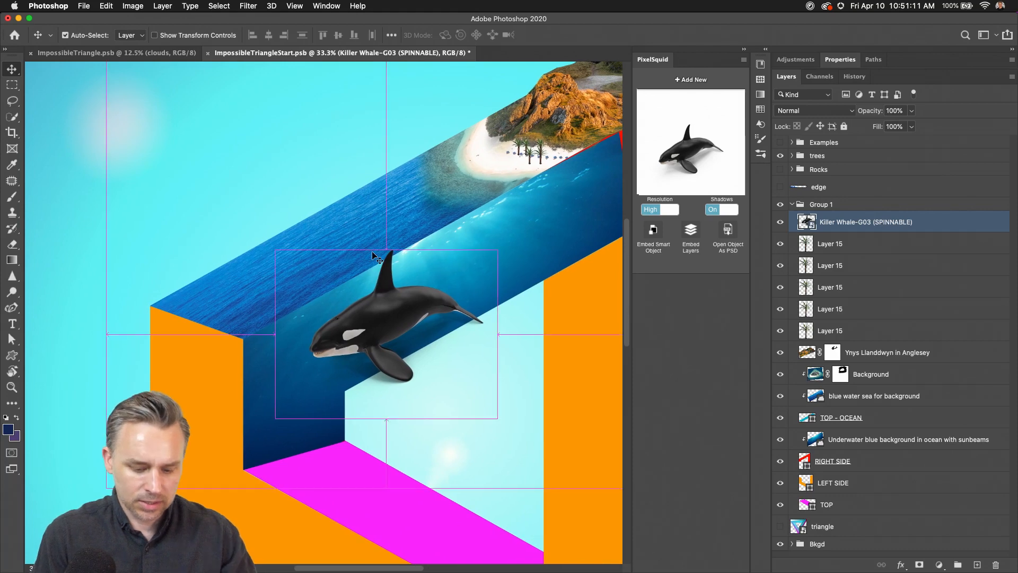
- Reposition the killer whale on the underwater face, turn its shadow off and spin it to a steeper, more front-on angle
key("super+plus")
left_click_drag(329, 185, 260, 180)
left_click_drag(329, 335, 286, 297)
left_click_drag(679, 155, 685, 160)
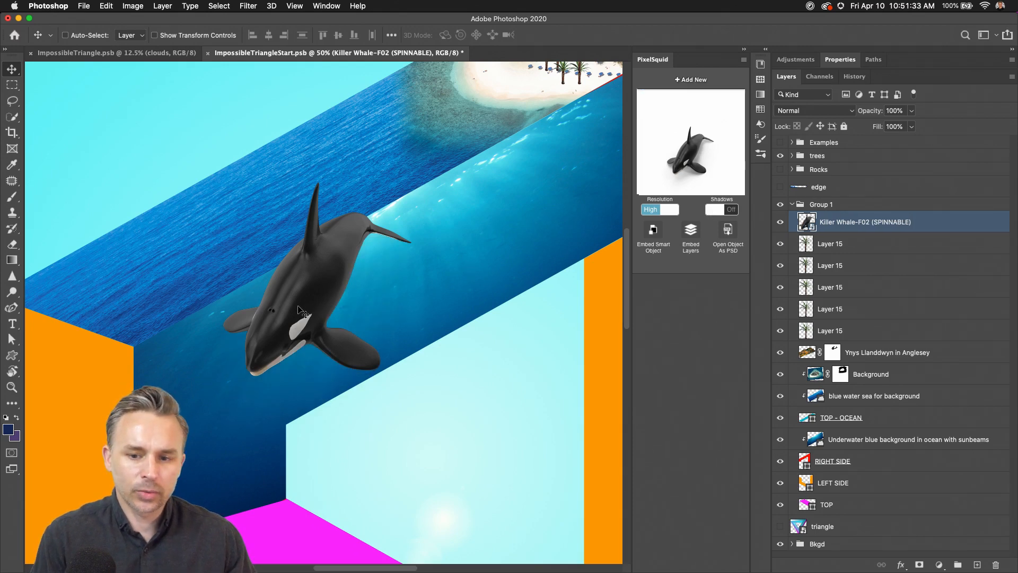
- Move the killer whale to the underwater face's left end and place its layer directly beneath TOP - OCEAN, keeping the Normal blend mode
left_click_drag(307, 303, 227, 331)
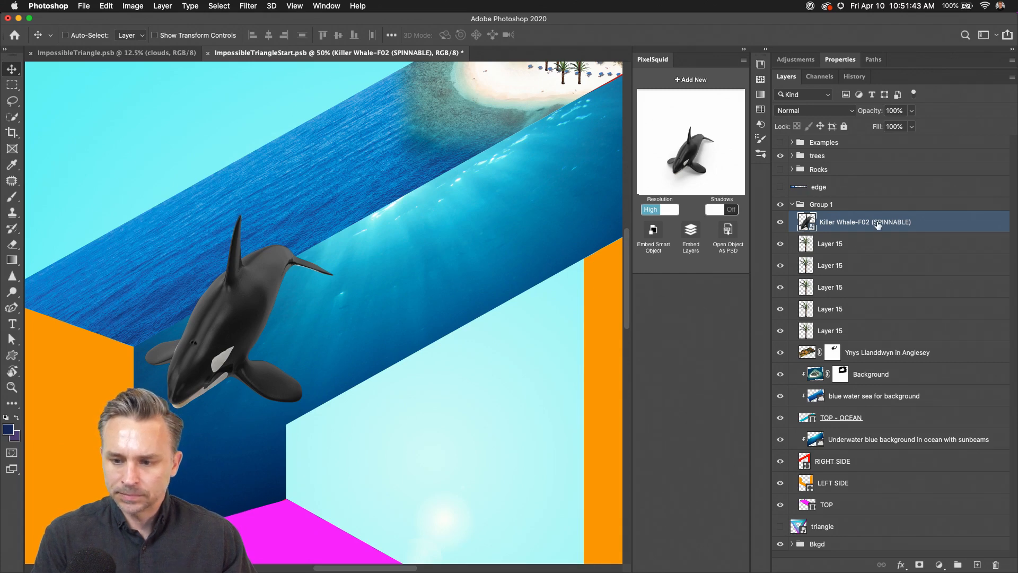
left_click_drag(877, 225, 904, 430)
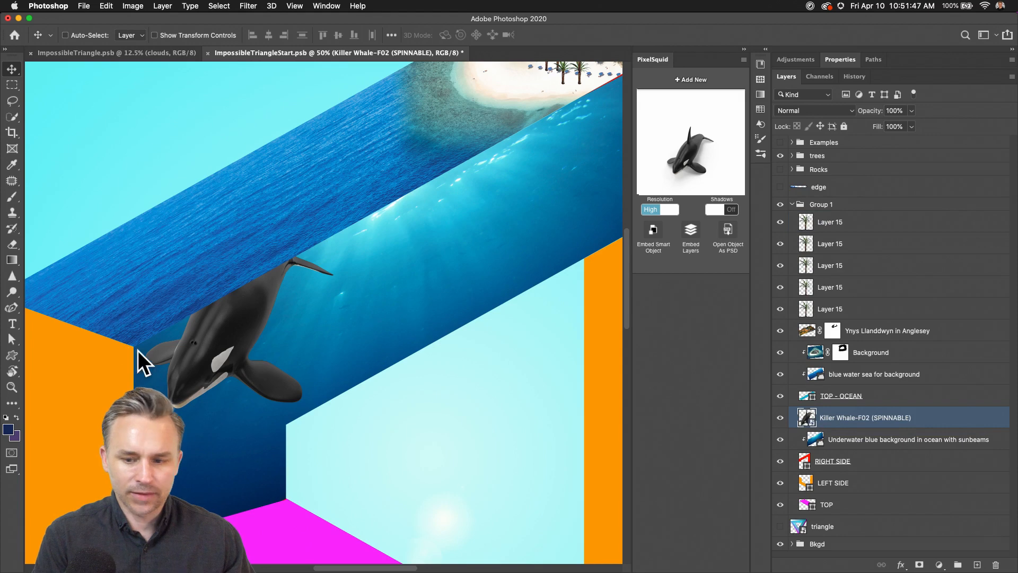
left_click(801, 109)
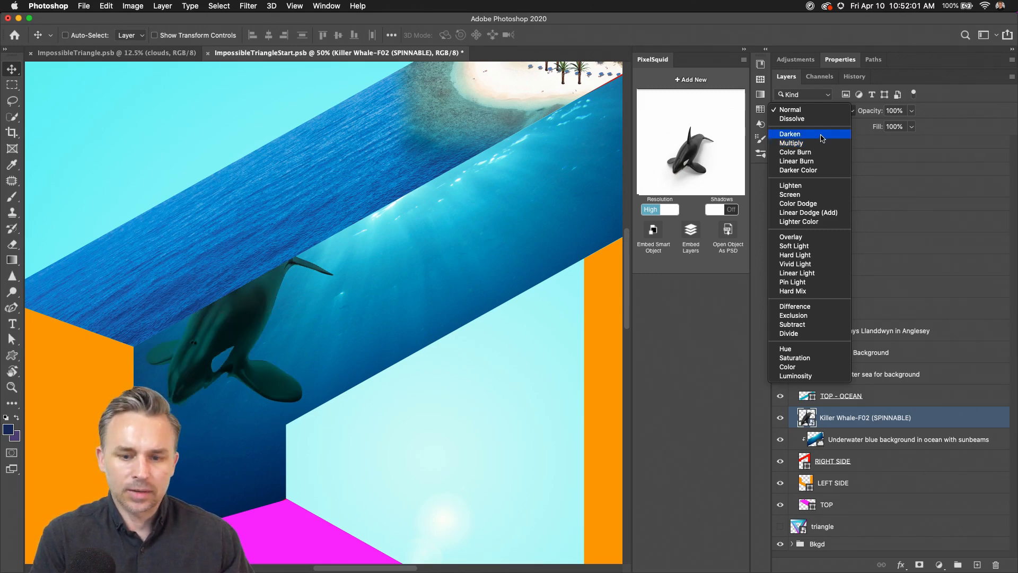
left_click(790, 109)
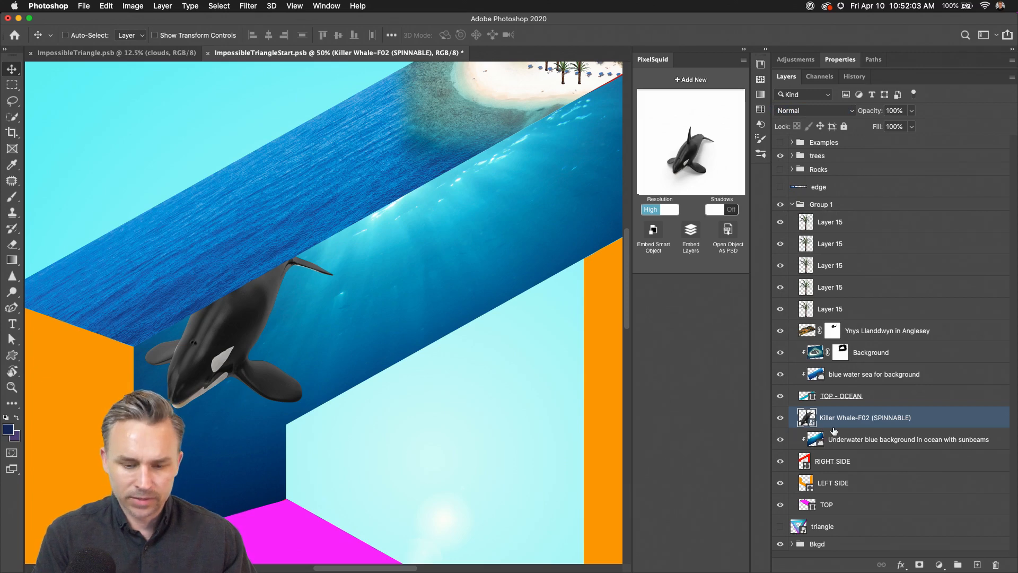
- Duplicate the Underwater blue background layer, place the copy directly above the Killer Whale layer and clip it to the whale
left_click(872, 439)
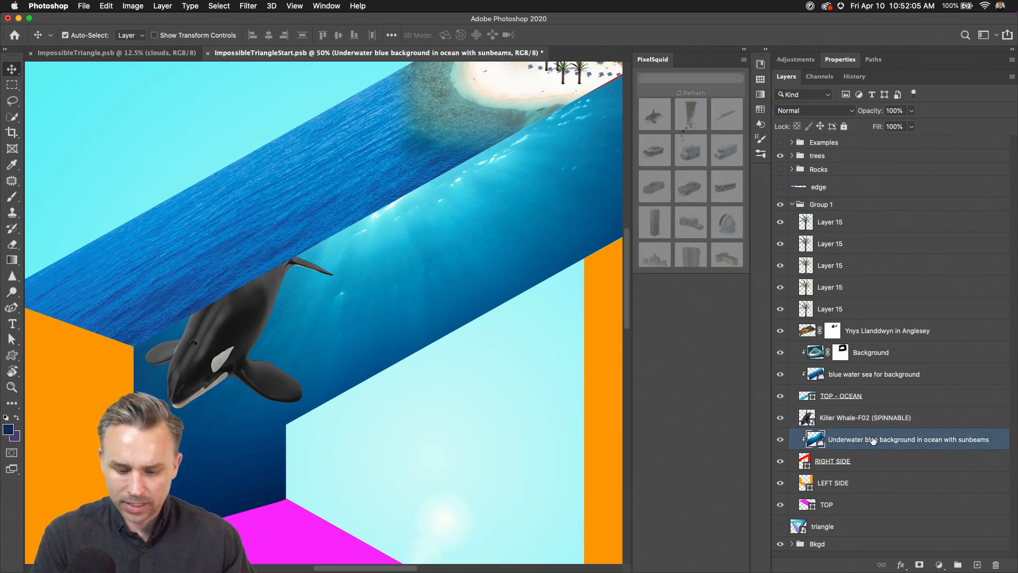
key("super+j")
left_click_drag(871, 447, 872, 424)
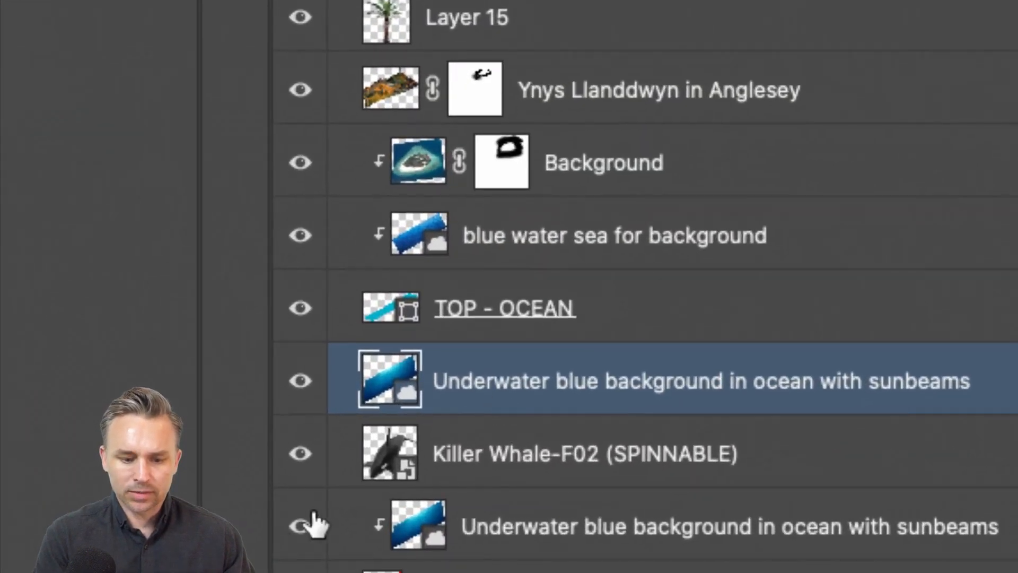
left_click(408, 464)
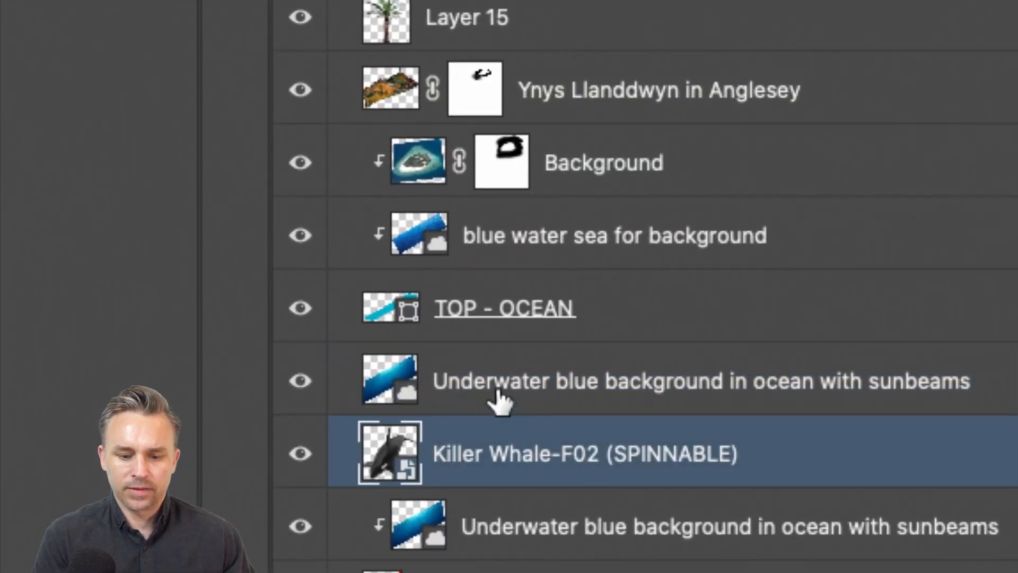
left_click(494, 402)
left_click(525, 412, "alt")
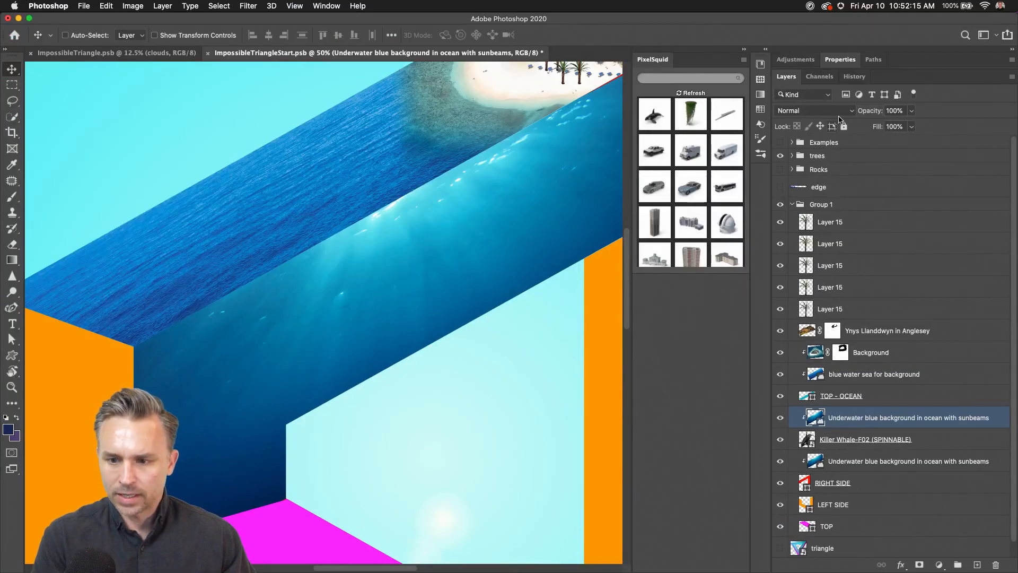
- Set the clipped underwater copy's blend mode to Overlay and inspect its effect on the killer whale at 100% zoom
left_click(780, 419)
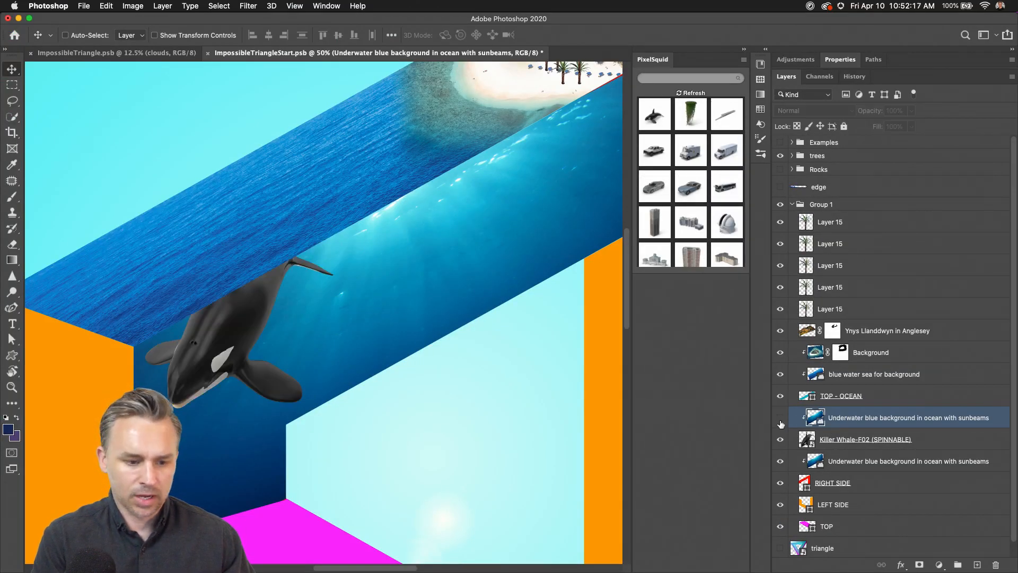
left_click(779, 419)
left_click(814, 111)
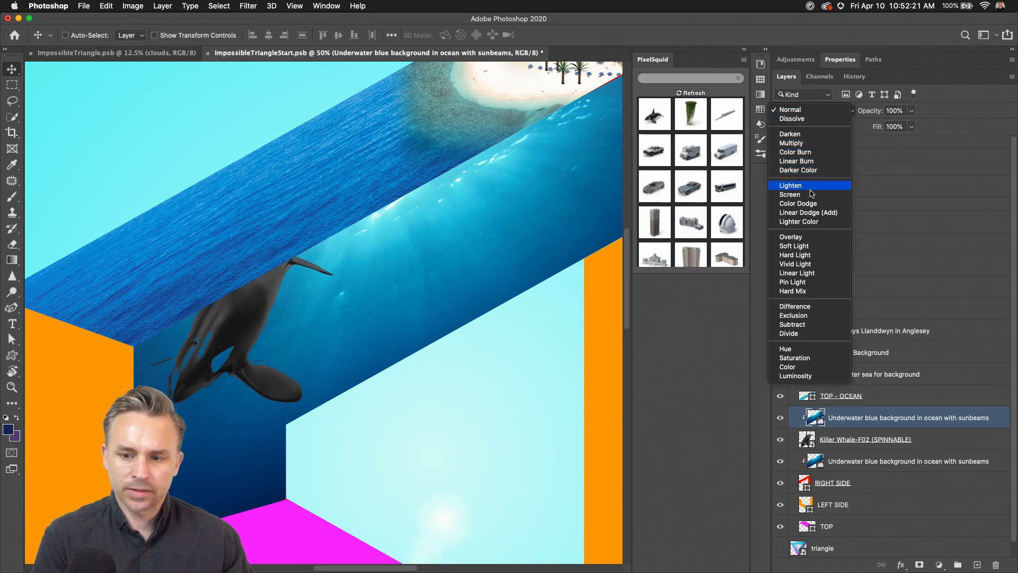
left_click(806, 240)
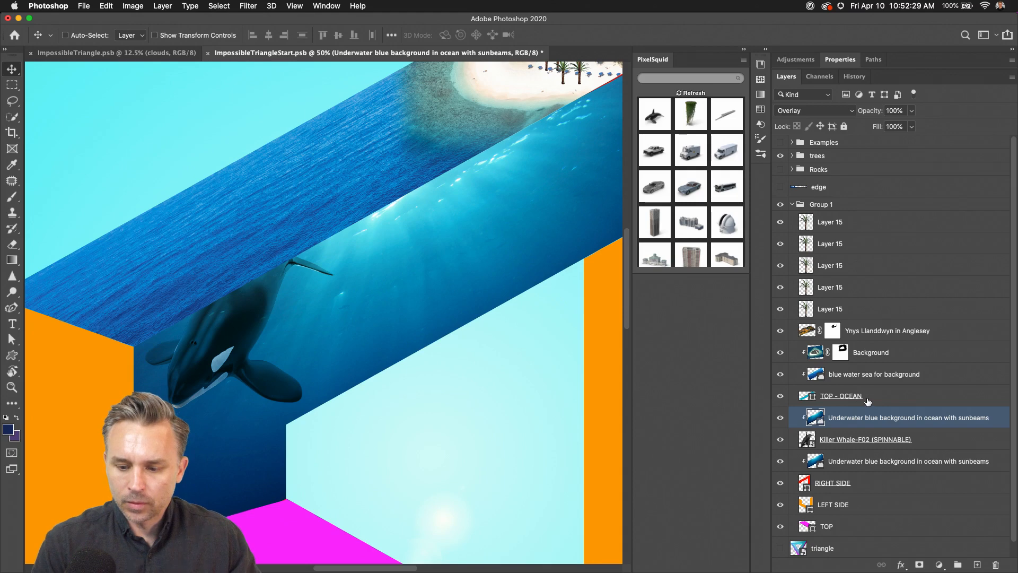
left_click(780, 419)
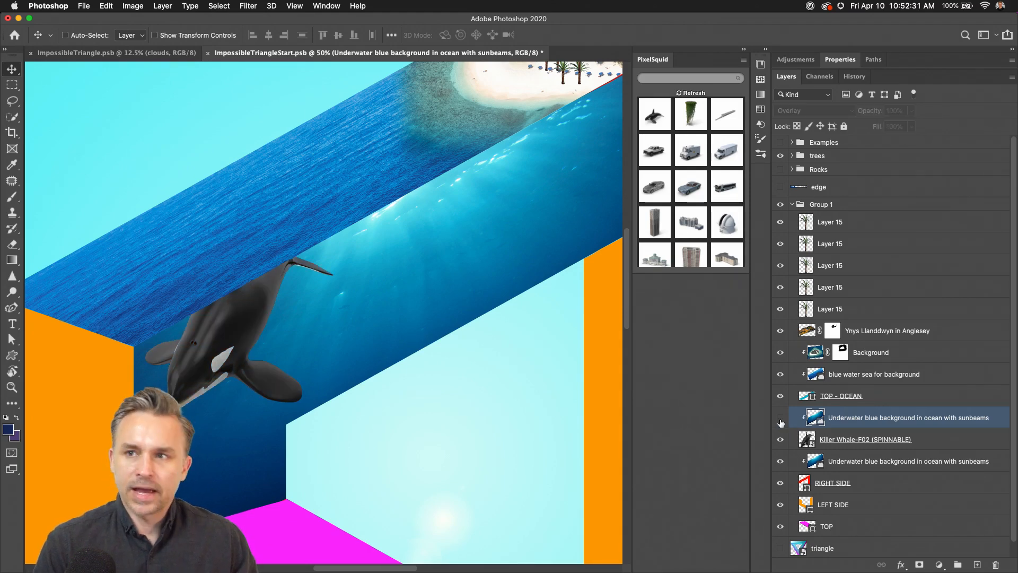
left_click(779, 420)
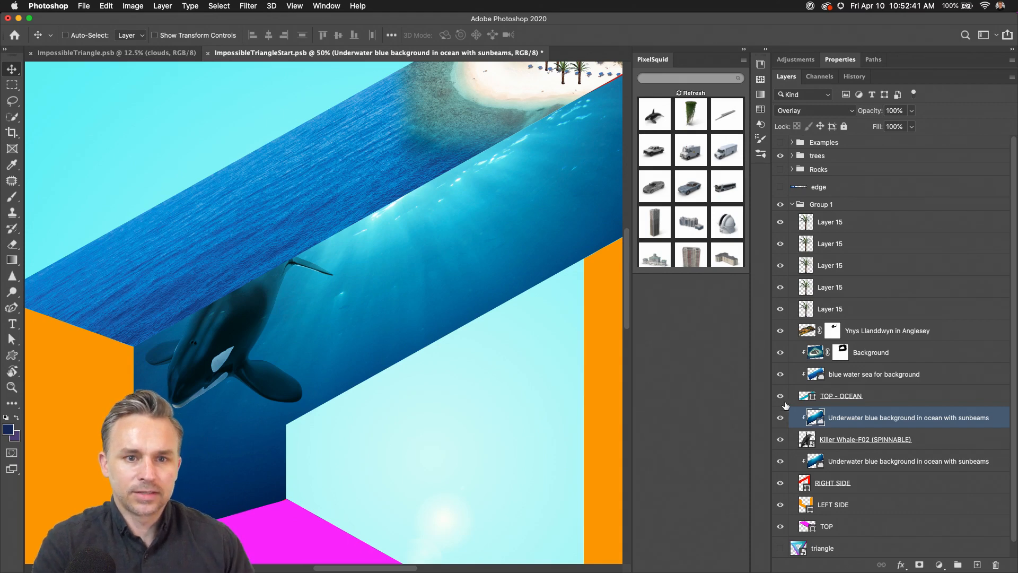
left_click(930, 441)
key("super+1")
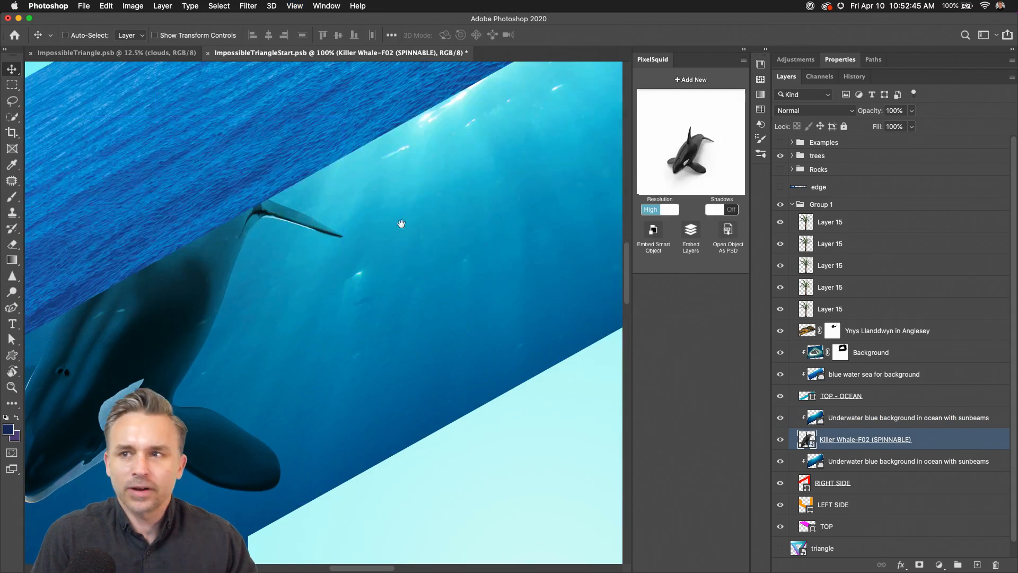
left_click_drag(401, 224, 552, 205)
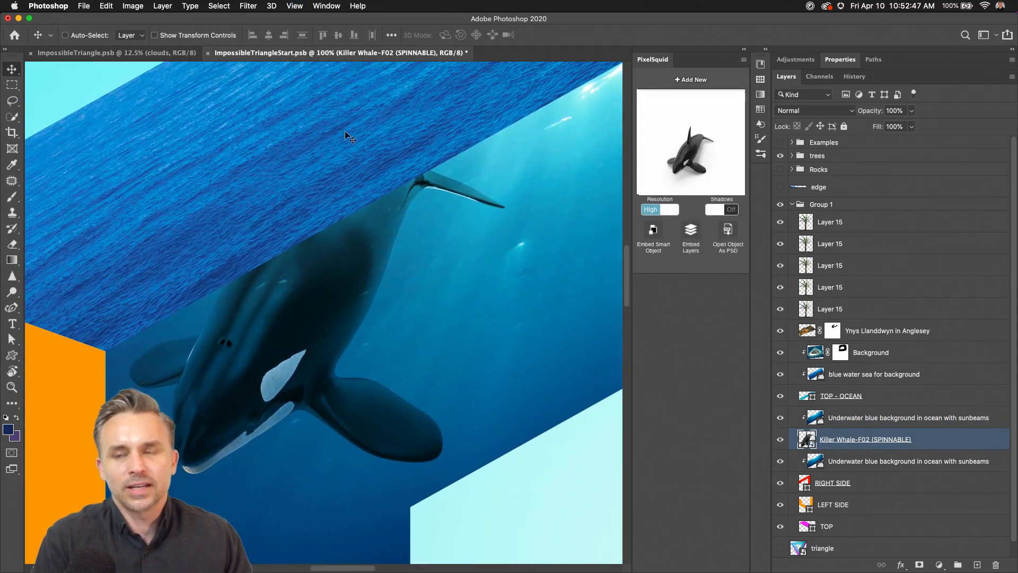
- Return to the PixelSquid object list, refresh it and look through the available objects
left_click(686, 80)
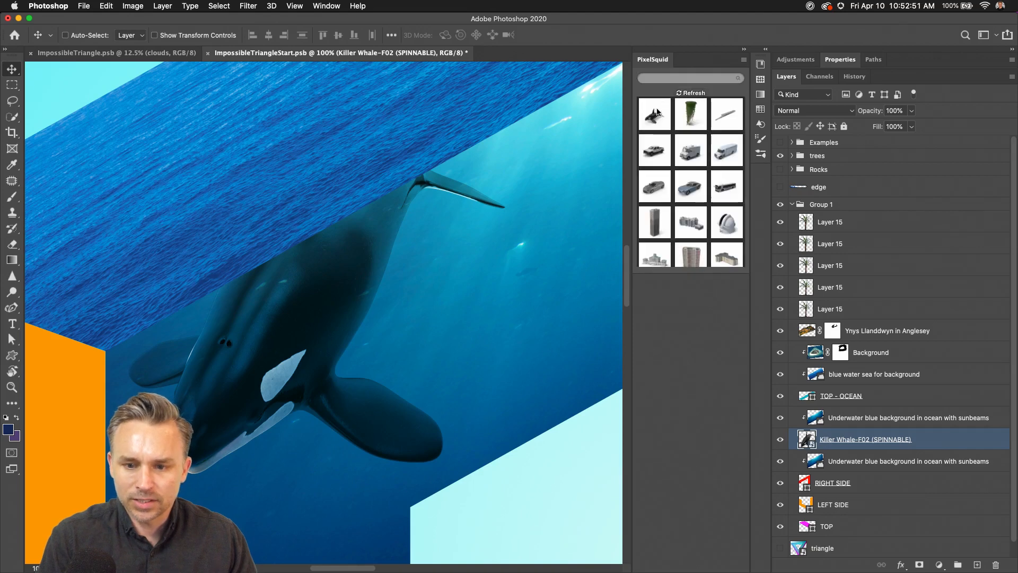
scroll(681, 244, "down", 2)
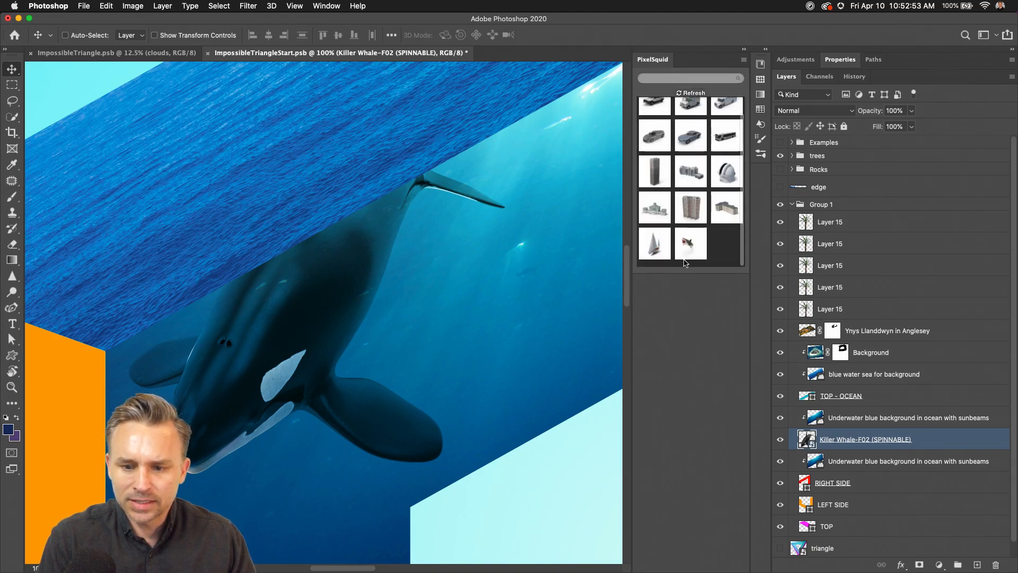
left_click(689, 93)
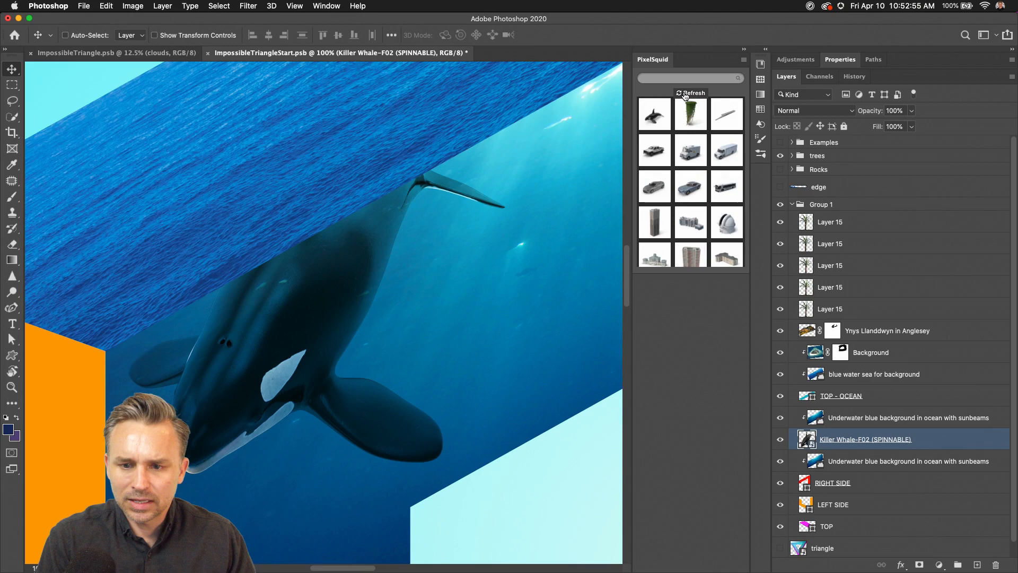
scroll(691, 181, "down", 2)
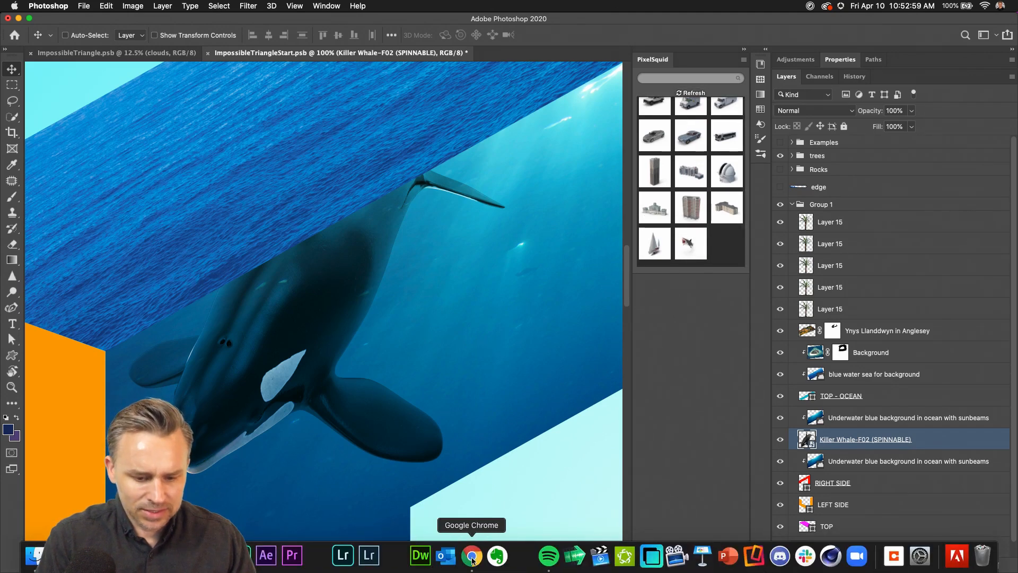
- Switch to the PixelSquid whale results in Chrome and remove the ticked Humpback Whale from the Photoshop Lightbox
left_click(463, 554)
left_click(61, 54)
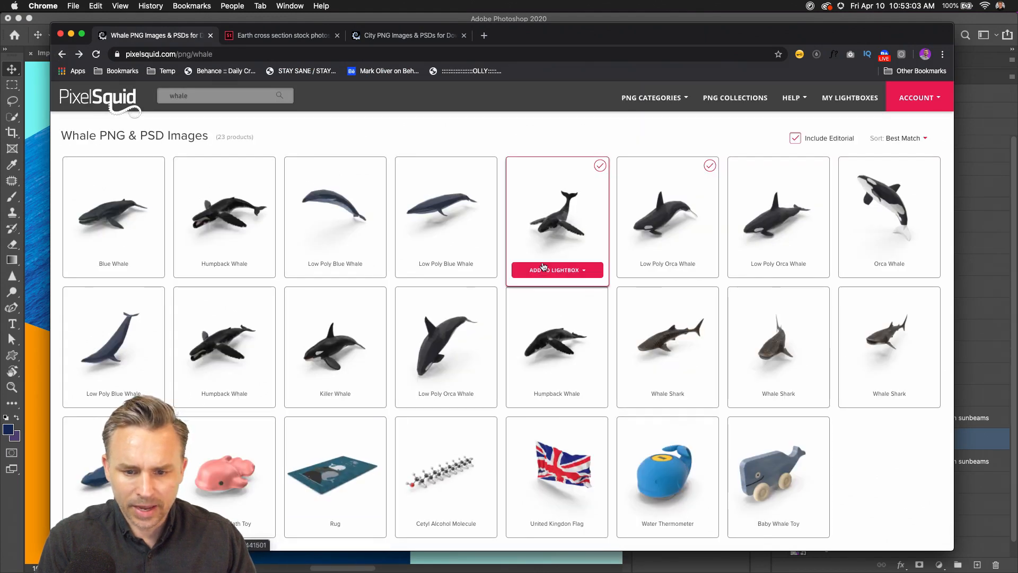
left_click(554, 270)
left_click(536, 305)
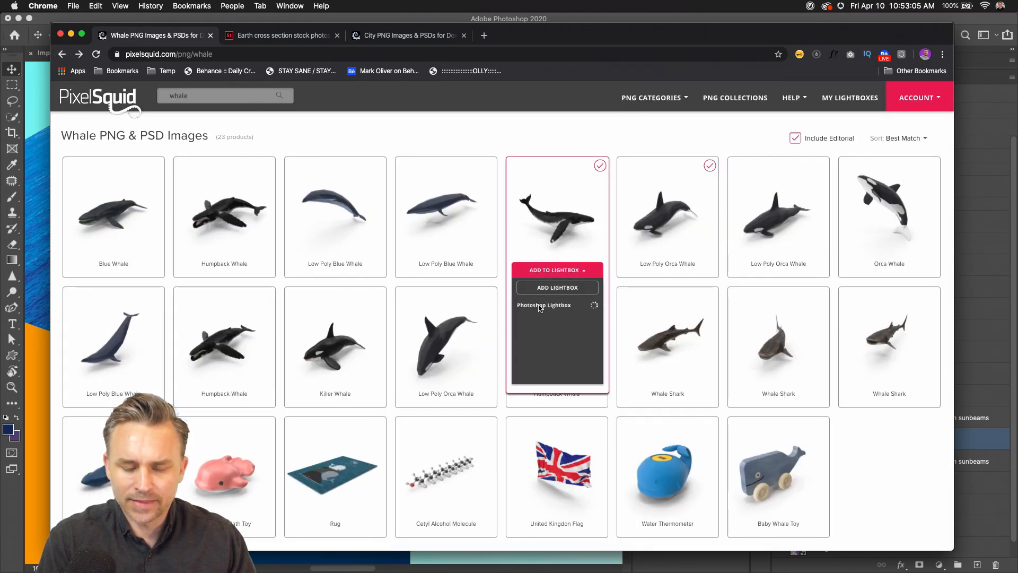
- Search PixelSquid for sailboat, remove the Sailing Yacht from the lightbox and look through the remaining results
triple_click(209, 95)
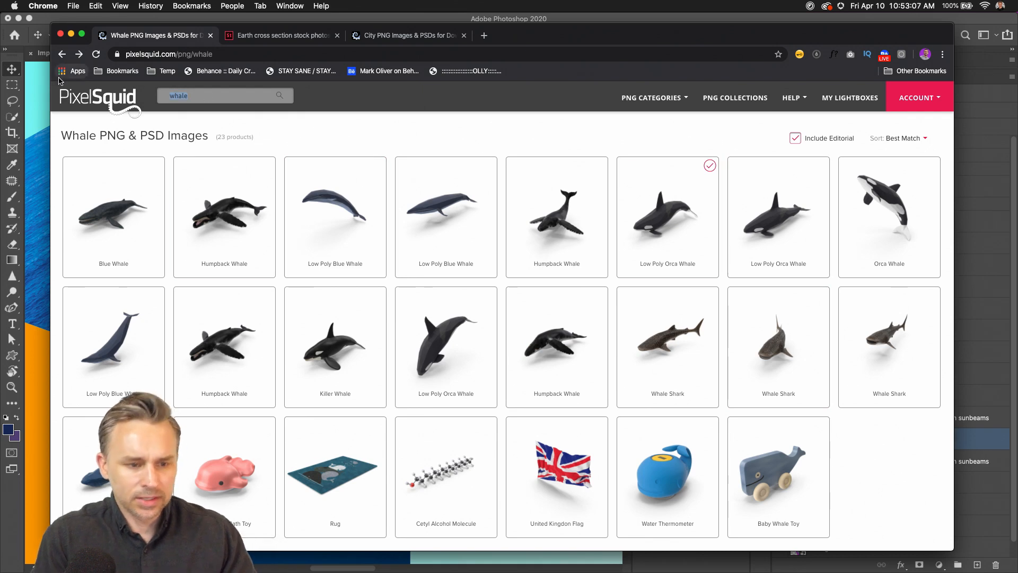
type("sailboat")
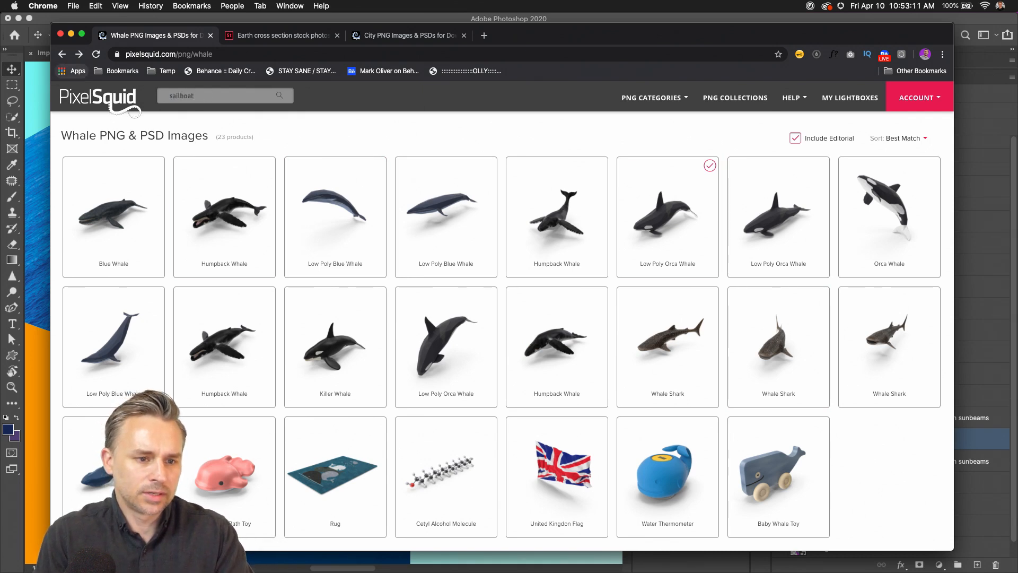
key("Return")
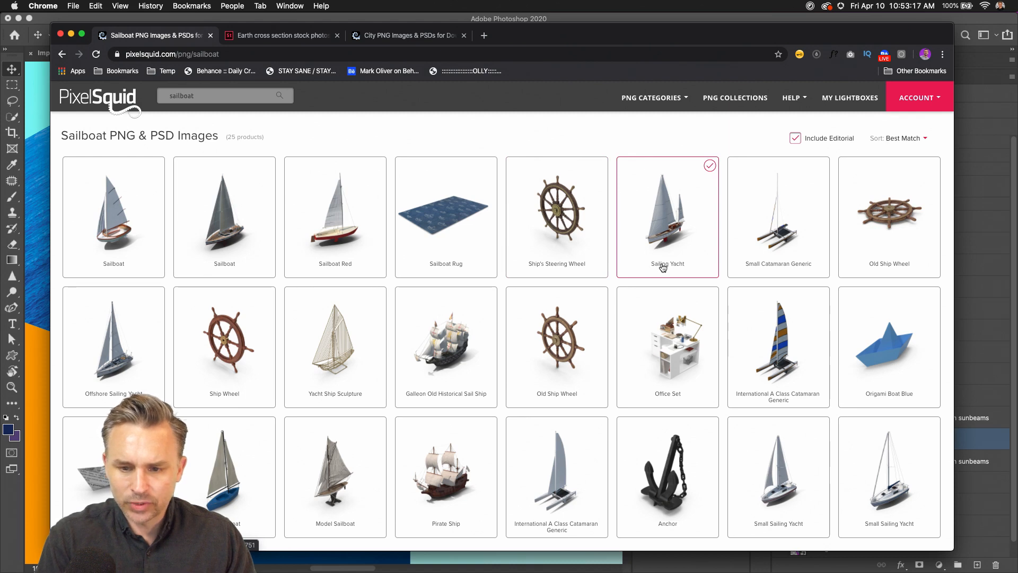
mouse_move(662, 267)
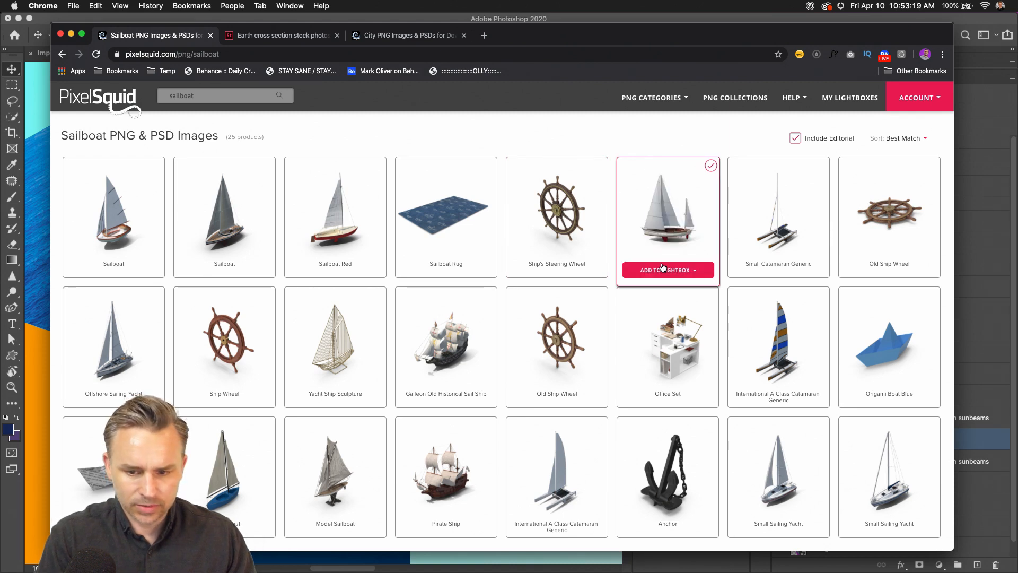
left_click(664, 271)
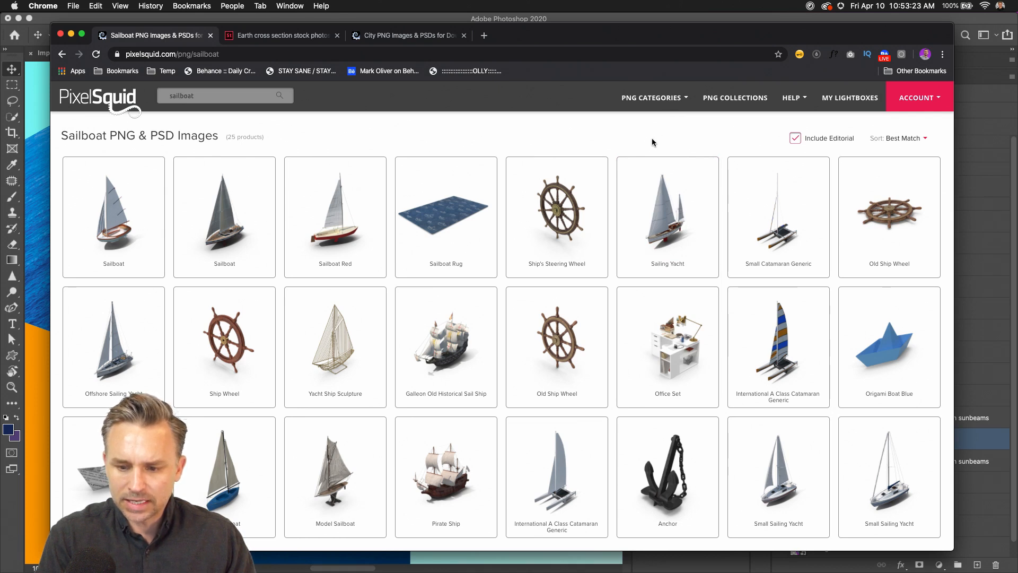
scroll(651, 142, "down", 4)
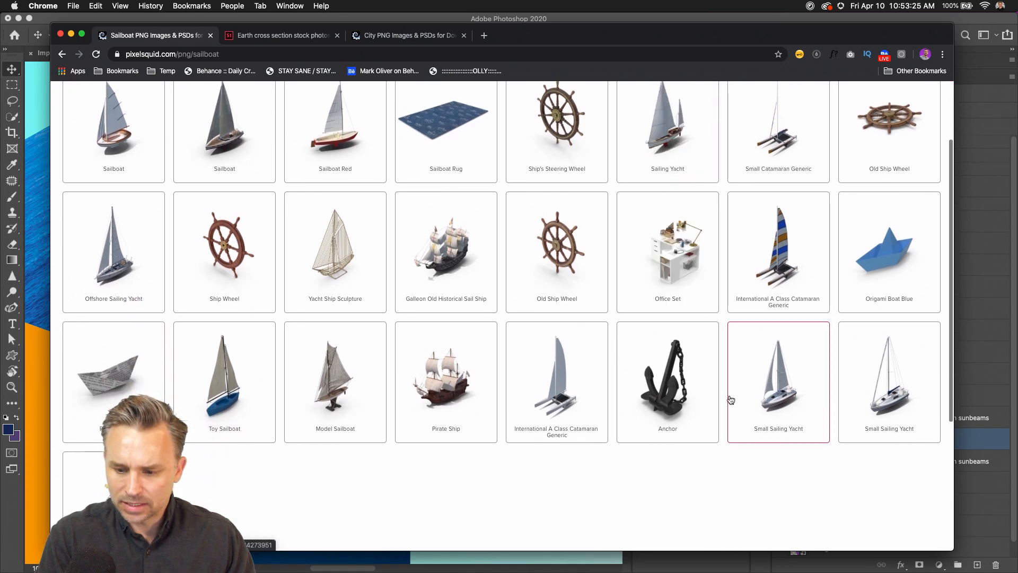
scroll(732, 400, "down", 3)
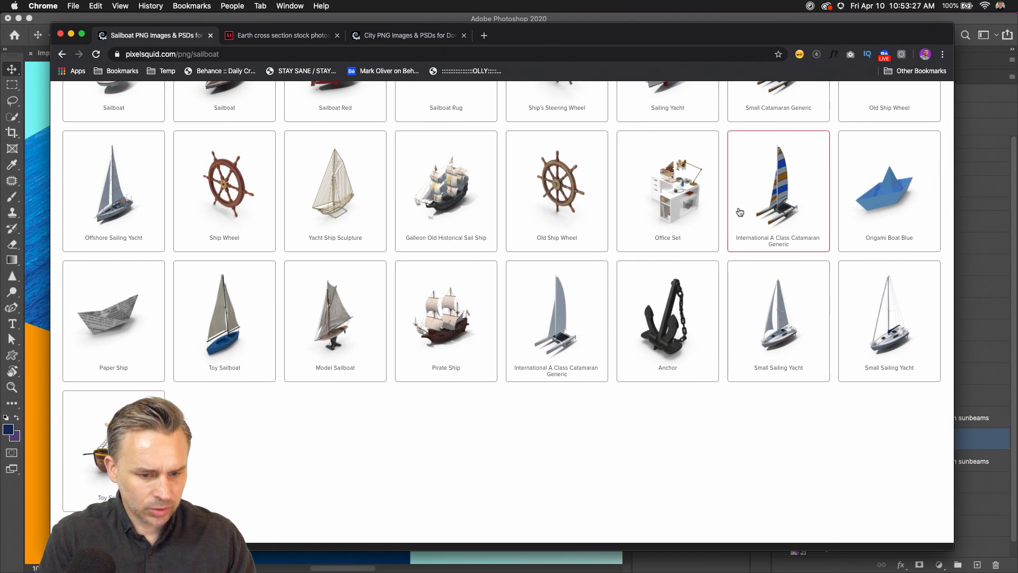
- Switch back to Photoshop, refresh the PixelSquid extension's list and check which lightbox objects it offers
key("super+Tab")
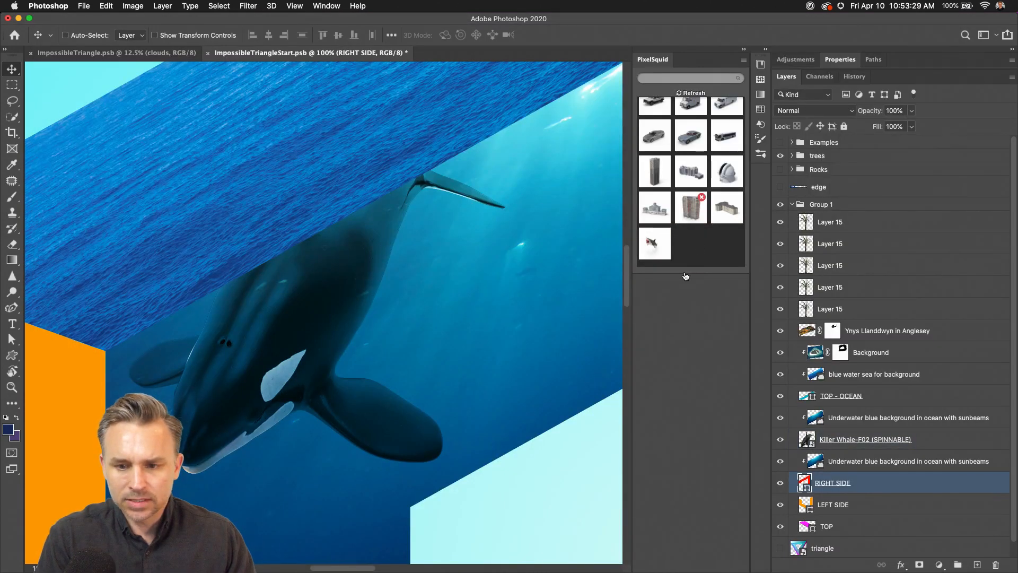
scroll(702, 177, "up", 4)
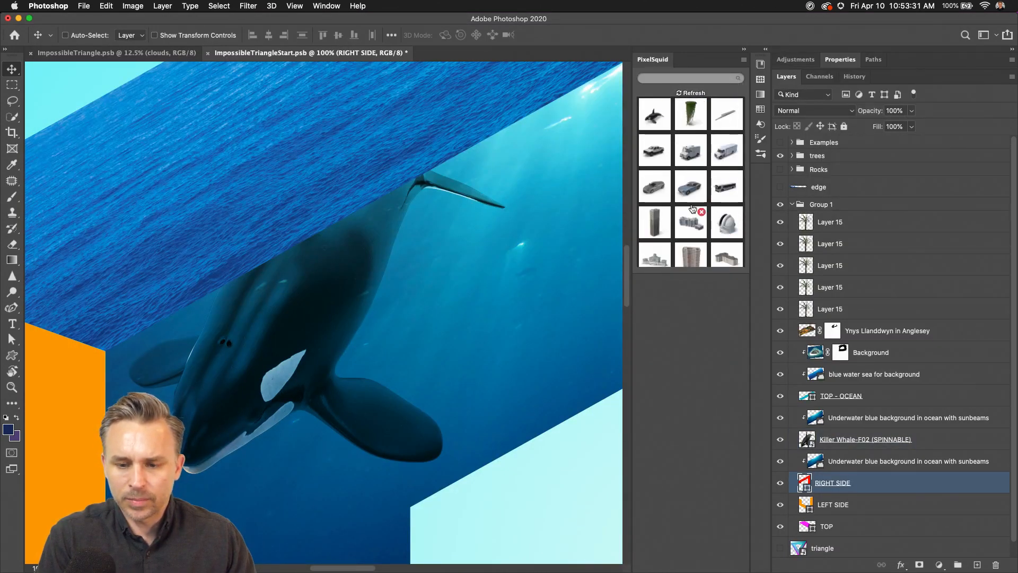
scroll(693, 207, "down", 3)
scroll(692, 236, "up", 2)
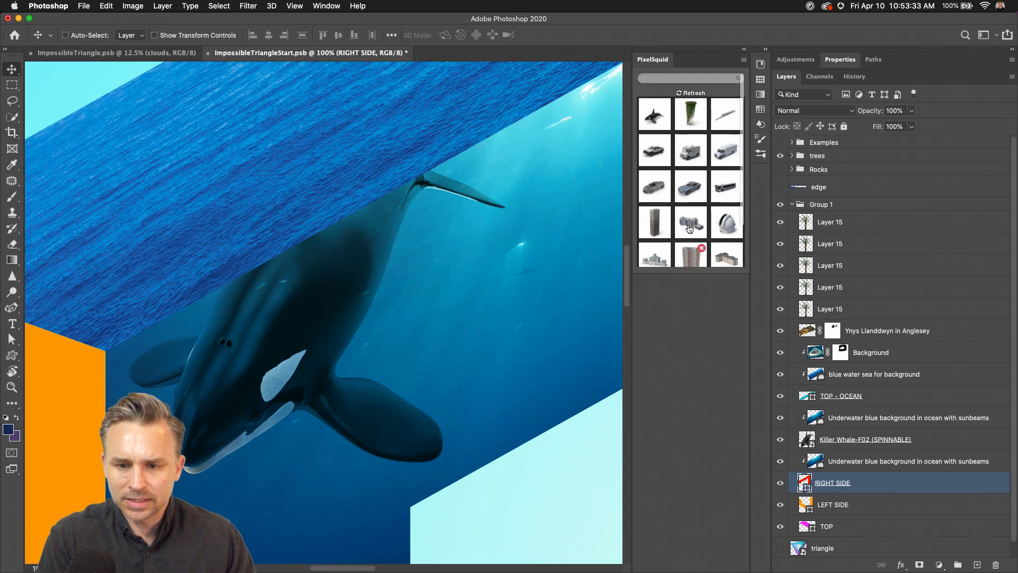
left_click(682, 93)
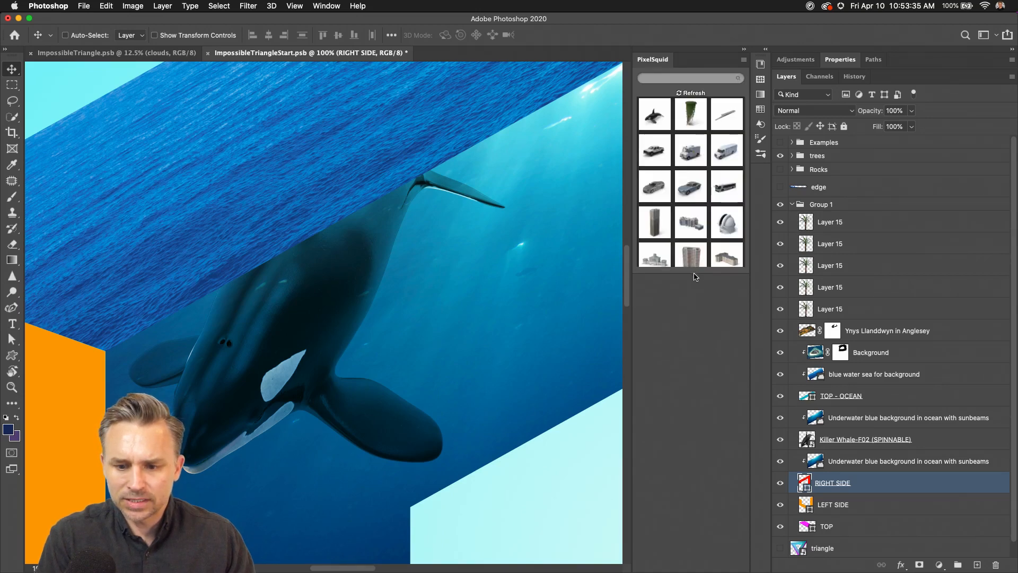
scroll(700, 139, "down", 3)
scroll(700, 139, "up", 3)
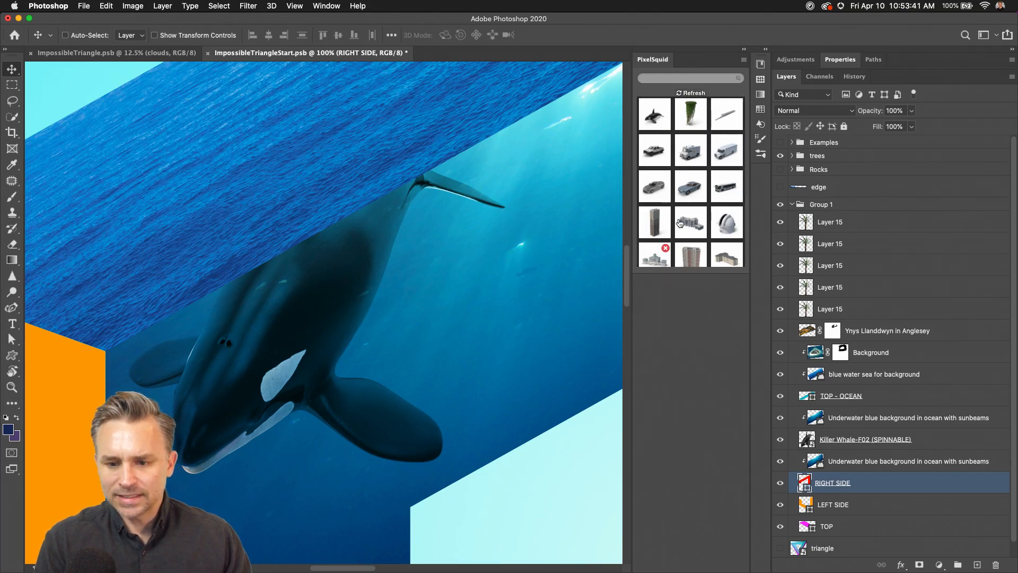
scroll(679, 224, "down", 3)
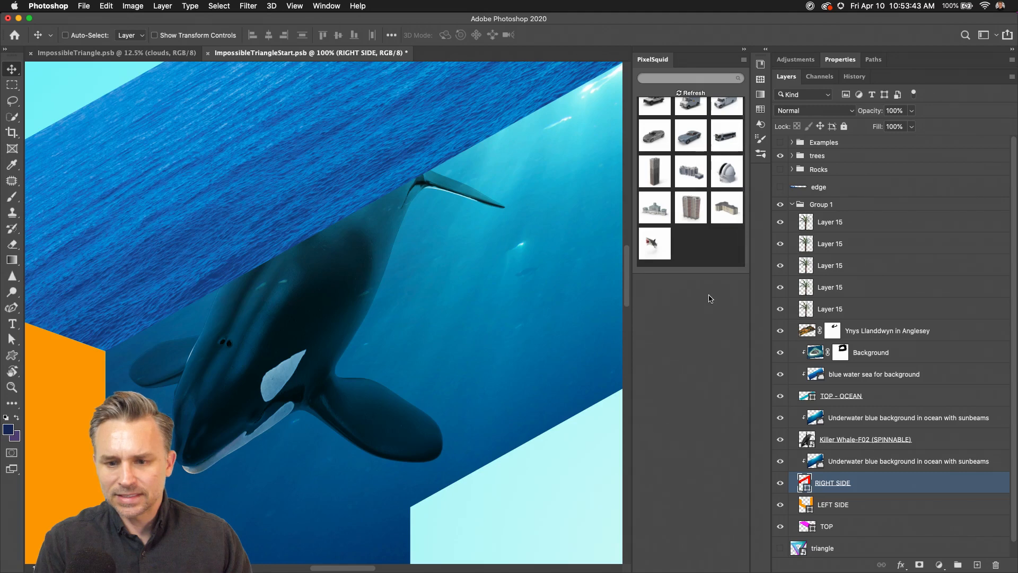
scroll(684, 159, "up", 3)
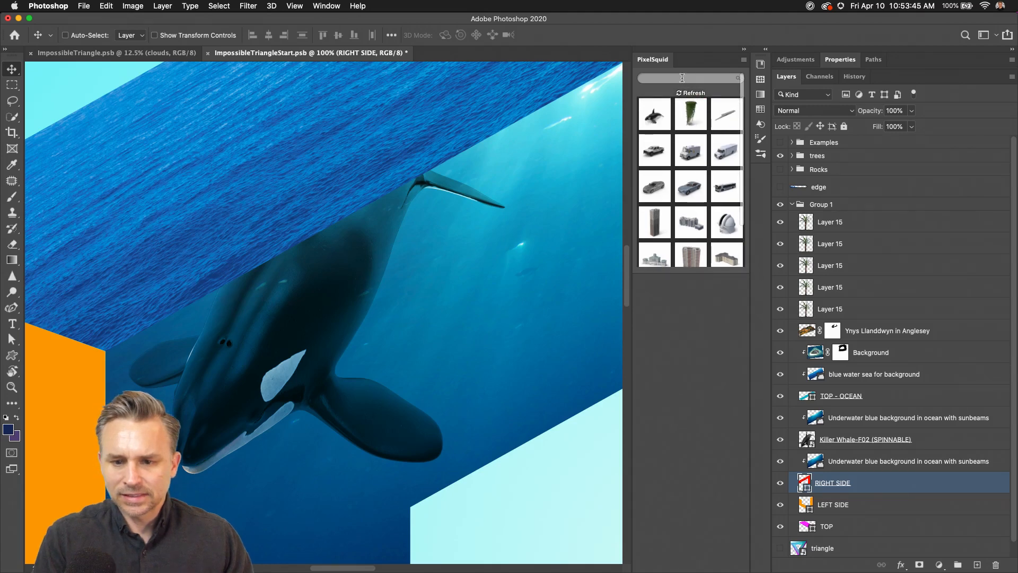
- Search PixelSquid for yacht from the Photoshop extension and open the Offshore Sailing Yacht in Chrome
left_click(682, 77)
type("yach")
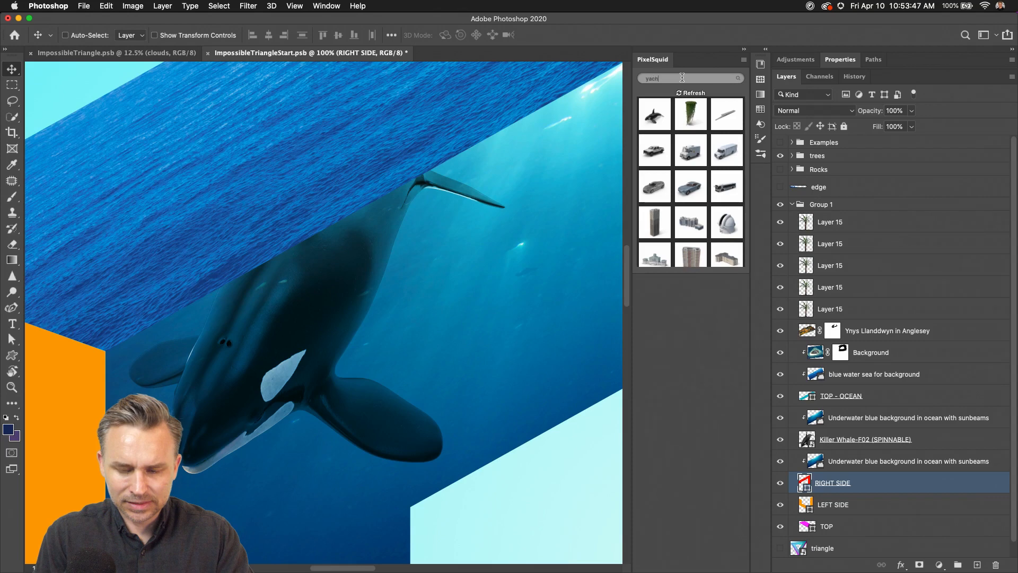
type("t")
key("Return")
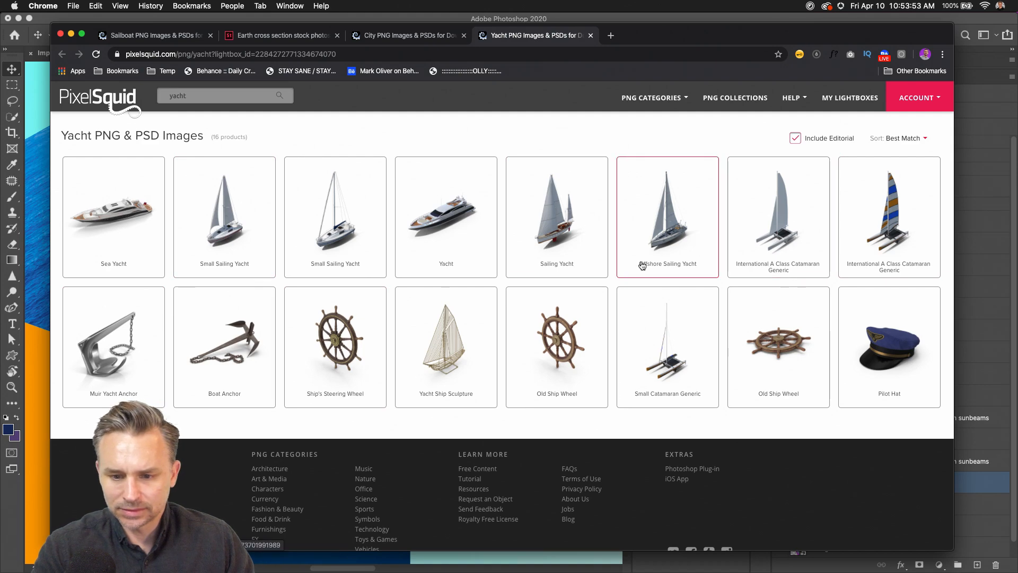
left_click(656, 300)
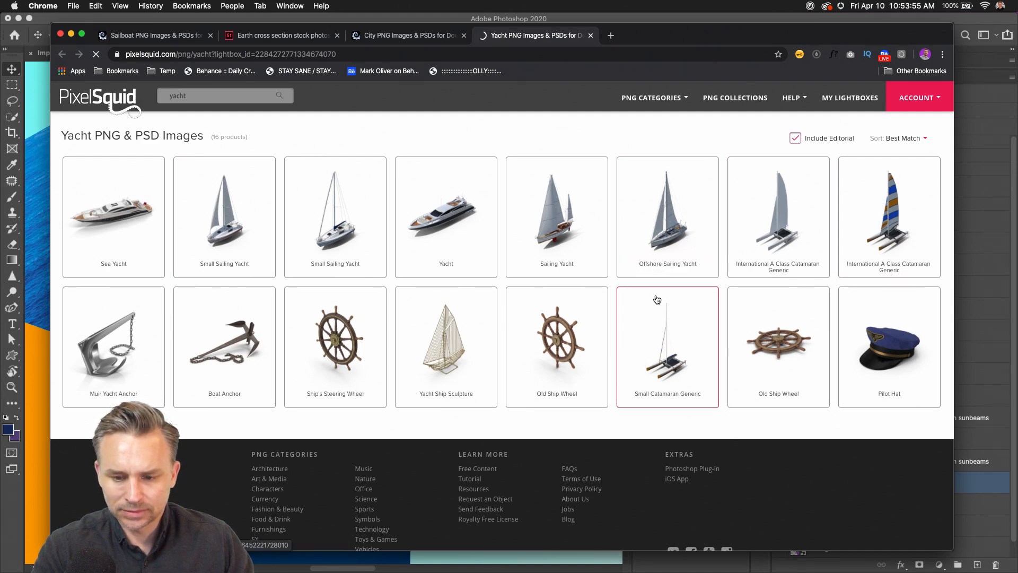
mouse_move(656, 273)
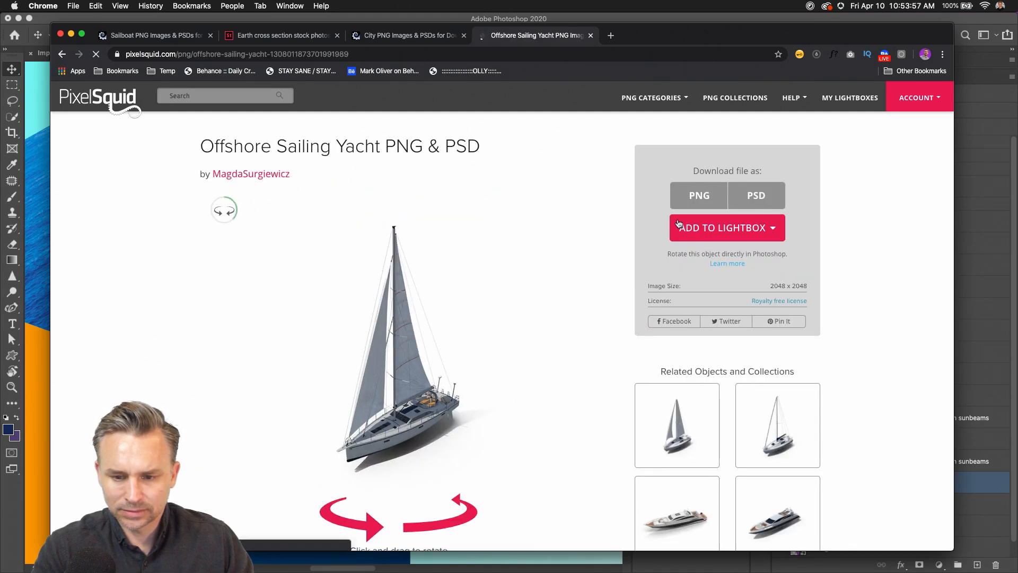
- Add the Offshore Sailing Yacht to the Photoshop Lightbox and check the object list in the PixelSquid extension
left_click(679, 225)
left_click(695, 277)
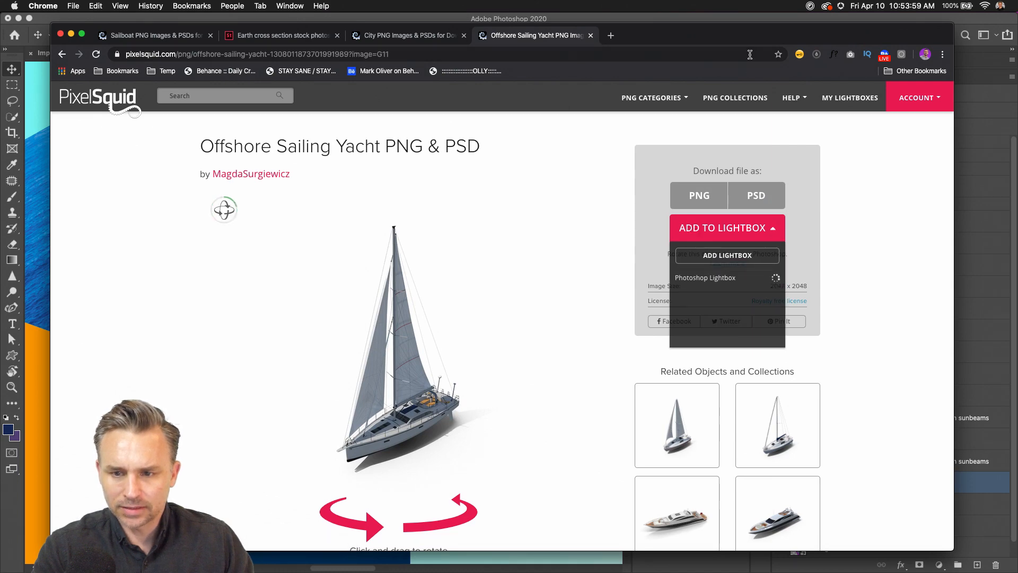
left_click_drag(749, 34, 415, 30)
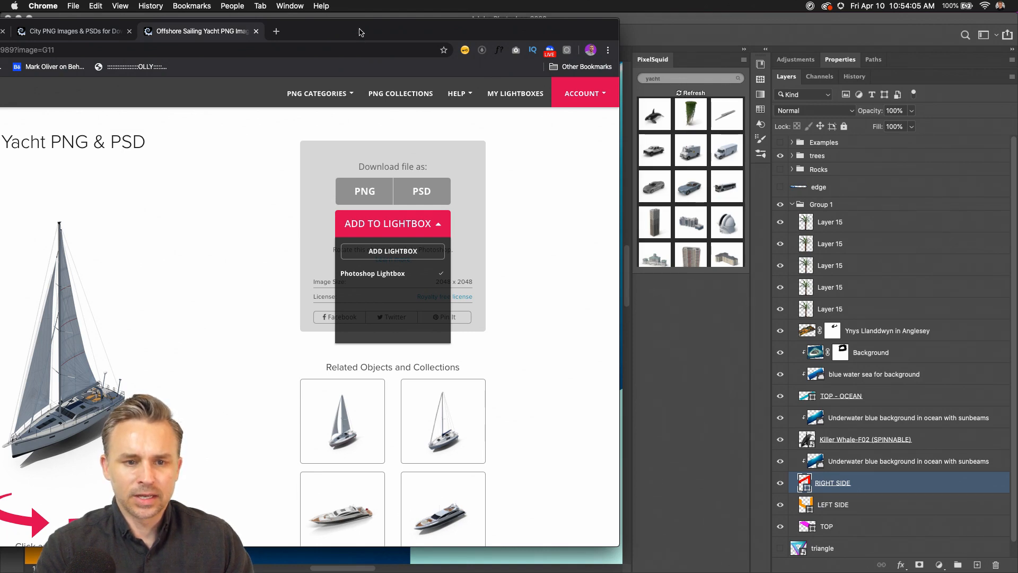
left_click_drag(359, 32, 728, 35)
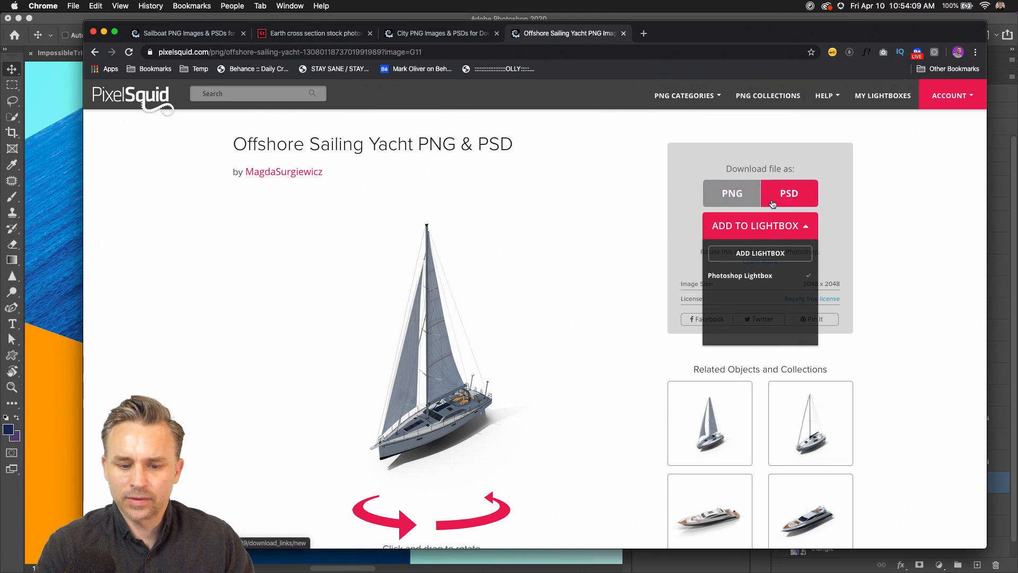
- Rotate the Offshore Sailing Yacht to a raised view from behind the stern and download it as a PSD
left_click_drag(440, 436, 411, 439)
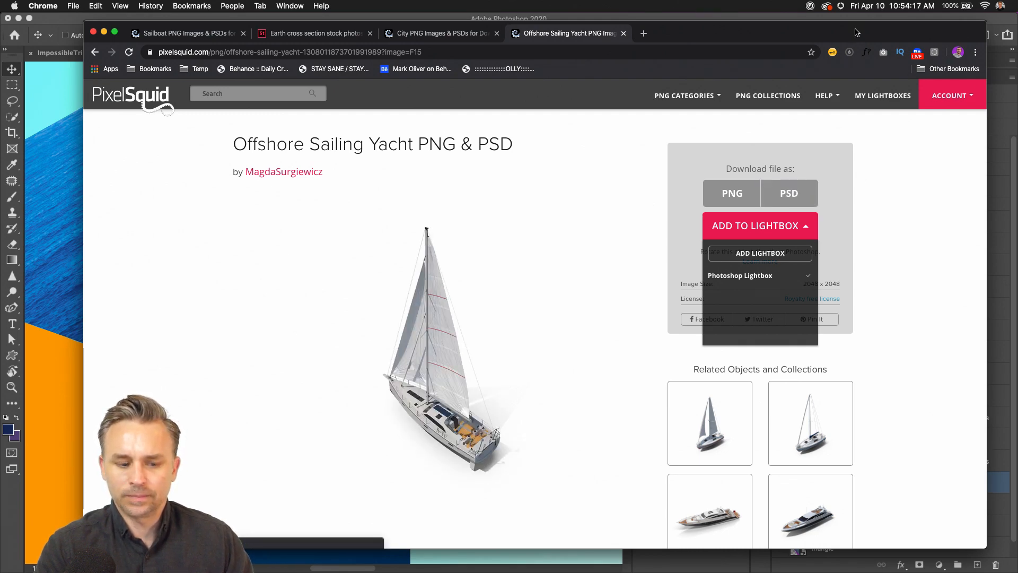
left_click_drag(857, 33, 873, 290)
scroll(707, 138, "down", 5)
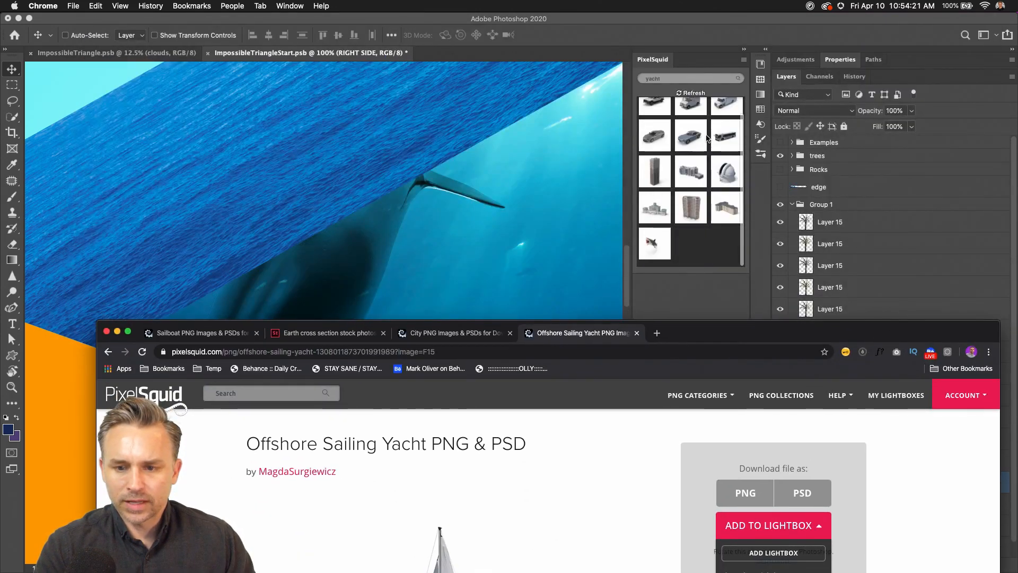
scroll(664, 209, "up", 5)
left_click_drag(685, 338, 667, 49)
- Show the downloaded yacht zip in Finder, extract it and open Offshore_Sailing_Yacht_2.F15.psd in Photoshop
left_click(204, 545)
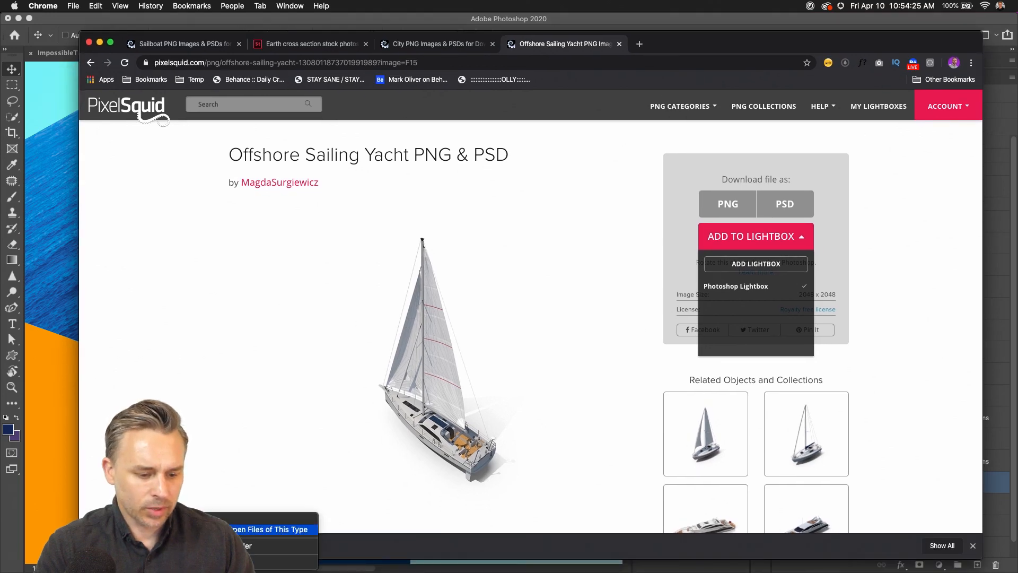
left_click(254, 546)
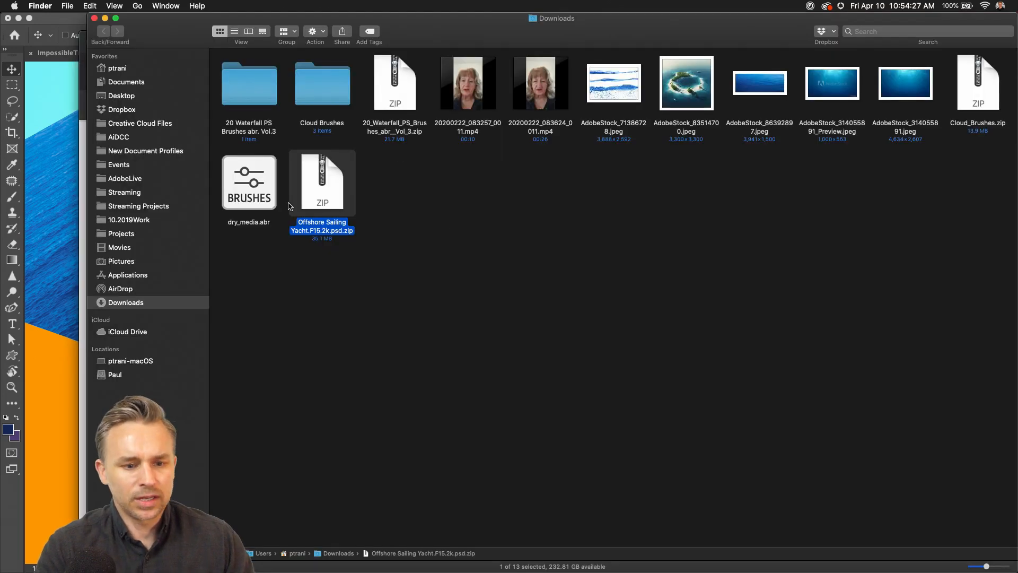
double_click(321, 190)
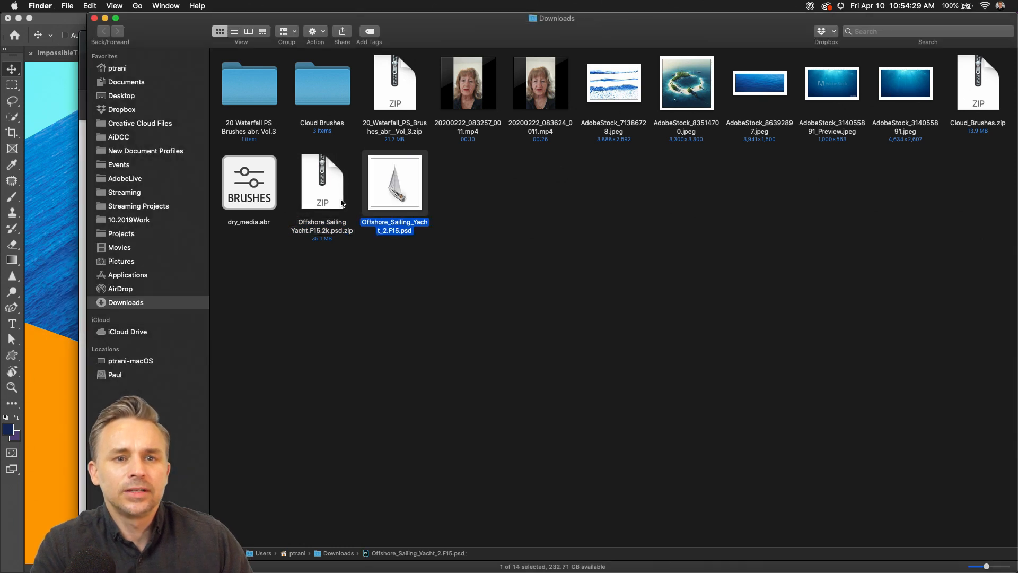
mouse_move(384, 179)
left_mouse_down()
mouse_move(419, 398)
mouse_move(385, 260)
mouse_move(393, 180)
left_mouse_up()
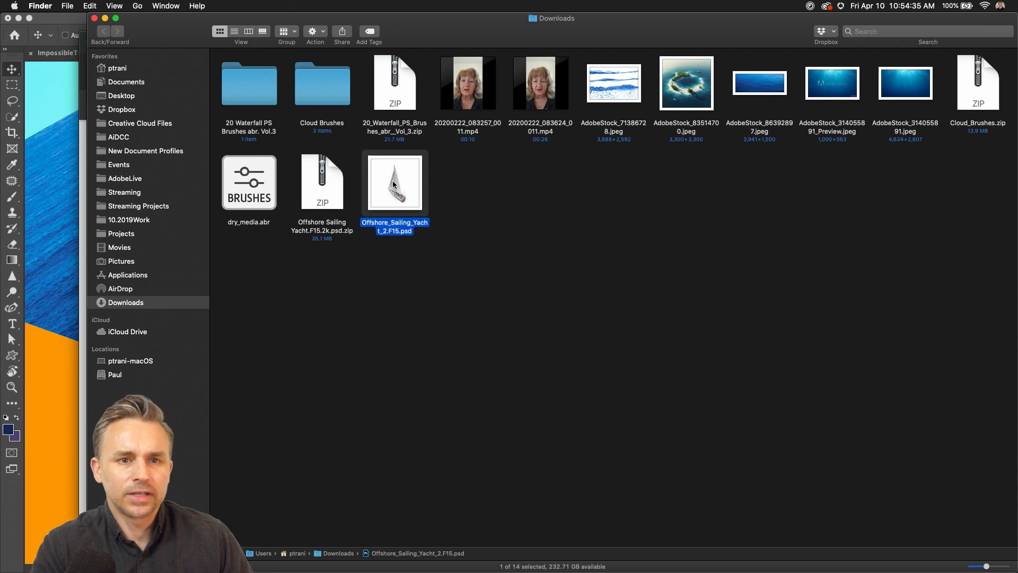
double_click(393, 182)
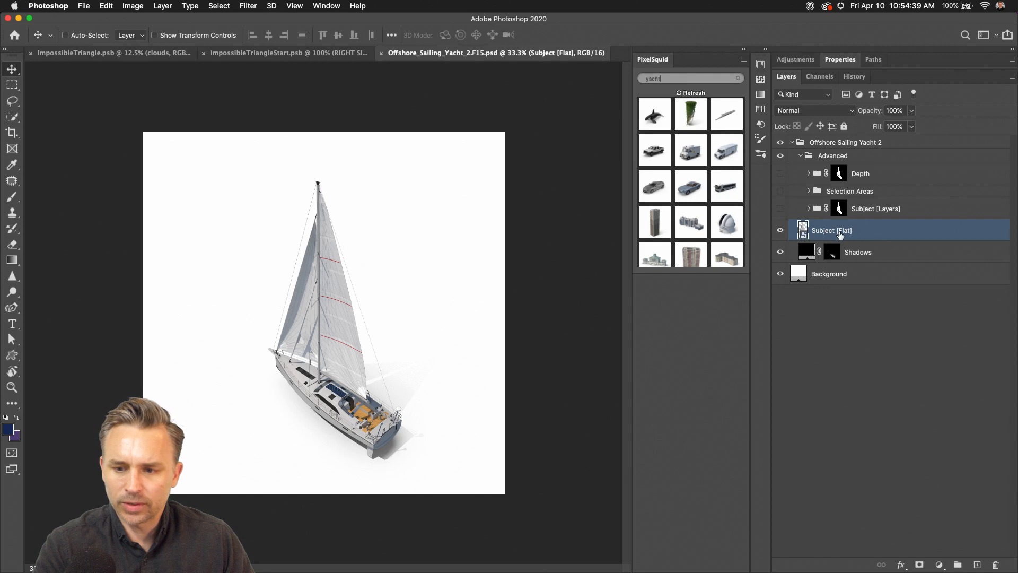
- Examine what the yacht file's Subject [Flat], Shadows and Depth layers contain by switching their visibility off and on
left_click(800, 156)
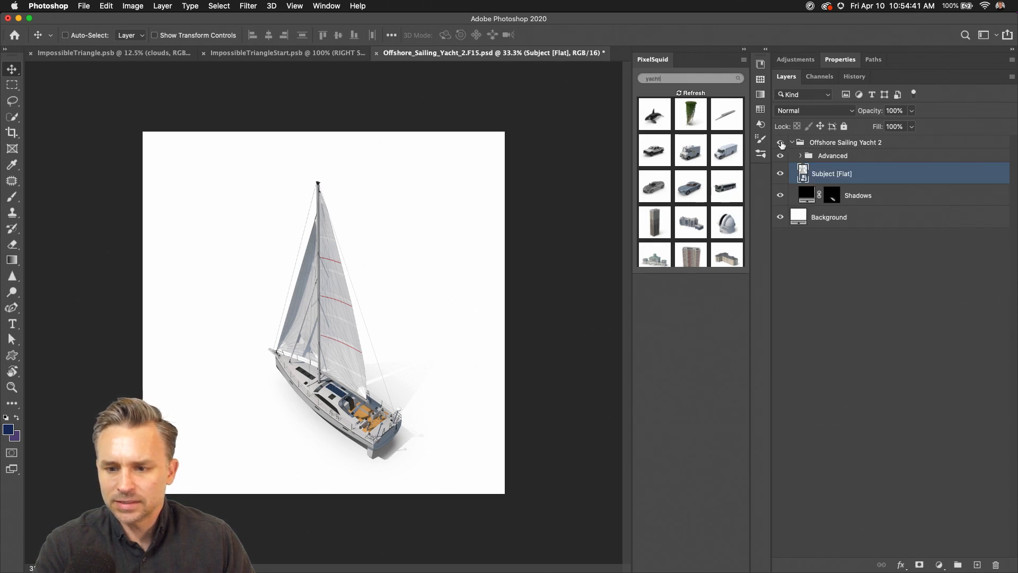
left_click(781, 174)
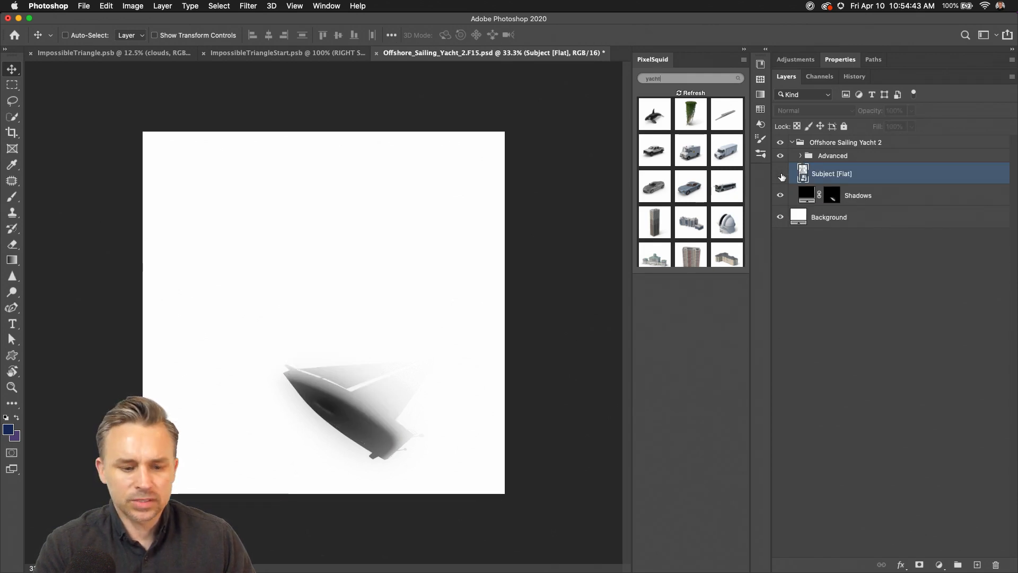
left_click(780, 174)
left_click(781, 196)
left_click(781, 196)
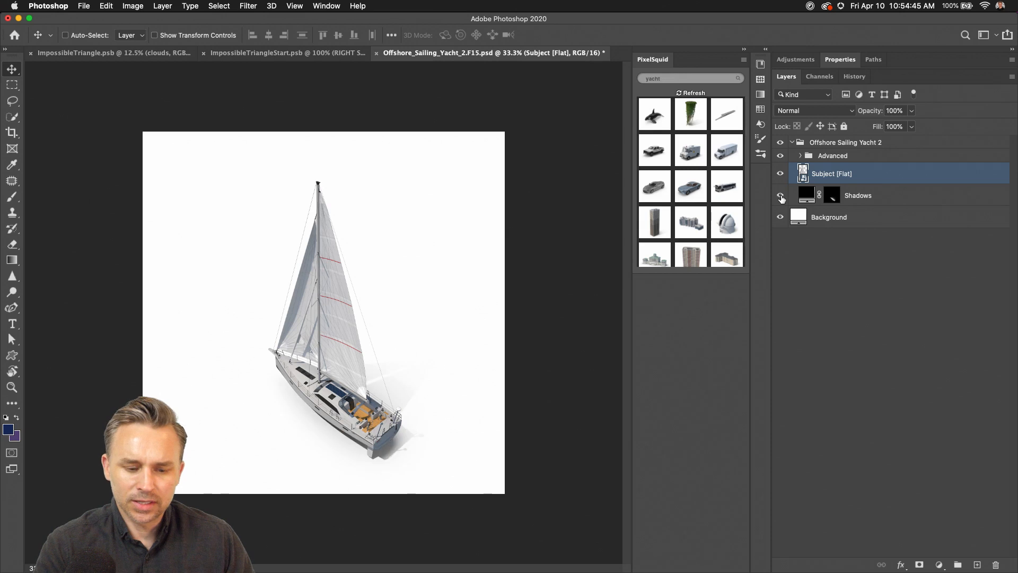
left_click(801, 157)
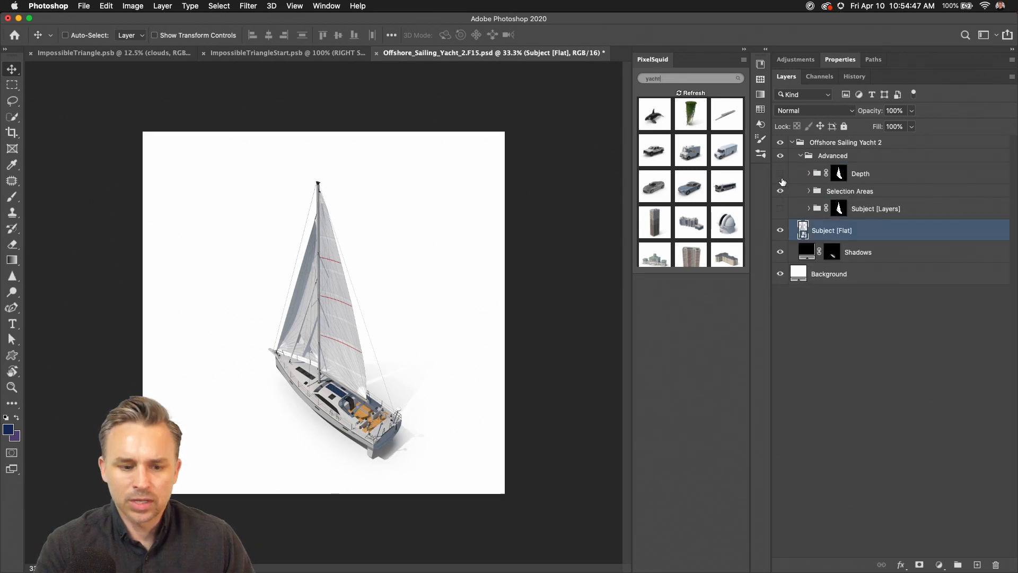
left_click(780, 174)
left_click(780, 192)
left_click(780, 174)
left_click(780, 174)
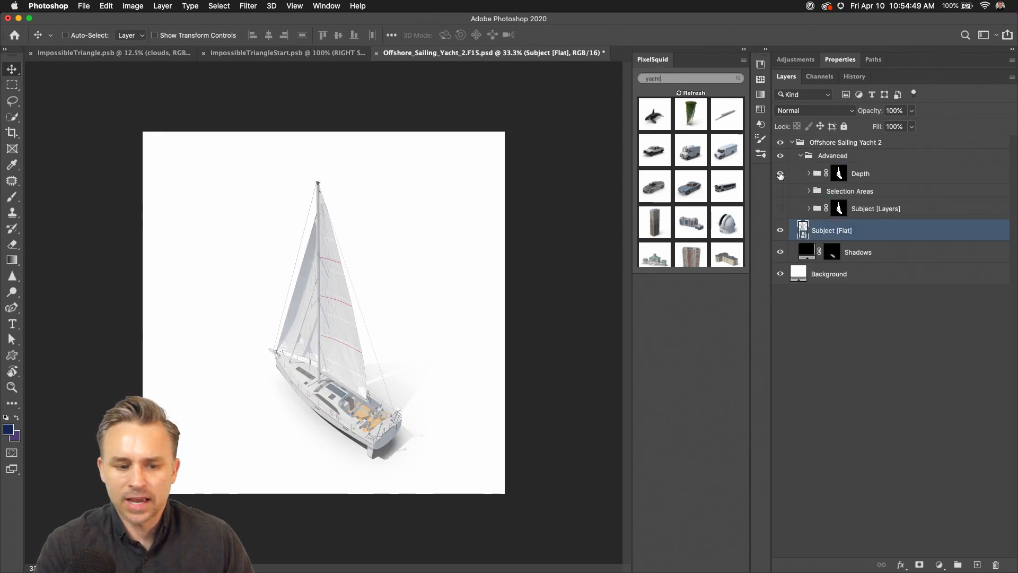
left_click(780, 174)
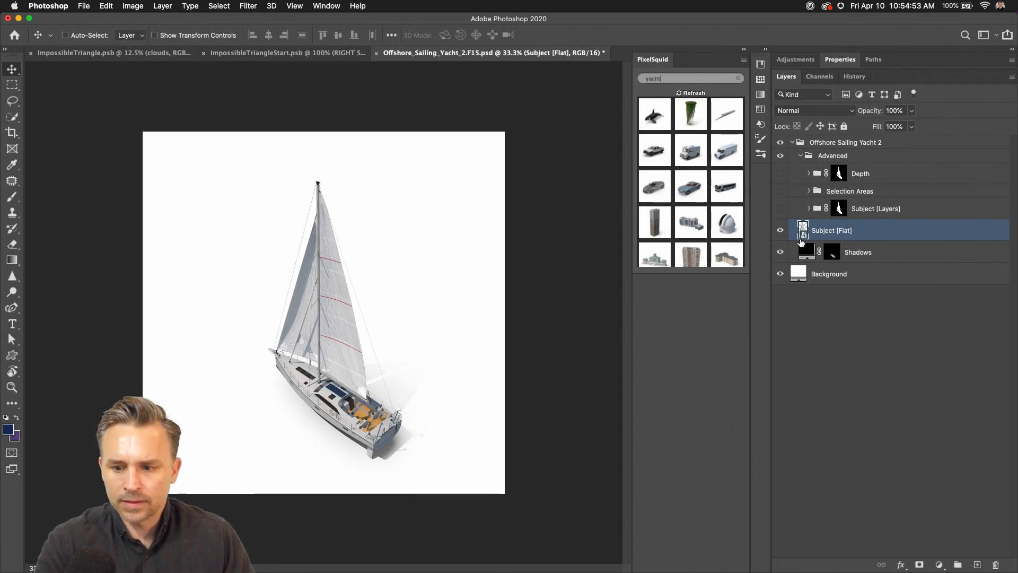
- Copy the yacht's Subject [Flat] layer into ImpossibleTriangleStart.psb, place it directly below TOP - OCEAN and shift the yacht upwards
left_click_drag(795, 230, 281, 159)
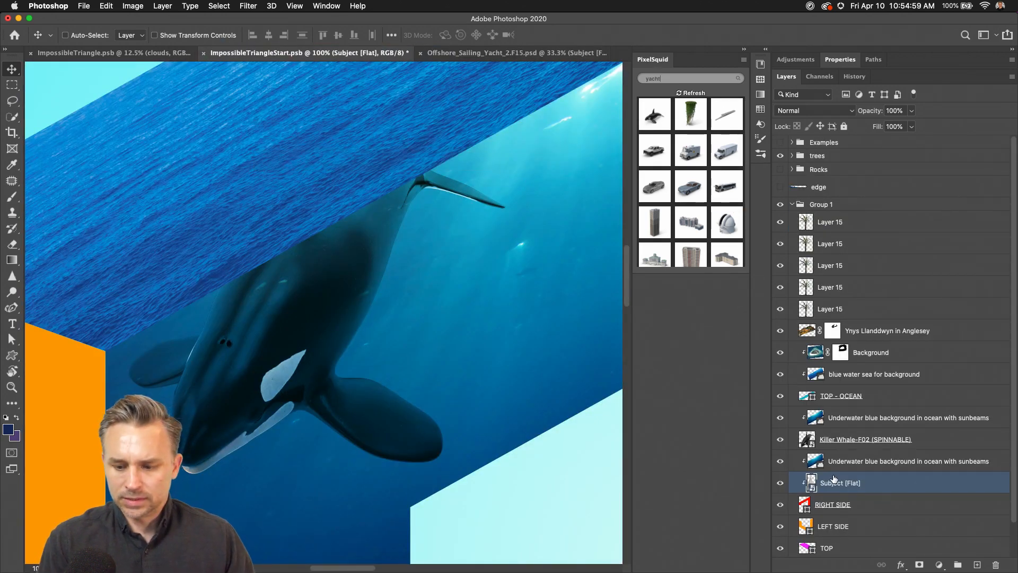
left_click_drag(839, 483, 847, 406)
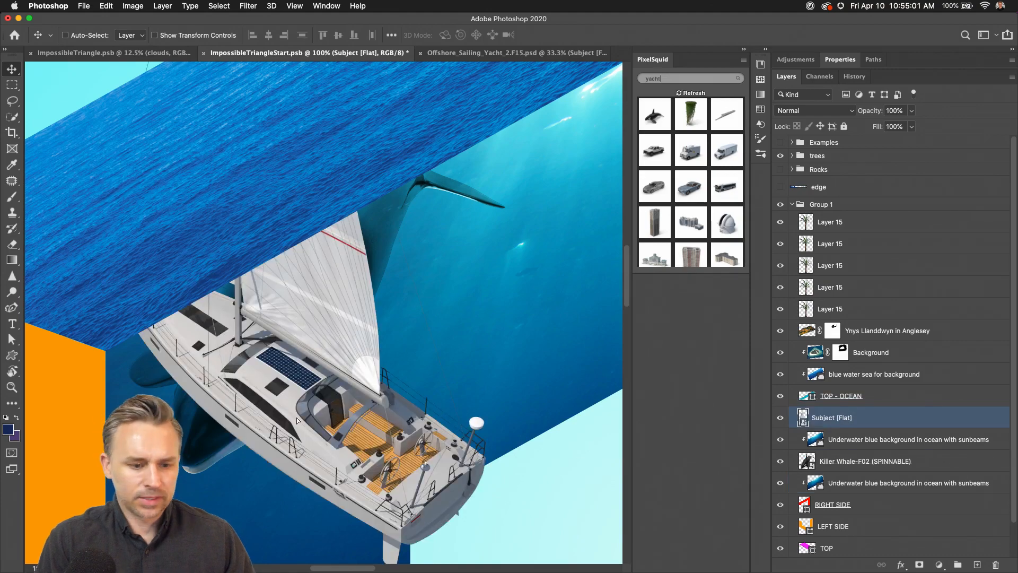
left_click_drag(297, 420, 330, 223)
- Bring the Subject [Flat] layer to the top of Group 1 and position the yacht over the ocean face near the beach
key("super+minus")
key("super+minus")
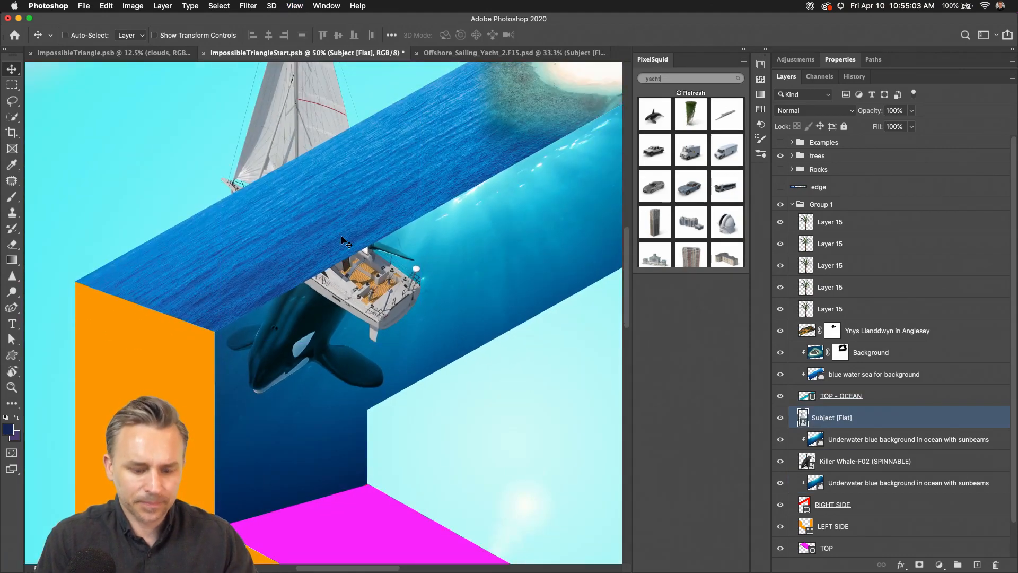
key("super+minus")
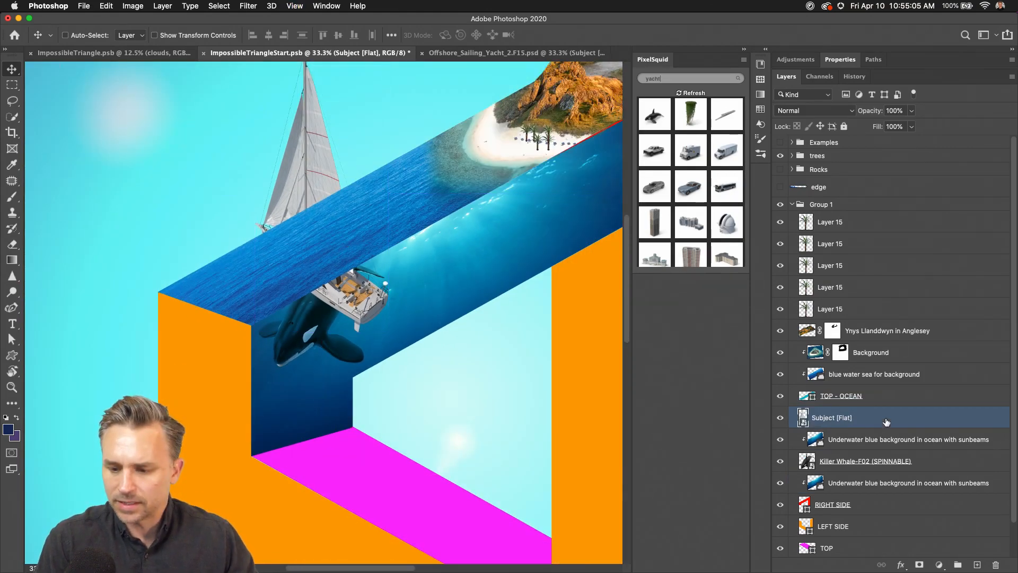
left_click_drag(886, 422, 884, 222)
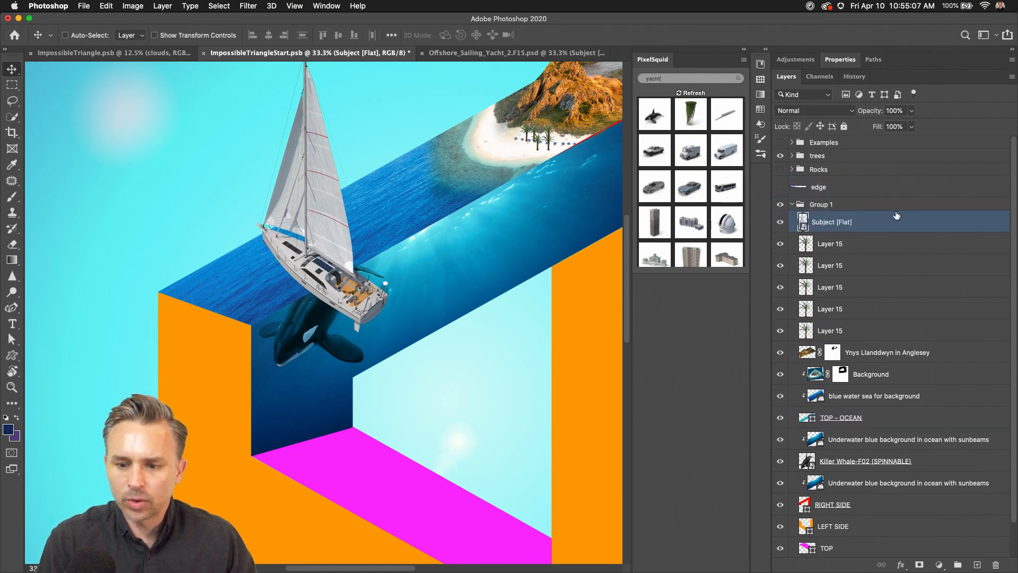
left_click_drag(309, 214, 376, 139)
left_click_drag(351, 141, 346, 308)
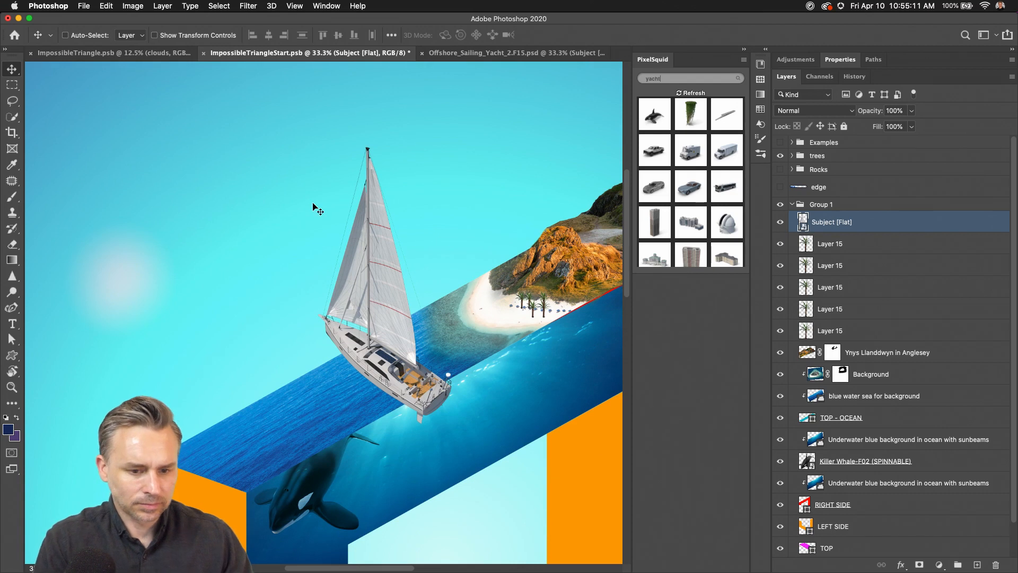
- Distort the yacht by pulling the corner beside its mast top inwards and down
key("super+t")
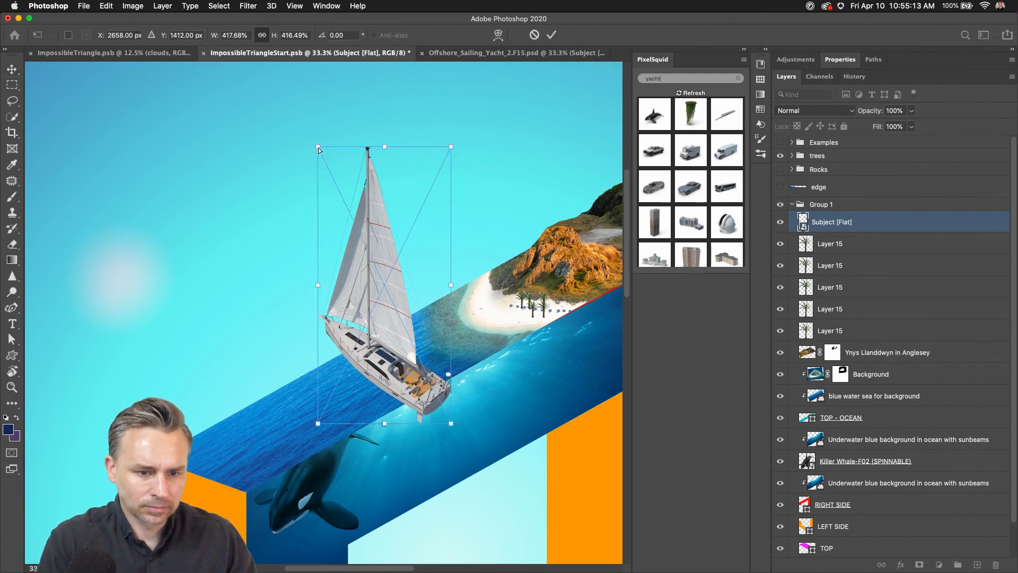
left_click_drag(318, 147, 328, 197)
key("Return")
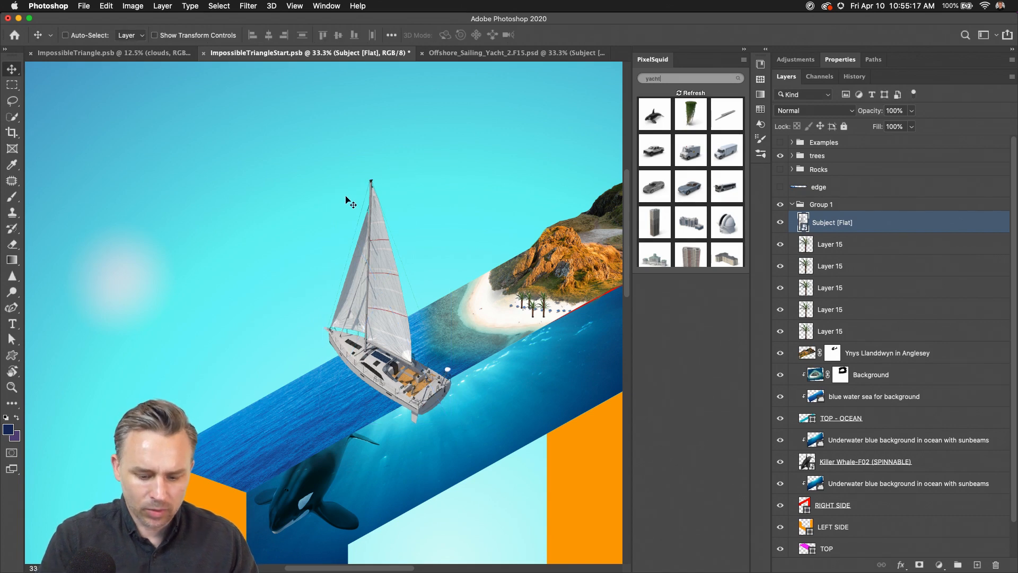
- Scale the yacht down to about 118% width and 116% height and set it on the ocean face before the beach
key("super+t")
left_click_drag(329, 192, 378, 304)
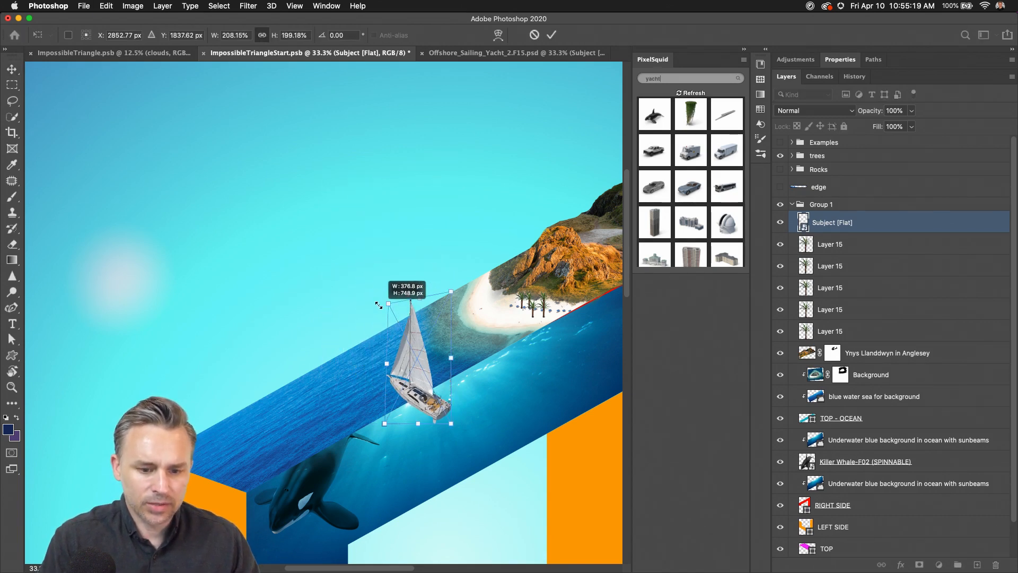
left_click_drag(416, 375, 397, 338)
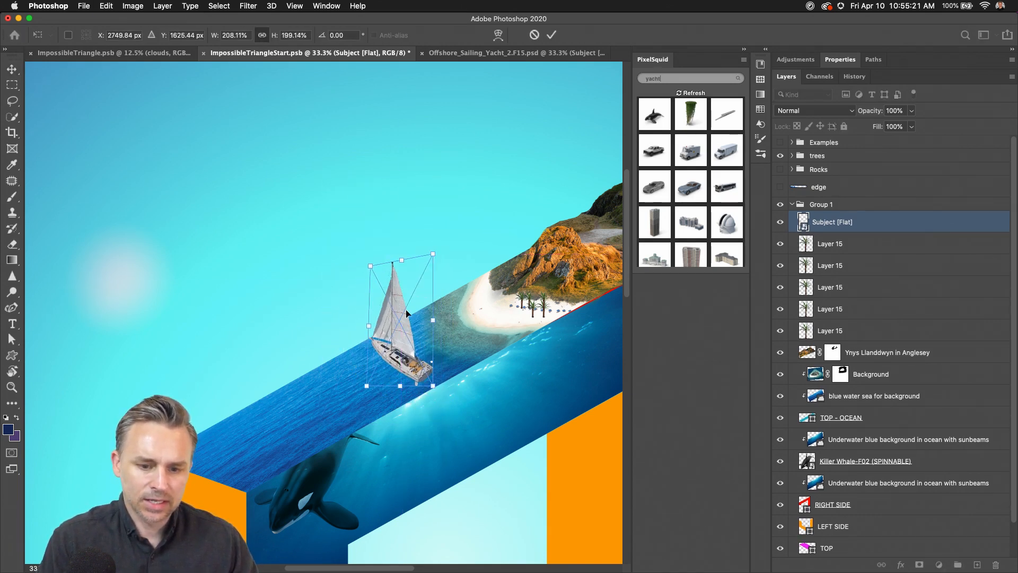
left_click_drag(435, 254, 409, 321)
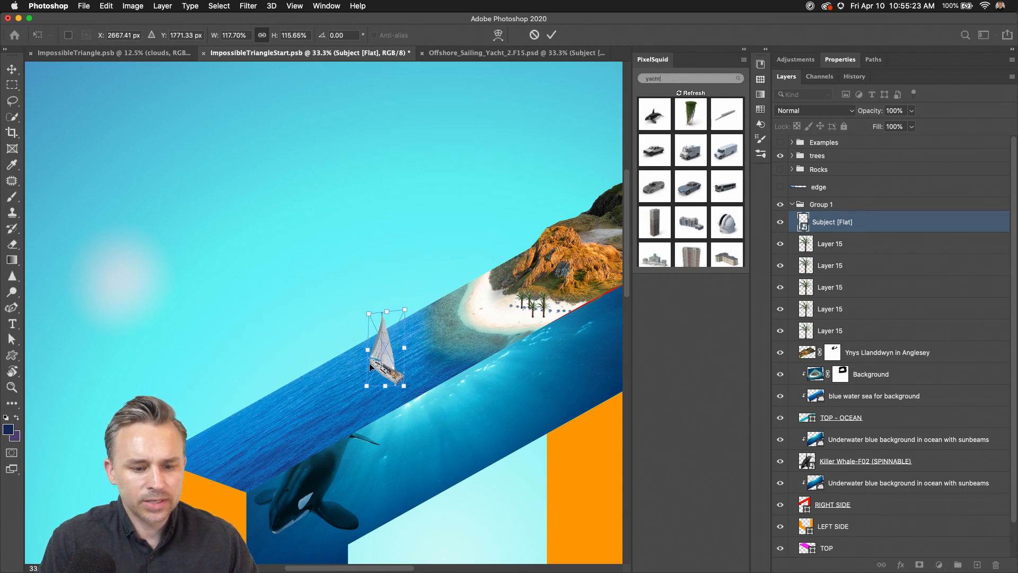
left_click_drag(369, 366, 348, 363)
key("Return")
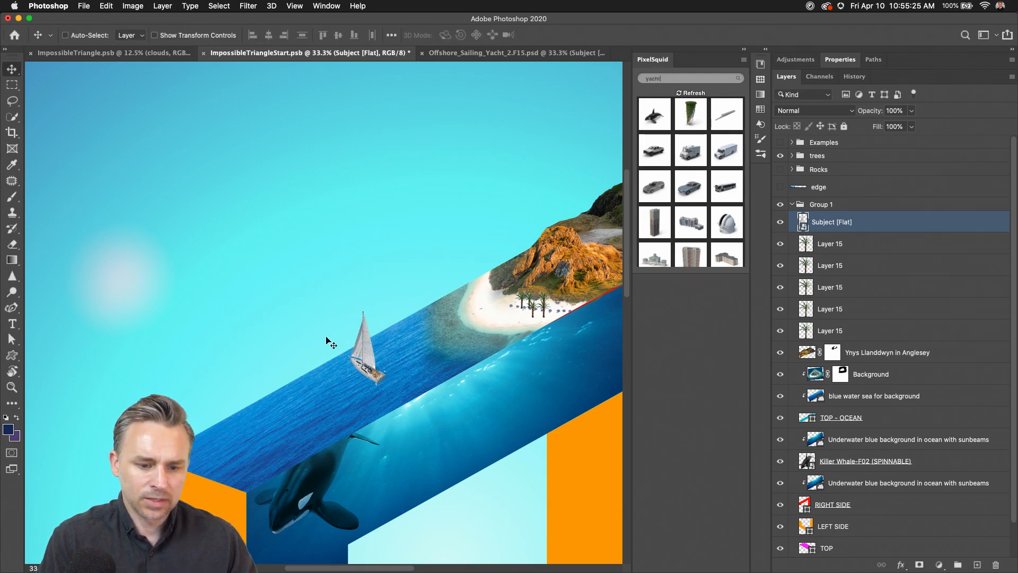
- Try distorting the yacht by pulling the corner below its stern inwards and up
key("super+plus")
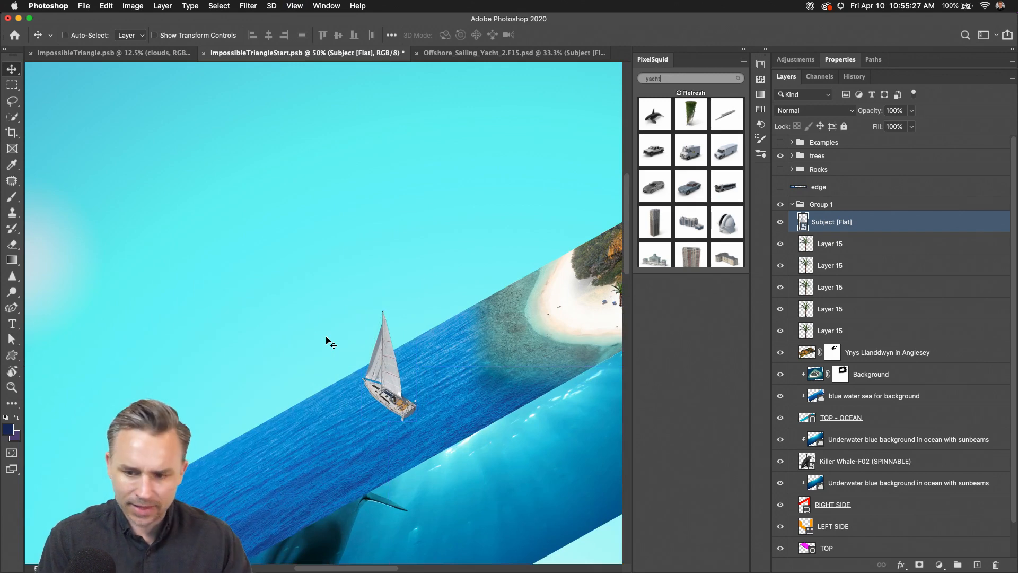
left_click_drag(375, 284, 373, 203)
key("super+t")
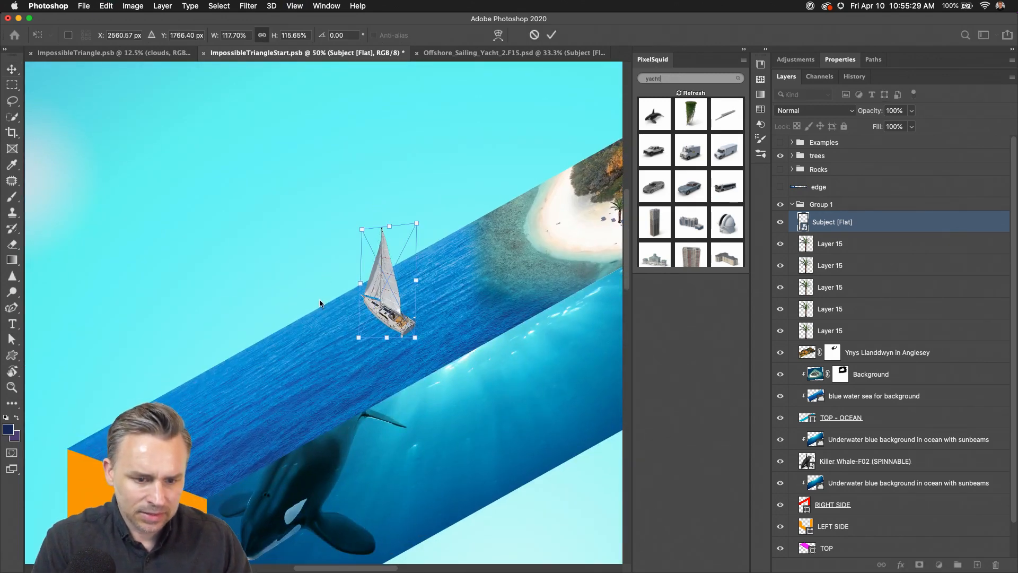
mouse_move(414, 338)
left_mouse_down()
mouse_move(418, 322)
mouse_move(409, 320)
left_mouse_up()
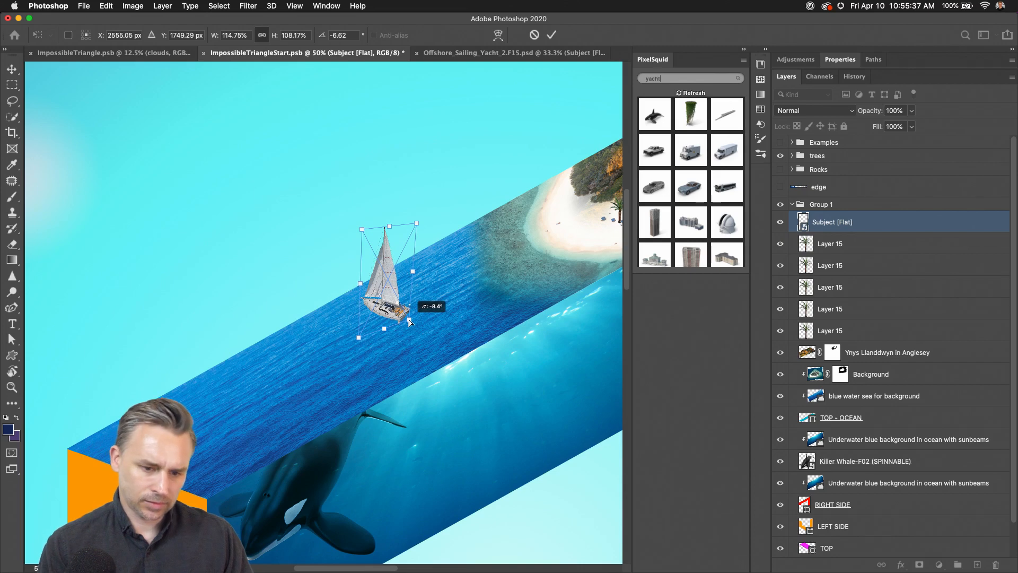
key("Return")
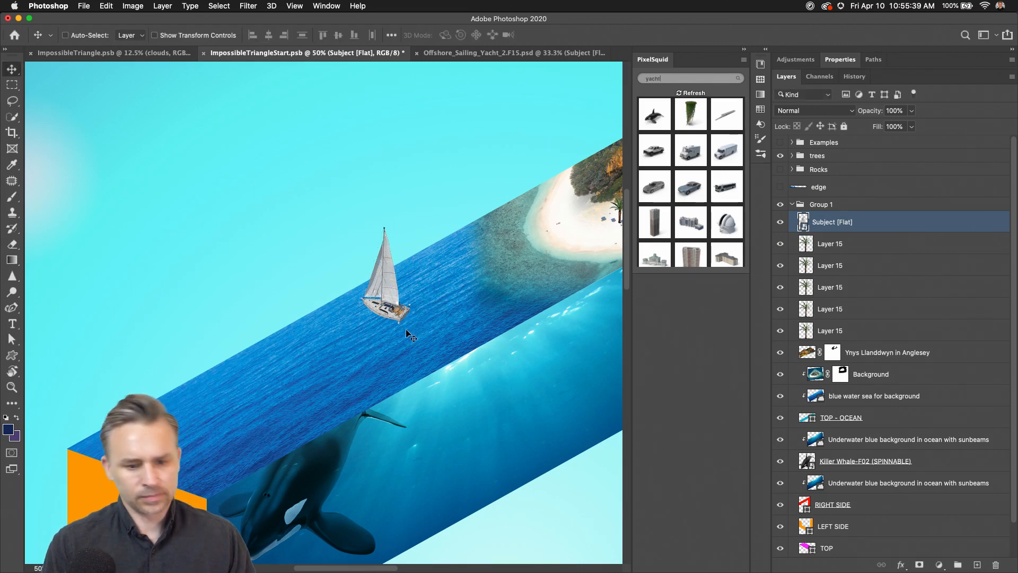
left_click_drag(405, 330, 406, 333)
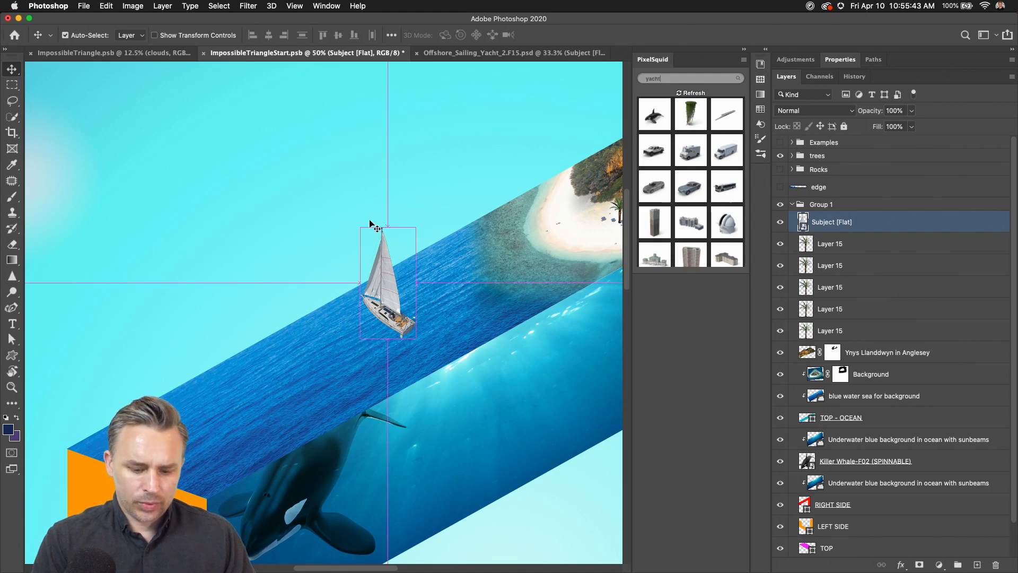
- Distort the yacht by pulling the corner below its stern well upwards, so the hull sits nearly level on the sea
key("super+t")
left_click_drag(413, 340, 408, 309)
key("Return")
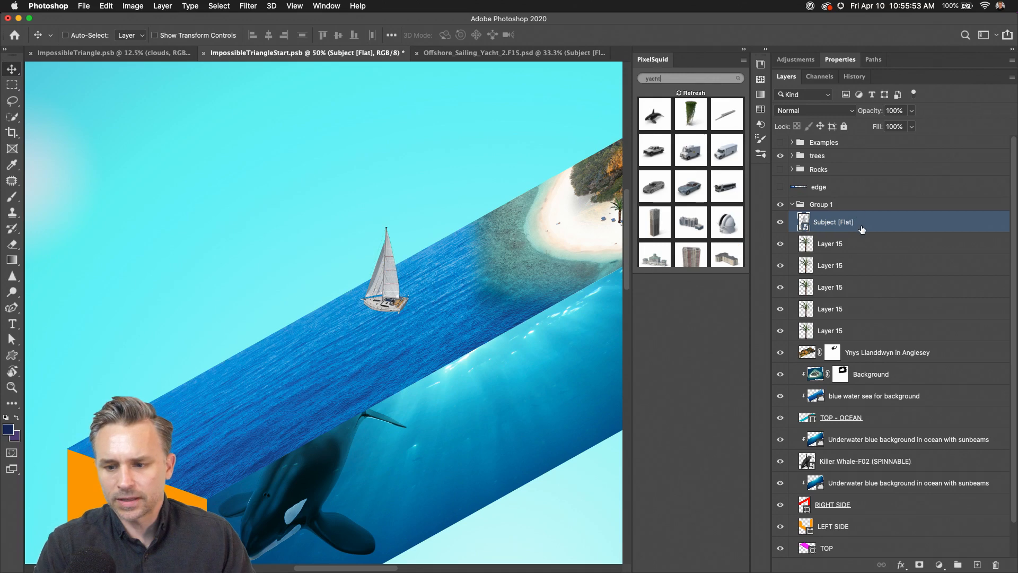
- Duplicate the yacht layer, flip the copy vertically and place it directly beneath the hull as a reflection
key("super+j")
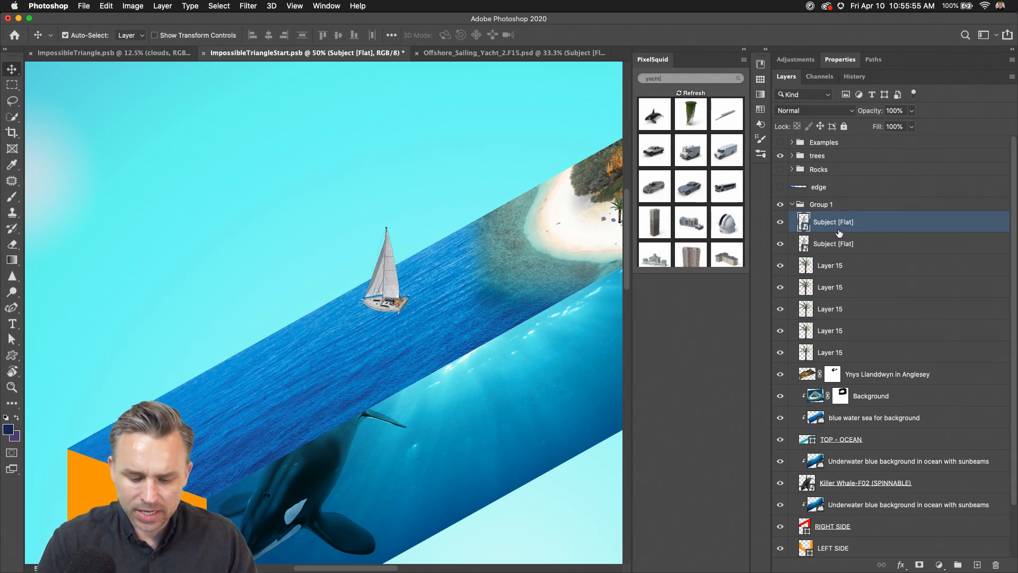
key("super+t")
right_click(376, 274)
left_click(406, 452)
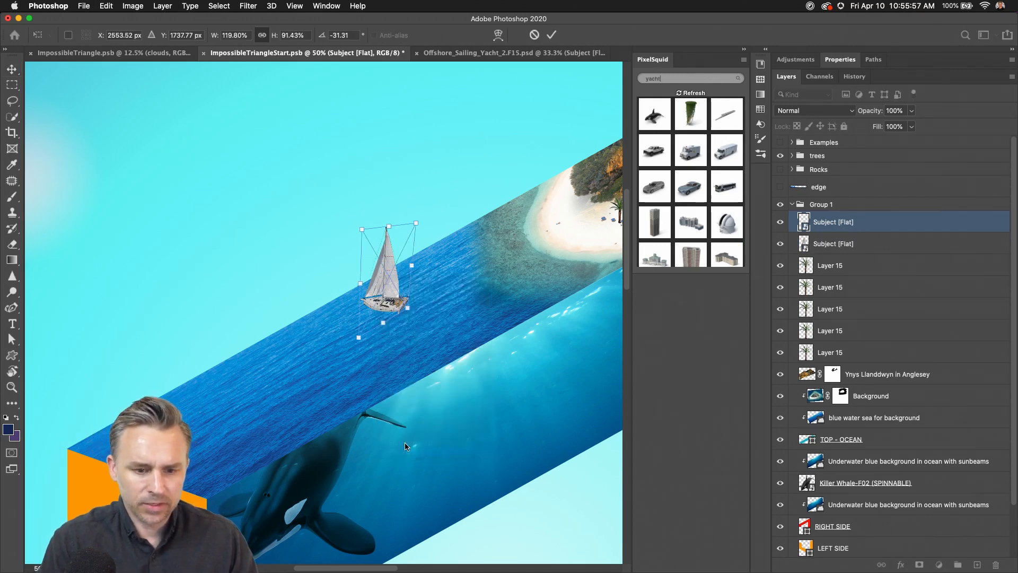
left_click_drag(374, 285, 373, 326)
key("Return")
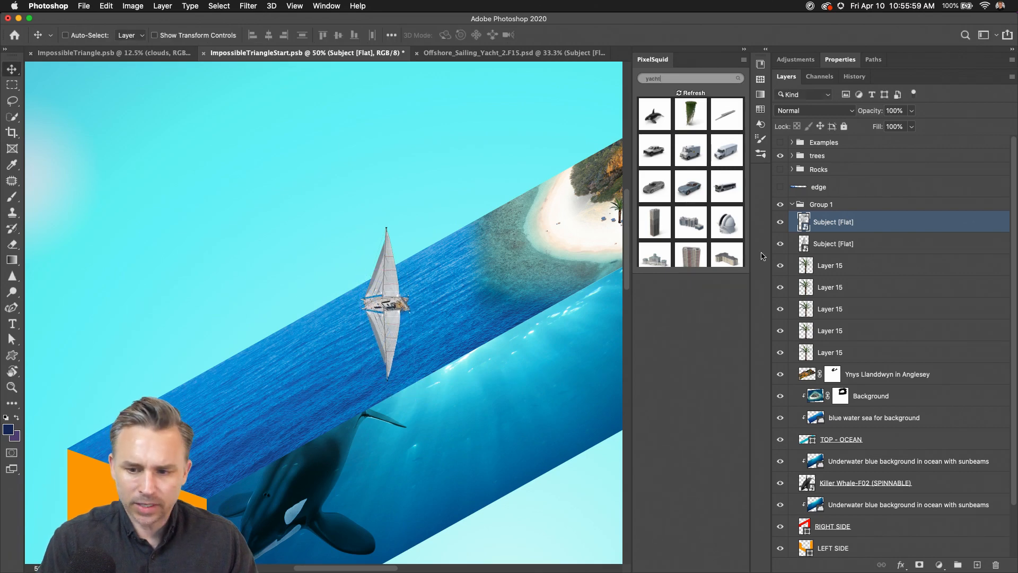
- Move the flipped yacht copy below the upright yacht layer and blend it as Overlay at 45% opacity
left_click(813, 110)
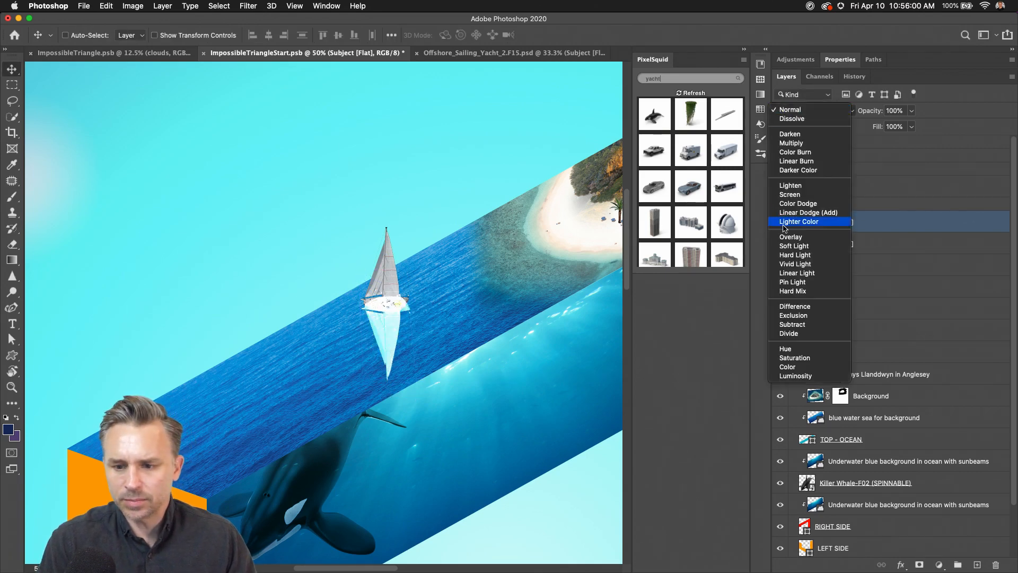
left_click(790, 143)
left_click_drag(870, 222, 871, 249)
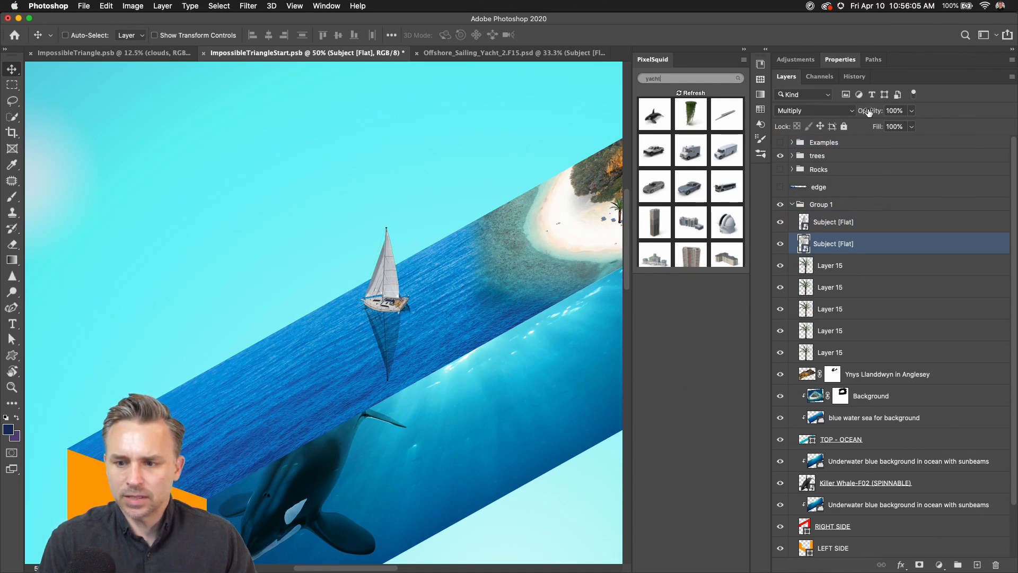
left_click_drag(868, 111, 794, 114)
left_click(794, 111)
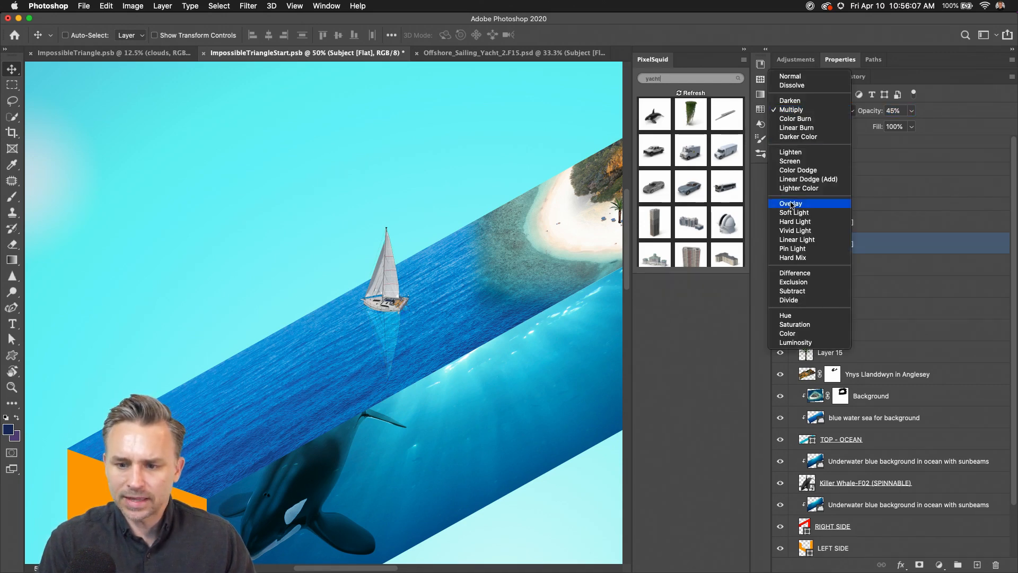
left_click(791, 204)
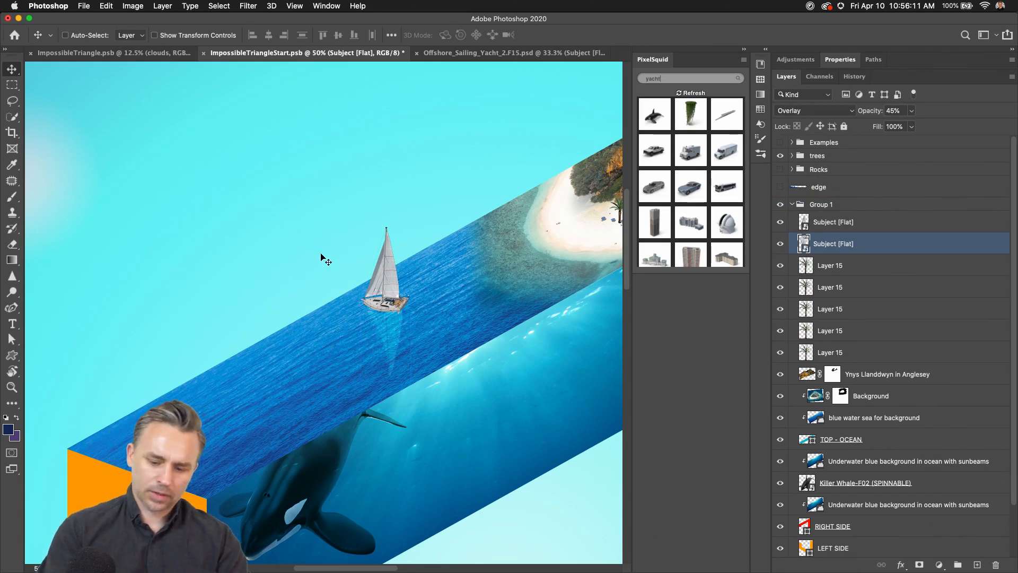
- Delete the yacht's reflection layer to compare the sea without it, and undo the deletion
key("BackSpace")
key("super+BackSpace")
key("super+z")
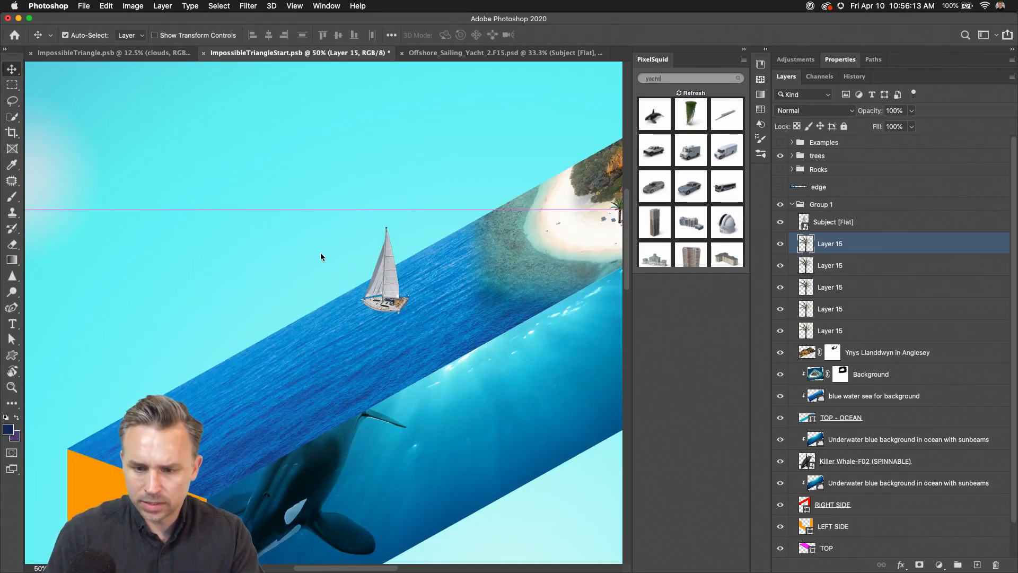
key("super+minus")
key("super+minus")
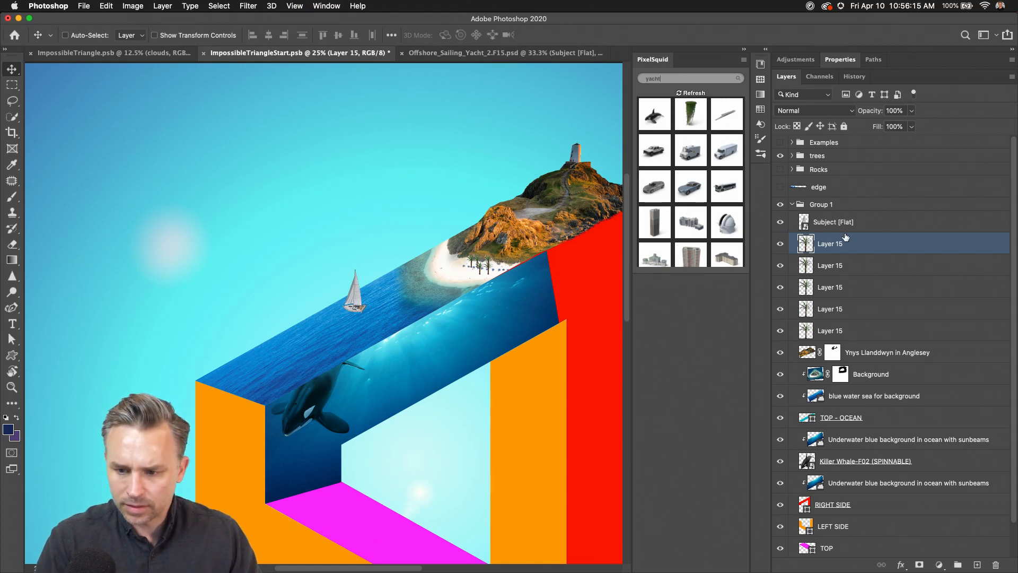
key("super+z")
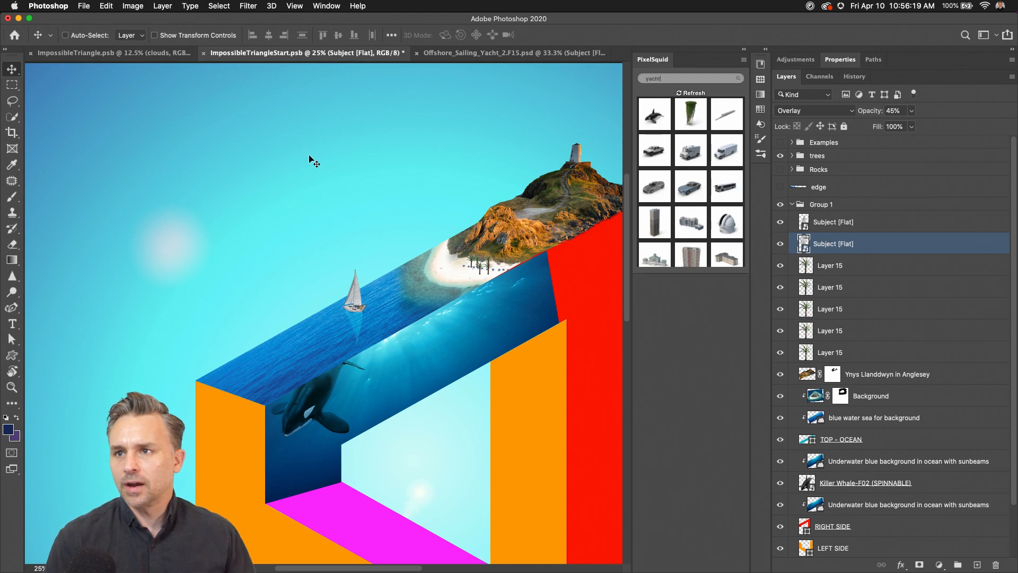
- Scale the Killer Whale-F02 (SPINNABLE) layer down and position it on the underwater face with its back behind the ocean surface's edge
key("super+plus")
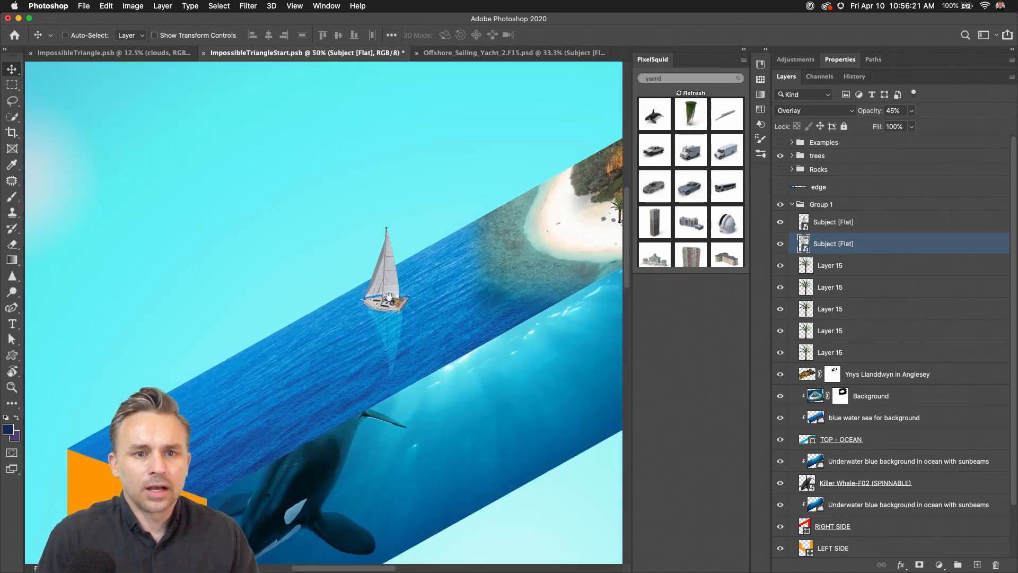
left_click_drag(389, 297, 405, 225)
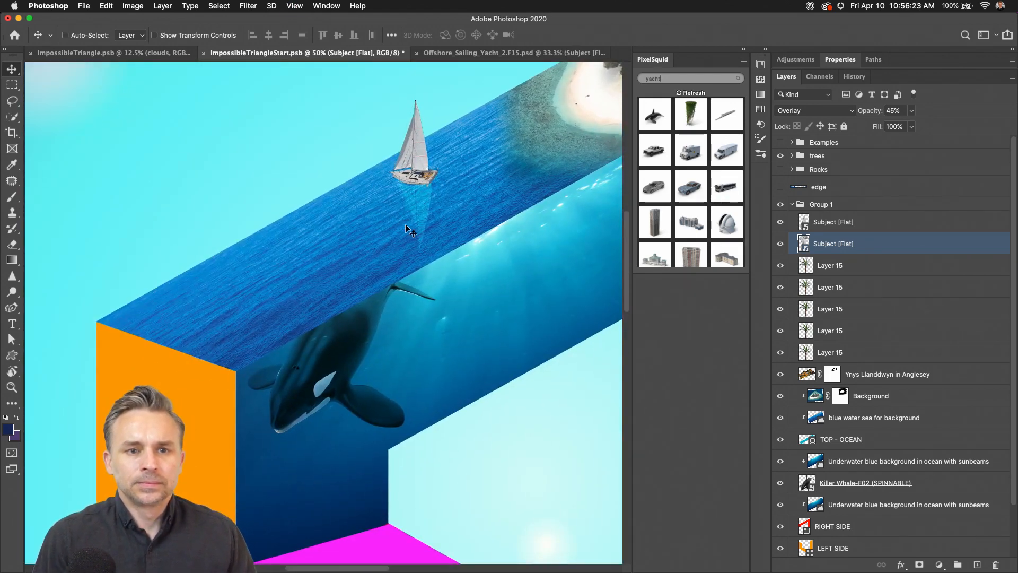
left_click(472, 556)
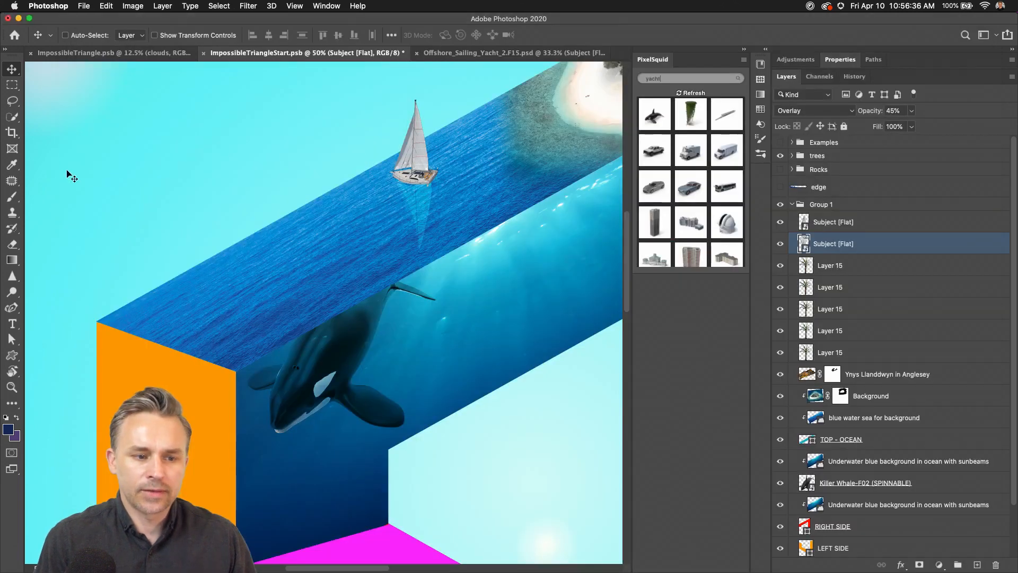
left_click(61, 173)
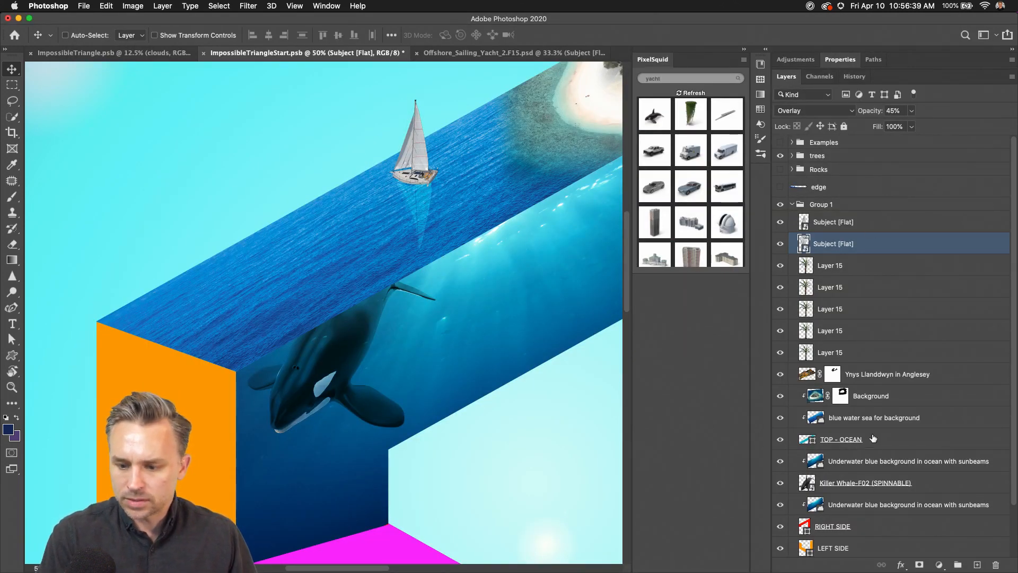
left_click(835, 483)
key("ctrl+t")
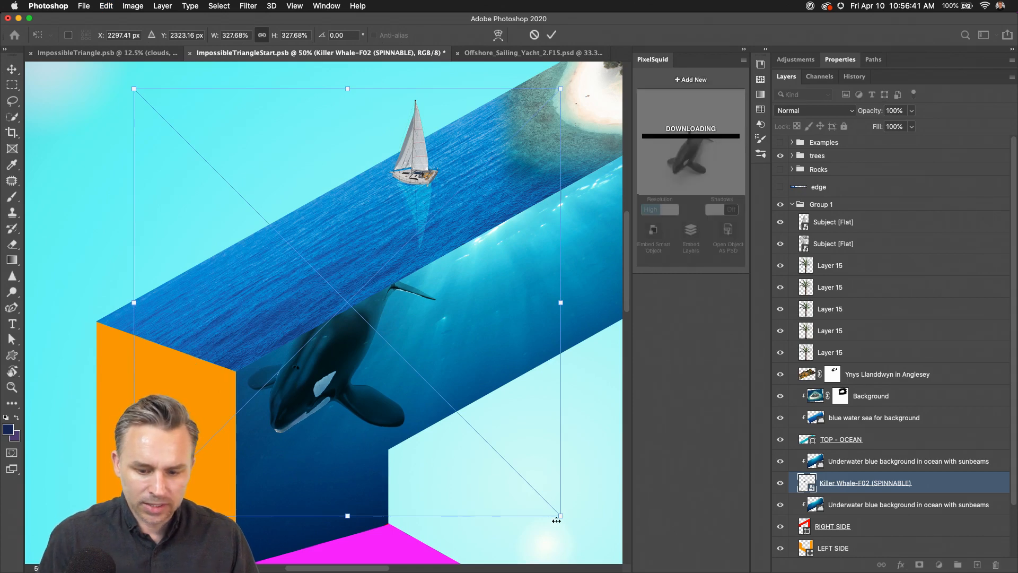
left_click_drag(559, 516, 428, 384)
left_click_drag(207, 286, 248, 347)
key("Return")
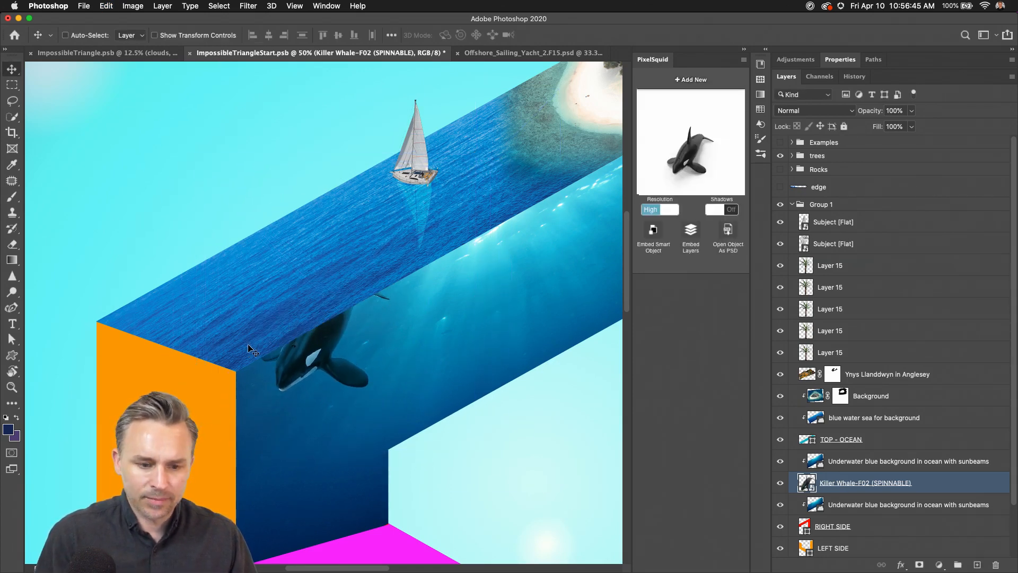
- Duplicate the Killer Whale-F02 layer and move the unclipped copy to the top of Group 1
key("ctrl+plus")
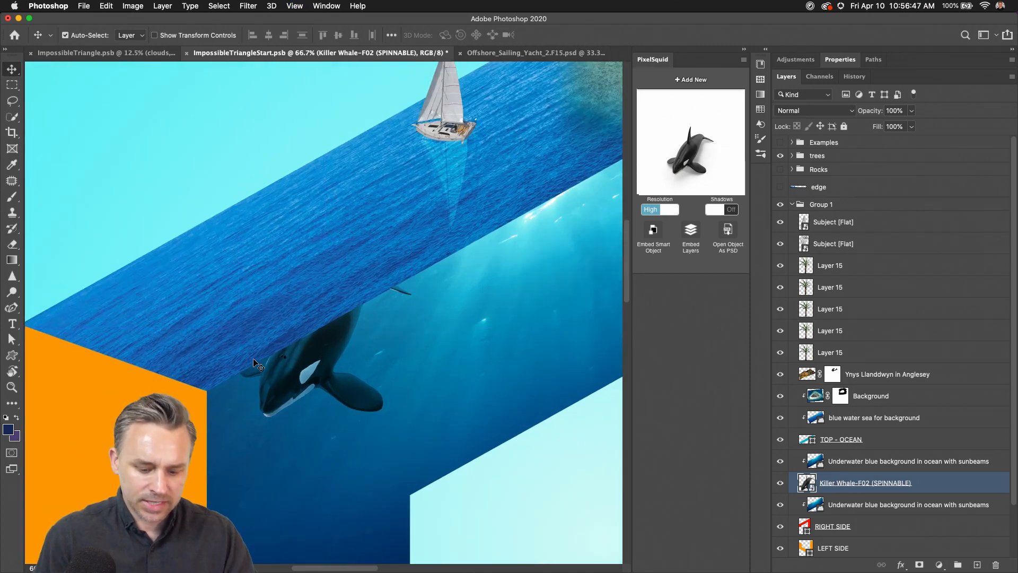
key("ctrl+plus")
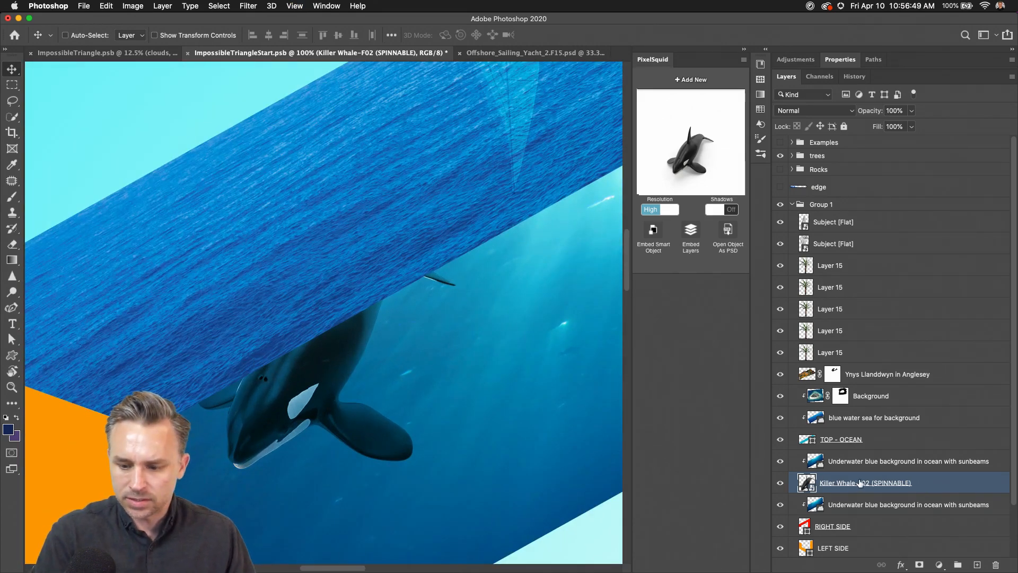
key("ctrl+j")
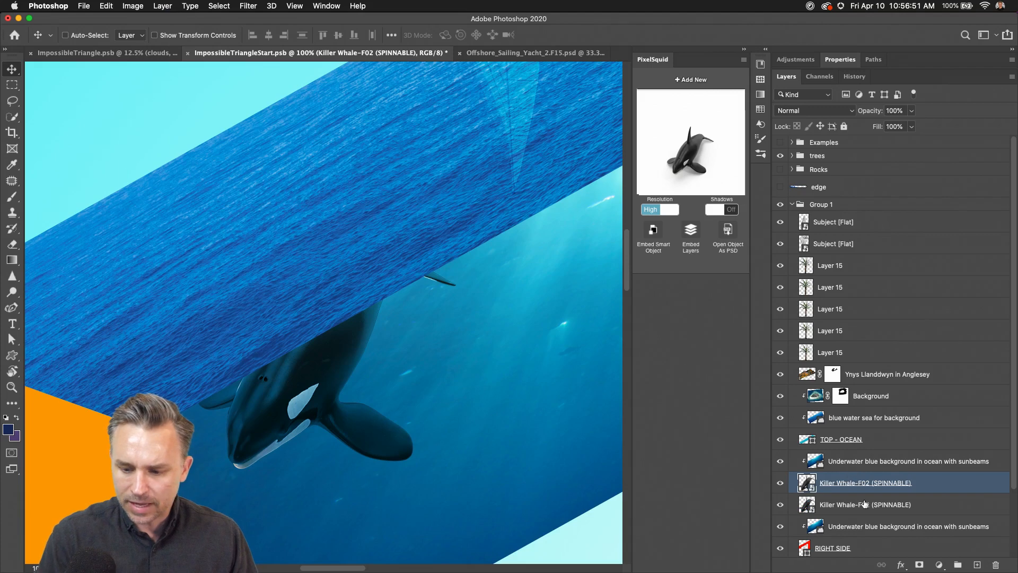
left_click(839, 505)
left_click_drag(855, 494, 887, 219)
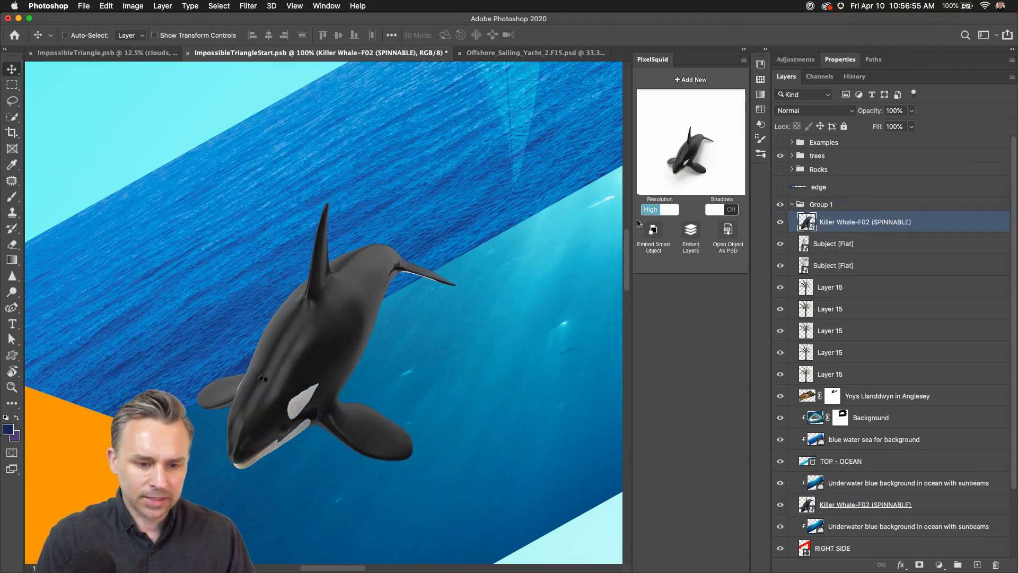
- Outline the dorsal fin of the topmost killer whale copy with a freehand Lasso selection
left_click(12, 101)
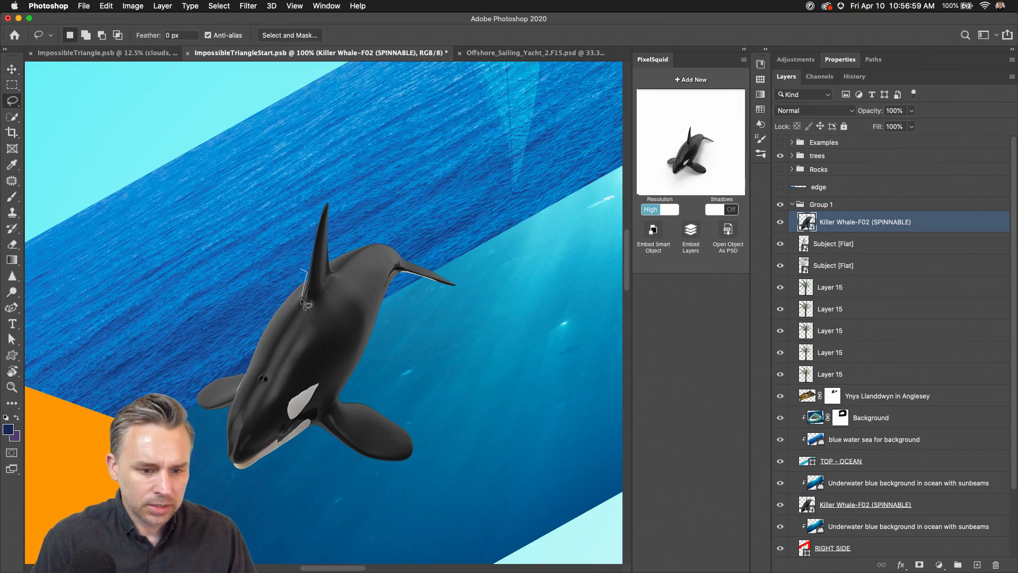
mouse_move(334, 273)
left_mouse_down()
mouse_move(339, 227)
mouse_move(266, 218)
left_mouse_up()
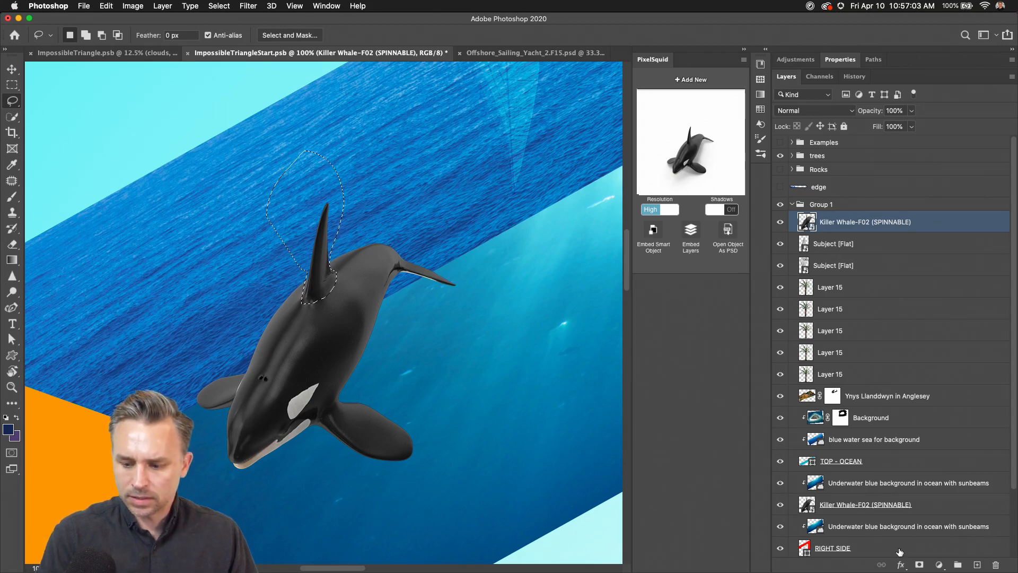
- Mask the top Killer Whale layer to the lassoed dorsal fin selection and add an empty layer above it
left_click(919, 564)
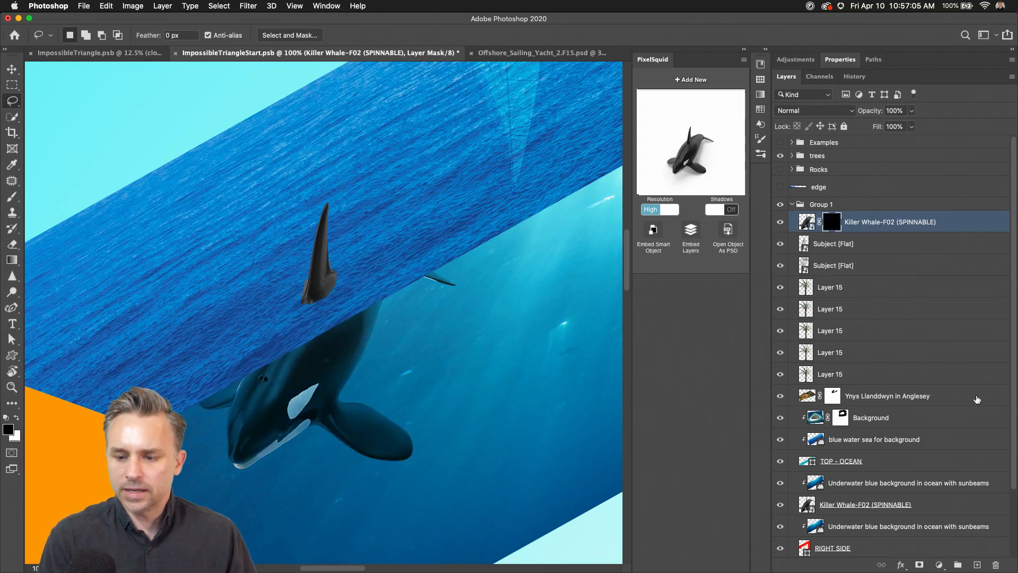
left_click(976, 564)
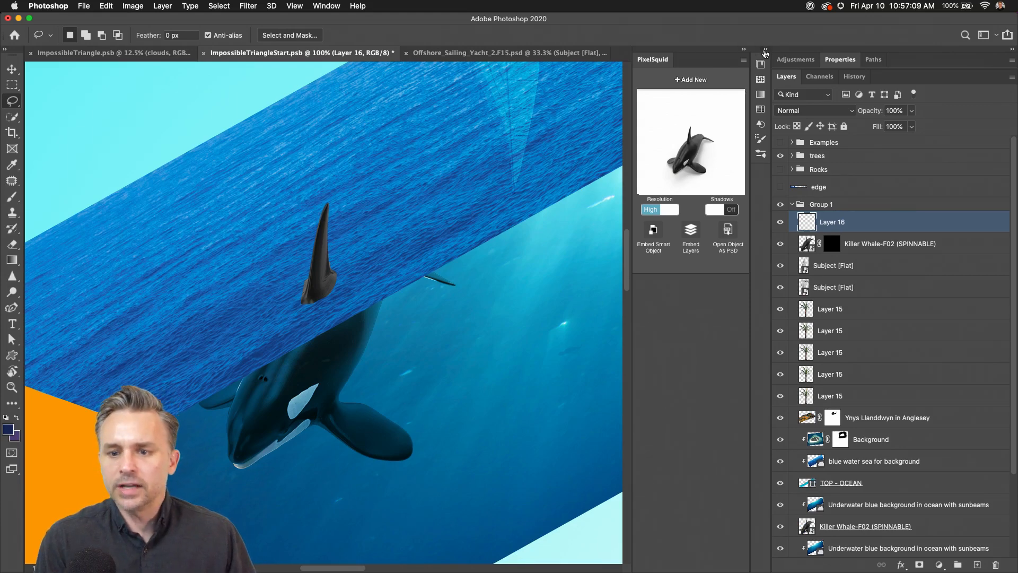
- Choose the Cloud 6 brush from the Cloud Brushes 0981 set
left_click(765, 51)
left_click(192, 52)
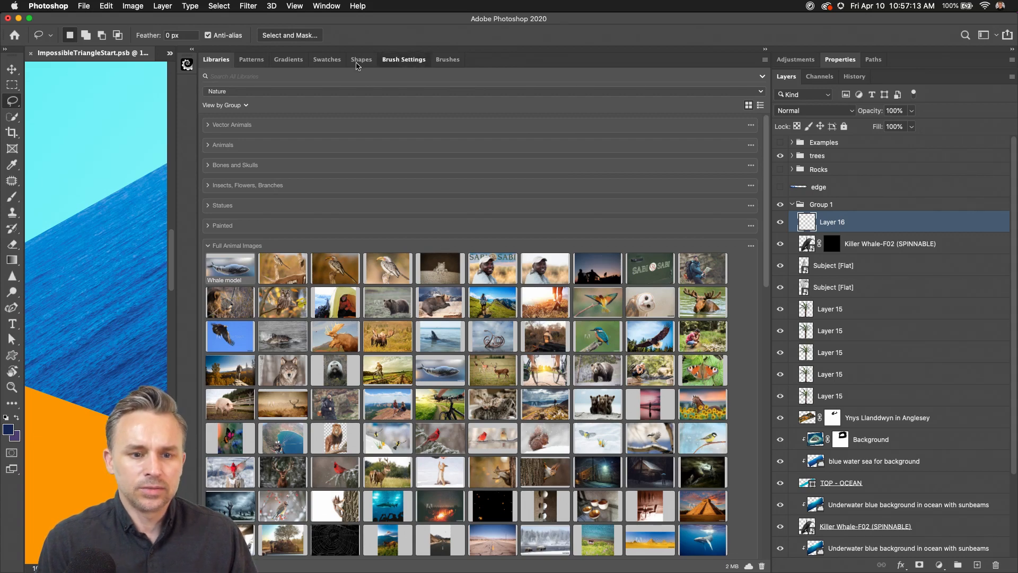
left_click(432, 62)
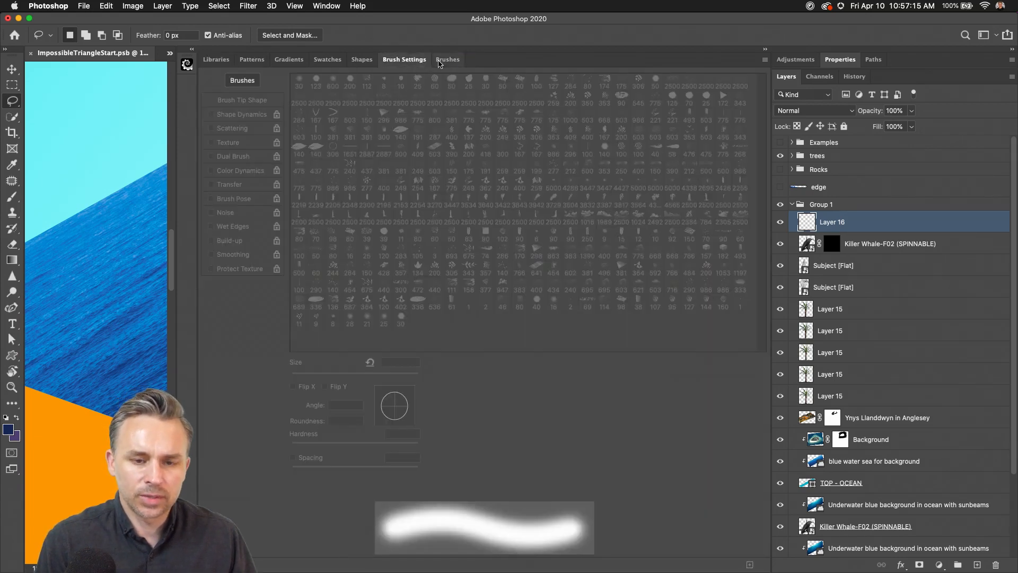
left_click(445, 62)
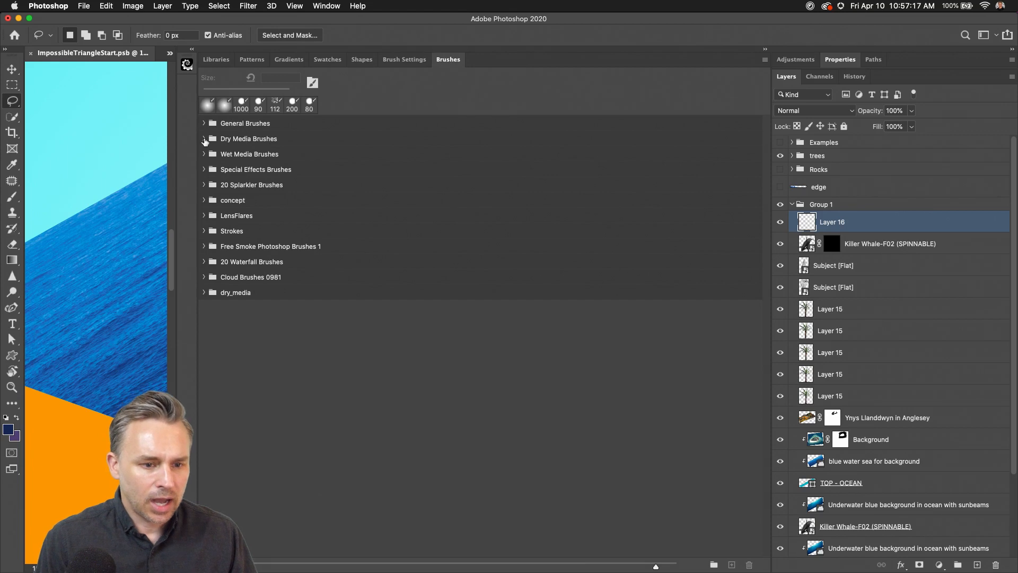
left_click(204, 139)
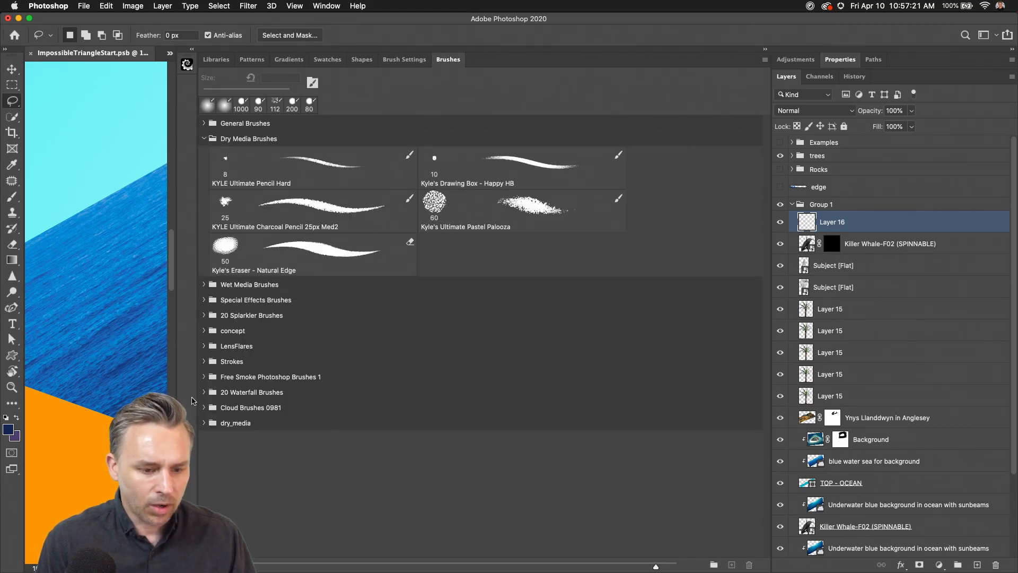
left_click(204, 407)
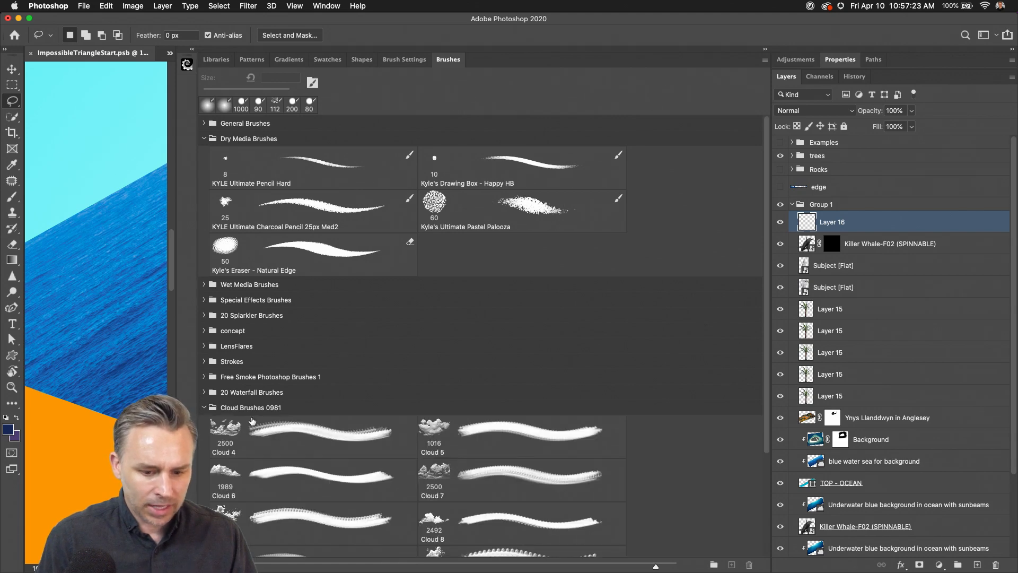
scroll(253, 420, "down", 5)
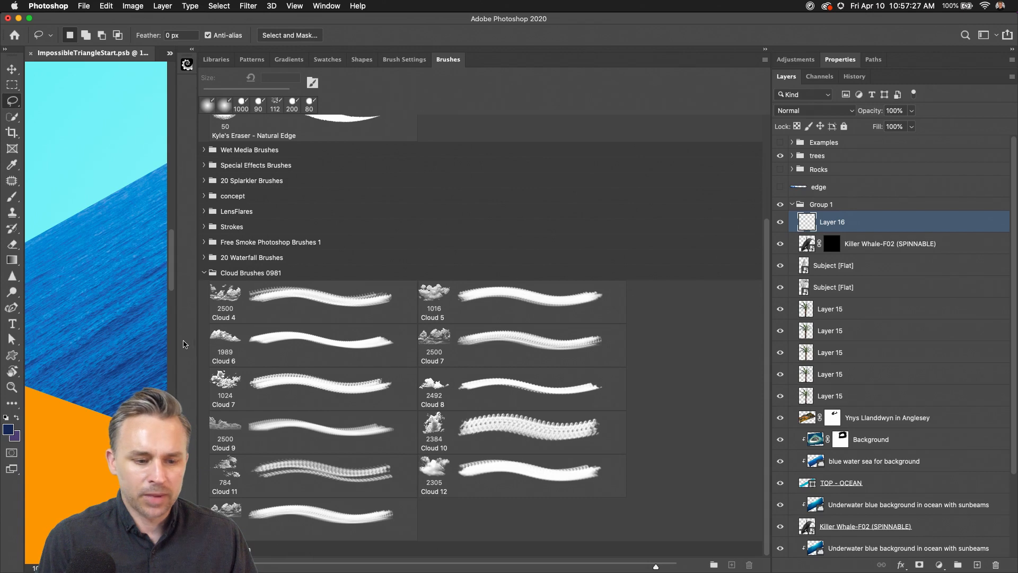
left_click(215, 338)
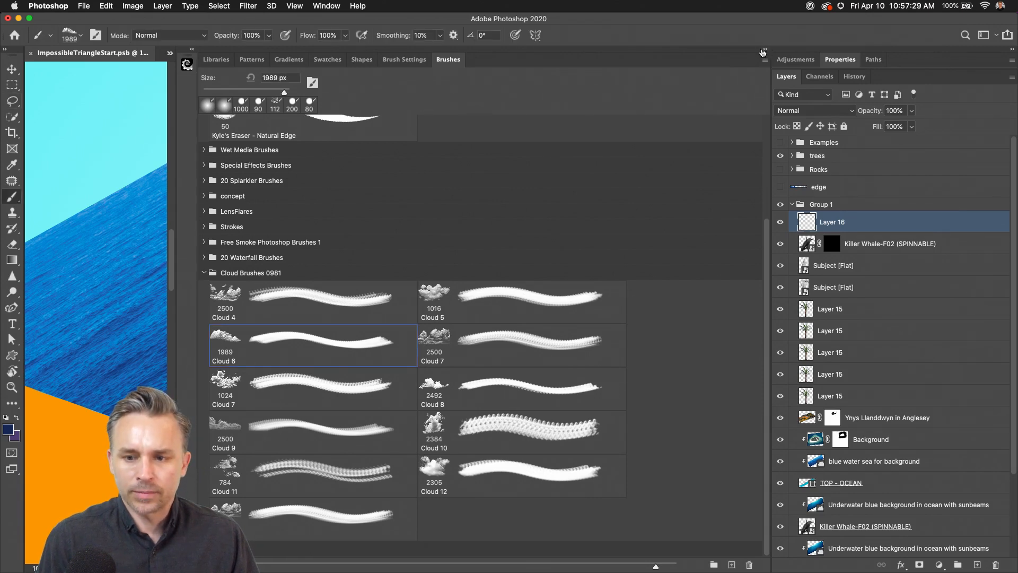
left_click(763, 50)
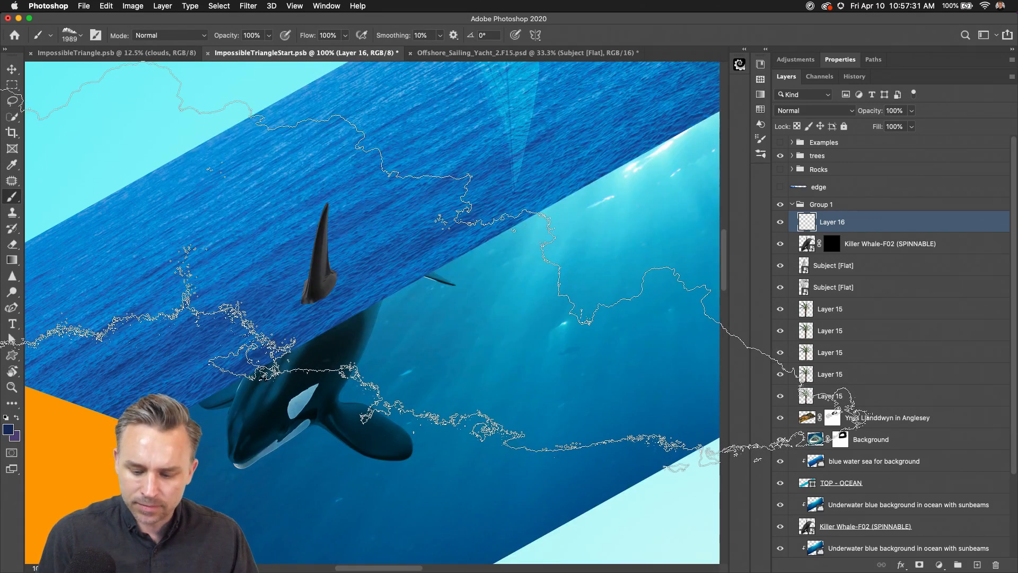
- Reduce the cloud brush to 125 px and stamp one white cloud beside the whale's fin on the new layer
key("bracketleft")
key("bracketleft")
key("bracketleft")
key("bracketleft")
key("bracketleft")
key("bracketleft")
key("bracketleft")
key("bracketleft")
key("bracketleft")
key("bracketleft")
key("bracketleft")
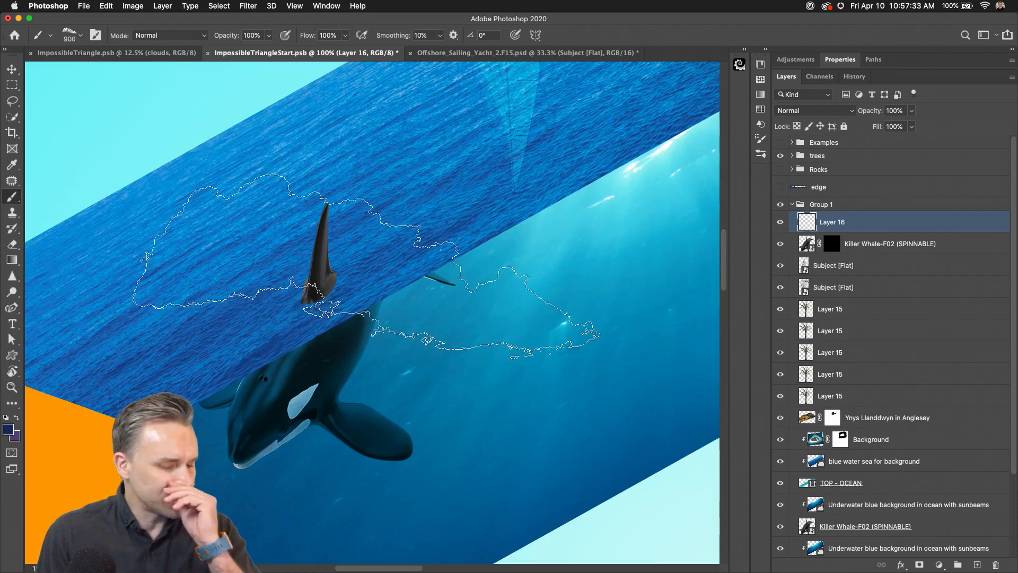
key("bracketleft")
key("bracketleft")
key("bracketleft")
key("bracketleft")
key("bracketleft")
key("bracketleft")
key("bracketleft")
key("bracketleft")
key("bracketleft")
key("bracketleft")
key("bracketleft")
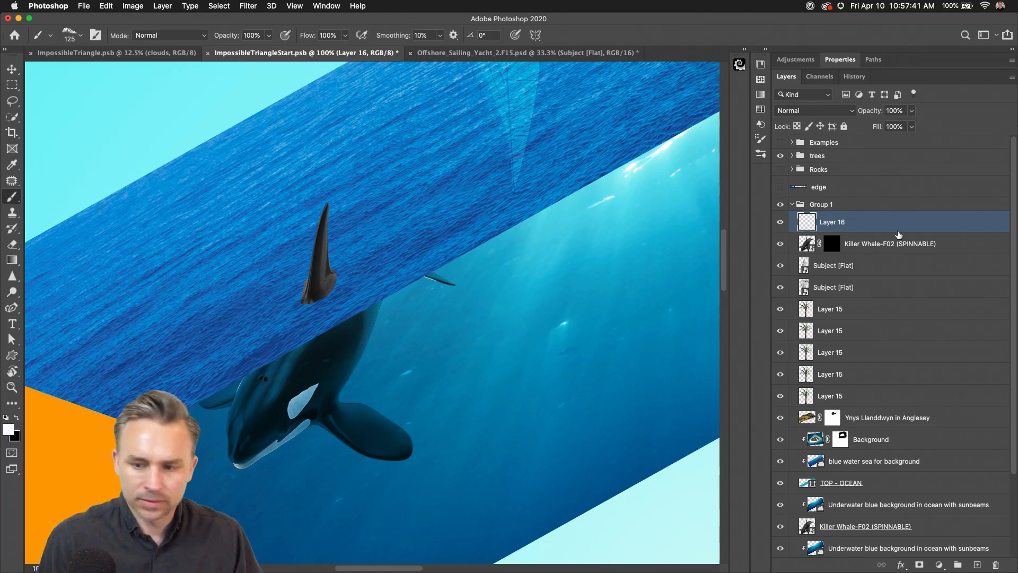
left_click(363, 248)
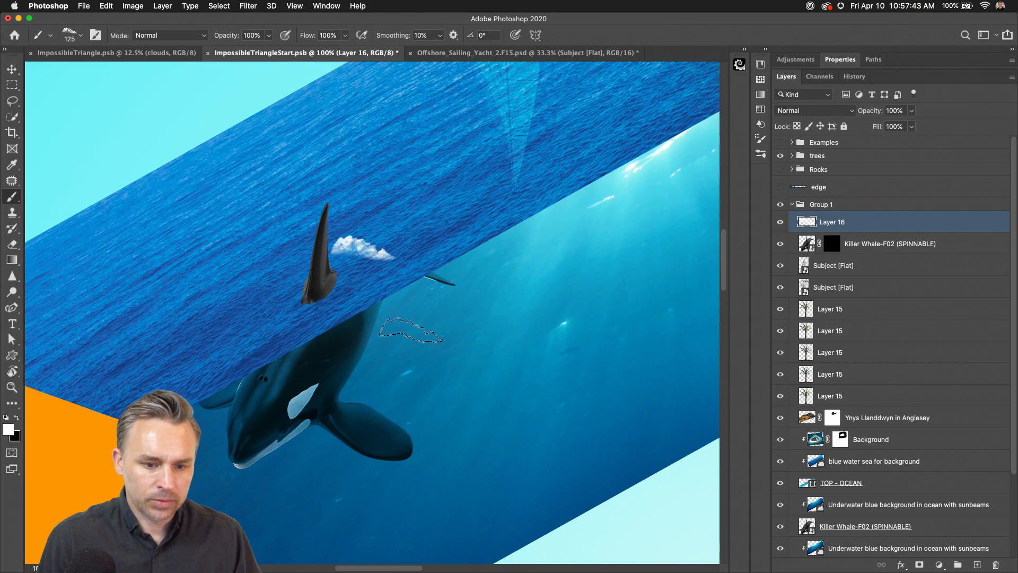
- Rotate the cloud onto the fin's base and duplicate its layer, with one copy above and one below the masked Killer Whale layer
key("super+t")
left_click_drag(322, 221, 313, 281)
key("Return")
mouse_move(846, 229)
left_mouse_down()
mouse_move(848, 251)
mouse_move(863, 211)
left_mouse_up()
key("super+j")
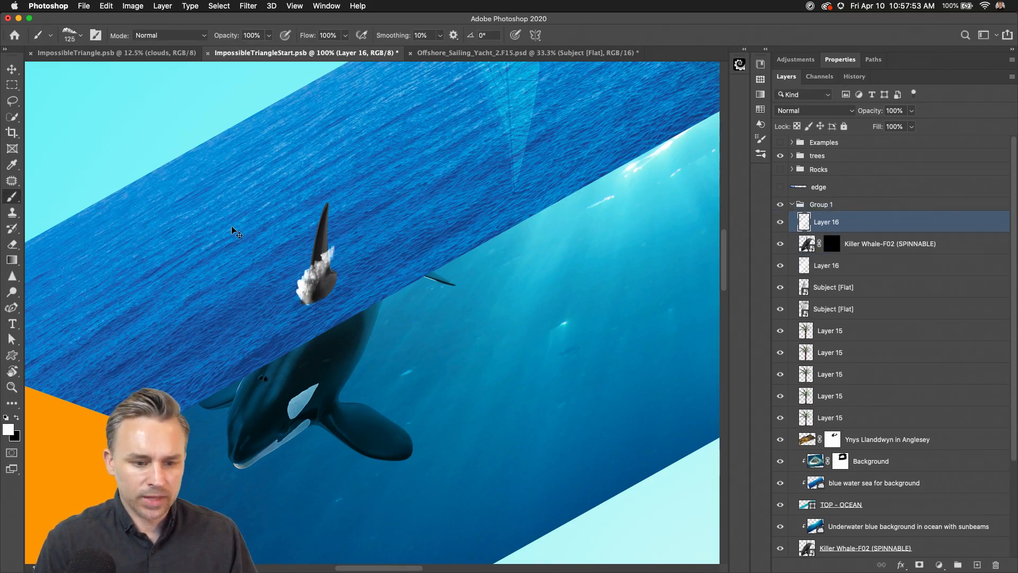
- Flip the upper cloud copy horizontally, rotate it and position it as a splash along the right side of the fin's base
key("super+t")
right_click(310, 282)
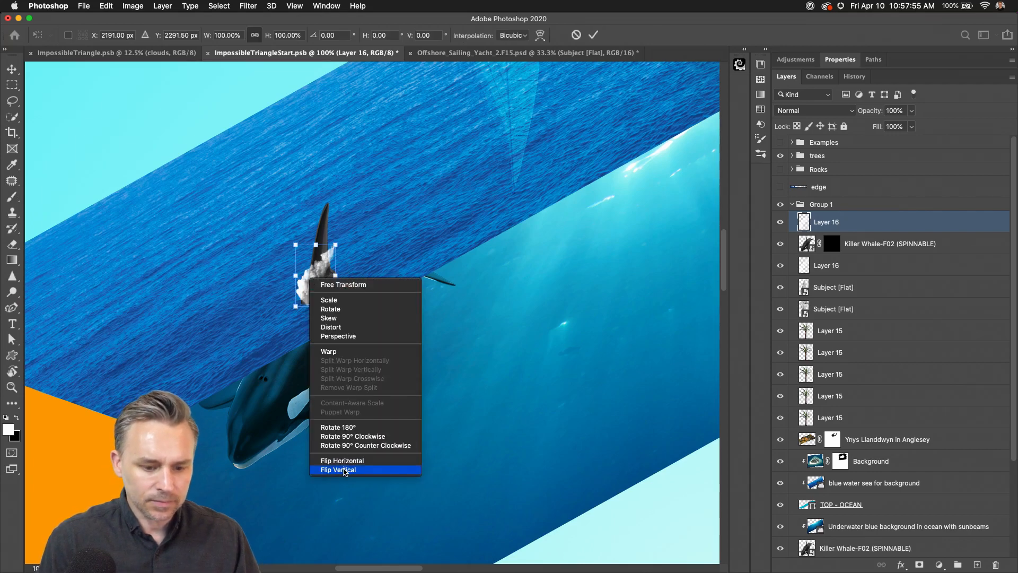
left_click(344, 460)
mouse_move(283, 239)
left_mouse_down()
mouse_move(324, 208)
mouse_move(329, 214)
left_mouse_up()
key("Return")
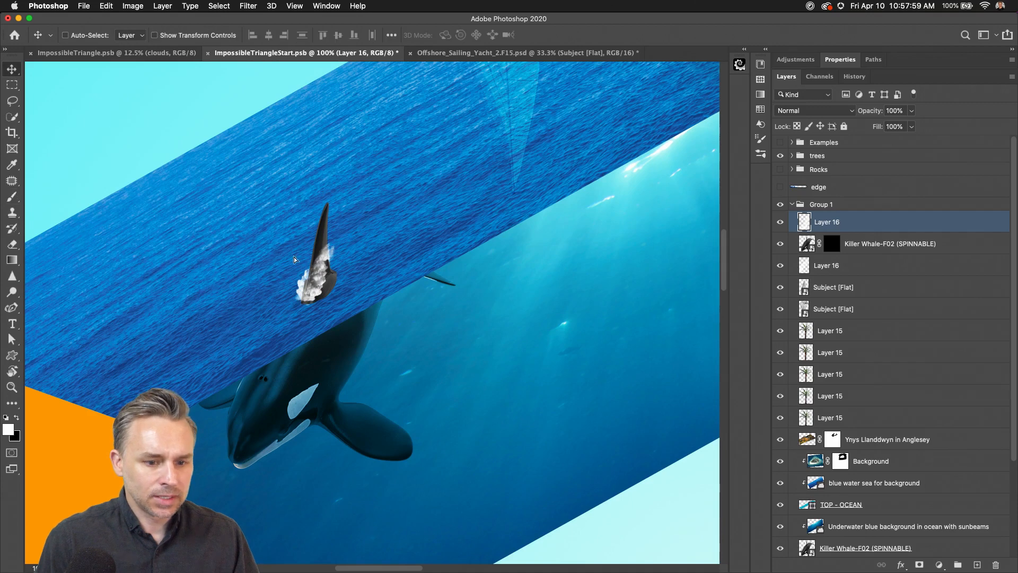
left_click_drag(294, 259, 298, 262)
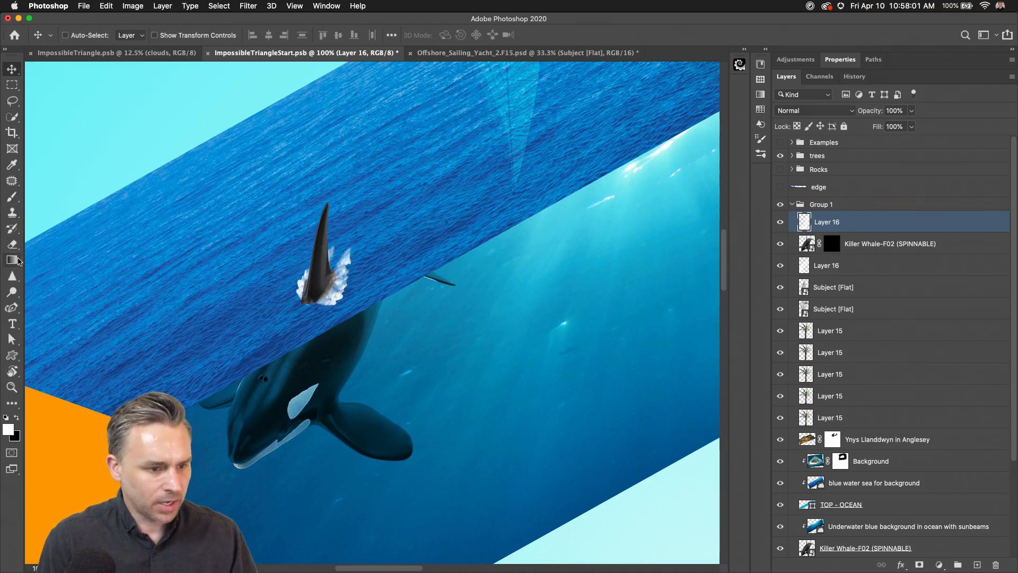
- Smudge the edges of the right-hand splash with a 35 px soft brush at 24% strength
left_click(12, 244)
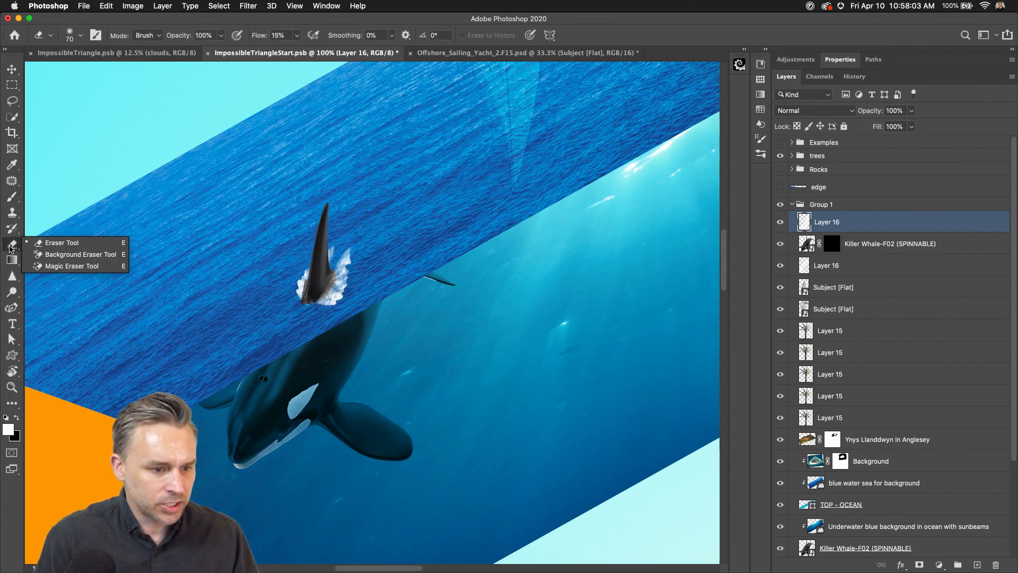
left_click(12, 291)
left_click(29, 291)
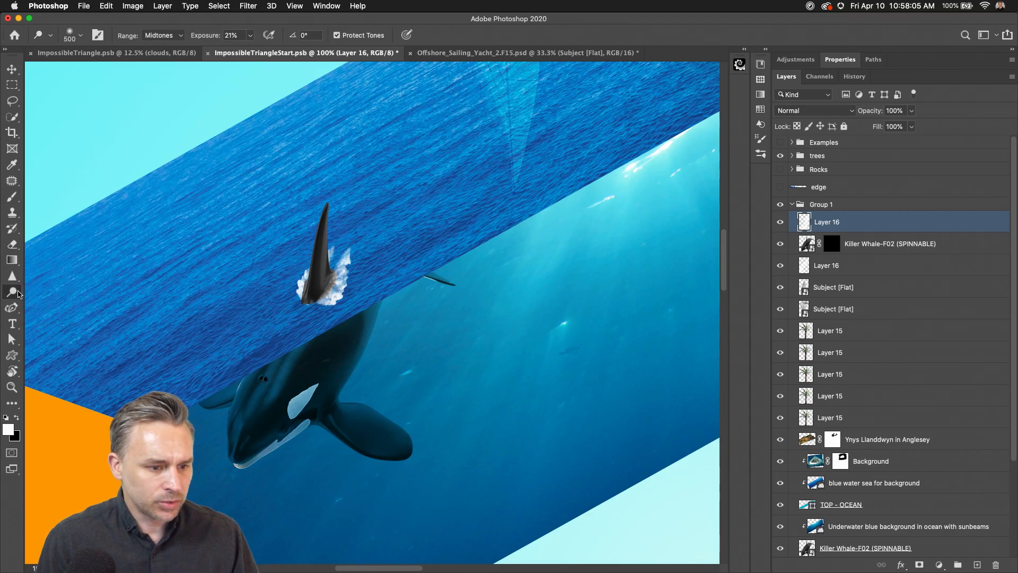
left_click(13, 279)
left_click(12, 282)
left_click(51, 298)
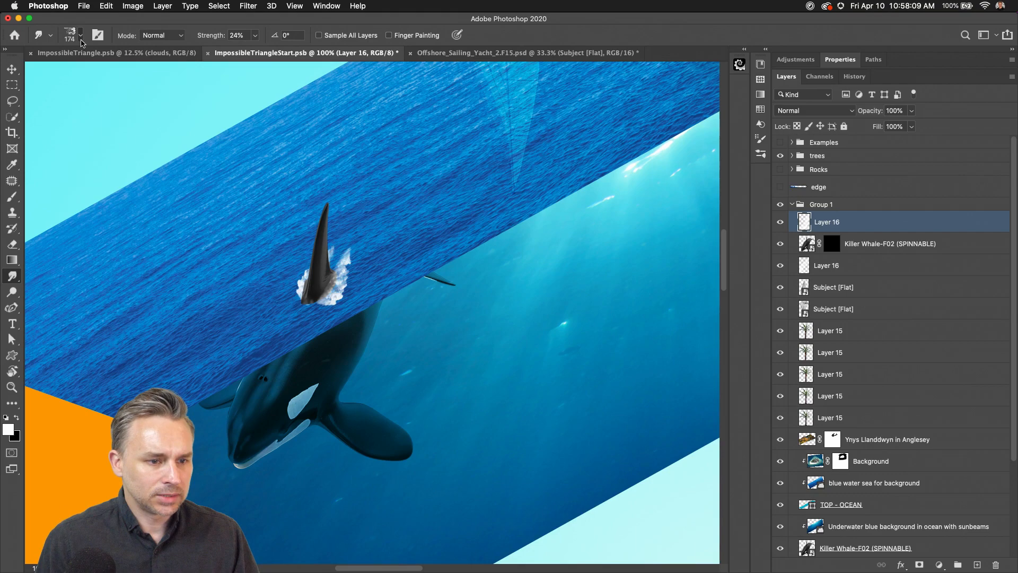
left_click(80, 37)
double_click(75, 133)
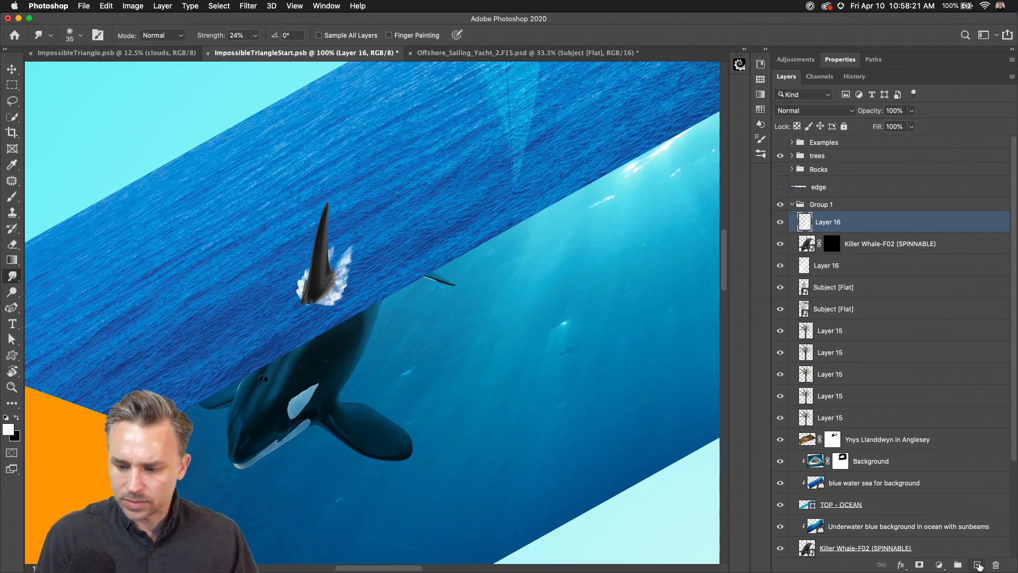
- Add a new layer and paint white foam across the front of the fin's base with the cloud brush at about 40 px
left_click(977, 565)
key("b")
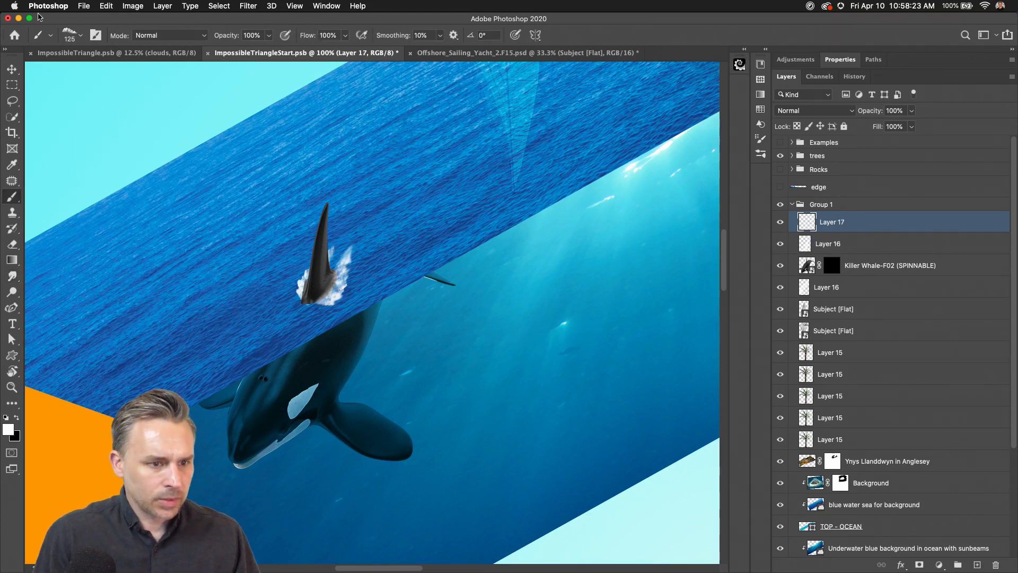
key("bracketleft")
key("bracketleft")
key("bracketleft")
key("bracketleft")
key("bracketleft")
key("bracketleft")
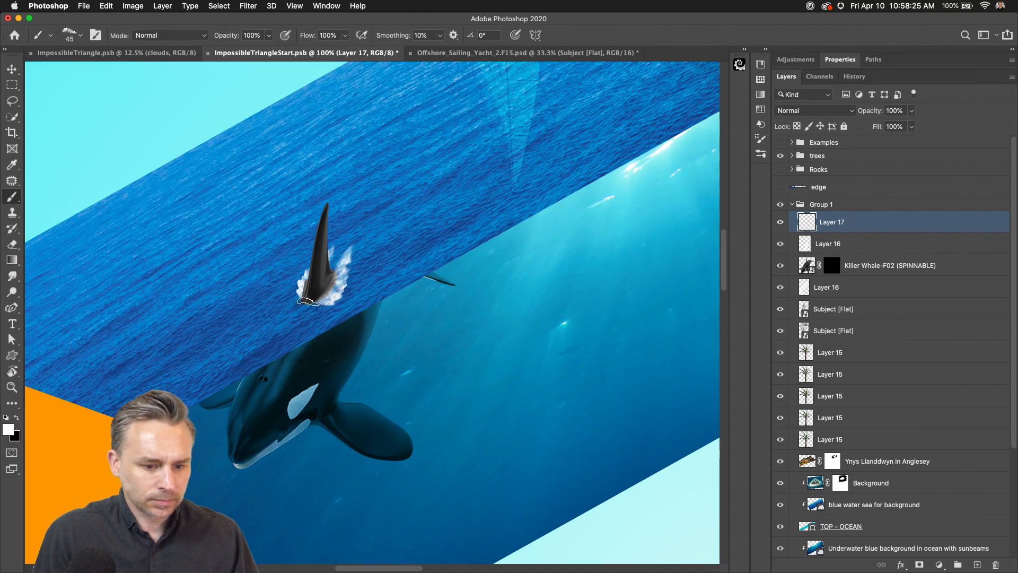
left_click_drag(308, 302, 329, 297)
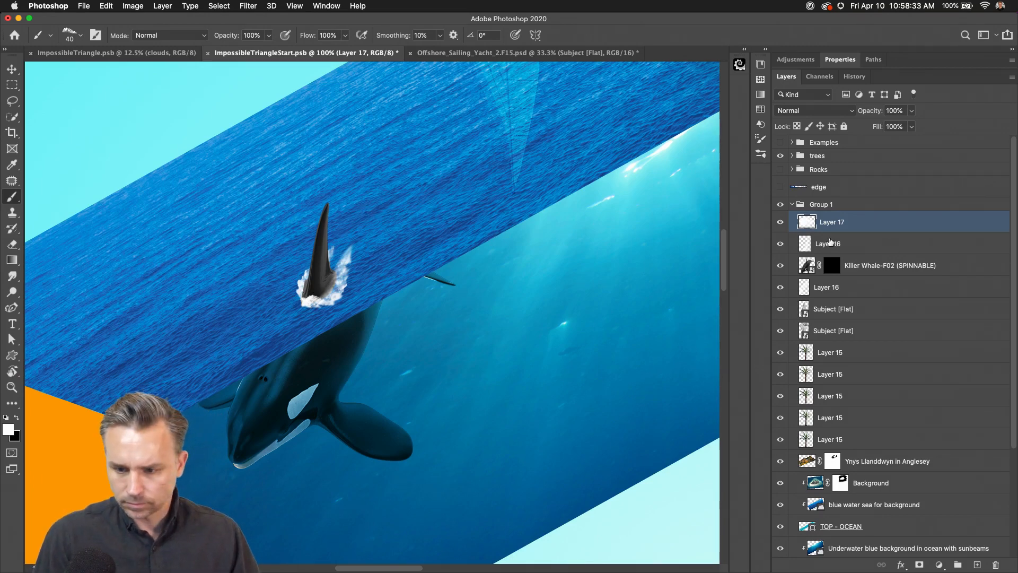
- Check the upper splash layer by toggling its visibility, and examine the fin splash in the whole composition
left_click(830, 241)
left_click(780, 245)
left_click(779, 245)
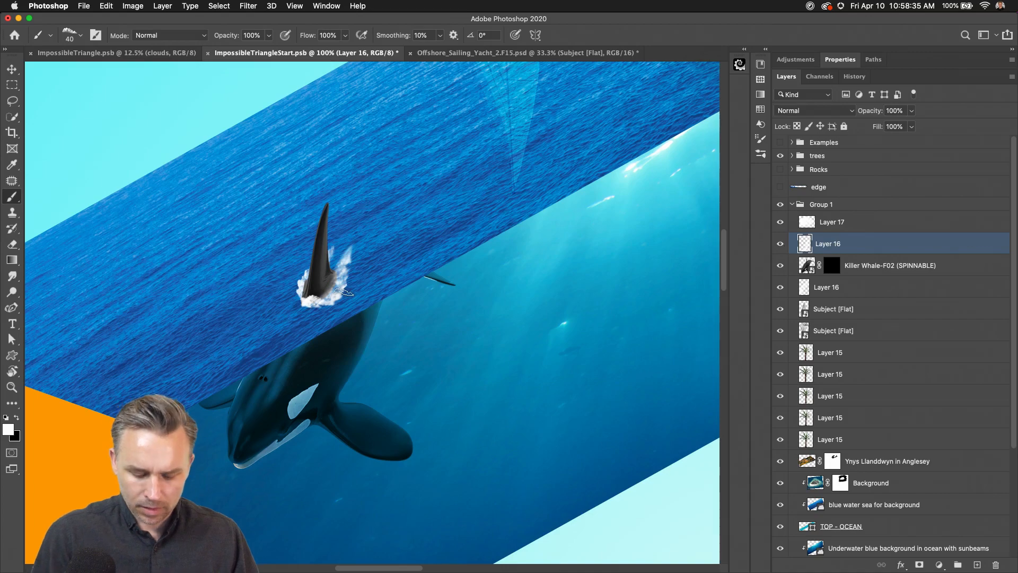
key("super+minus")
key("super+minus")
key("super+minus")
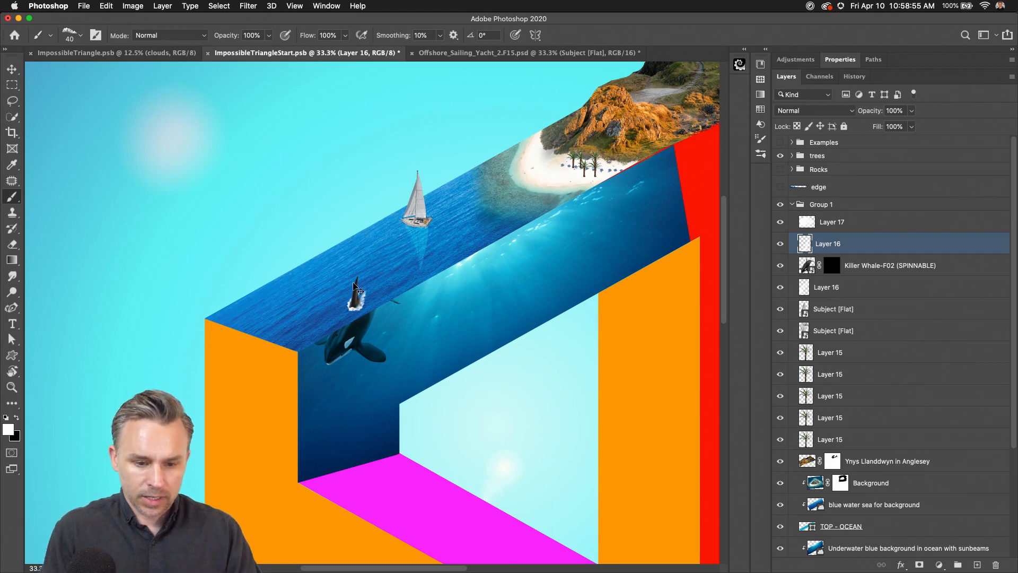
scroll(354, 283, "up", 3)
key("v")
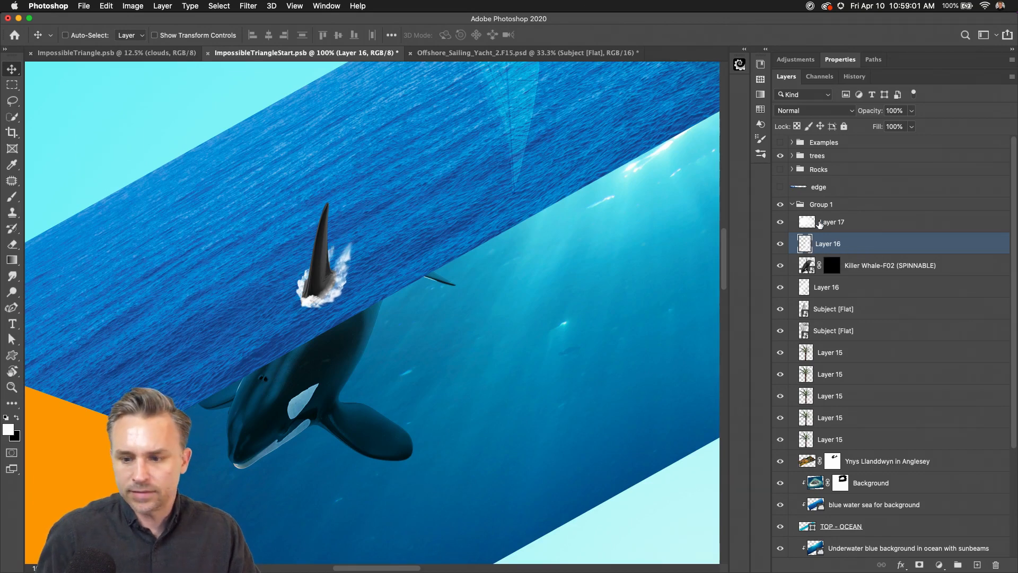
left_click_drag(877, 110, 984, 119)
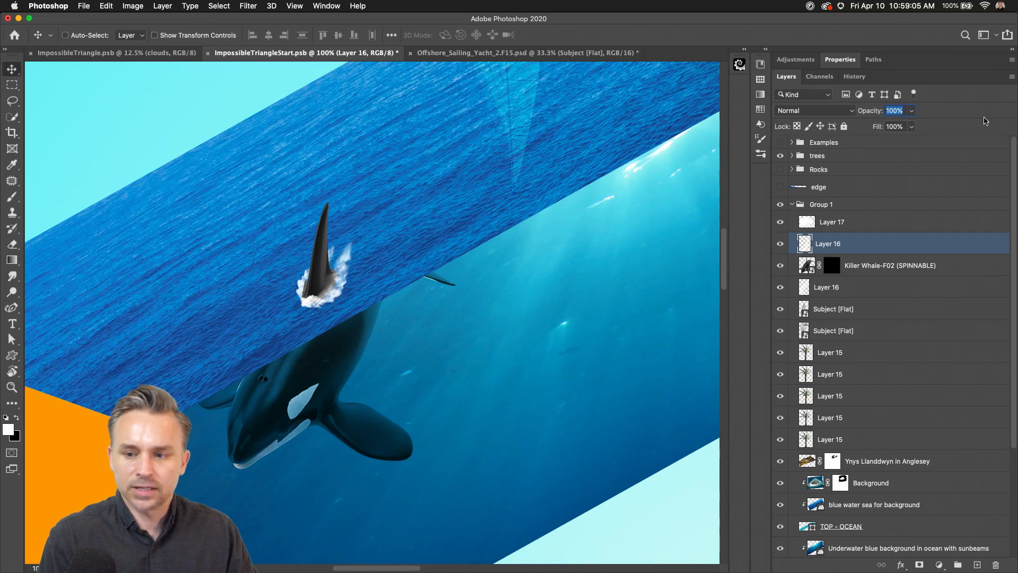
left_click(804, 112)
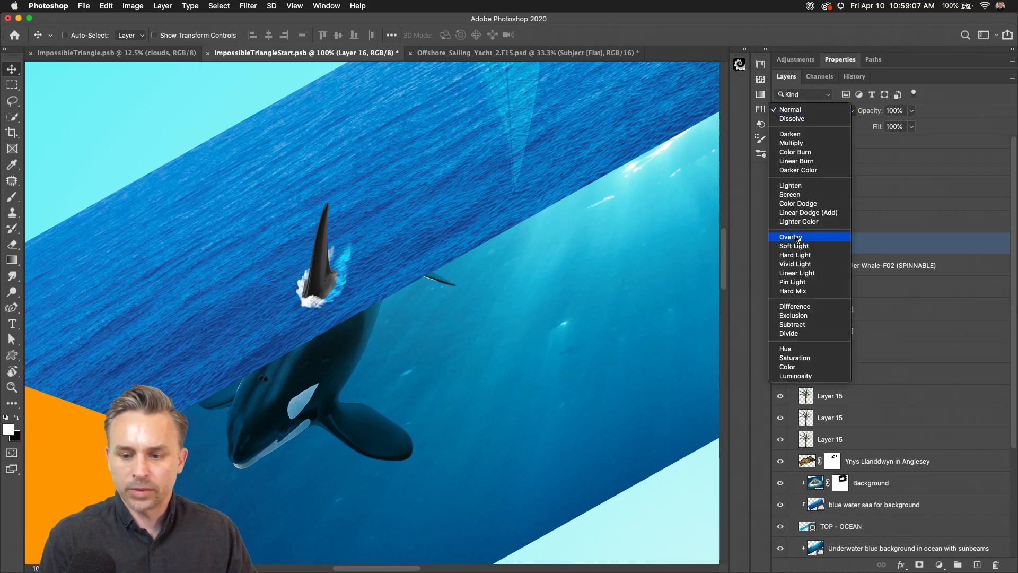
left_click(971, 247)
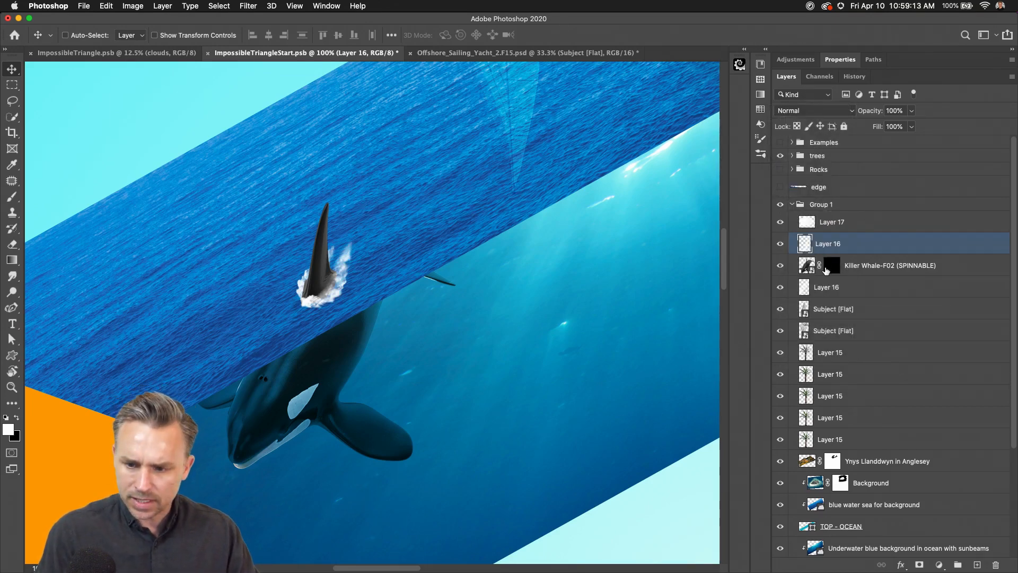
- Target the mask of the upper Killer Whale layer with the Brush tool and a black foreground colour, at the fin's base
left_click(793, 269)
key("x")
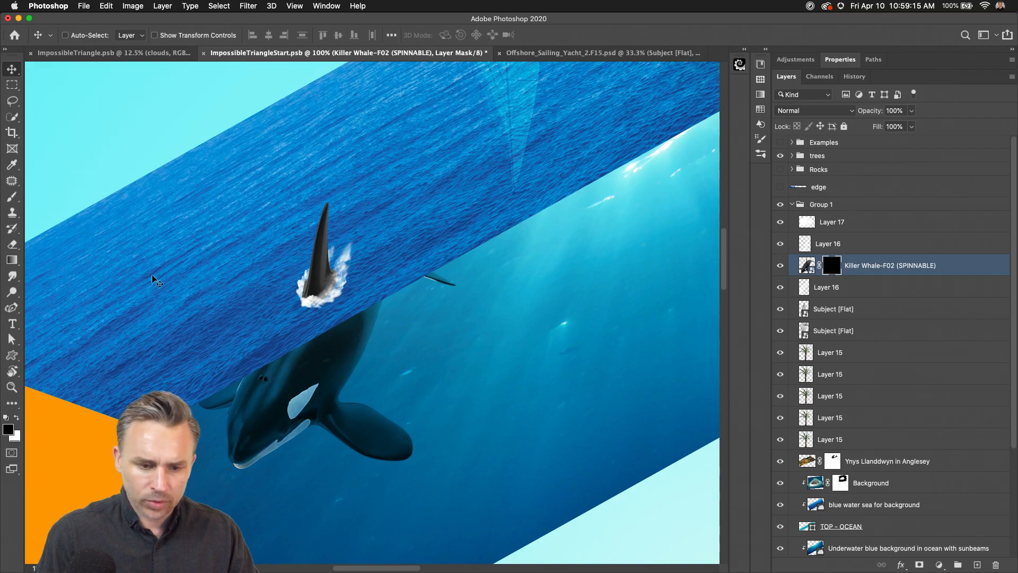
key("b")
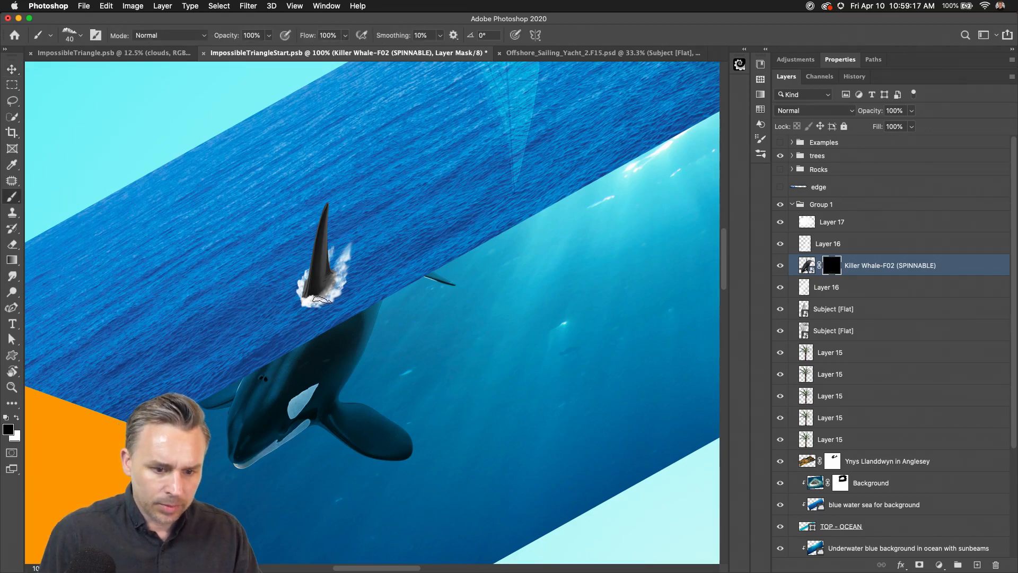
key("super+plus")
key("super+plus")
key("super+plus")
key("space")
mouse_move(188, 256)
left_mouse_down()
mouse_move(529, 393)
mouse_move(337, 348)
mouse_move(329, 336)
mouse_move(300, 345)
mouse_move(339, 329)
mouse_move(396, 273)
mouse_move(386, 242)
mouse_move(367, 314)
mouse_move(381, 285)
left_mouse_up()
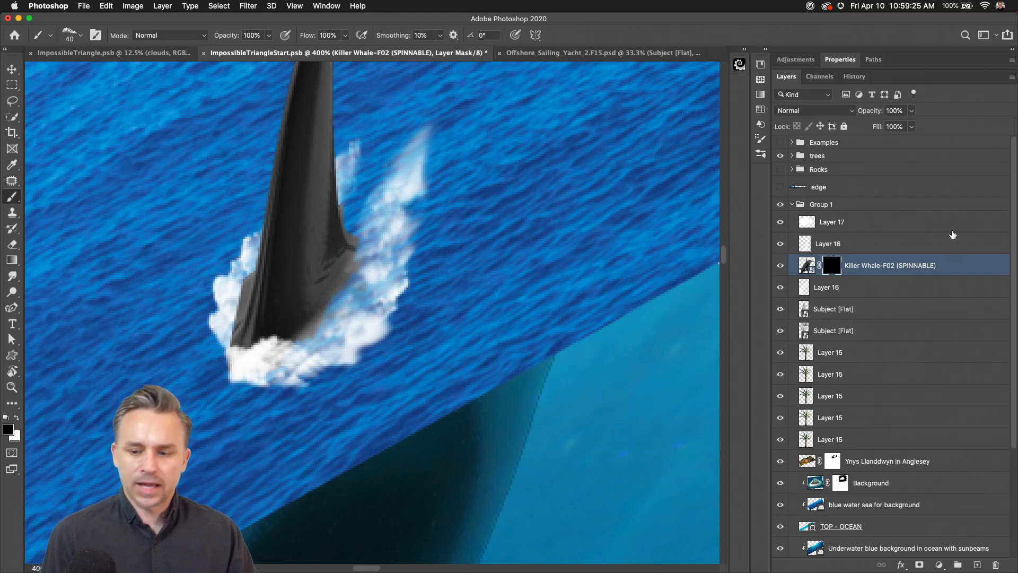
- Add a layer above the upper Killer Whale layer and paint sampled ocean blue beside the fin's base with the cloud brush at 90 px
left_click(978, 564)
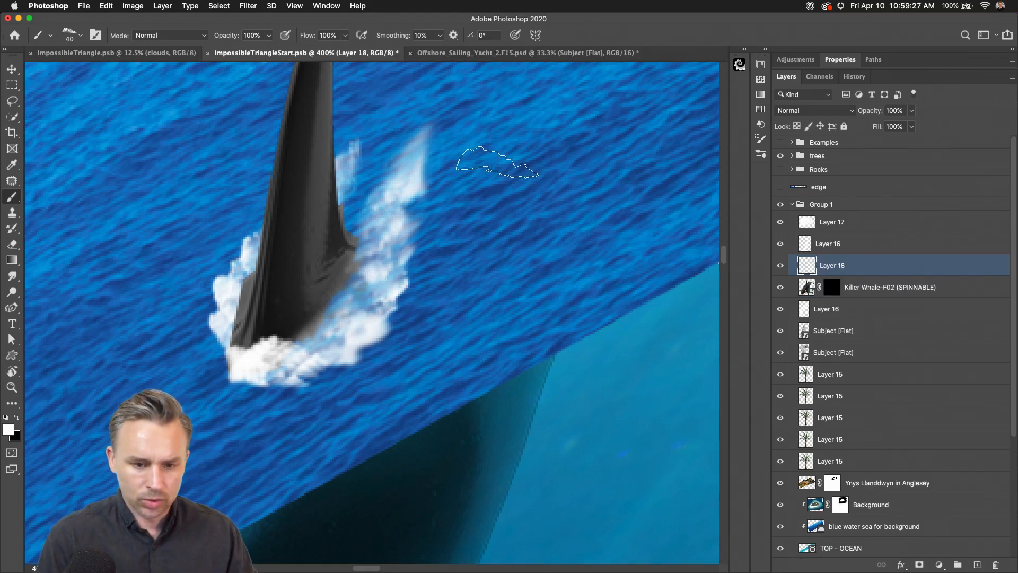
key("x")
key("i")
left_click(538, 185)
key("b")
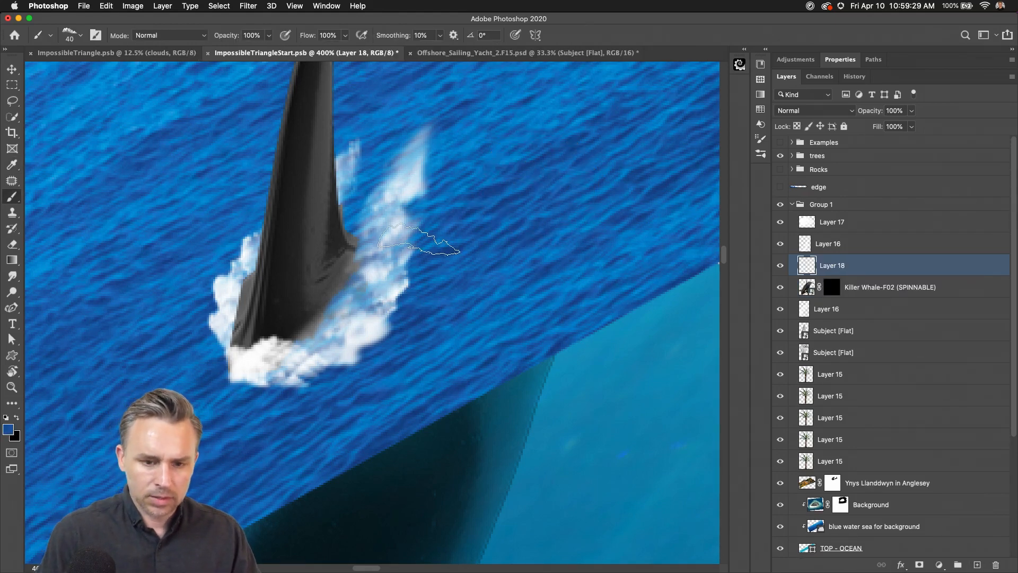
left_click_drag(373, 325, 397, 309)
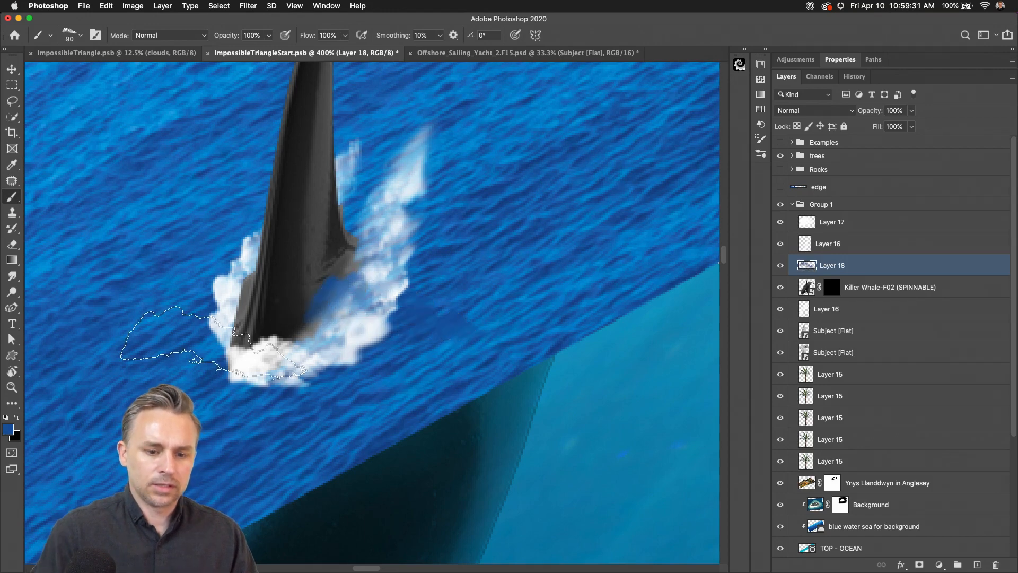
- Rotate the painted blue patch to about -57.77° and move it over the right edge of the fin's base
key("ctrl+t")
left_click_drag(276, 232, 265, 366)
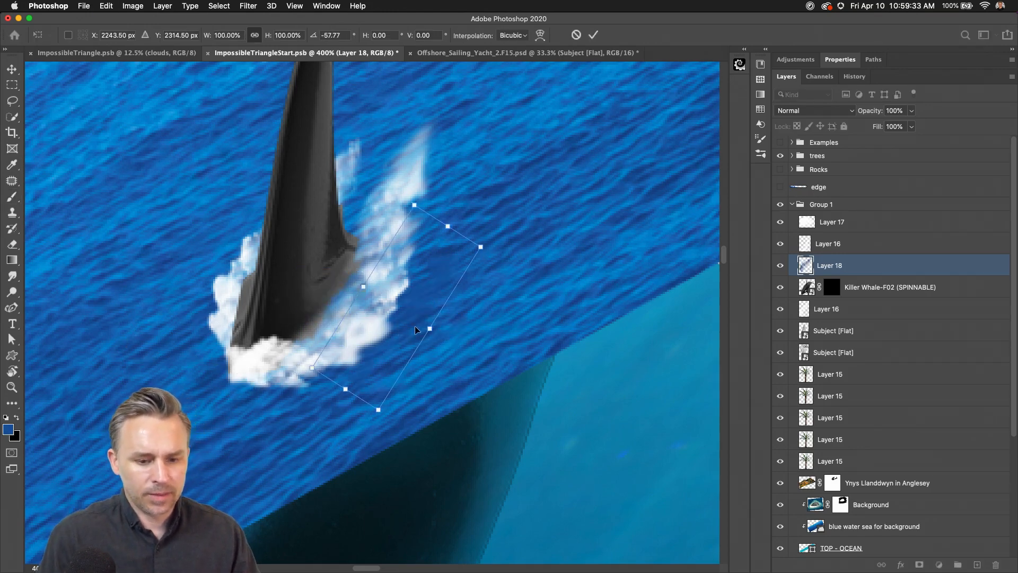
left_click_drag(417, 330, 366, 326)
key("Return")
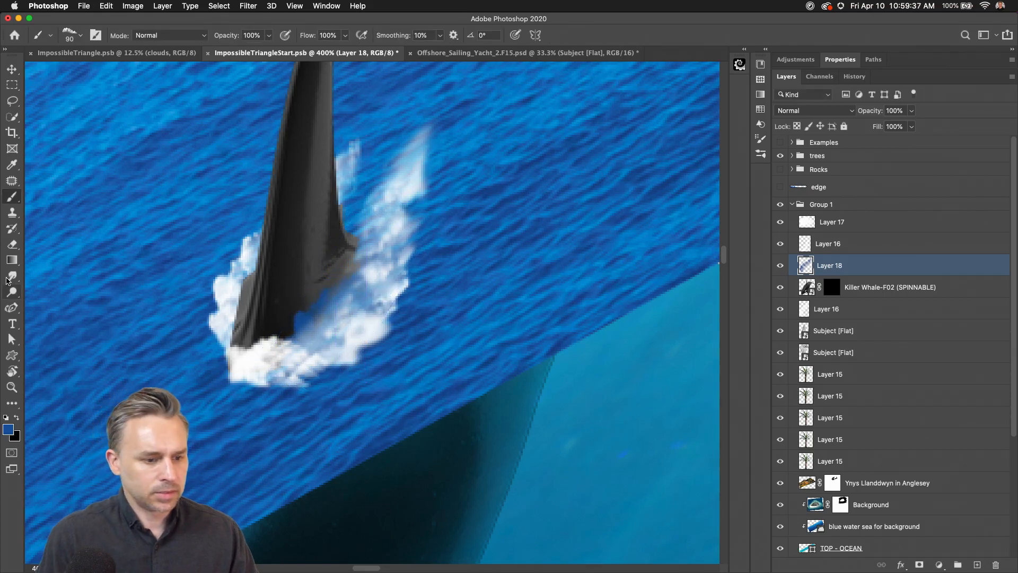
- Smudge the blue patch into the lower right edge of the fin at 24% strength
left_click(8, 277)
left_click_drag(288, 321, 323, 273)
key("super+minus")
key("super+minus")
key("super+minus")
key("super+minus")
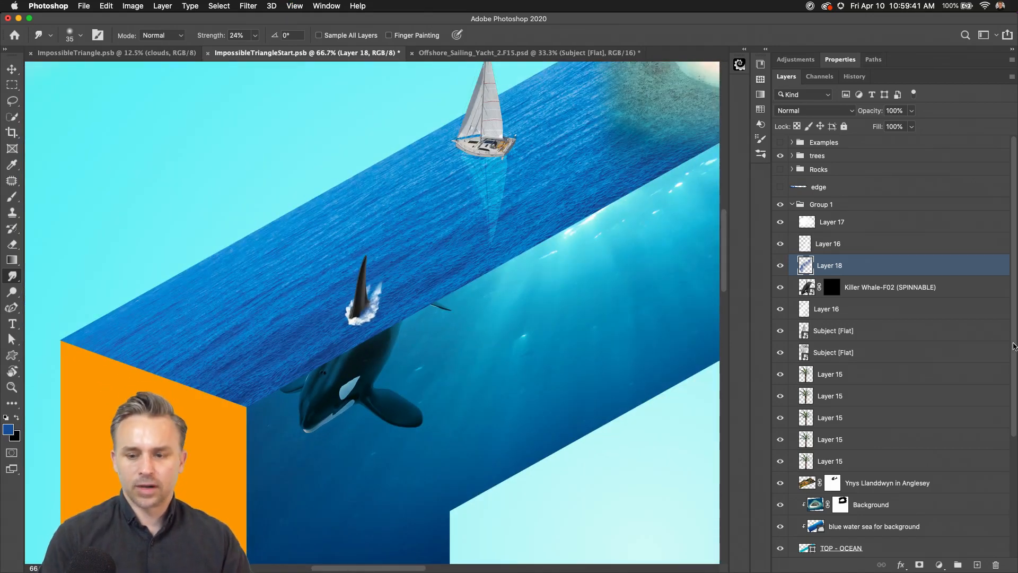
left_click(857, 292)
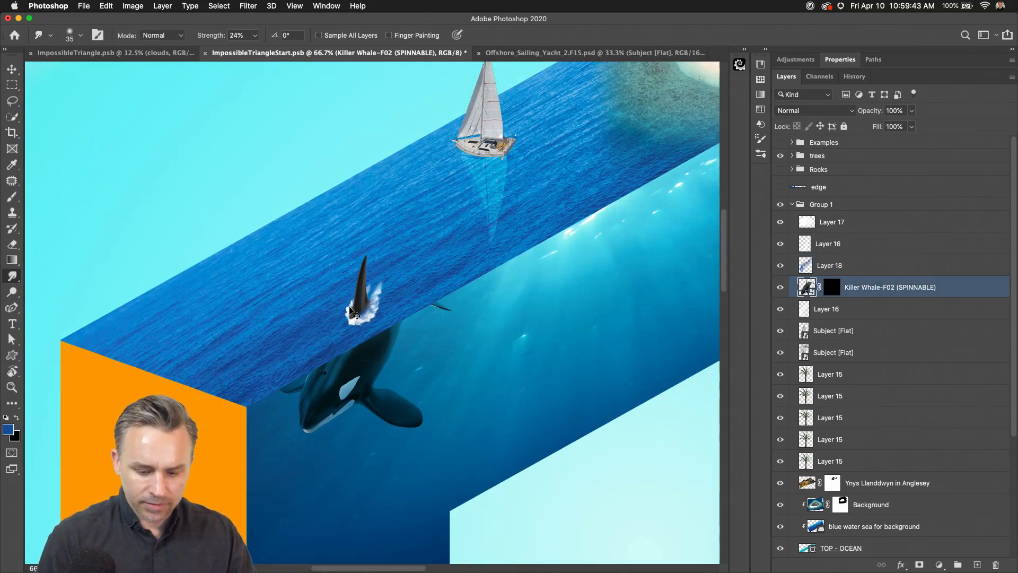
key("super+t")
left_click_drag(564, 117, 389, 422)
left_click_drag(269, 424, 373, 313)
key("super+z")
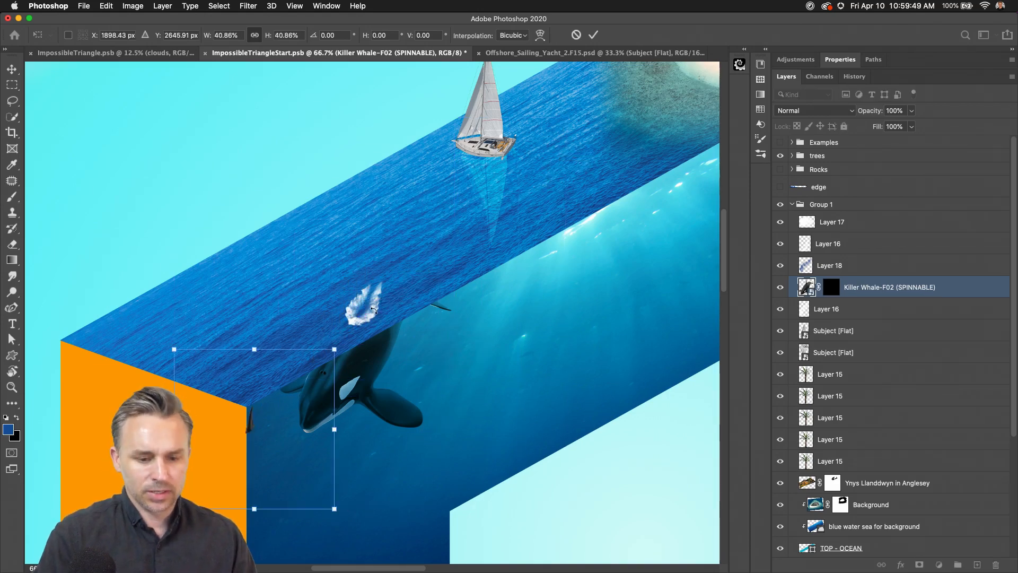
key("Return")
key("super+shift+z")
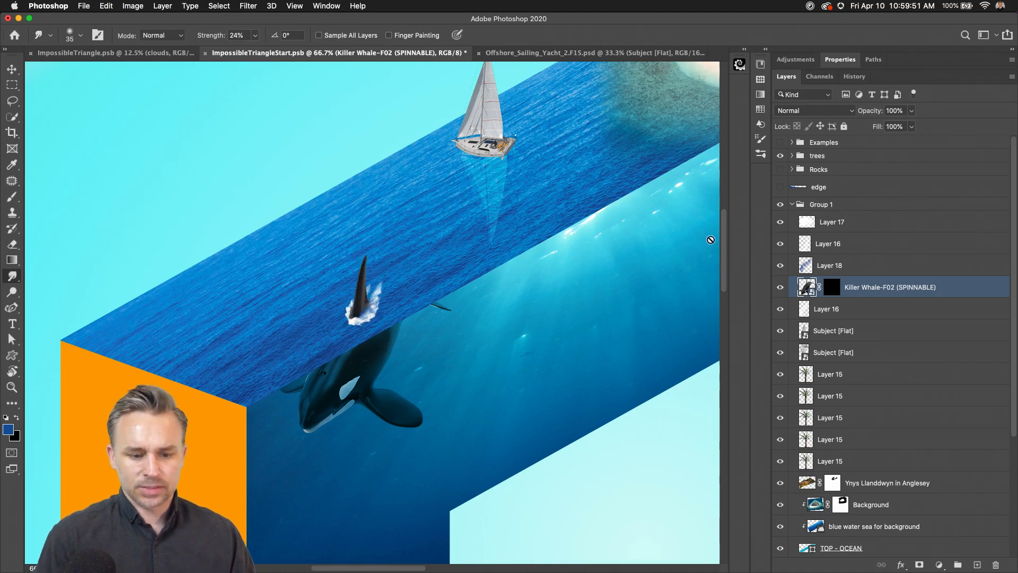
- Scale both Killer Whale layers and all the fin's splash layers together to 74.67%, and move them slightly left within the ocean
scroll(785, 444, "down", 5)
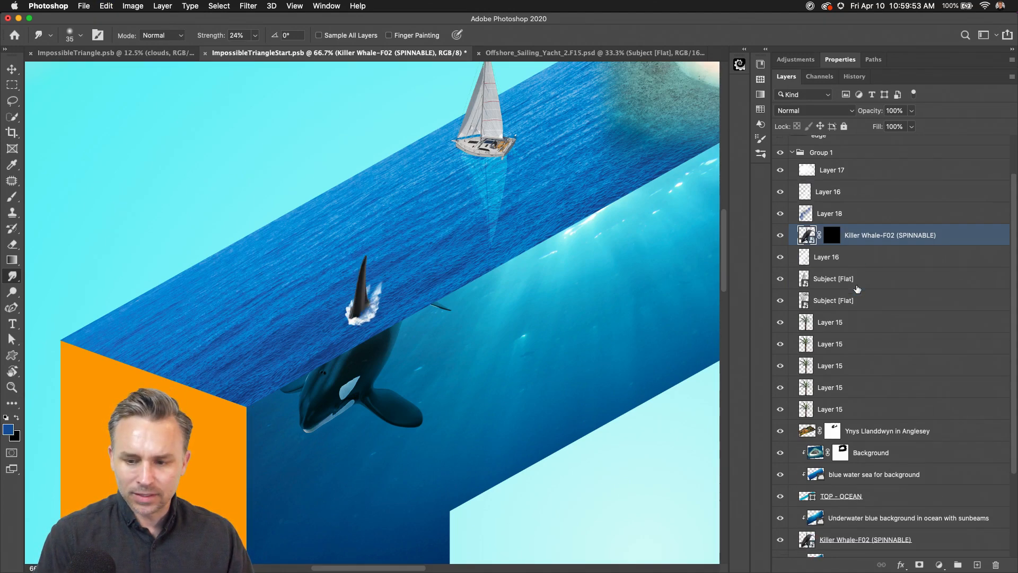
left_click(849, 477, "super")
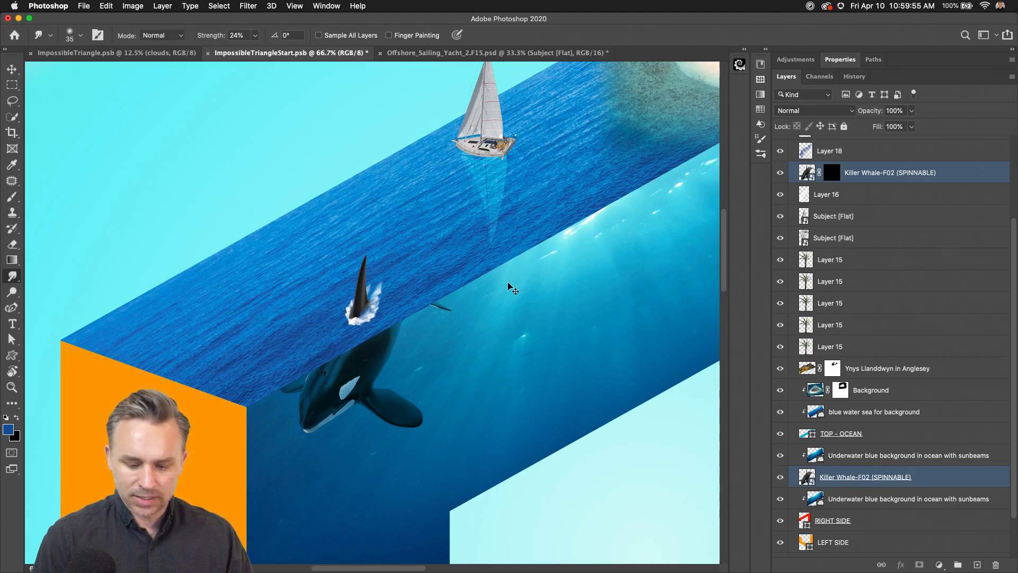
key("super+t")
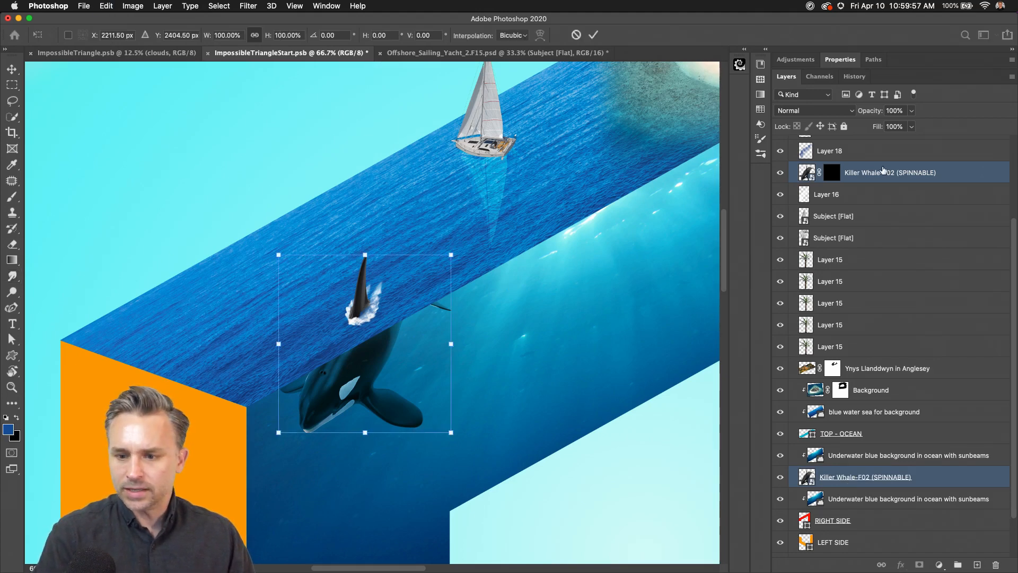
scroll(883, 169, "up", 3)
key("Return")
left_click(860, 208, "super")
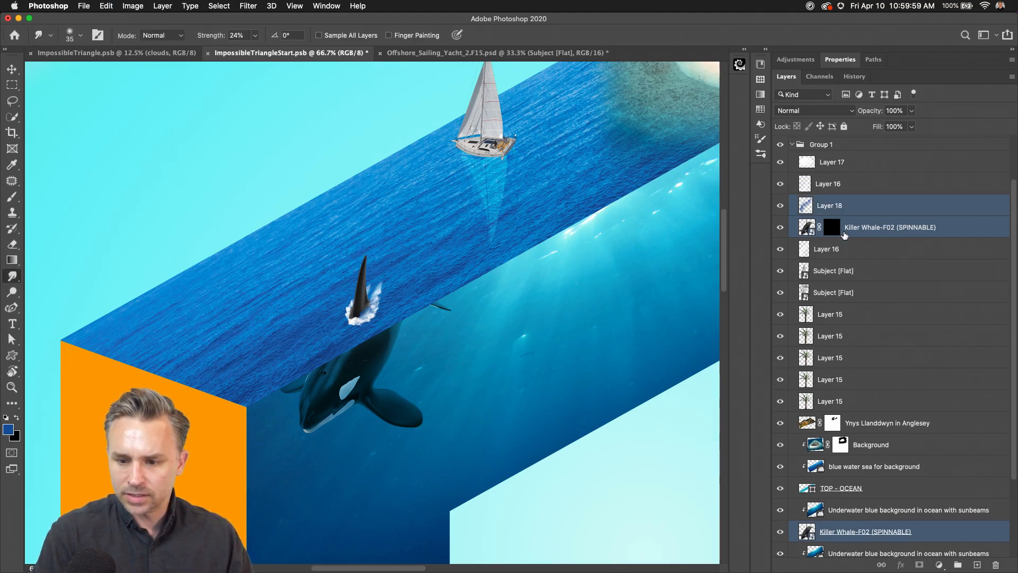
left_click(841, 250, "super")
left_click(837, 184, "super")
left_click(825, 166, "super")
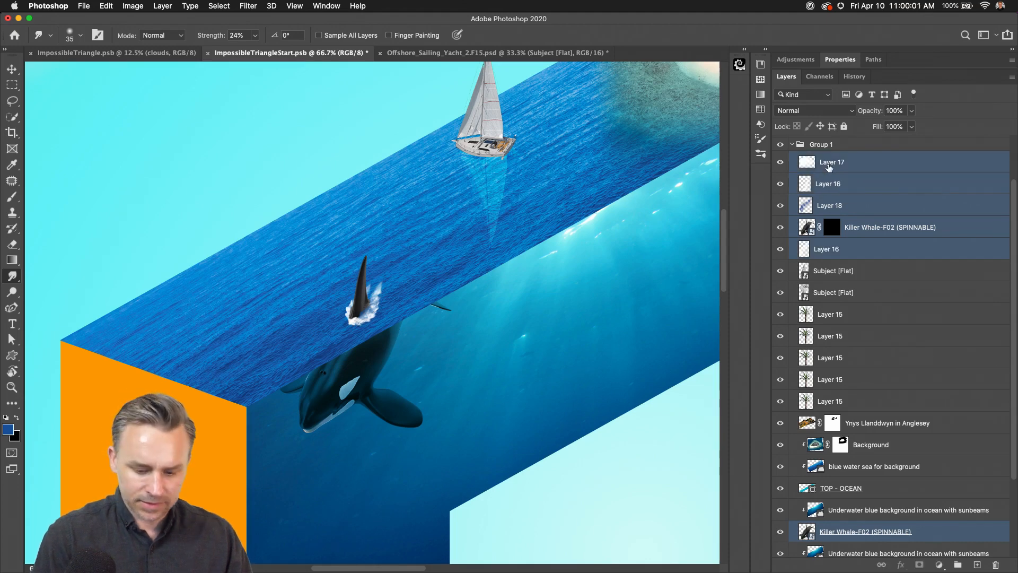
key("super+t")
left_click_drag(279, 255, 325, 300)
left_click_drag(363, 347, 326, 327)
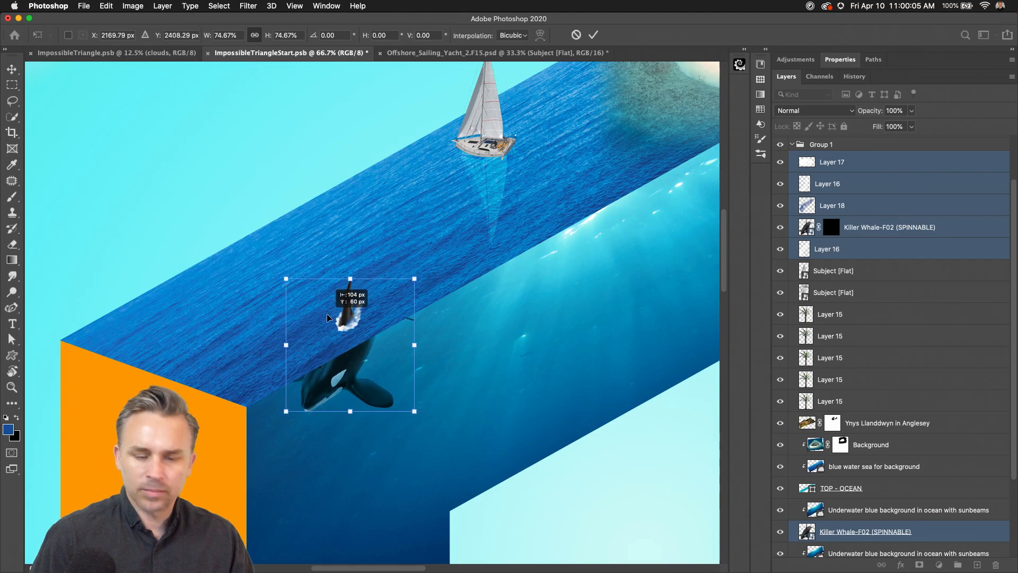
key("Return")
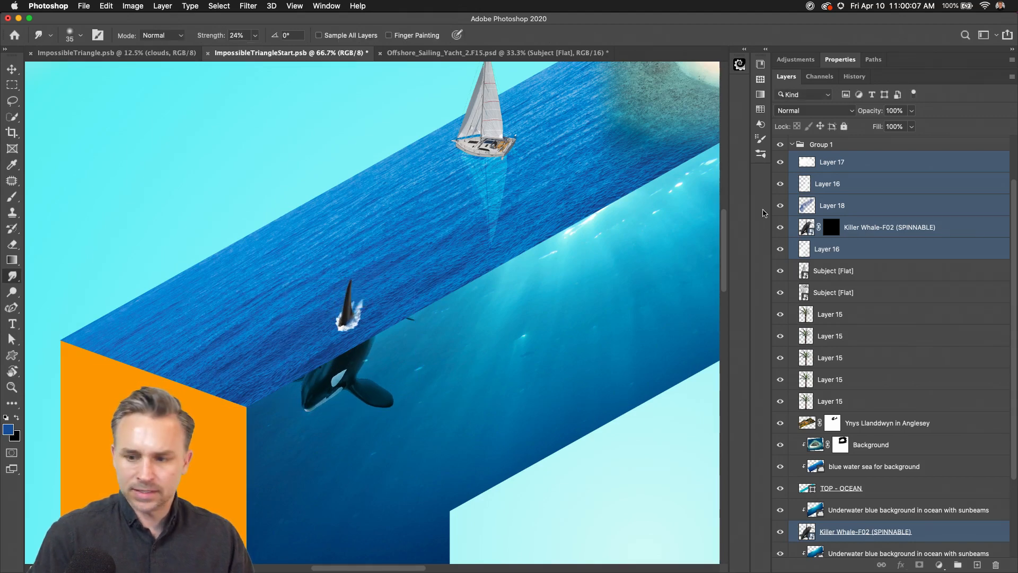
- Scale only the upper Killer Whale layer and its splash layers to 83.23%, and tilt the fin slightly clockwise
left_click(871, 230)
left_click(860, 254)
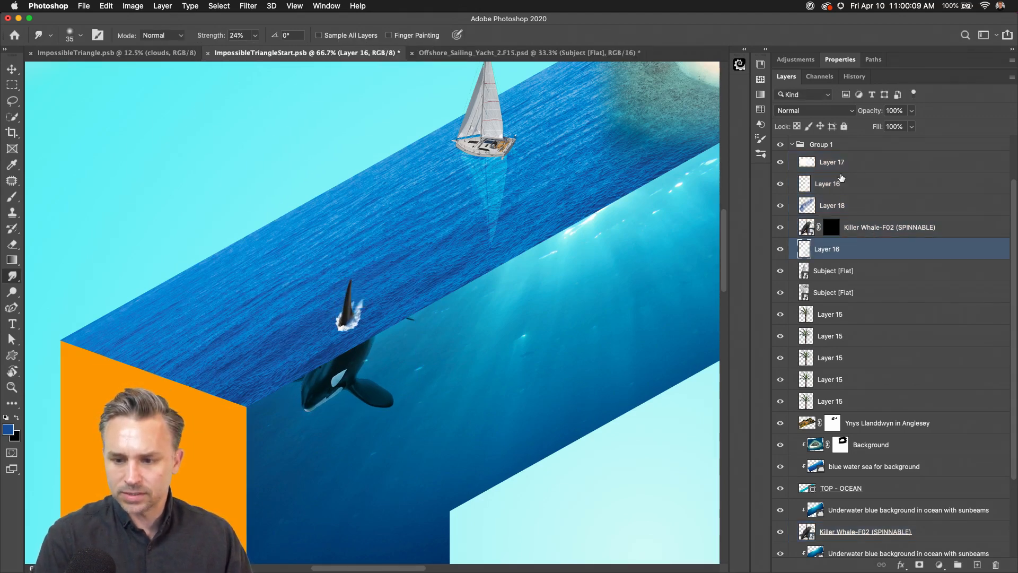
left_click(843, 167, "shift")
key("cmd+t")
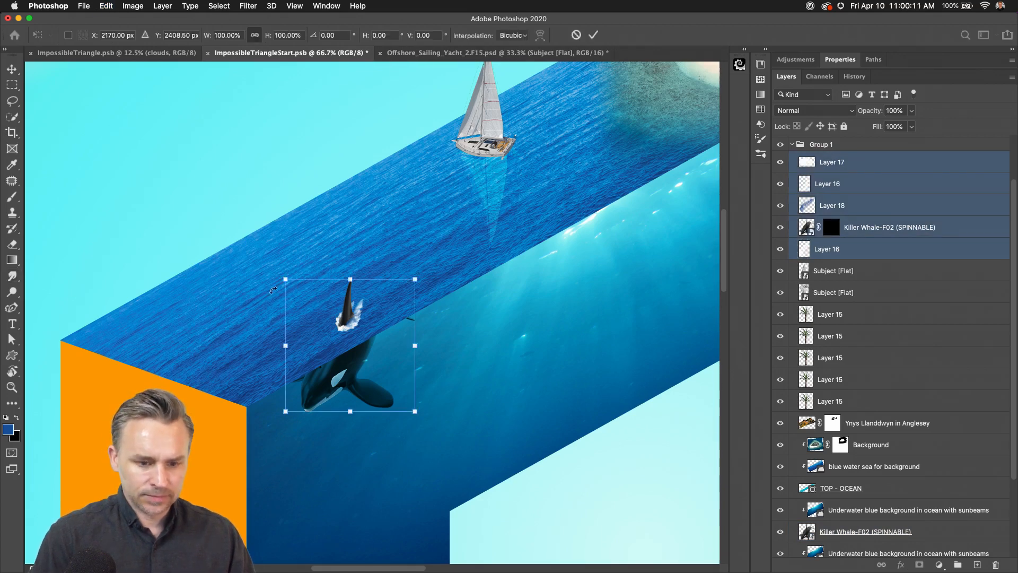
left_click_drag(283, 276, 307, 301)
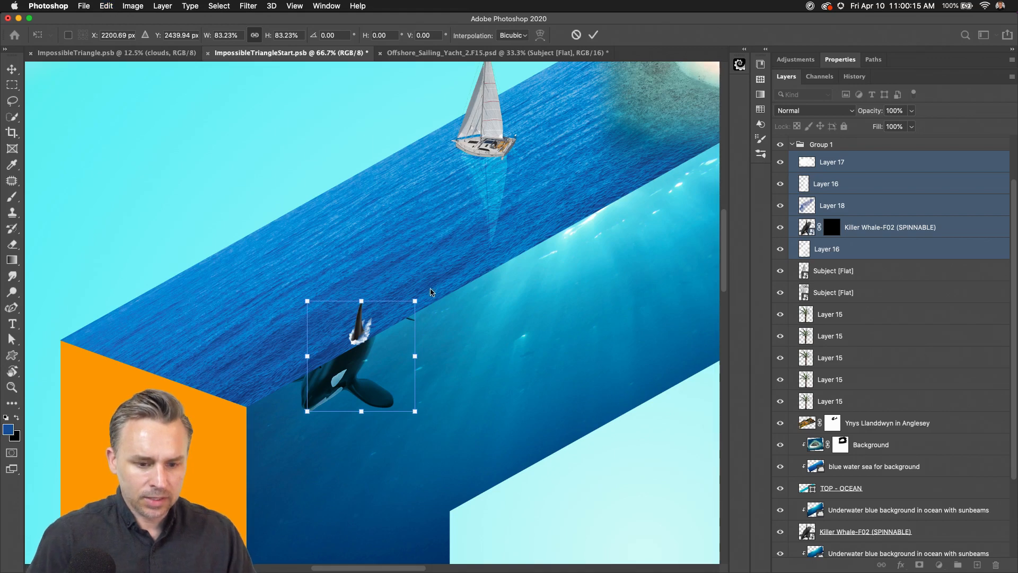
left_click_drag(366, 301, 377, 306)
key("Return")
- Move the fin and its splash up and left onto the ocean surface above the whale's body, and check the placement in the composition
key("r")
key("v")
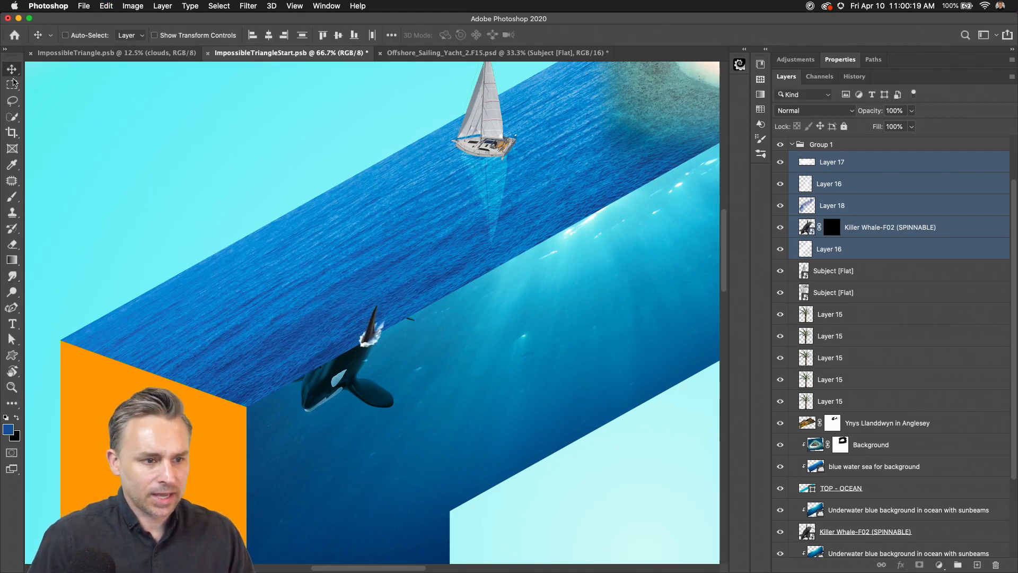
left_click_drag(398, 377, 367, 353)
key("super+equal")
key("super+equal")
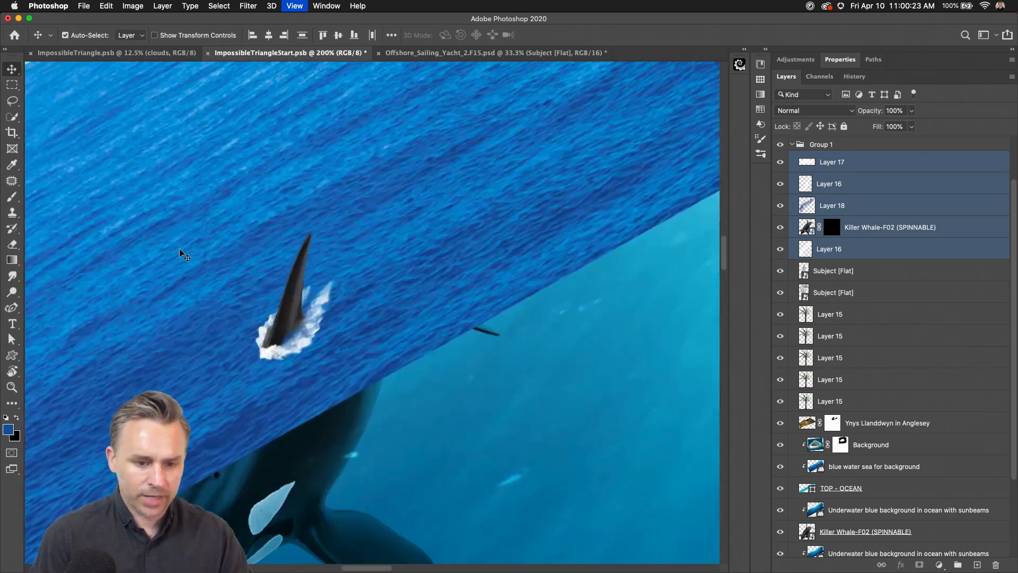
key("super+minus")
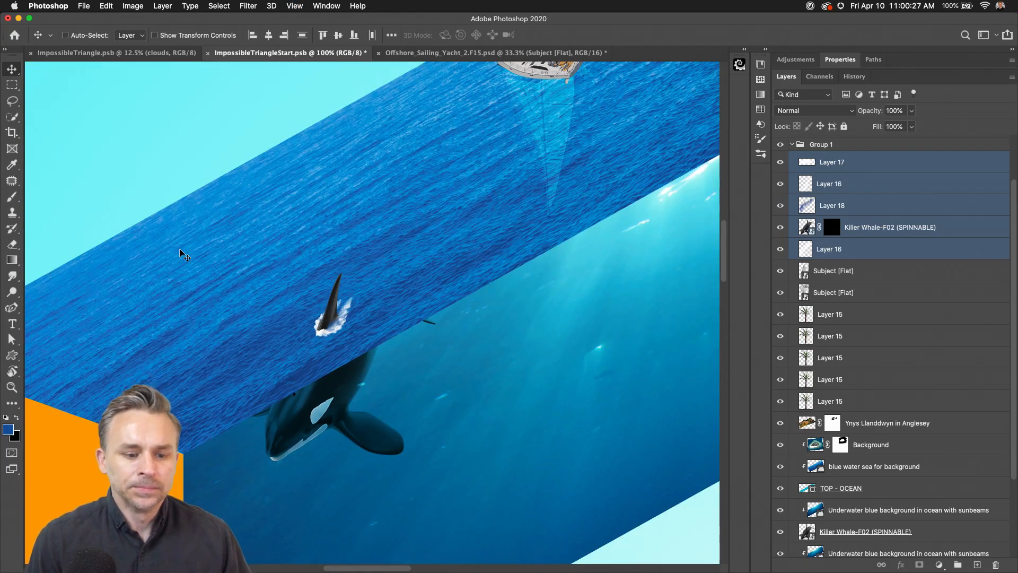
key("super+minus")
key("super+minus")
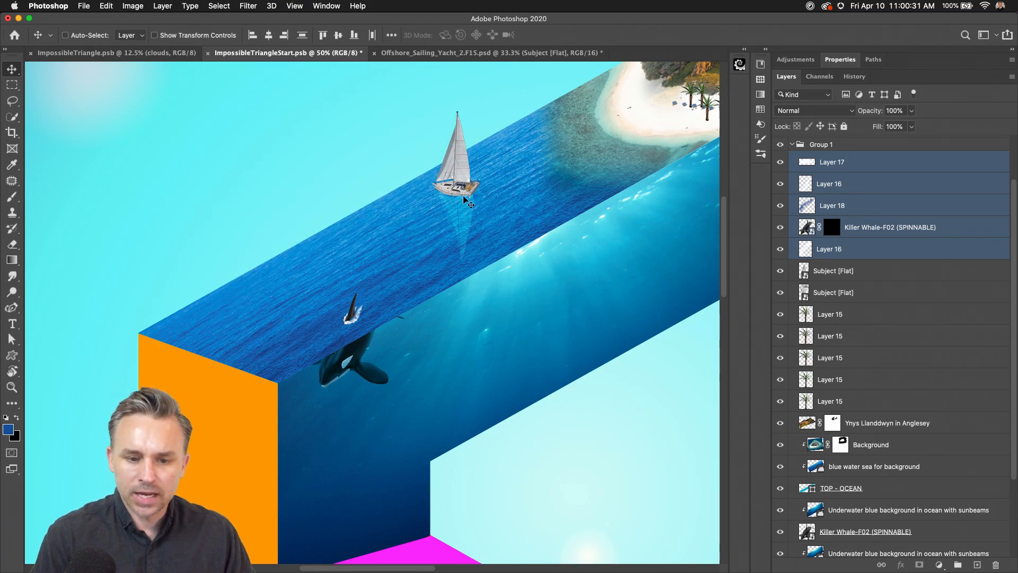
- Add a new layer above the sailboat layers and try a white cloud-brush stroke along the boat's hull
left_click(831, 272)
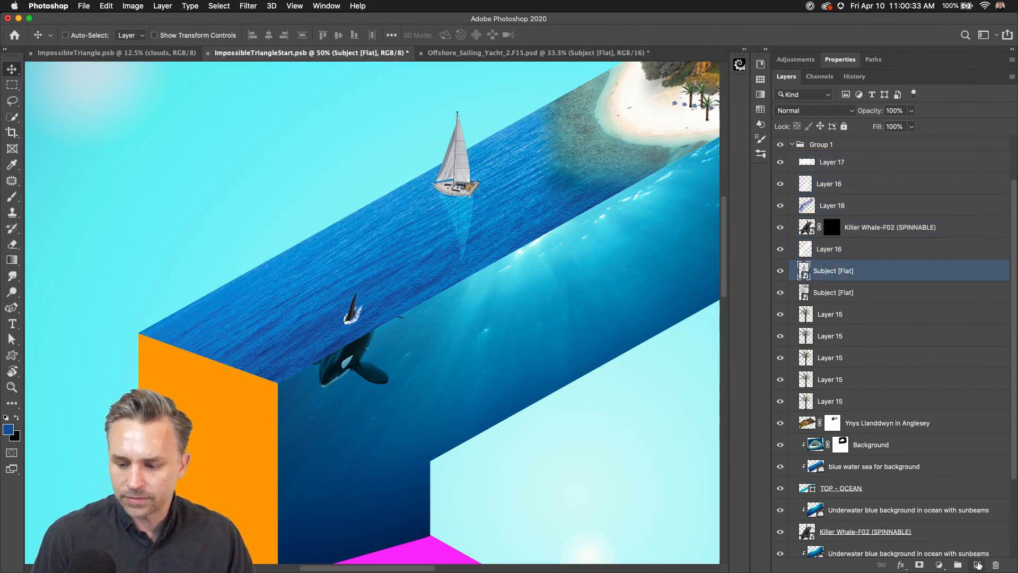
left_click(977, 565)
key("b")
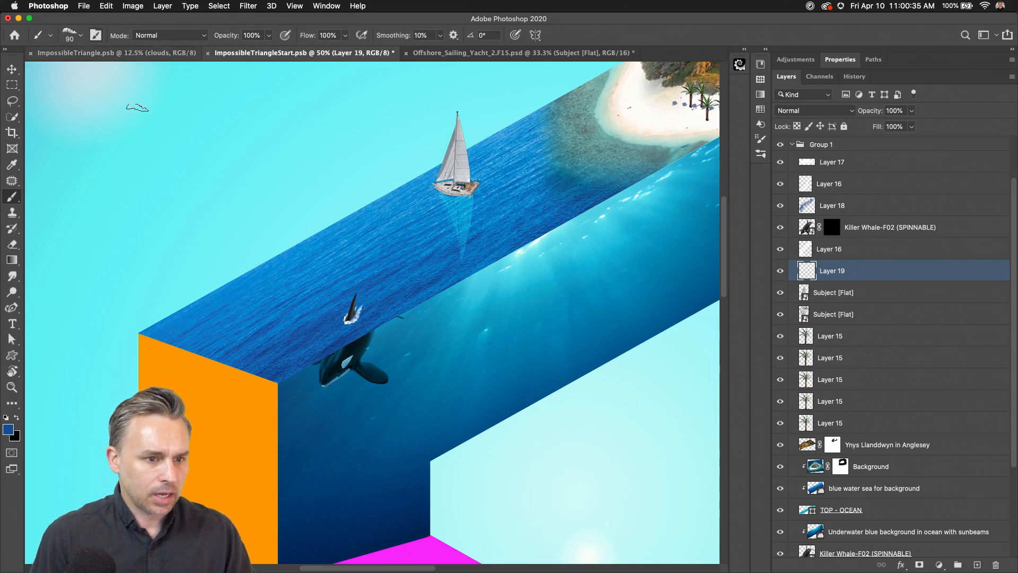
left_click(5, 417)
left_click(17, 417)
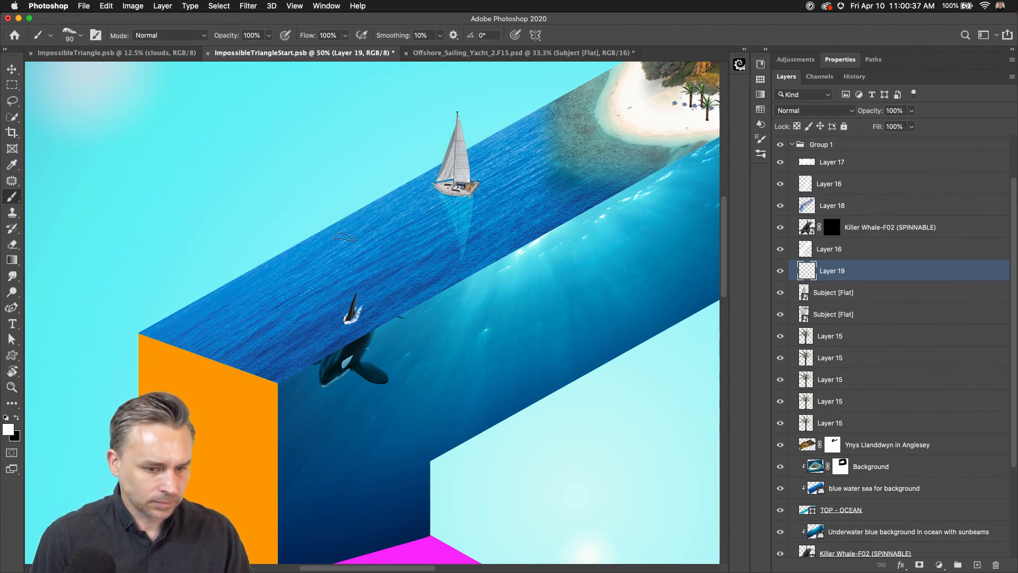
left_click_drag(444, 193, 460, 196)
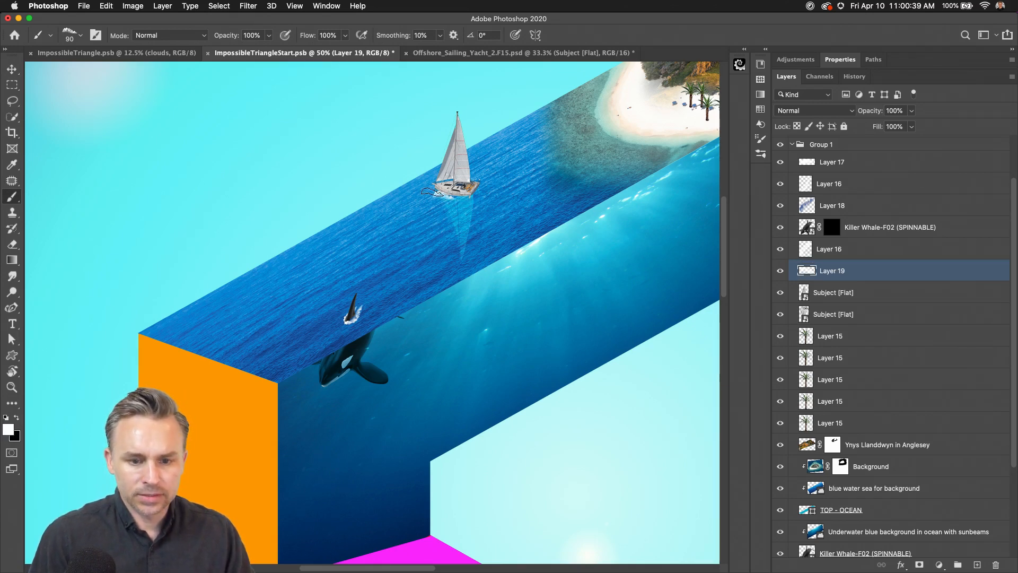
key("super+z")
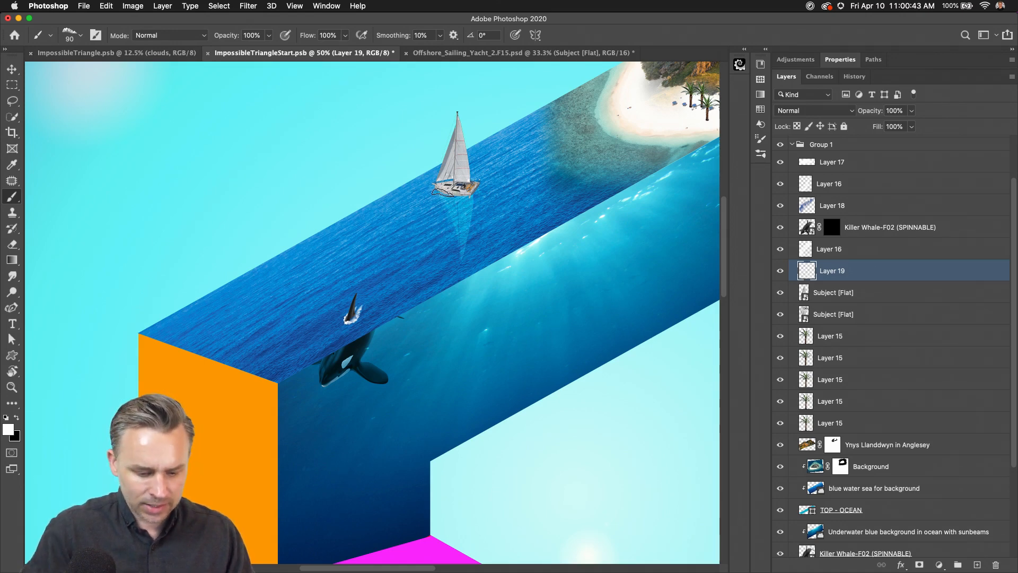
- Set the cloud brush to 100 px at a -29° angle and dab white foam along the sailboat's bow
key("Right")
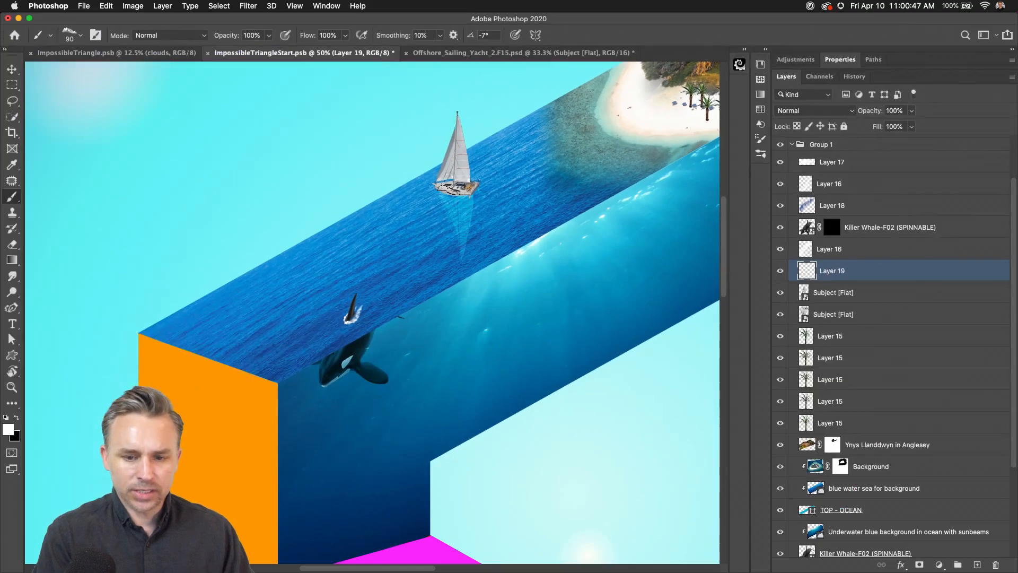
key("super+equal")
key("super+equal")
key("super+equal")
mouse_move(449, 192)
left_mouse_down()
mouse_move(499, 344)
mouse_move(448, 349)
mouse_move(341, 466)
left_mouse_up()
key("bracketright")
key("bracketright")
key("bracketright")
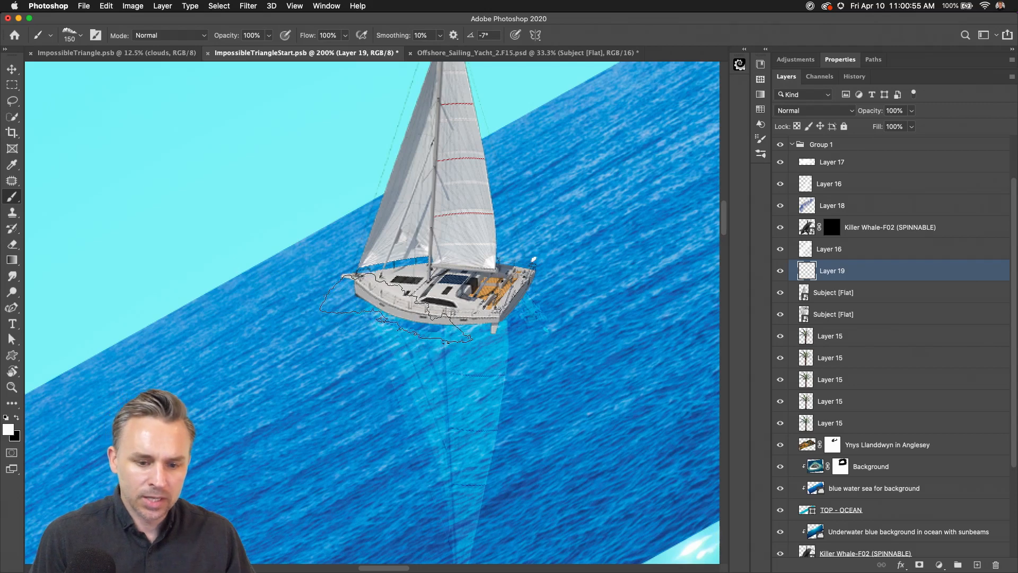
key("bracketleft")
key("bracketleft")
key("bracketleft")
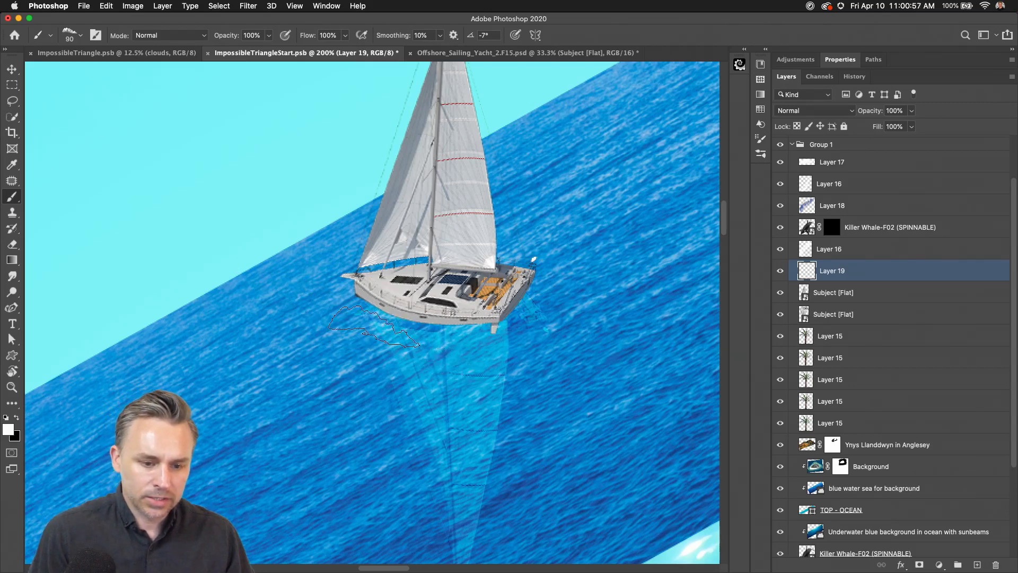
key("Right")
key("Right")
key("Right")
key("Right")
key("Right")
key("Right")
key("Right")
key("Right")
key("bracketright")
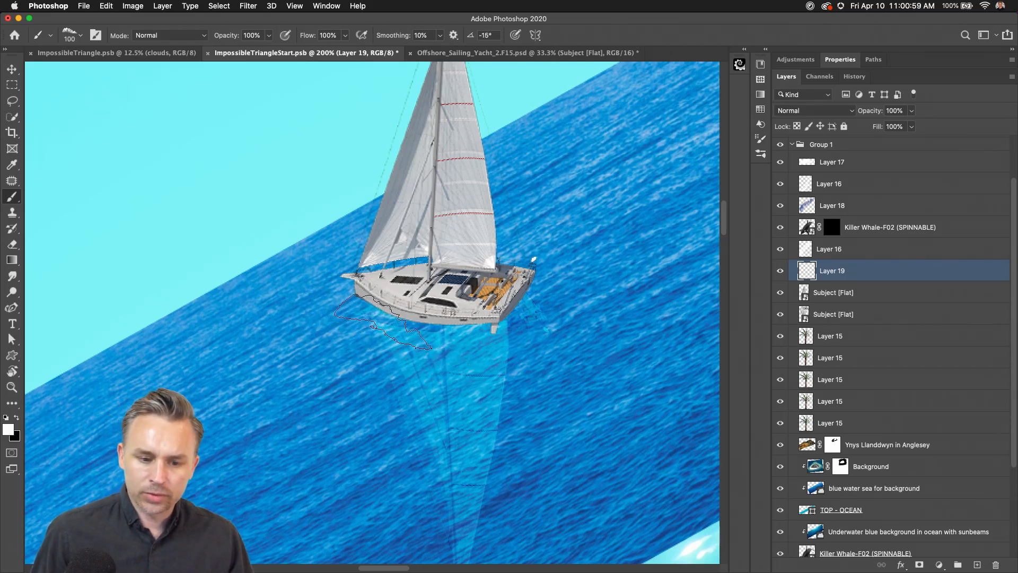
key("Right")
key("Right")
key("Right")
key("Right")
key("Right")
key("Right")
key("Right")
key("Right")
key("Right")
key("Right")
key("Right")
key("Right")
key("Right")
key("Right")
key("Right")
key("Right")
key("Right")
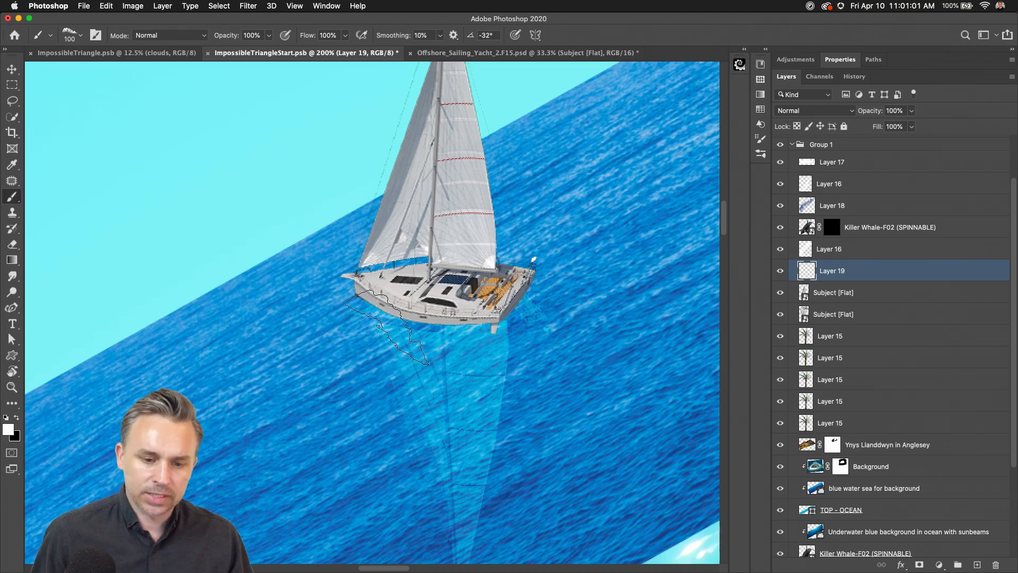
key("Left")
key("Left")
key("Left")
left_click(387, 326)
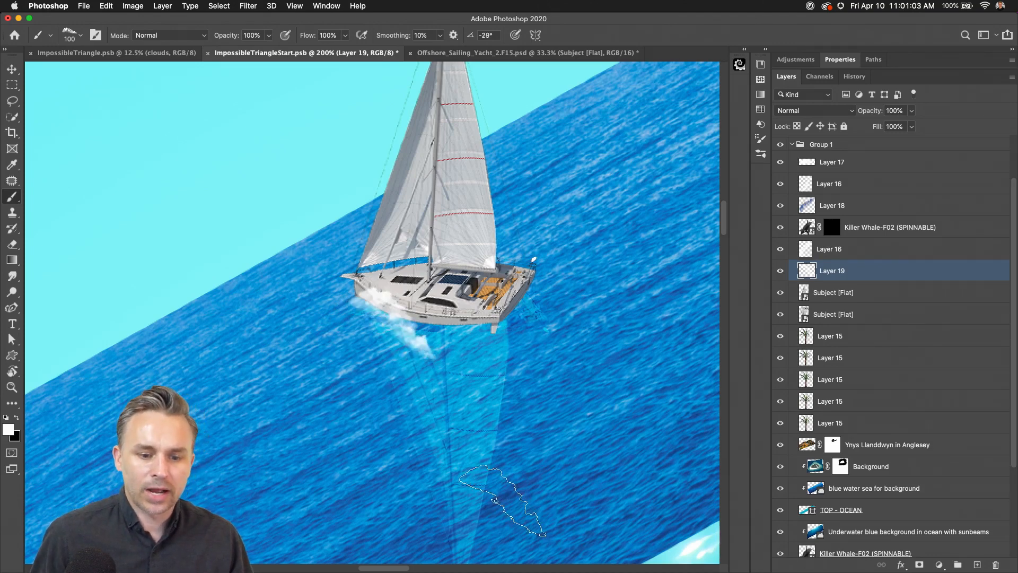
- Rotate the cloud brush to 24° and dab white foam beside the sailboat's stern on a new layer between the two sailboat layers
key("Left")
key("Left")
key("Left")
key("Left")
key("Left")
key("Left")
key("Left")
key("Left")
key("Left")
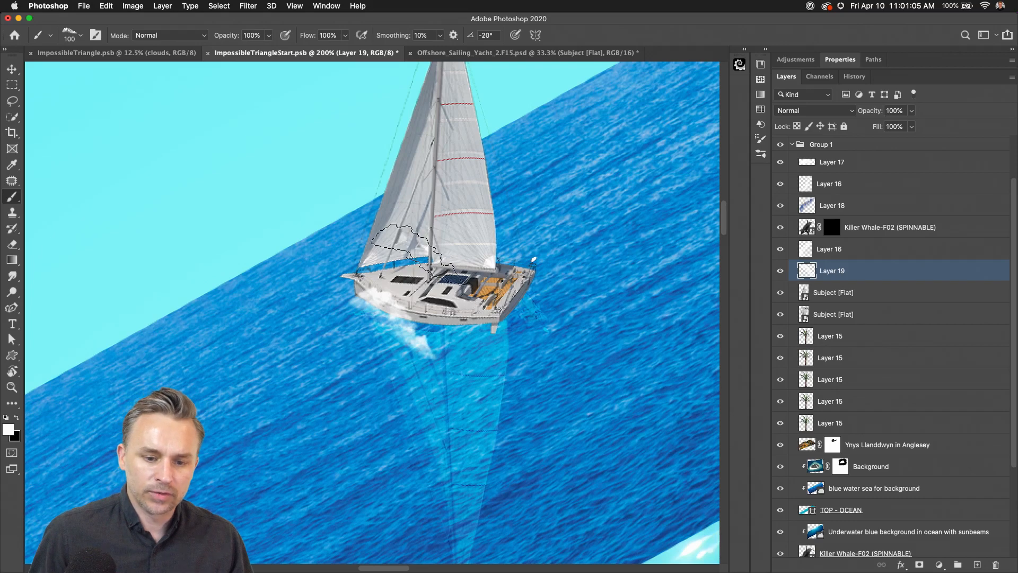
key("Left")
key("Left")
key("Left")
key("Left")
key("Left")
key("Left")
key("Left")
key("Left")
key("Left")
key("Left")
key("Left")
key("Left")
key("Left")
key("Left")
key("Left")
key("Left")
key("Left")
key("Left")
key("Left")
key("Left")
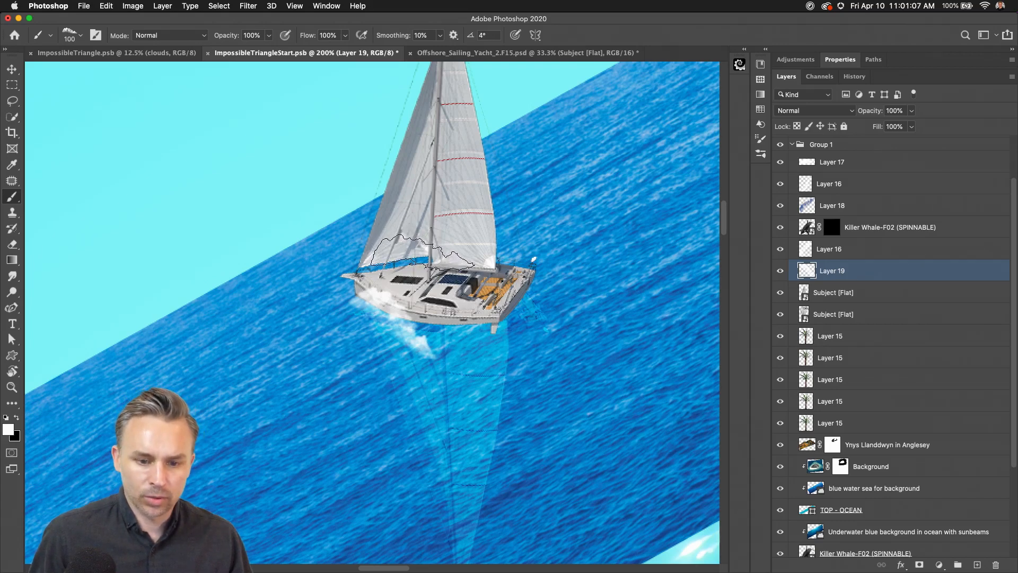
key("Left")
key("Left")
key("Left")
key("Left")
key("Left")
key("Left")
key("Left")
key("Left")
key("Left")
key("Left")
key("Left")
key("Left")
key("Left")
key("Left")
key("Left")
key("Left")
key("Left")
key("Left")
key("Left")
key("Left")
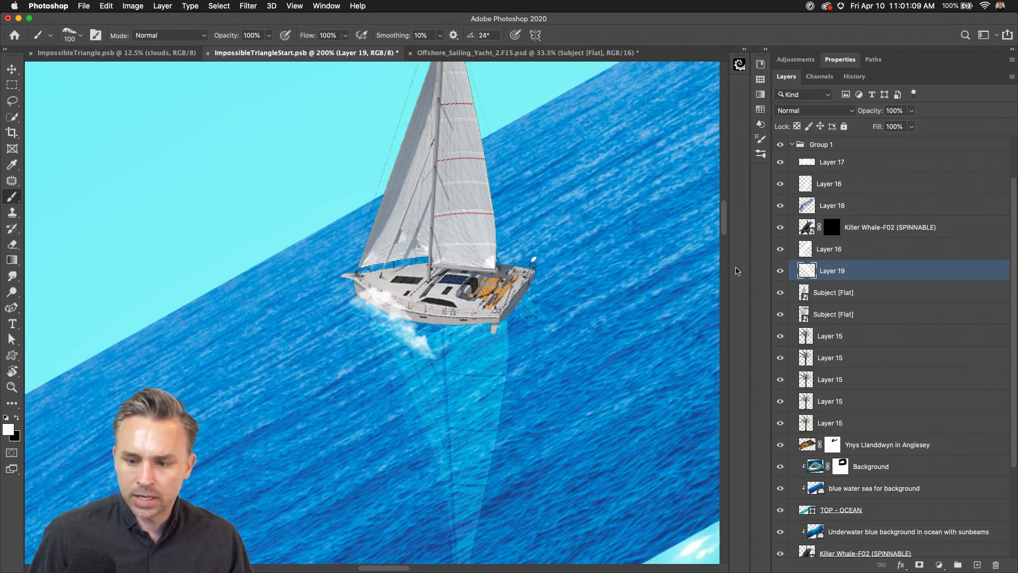
left_click(860, 317)
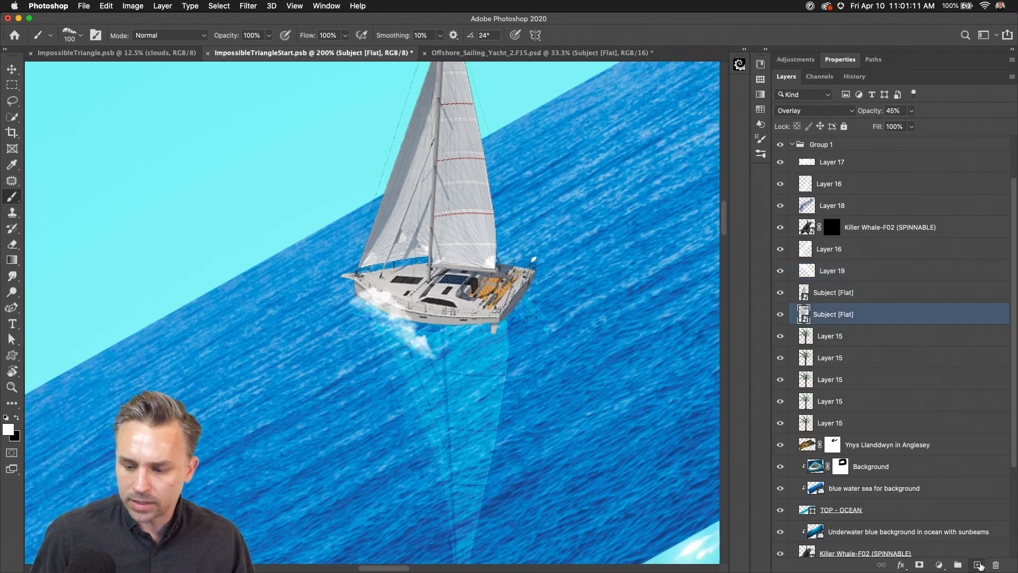
left_click(977, 565)
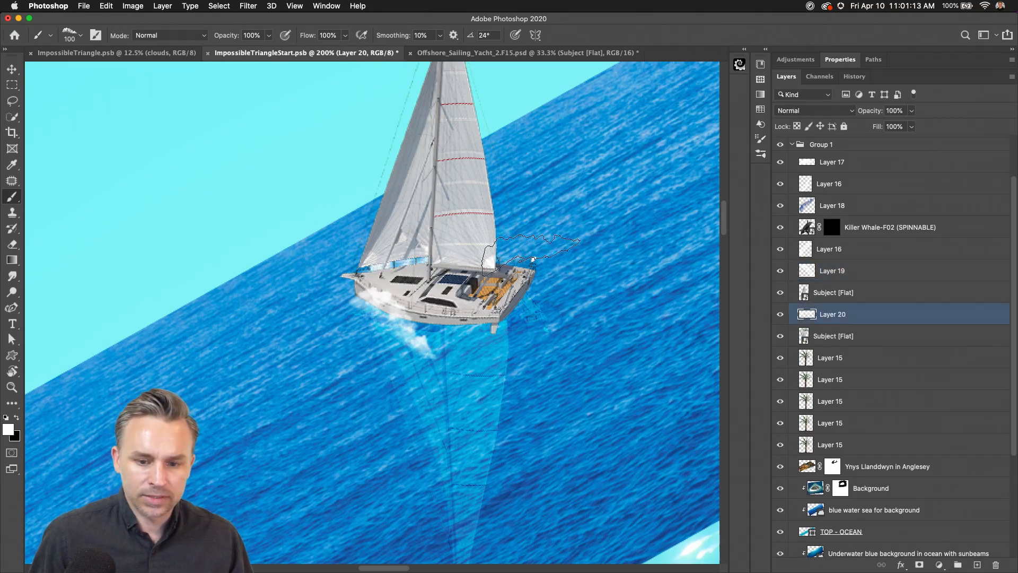
left_click(530, 254)
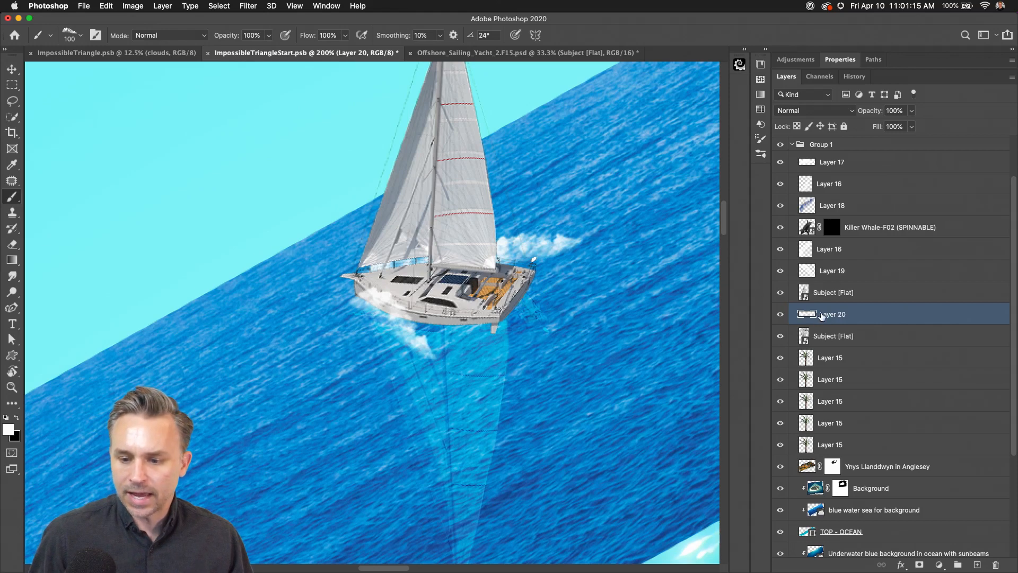
- Smudge the stern foam at 84% strength into a long wake trailing away from the sailboat
left_click(11, 276)
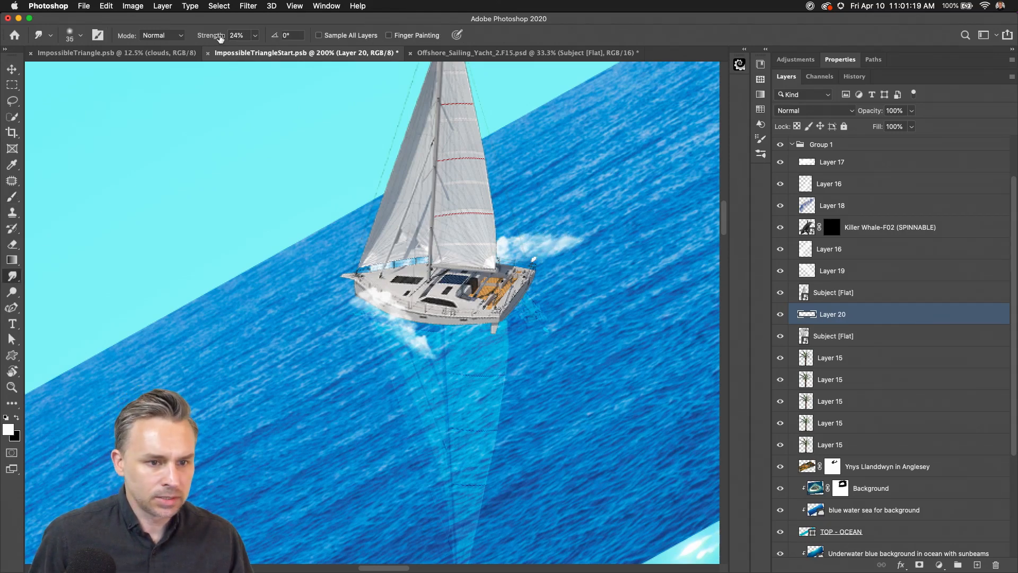
left_click_drag(204, 36, 236, 35)
left_click_drag(553, 235, 681, 233)
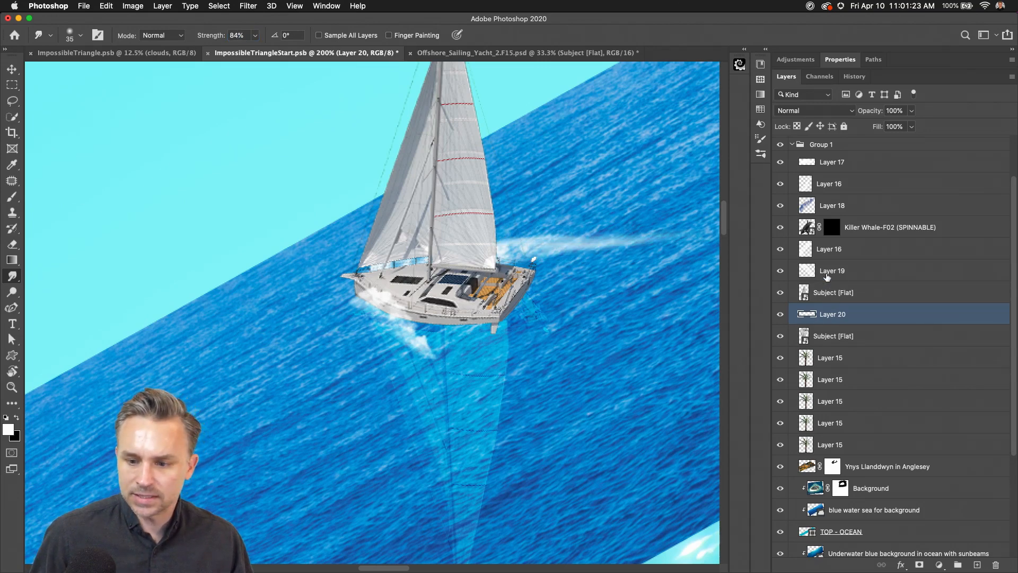
- Smudge the bow foam on Layer 19 into a wake, undoing the first long stroke and replacing it with a shorter one
left_click(827, 272)
mouse_move(379, 345)
left_mouse_down()
mouse_move(444, 353)
mouse_move(531, 392)
left_mouse_up()
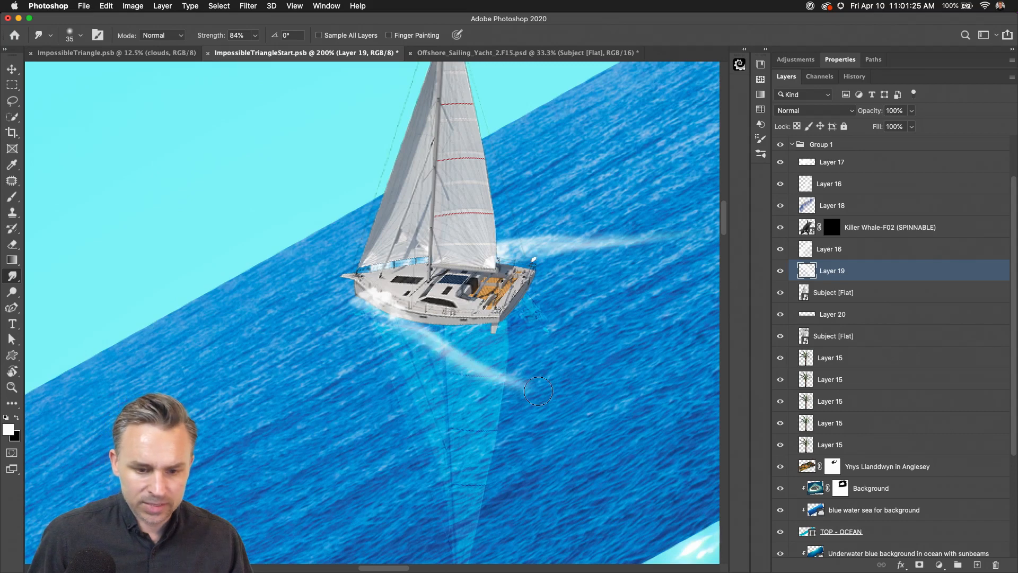
key("super+z")
left_click_drag(422, 343, 482, 375)
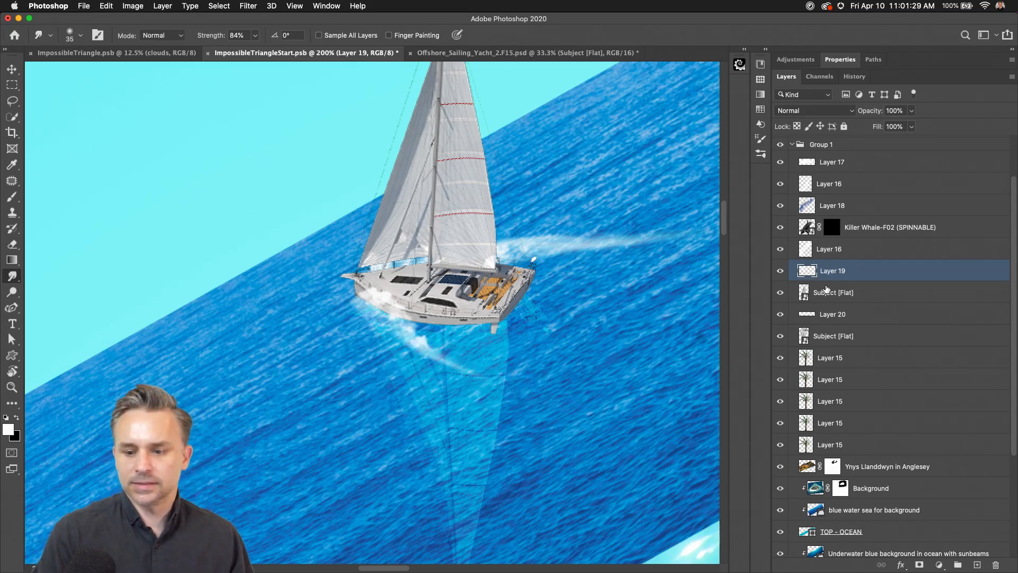
- Duplicate the bow foam layer and shift the copy slightly left to widen the splash
key("super+j")
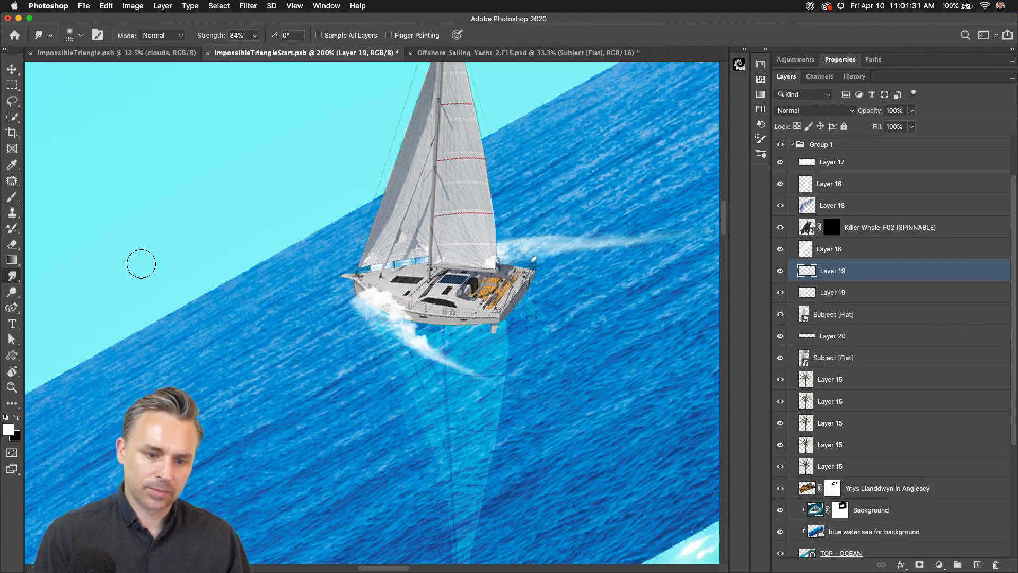
key("v")
mouse_move(288, 221)
left_mouse_down()
mouse_move(263, 209)
mouse_move(261, 217)
left_mouse_up()
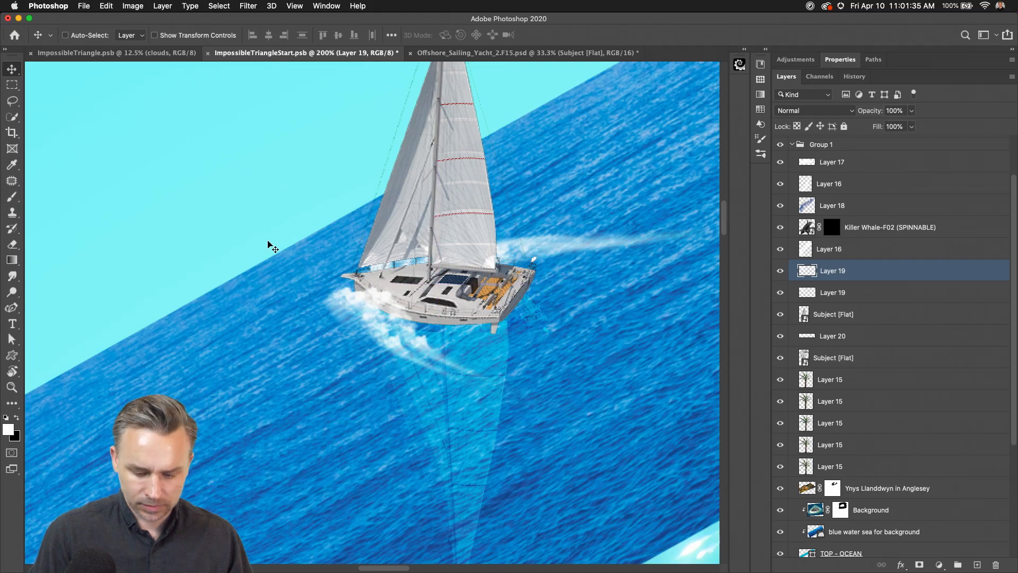
- Erase the duplicated foam that extends beyond the bow with a 45 px eraser, and check the whole composition
key("b")
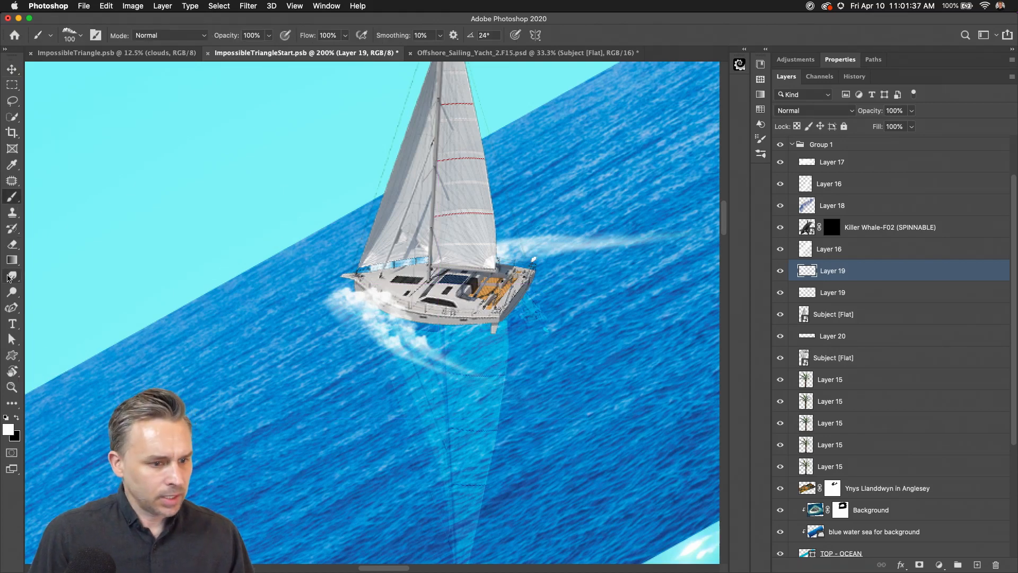
left_click(11, 244)
key("bracketleft")
key("bracketleft")
key("bracketleft")
mouse_move(328, 300)
left_mouse_down()
mouse_move(339, 353)
mouse_move(322, 286)
mouse_move(345, 348)
mouse_move(341, 322)
left_mouse_up()
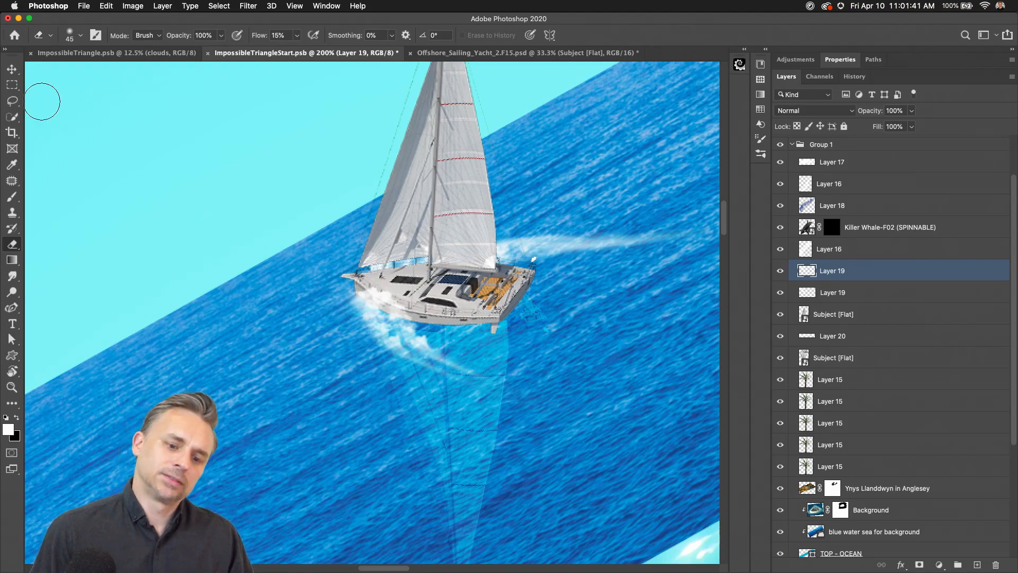
key("super+0")
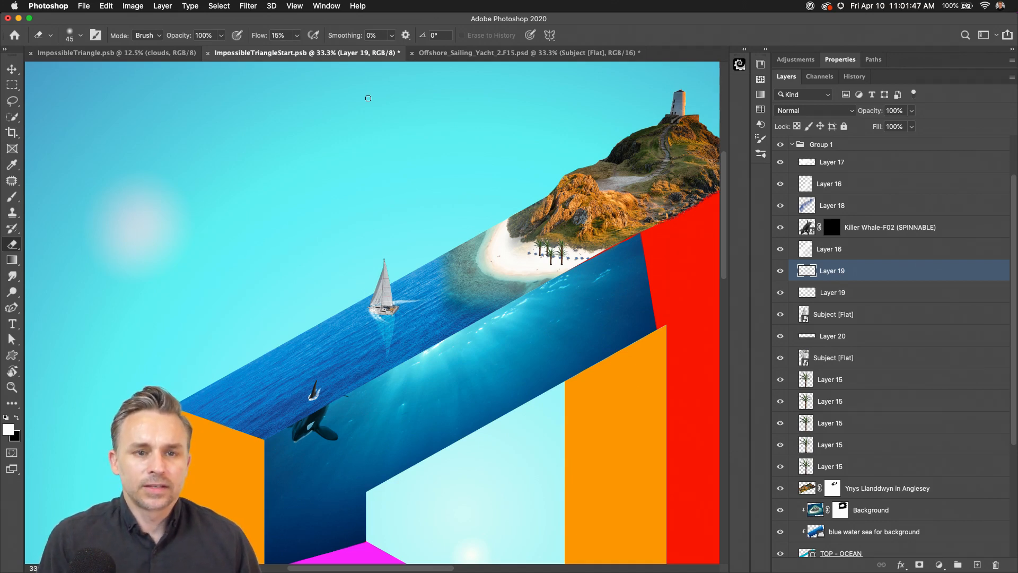
- Place the "Three waves of water" image from the Nature library over the composition and scale it to 250.61%
key("v")
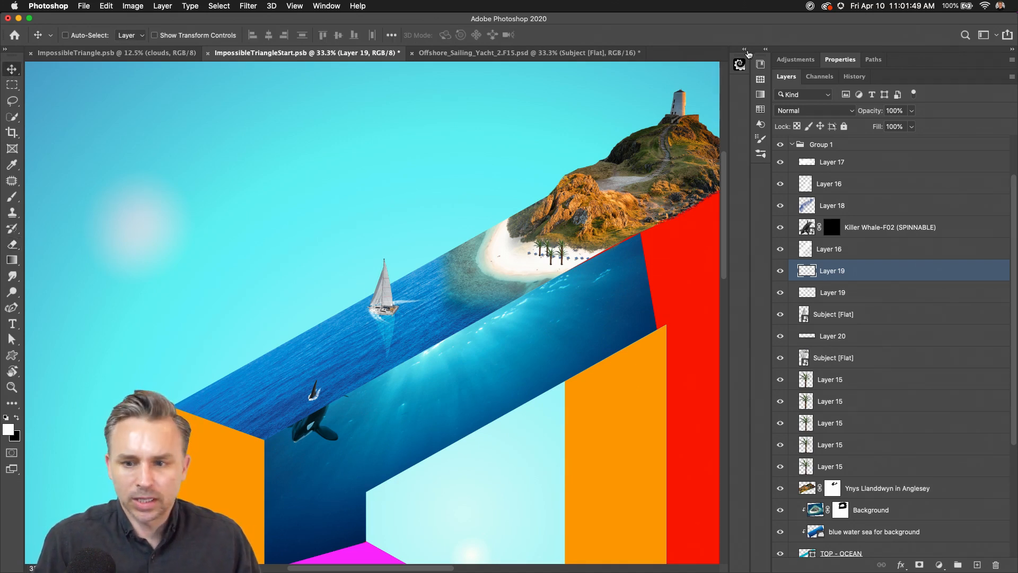
left_click(766, 51)
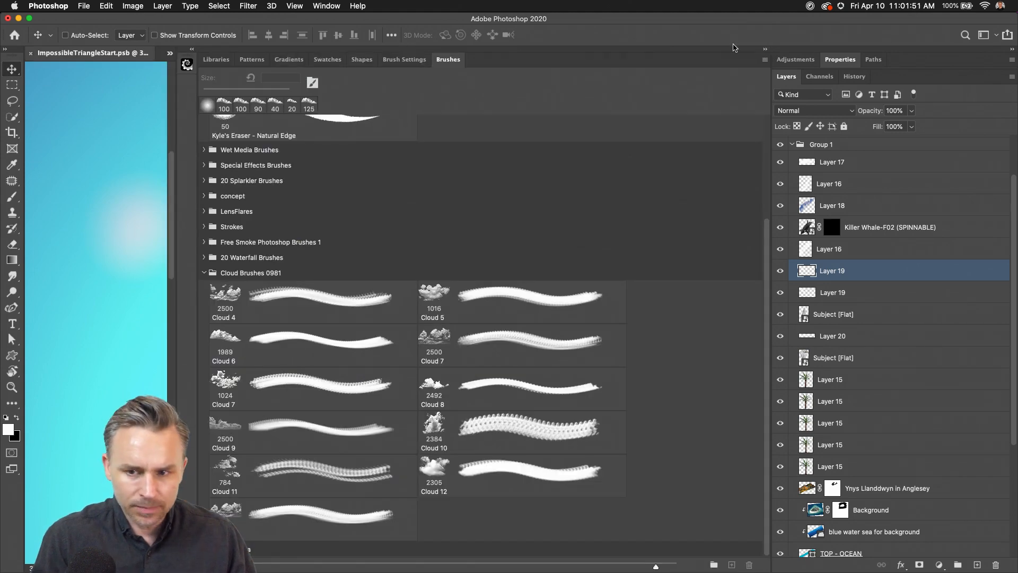
left_click(767, 50)
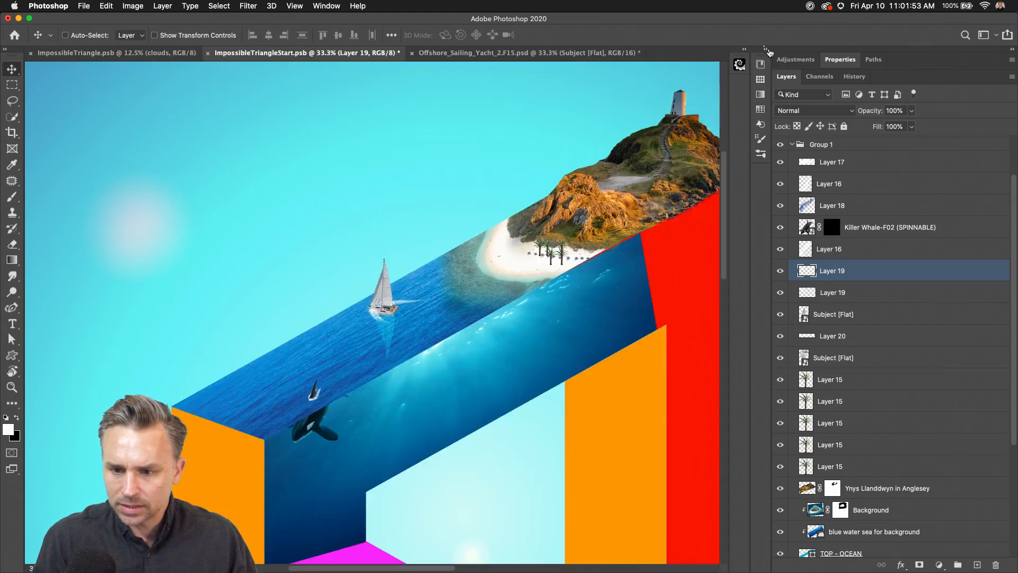
left_click(765, 51)
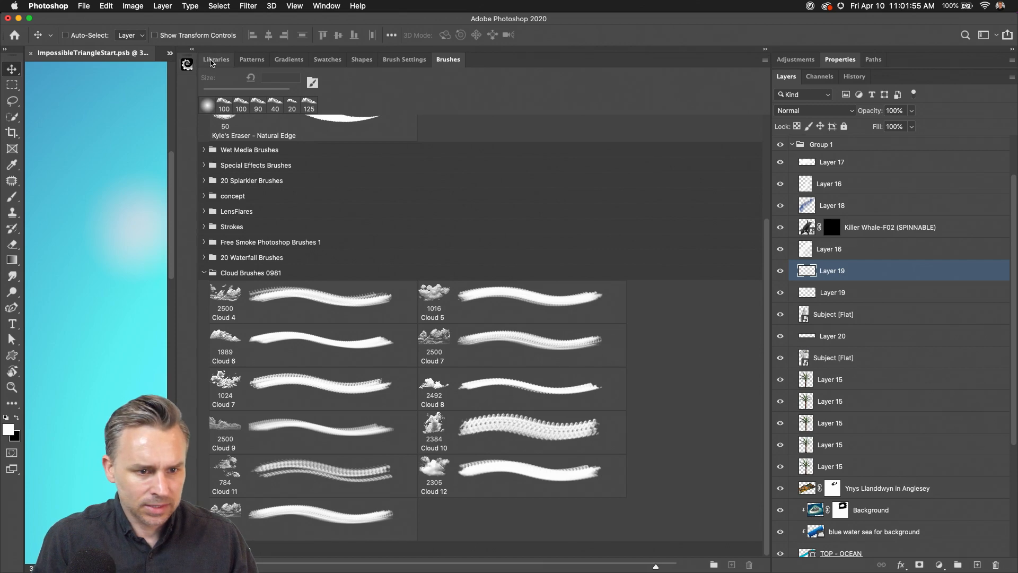
left_click(216, 59)
scroll(468, 397, "down", 15)
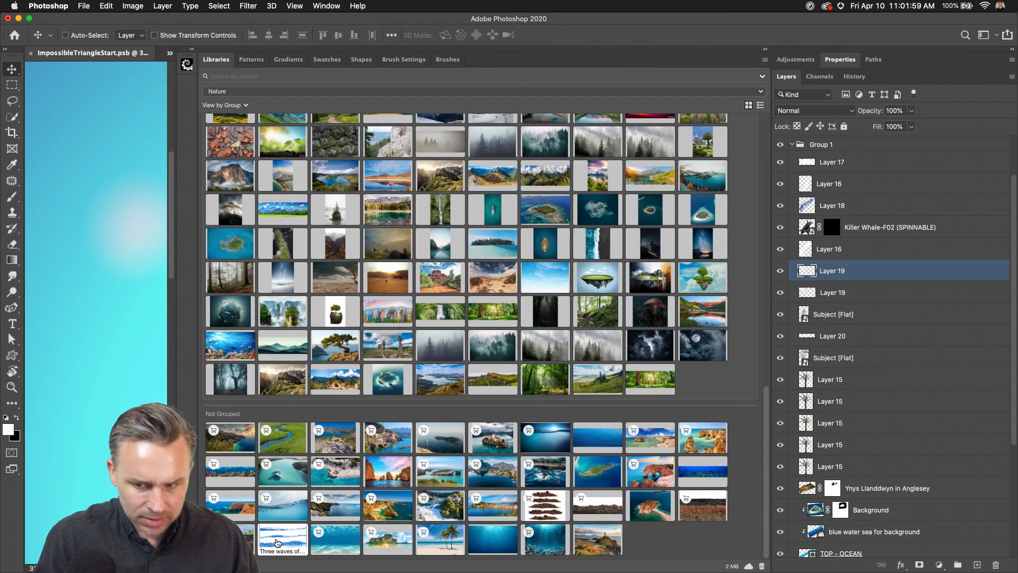
left_click_drag(277, 542, 104, 273)
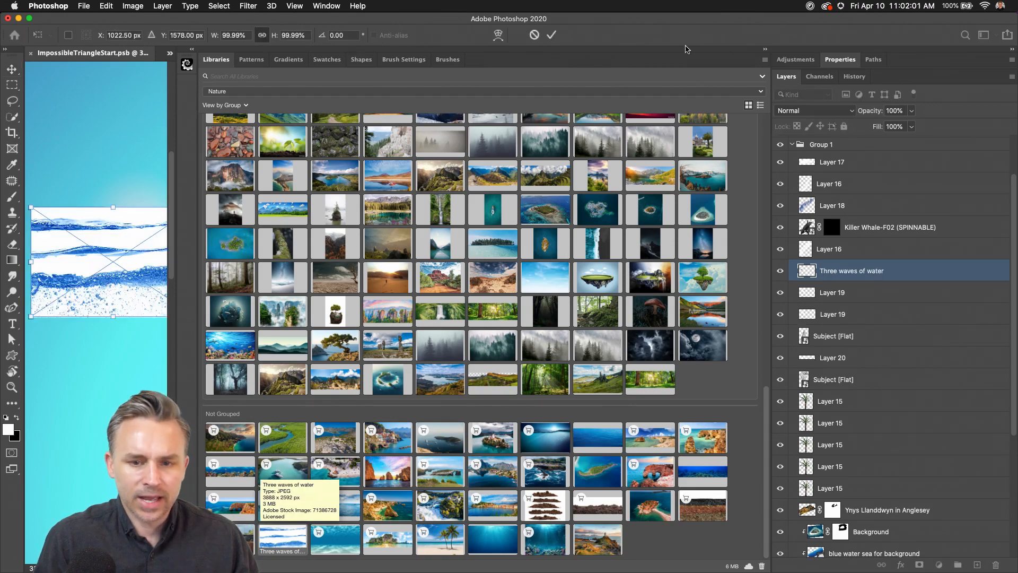
left_click(765, 48)
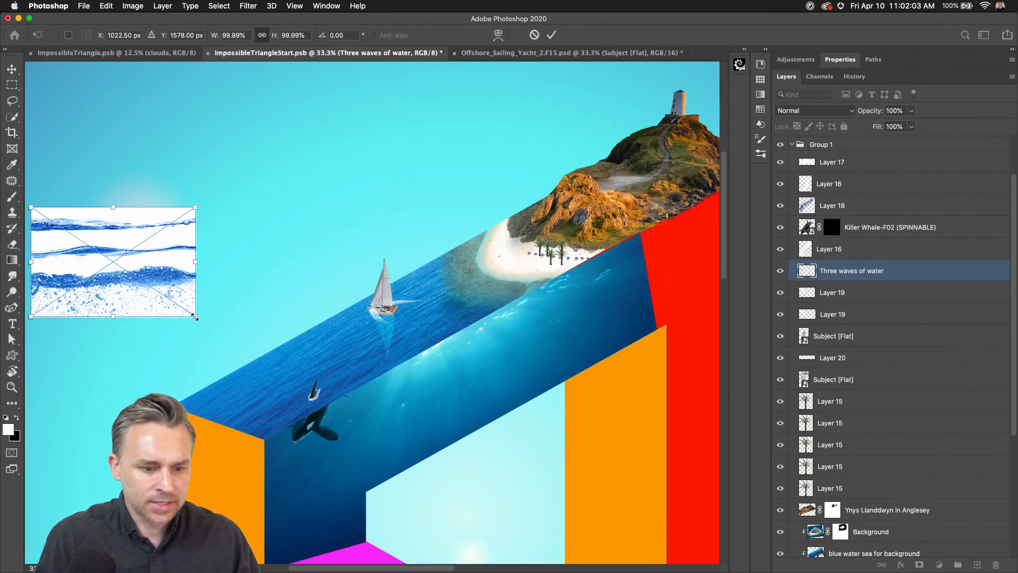
left_click_drag(195, 316, 440, 482)
left_click_drag(209, 266, 384, 238)
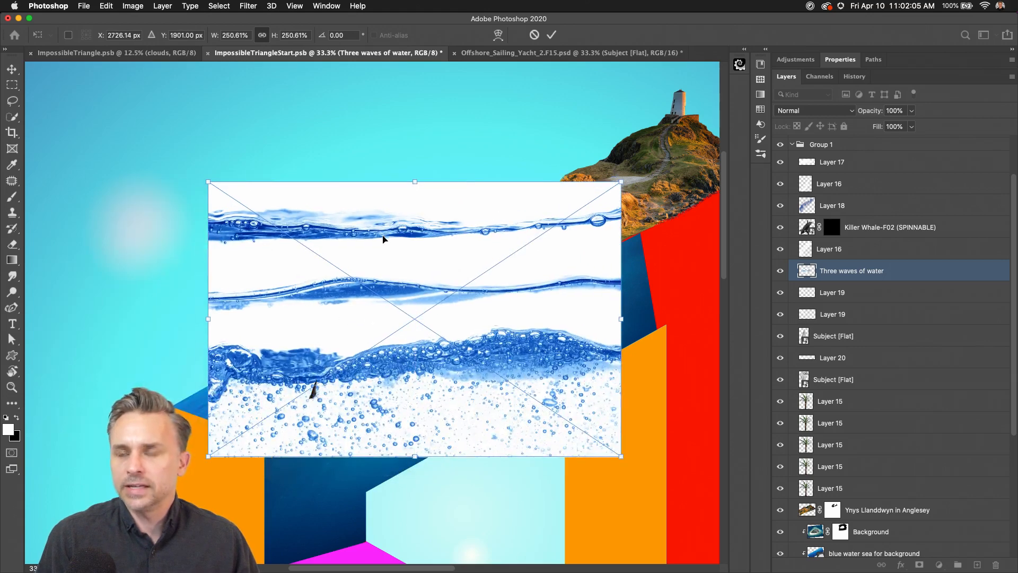
key("Return")
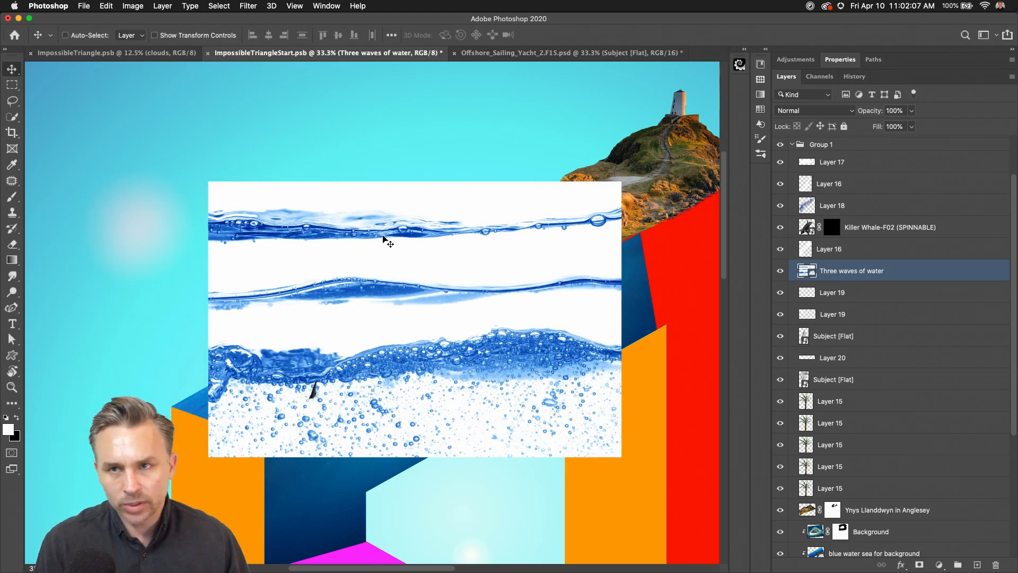
- Switch to Chrome, browse the Adobe Stock results for "earth cross section", and return to Photoshop
left_click(460, 557)
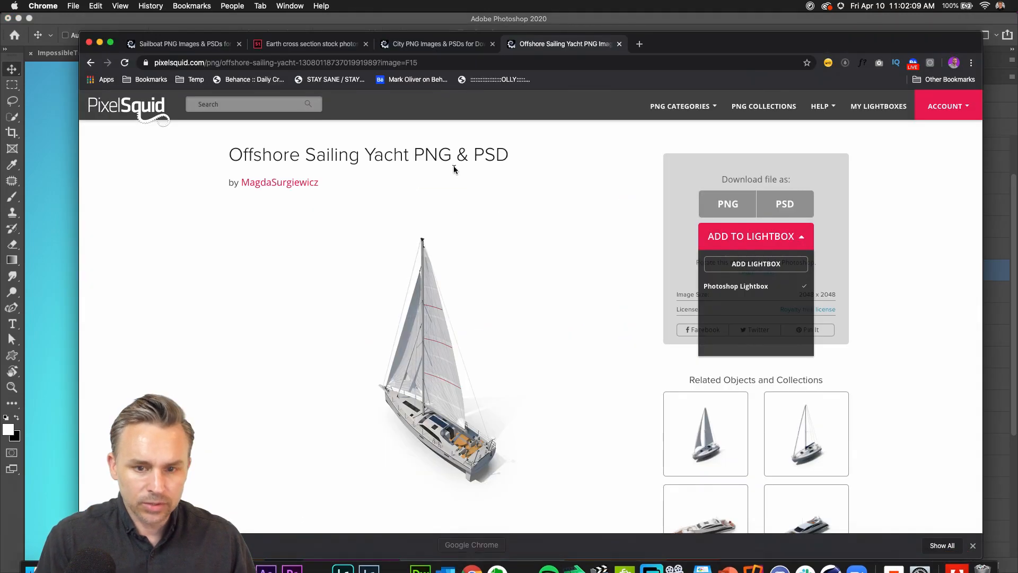
left_click(271, 43)
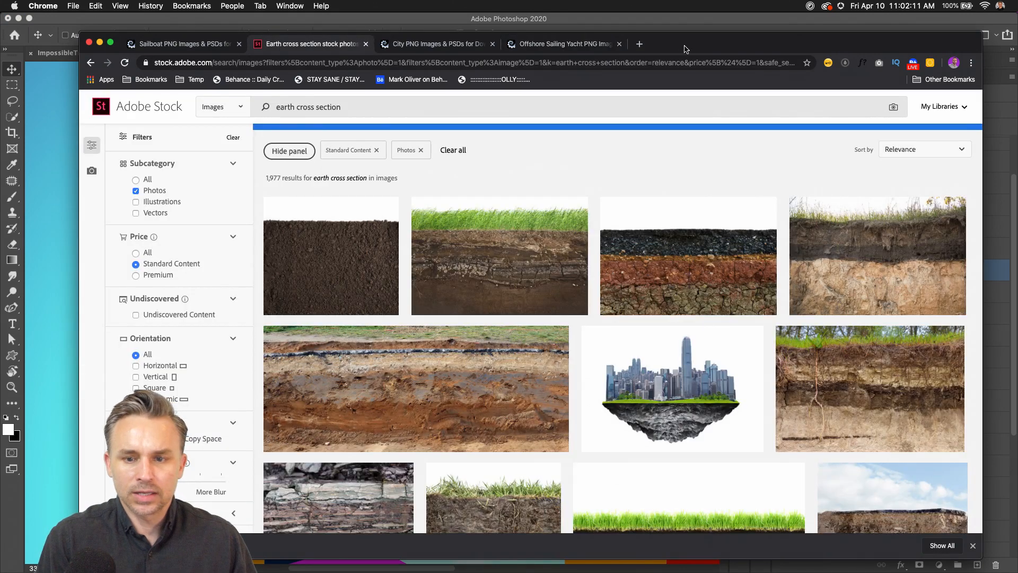
left_click_drag(684, 49, 661, 43)
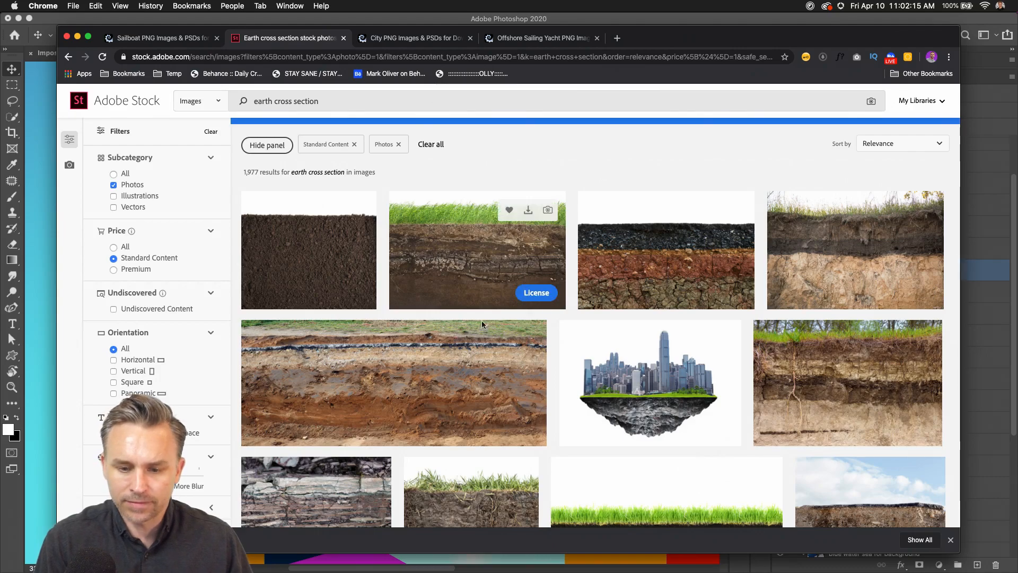
mouse_move(701, 263)
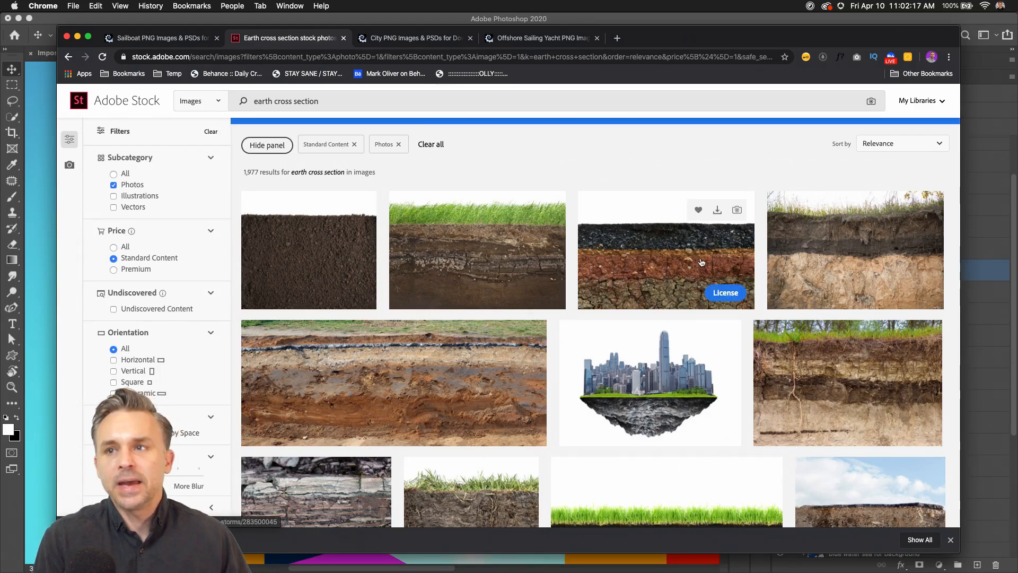
scroll(702, 262, "down", 8)
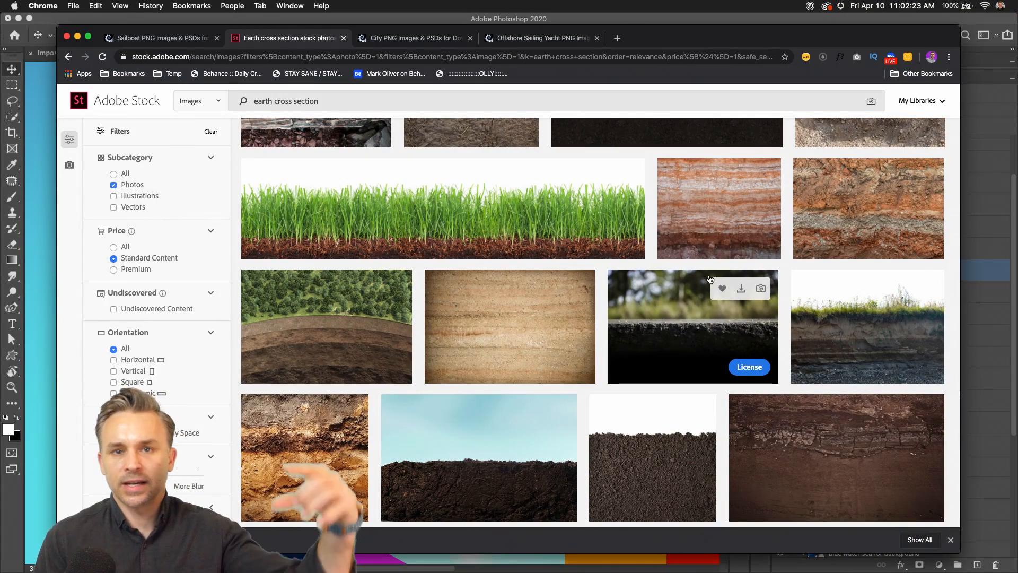
left_click(995, 278)
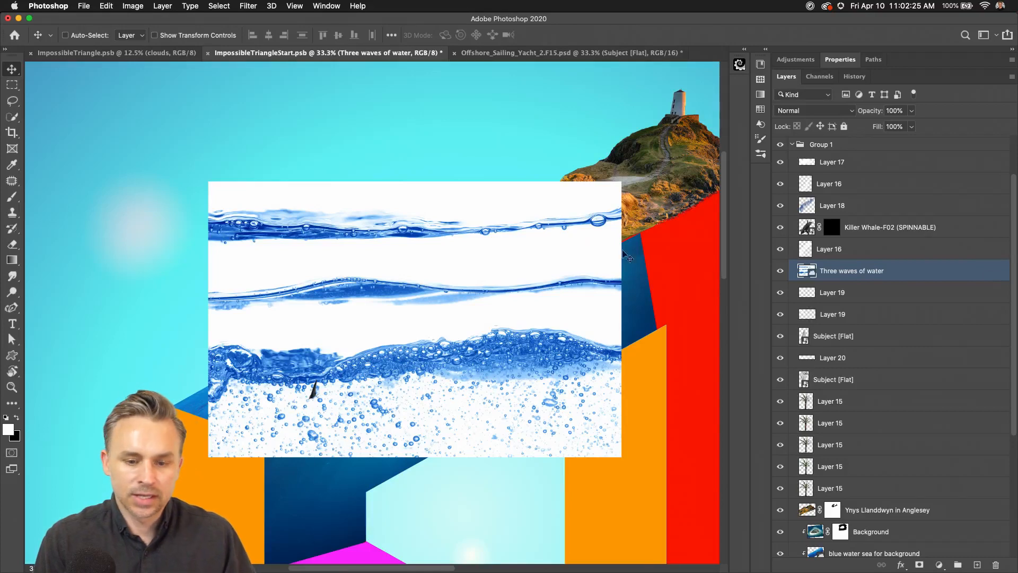
- Rasterize the "Three waves of water" layer
key("m")
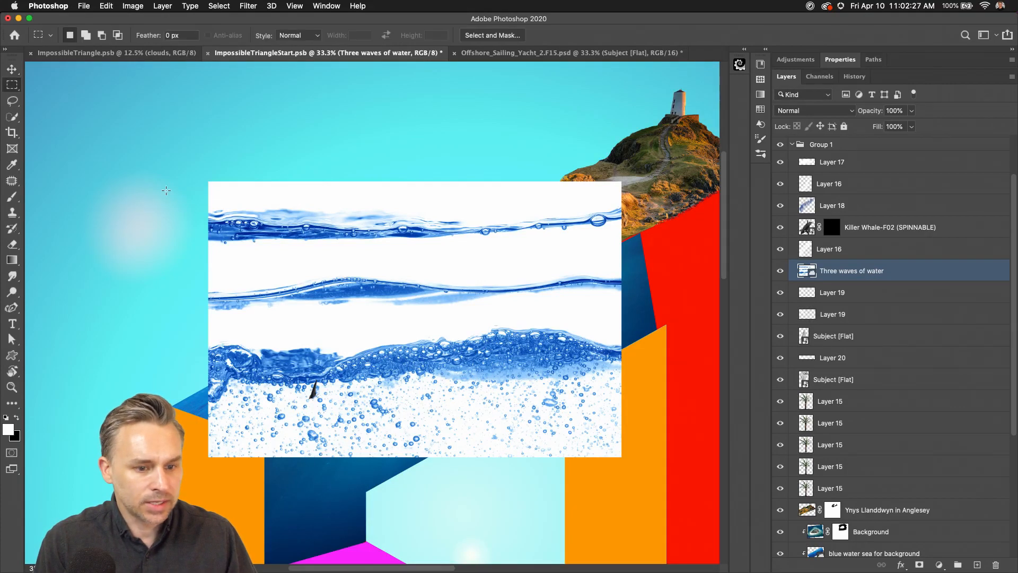
right_click(842, 264)
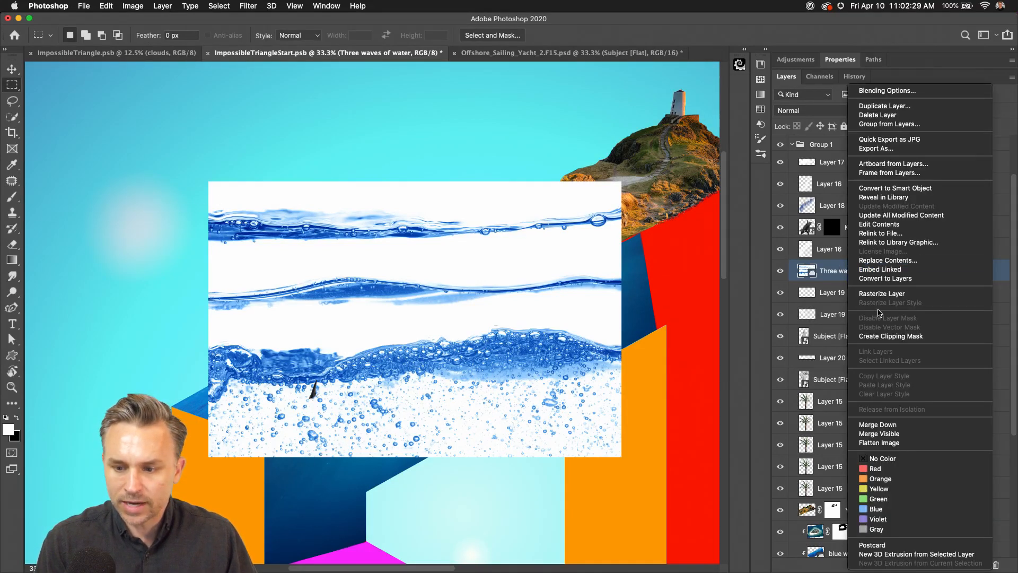
left_click(880, 295)
- Copy the uppermost wave strip, about 2343 × 322 px, onto its own layer and delete the original three-wave image layer
left_click_drag(206, 195, 621, 252)
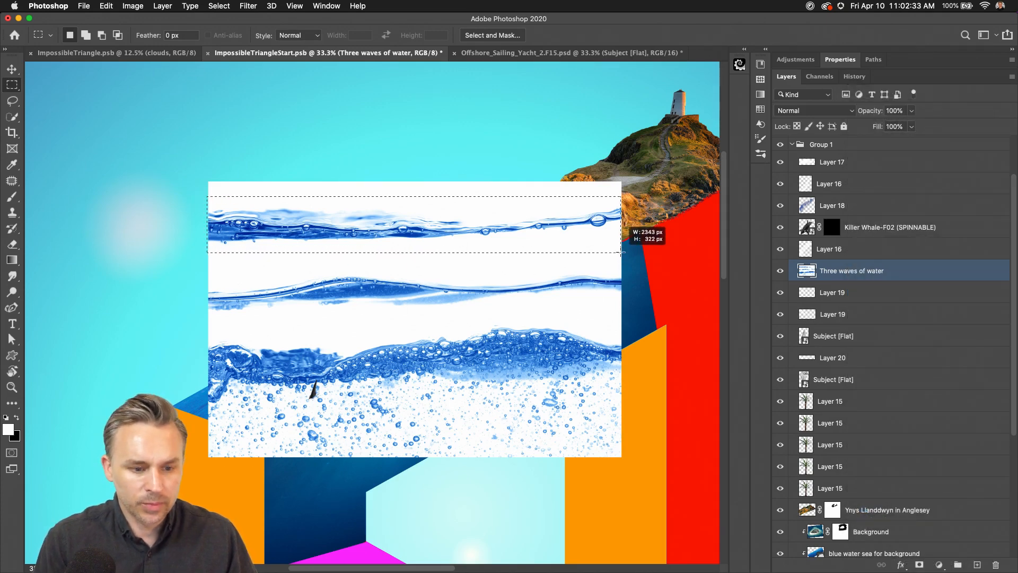
key("super+c")
key("super+v")
left_click(779, 293)
left_click_drag(843, 292, 995, 564)
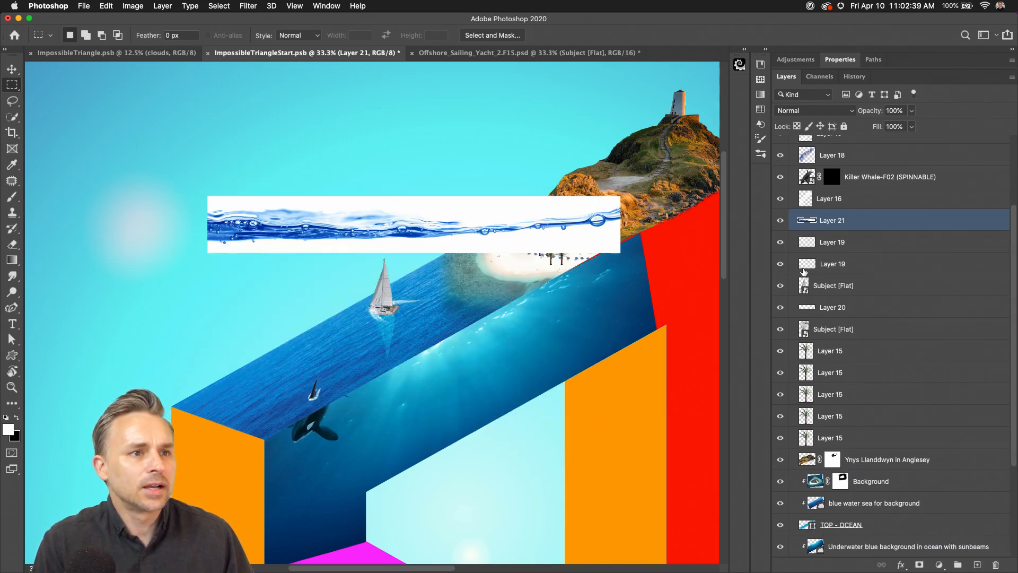
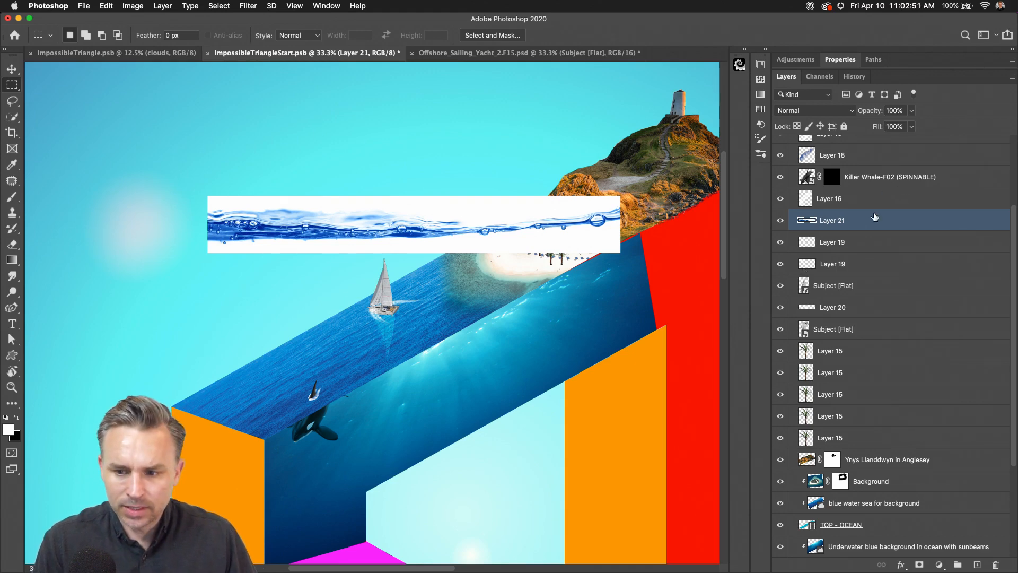
- Select the white background around the wave strip with Color Range, using sampled colors and a fuzziness of 130
key("super+plus")
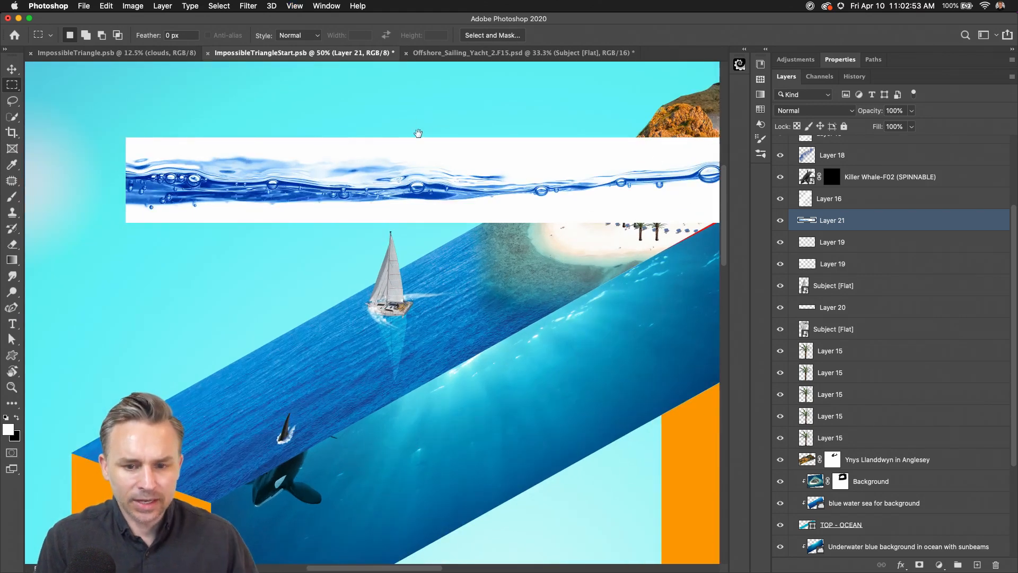
left_click_drag(416, 132, 377, 209)
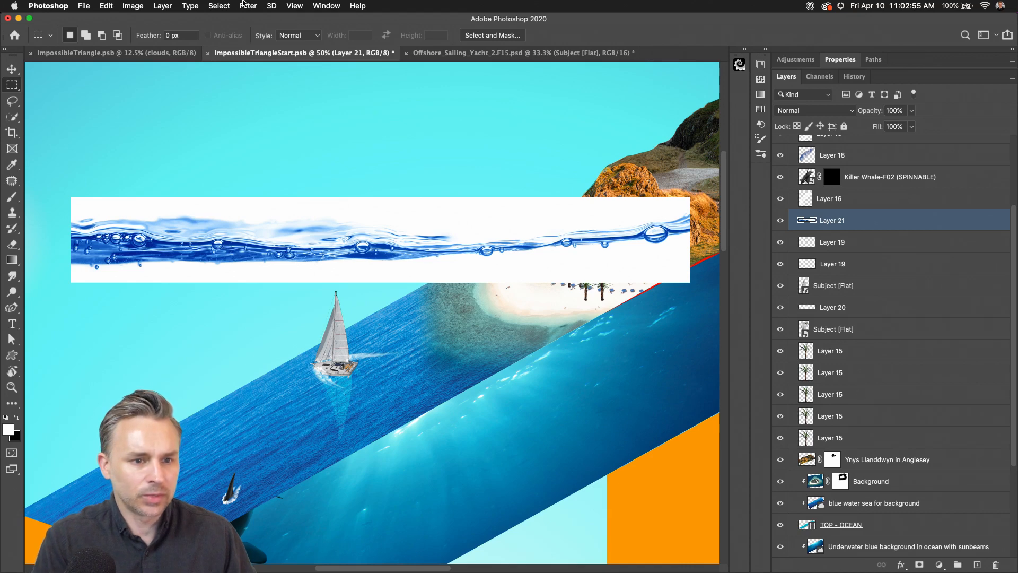
left_click(244, 6)
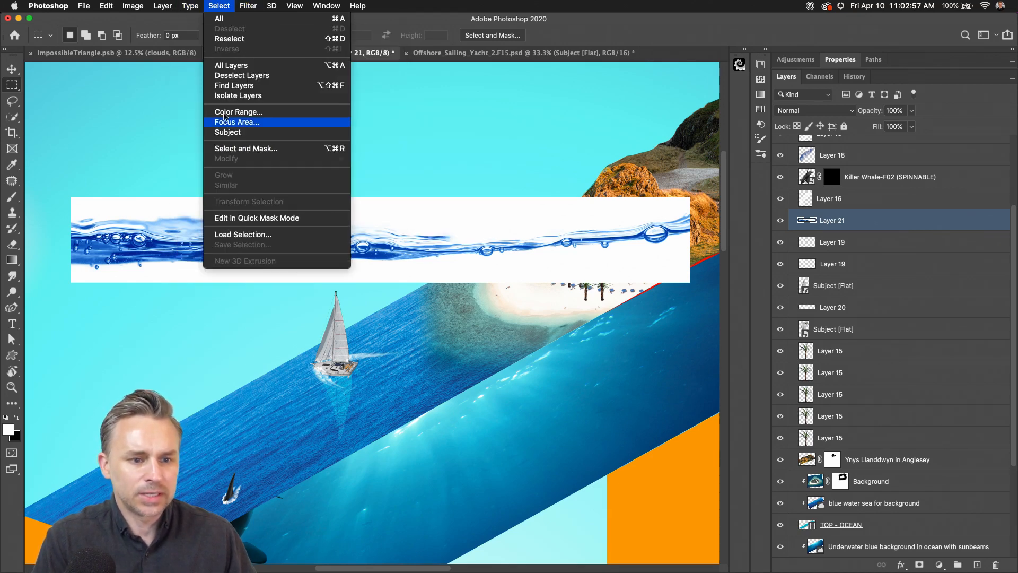
left_click(225, 111)
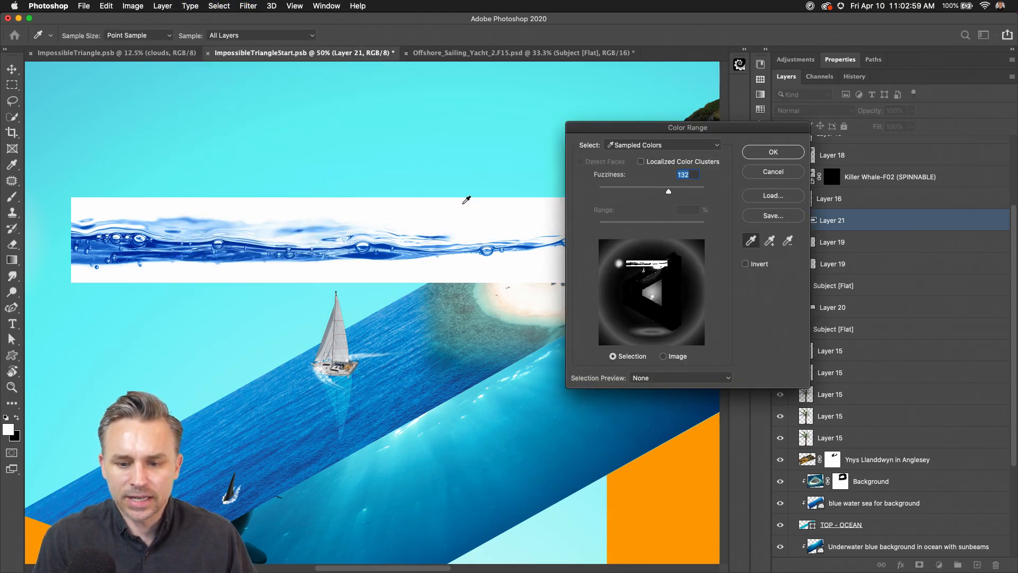
left_click_drag(669, 192, 668, 193)
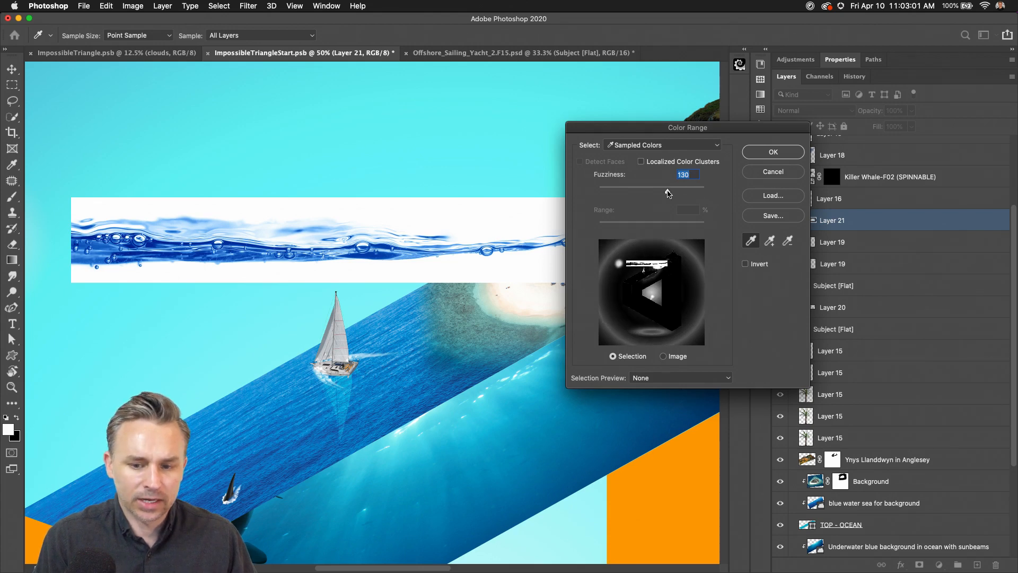
key("Return")
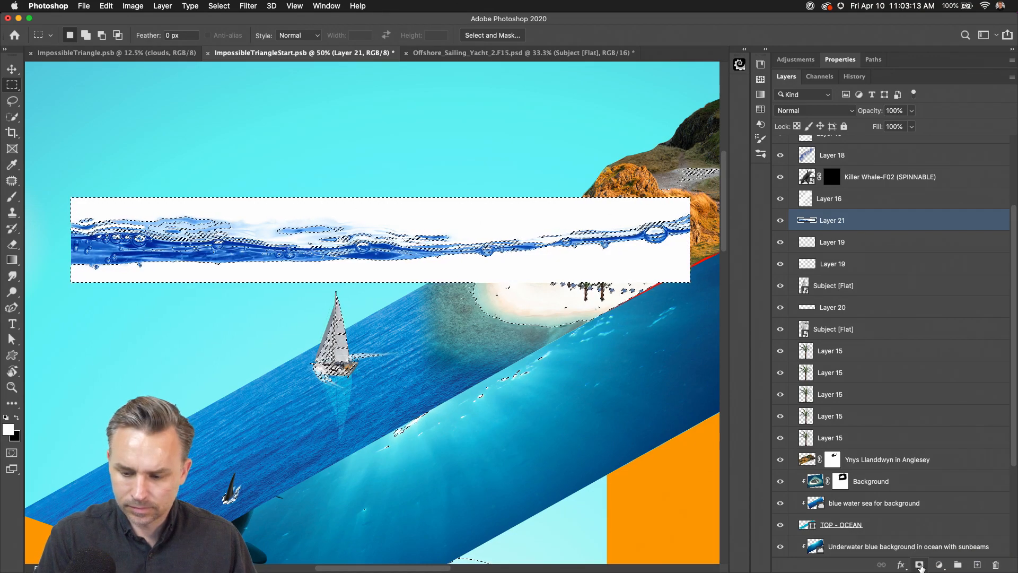
- Add a layer mask to the wave strip from the selection and invert it to hide the white background
left_click(922, 565)
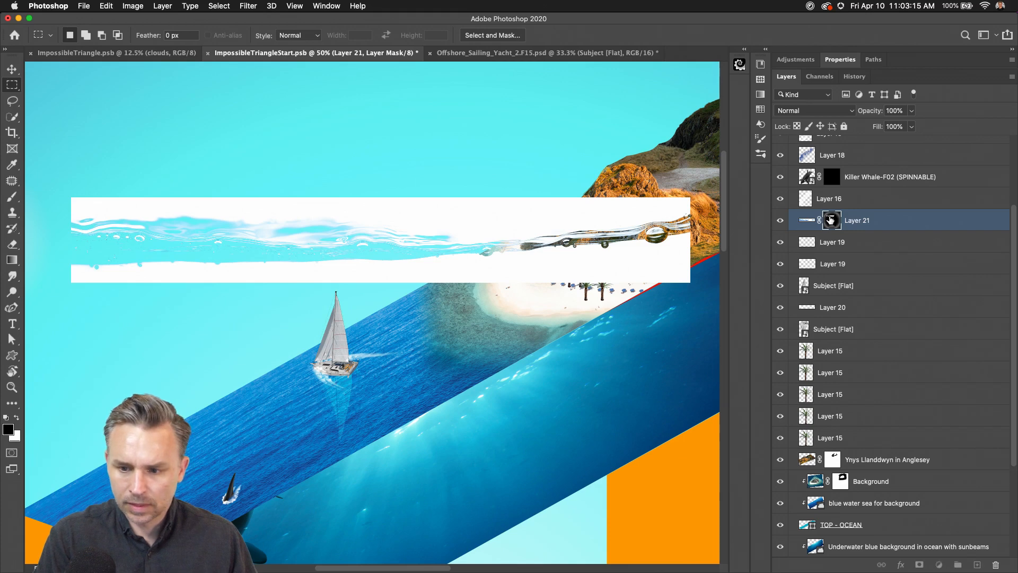
key("super+i")
key("super+d")
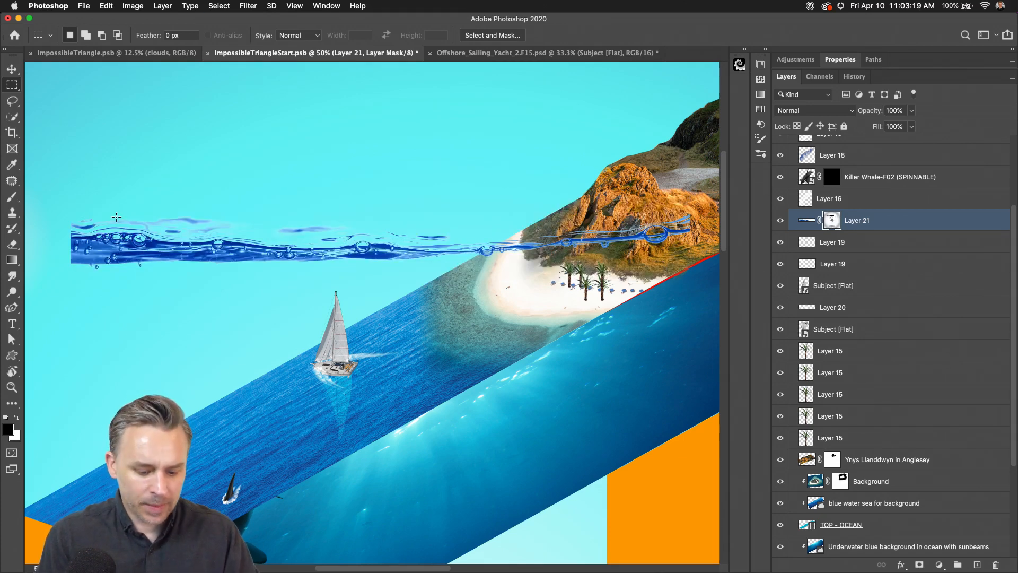
- Set up a round brush at 50 px with white as the foreground color for painting on the wave strip's mask
key("super+plus")
left_click_drag(119, 218, 321, 284)
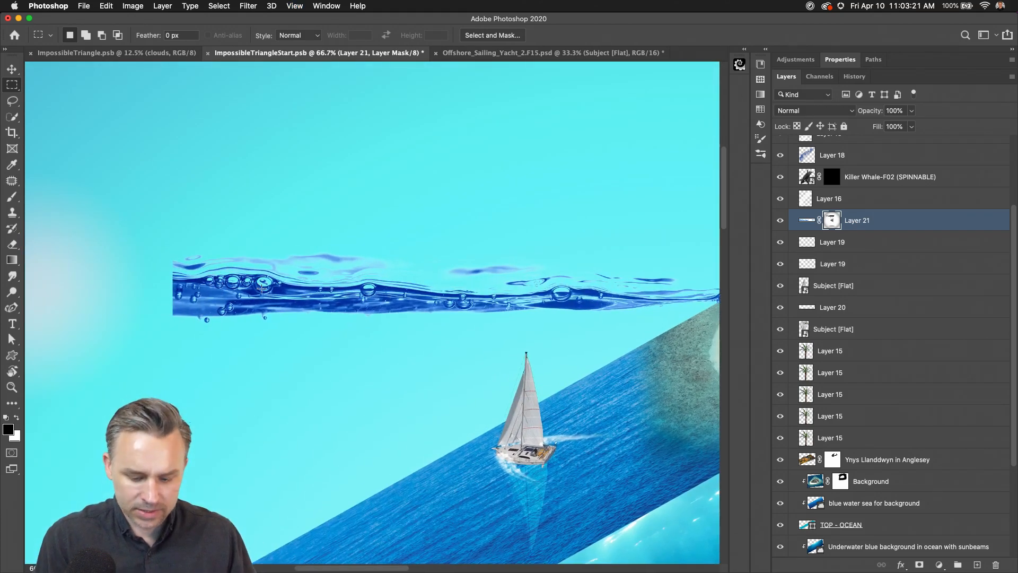
key("b")
left_click(14, 419)
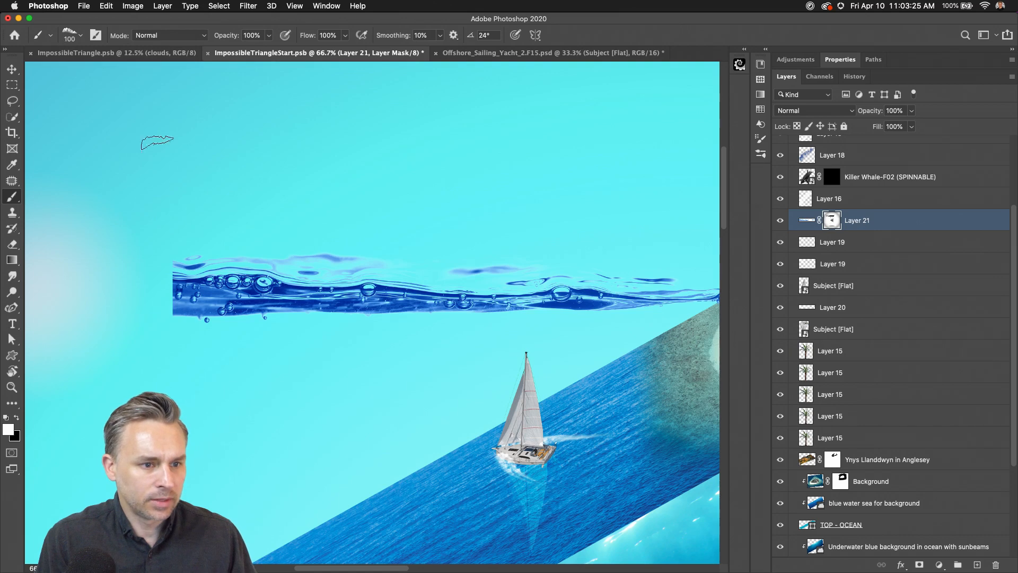
right_click(244, 220)
double_click(67, 131)
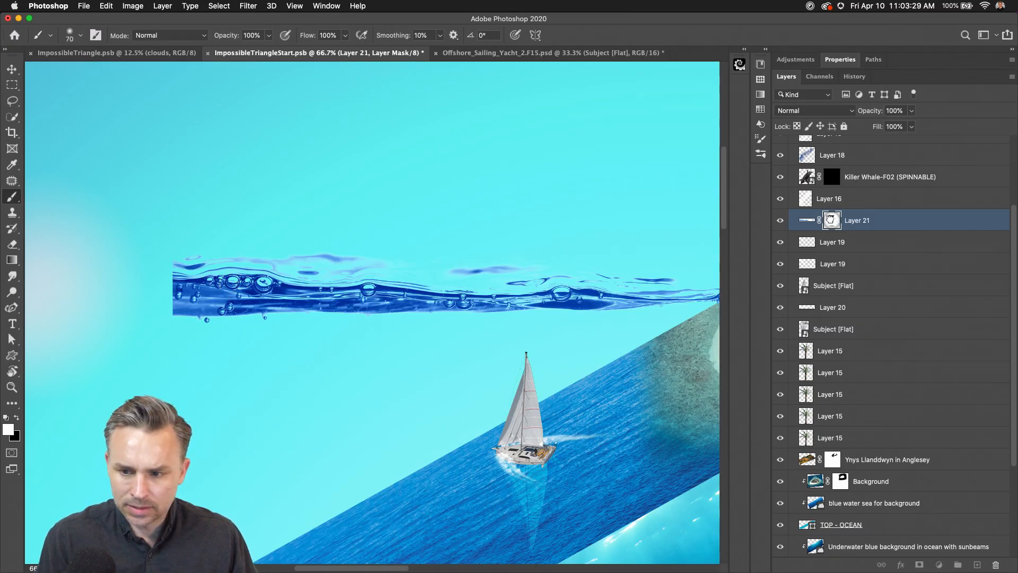
key("bracketleft")
key("bracketleft")
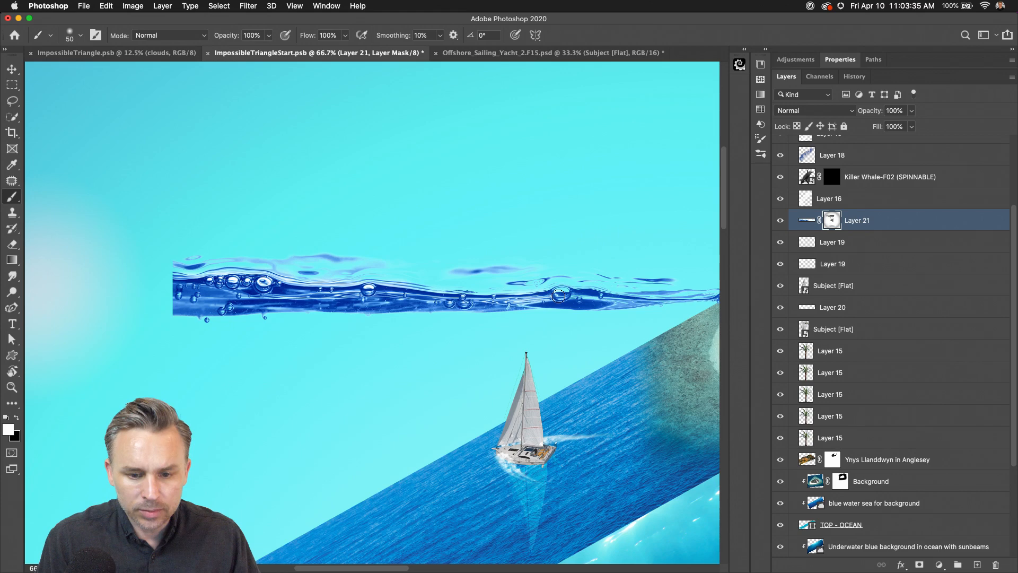
- Paint white on the wave strip's mask to restore the bubbles and missing water highlights, using a brush of 30 px
left_click_drag(483, 287, 379, 289)
key("super+z")
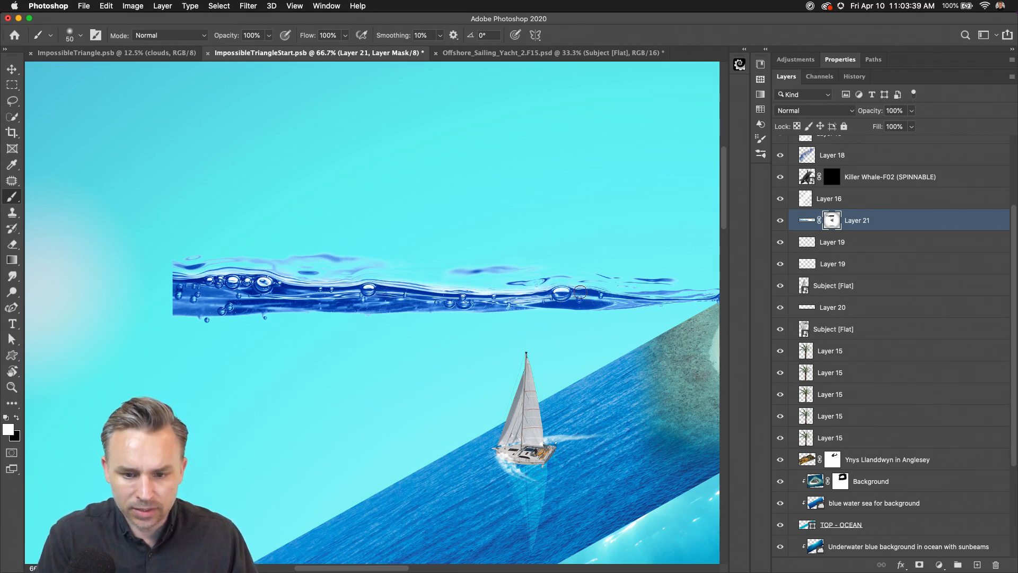
scroll(580, 292, "right", 10)
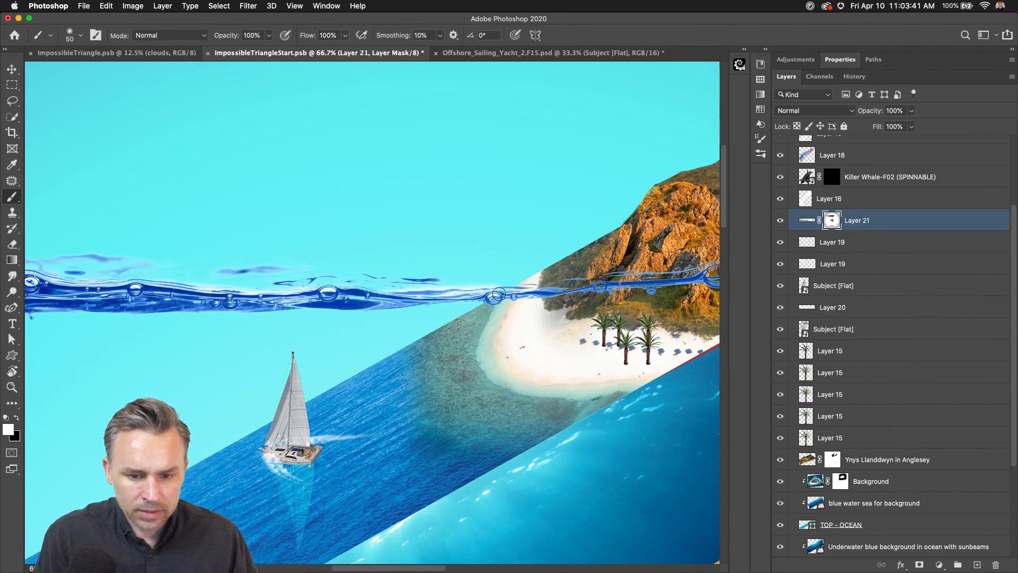
mouse_move(547, 292)
left_mouse_down()
mouse_move(615, 281)
mouse_move(265, 305)
left_mouse_up()
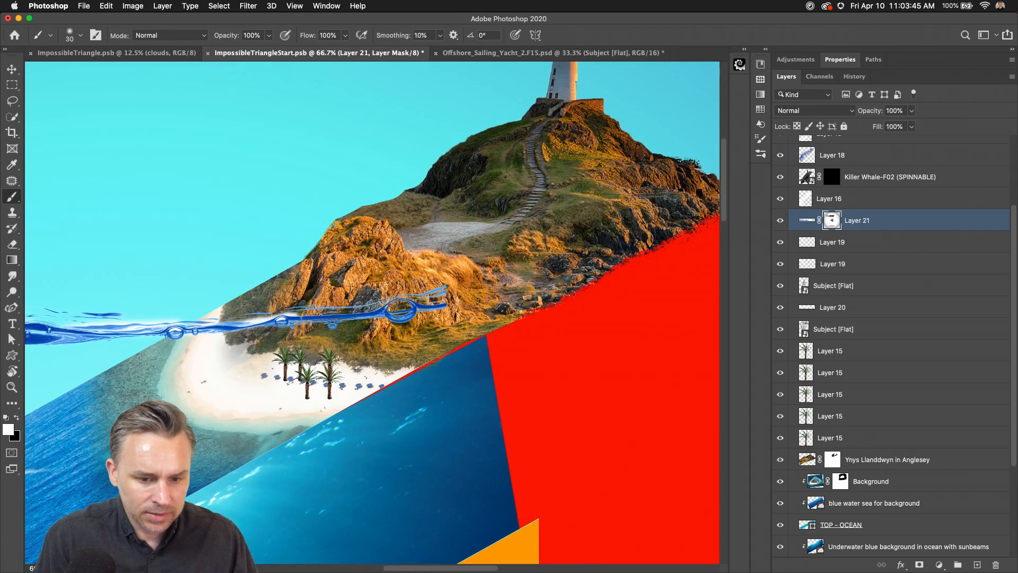
left_click_drag(391, 308, 407, 314)
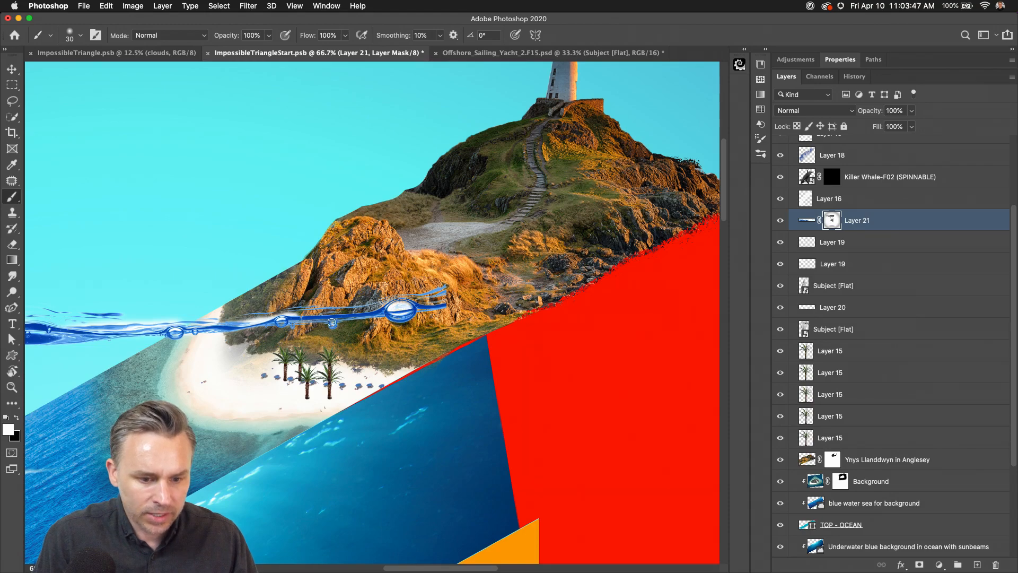
left_click_drag(291, 320, 363, 316)
left_click_drag(161, 293, 539, 241)
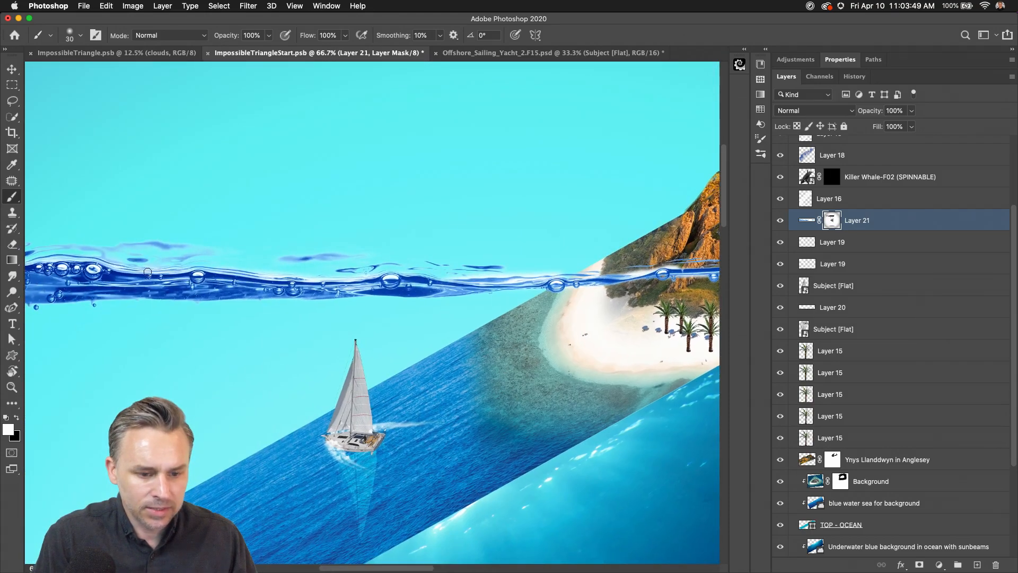
left_click_drag(124, 267, 339, 276)
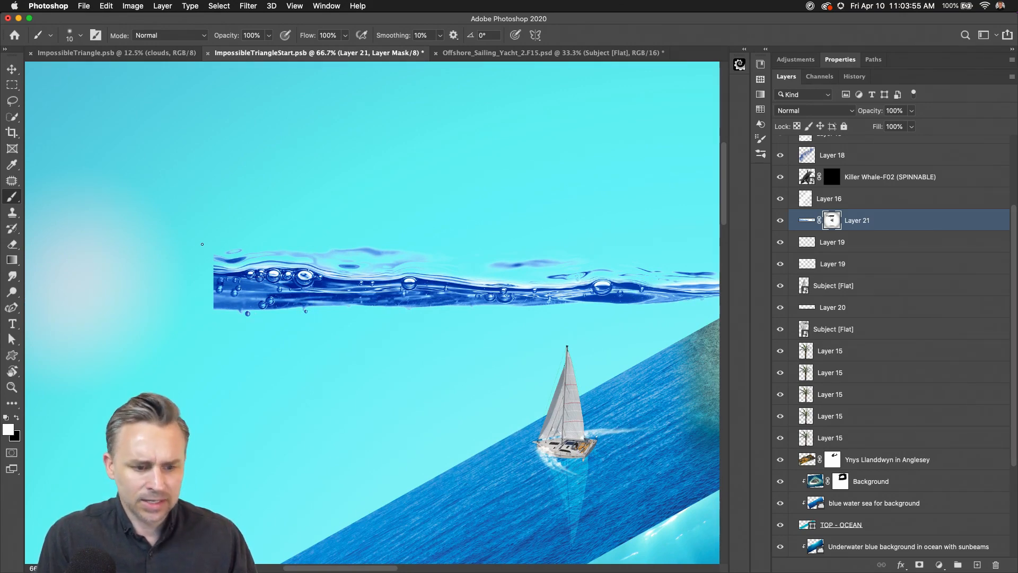
- Apply the wave strip's layer mask permanently
key("super+minus")
key("super+minus")
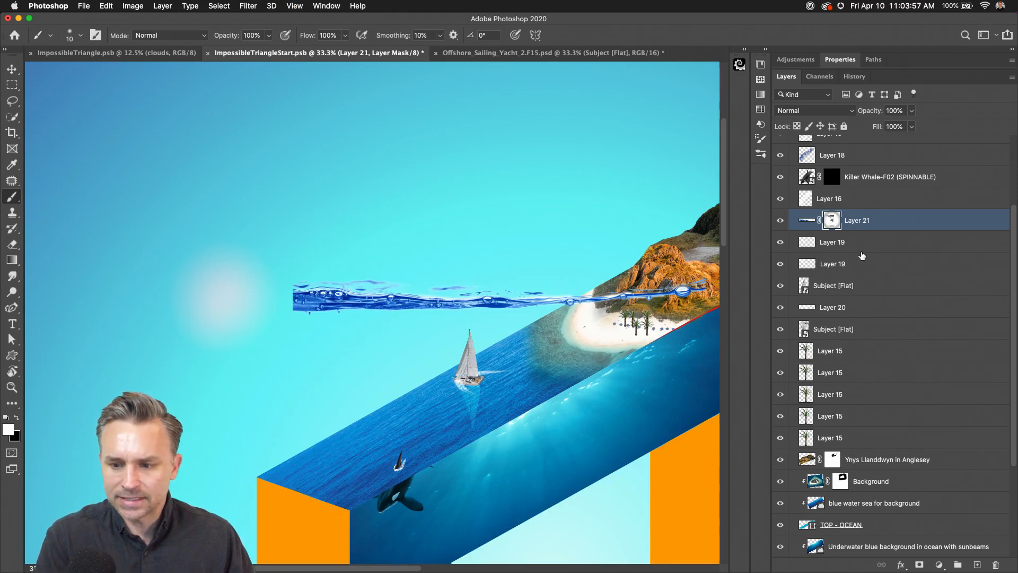
right_click(832, 220)
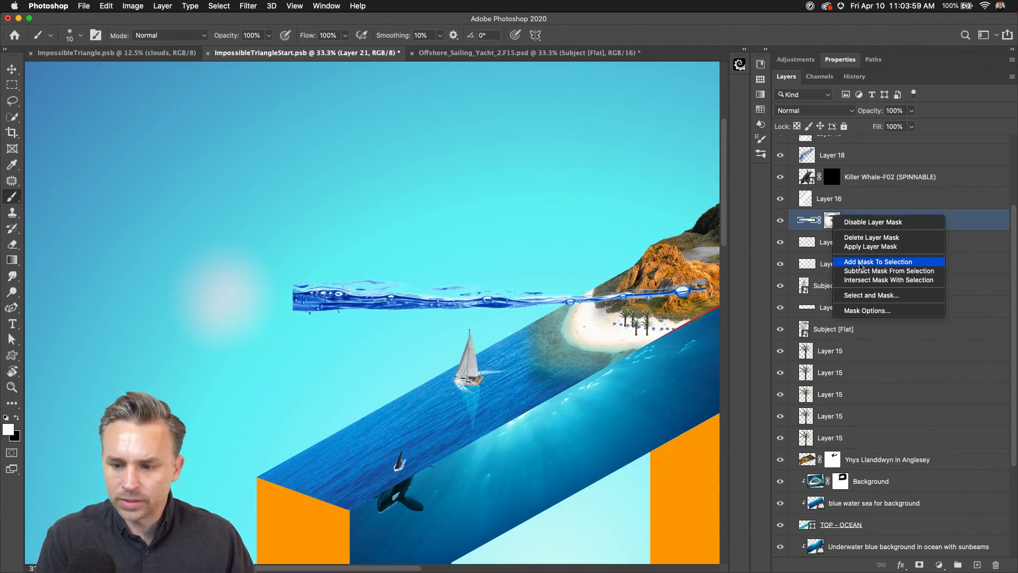
left_click(860, 248)
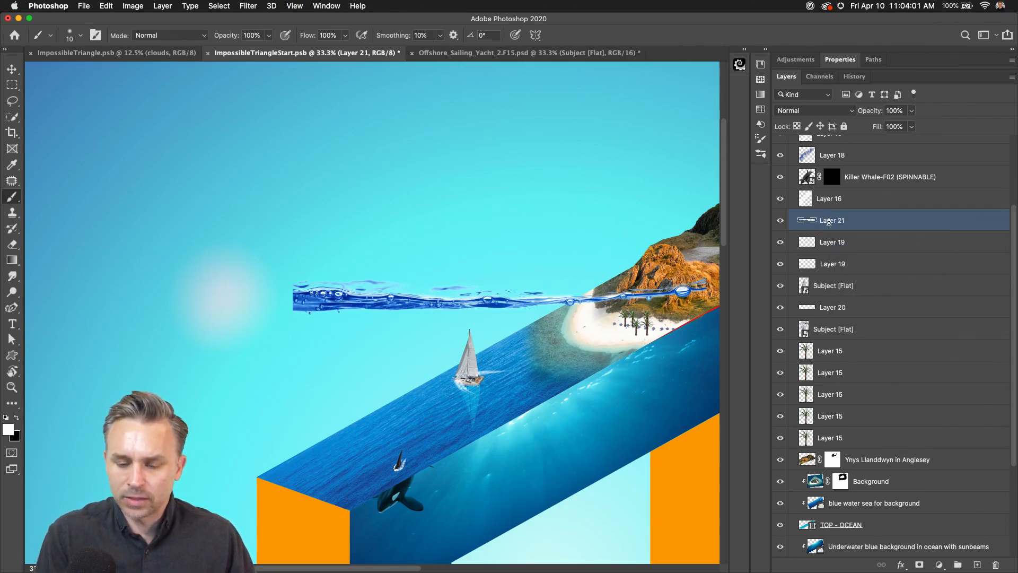
- Rename the wave strip layer "edge" and convert it to a smart object
type("edge")
key("Return")
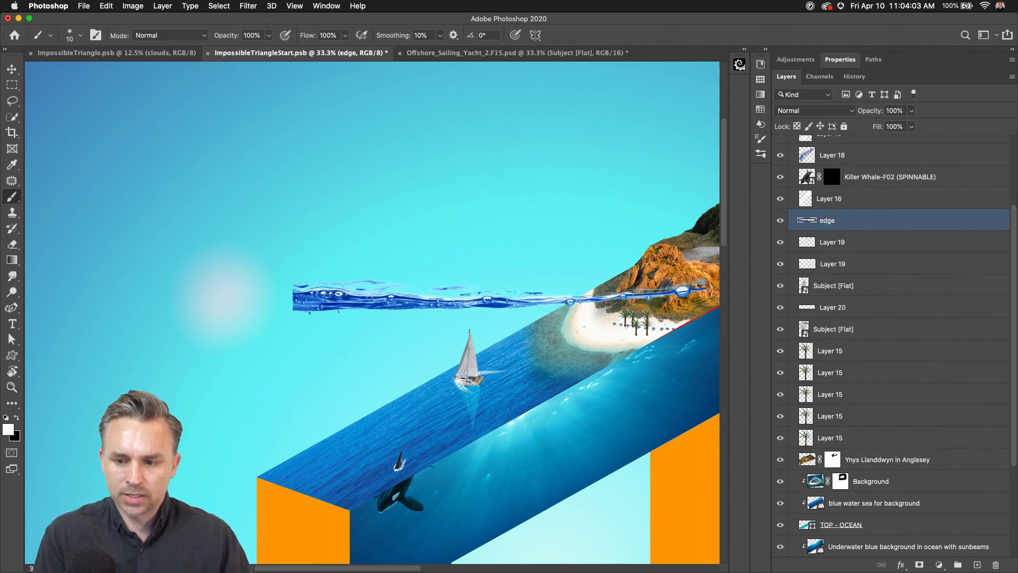
right_click(876, 224)
left_click(749, 254)
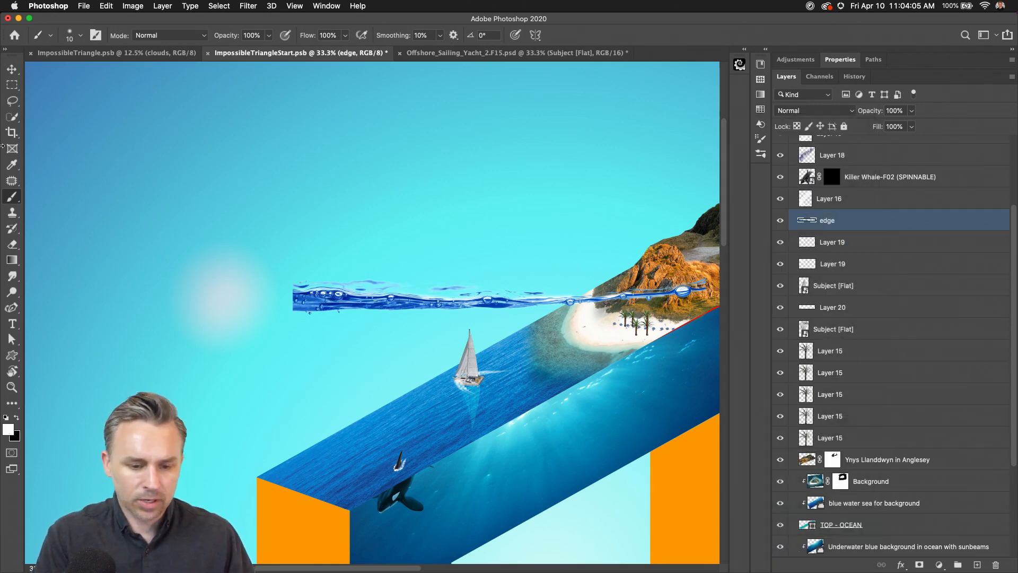
- Scale the edge layer to about 39.32%, rotate it to about -26.13°, and place it along the ocean's waterline below the sailboat
left_click(12, 69)
left_click_drag(354, 265, 238, 267)
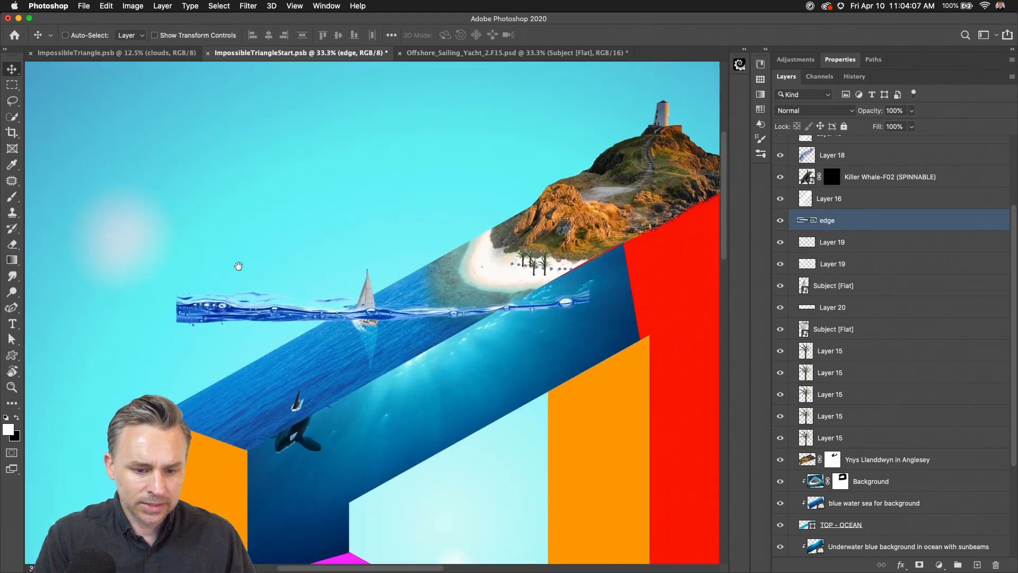
key("super+t")
left_click_drag(166, 265, 156, 360)
left_click_drag(215, 403, 265, 453)
left_click_drag(607, 244, 425, 433)
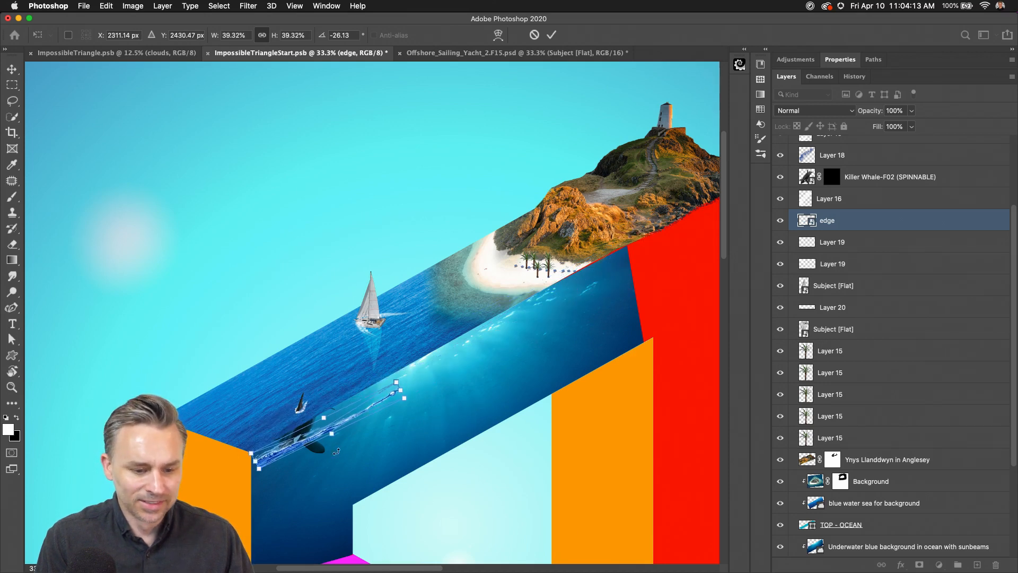
left_click_drag(288, 452, 426, 244)
key("Return")
- Stretch the edge layer to about 44.30% width and rotate it to about -28.05° to follow the waterline
key("super+equal")
key("super+equal")
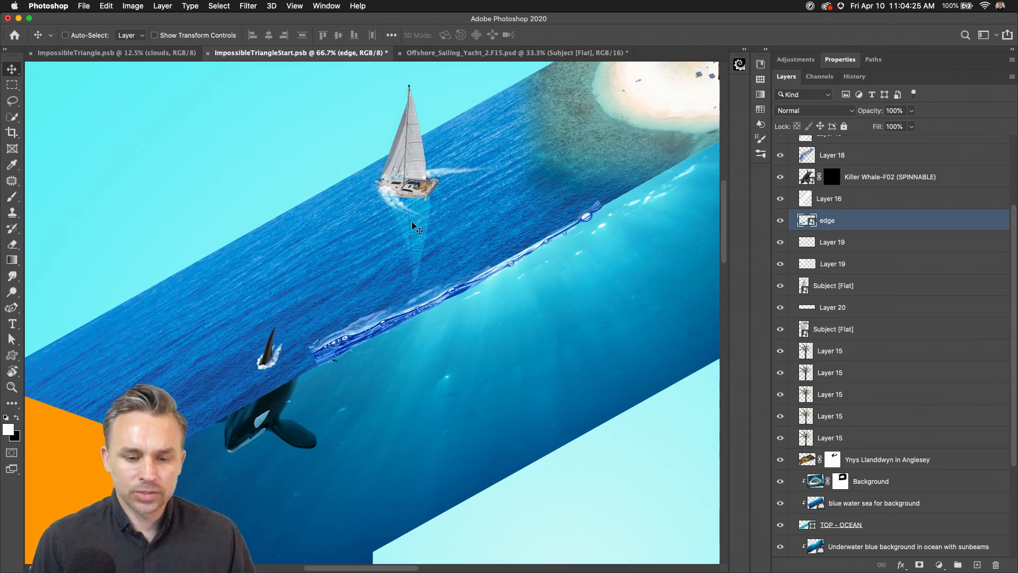
key("super+t")
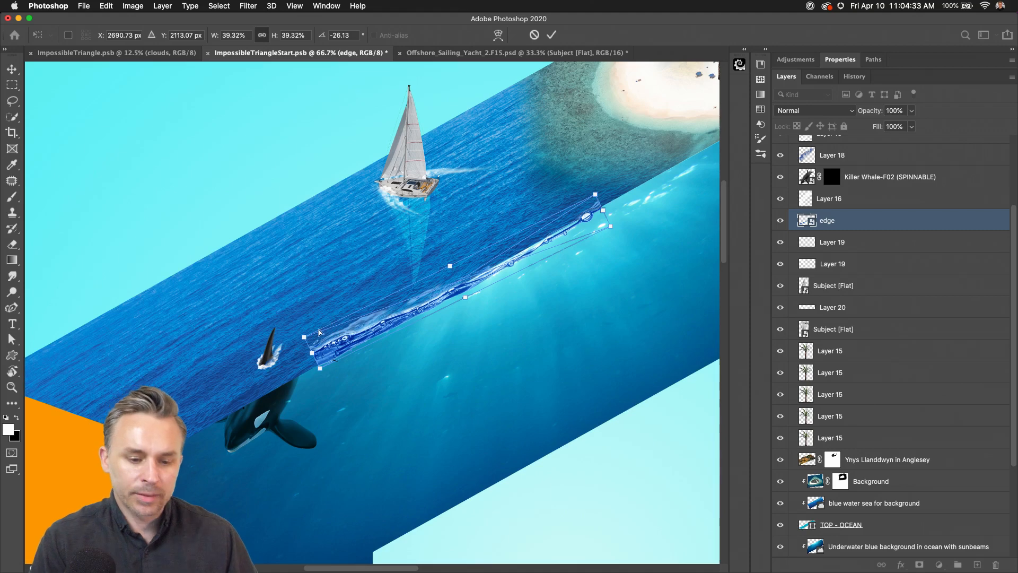
left_click_drag(312, 357, 316, 362)
left_click_drag(602, 212, 636, 197)
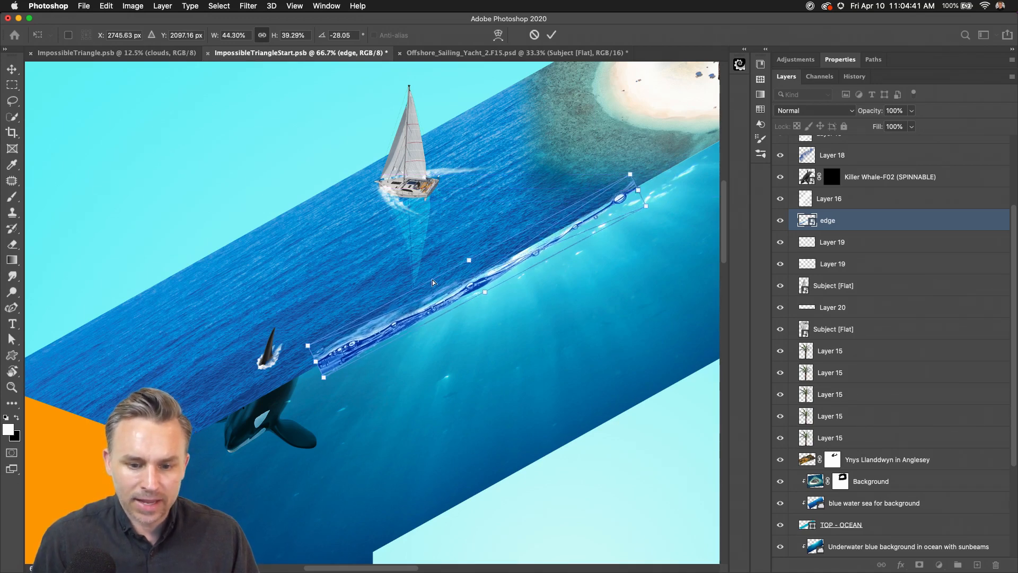
key("Return")
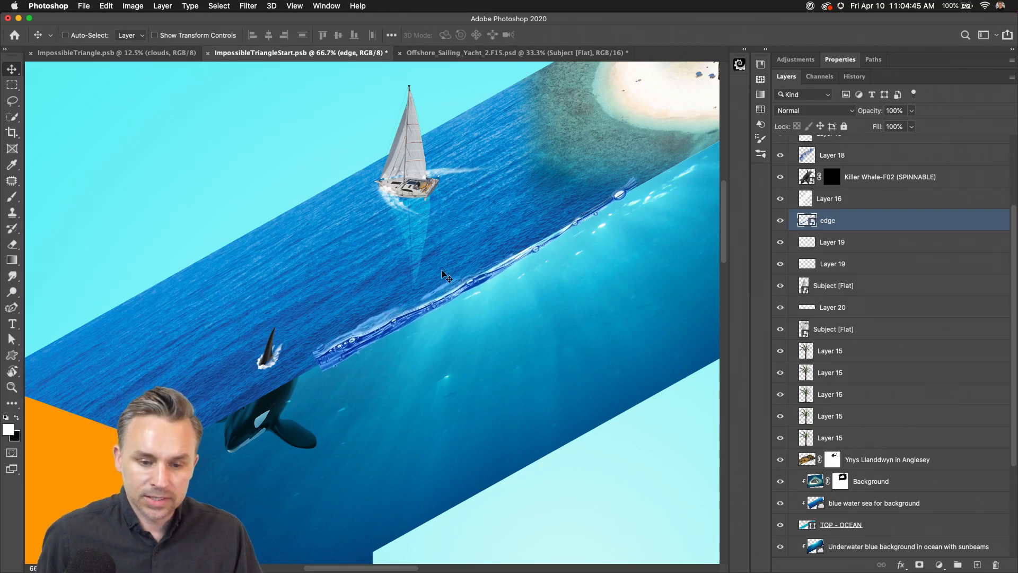
- Set the edge layer's blend mode to Overlay and move it down along the waterline to the corner above the orca
left_click(817, 112)
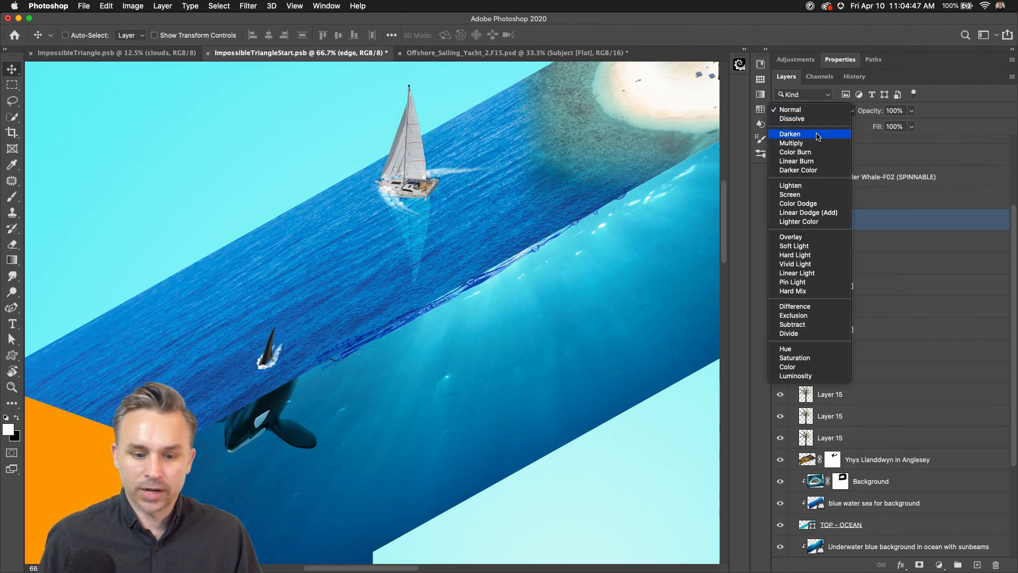
left_click(802, 237)
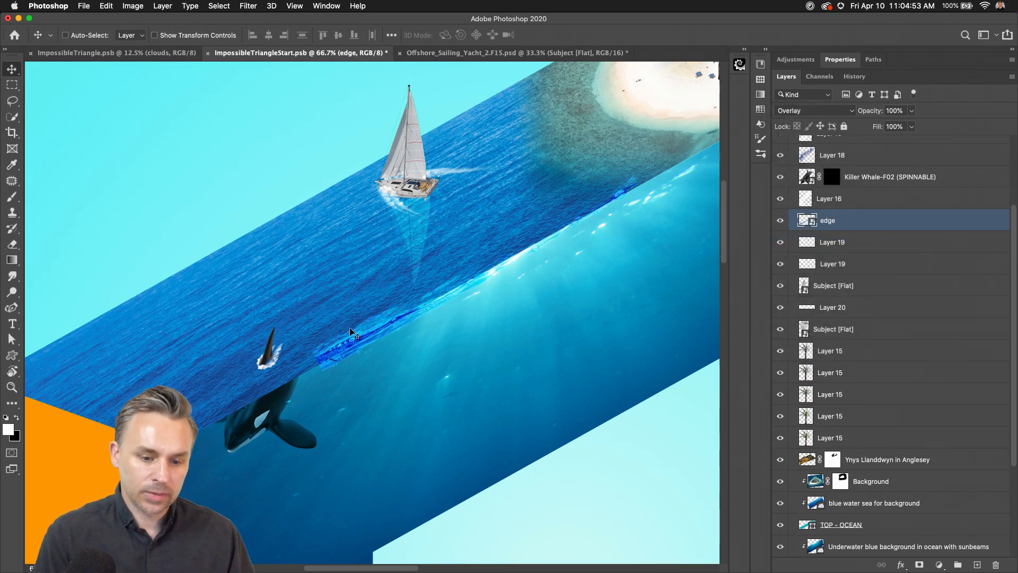
left_click_drag(372, 337, 211, 418)
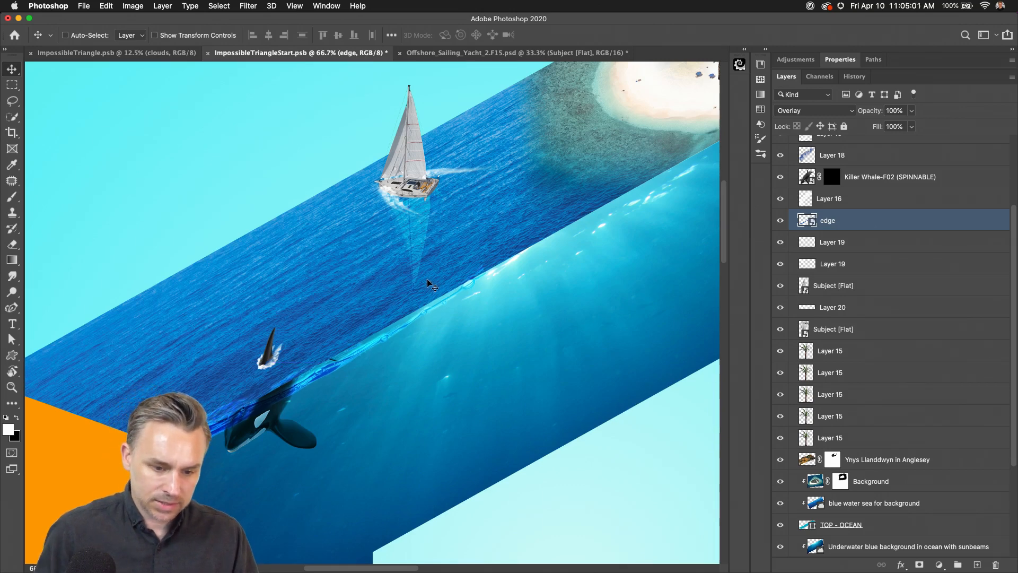
- Warp the edge layer so its lower border follows the ocean's waterline between the orca and the sailboat
key("super")
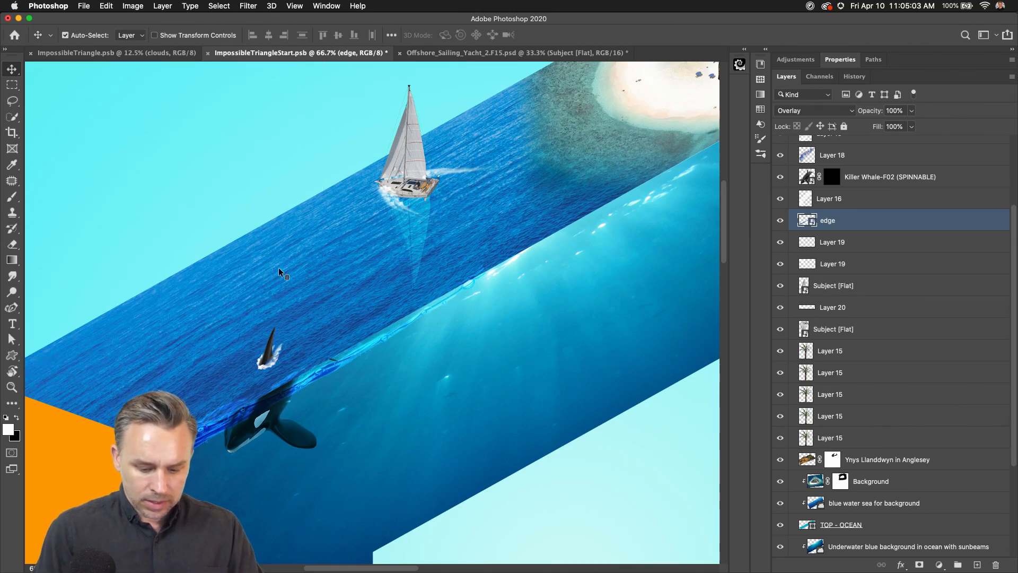
key("super")
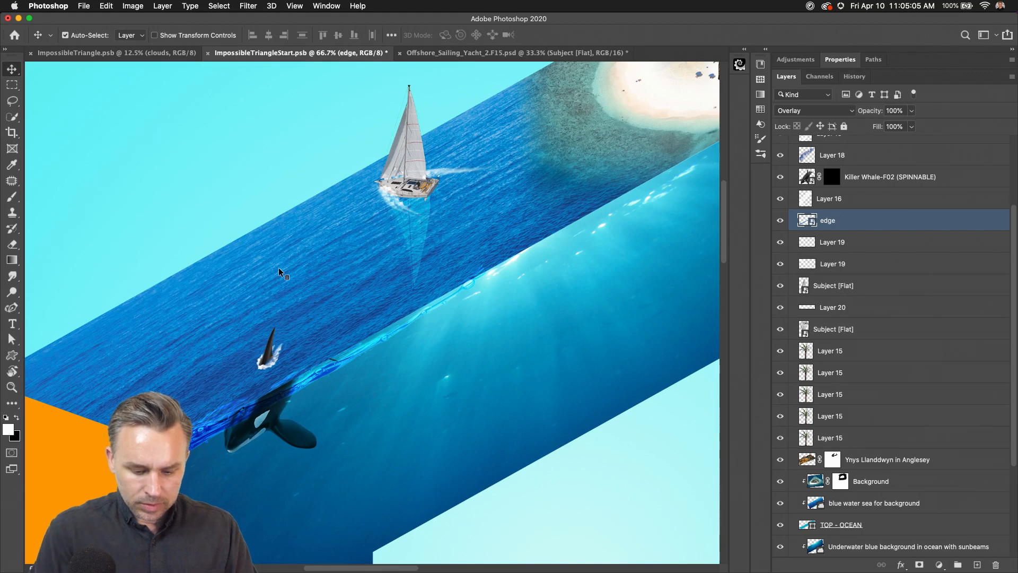
key("super+t")
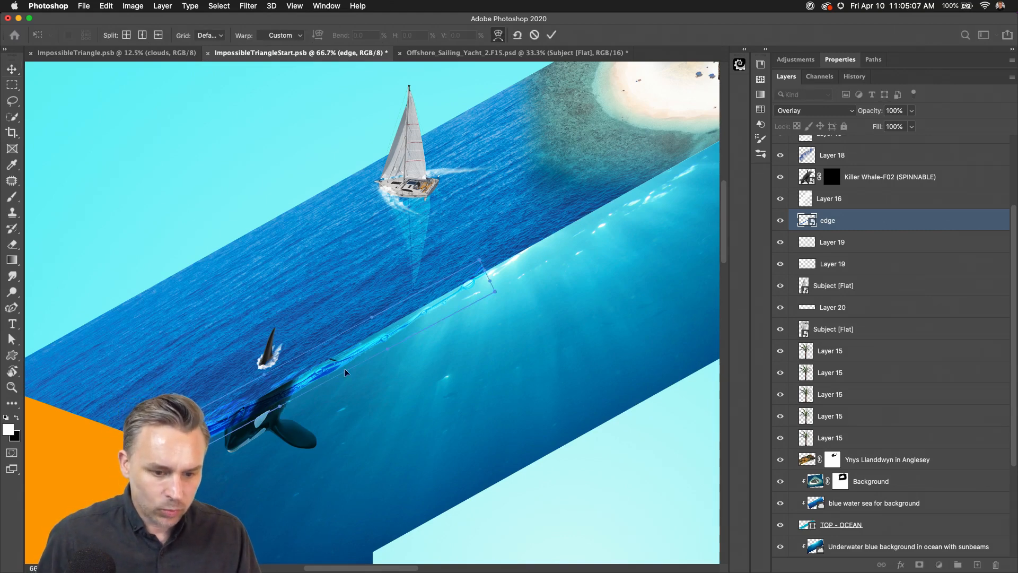
left_click_drag(387, 345, 339, 255)
mouse_move(386, 342)
left_mouse_down()
mouse_move(364, 325)
mouse_move(384, 331)
left_mouse_up()
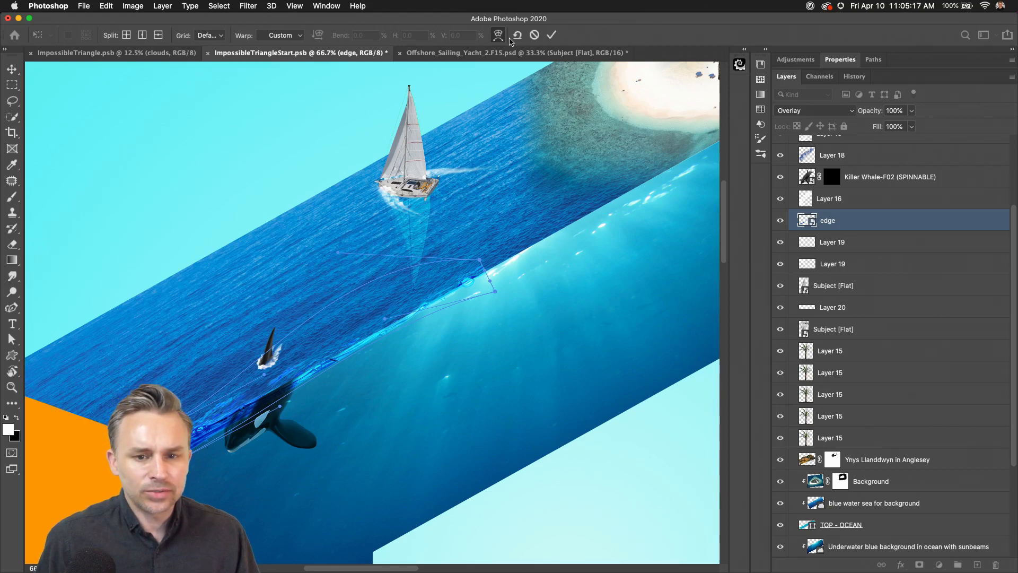
key("Return")
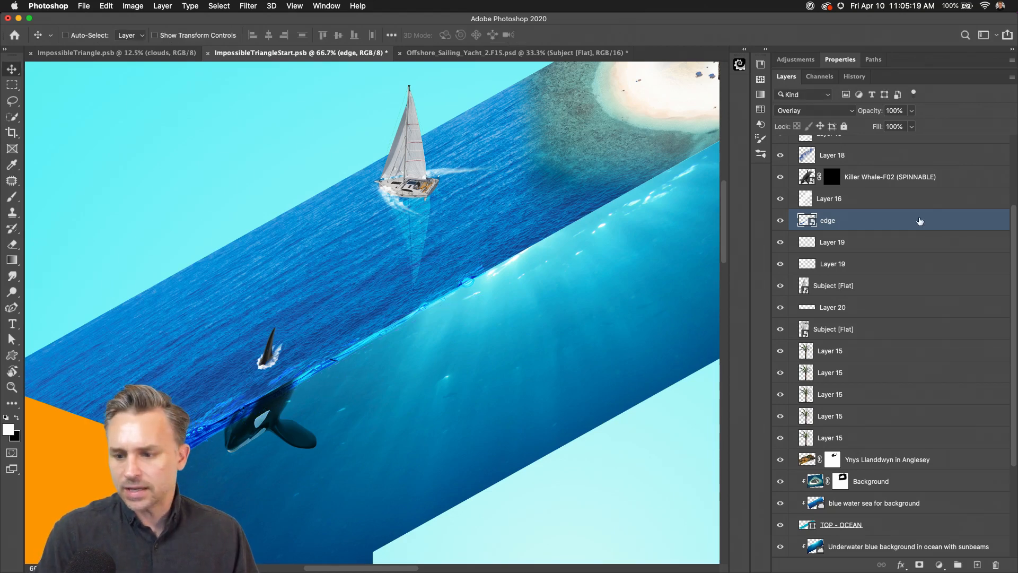
- Duplicate the edge layer and move the copy up along the waterline toward the beach
key("super+j")
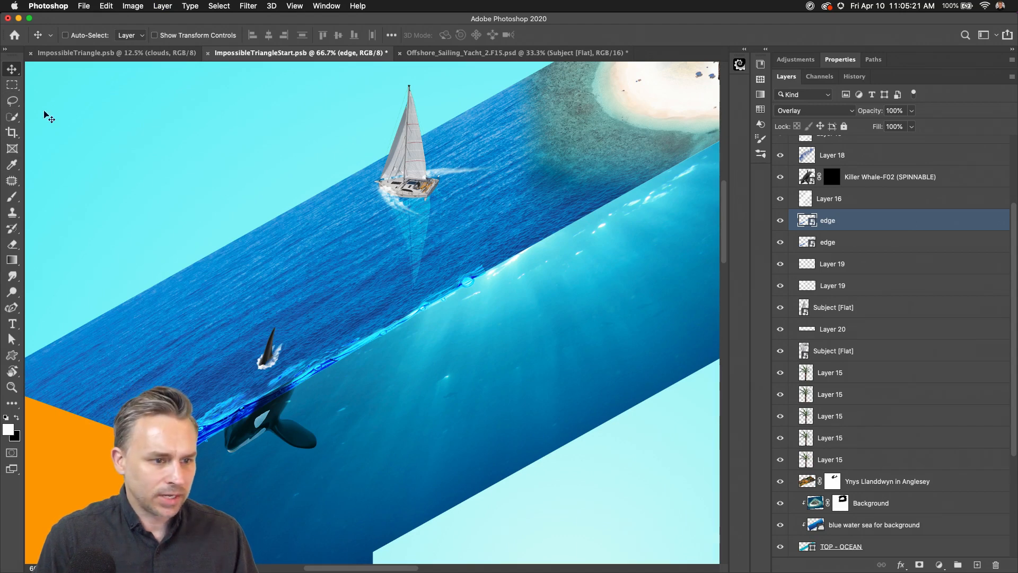
left_click_drag(236, 312, 498, 160)
key("super+minus")
key("super+minus")
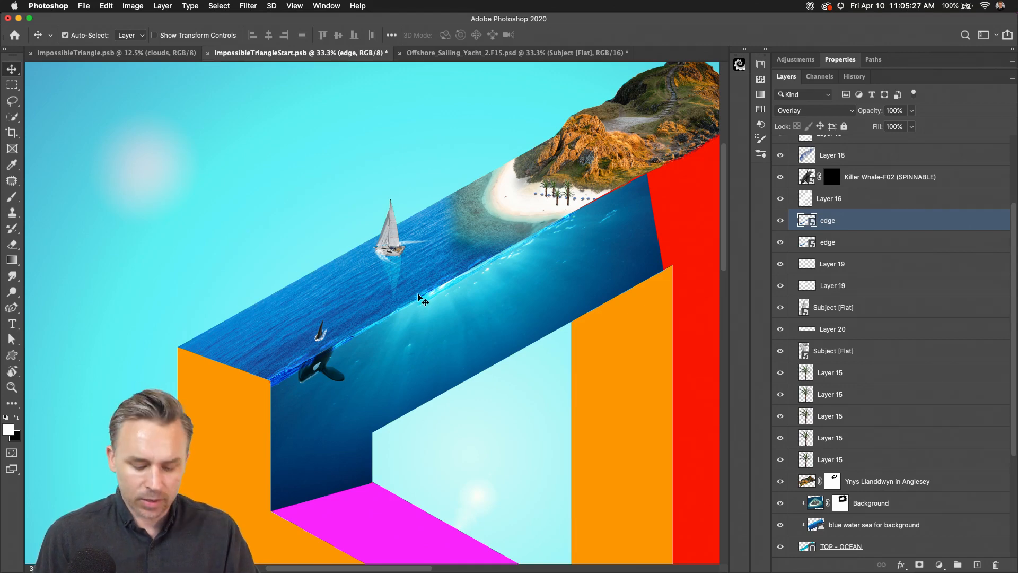
key("super+plus")
key("super+plus")
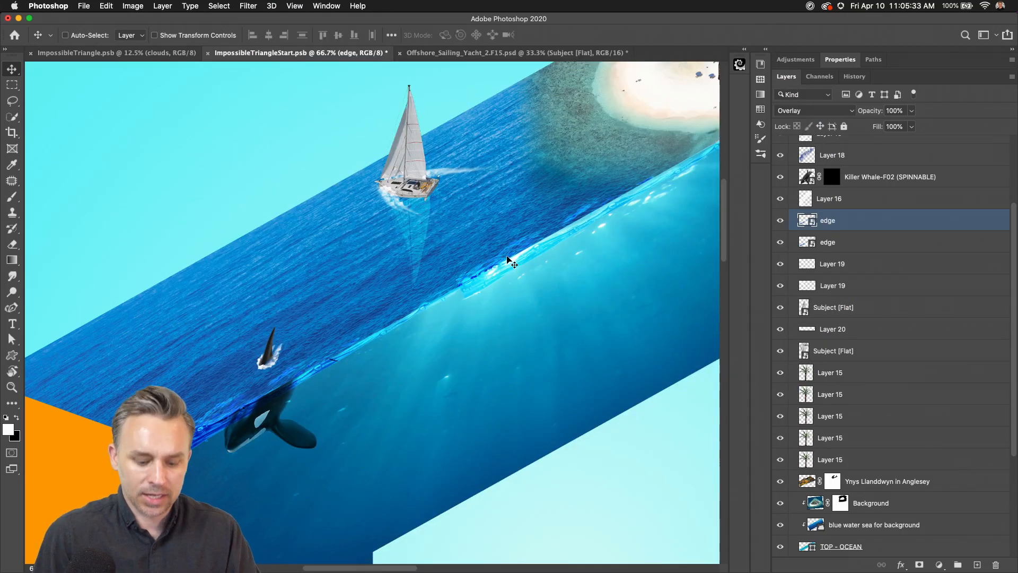
- Place the marine ecosystem underwater panorama from the Nature library's ungrouped images above the sailboat
key("super+minus")
key("super+minus")
key("super+minus")
left_click_drag(650, 153, 474, 185)
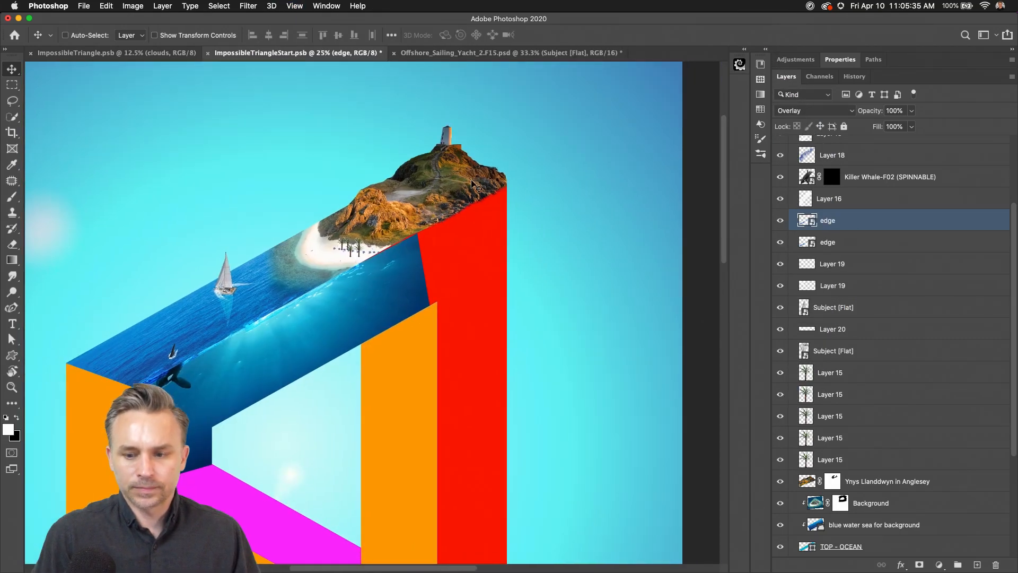
left_click(765, 51)
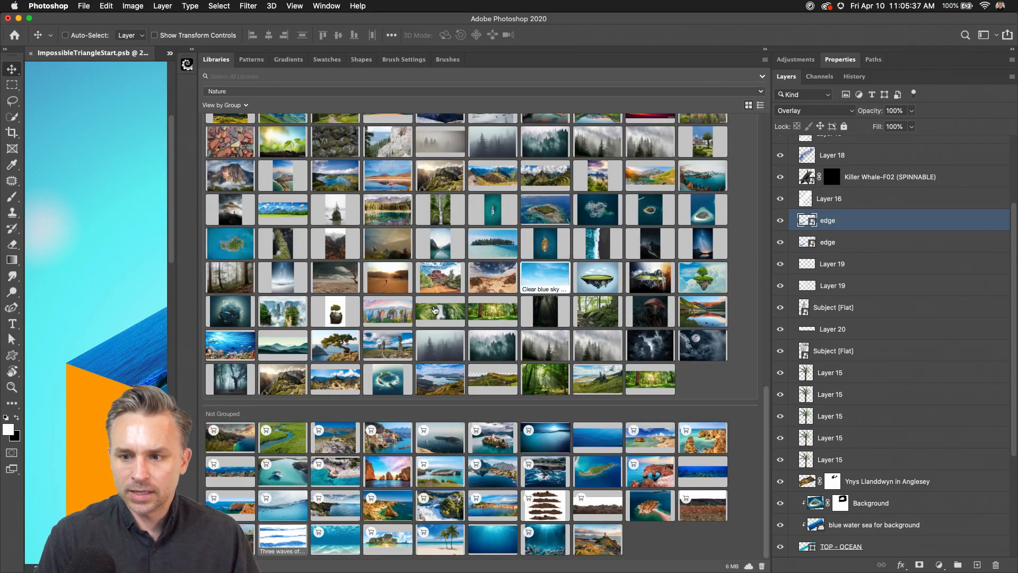
left_click_drag(196, 187, 416, 192)
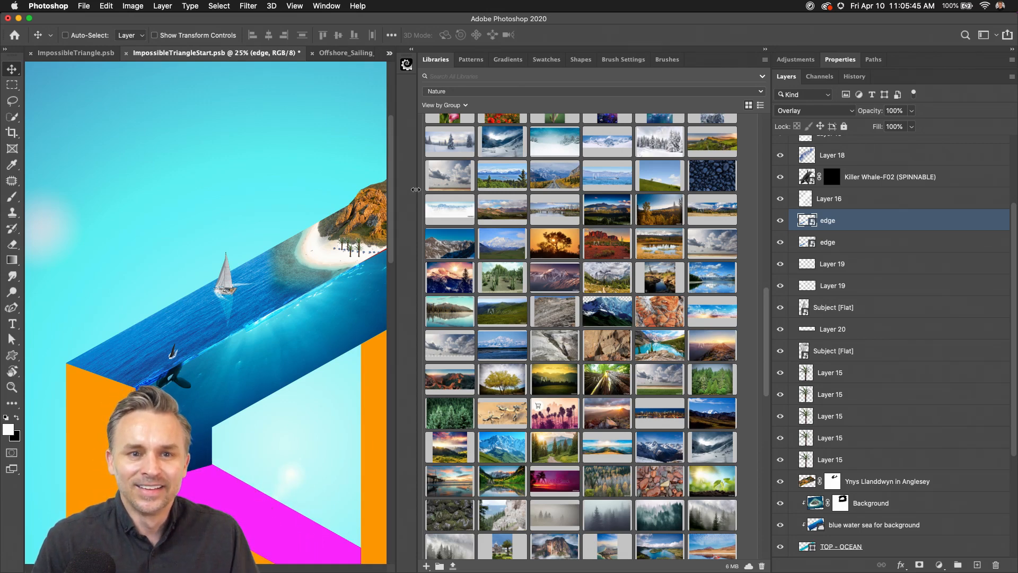
scroll(554, 281, "down", 10)
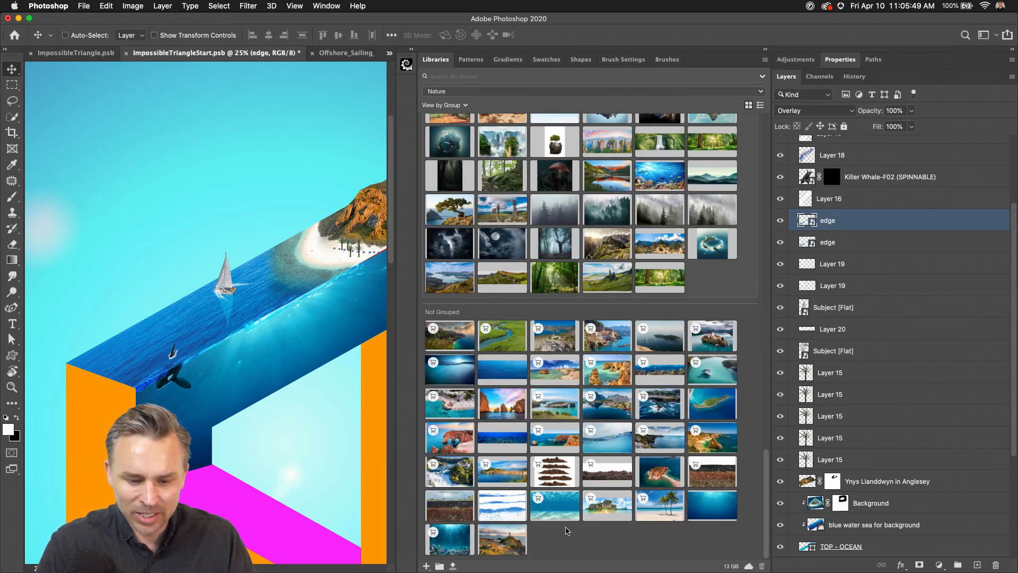
scroll(599, 543, "up", 6)
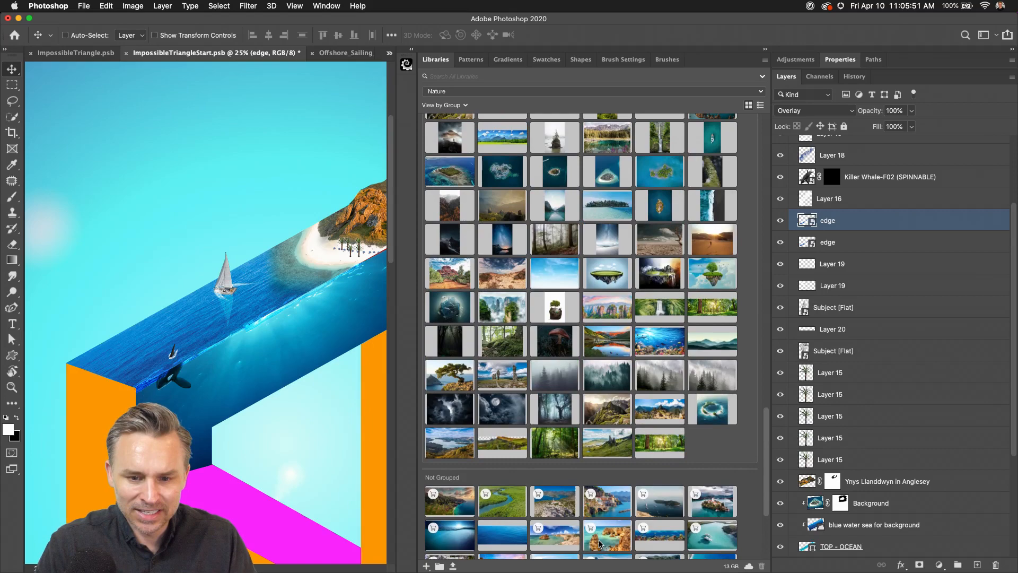
scroll(599, 543, "up", 10)
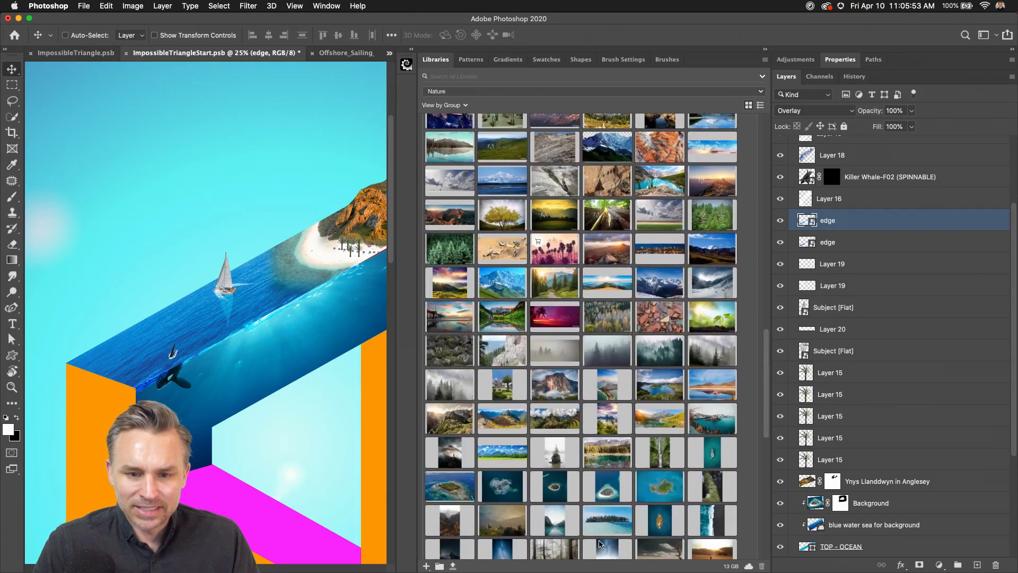
scroll(599, 543, "up", 1)
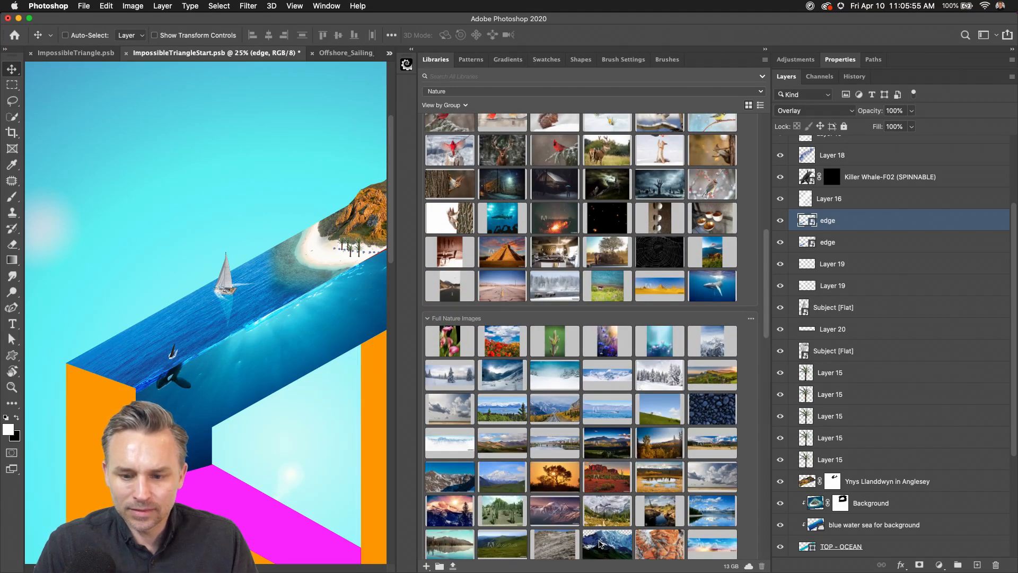
scroll(598, 543, "down", 15)
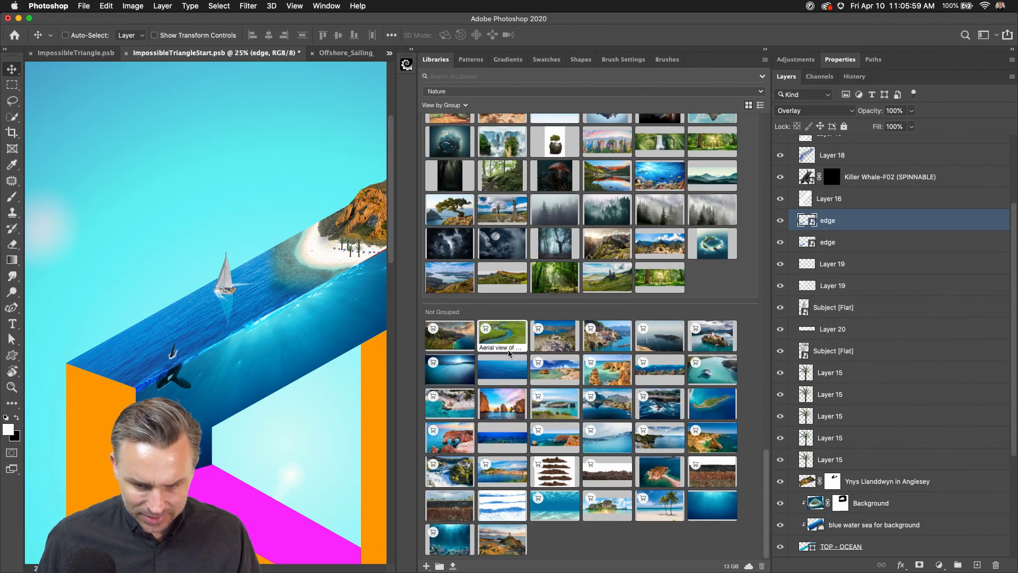
left_click_drag(499, 441, 178, 269)
key("Return")
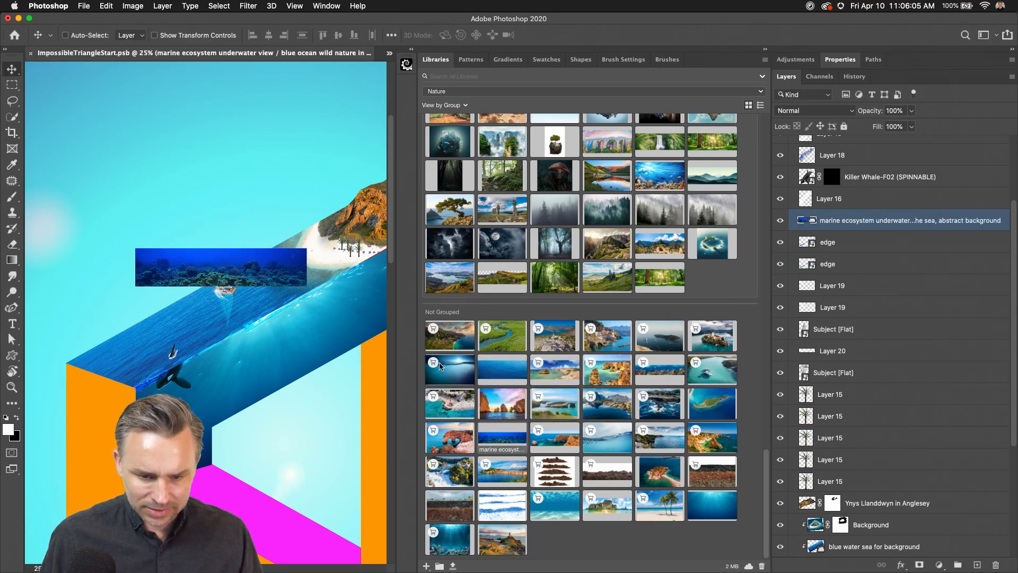
- Show the Rocks group and expand it to list its layers, with the trees group hidden
scroll(293, 357, "right", 5)
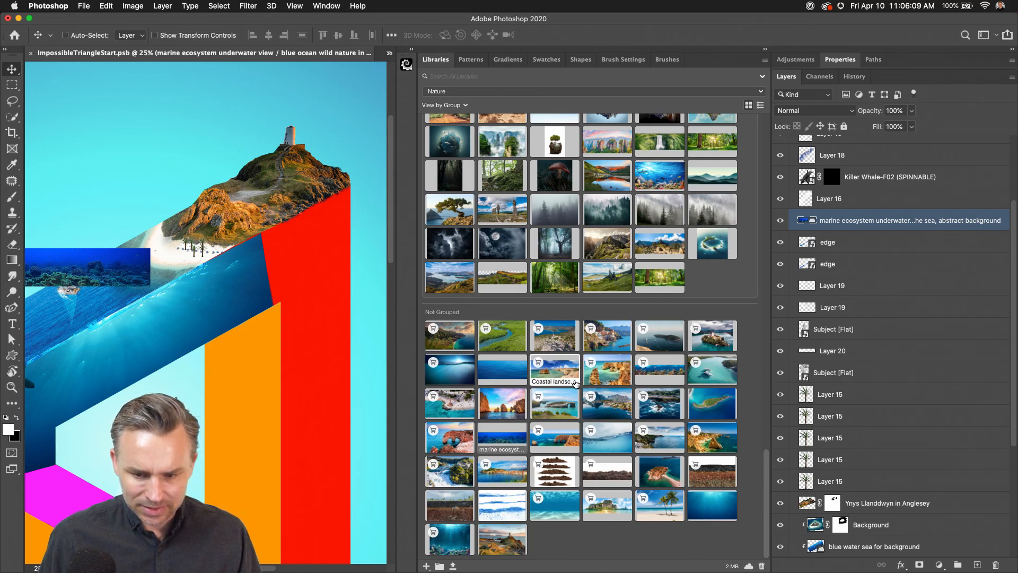
scroll(864, 207, "up", 3)
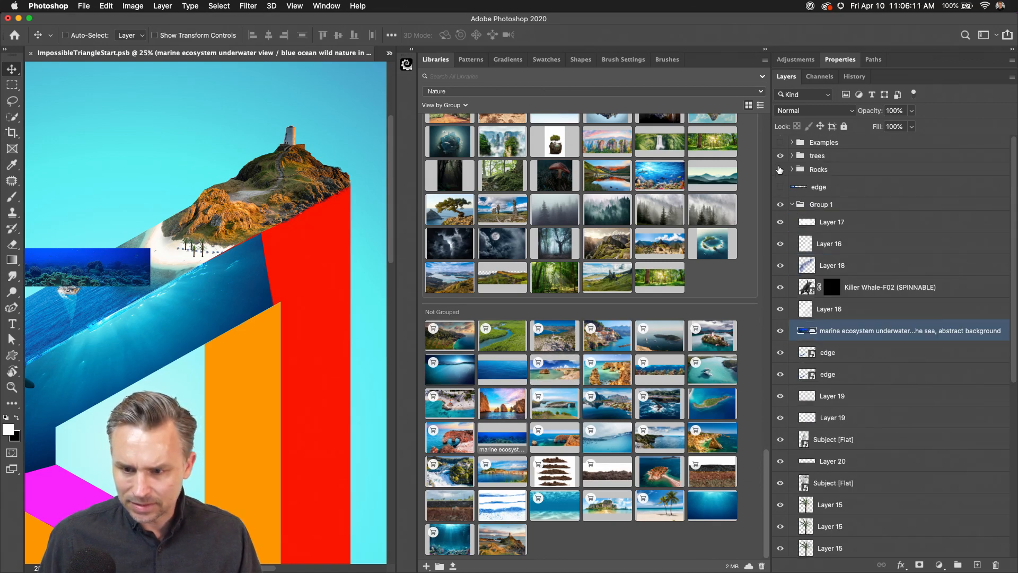
left_click(780, 169)
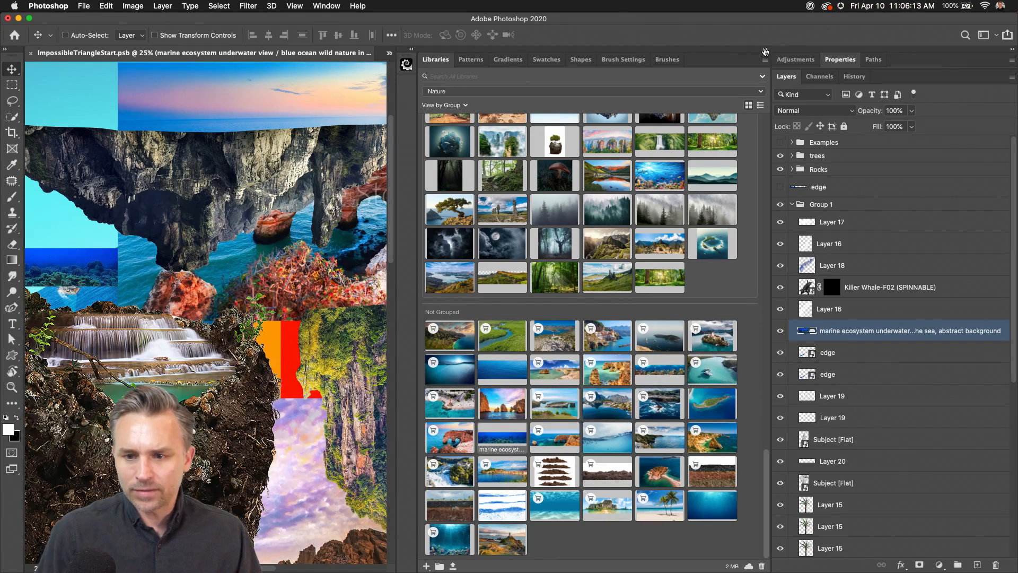
left_click(766, 50)
left_click(835, 206)
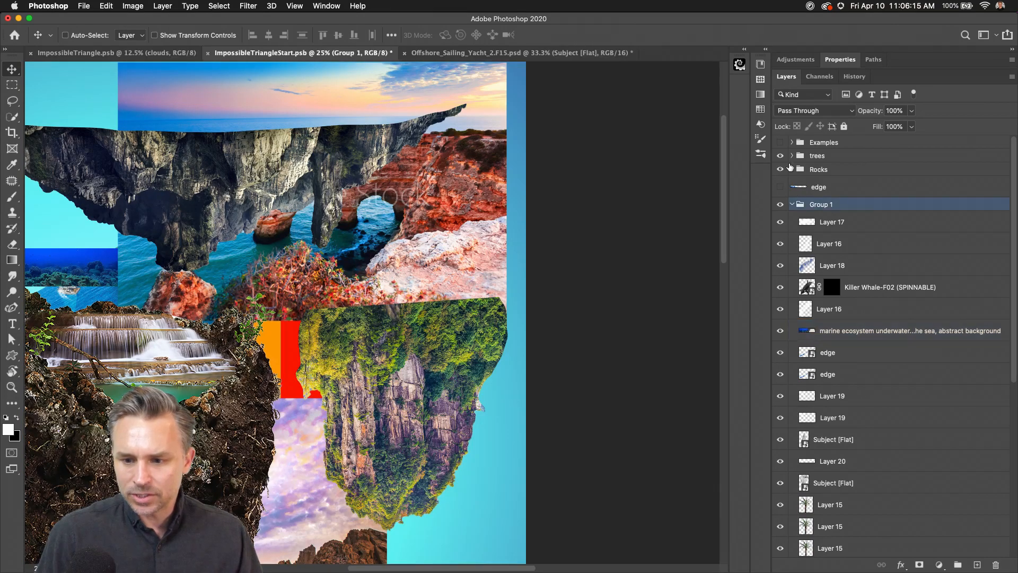
left_click(796, 169)
left_click(792, 169)
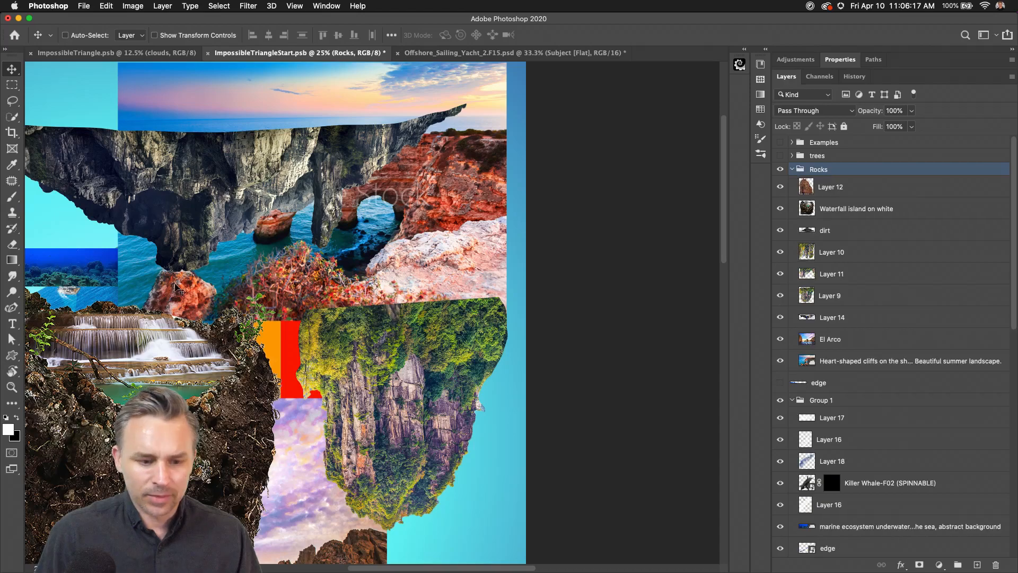
- Move the Layer 9 cliff from the Rocks group into Group 1, hide Rocks, and shift the cliff over the orange and red columns
left_click_drag(143, 372, 226, 280)
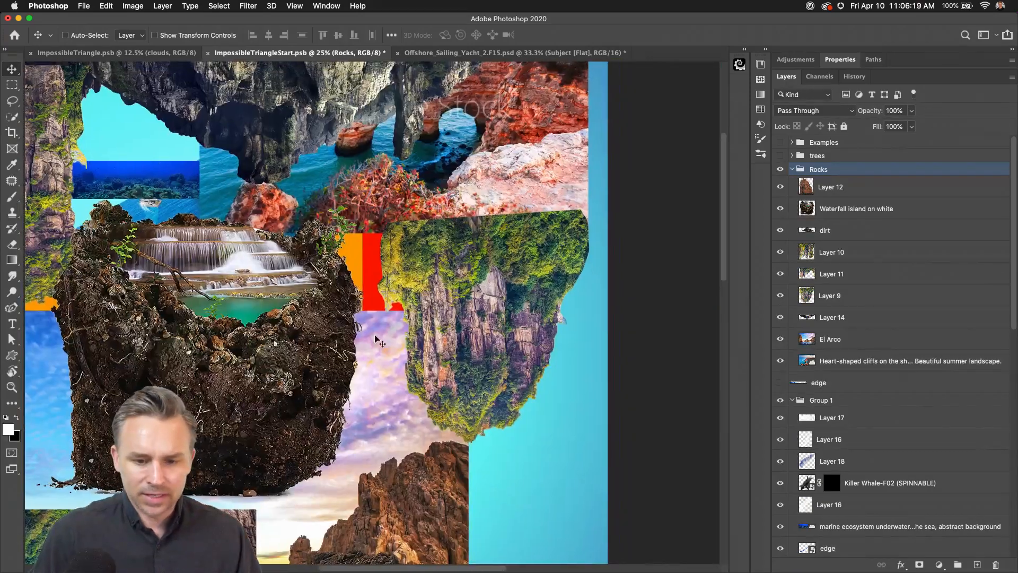
left_click(474, 319, "super")
left_click(779, 295)
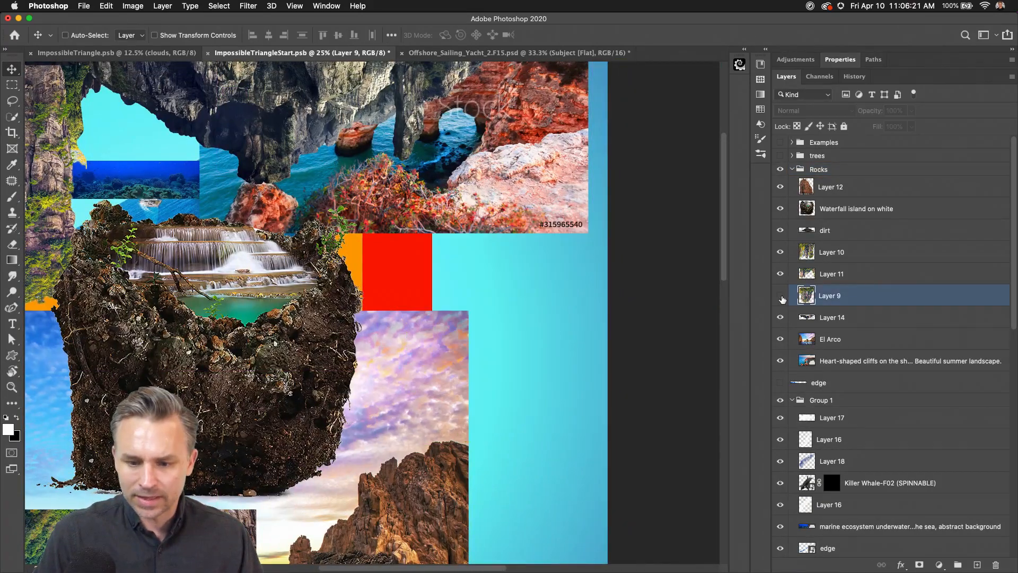
left_click(780, 296)
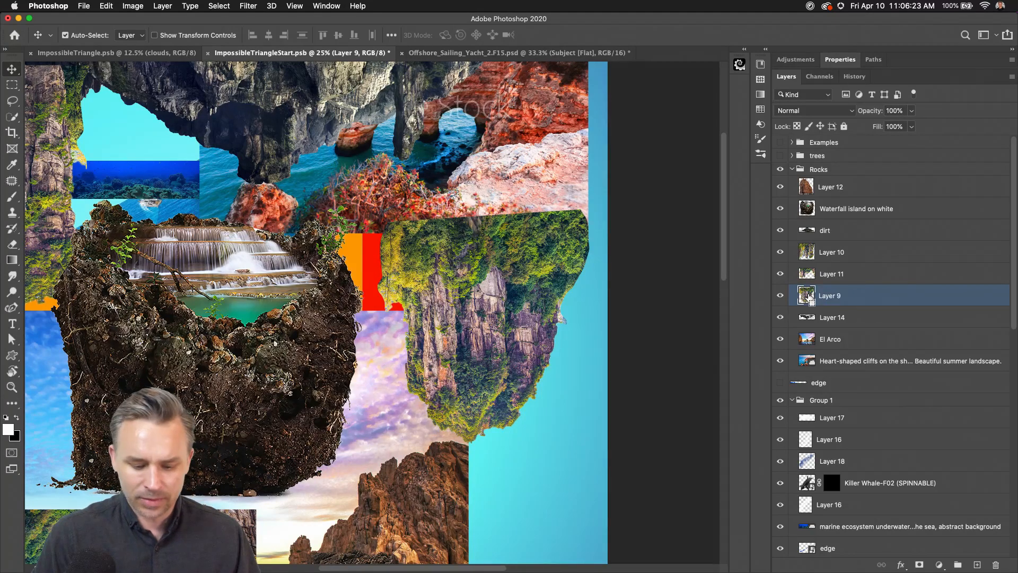
left_click_drag(811, 302, 819, 449)
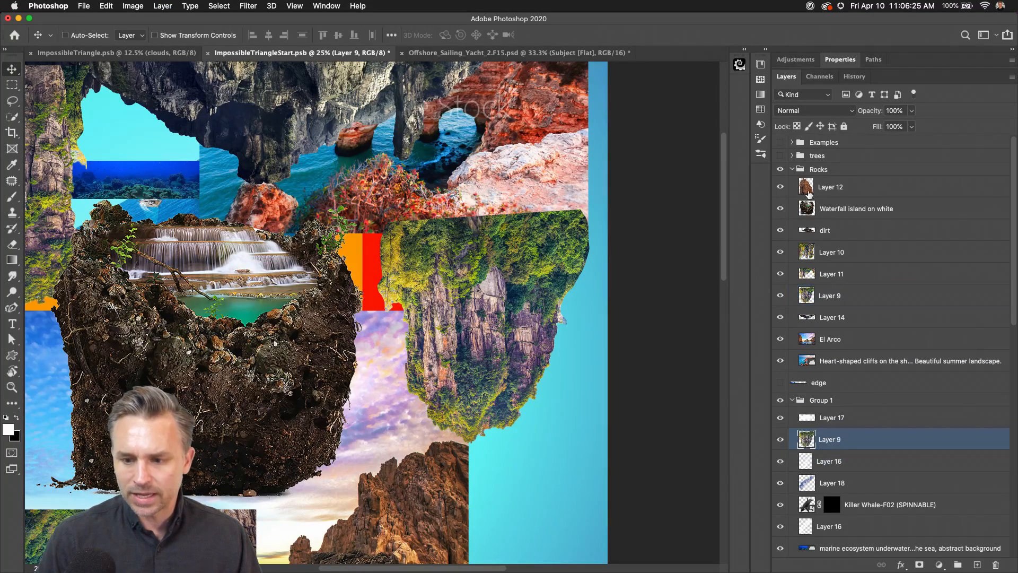
left_click(793, 169)
left_click(780, 169)
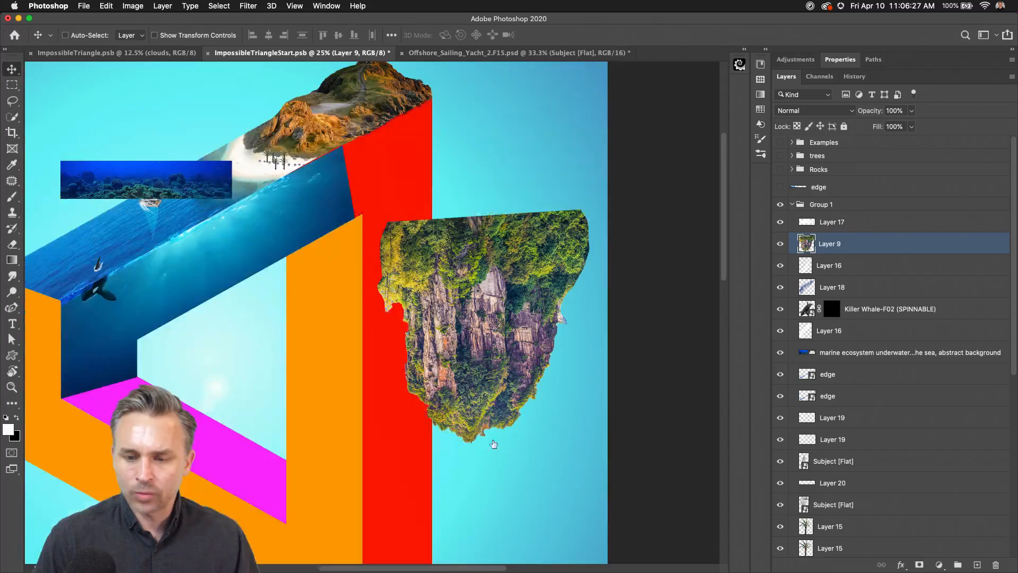
left_click_drag(452, 277, 381, 263)
key("super+t")
left_click_drag(274, 178, 534, 493)
key("super+z")
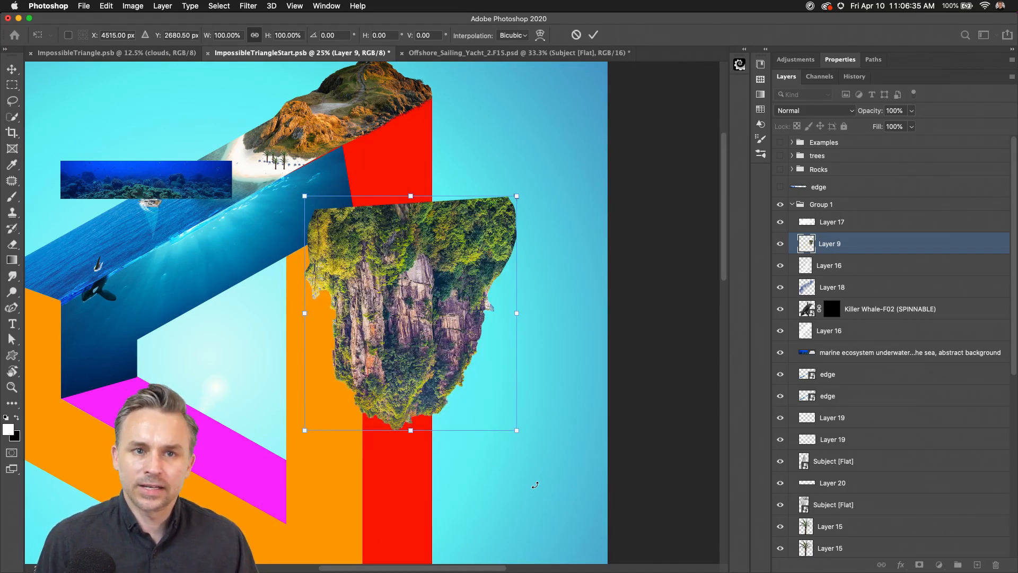
key("Return")
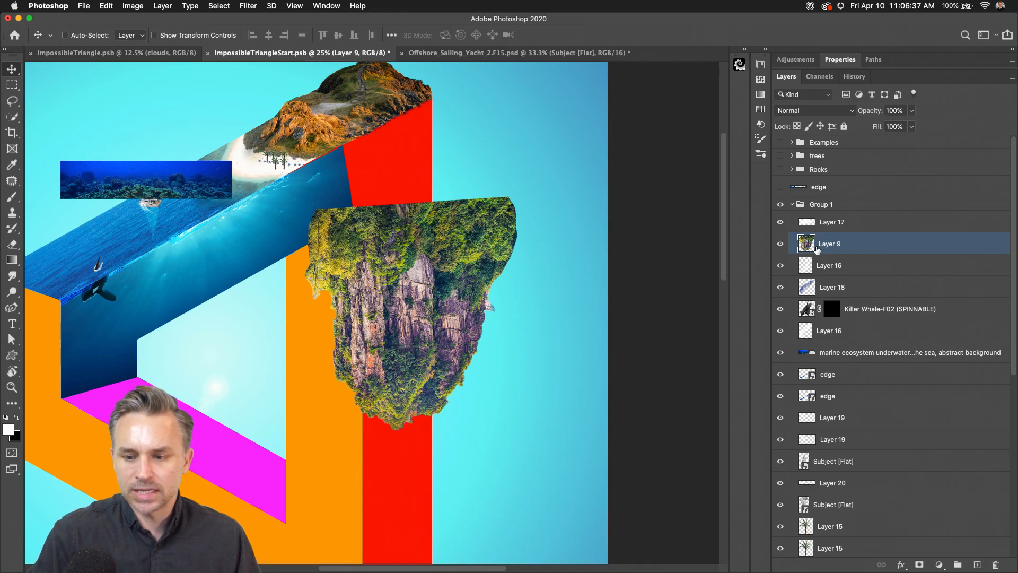
- Move the cliff up beneath the hill and clip Layer 9 to RIGHT SIDE, directly above the lower Underwater blue background layer
left_click_drag(421, 273, 395, 160)
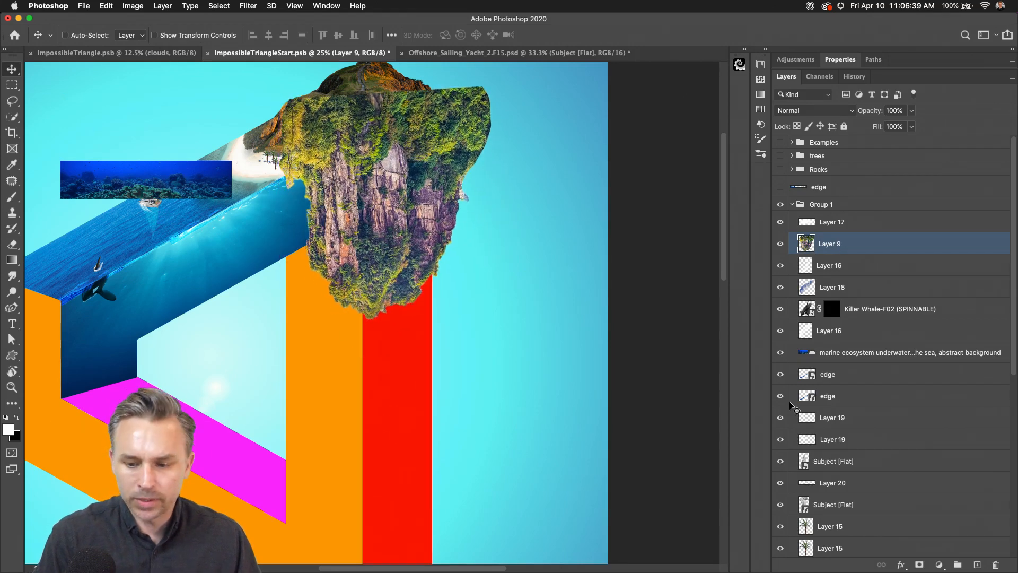
left_click_drag(885, 249, 854, 430)
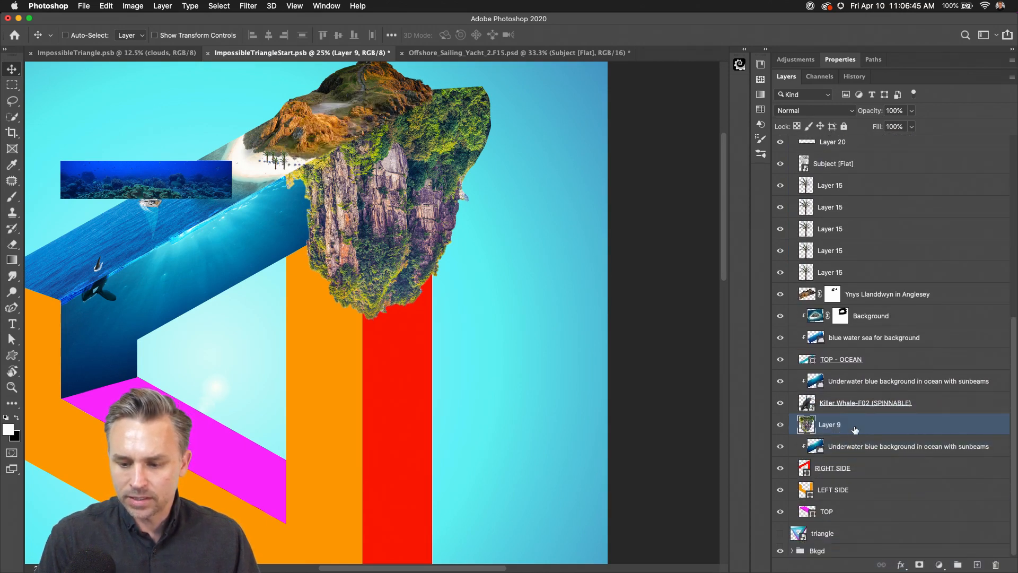
left_click(852, 432, "alt")
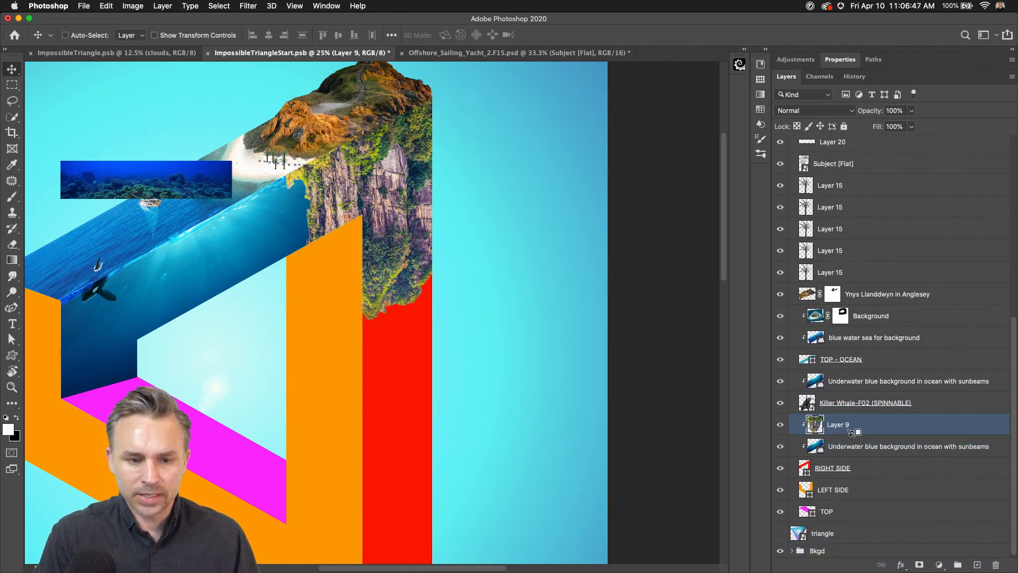
key("super+plus")
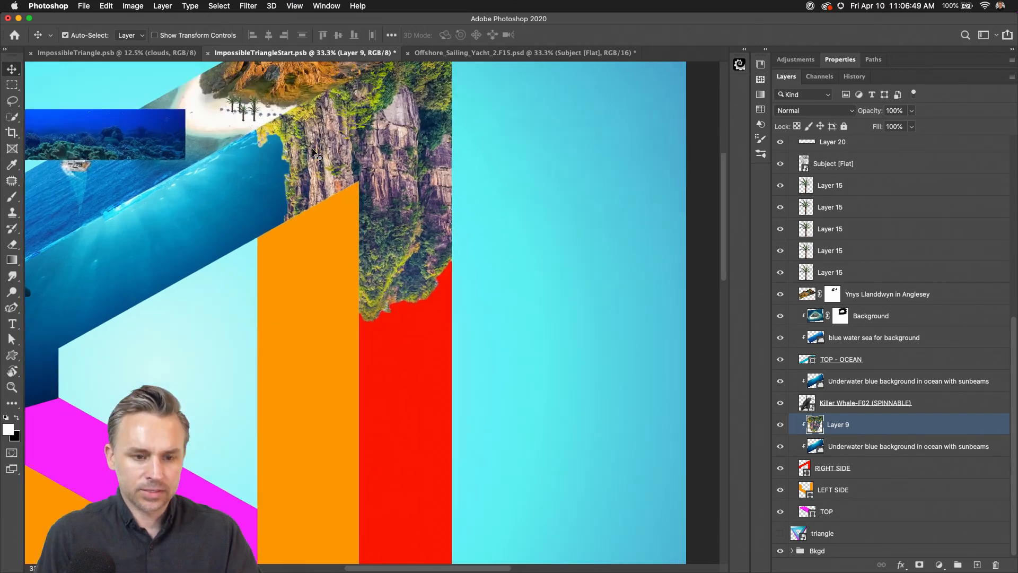
left_click_drag(348, 119, 387, 262)
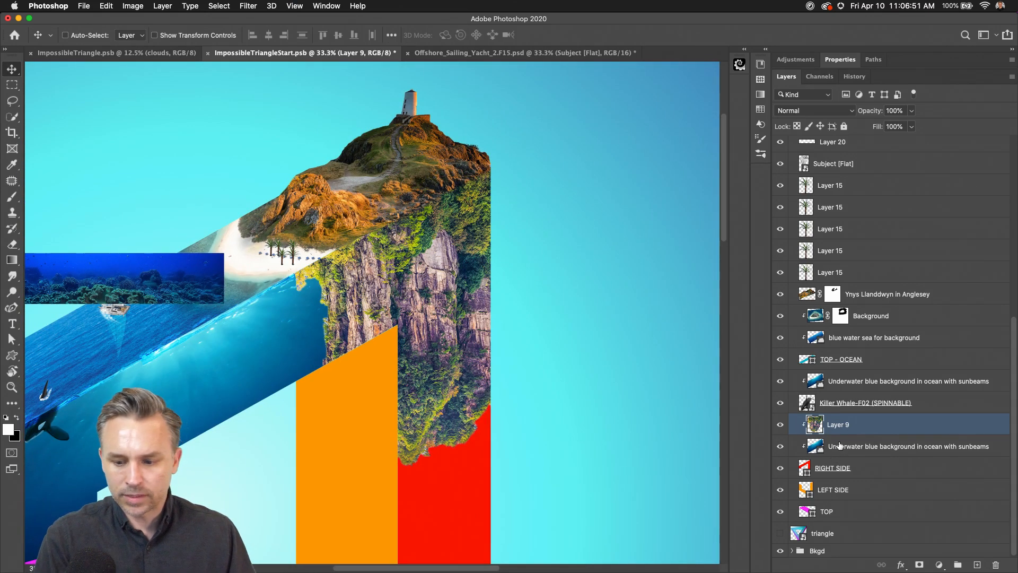
left_click_drag(493, 346, 548, 266)
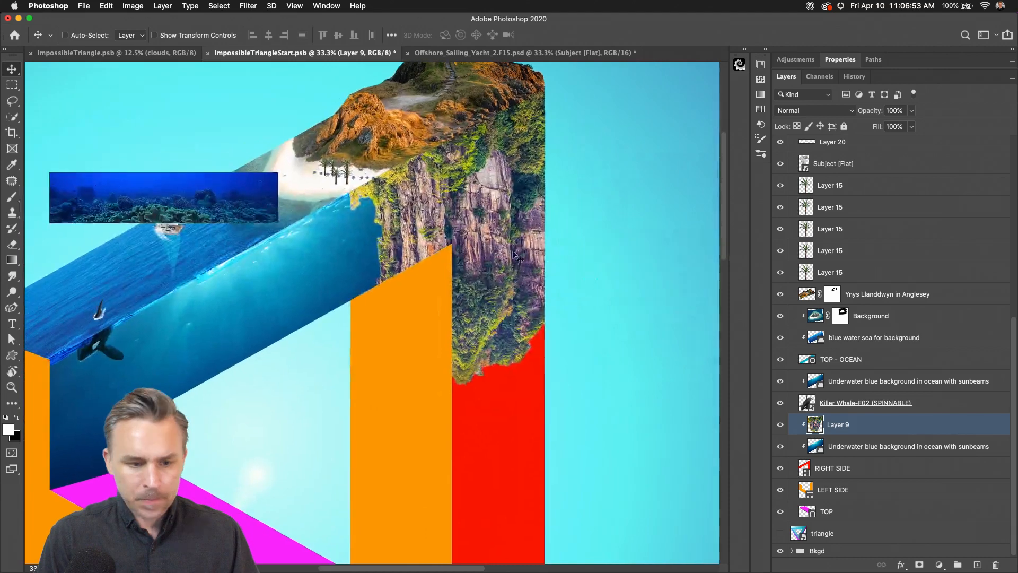
- Clip the marine ecosystem panorama to RIGHT SIDE directly below Layer 9 and move it onto the red column beneath the cliff
left_click(229, 204, "super")
left_click_drag(847, 145, 840, 530)
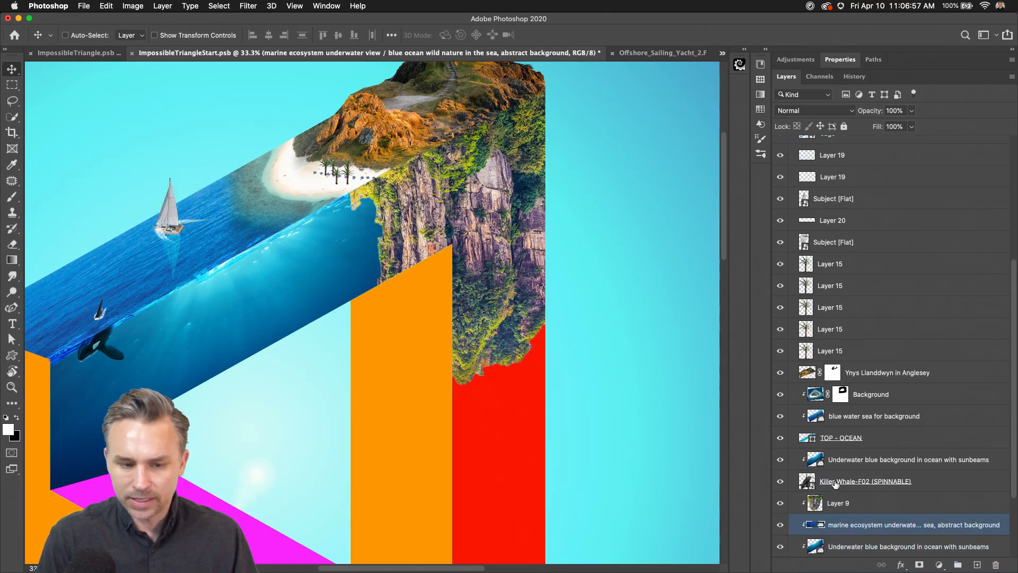
left_click_drag(161, 231, 440, 510)
left_click_drag(406, 427, 390, 284)
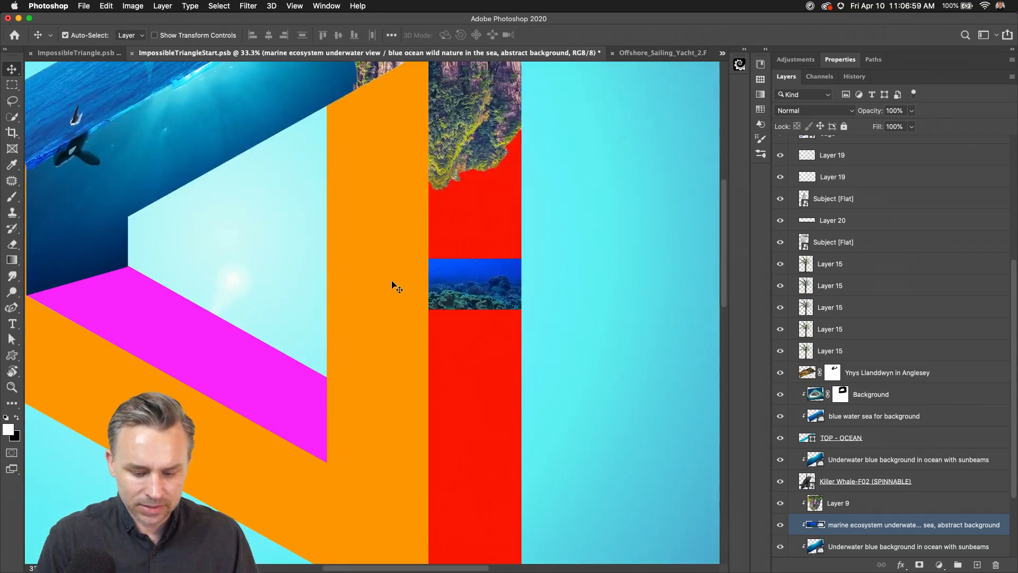
- Enlarge the reef panorama to about 225% width, skew it to the column's upward slope, and stretch it taller toward the cliff
key("super+t")
left_click_drag(343, 258, 21, 40)
left_click_drag(269, 304, 446, 378)
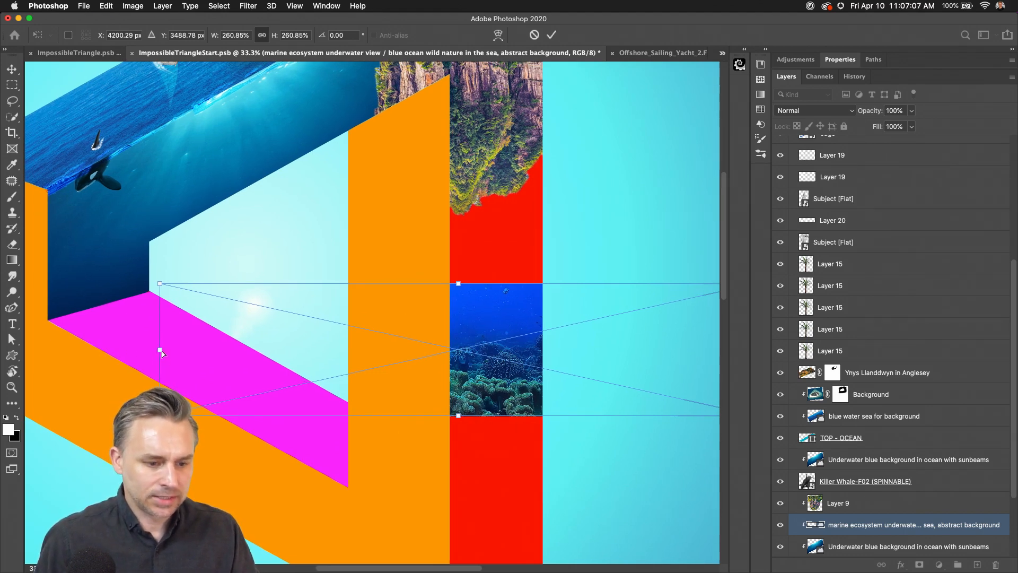
left_click_drag(158, 351, 160, 530)
key("super+minus")
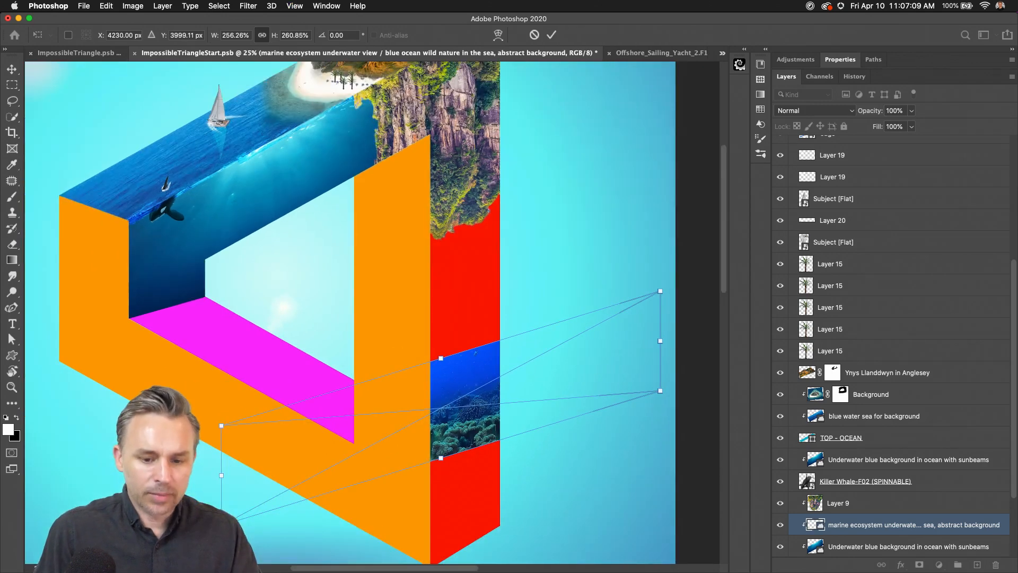
left_click_drag(659, 341, 607, 276)
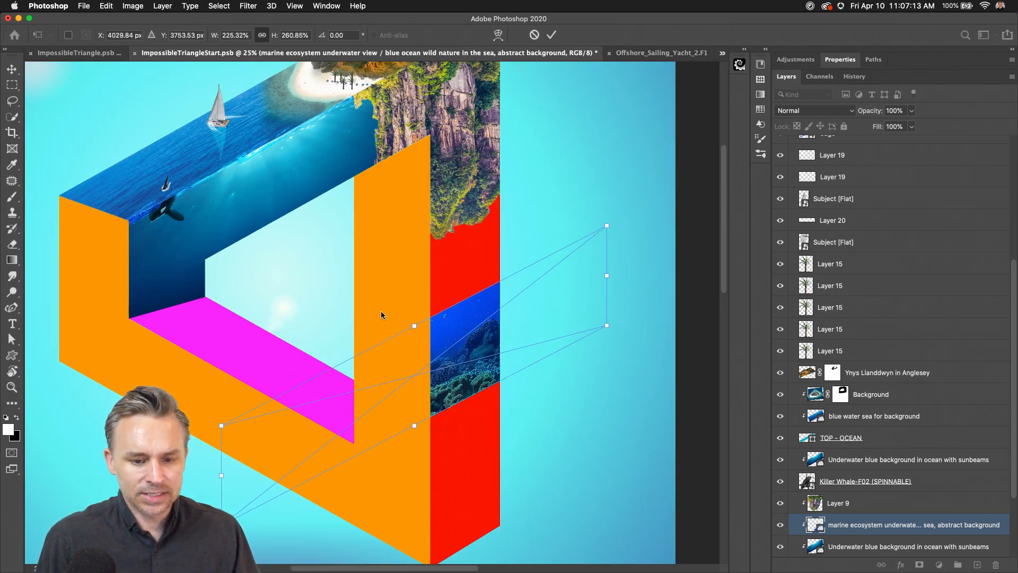
left_click_drag(414, 324, 412, 289)
key("Return")
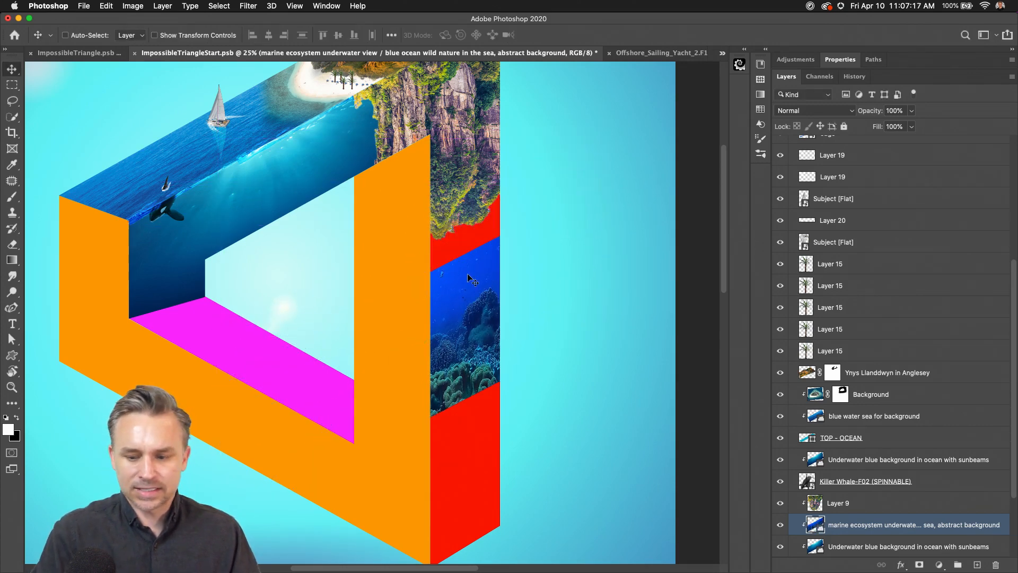
- Shift the reef panorama's hue to -11 with Hue/Saturation
key("super+u")
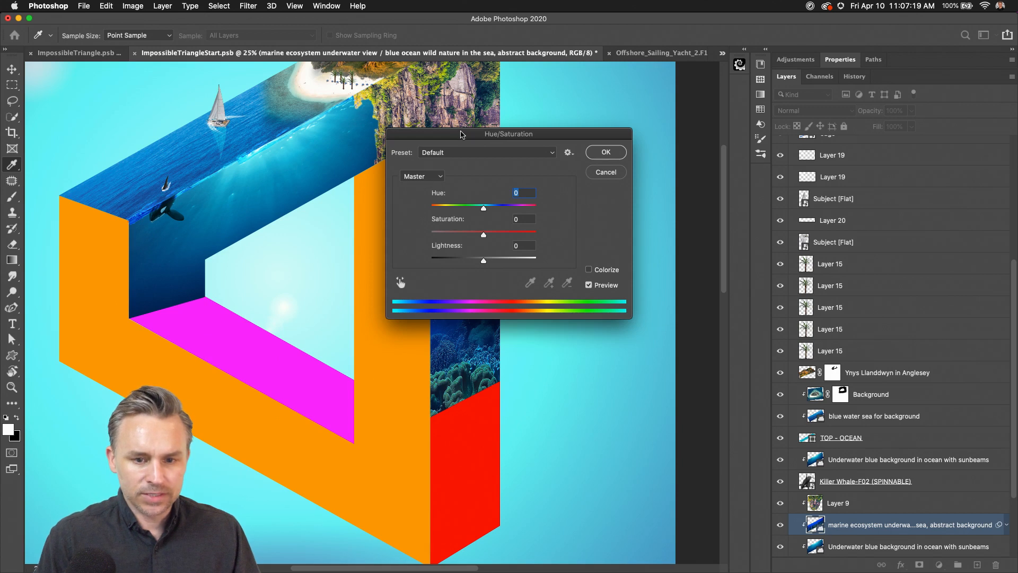
left_click_drag(509, 134, 652, 180)
left_click_drag(623, 257, 619, 255)
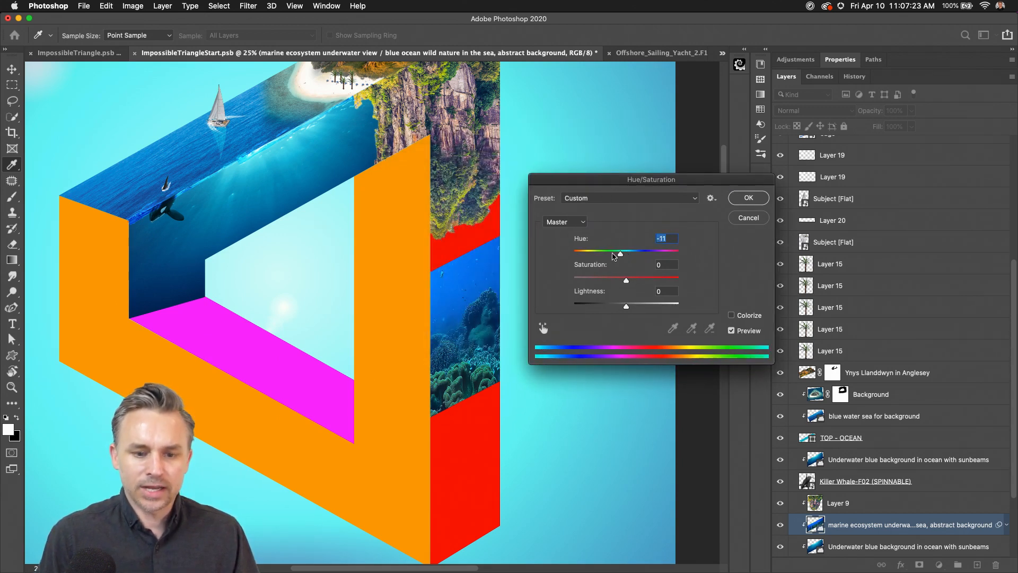
key("Return")
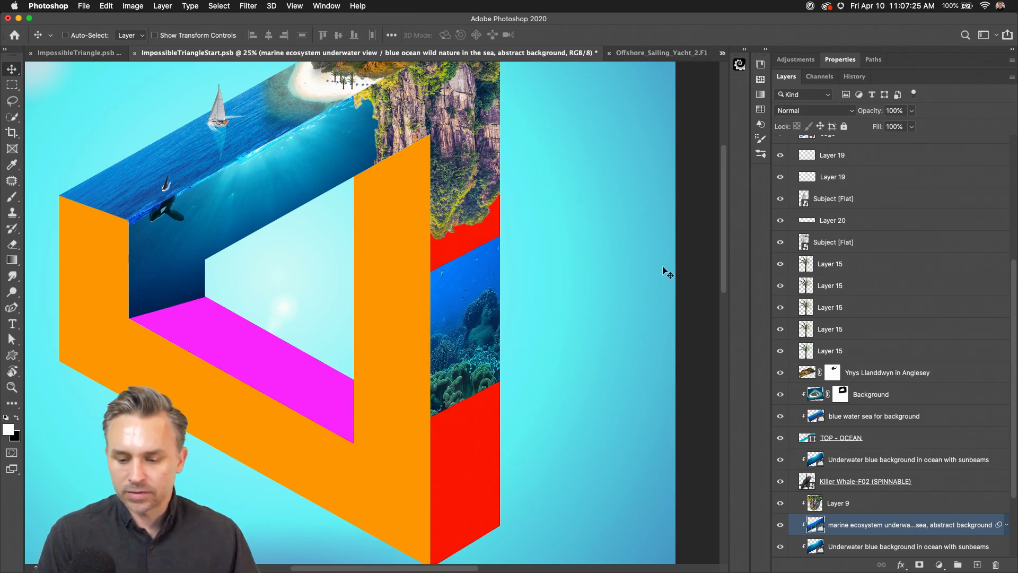
- Duplicate the Overlay Underwater blue background layer and clip the copy to RIGHT SIDE between Layer 9 and the marine ecosystem layer
left_click(851, 460)
key("super+alt+g")
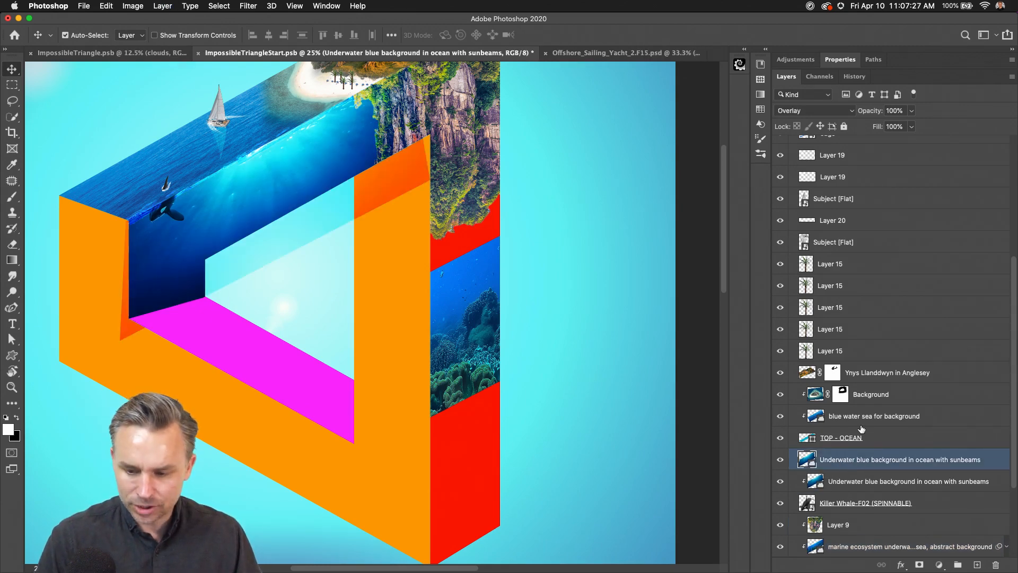
scroll(864, 428, "down", 5)
left_click_drag(848, 358, 859, 426)
- Move the water copy onto the red column between cliff and reef and set its blend mode to Normal
key("j")
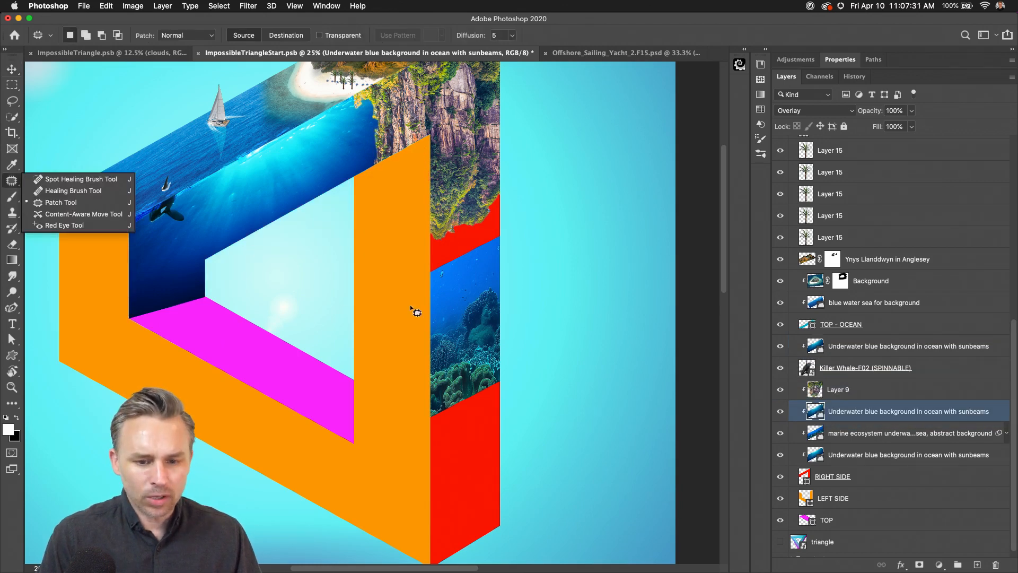
left_click(11, 69)
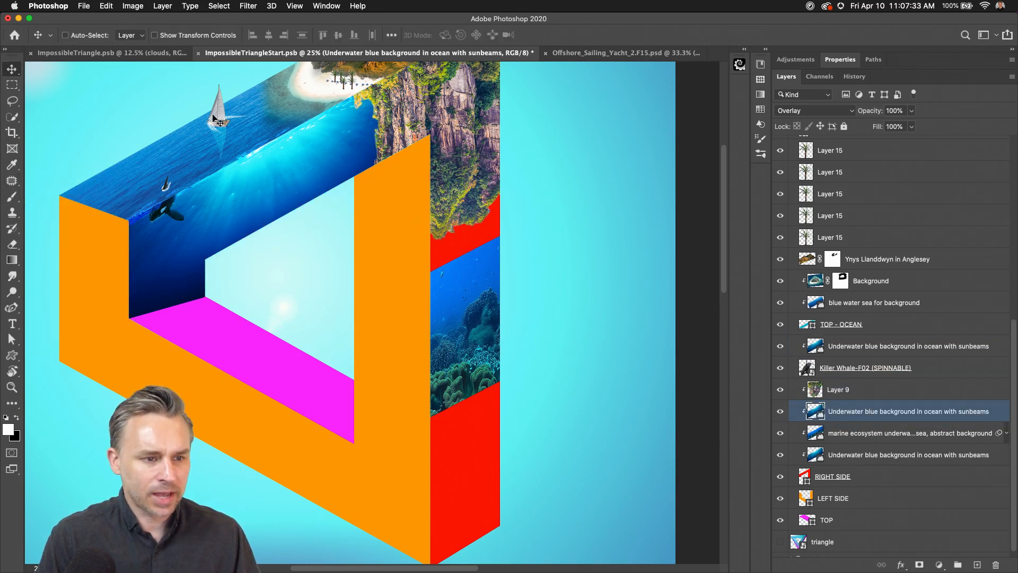
left_click_drag(218, 121, 324, 165)
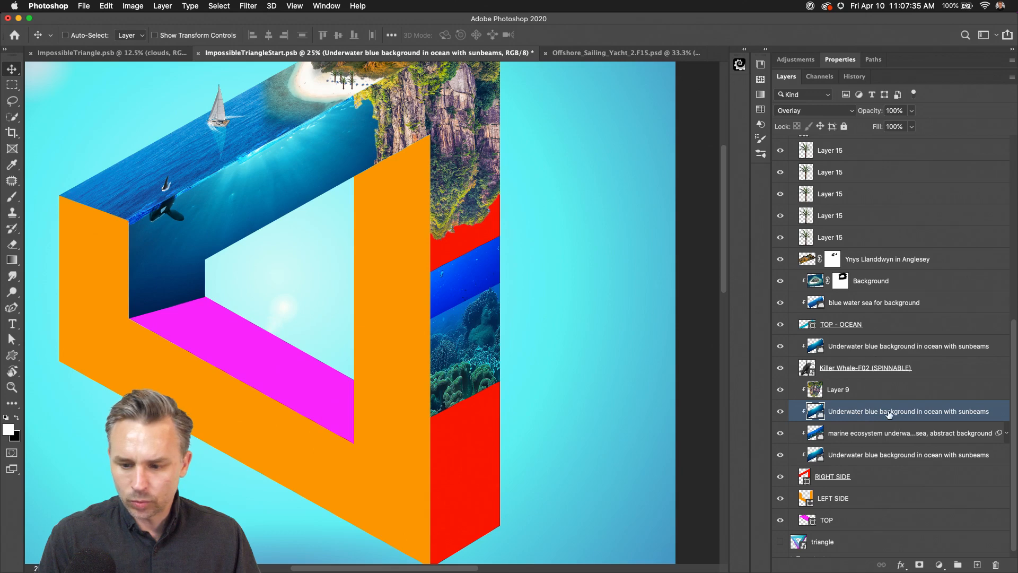
left_click(810, 109)
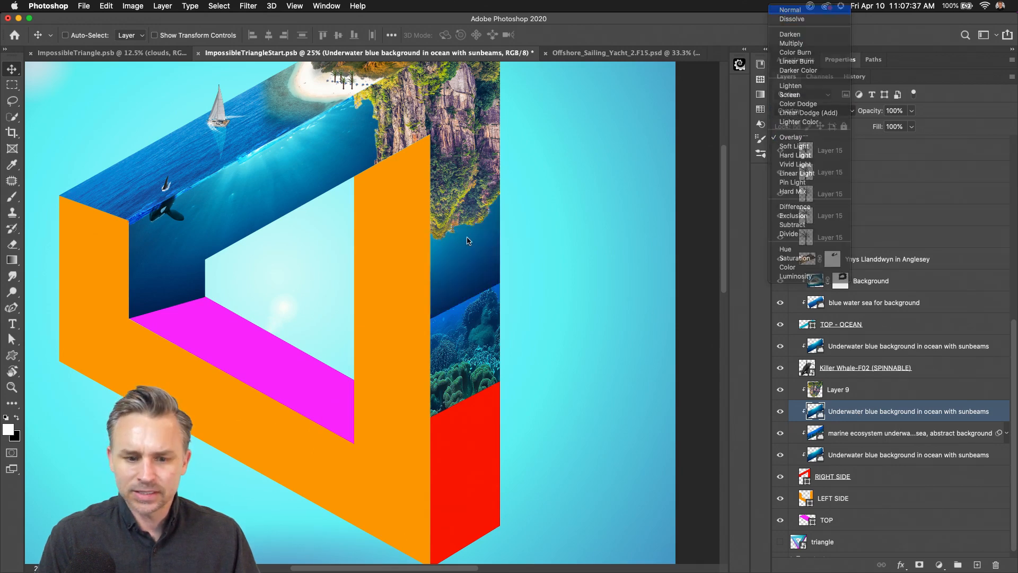
mouse_move(360, 264)
left_mouse_down()
mouse_move(363, 176)
mouse_move(367, 249)
mouse_move(351, 180)
mouse_move(367, 278)
left_mouse_up()
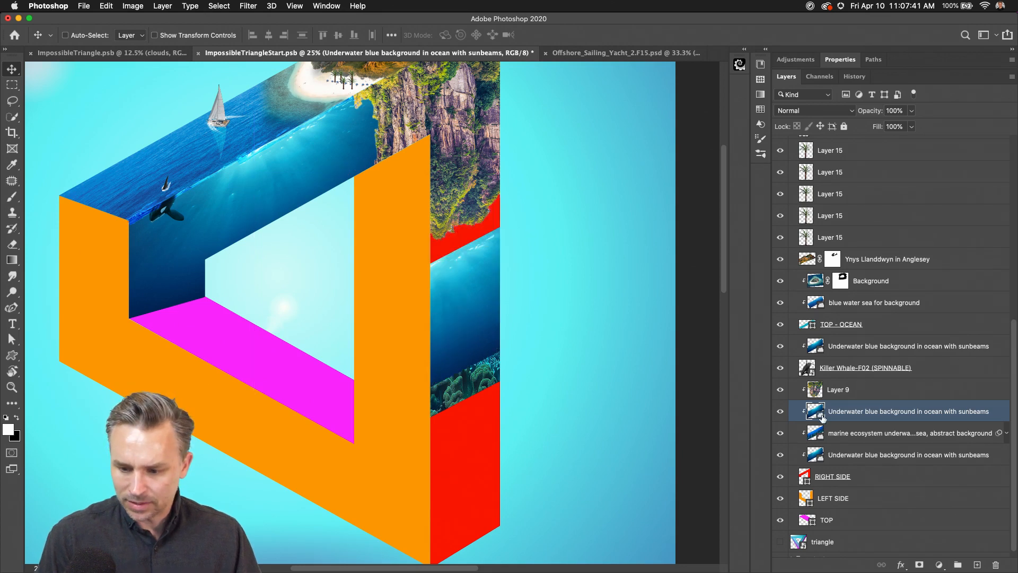
- Add a layer mask to the water copy and paint out its lower edge with a 600 px black brush to blend into the reef
key("b")
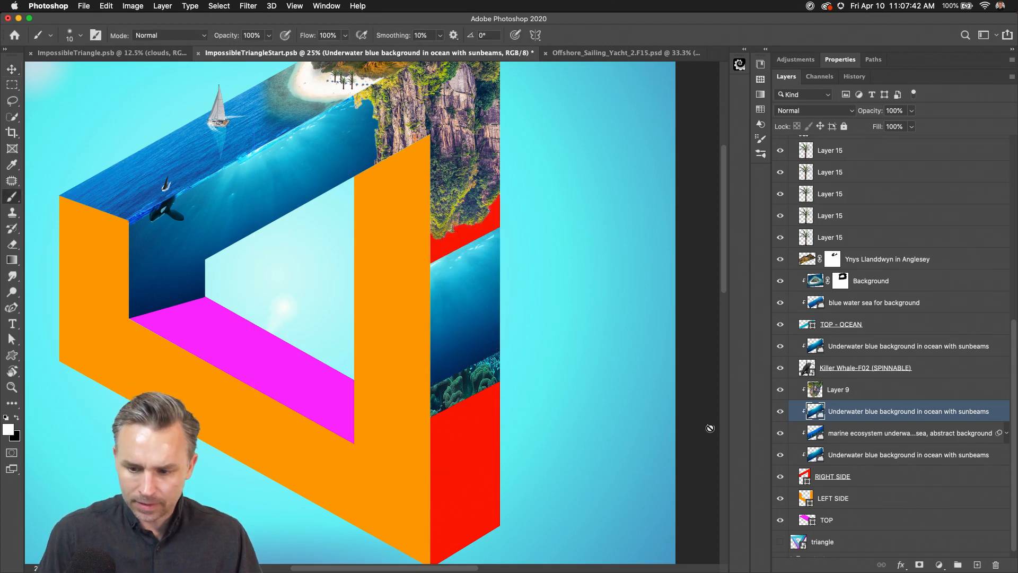
left_click(919, 564)
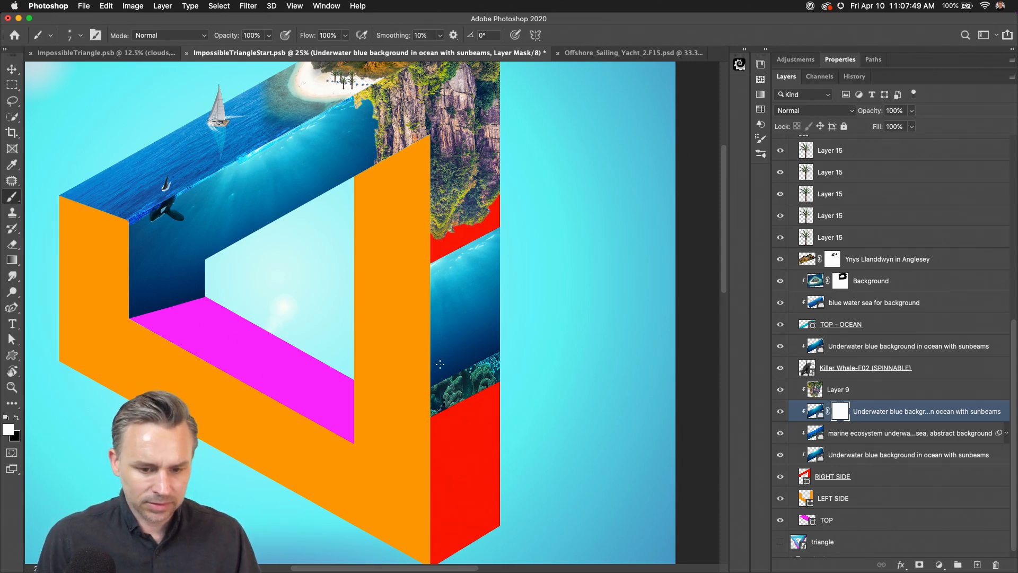
key("bracketright")
key("bracketright")
key("bracketright")
key("bracketright")
key("bracketright")
key("bracketright")
key("bracketright")
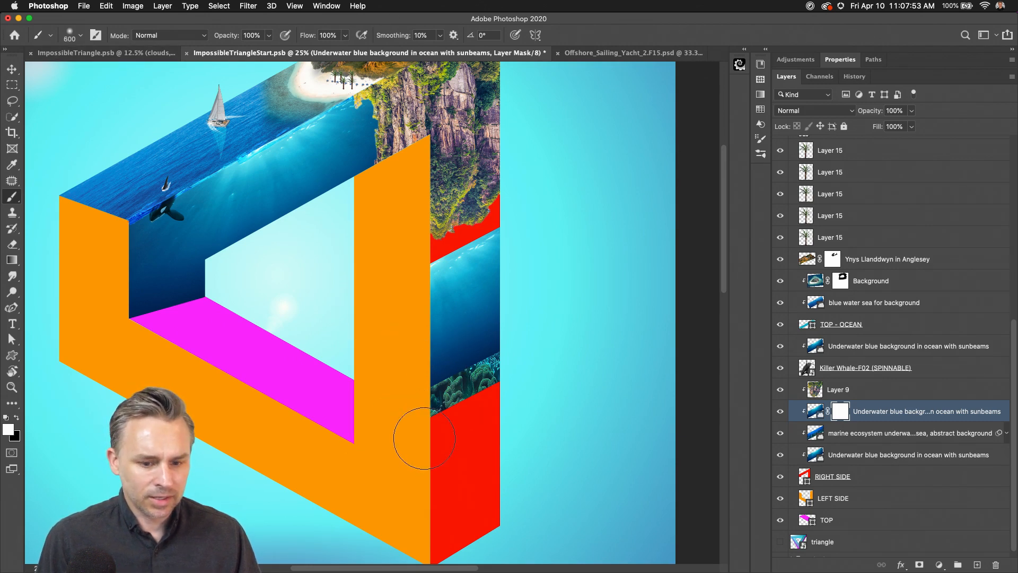
mouse_move(505, 392)
left_mouse_down()
mouse_move(438, 392)
mouse_move(500, 352)
left_mouse_up()
- Move the masked water layer up behind the cliff's base to cover the red gap
left_click(10, 63)
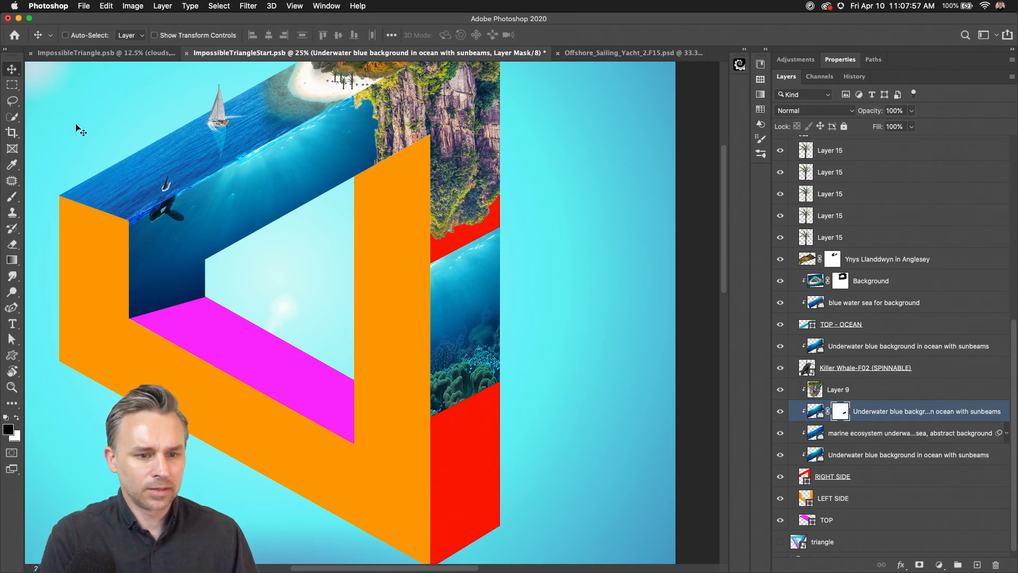
mouse_move(345, 276)
left_mouse_down()
mouse_move(308, 207)
mouse_move(313, 352)
left_mouse_up()
key("super+equal")
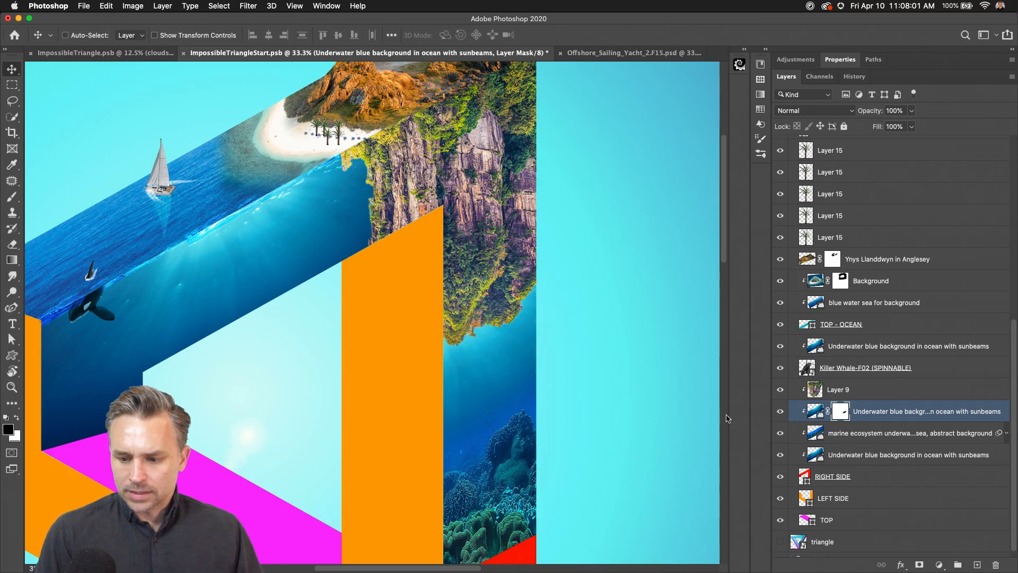
- Duplicate the masked water layer, place the copy directly above Layer 9, and clip it to RIGHT SIDE
left_click(866, 391)
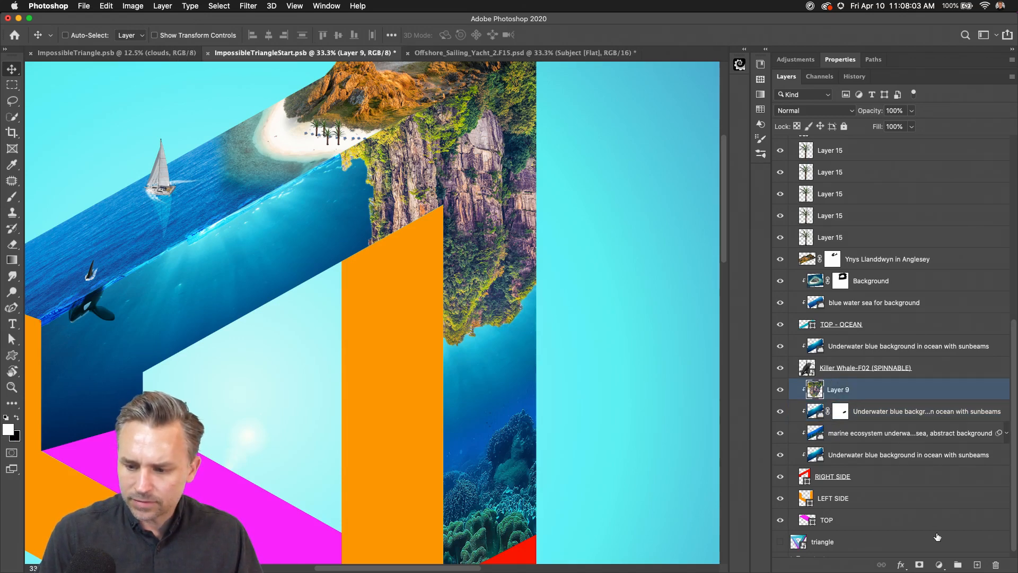
left_click(877, 417)
left_click_drag(918, 413, 976, 564)
left_click_drag(910, 413, 895, 379)
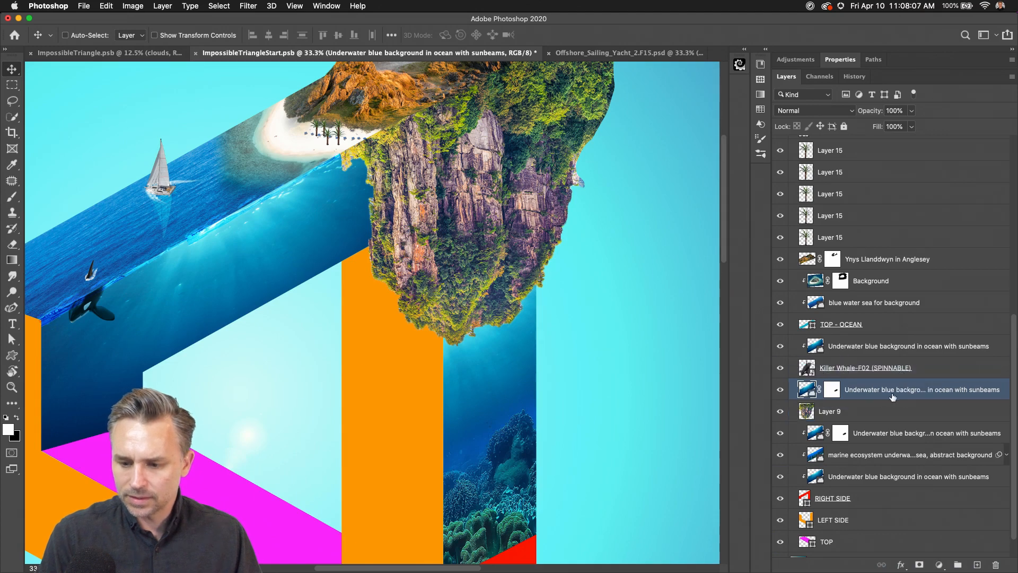
left_click(862, 422, "alt")
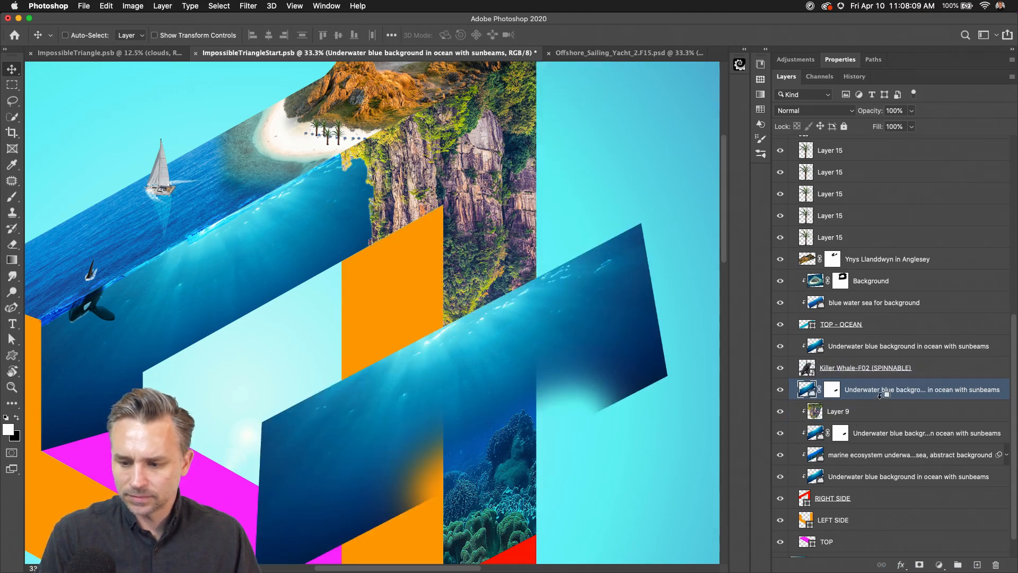
left_click(880, 397, "alt")
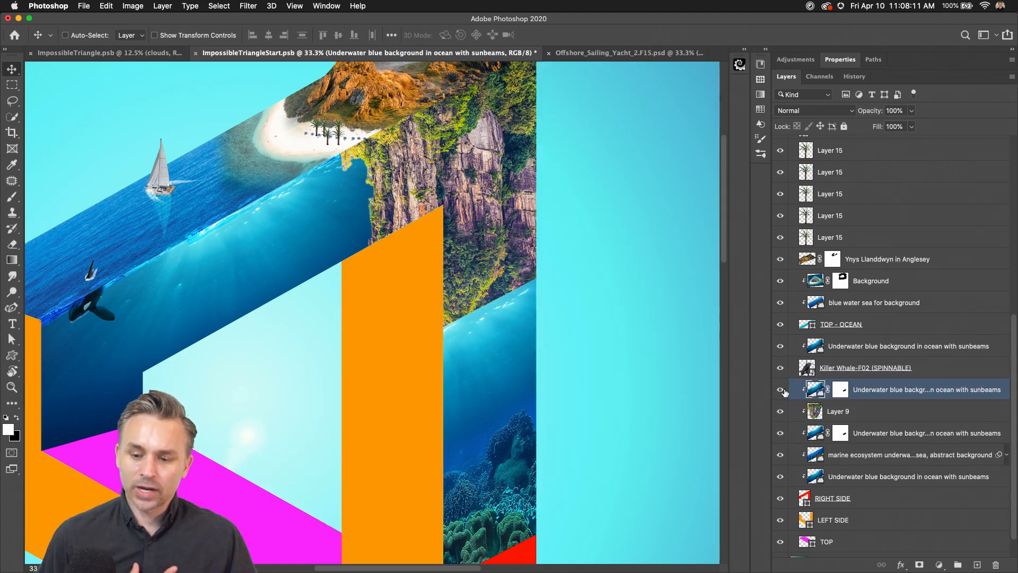
- Toggle the upper water copy's visibility to compare the cliff with and without it
left_click(779, 390)
left_click(824, 414)
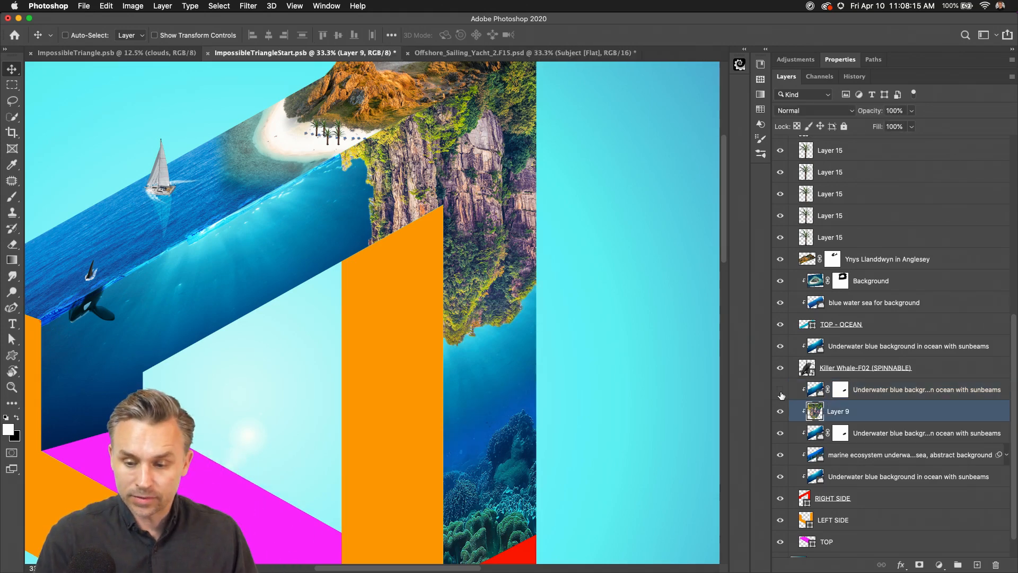
left_click(780, 390)
- Move the upper masked water copy up over the cliff face
left_click(840, 390)
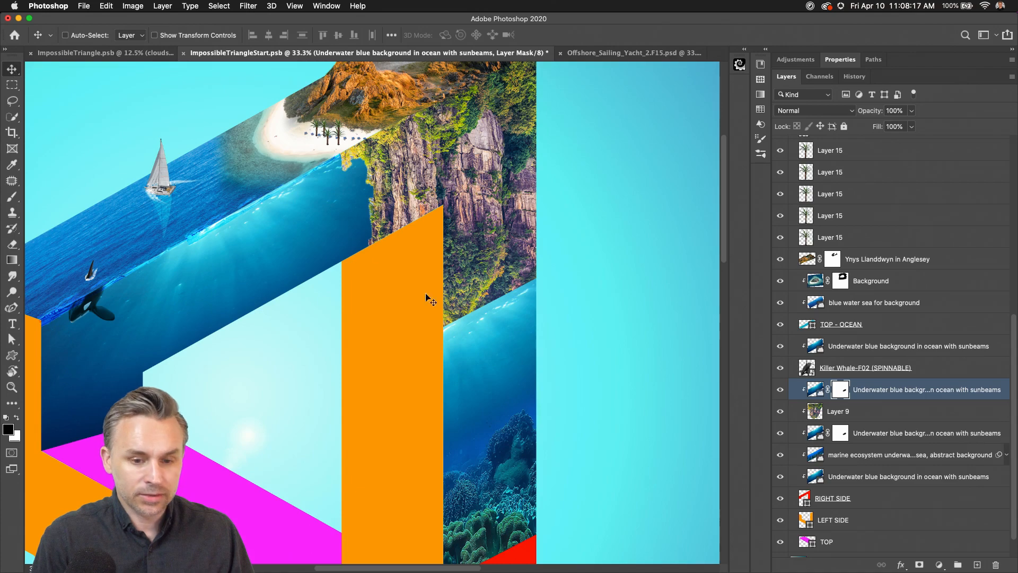
left_click_drag(425, 295, 353, 227)
key("super+plus")
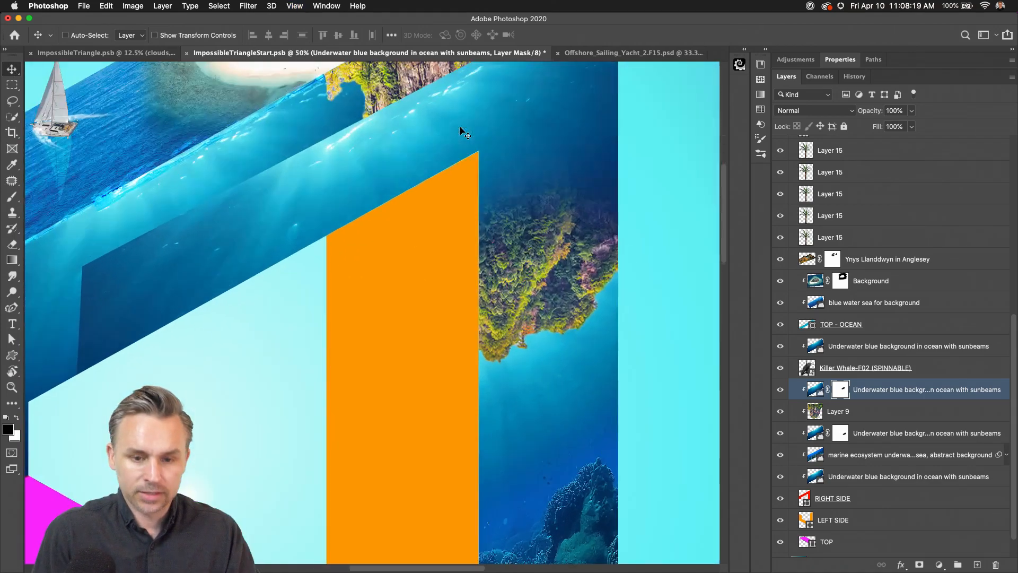
scroll(461, 132, "up", 5)
scroll(461, 132, "right", 3)
left_click_drag(336, 212, 467, 276)
- Set the upper water copy's blend mode to Multiply and shift it farther up to shade the cliff's upper part
left_click(791, 112)
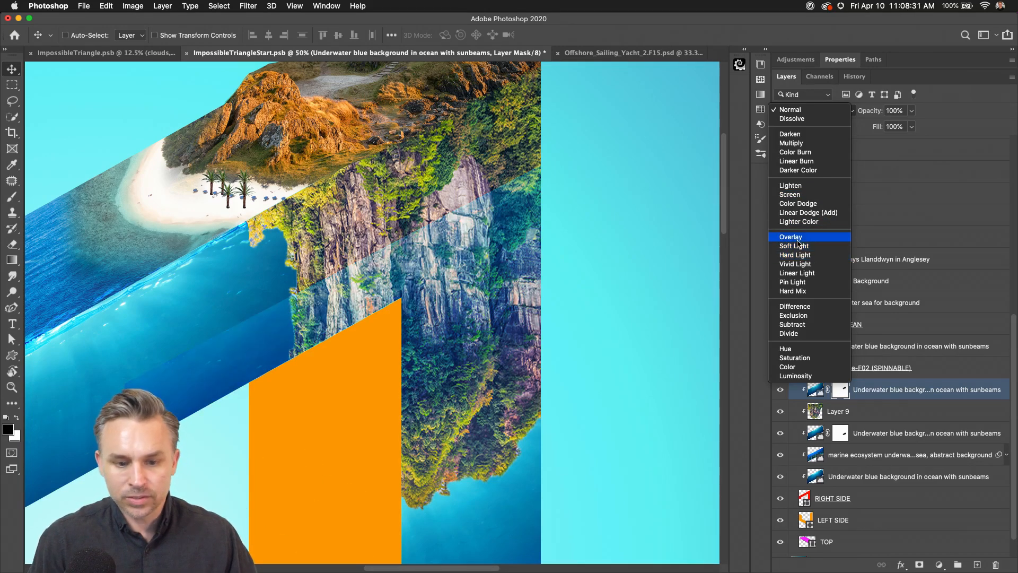
left_click(793, 144)
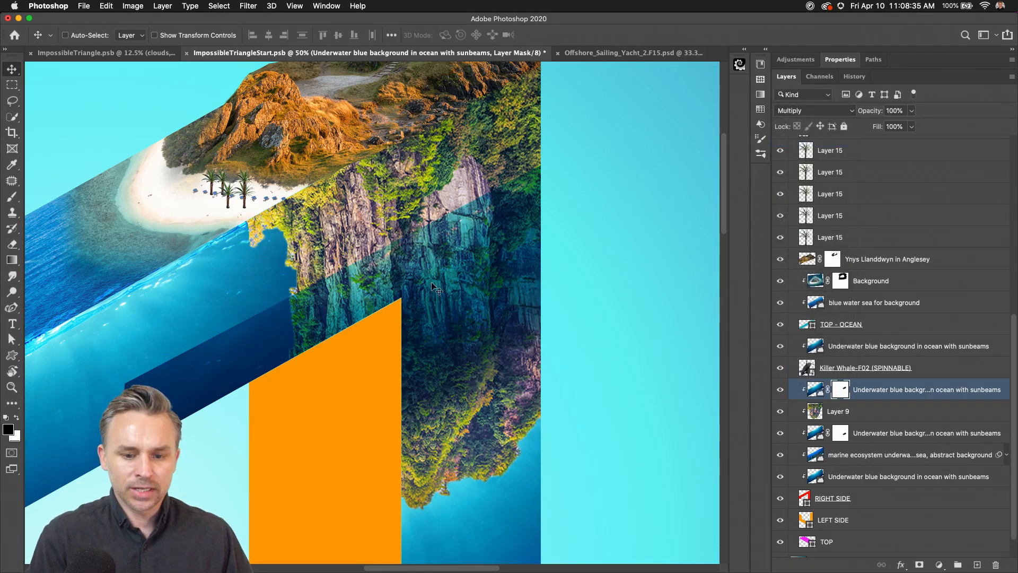
left_click_drag(444, 274, 376, 202)
left_click_drag(256, 244, 262, 260)
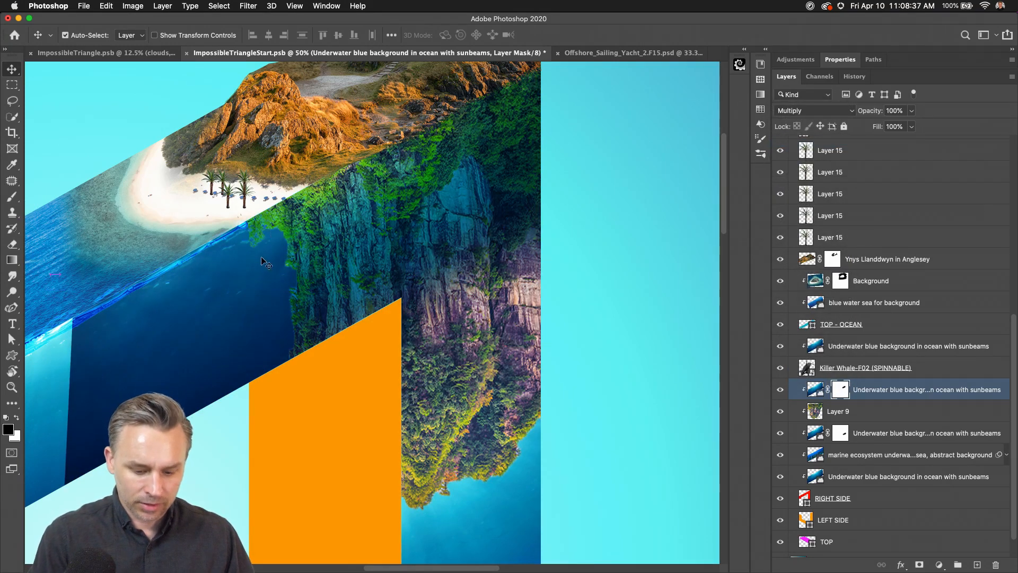
key("super+t")
key("Escape")
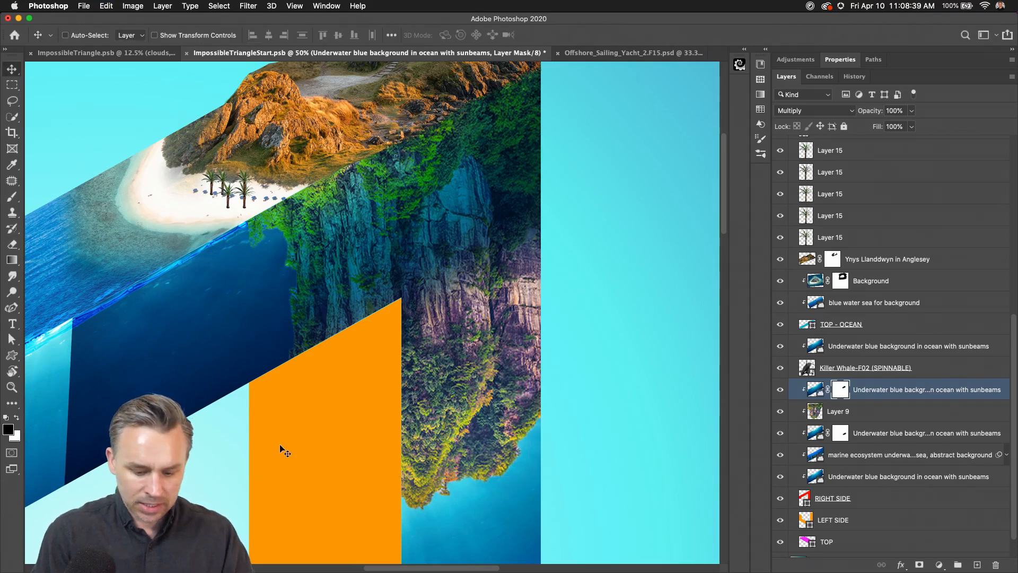
key("super+t")
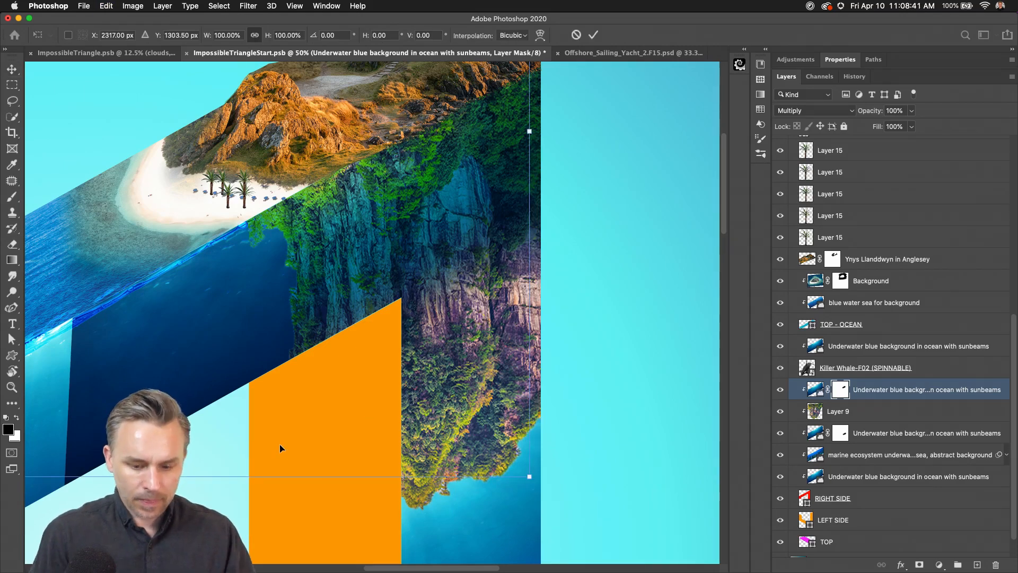
key("super+minus")
key("super+minus")
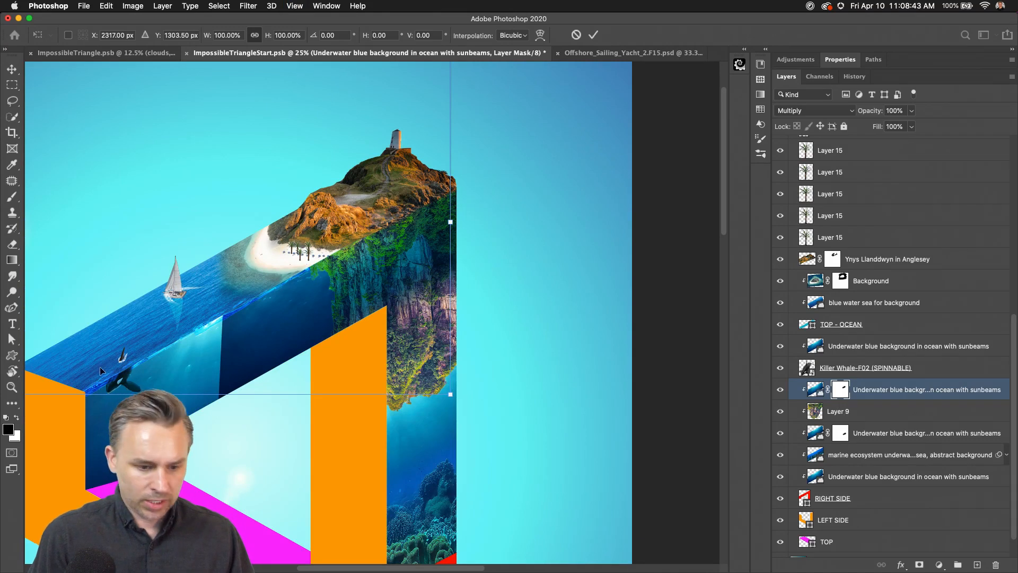
key("Escape")
- Delete the upper water copy's layer mask and stretch that copy downward until it covers the whole cliff
left_click_drag(435, 245, 497, 199)
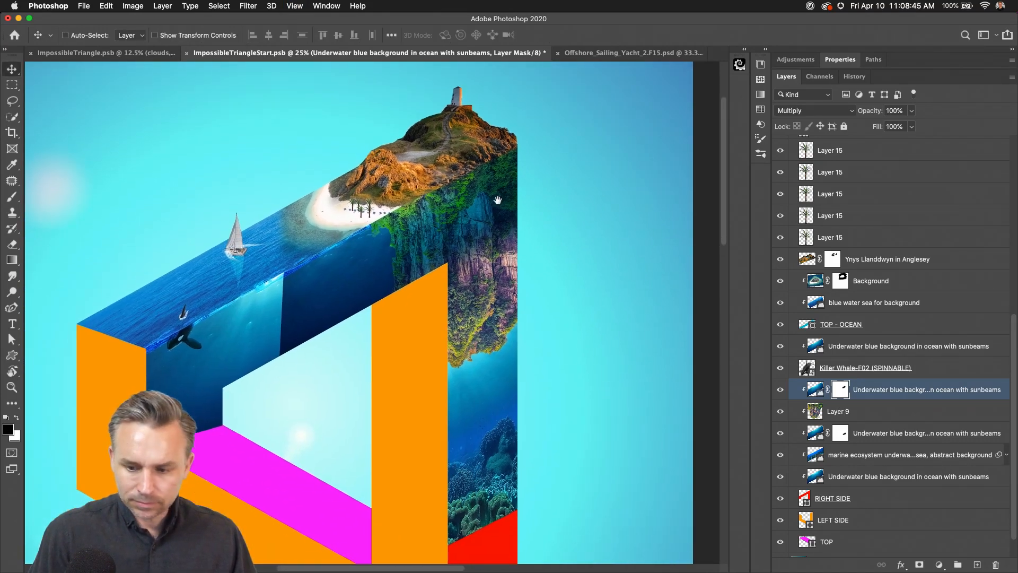
left_click(826, 390)
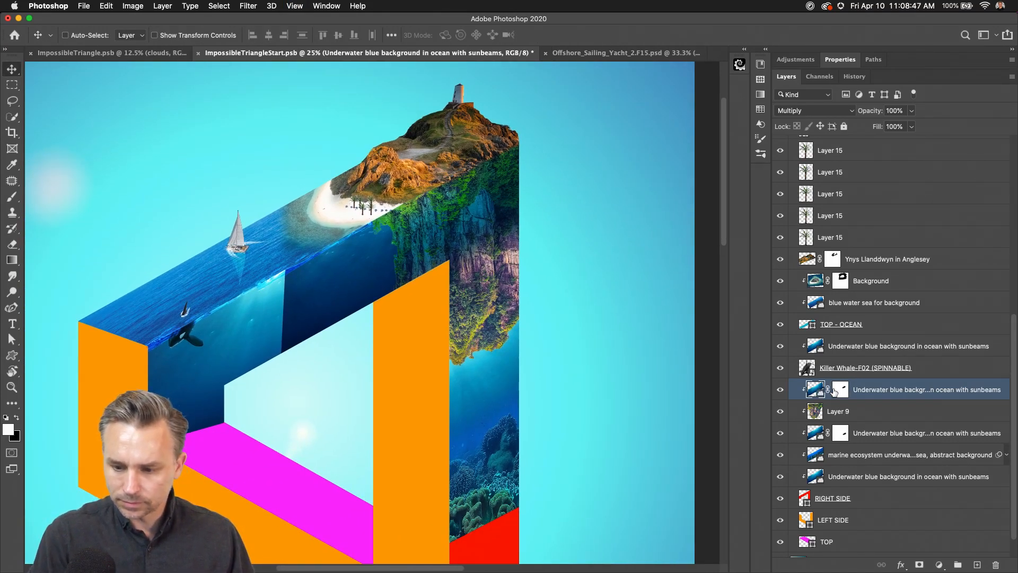
right_click(837, 387)
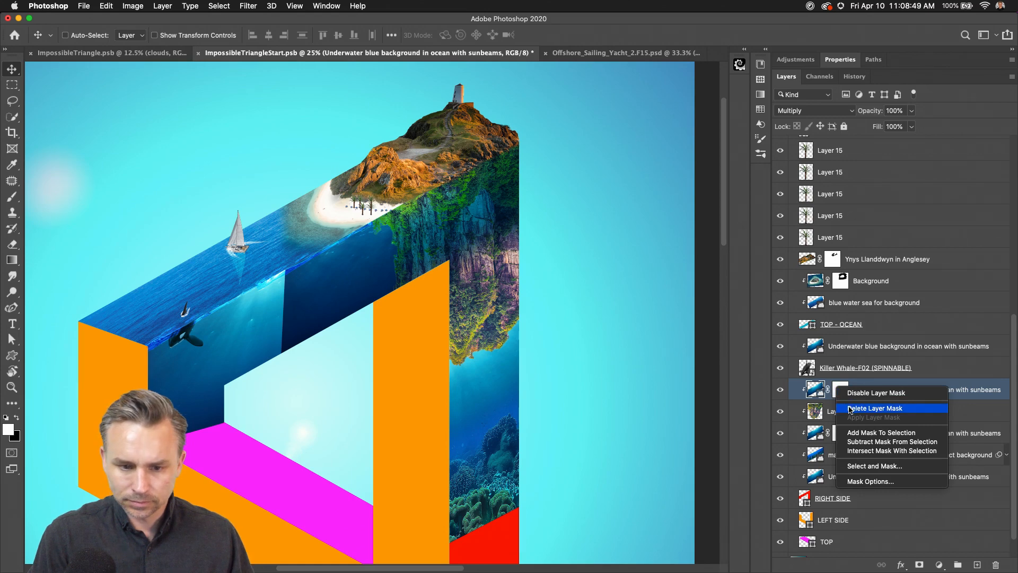
left_click(850, 408)
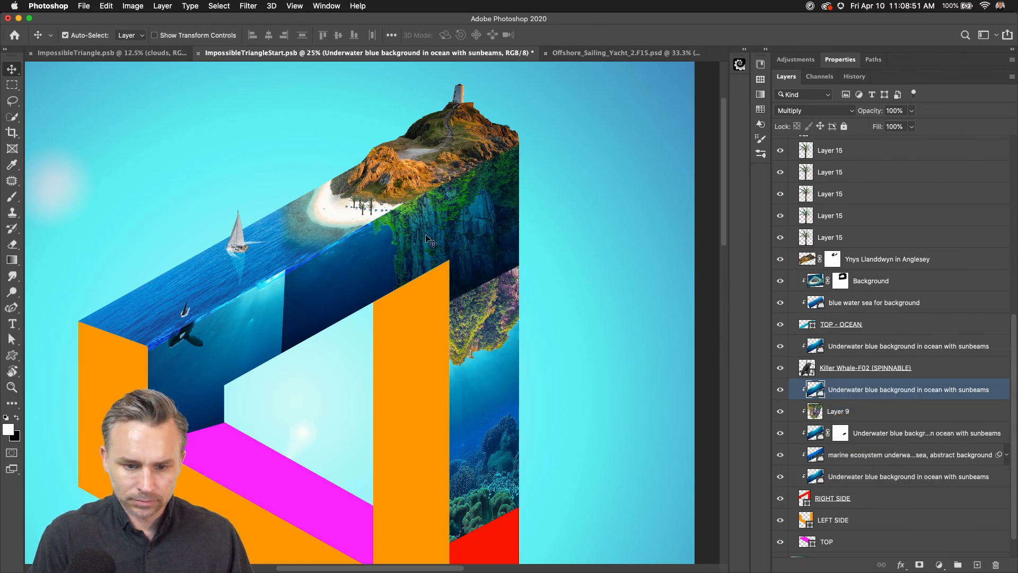
key("super+t")
left_click_drag(431, 310, 442, 467)
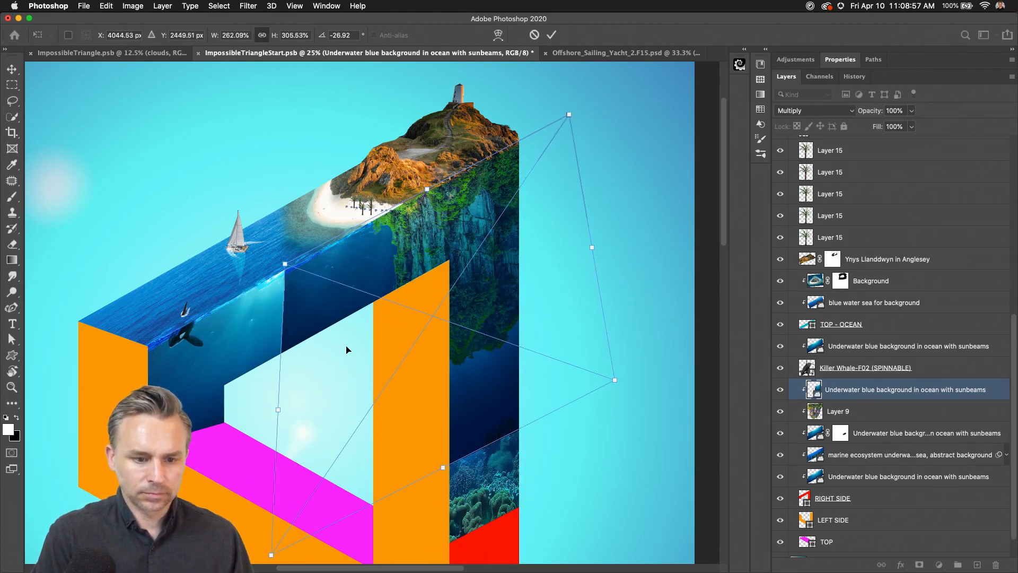
key("Return")
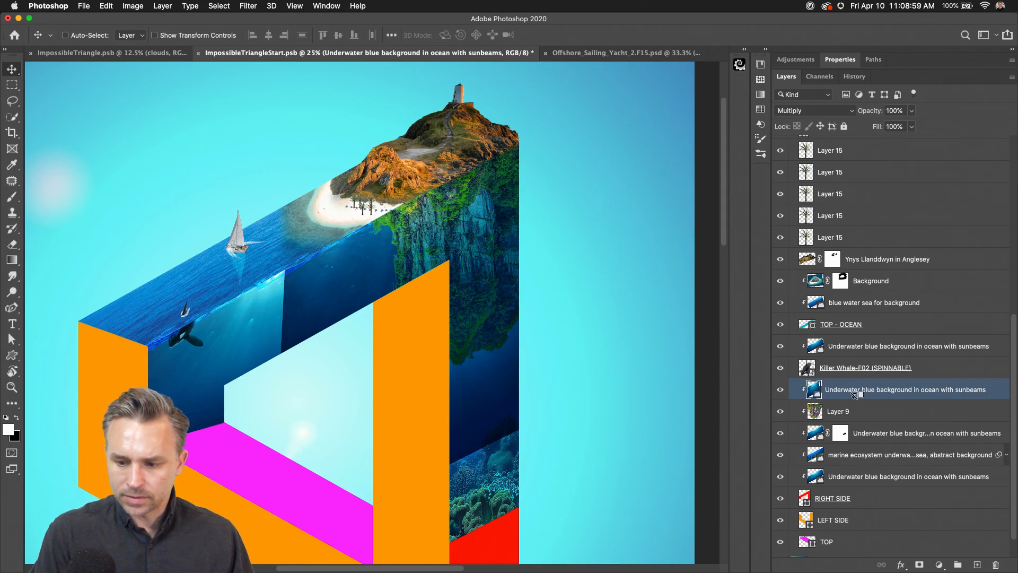
- Mask the upper water copy to the outline of Layer 9 so it shades only the cliff
left_click(815, 412, "super")
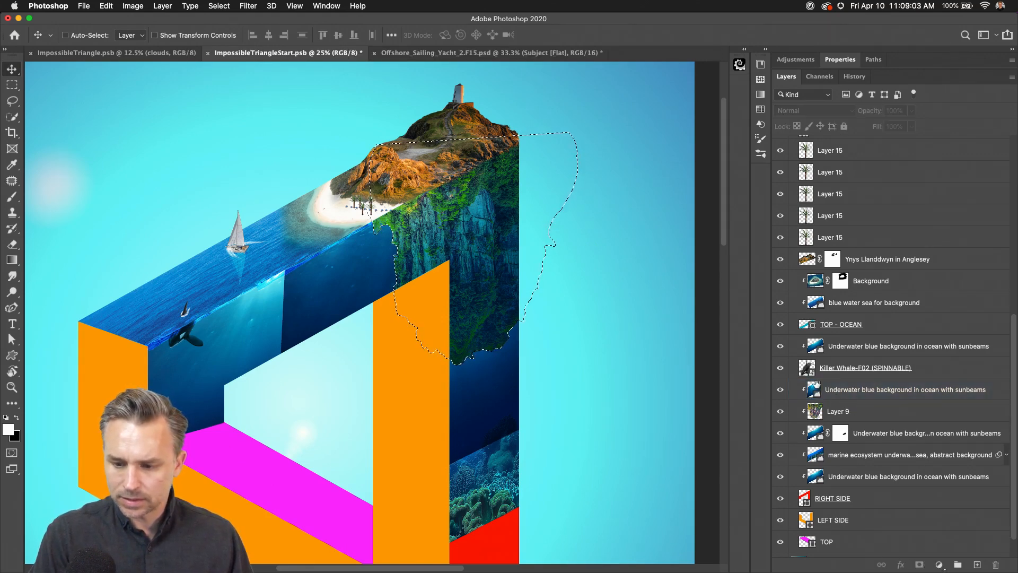
left_click(872, 389)
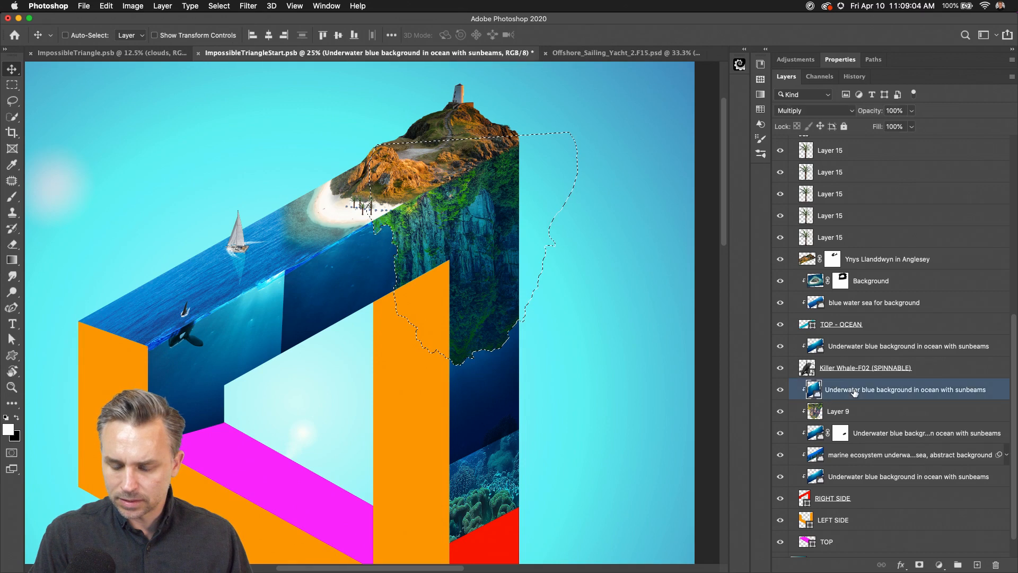
left_click(919, 564)
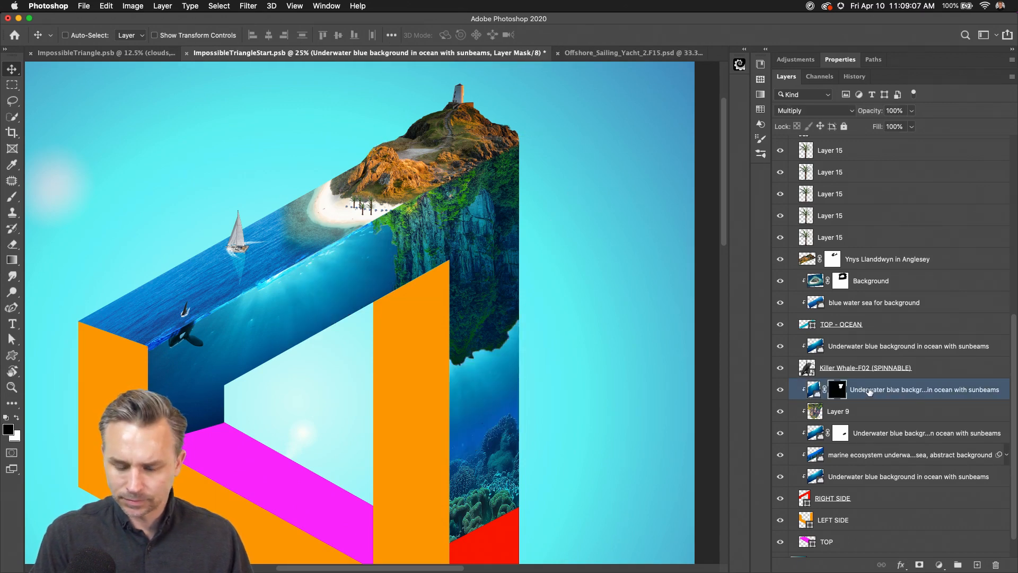
- Duplicate the masked water copy, place the duplicate directly below Layer 9 in the clipped stack, and delete its layer mask
left_click(865, 413)
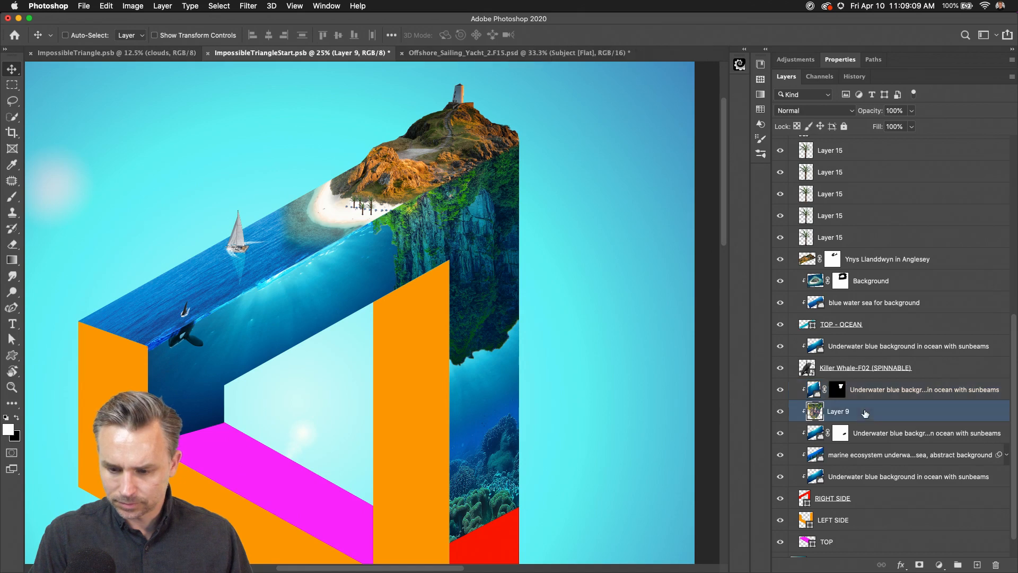
left_click(895, 391)
key("super+j")
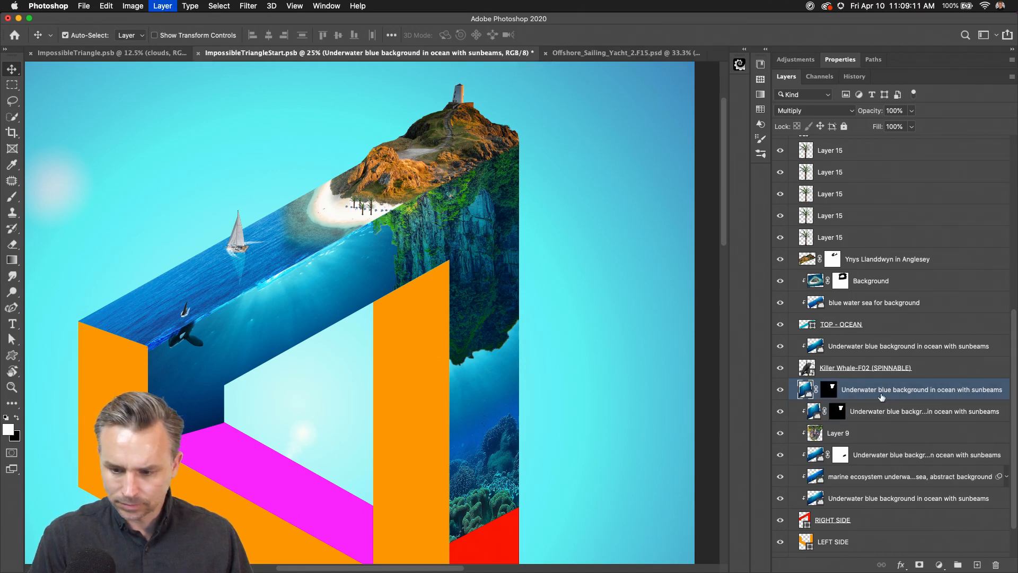
left_click_drag(882, 395, 893, 446)
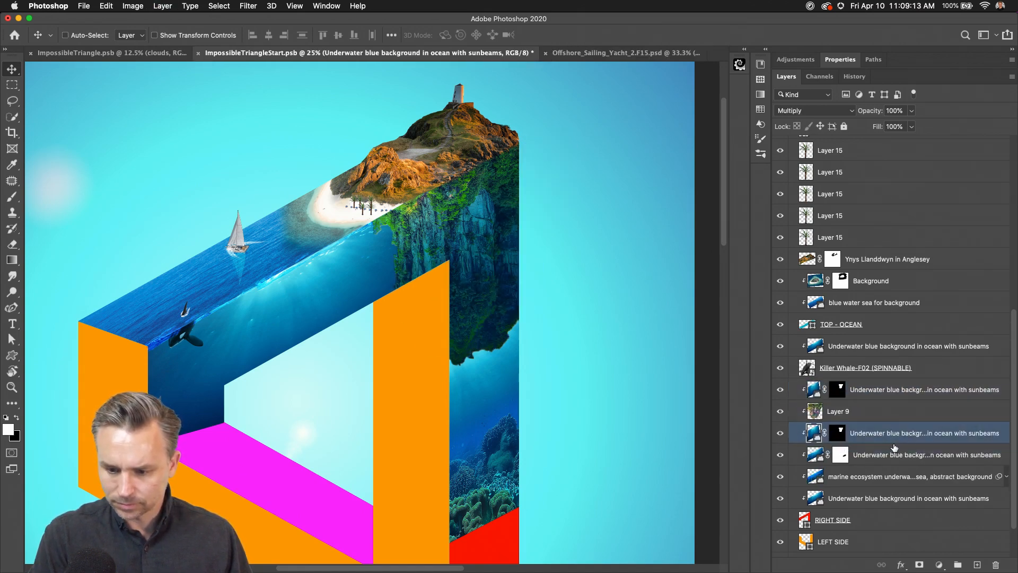
right_click(827, 430)
left_click(844, 449)
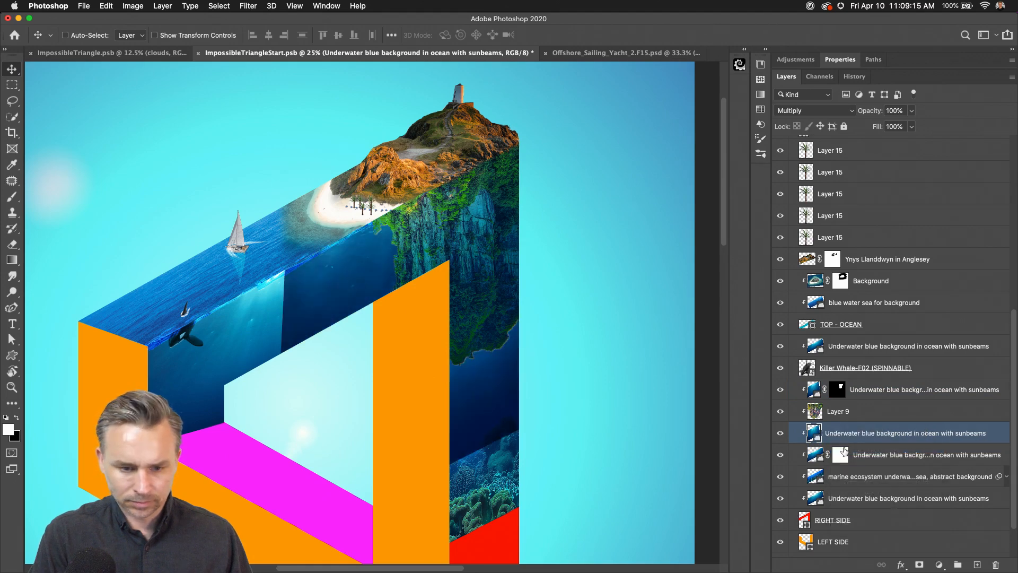
- Move the unmasked water copy below Layer 9 so it darkens the water and reef under the cliff
left_click(839, 413)
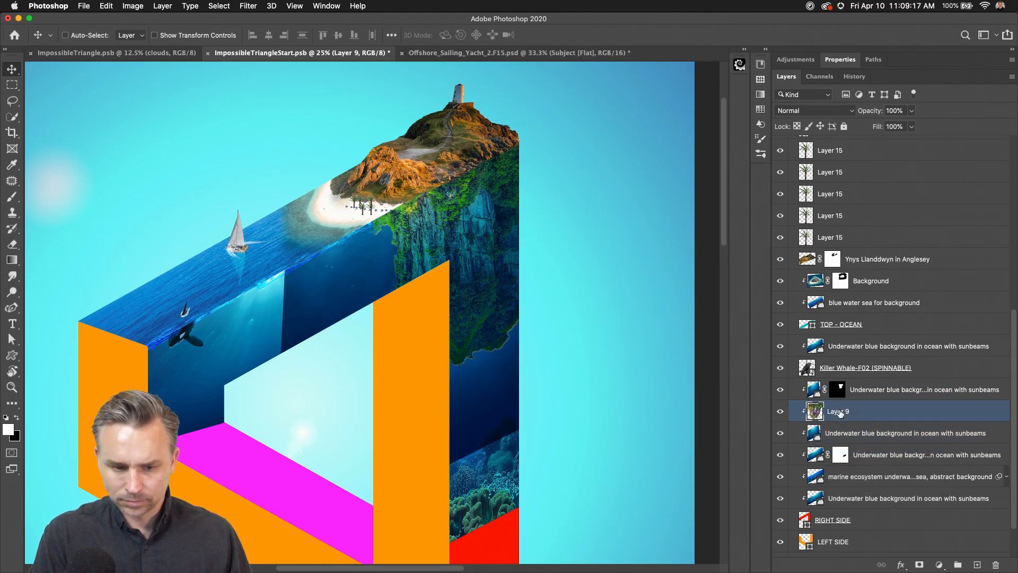
left_click(832, 432)
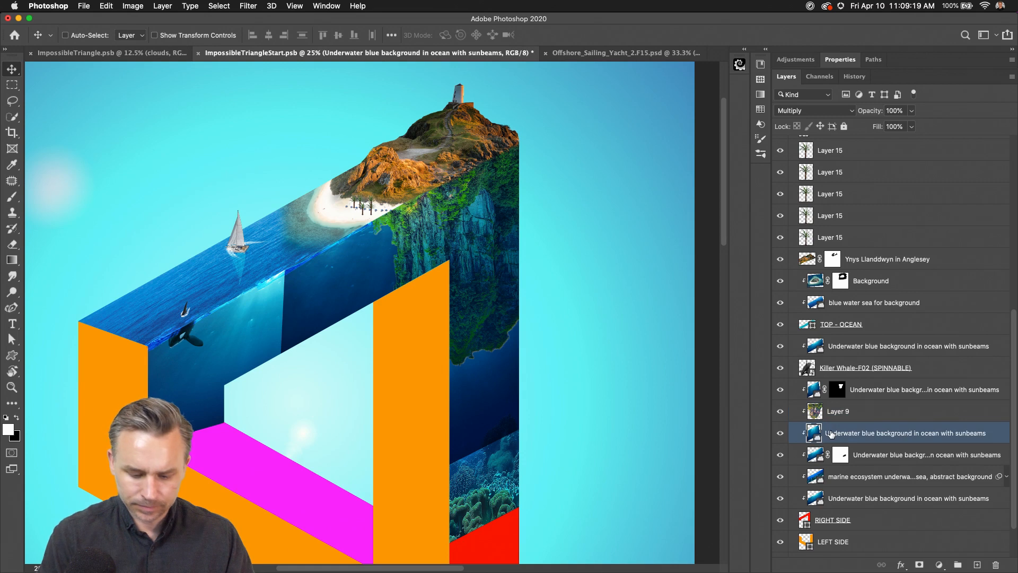
key("b")
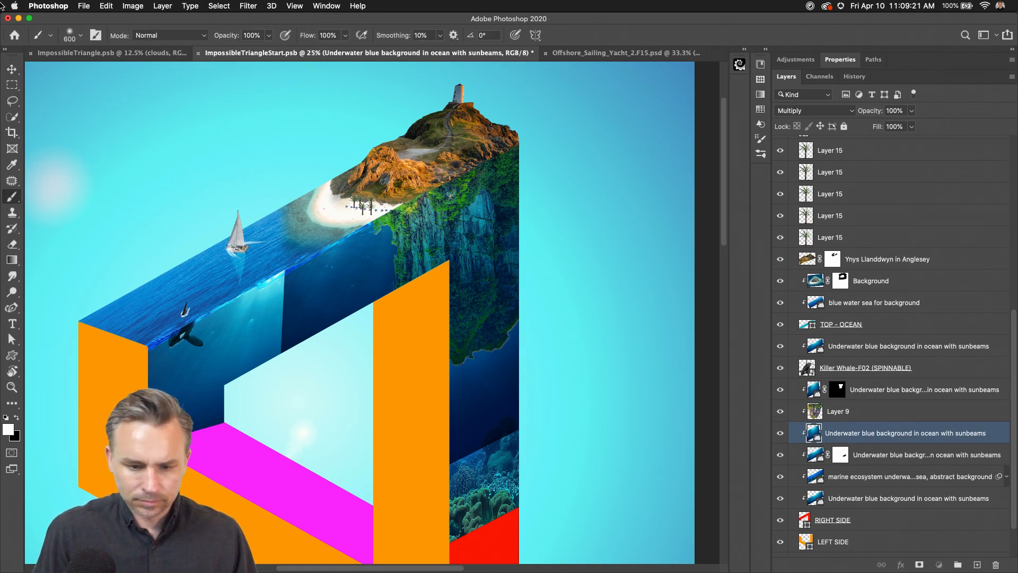
left_click(12, 68)
mouse_move(237, 243)
left_mouse_down()
mouse_move(397, 306)
mouse_move(431, 204)
mouse_move(377, 241)
mouse_move(375, 220)
mouse_move(374, 265)
left_mouse_up()
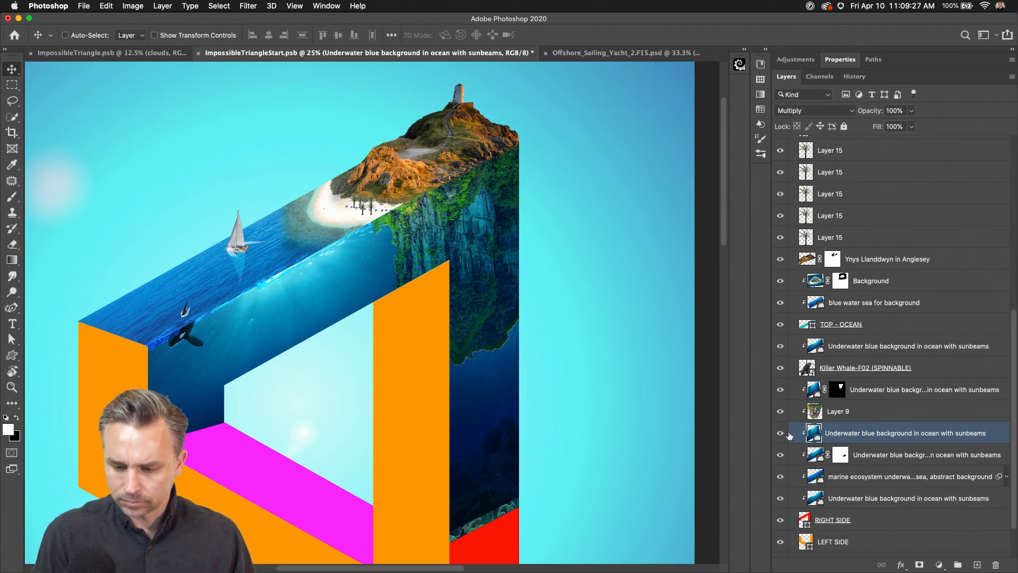
- Hide the unmasked water copy, add a clipped layer above it, and brush sampled deep blue beneath the cliff at size 1000
left_click(977, 564)
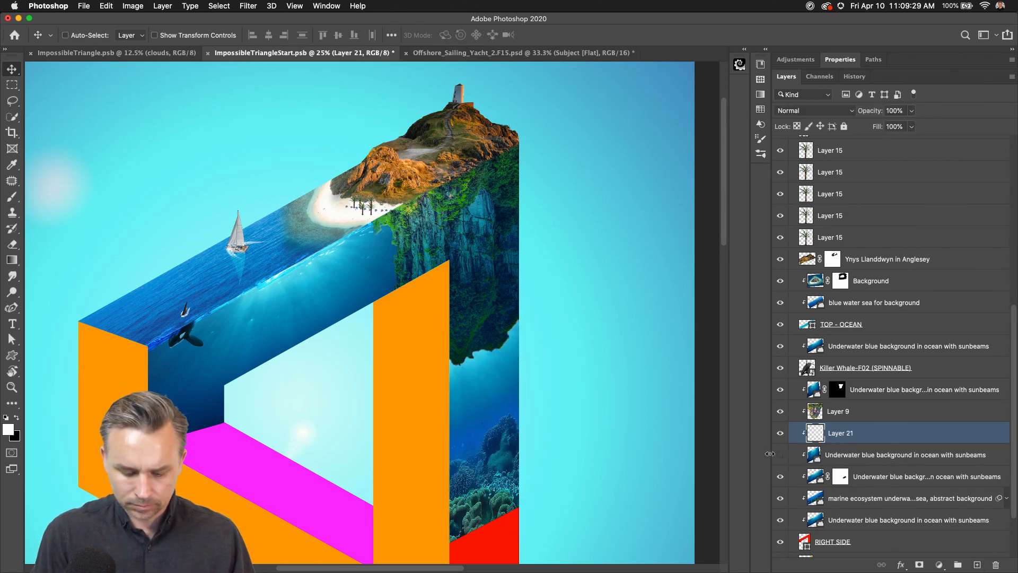
key("b")
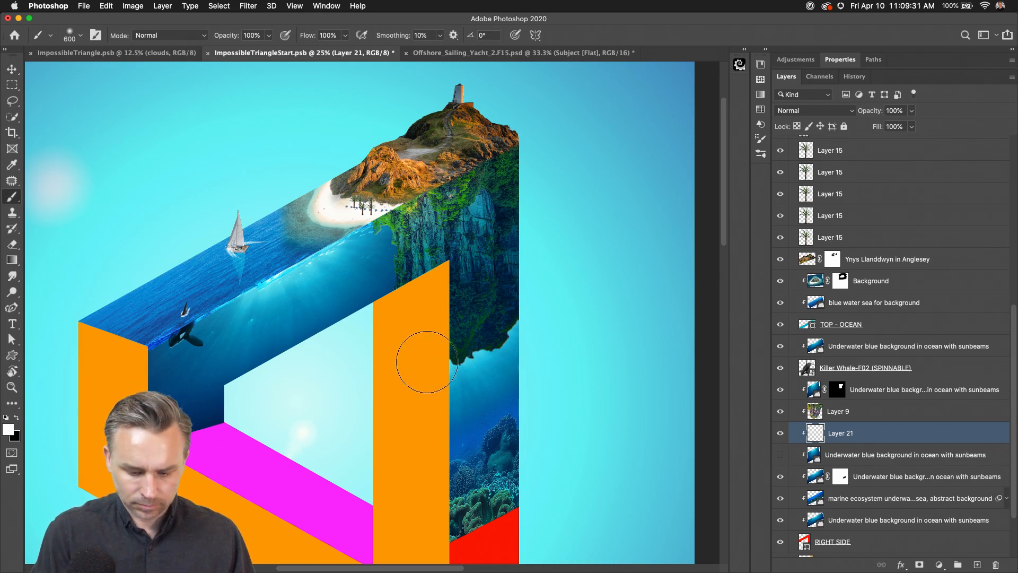
key("i")
left_click(208, 390)
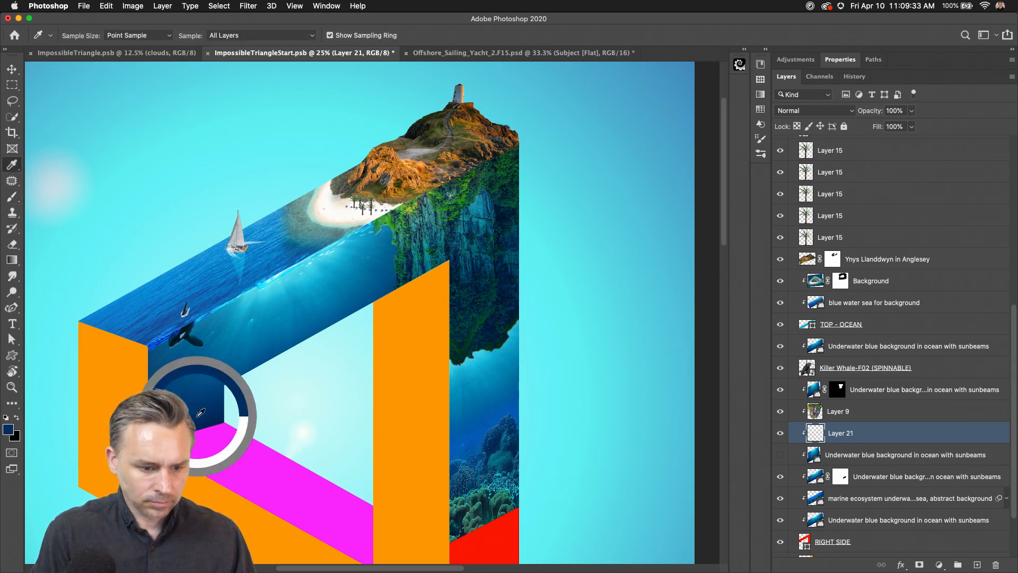
key("b")
mouse_move(451, 368)
left_mouse_down()
mouse_move(507, 339)
mouse_move(484, 366)
mouse_move(507, 350)
mouse_move(505, 375)
left_mouse_up()
- Trim the cliff's edge fringe on Layer 9 by contracting its outline selection 3 pixels, inverting it, deleting, and deselecting
left_click(815, 410)
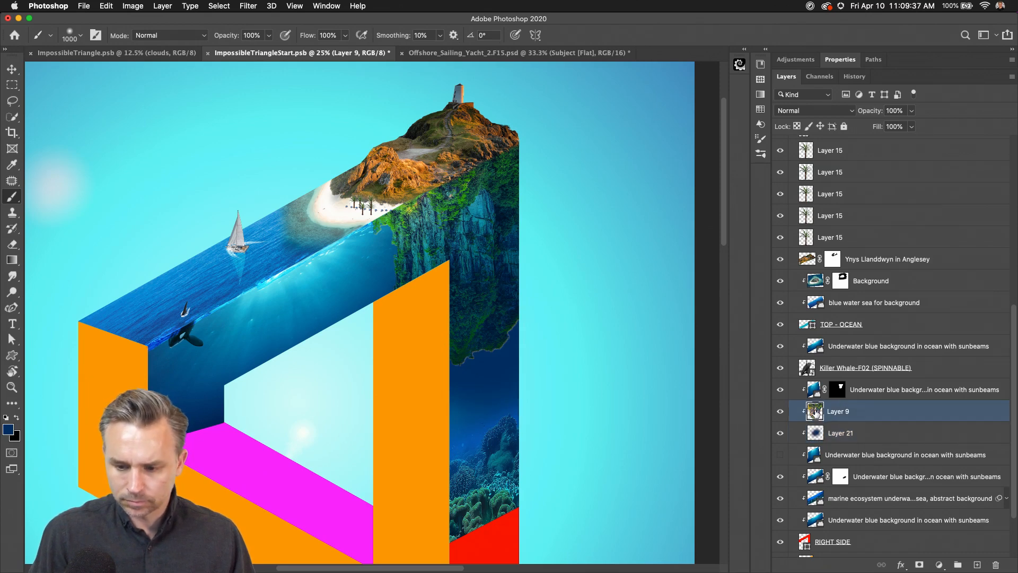
double_click(814, 410)
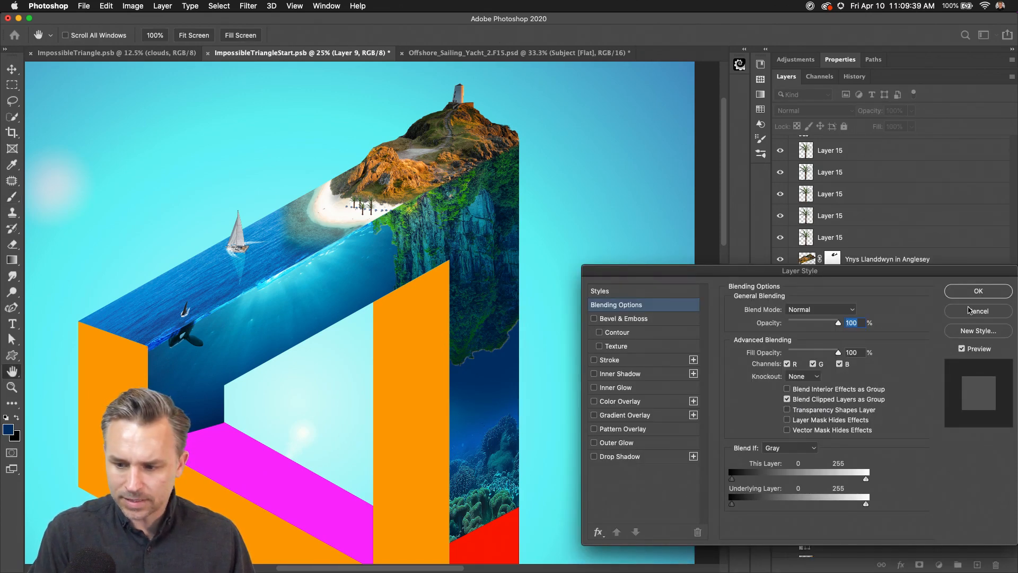
left_click(969, 311)
left_click(814, 411, "super")
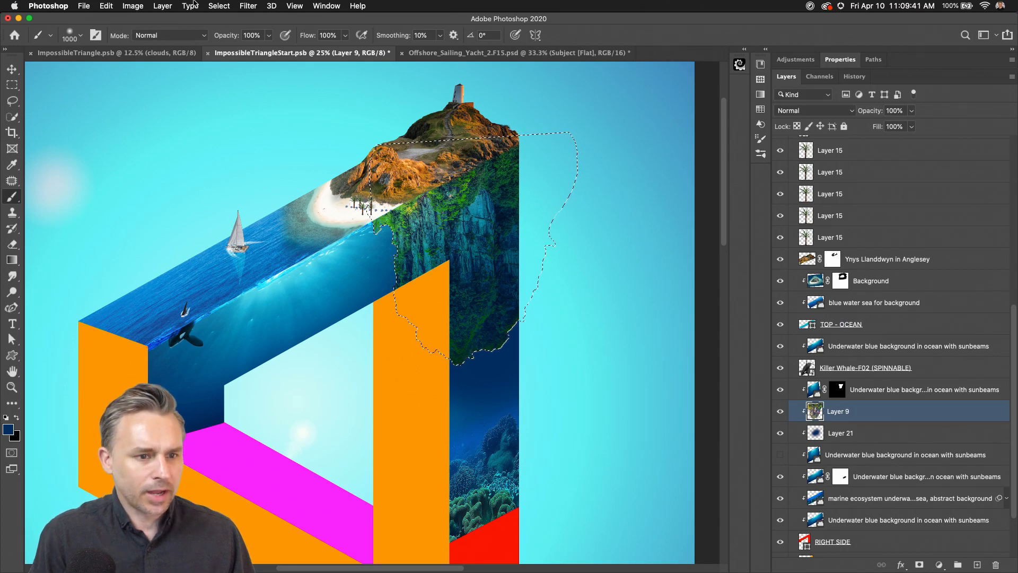
left_click(219, 5)
mouse_move(269, 160)
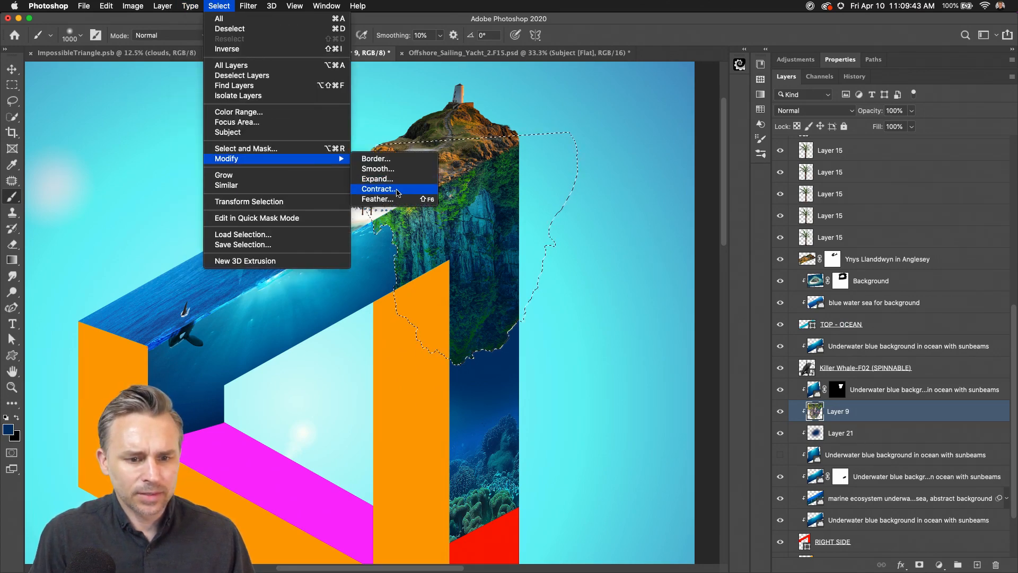
left_click(396, 193)
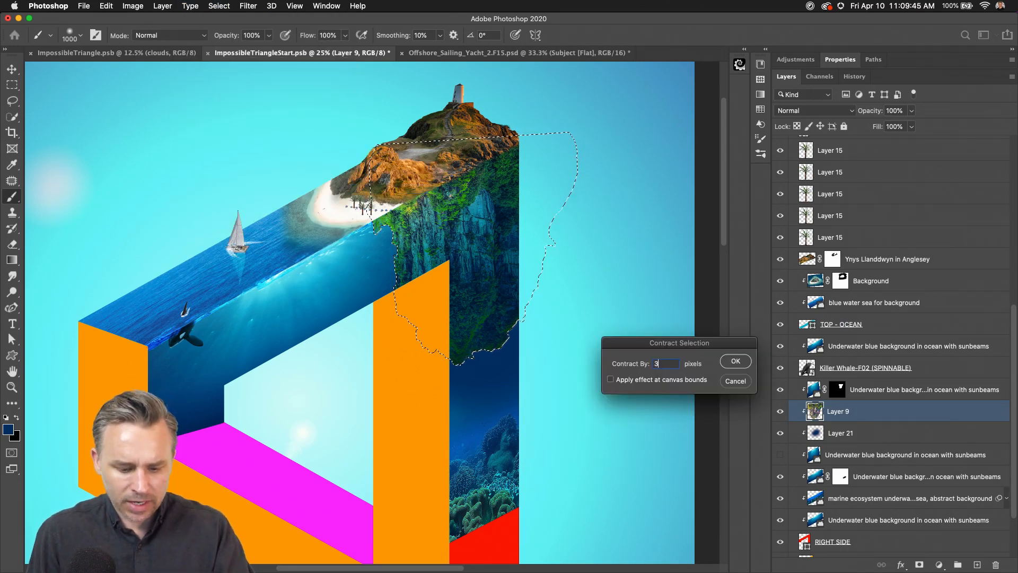
type("3")
key("Return")
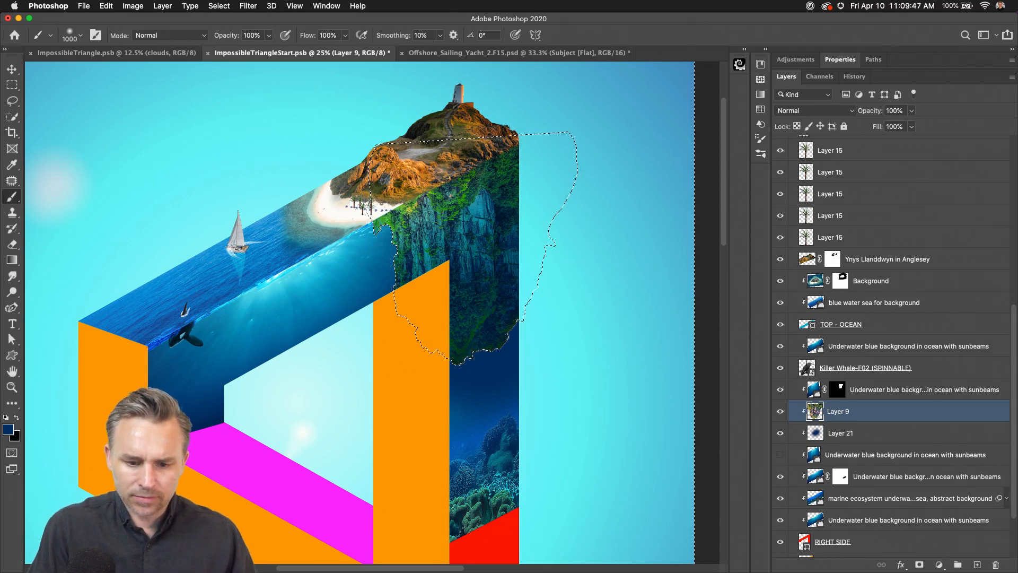
key("Delete")
key("super+d")
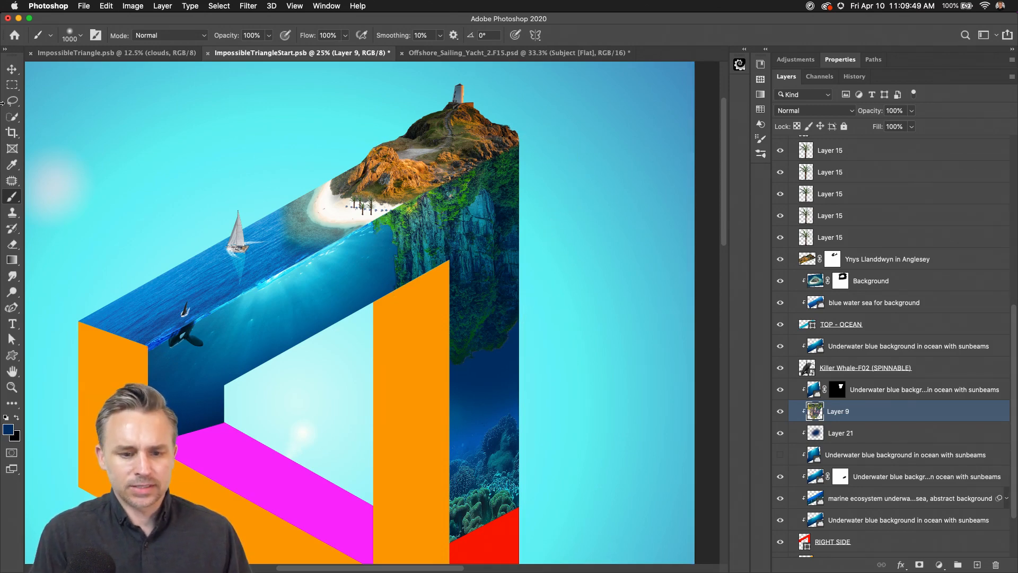
- Examine the trimmed cliff edge and its join with the island and water up close
left_click(6, 84)
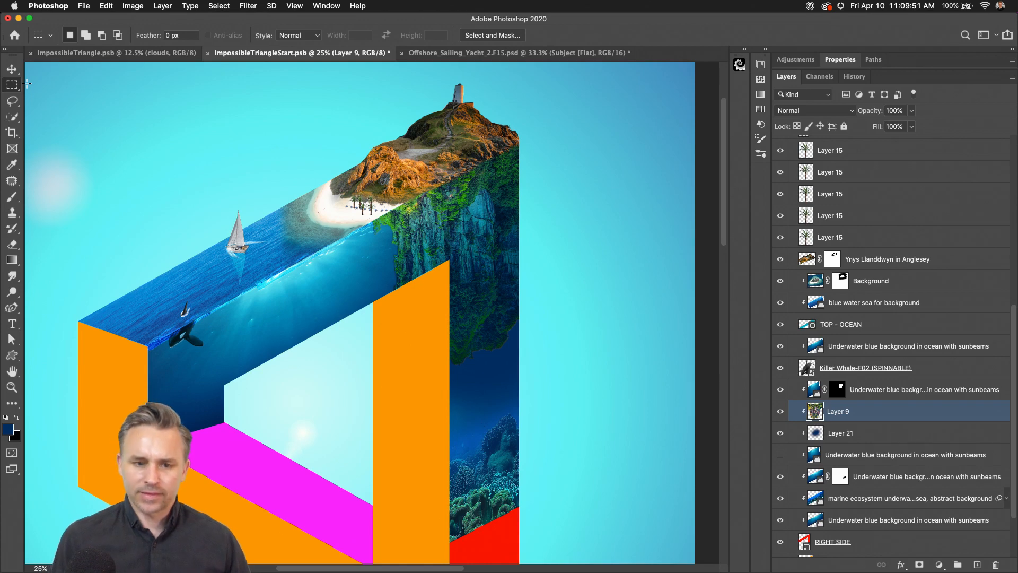
key("super+plus")
key("super+plus")
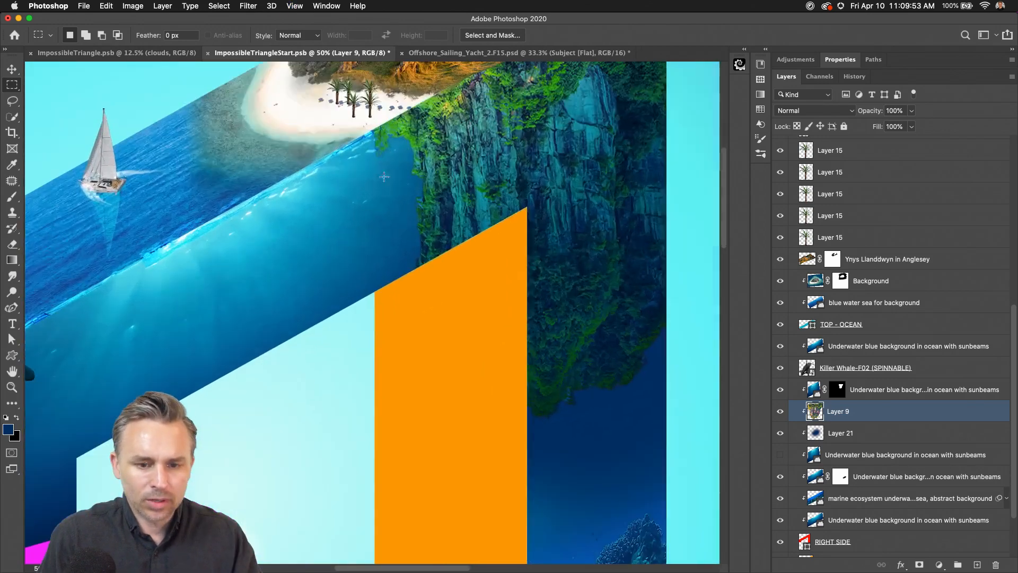
left_click_drag(411, 165, 333, 387)
scroll(908, 252, "up", 1)
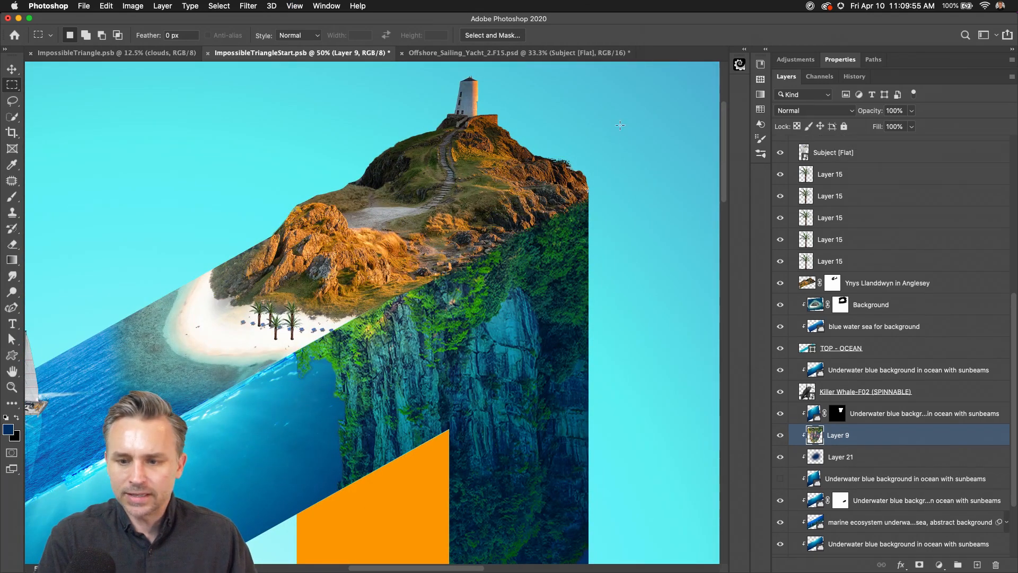
scroll(618, 123, "up", 1)
left_click(12, 69)
scroll(286, 248, "down", 10)
scroll(287, 248, "left", 3)
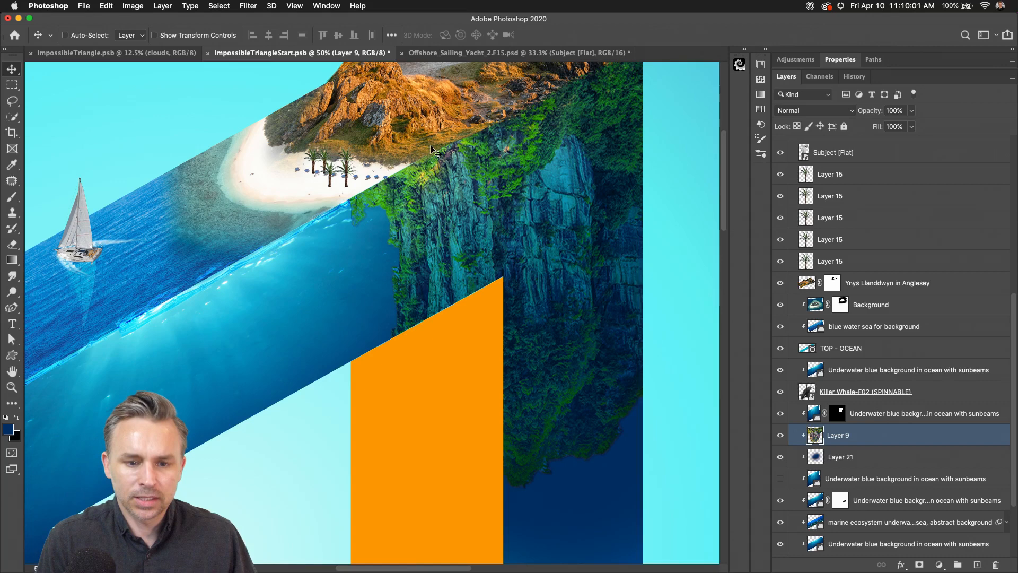
- Place the Lagoon flamingo bolivia image from the Nature library above Layer 9 and move it over the cliff
left_click(764, 51)
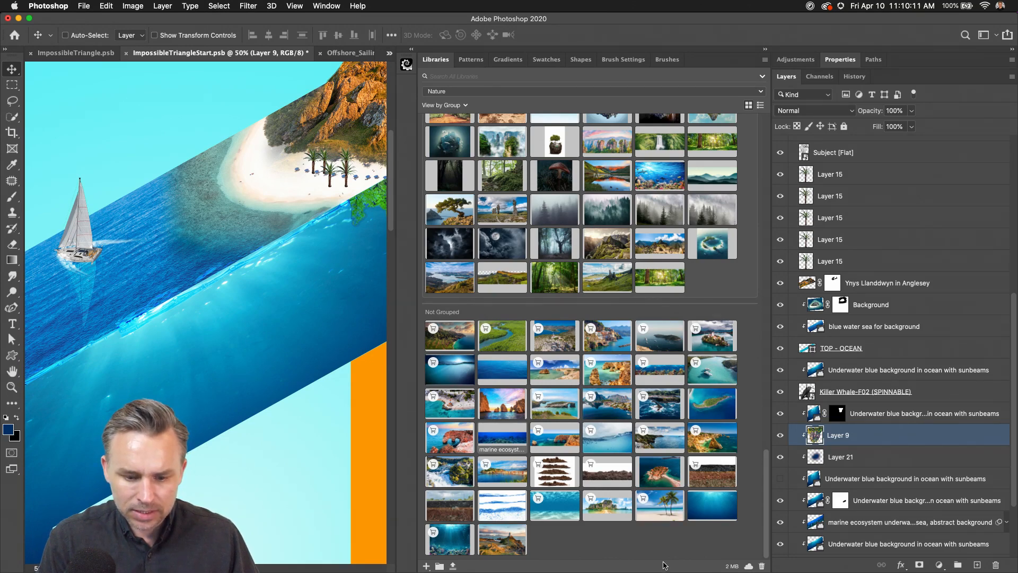
scroll(652, 555, "up", 5)
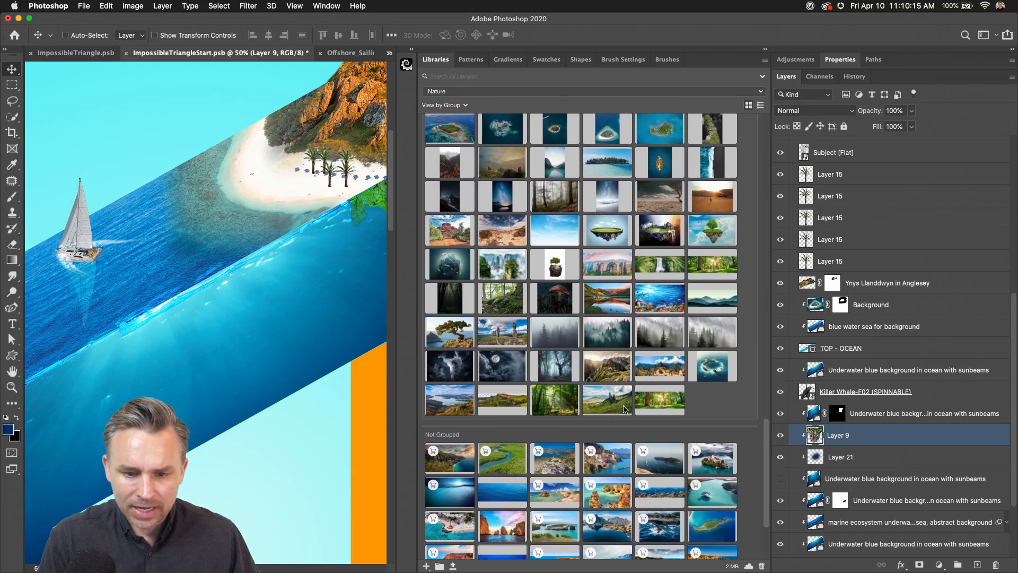
scroll(624, 409, "up", 5)
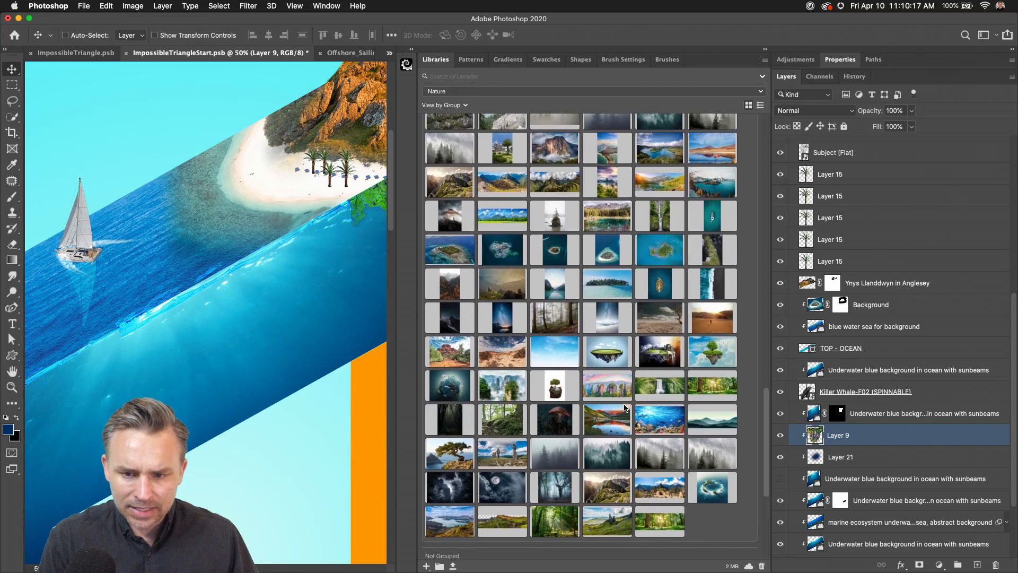
scroll(624, 409, "up", 1)
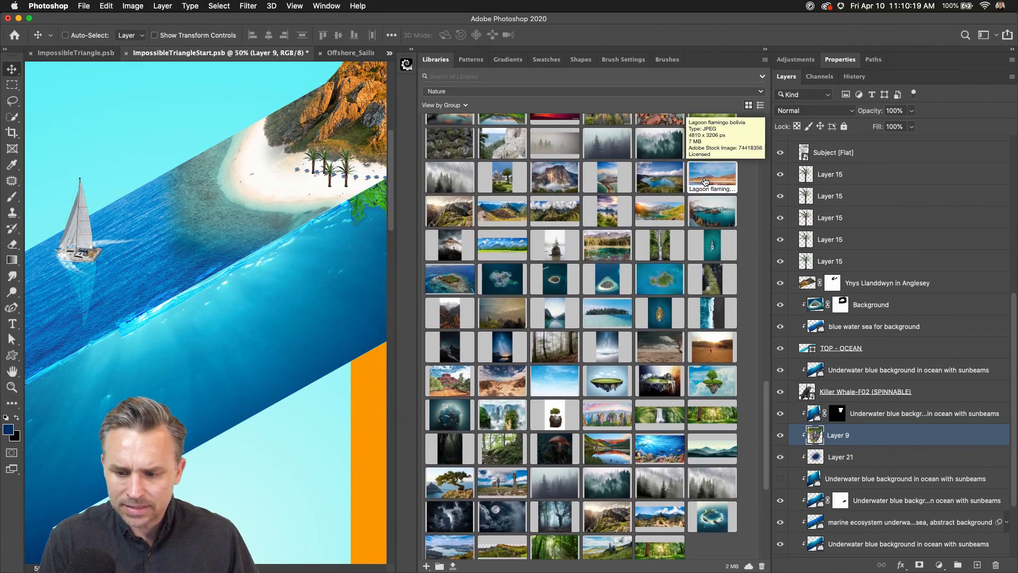
left_click_drag(704, 182, 260, 279)
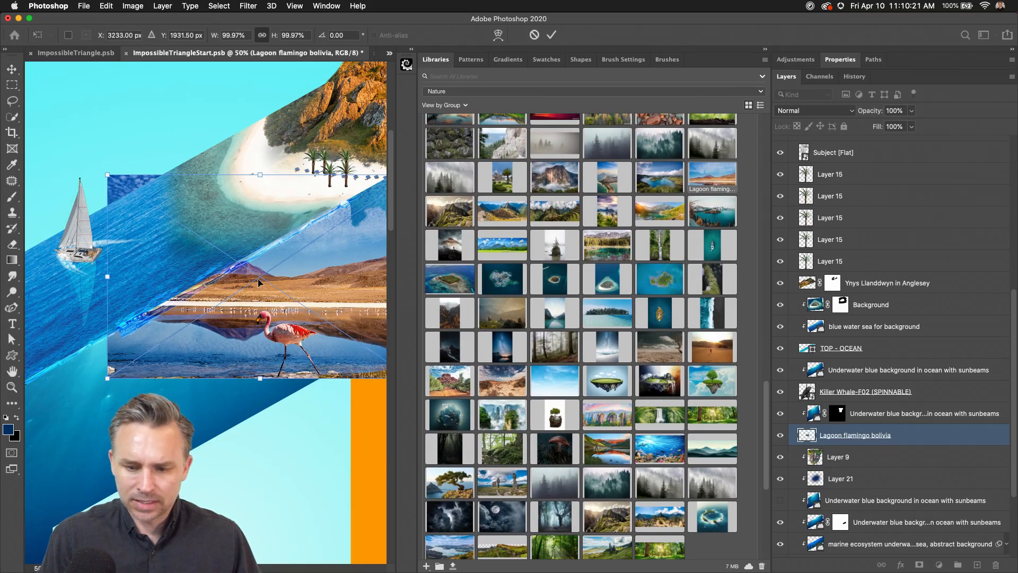
key("Return")
left_click(765, 50)
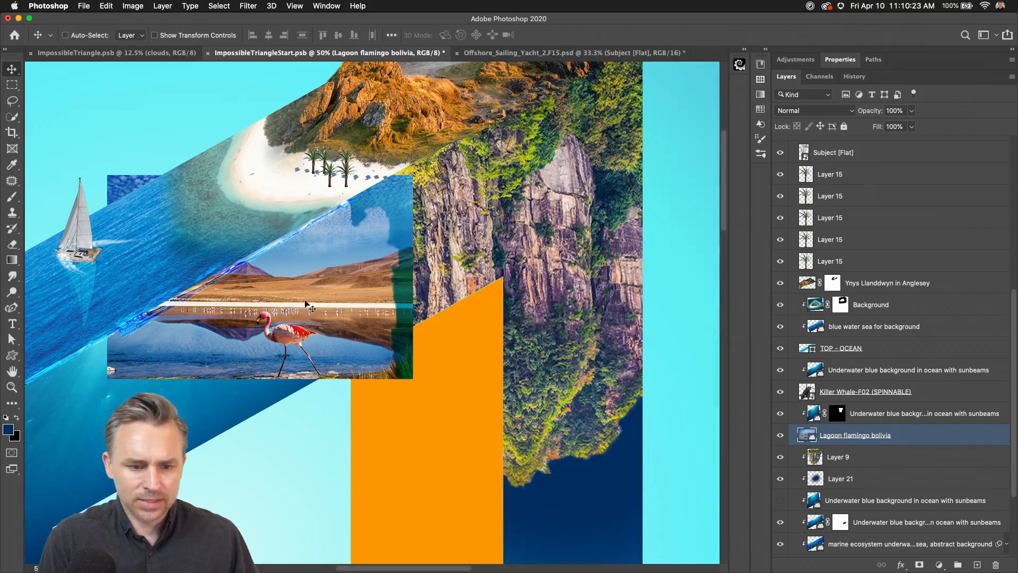
left_click_drag(276, 305, 456, 324)
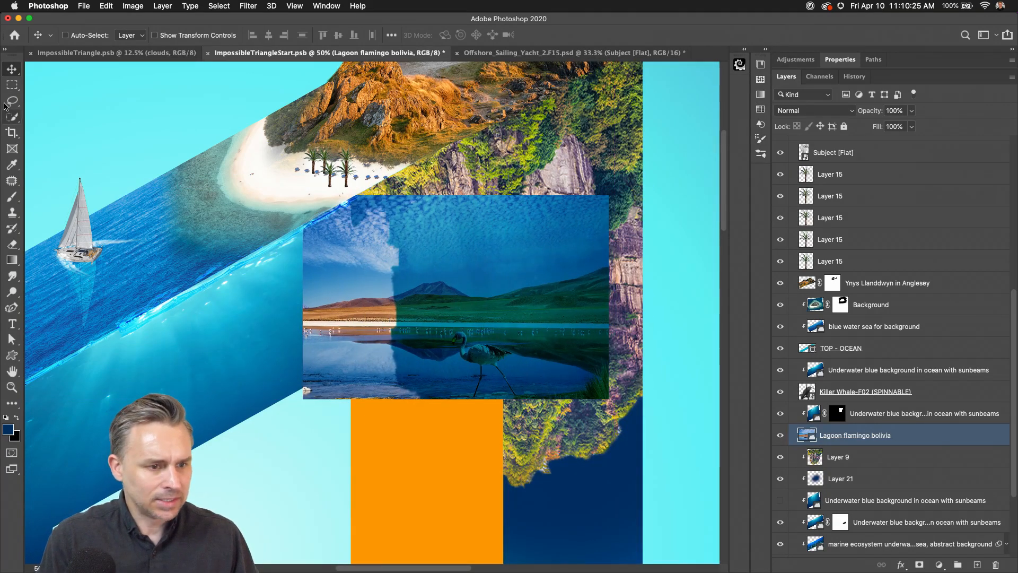
- Rasterize the Lagoon flamingo bolivia layer, quick-select its sky above the hills, delete it, and deselect
right_click(932, 441)
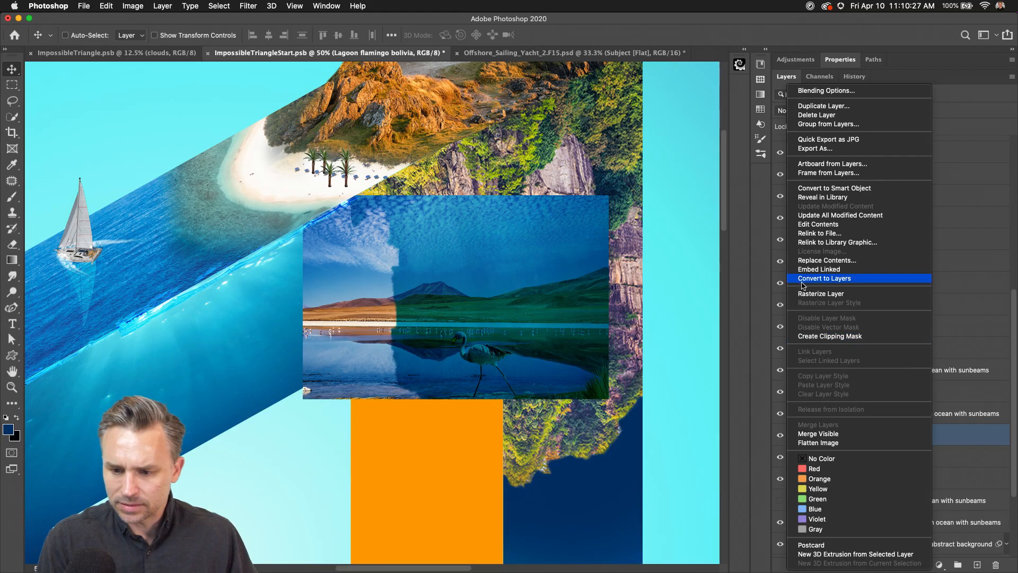
key("Escape")
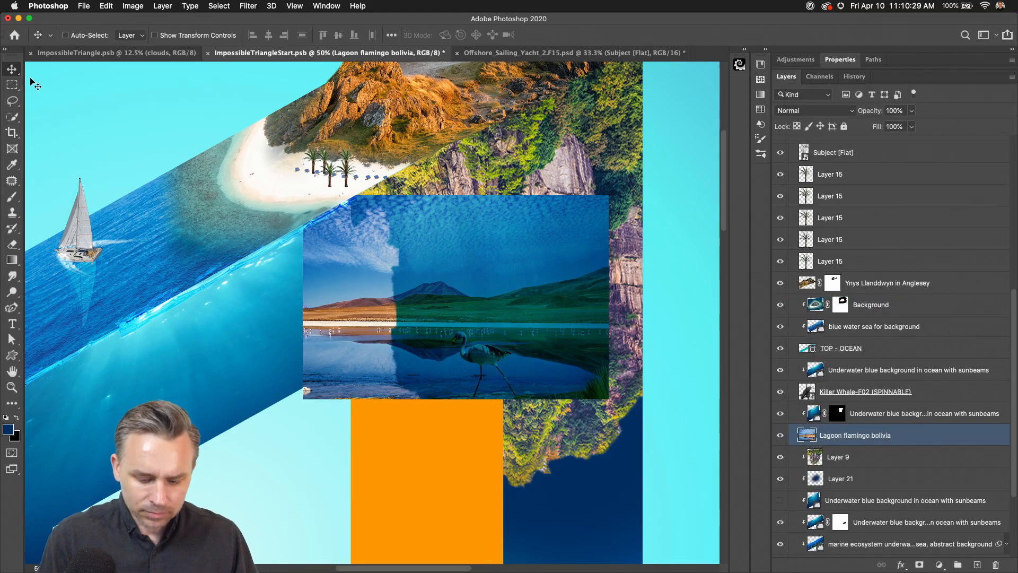
key("b")
left_click(11, 117)
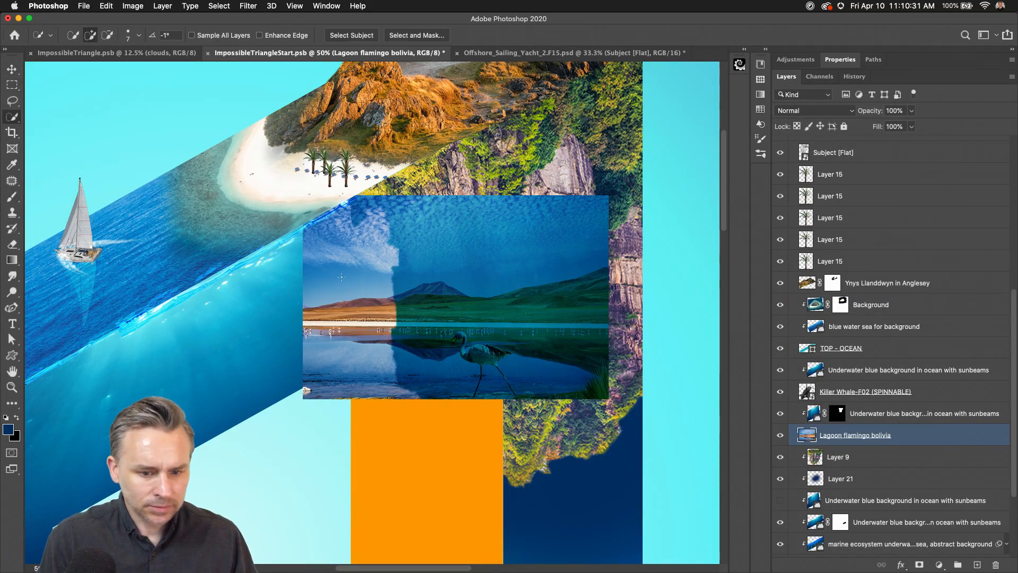
key("Delete")
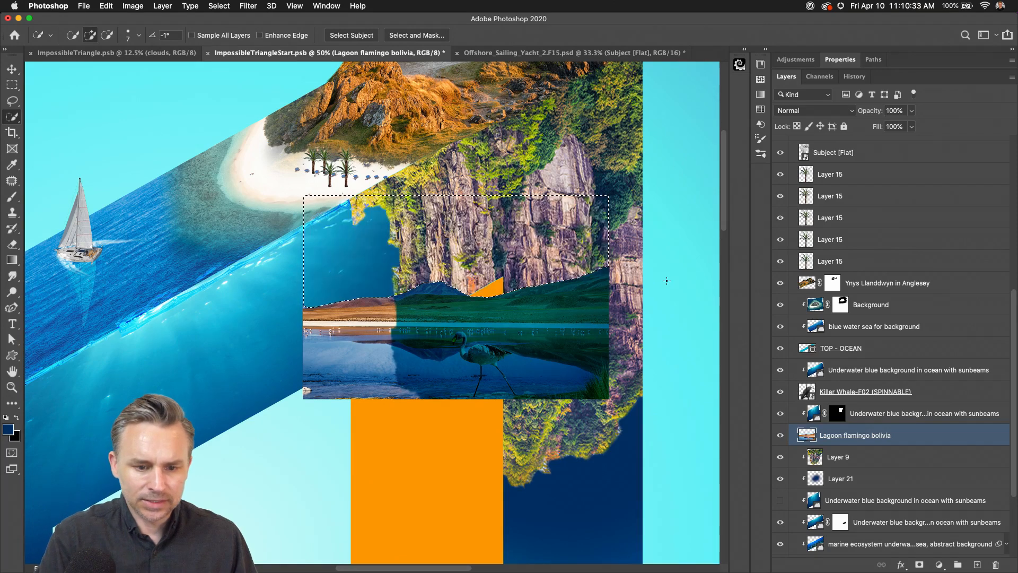
key("super+d")
- Delete the lagoon and flamingo below the hills and the thin strip at the image's left edge with rectangular marquee selections
left_click(6, 86)
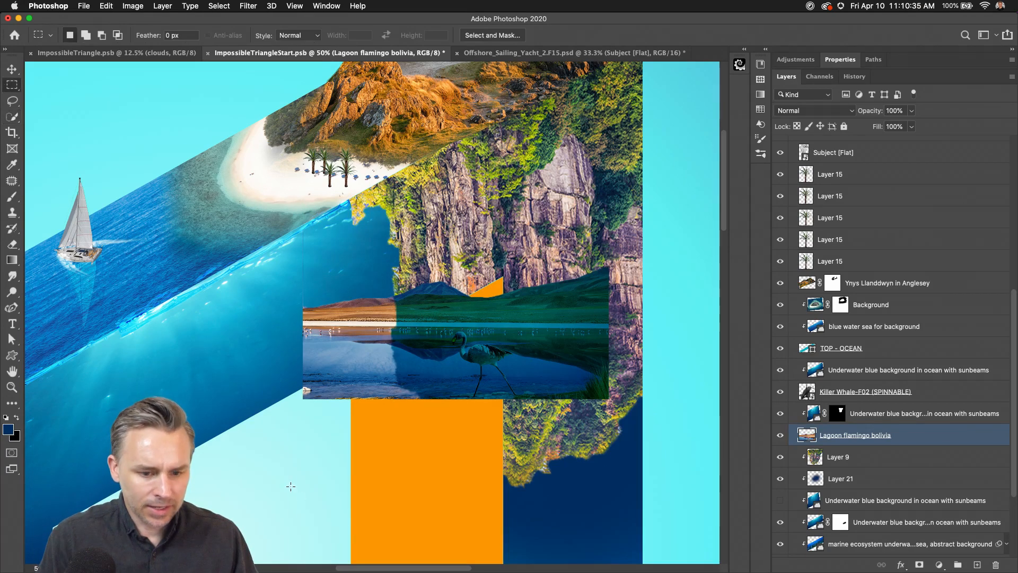
left_click_drag(290, 488, 690, 321)
key("Delete")
key("super+d")
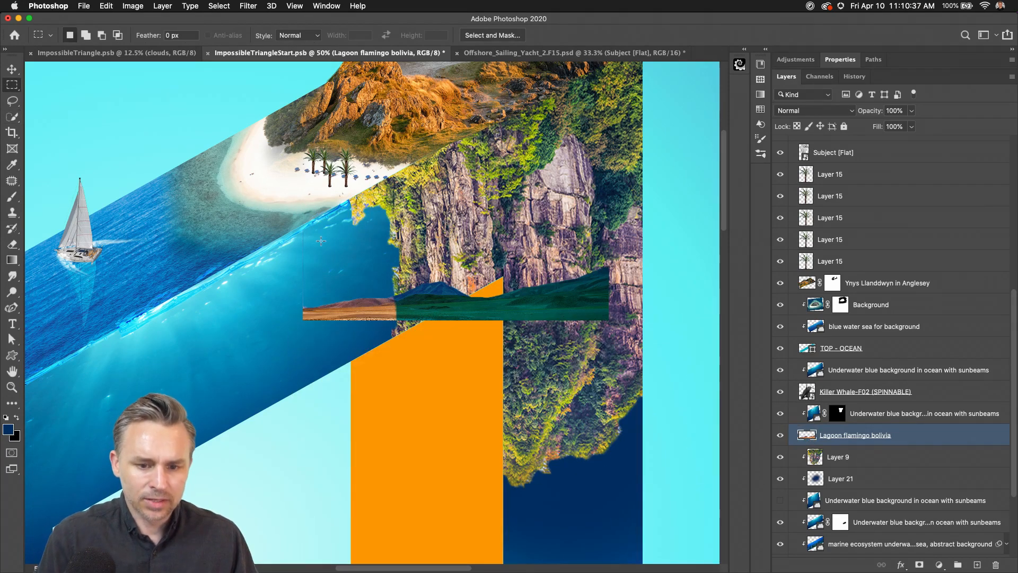
left_click(11, 69)
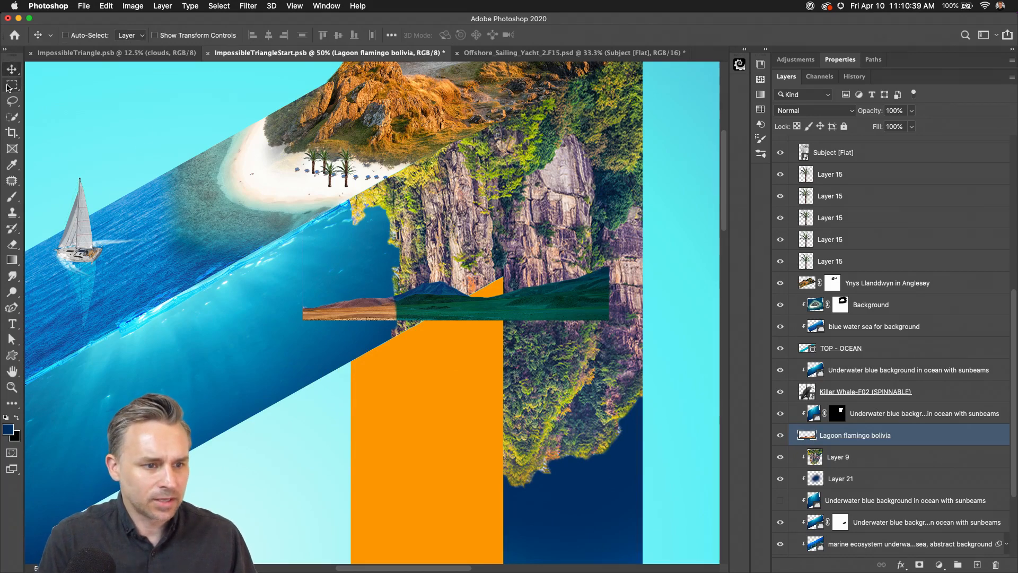
left_click(8, 88)
left_click_drag(228, 139, 306, 370)
key("Delete")
key("super+d")
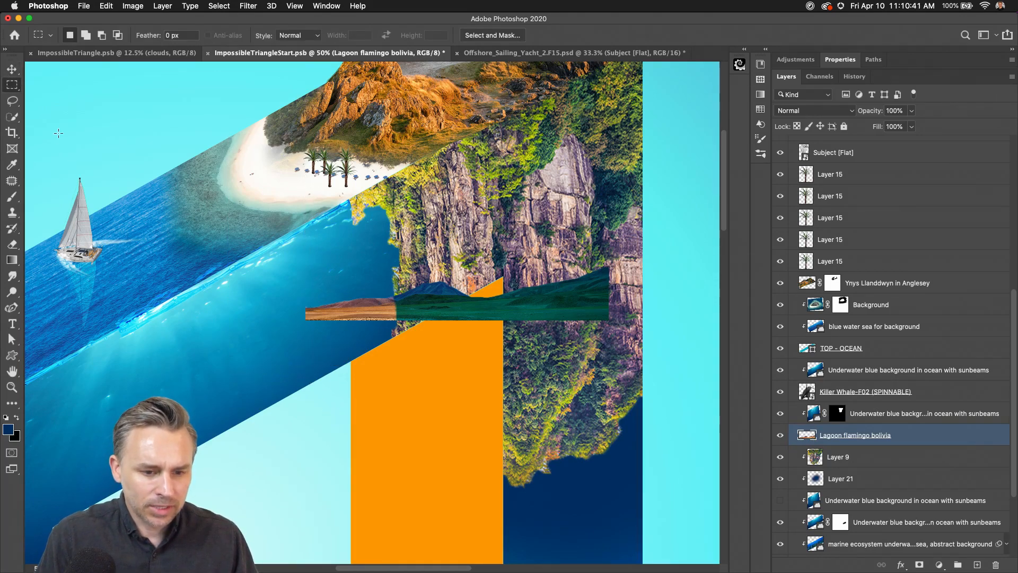
- Flip the hill strip vertically, rotate it about -30°, and position it along the join between the island and the cliff
left_click(11, 69)
left_click_drag(352, 263, 358, 144)
key("super+t")
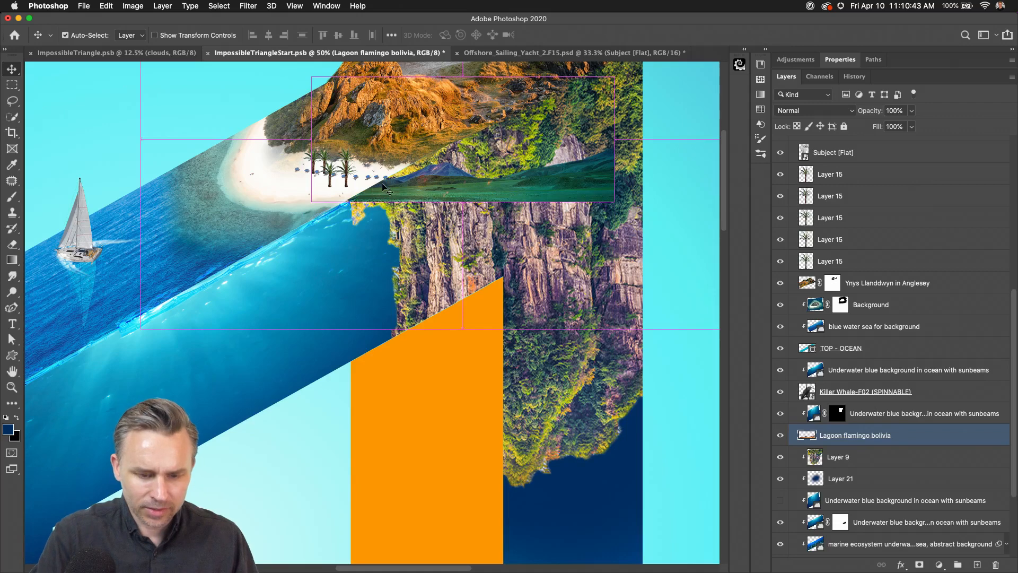
right_click(404, 182)
left_click(448, 373)
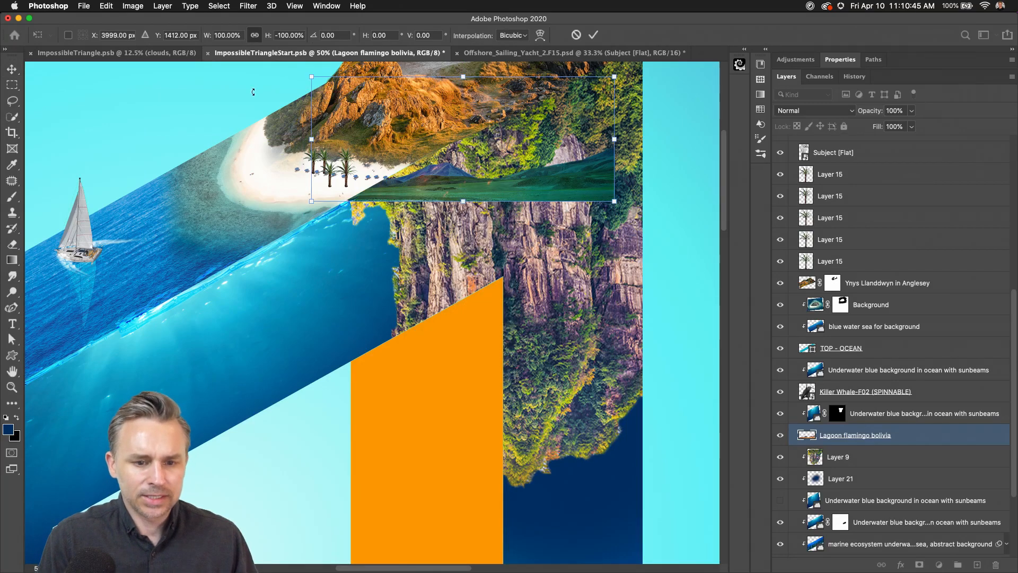
left_click_drag(390, 122, 425, 180)
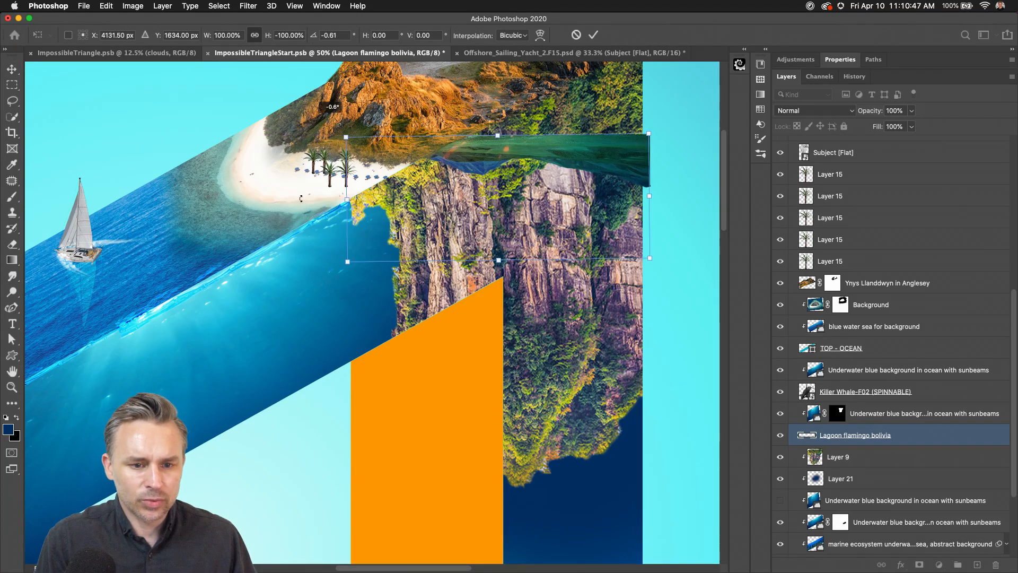
left_click_drag(312, 115, 303, 218)
left_click_drag(395, 198, 390, 177)
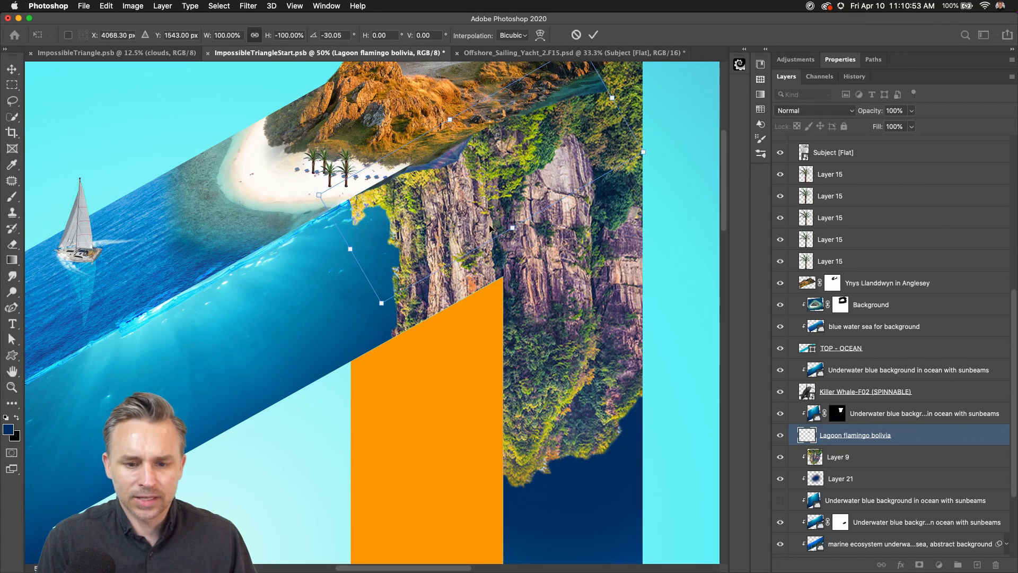
left_click_drag(513, 230, 566, 295)
key("Return")
- Rotate the hill strip by about 17.9° and nudge it against the island's lower edge
left_click_drag(356, 152, 352, 306)
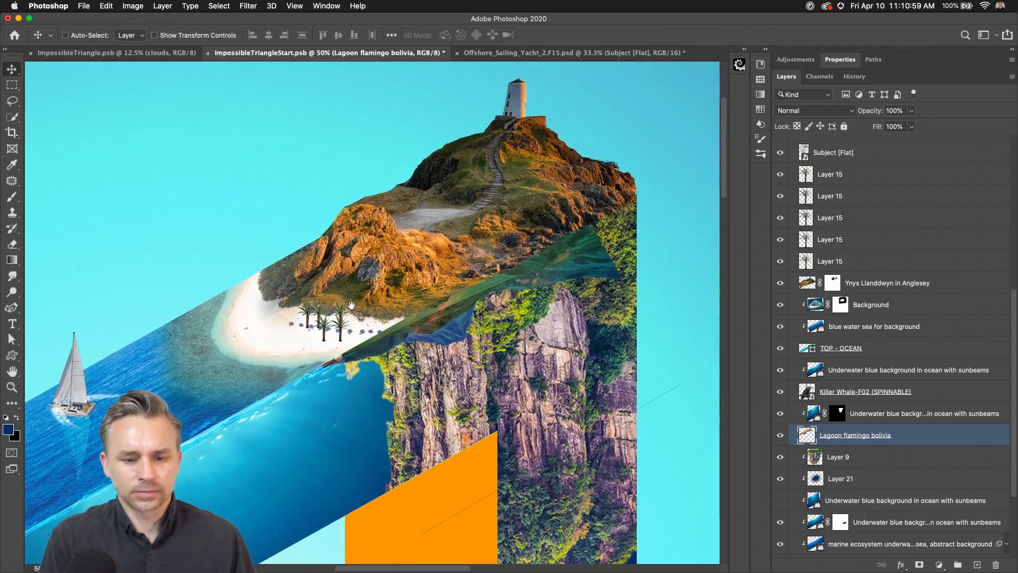
key("super+t")
left_click_drag(247, 176, 326, 123)
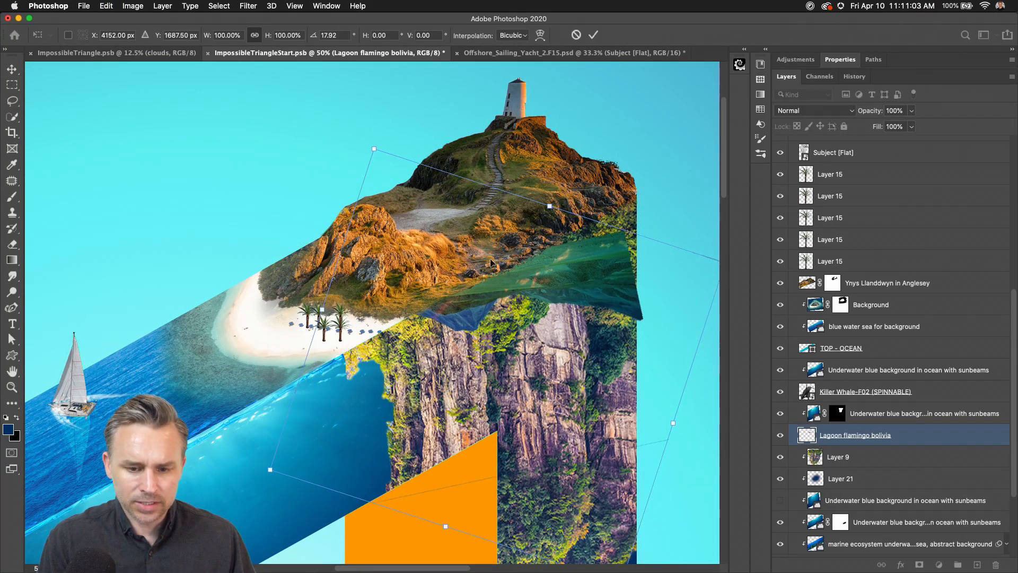
mouse_move(489, 281)
left_mouse_down()
mouse_move(491, 251)
mouse_move(489, 279)
left_mouse_up()
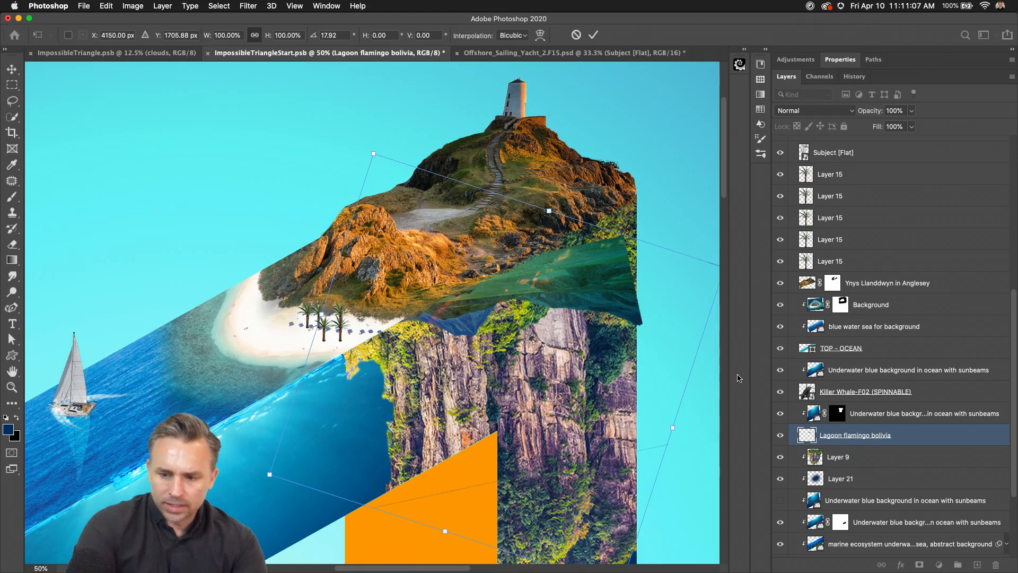
key("Return")
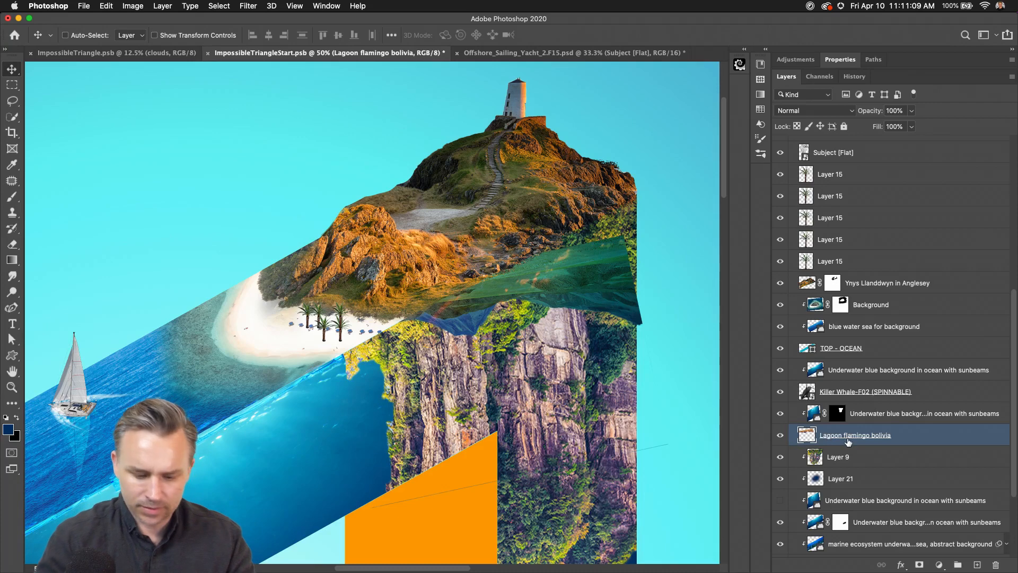
- Clip the hill layer to the stack below and warp its right corners upward to follow the island's slanted edge
left_click(853, 439, "alt")
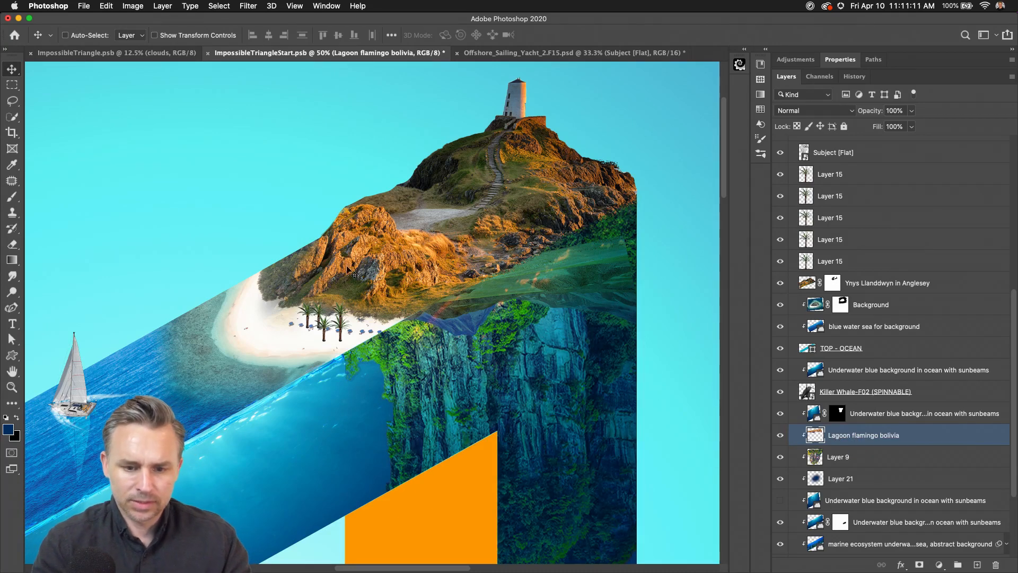
scroll(347, 270, "down", 3)
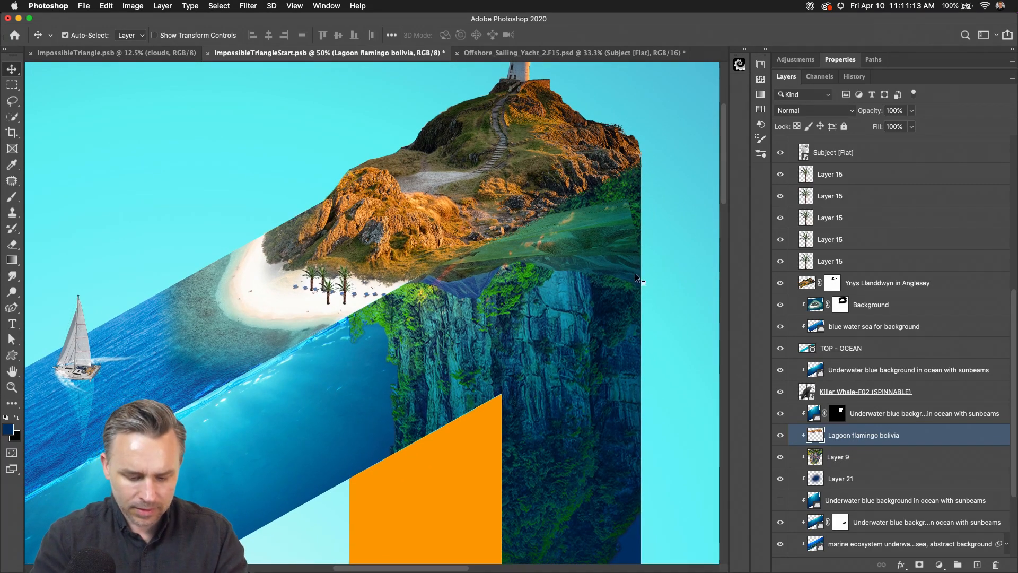
key("super+t")
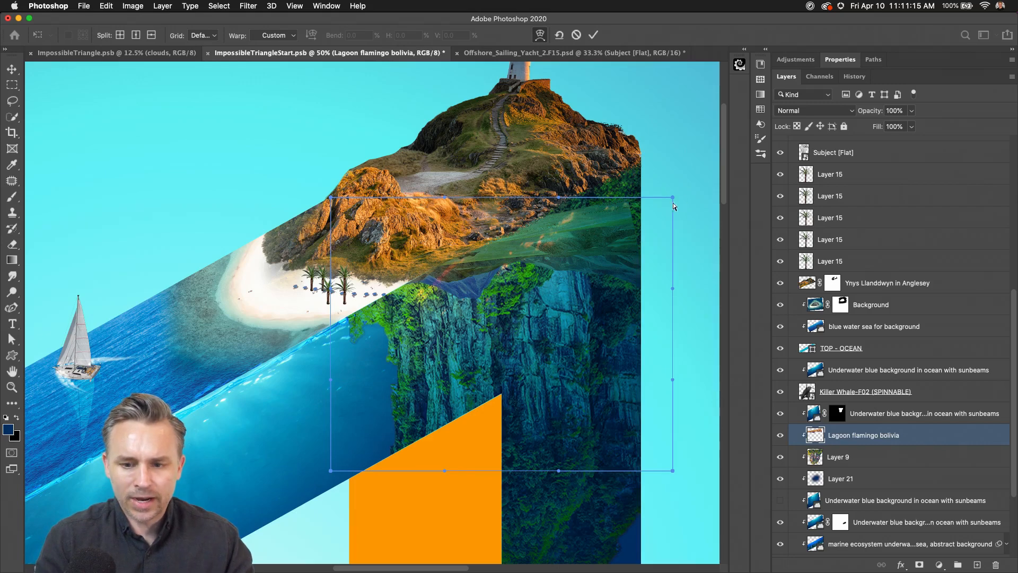
left_click_drag(673, 200, 688, 118)
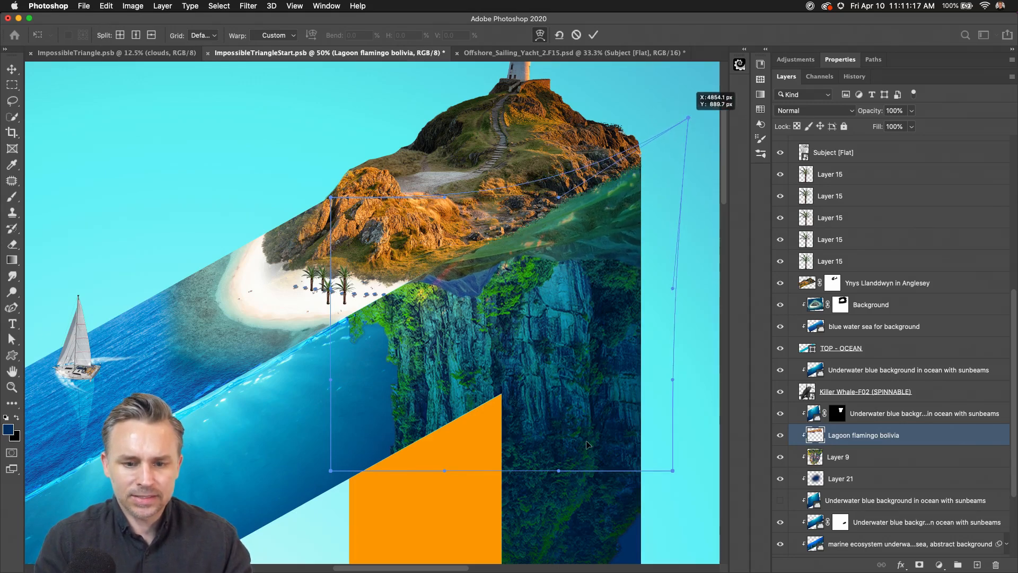
left_click_drag(672, 471, 651, 286)
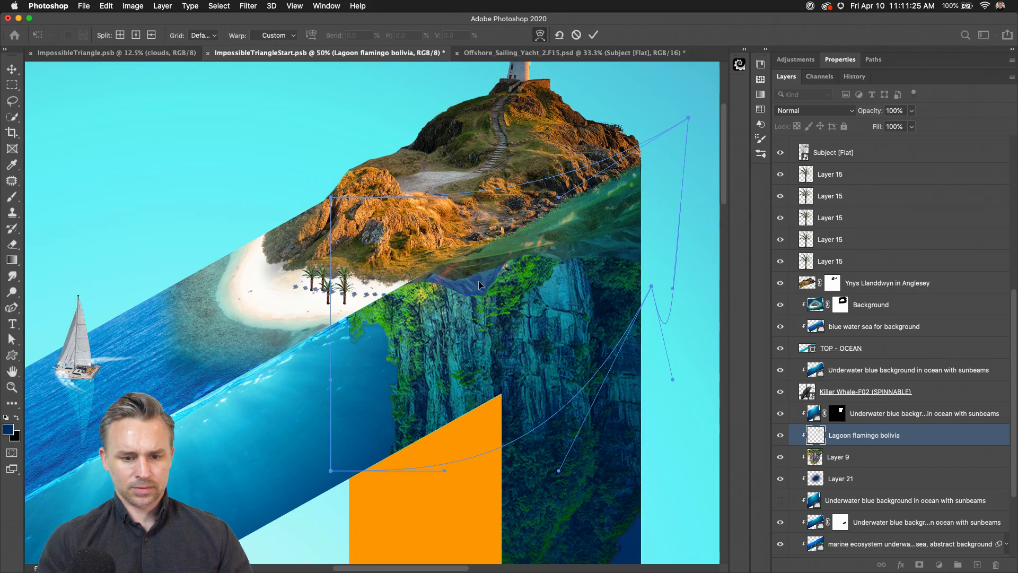
key("Return")
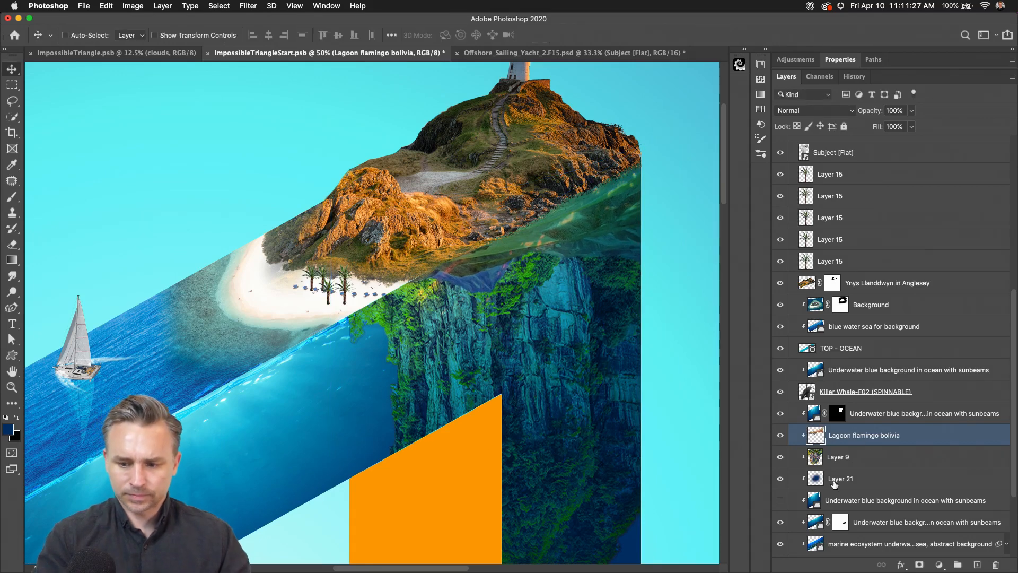
- Add a mask to the hill layer, brush black along its lower edge to blend it into the cliff, and compare its visibility
left_click(921, 565)
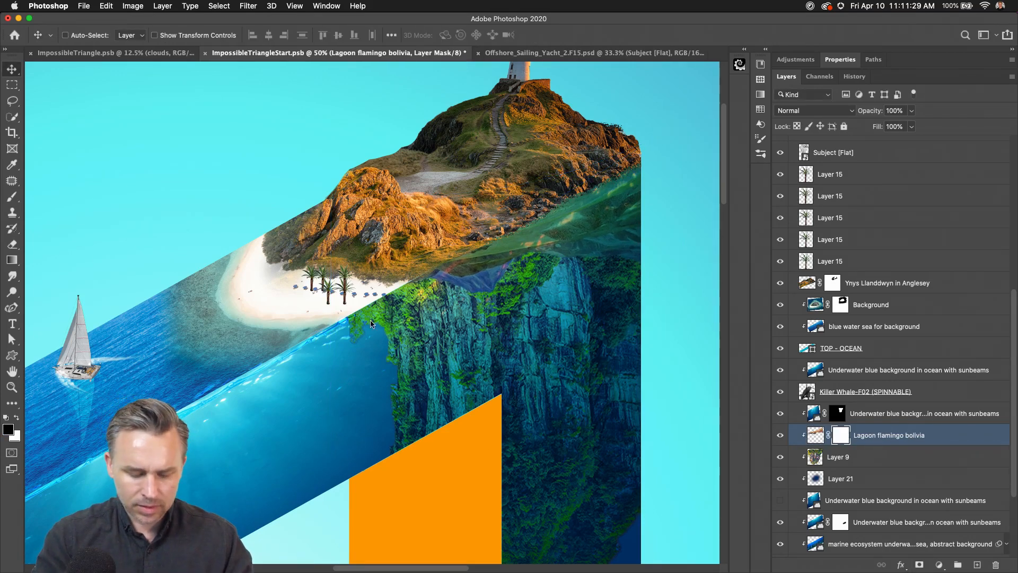
key("b")
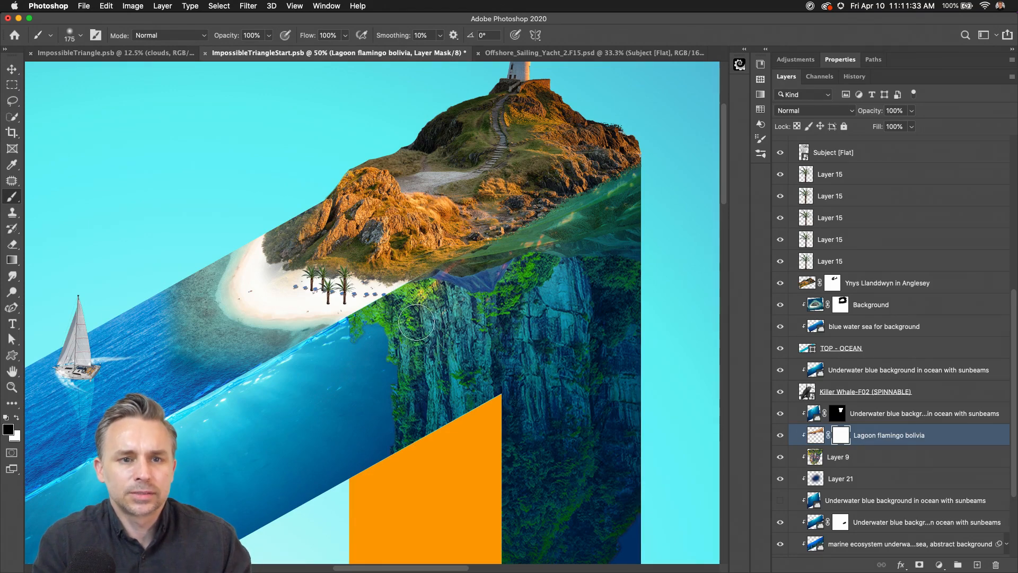
mouse_move(417, 321)
left_mouse_down()
mouse_move(431, 292)
mouse_move(520, 286)
left_mouse_up()
mouse_move(577, 240)
left_mouse_down()
mouse_move(578, 260)
mouse_move(551, 260)
mouse_move(610, 210)
mouse_move(619, 175)
mouse_move(543, 221)
mouse_move(526, 258)
mouse_move(493, 259)
left_mouse_up()
key("]")
key("]")
key("]")
key("]")
key("]")
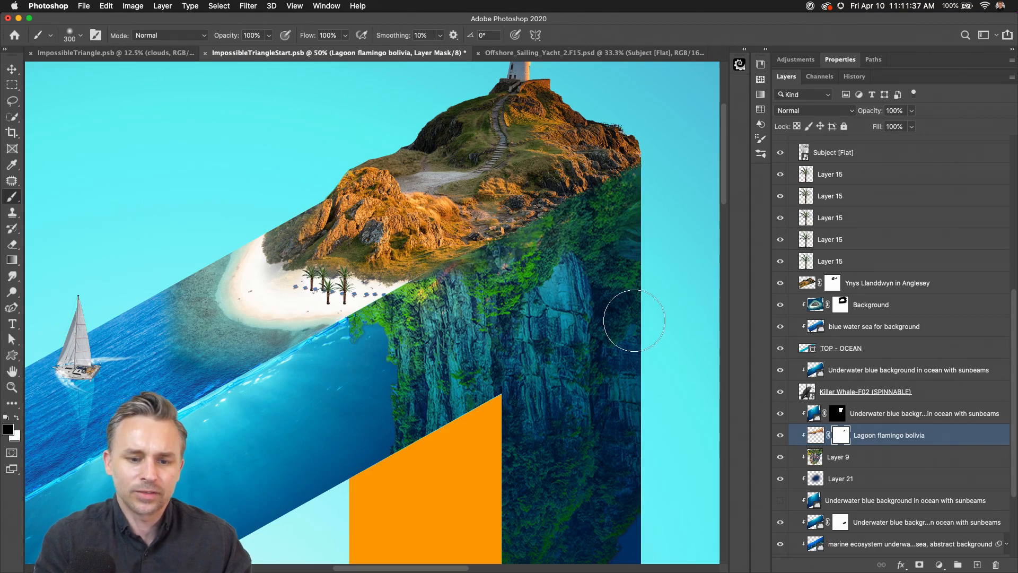
left_click(783, 438)
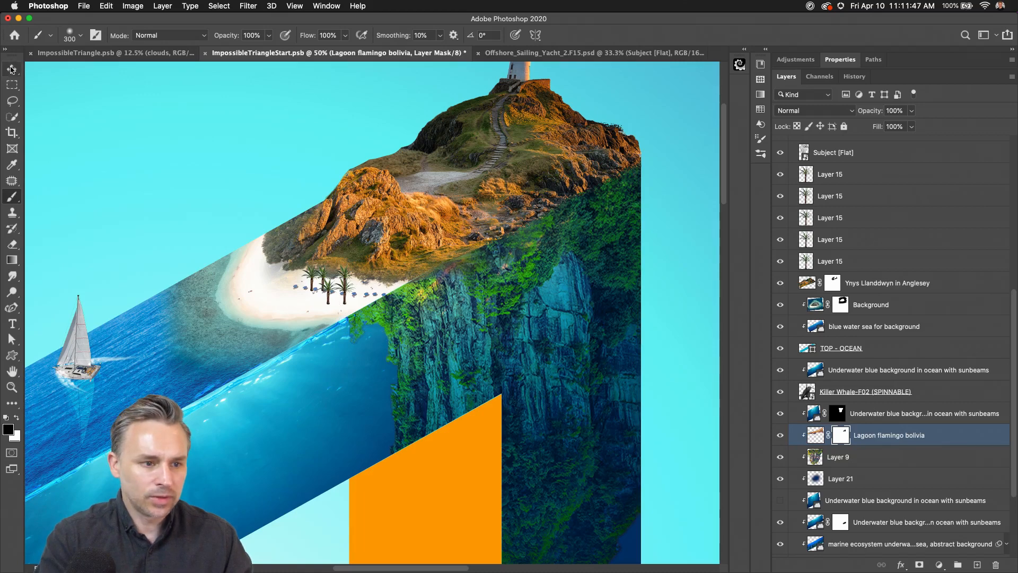
- Add a clipped layer above the hill layer and try sampled shallow-water teal along the join between beach and cliff
left_click(11, 69)
left_click(973, 566)
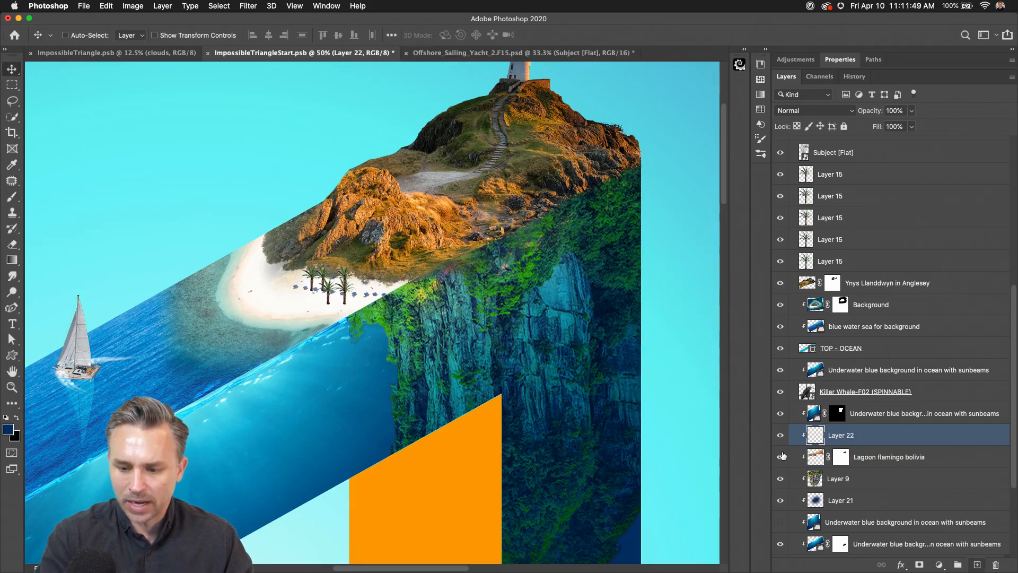
key("b")
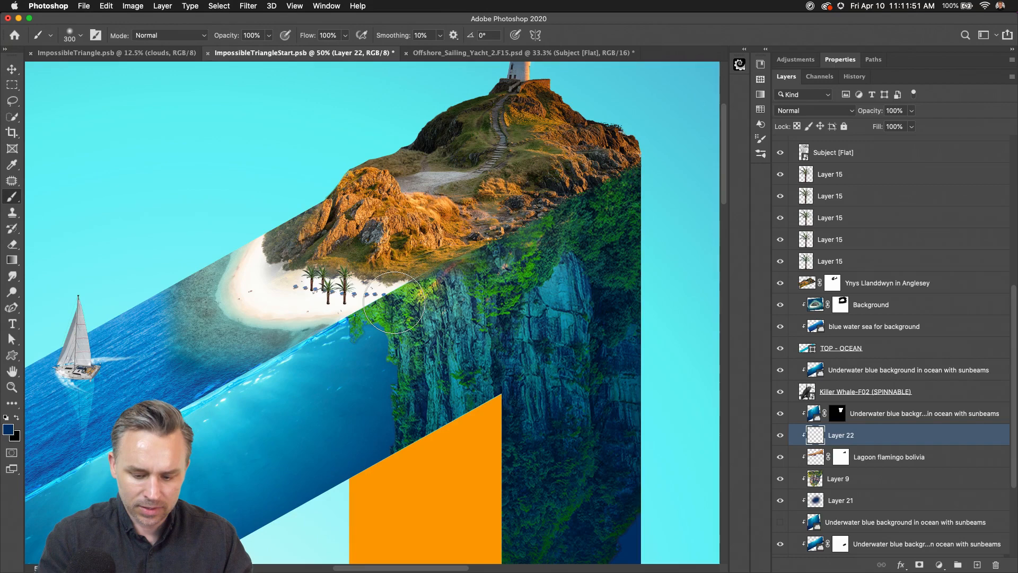
key("i")
left_click(317, 318)
left_click(261, 335)
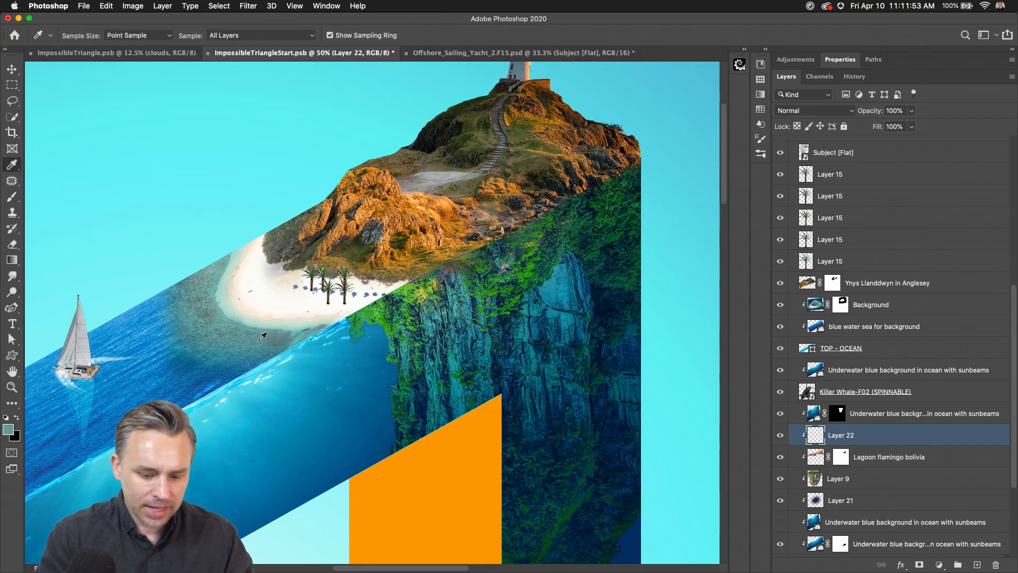
key("b")
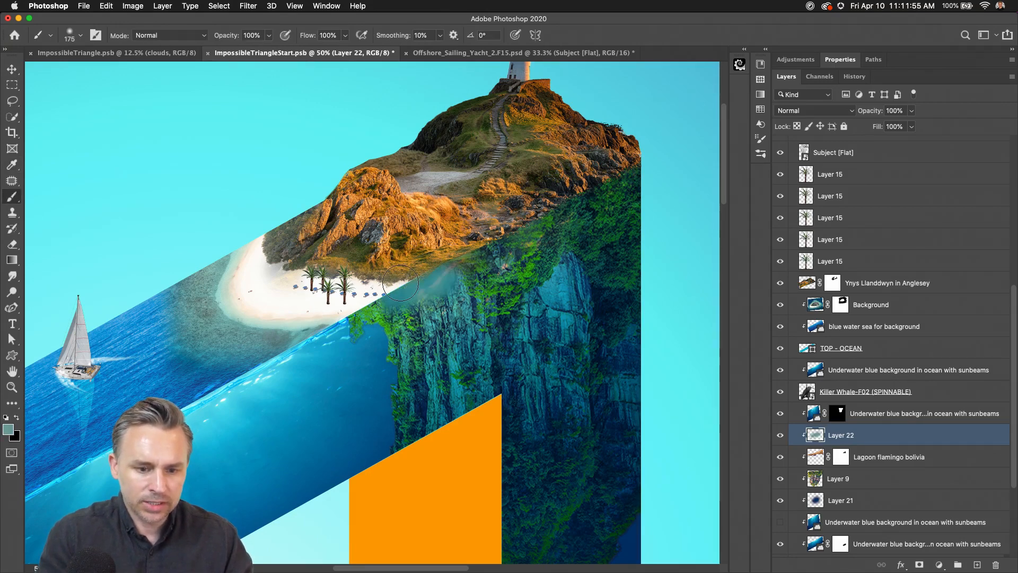
- Paint sampled sand white where the beach meets the cliff, and undo the excess stroke
left_click(377, 289, "alt")
mouse_move(375, 296)
left_mouse_down()
mouse_move(406, 277)
mouse_move(345, 302)
mouse_move(447, 276)
mouse_move(398, 272)
left_mouse_up()
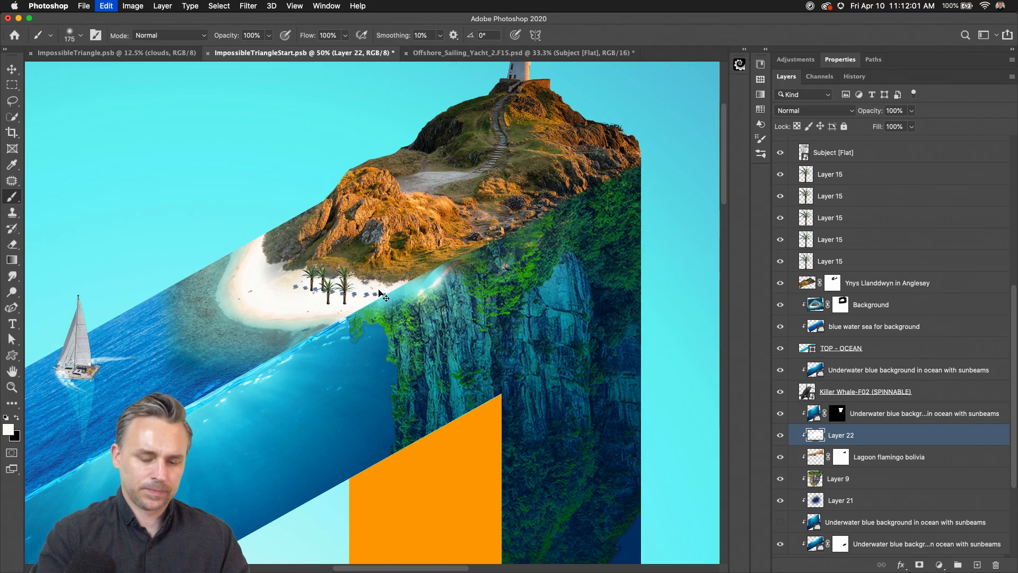
key("super+z")
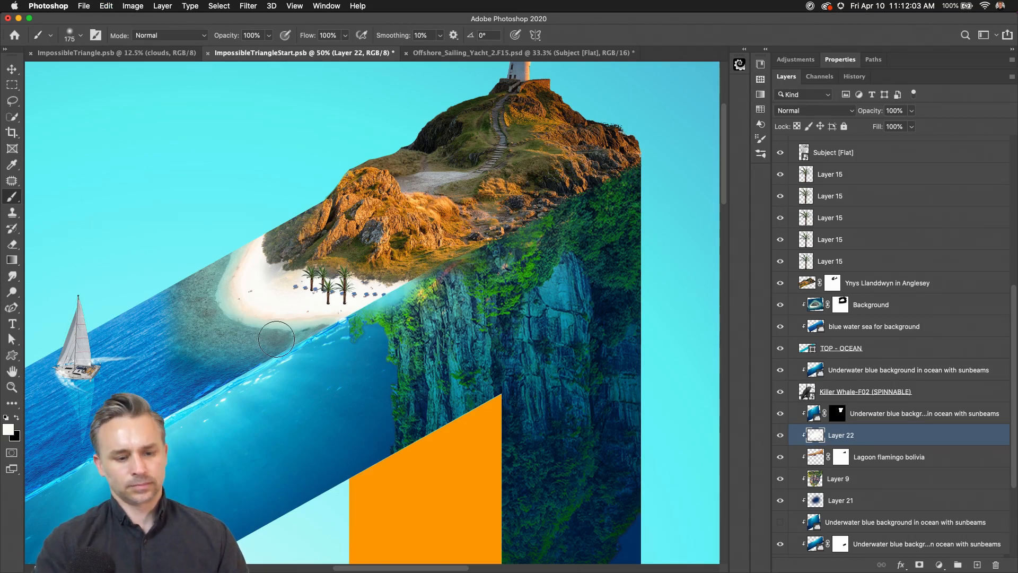
- Try painting a sampled pale shallow-water green at the beach's lower edge with an 80 px brush, and undo it
left_click(317, 327, "alt")
key("bracketleft")
key("bracketleft")
key("bracketleft")
key("bracketleft")
key("bracketleft")
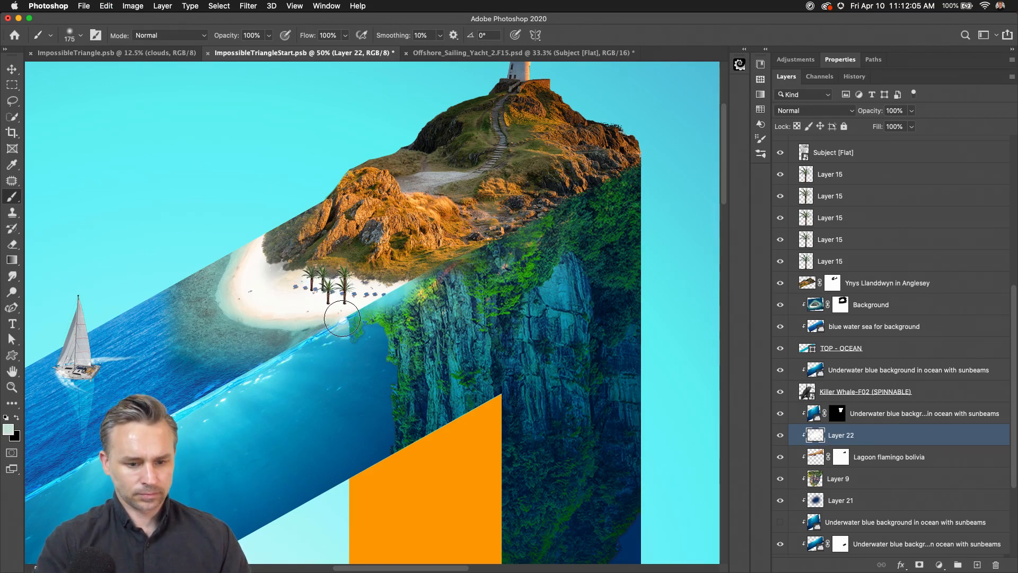
left_click_drag(352, 321, 333, 322)
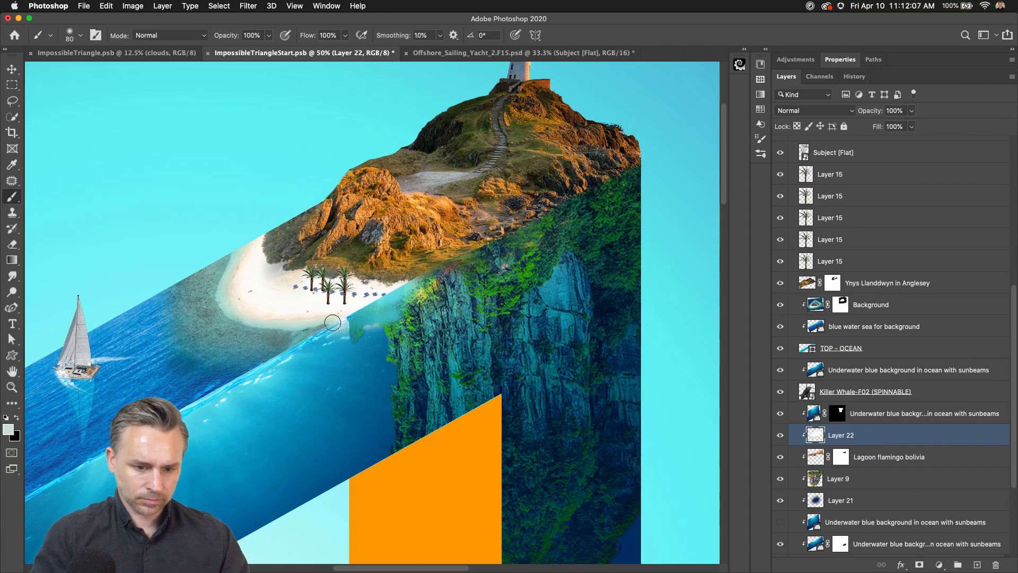
key("super+z")
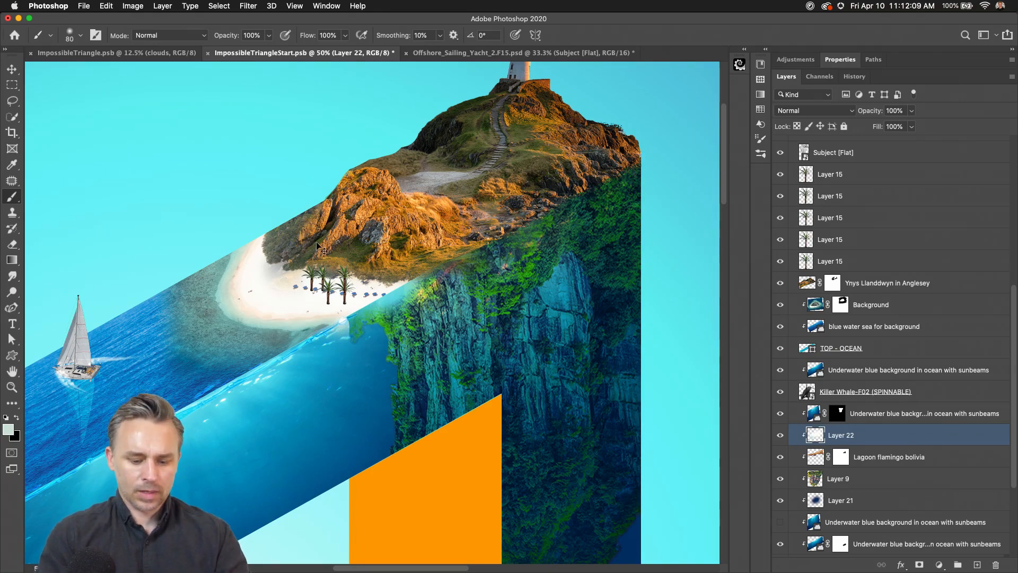
key("super+minus")
key("super+minus")
mouse_move(318, 245)
left_mouse_down()
mouse_move(517, 122)
mouse_move(469, 200)
left_mouse_up()
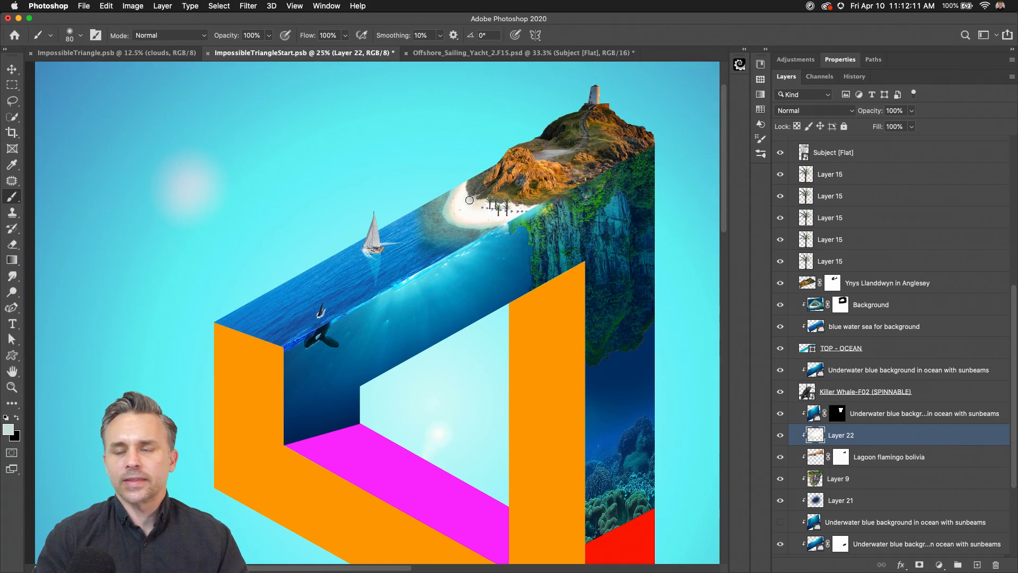
left_click(762, 52)
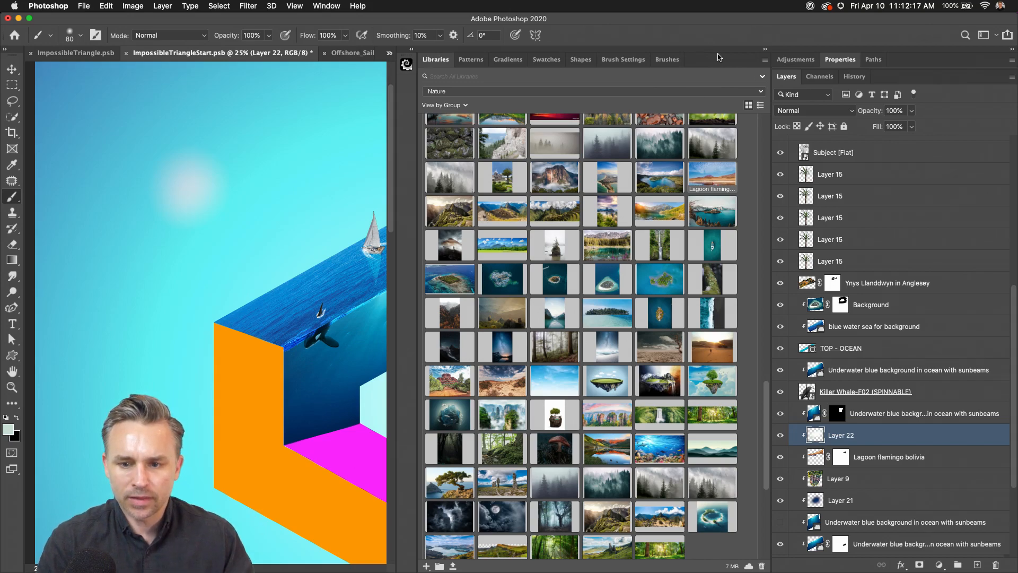
left_click(763, 48)
left_click_drag(218, 231, 162, 322)
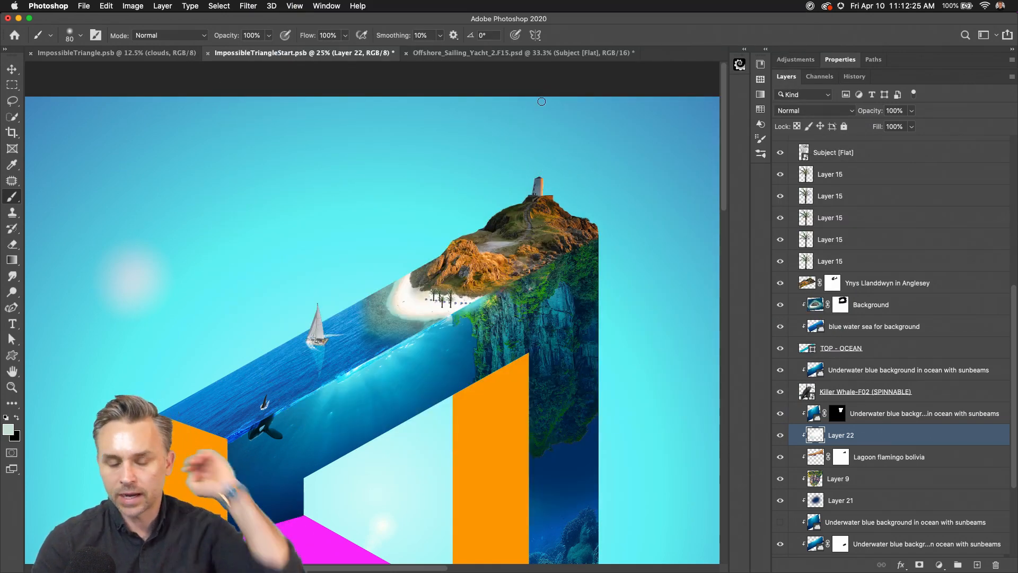
- Add a new layer above the hidden edge layer and choose the Cloud 9 brush
key("super+equal")
left_click_drag(551, 207, 498, 282)
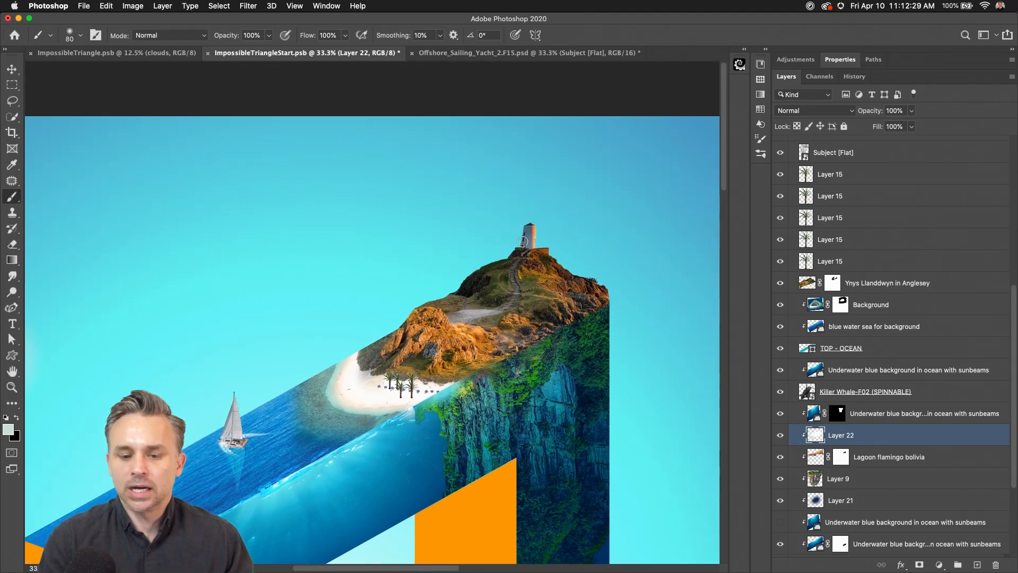
left_click(855, 197)
scroll(816, 199, "up", 6)
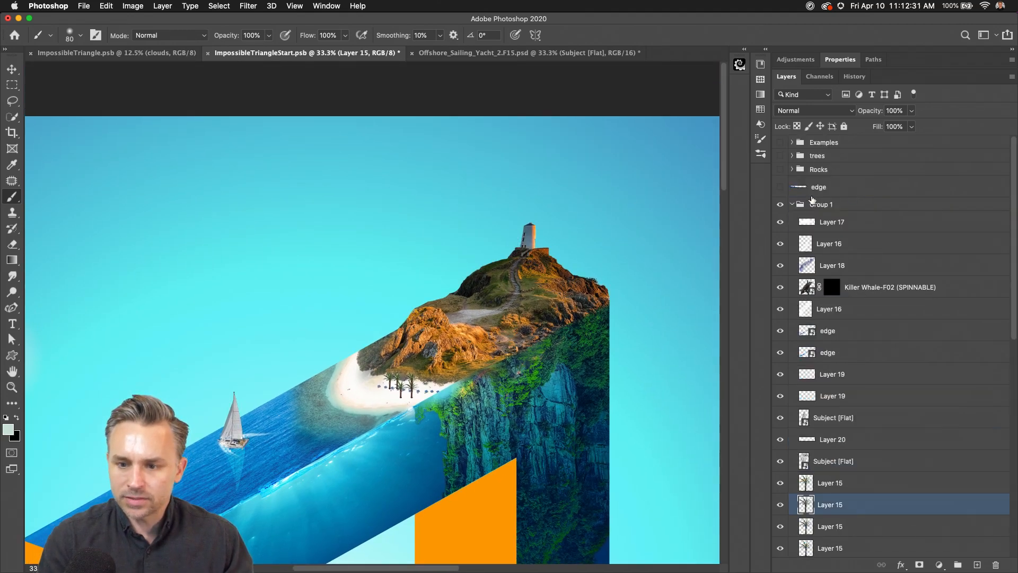
left_click(854, 192)
left_click(978, 564)
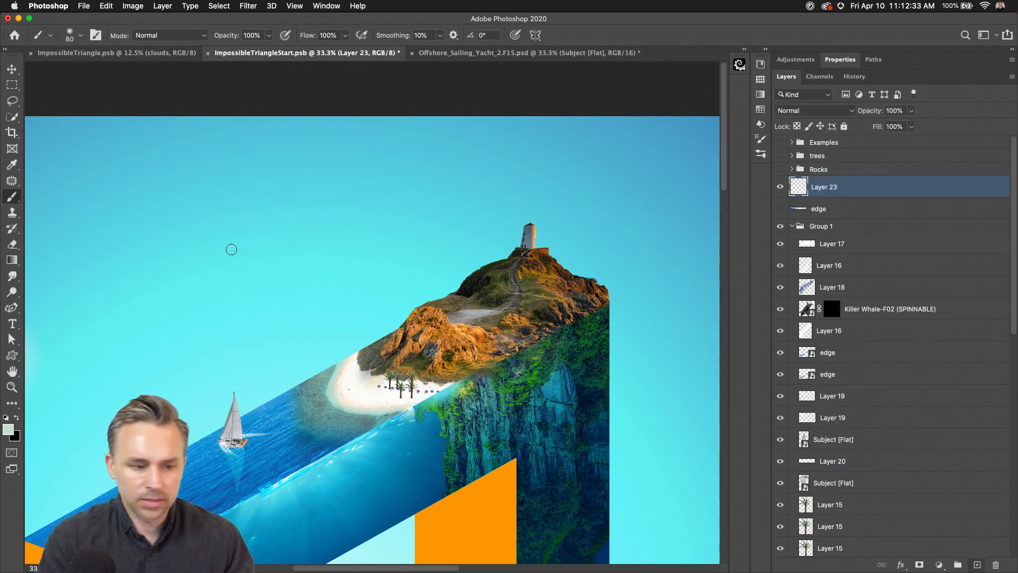
right_click(256, 198)
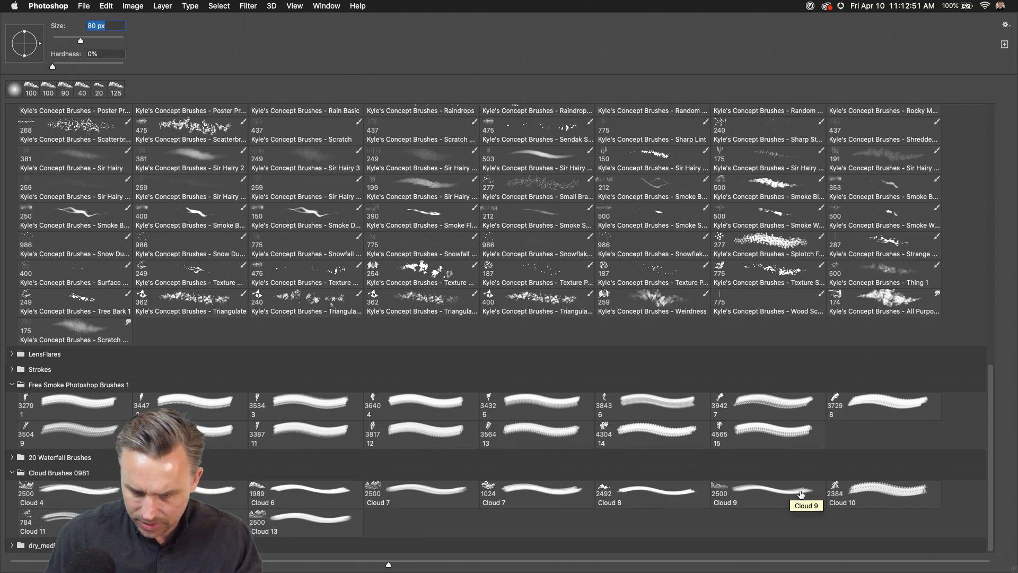
double_click(742, 493)
- Reduce the cloud brush to 1000 px and test one stamp in the sky beside the island, undoing it
key("bracketleft")
key("bracketleft")
key("bracketleft")
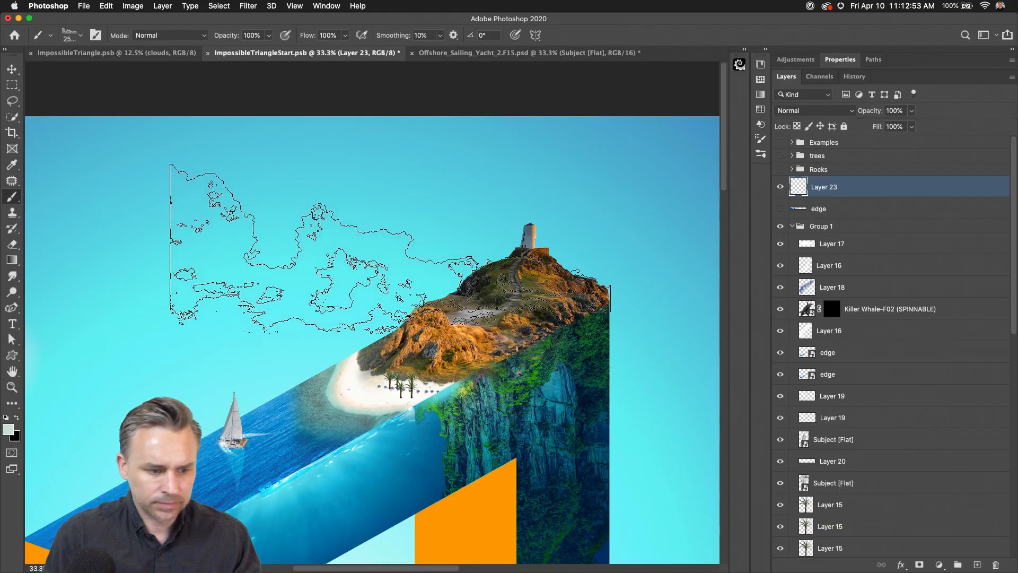
scroll(356, 268, "left", 1)
key("bracketleft")
key("bracketleft")
key("bracketleft")
key("bracketleft")
key("bracketleft")
key("bracketleft")
key("bracketleft")
key("bracketleft")
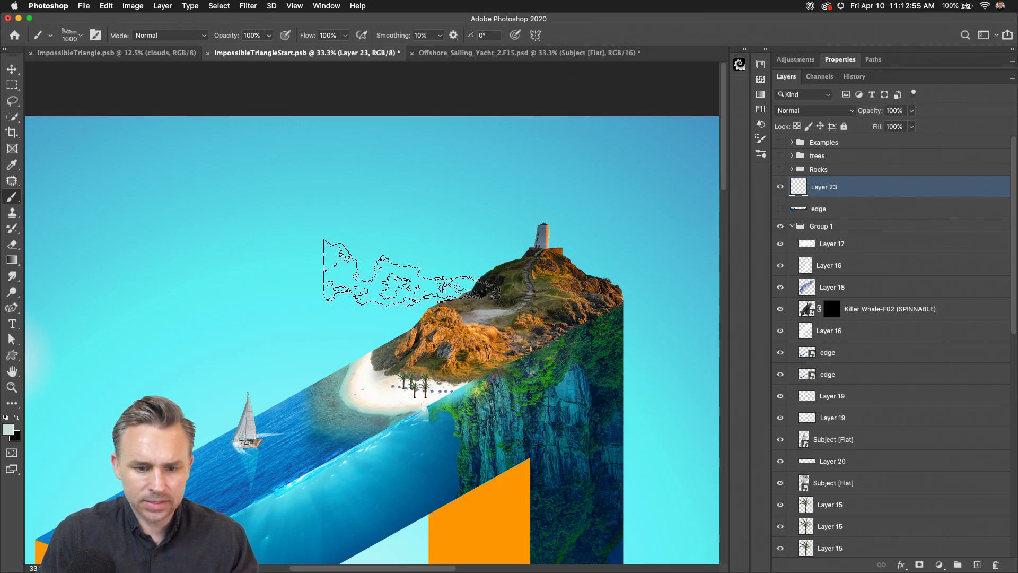
key("bracketleft")
key("bracketleft")
key("bracketleft")
key("bracketleft")
left_click(387, 276)
key("super+z")
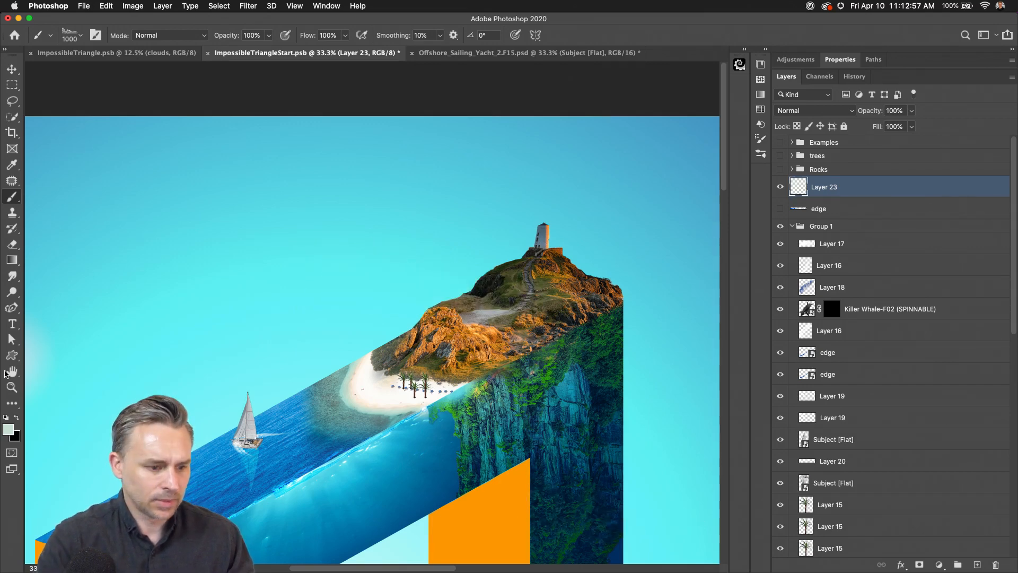
- Set the foreground colour to white (ffffff) and stamp a cloud in the sky beside the island's slope
left_click(8, 434)
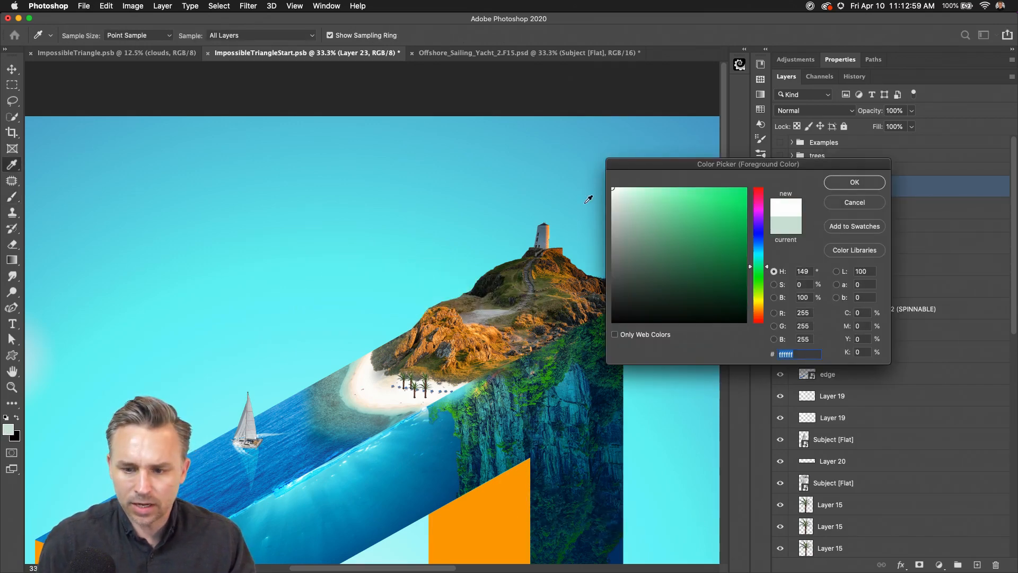
key("Return")
left_click(387, 276)
- Add another layer and stamp a large Cloud 6 cloud at 1989 px over the sky and beach near the sailboat
left_click_drag(332, 216, 312, 237)
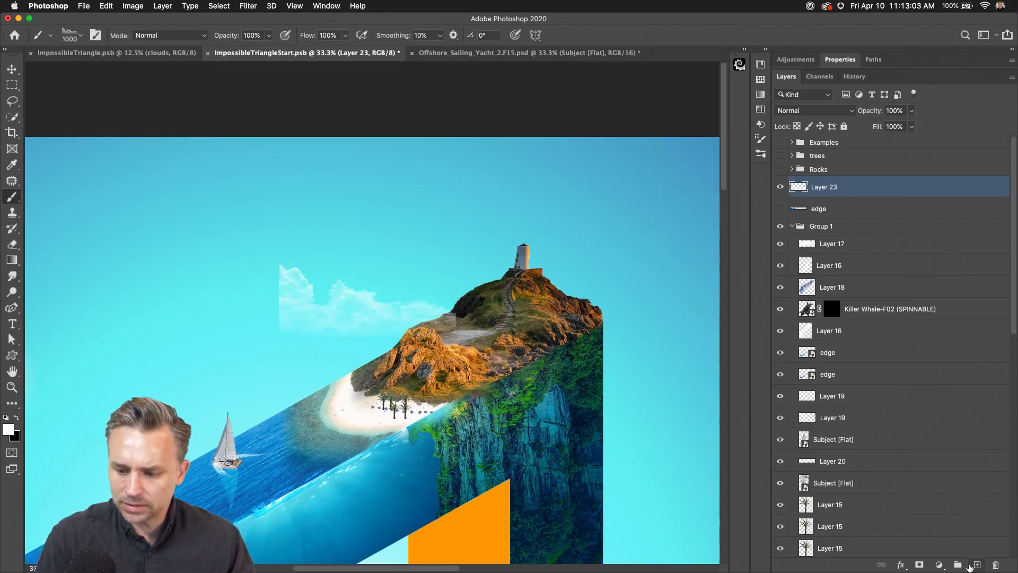
left_click(977, 564)
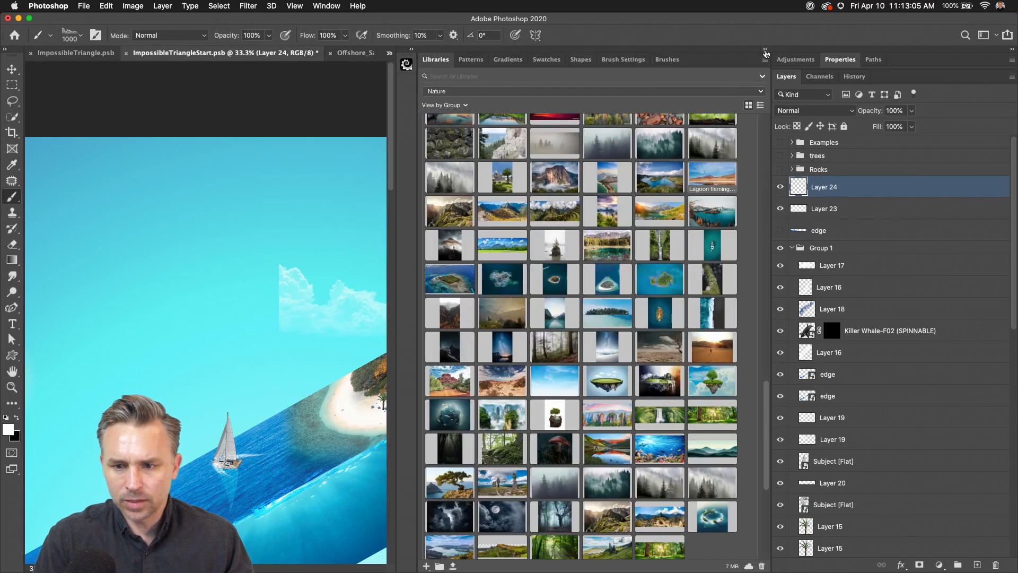
left_click(765, 49)
left_click(660, 63)
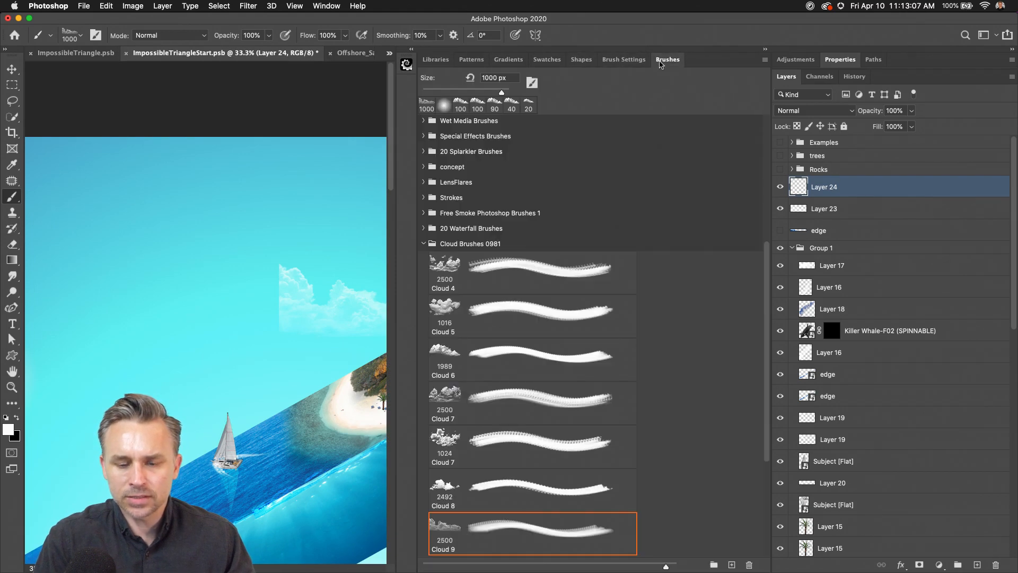
scroll(444, 408, "down", 5)
scroll(444, 457, "up", 1)
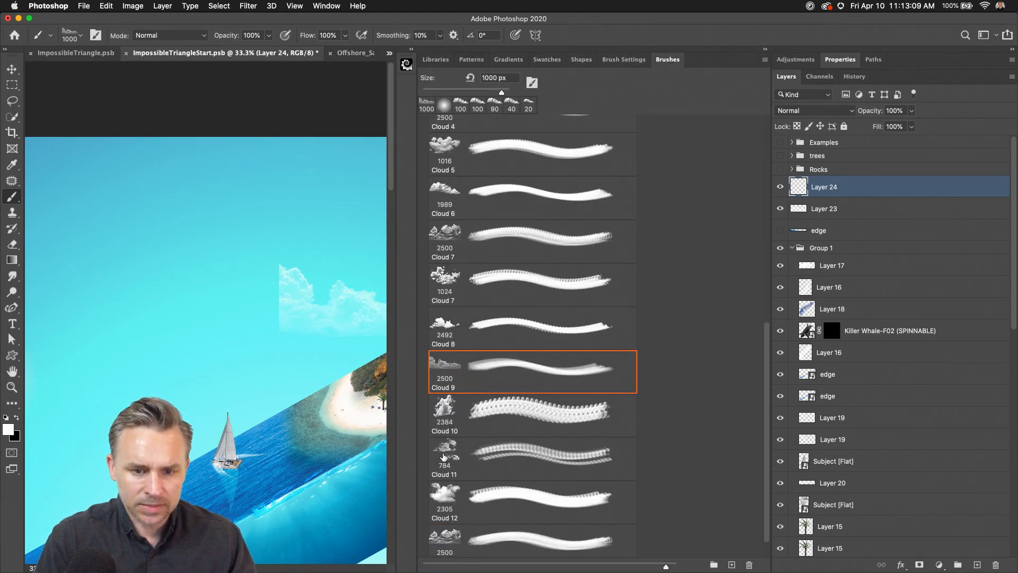
left_click(438, 195)
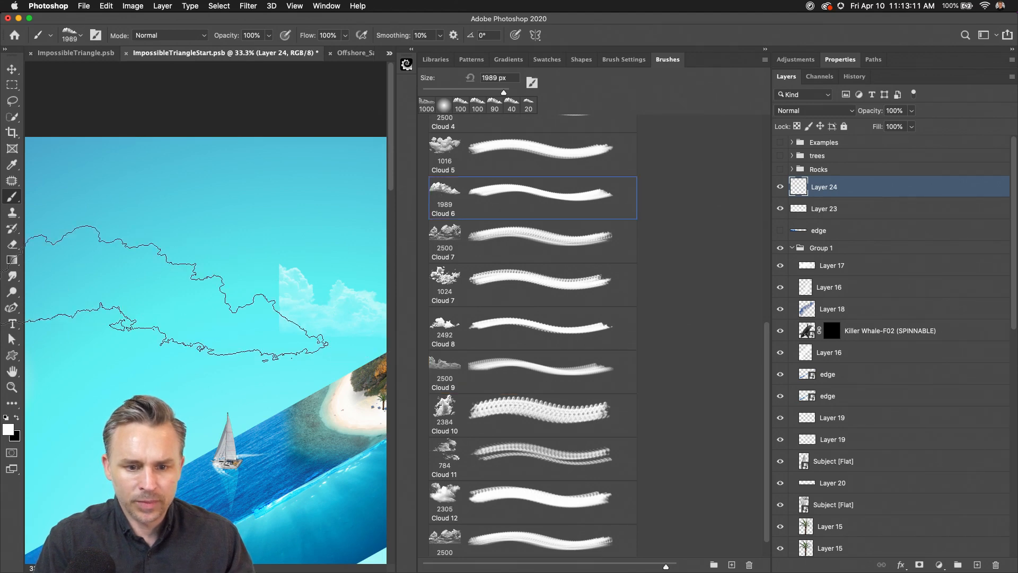
left_click(222, 385)
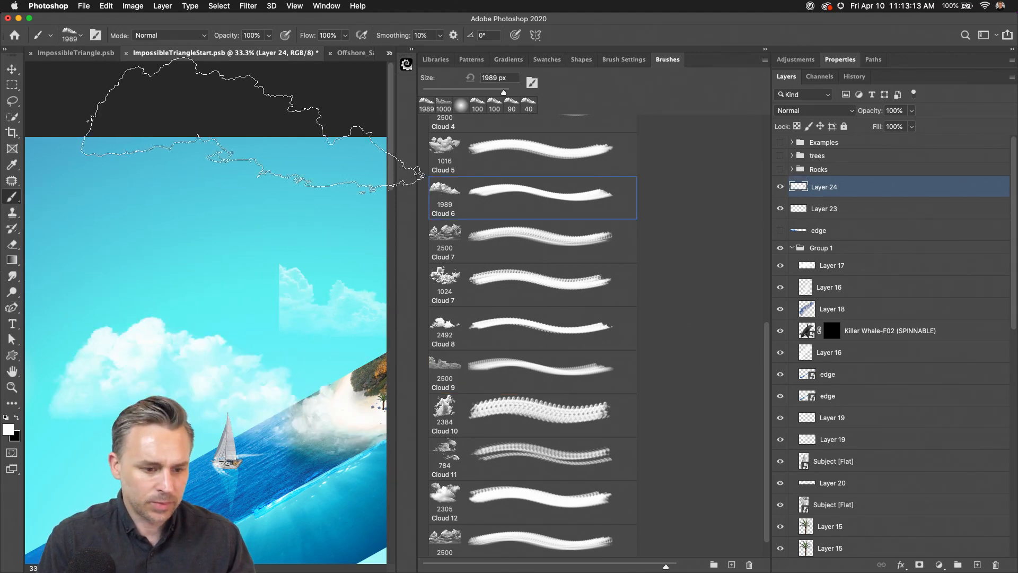
- On a new layer, stamp a 1016 px Cloud 5 cloud at the lighthouse and a 600 px one right of the island
key("super+minus")
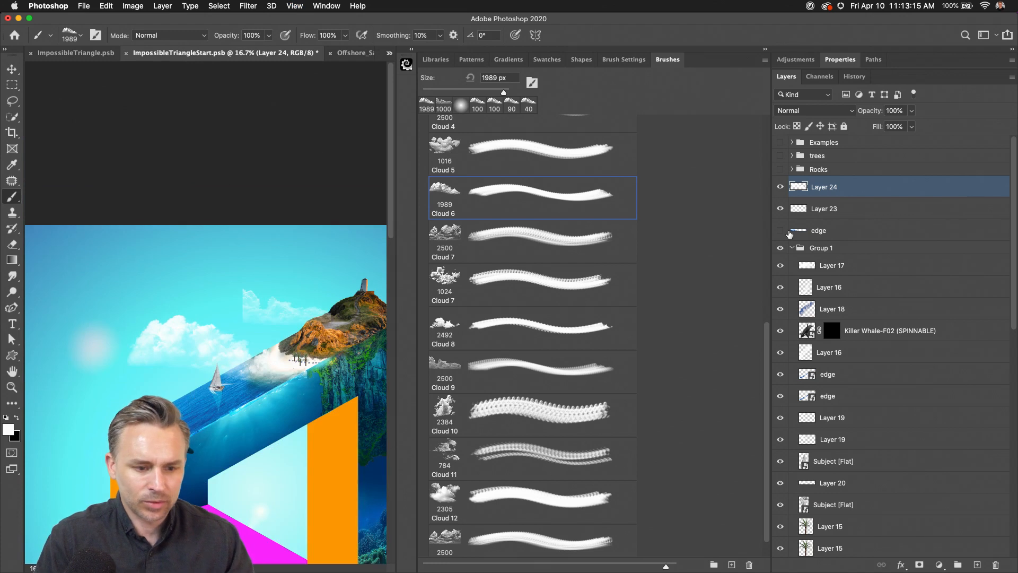
left_click(977, 564)
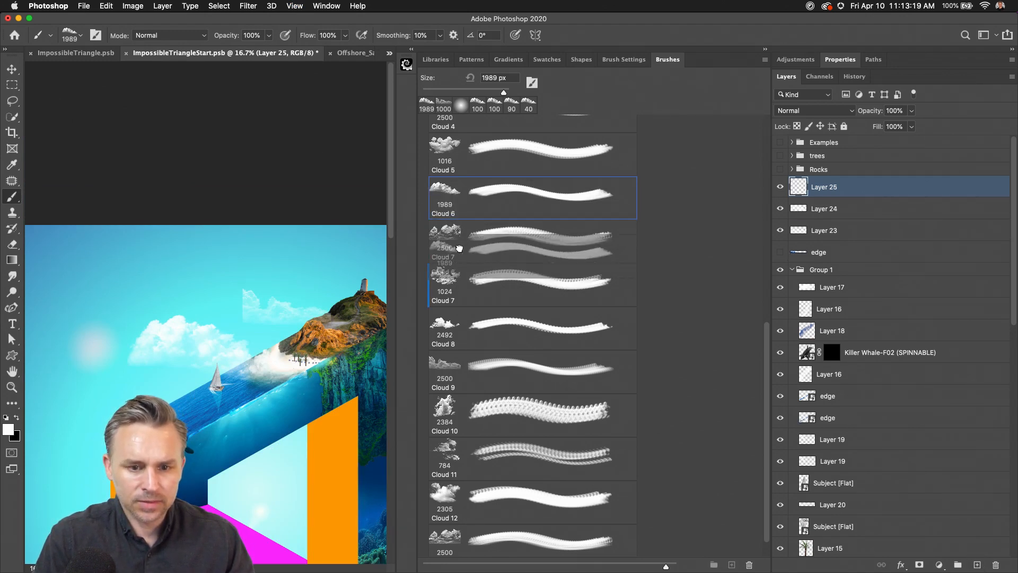
left_click(445, 152)
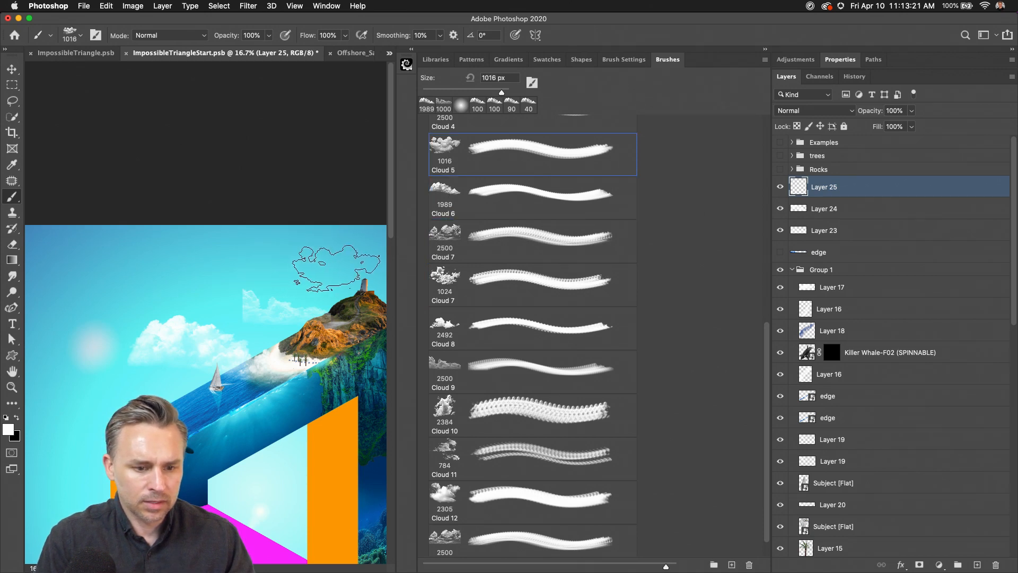
mouse_move(285, 211)
left_mouse_down()
mouse_move(215, 231)
mouse_move(165, 220)
left_mouse_up()
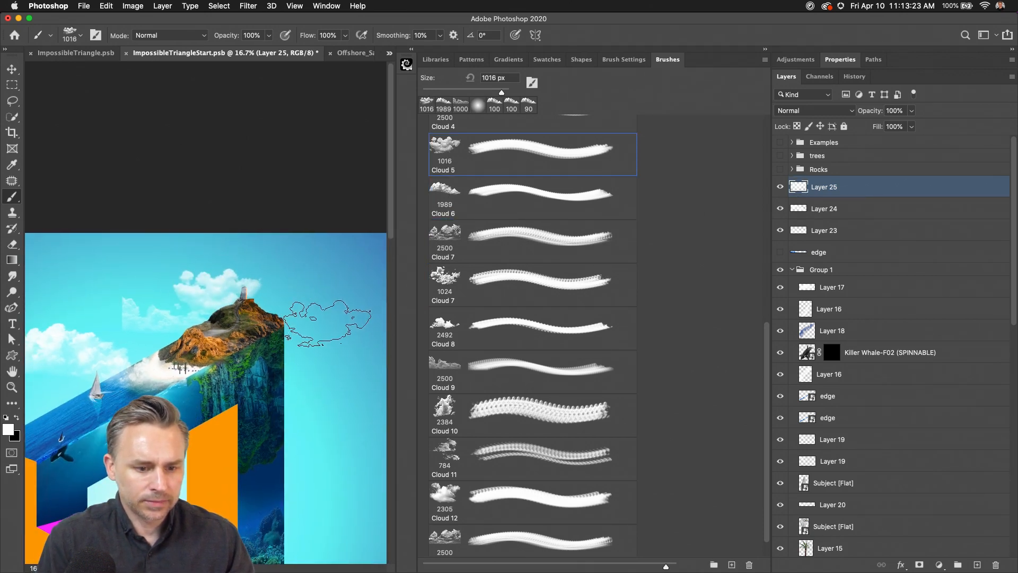
key("bracketleft")
key("bracketleft")
left_click(323, 318)
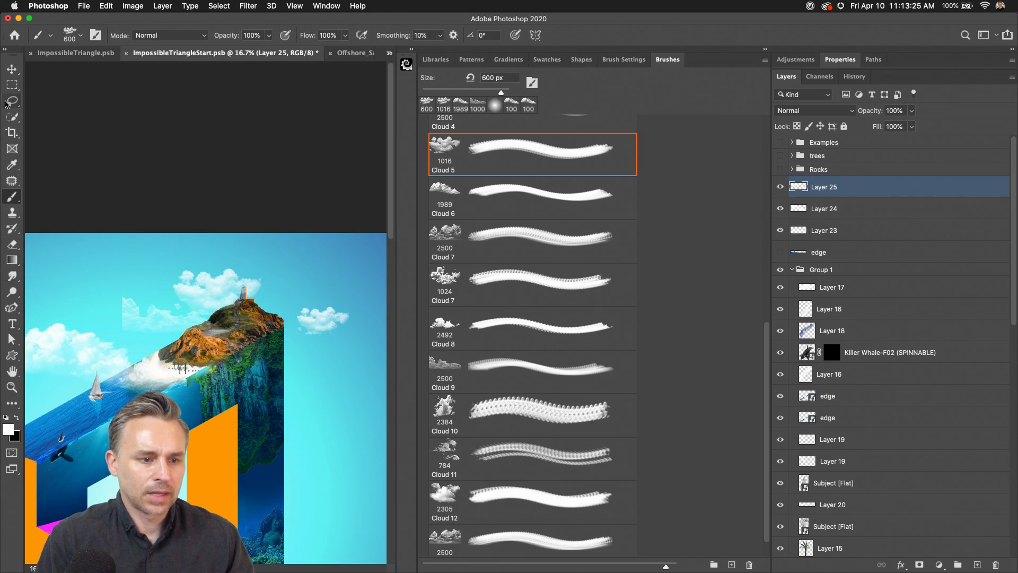
- Move the thin Cloud 9 cloud from the island's left slope to the sky right of the lighthouse
key("v")
left_click(766, 49)
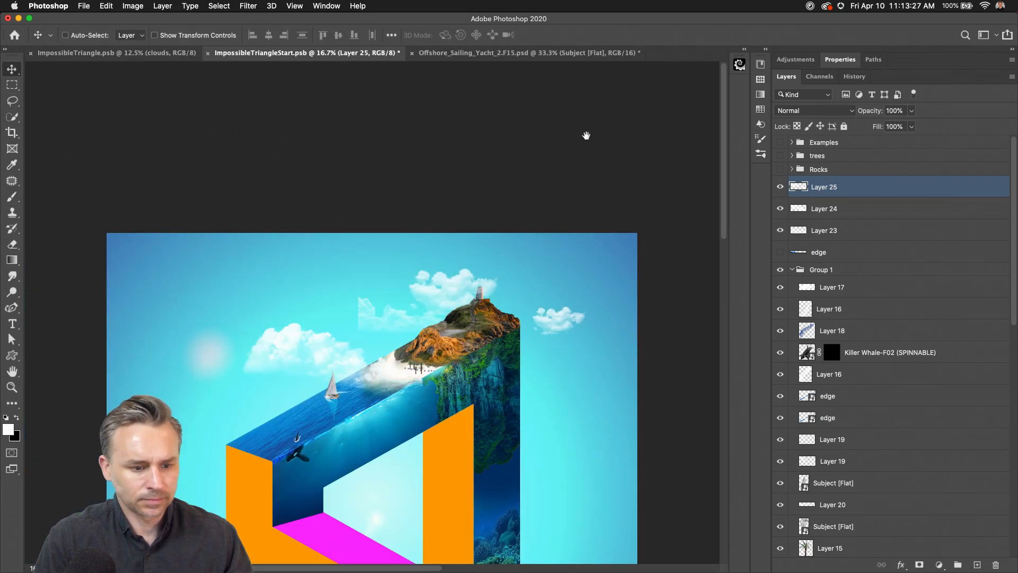
left_click_drag(586, 136, 622, 115)
left_click_drag(300, 309, 331, 293)
left_click(393, 333, "super")
left_click_drag(394, 333, 573, 279)
- Flip the thin Cloud 9 cloud horizontally and reposition it in the sky right of the island
key("super+t")
right_click(571, 270)
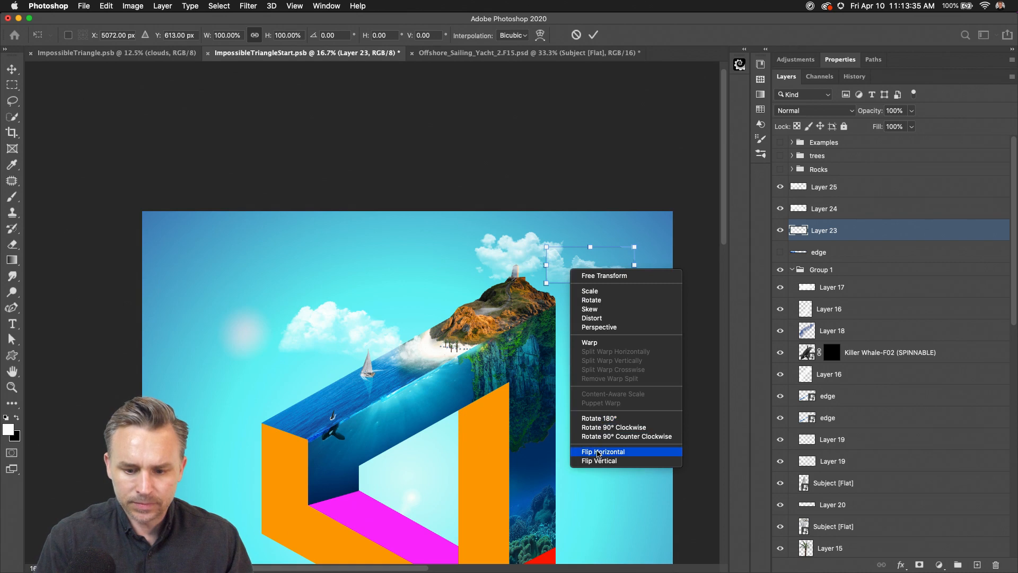
left_click(599, 451)
mouse_move(522, 248)
left_mouse_down()
mouse_move(534, 225)
mouse_move(519, 256)
left_mouse_up()
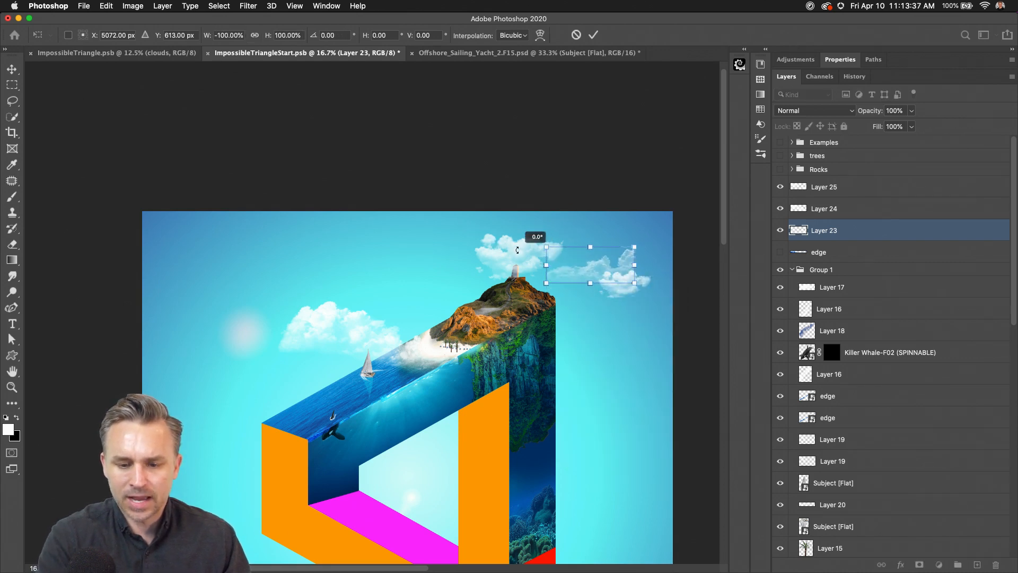
left_click_drag(575, 272, 554, 323)
key("Return")
- Move the large Cloud 6 cloud down and left so it clears the beach and sits behind the ocean edge
left_click(295, 332, "super")
left_click_drag(295, 332, 236, 368)
key("super+minus")
key("super+minus")
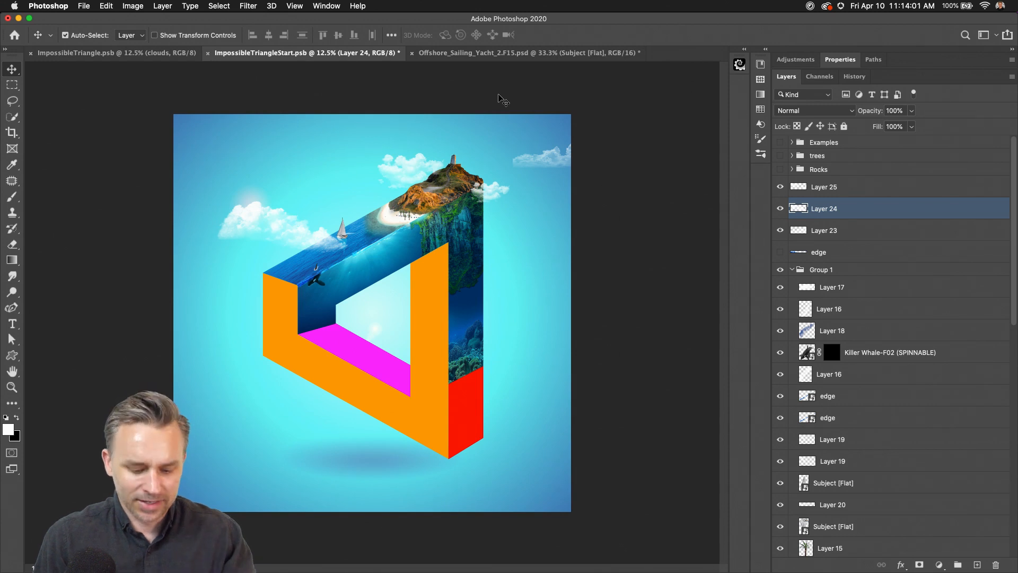
- Save the document and place the San Francisco Skyline at Sunrise image from the City library over the triangle
key("super+s")
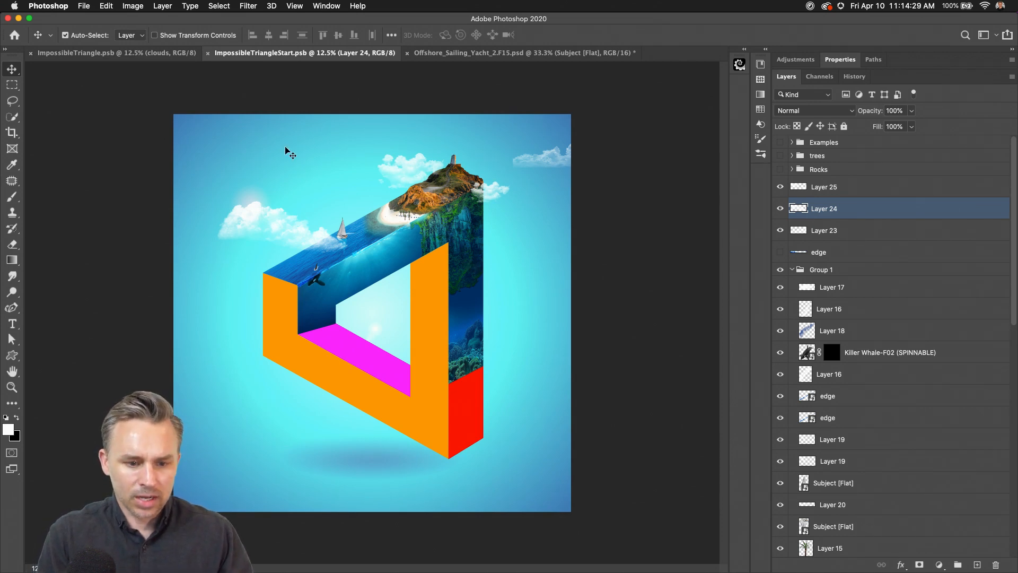
key("super+plus")
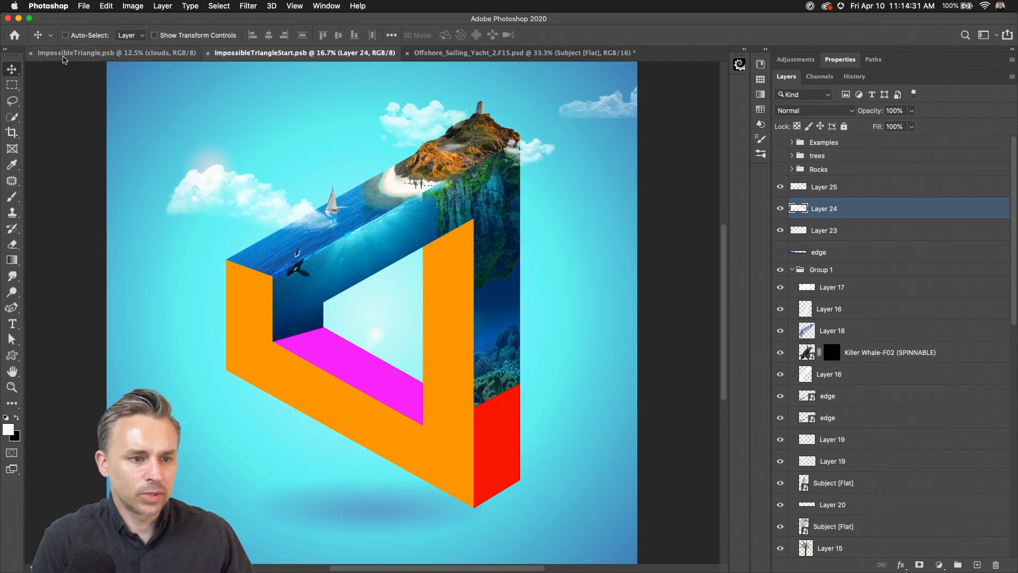
key("super+plus")
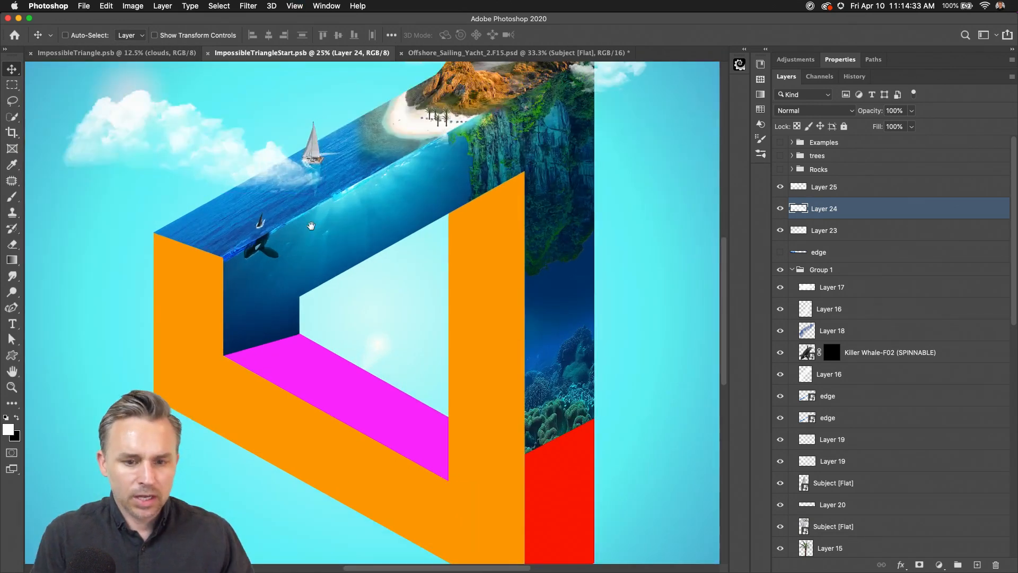
left_click_drag(398, 373, 371, 295)
left_click(765, 49)
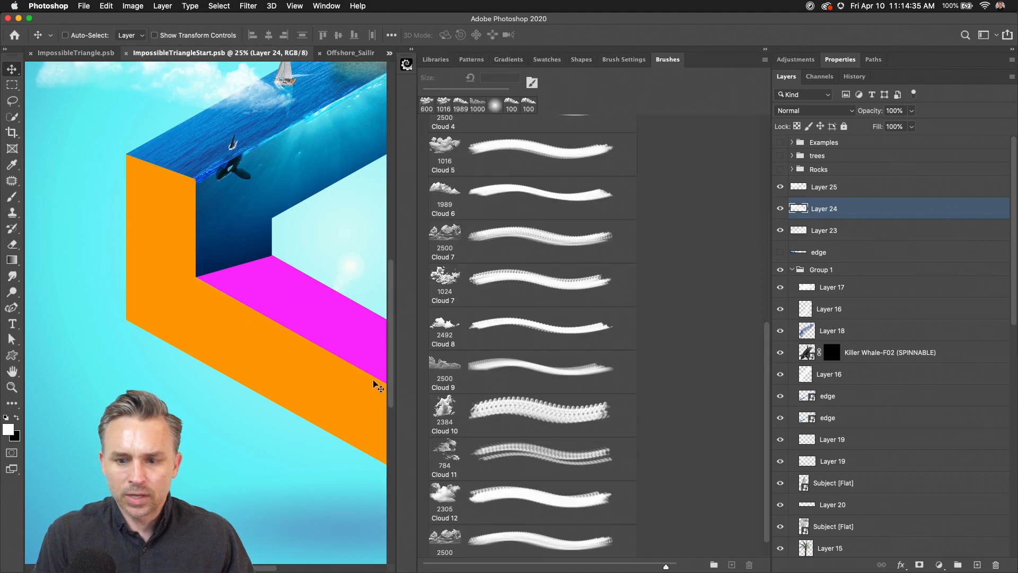
left_click(435, 60)
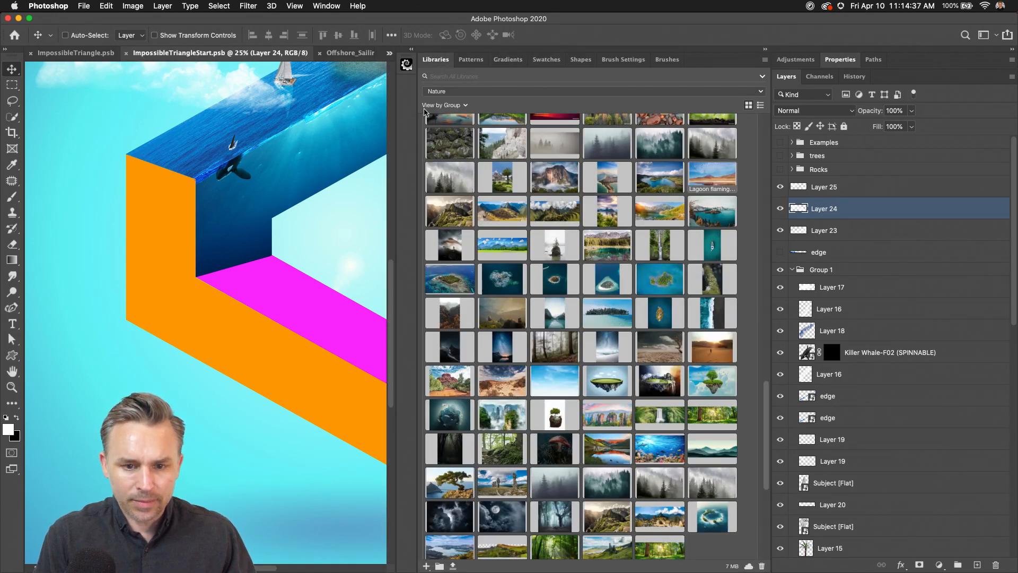
left_click(438, 95)
left_click(438, 140)
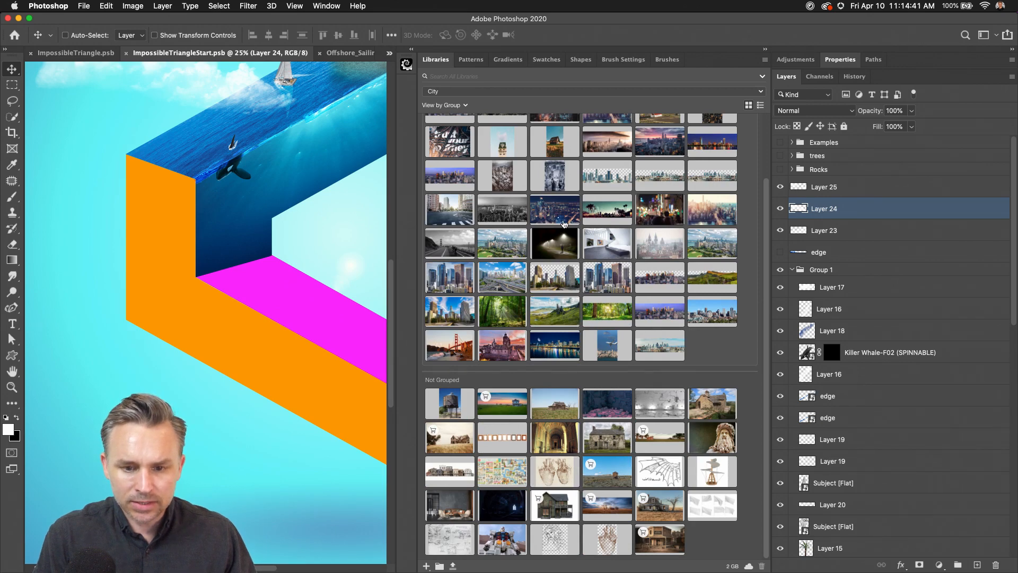
scroll(535, 149, "up", 3)
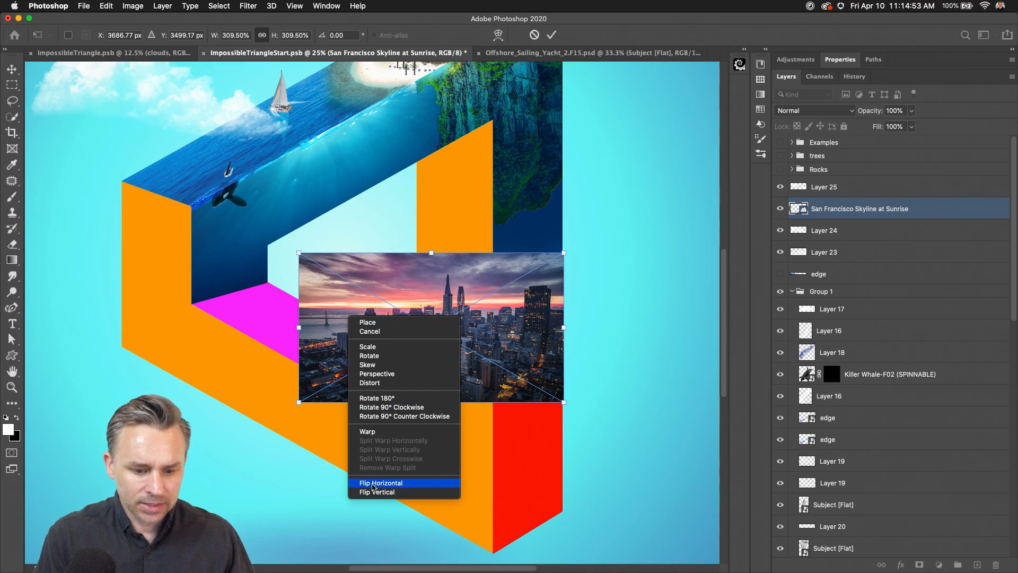
- Flip the placed San Francisco skyline image horizontally, rotate it 90° and commit the placement
left_click(381, 481)
left_click_drag(303, 232, 338, 446)
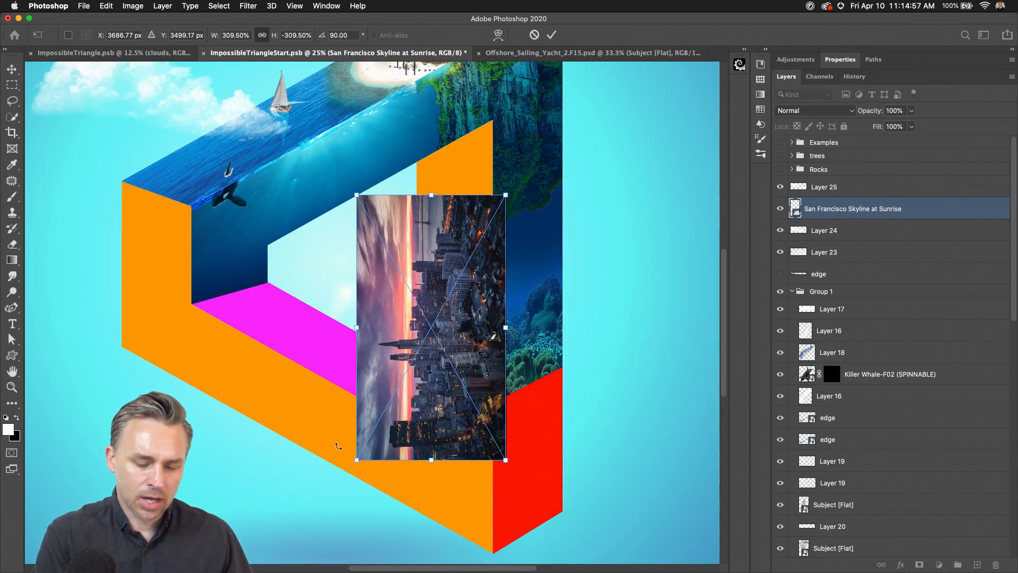
key("Return")
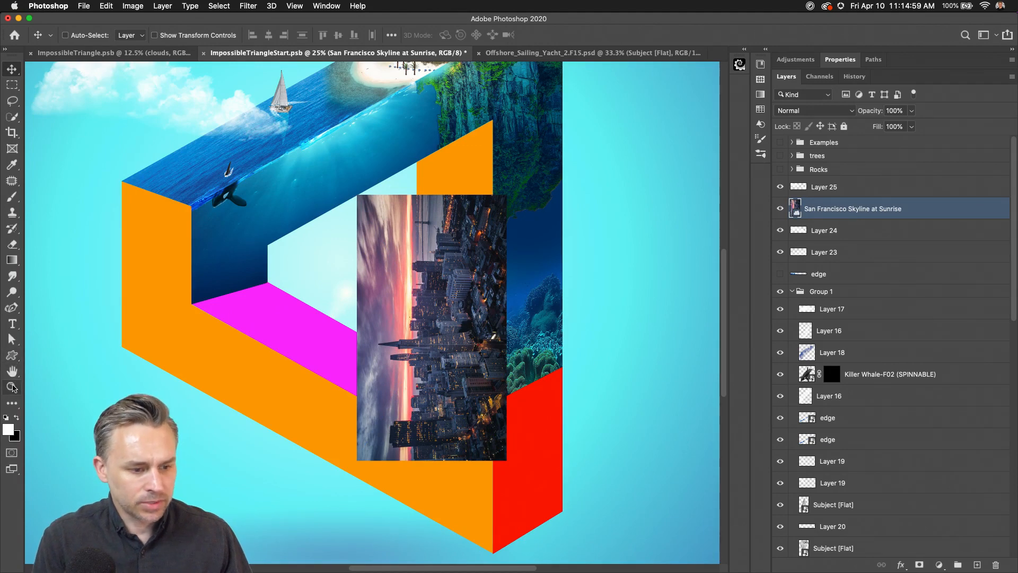
- Rotate the canvas view to 90° so the skyline image stands upright
key("r")
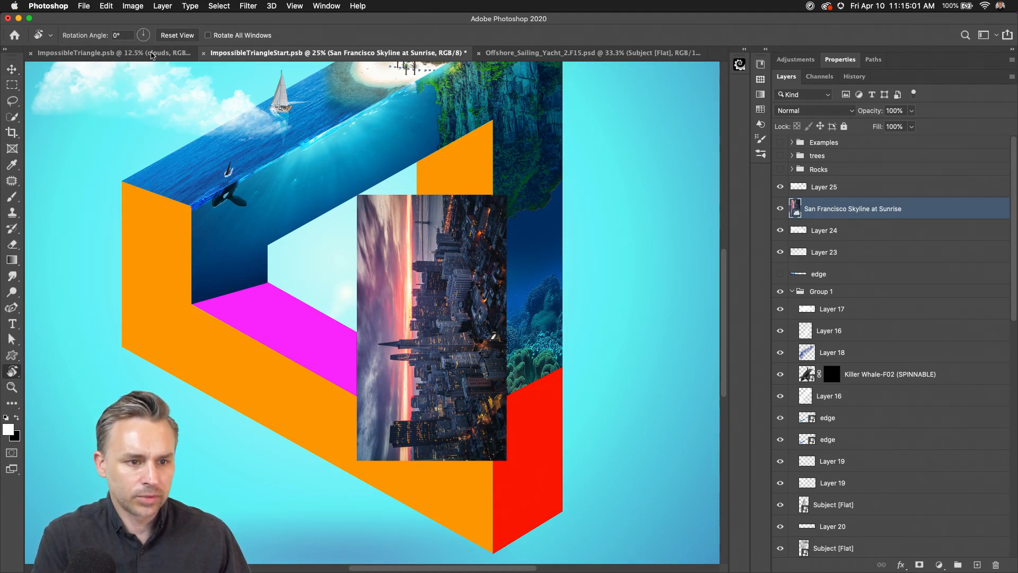
left_click_drag(148, 35, 152, 35)
key("super+plus")
key("super+plus")
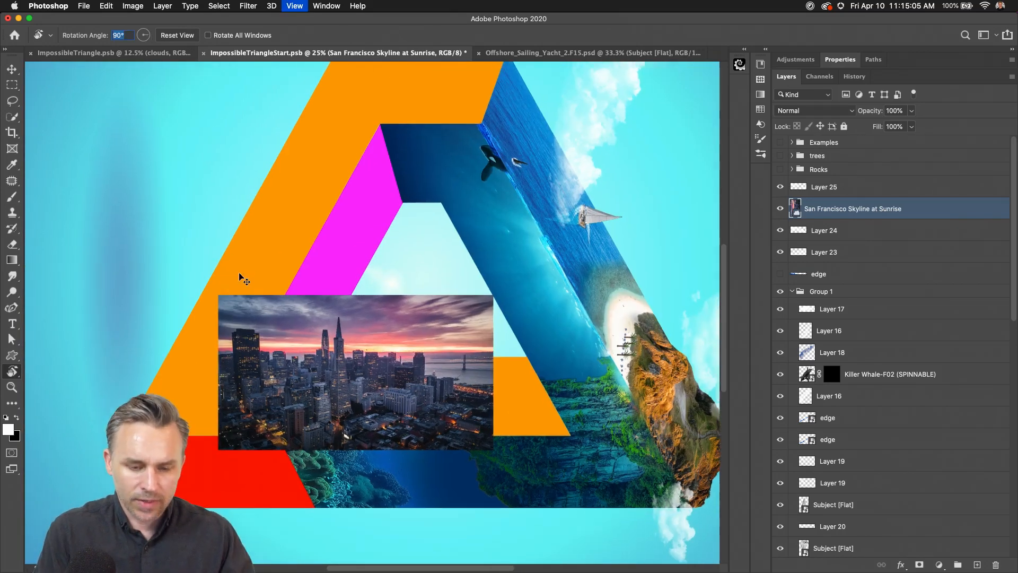
type("235")
key("Return")
left_click(587, 196)
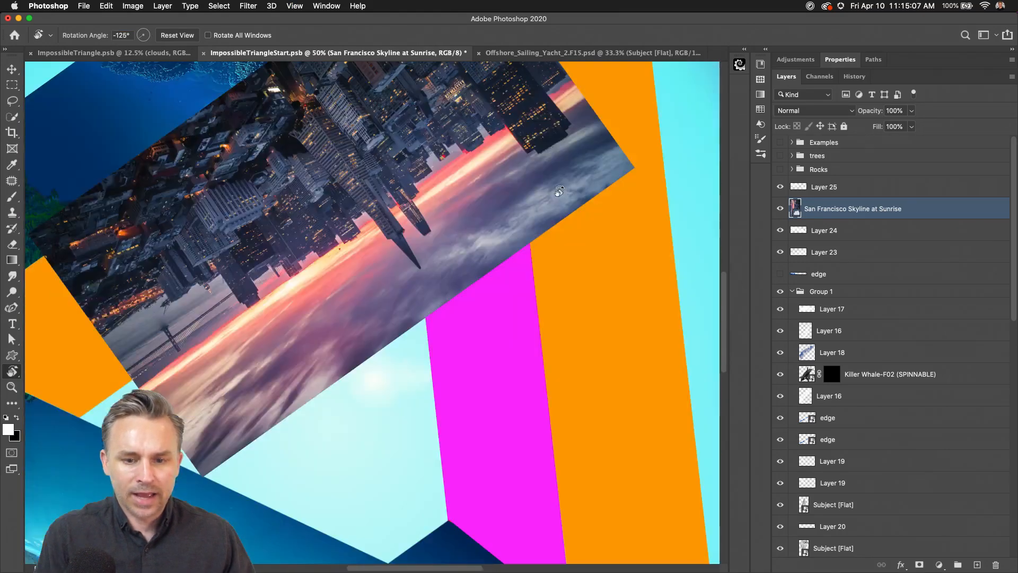
left_click(121, 35)
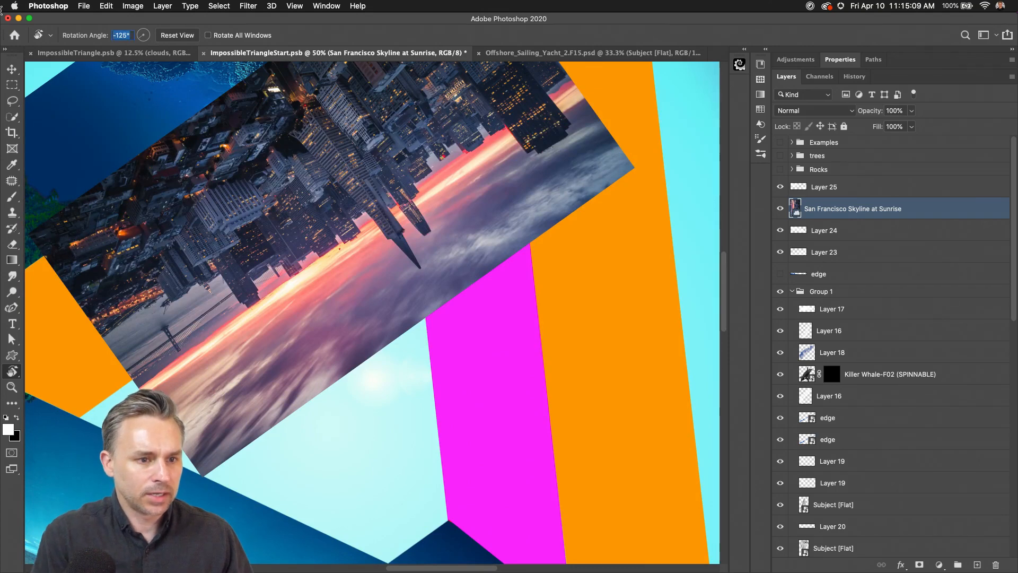
type("90")
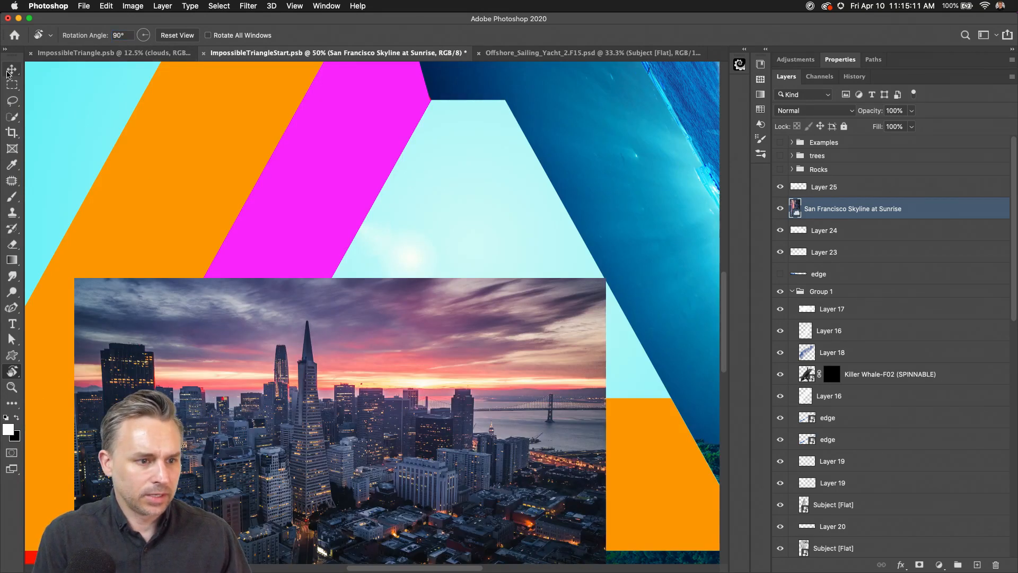
- Move the skyline image over the triangle's orange face, with its lower edge near the border with the red and reef side
left_click(12, 69)
scroll(371, 265, "down", 5)
scroll(371, 266, "left", 4)
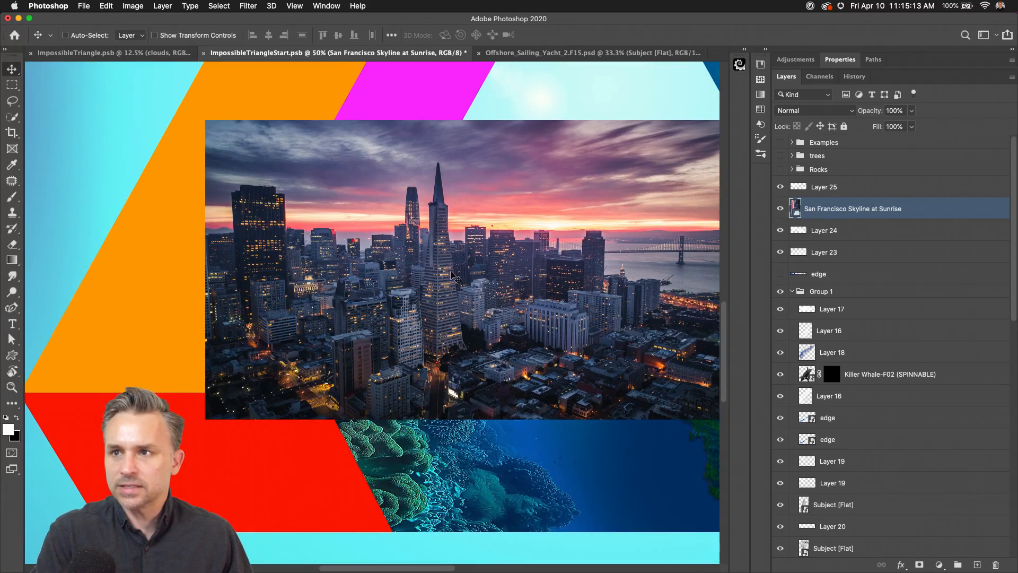
left_click_drag(451, 274, 201, 272)
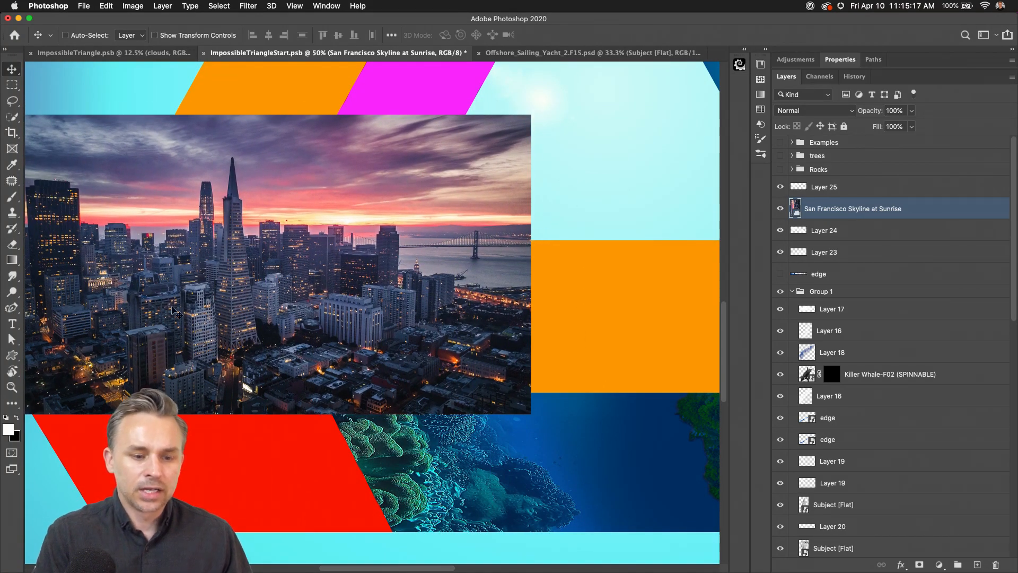
mouse_move(240, 354)
left_mouse_down()
mouse_move(233, 337)
mouse_move(231, 347)
left_mouse_up()
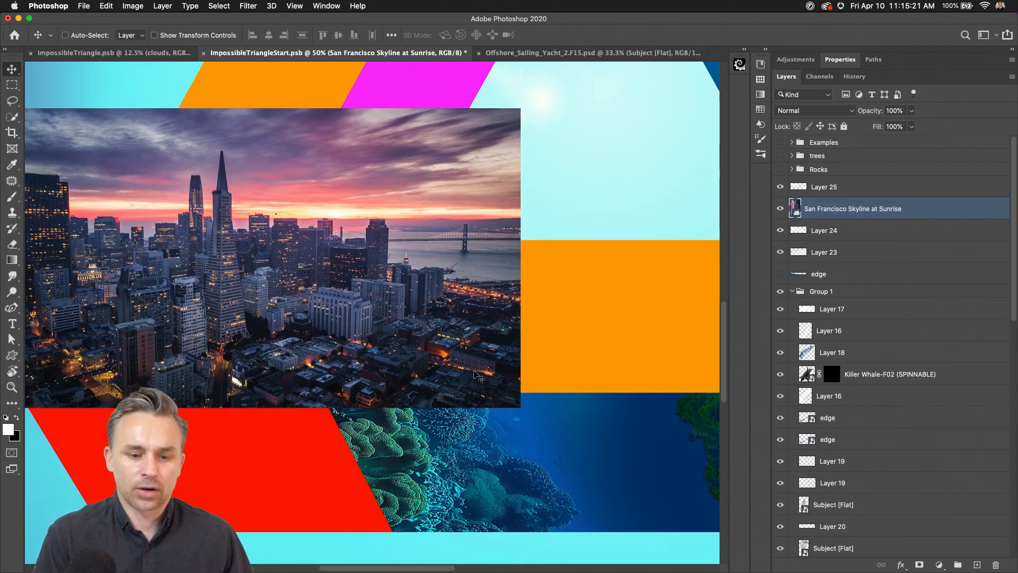
left_click_drag(293, 249, 384, 236)
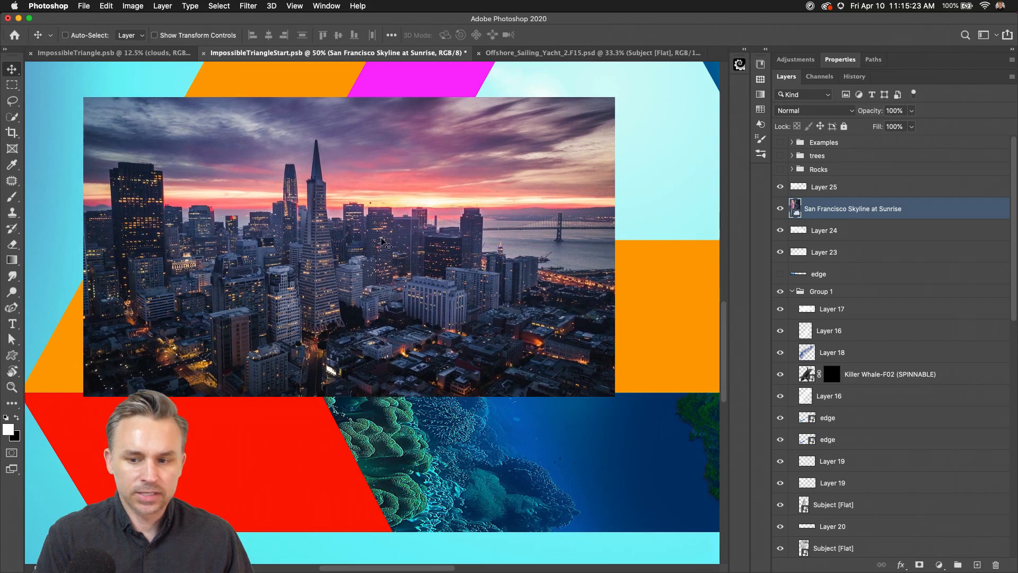
- Quick-select the sky and bay behind the buildings and hide them with an inverted layer mask on the skyline layer
left_click(12, 117)
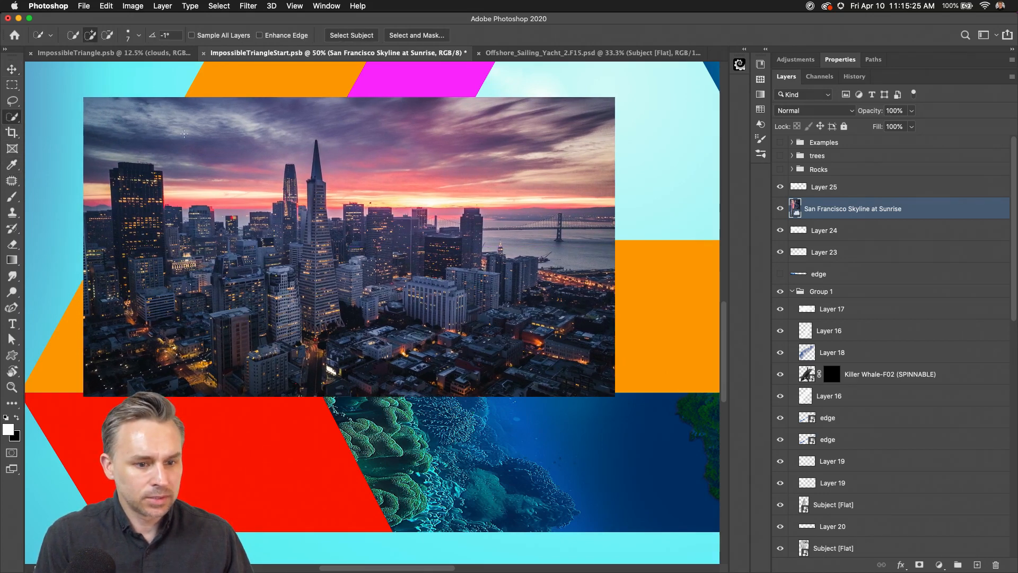
mouse_move(132, 133)
left_mouse_down()
mouse_move(227, 177)
mouse_move(212, 182)
mouse_move(232, 204)
mouse_move(171, 181)
mouse_move(233, 212)
left_mouse_up()
mouse_move(94, 186)
left_mouse_down()
mouse_move(89, 112)
mouse_move(98, 129)
mouse_move(82, 166)
mouse_move(91, 86)
left_mouse_up()
mouse_move(131, 122)
left_mouse_down()
mouse_move(312, 112)
mouse_move(450, 133)
mouse_move(560, 167)
mouse_move(437, 197)
mouse_move(445, 220)
left_mouse_up()
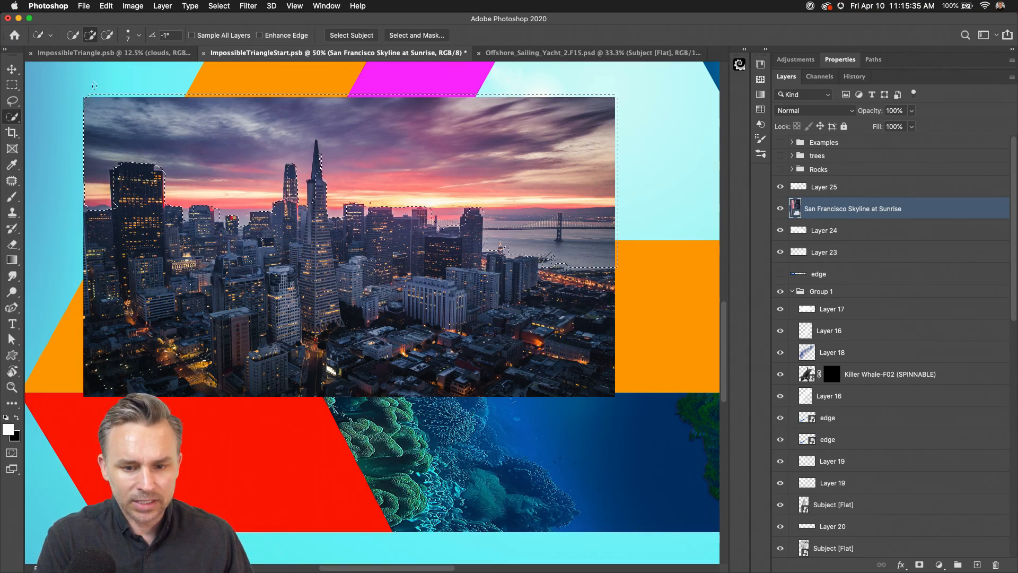
left_click_drag(521, 222, 444, 203)
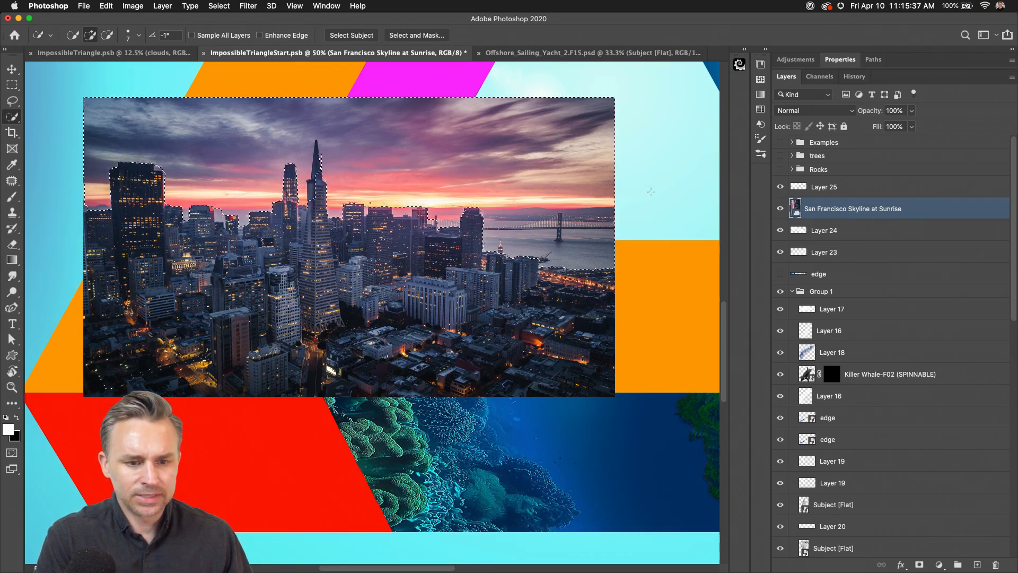
left_click(919, 564)
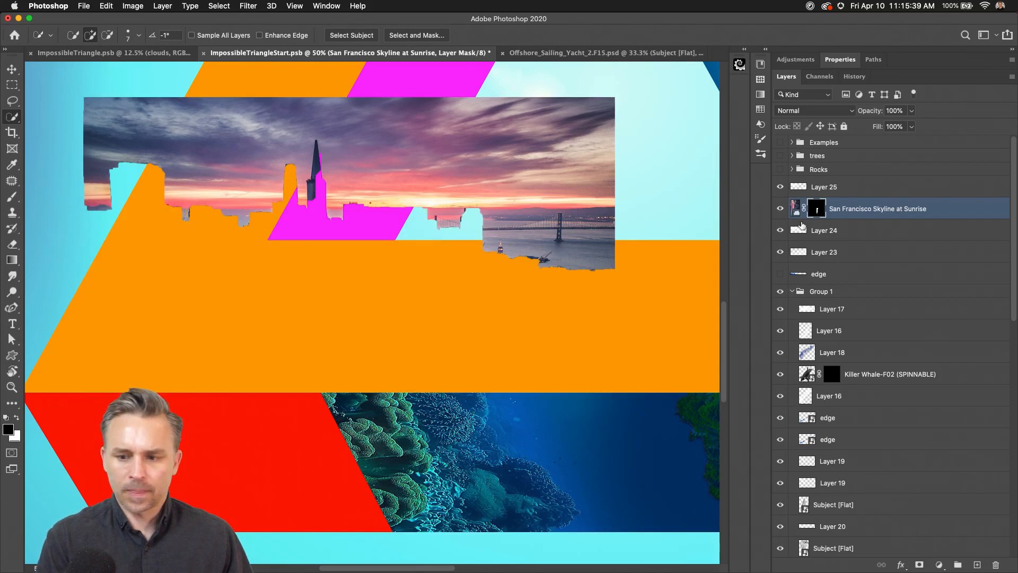
key("super+i")
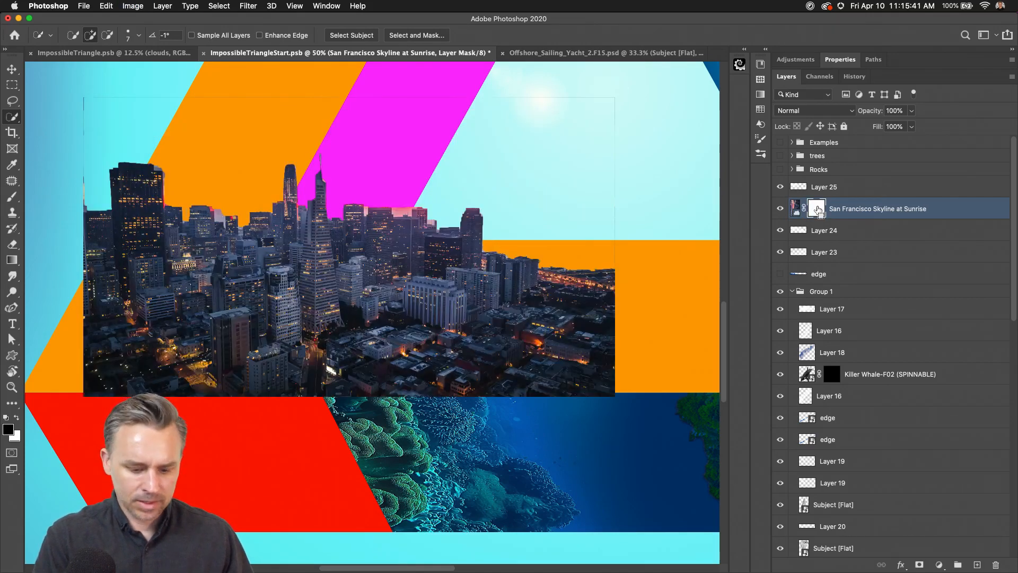
- Position the masked city skyline at the corner of the orange face, just above the red side
left_click(11, 69)
left_click_drag(279, 322, 217, 318)
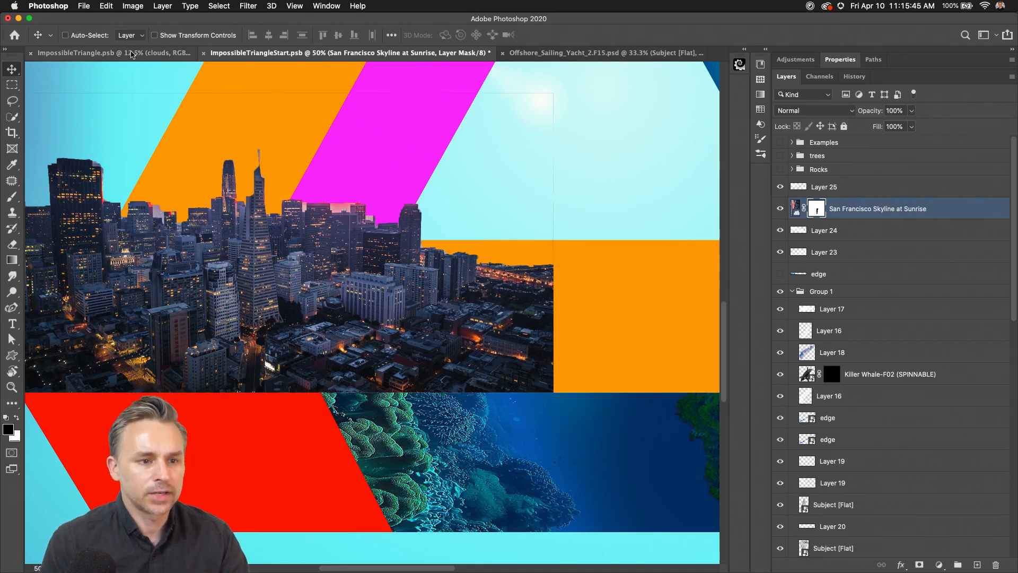
left_click_drag(286, 311, 300, 289)
- Try to skew the masked skyline with Free Transform to match the slant of the triangle's sides
key("super+minus")
key("super+minus")
key("super+t")
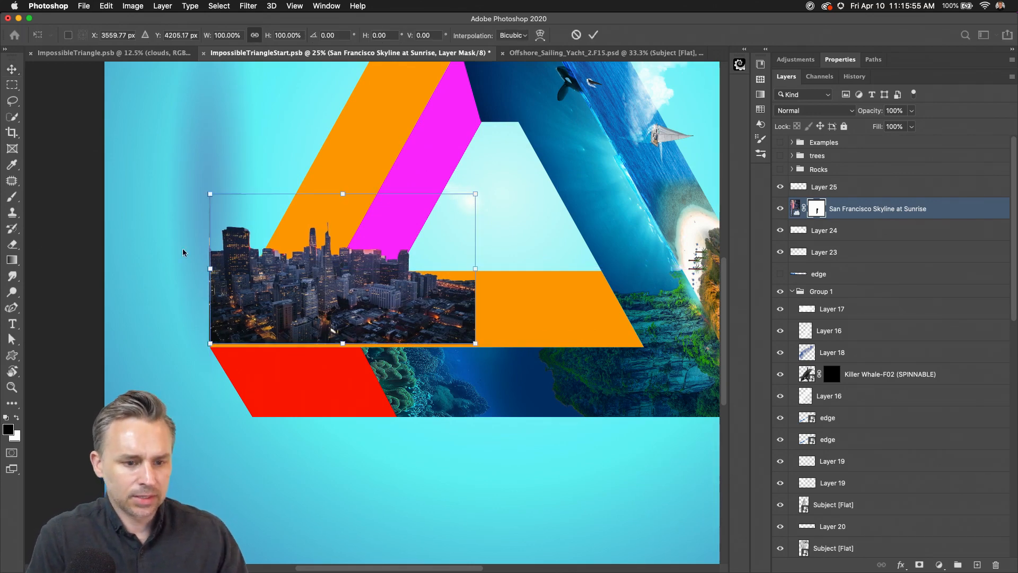
left_click_drag(210, 194, 149, 202)
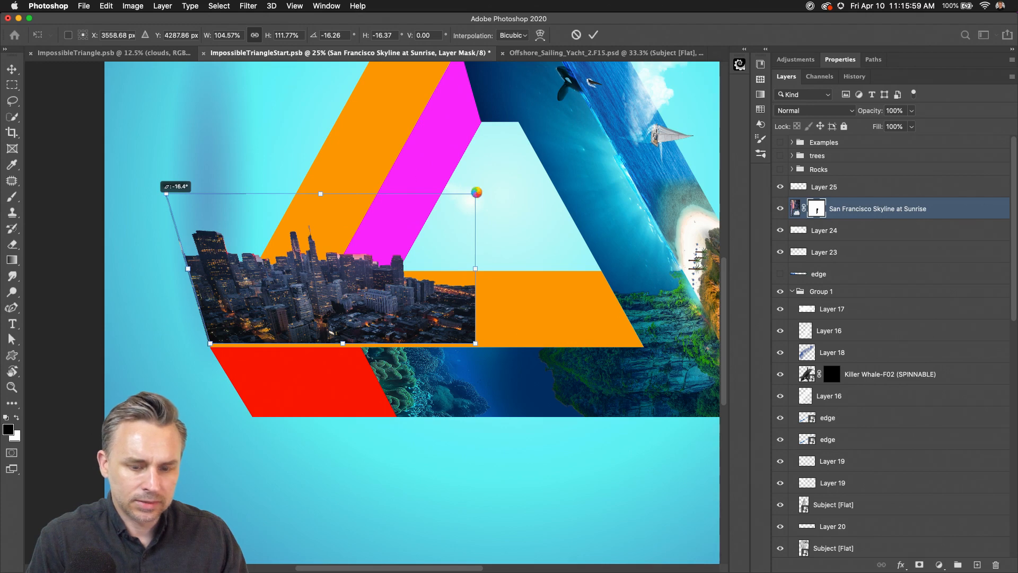
left_click_drag(474, 194, 376, 145)
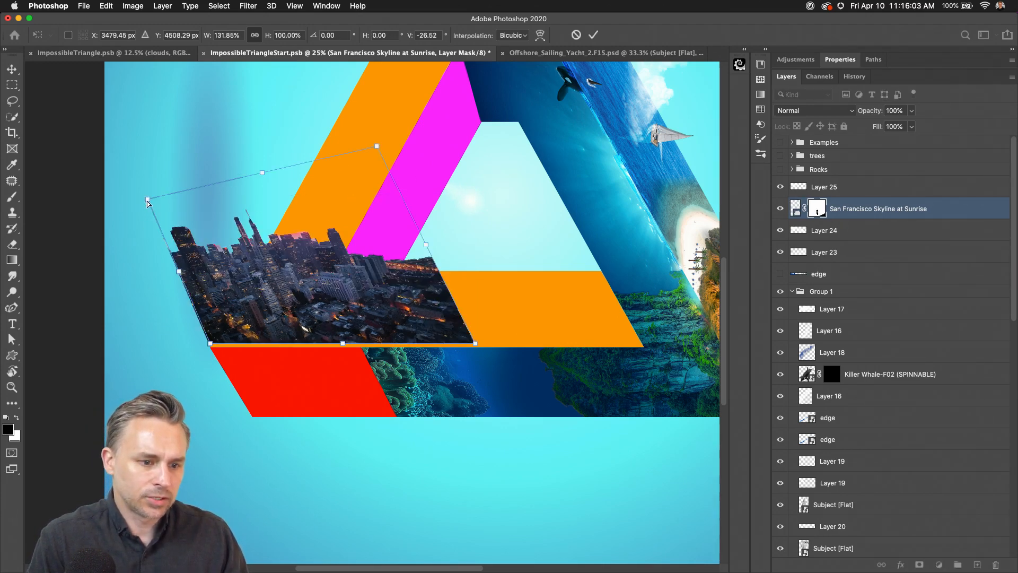
left_click_drag(147, 201, 120, 212)
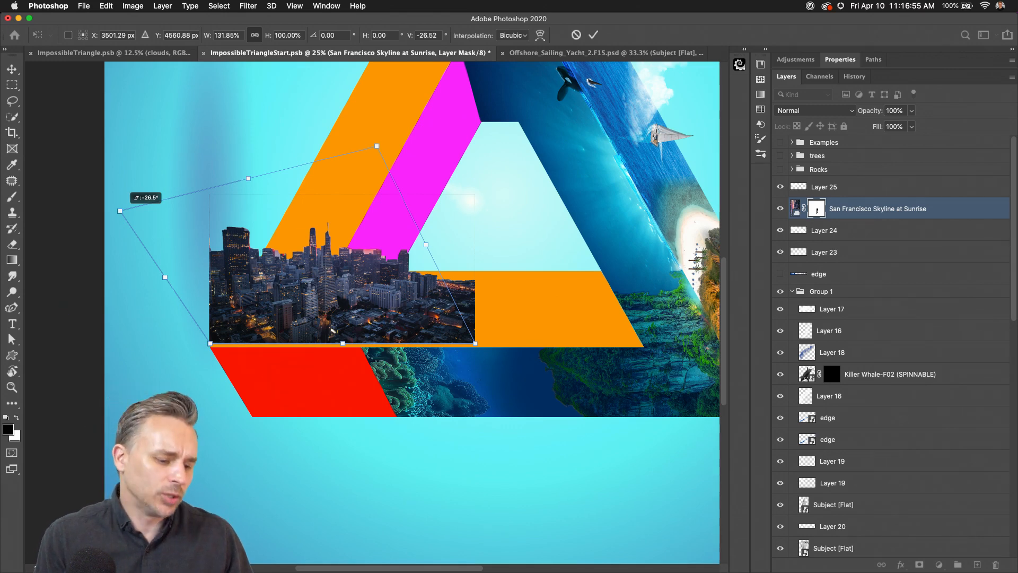
- Switch to Finder and force quit the unresponsive Photoshop through the Force Quit Applications window
mouse_move(327, 571)
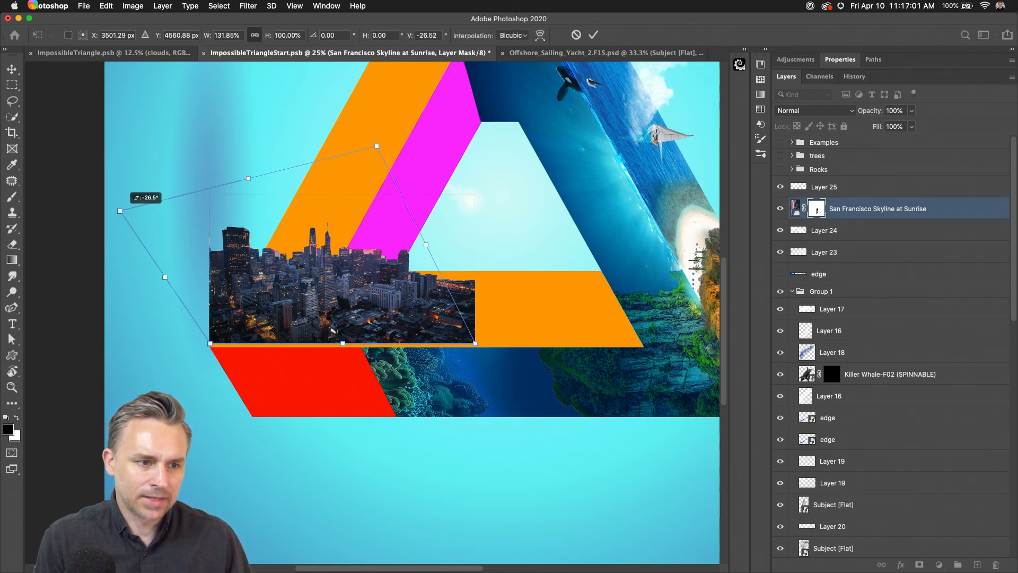
mouse_move(485, 571)
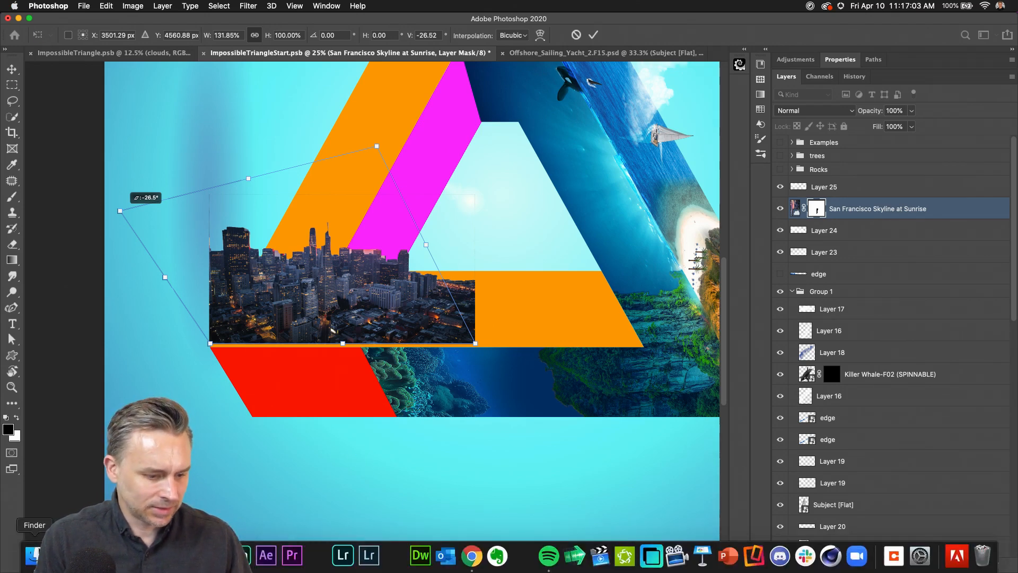
left_click(30, 554)
left_click(307, 493)
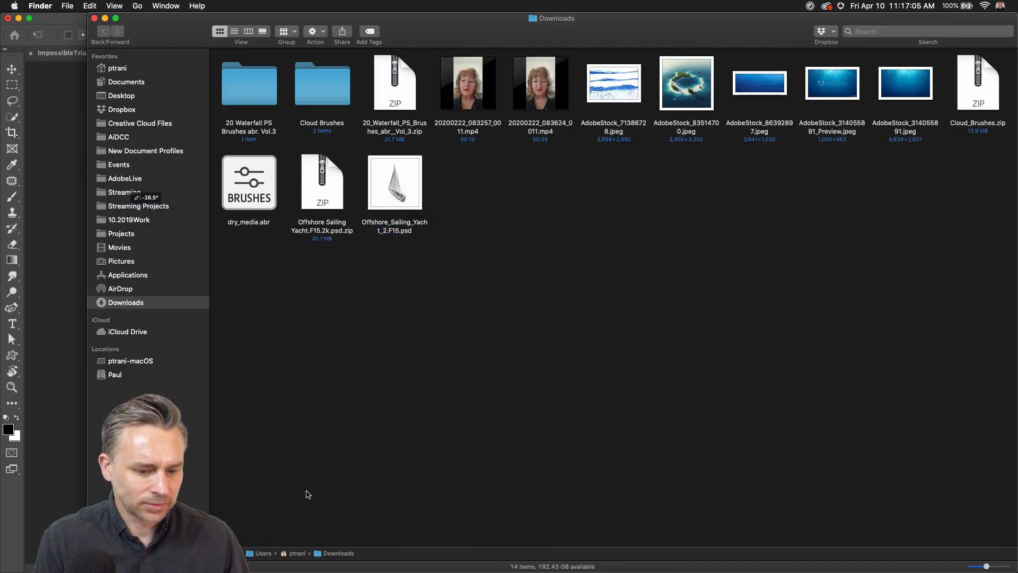
left_click(14, 6)
left_click(21, 78)
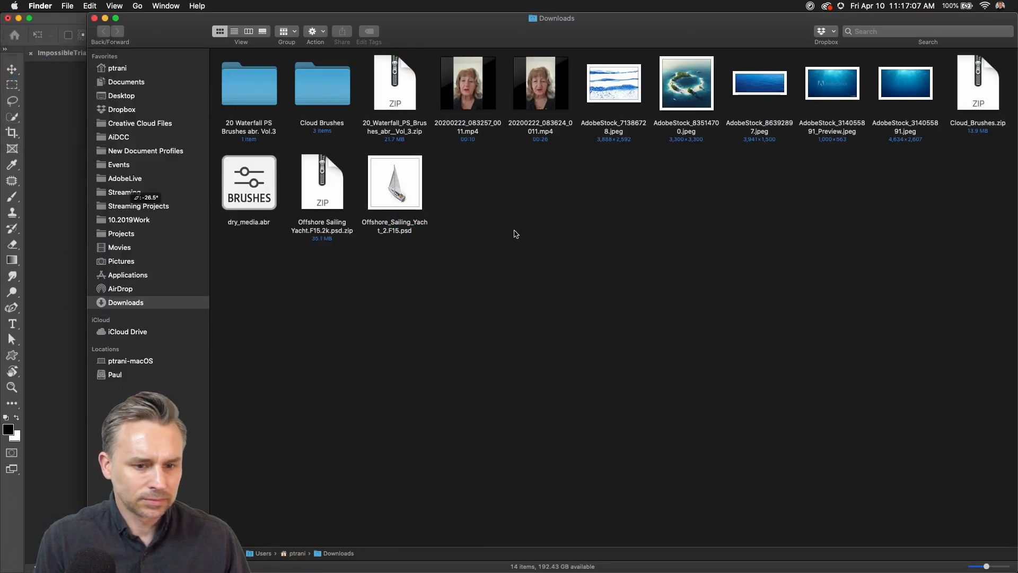
left_click_drag(131, 195, 503, 179)
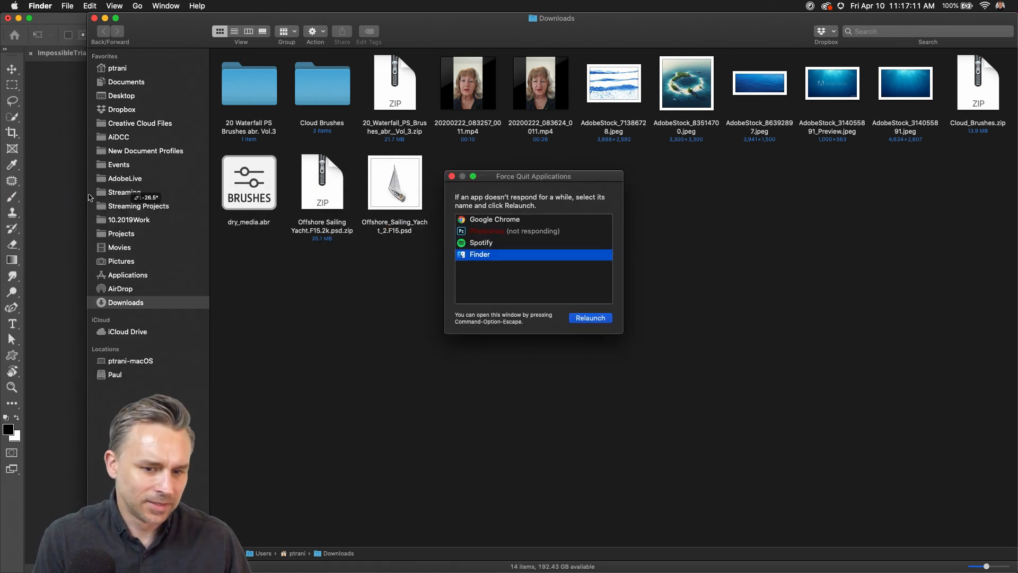
left_click(546, 236)
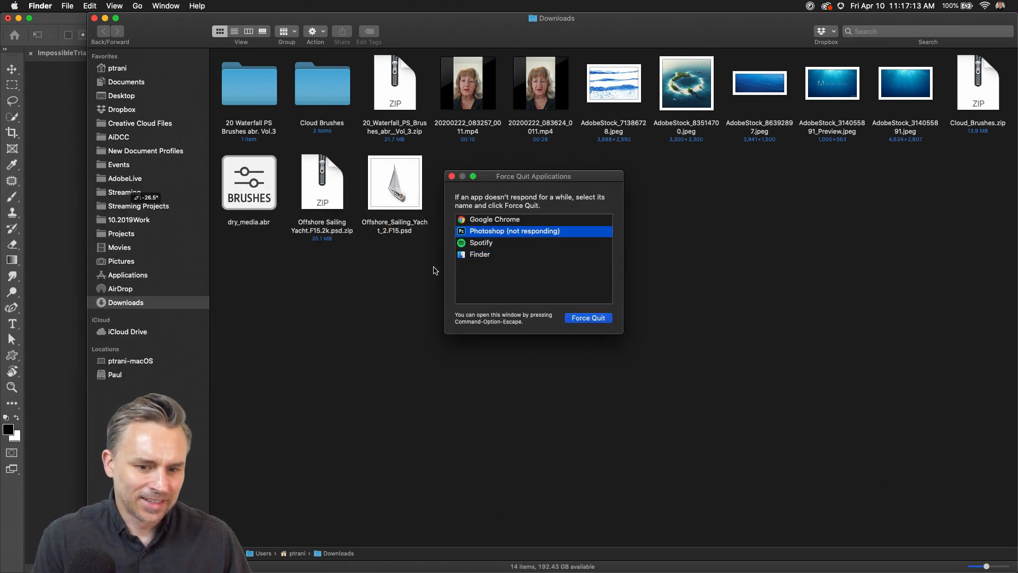
left_click(587, 318)
left_click(620, 233)
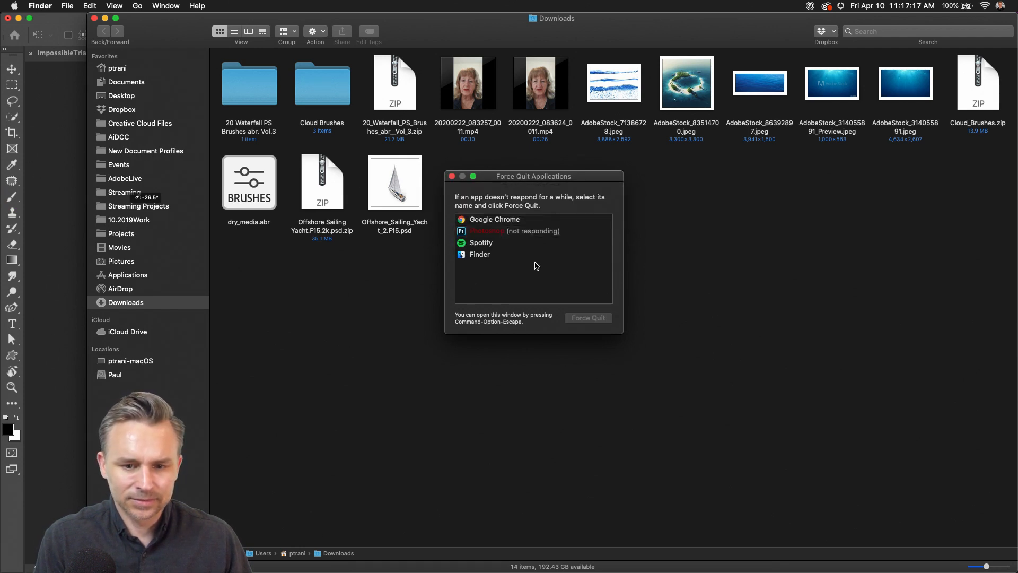
- Close the Downloads window, reopen ImpossibleTriangle.psb from the desktop in Photoshop, and ignore the forced-quit report
left_click(104, 19)
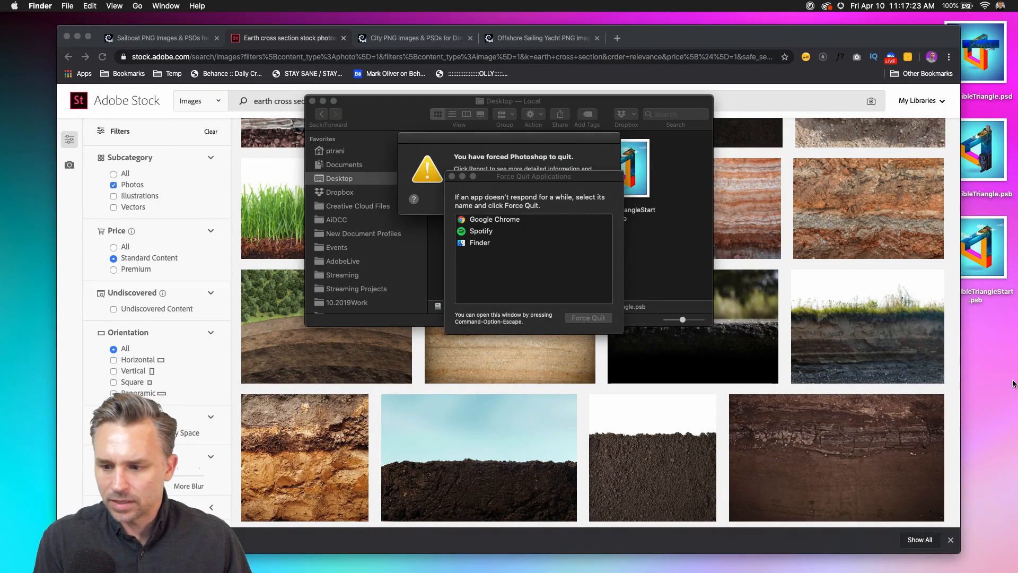
double_click(984, 154)
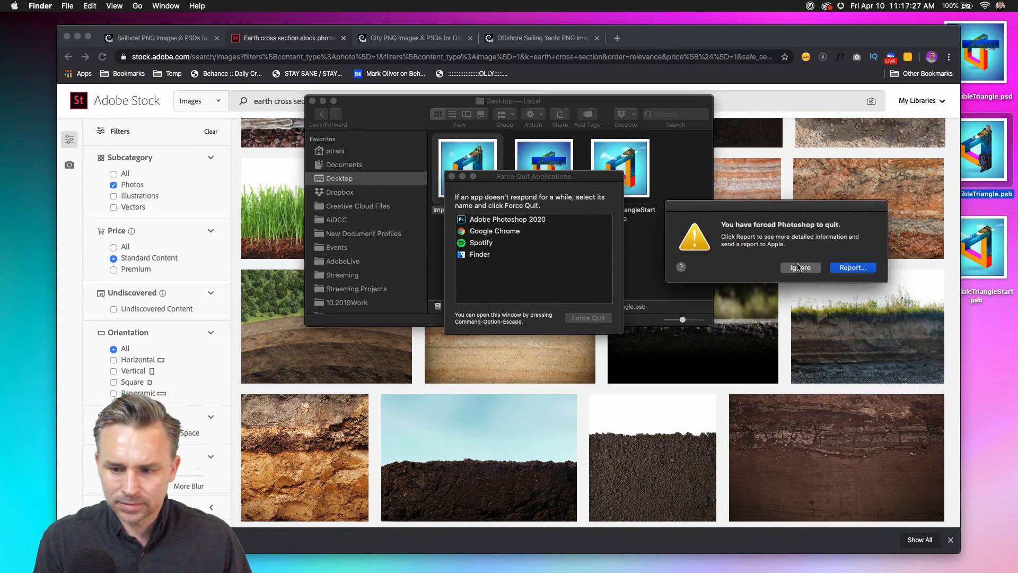
left_click(797, 266)
- Switch to Chrome and examine the Business Center building from the PixelSquid city results, trying to rotate its 3D preview
left_click(655, 36)
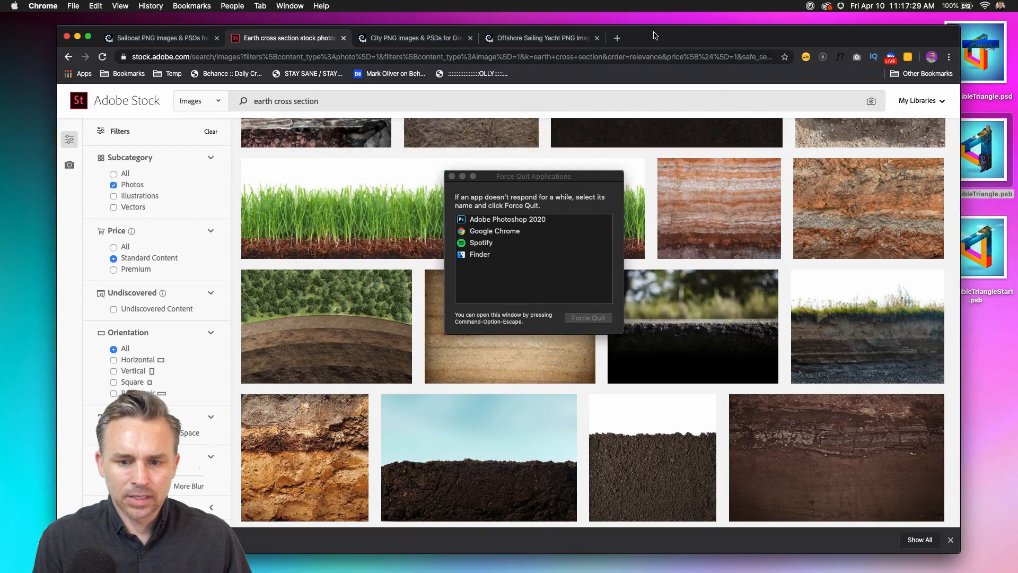
left_click_drag(493, 177, 904, 297)
left_click(871, 303)
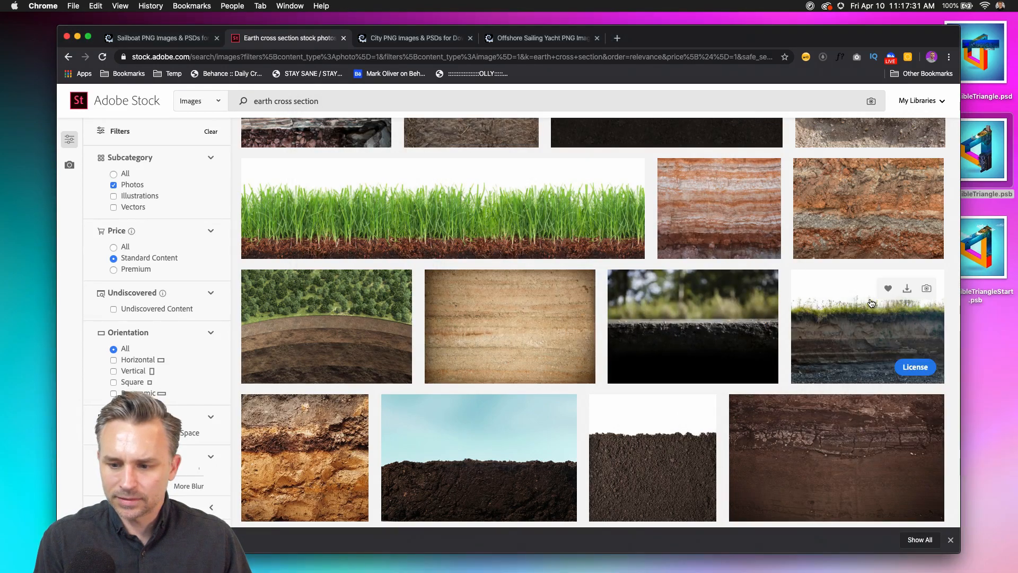
mouse_move(651, 41)
left_mouse_down()
mouse_move(334, 455)
mouse_move(634, 29)
left_mouse_up()
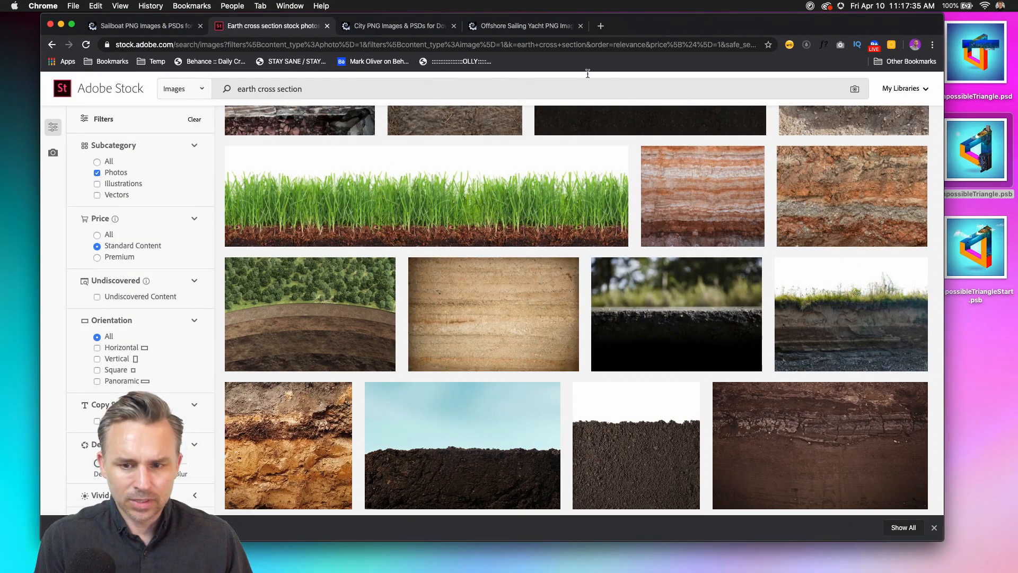
left_click(367, 28)
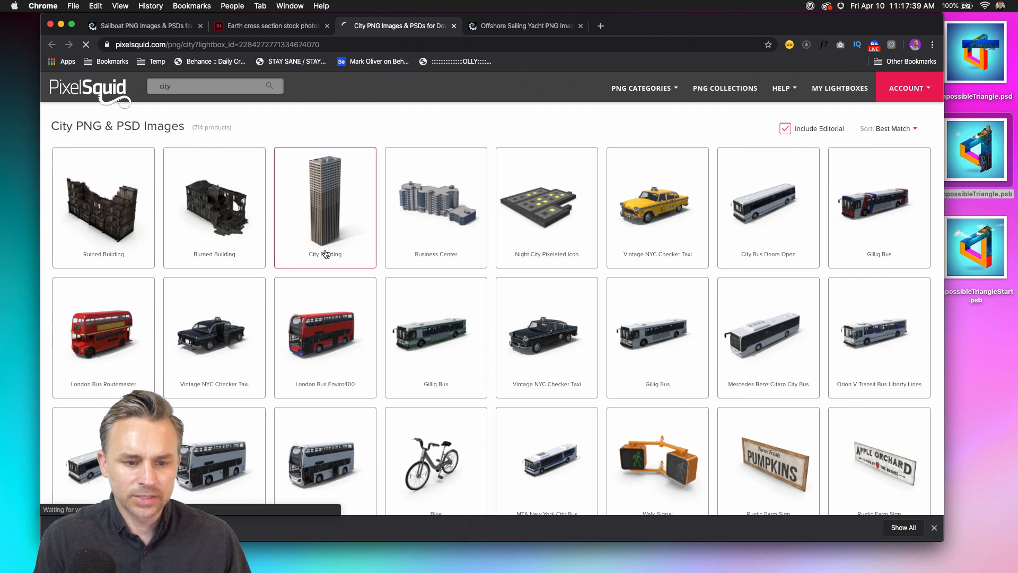
left_click(433, 202)
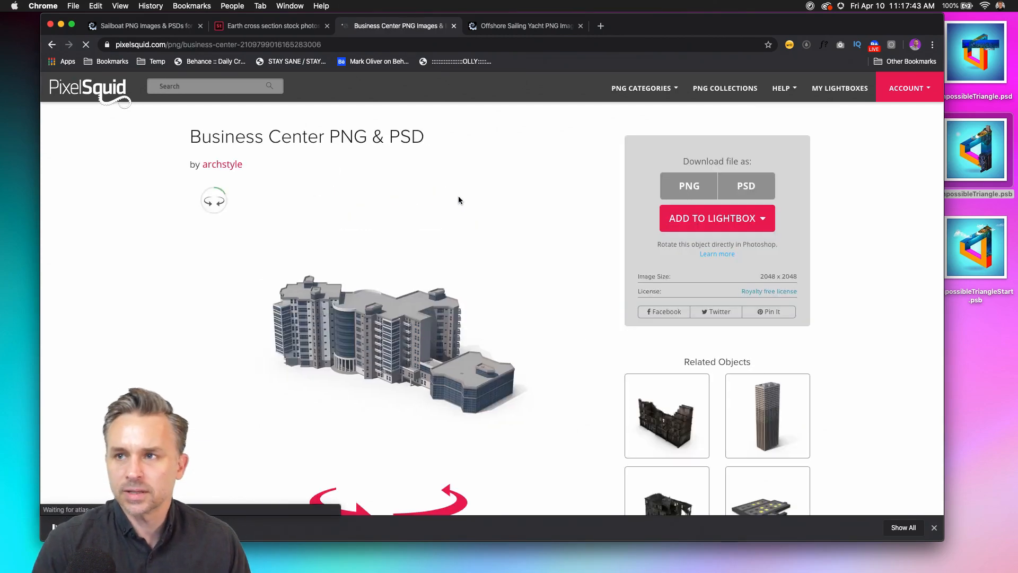
left_click_drag(483, 321, 407, 375)
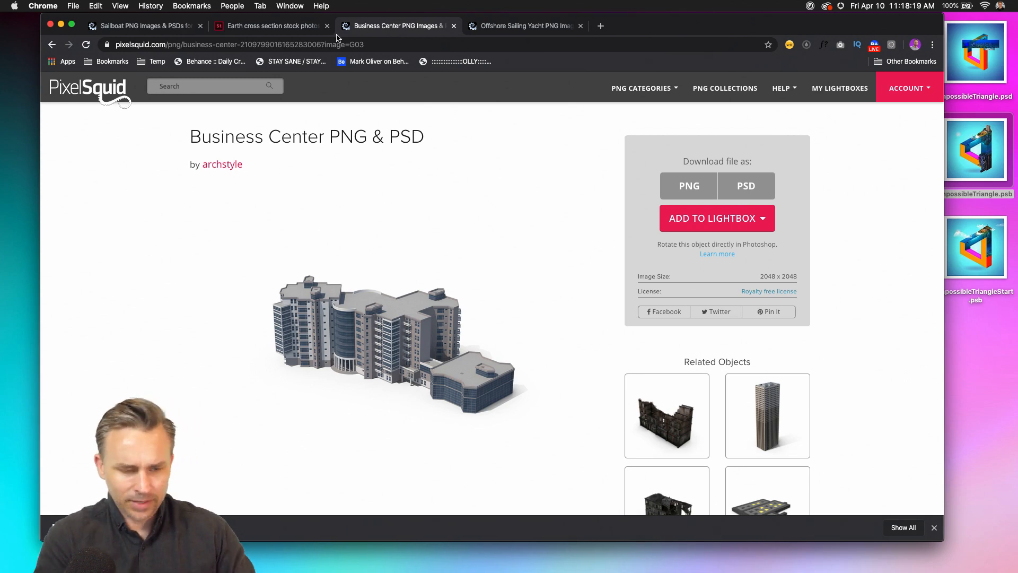
- Minimize the Chrome window and close the Finder window of the Desktop folder to clear the desktop
left_click(60, 25)
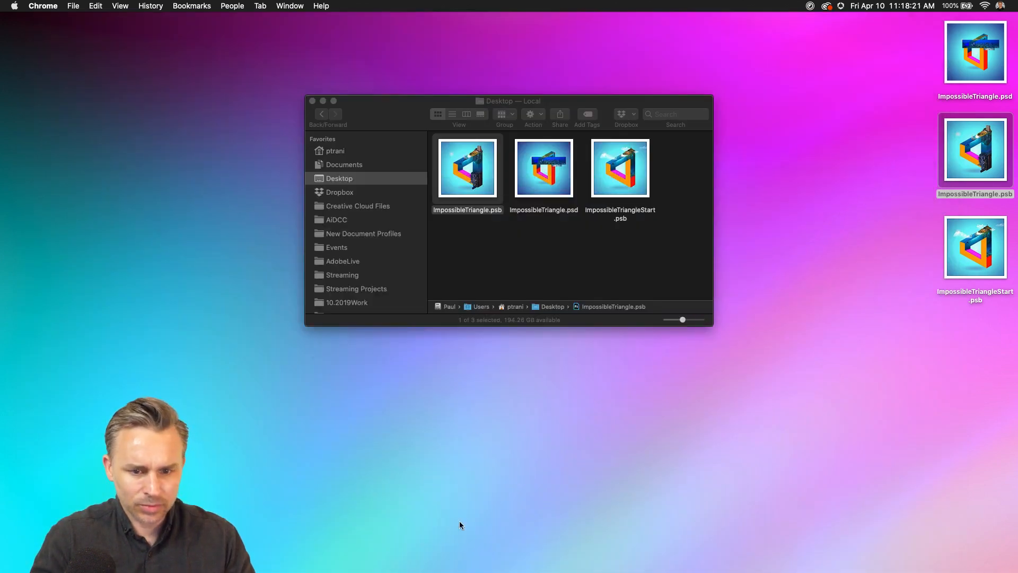
mouse_move(265, 556)
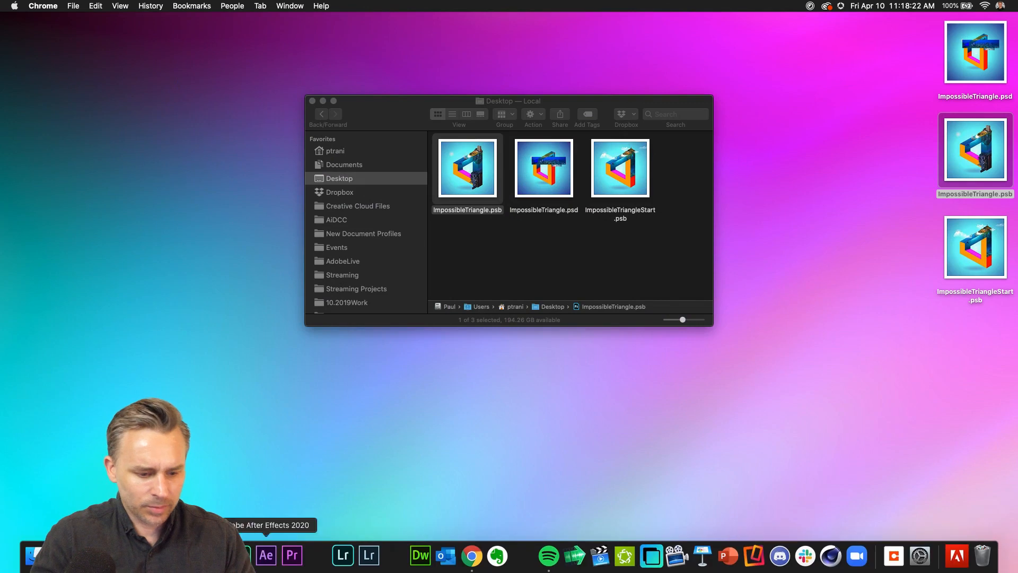
left_click(508, 282)
left_click_drag(403, 111, 413, 161)
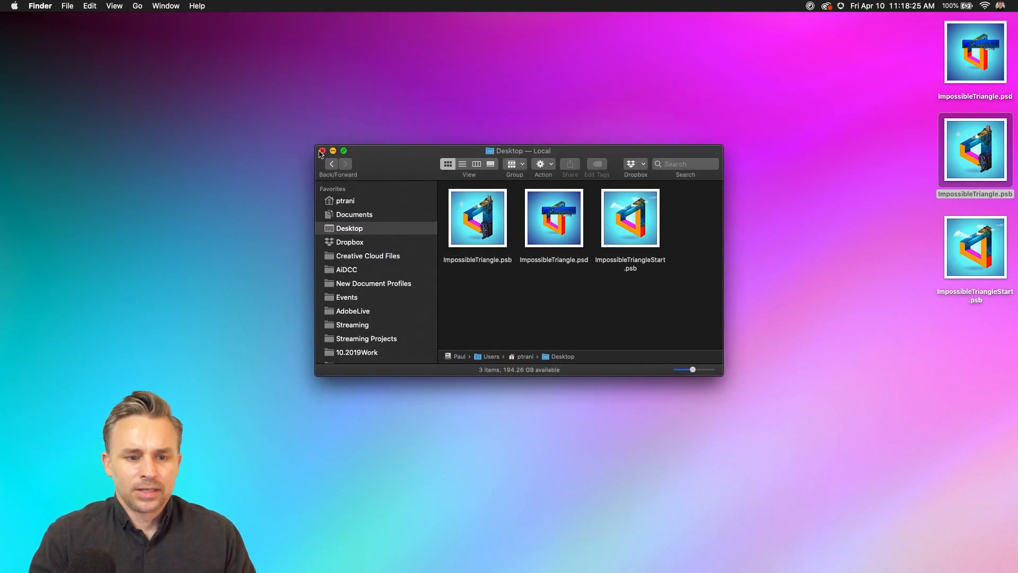
left_click(322, 151)
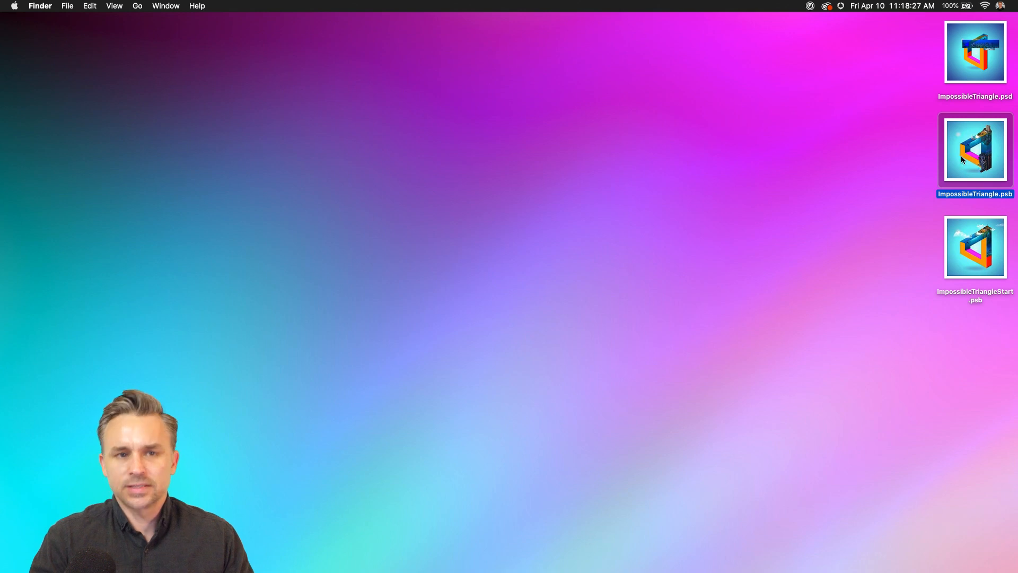
- Preview ImpossibleTriangle.psb with Quick Look in an enlarged window and close the preview
key("space")
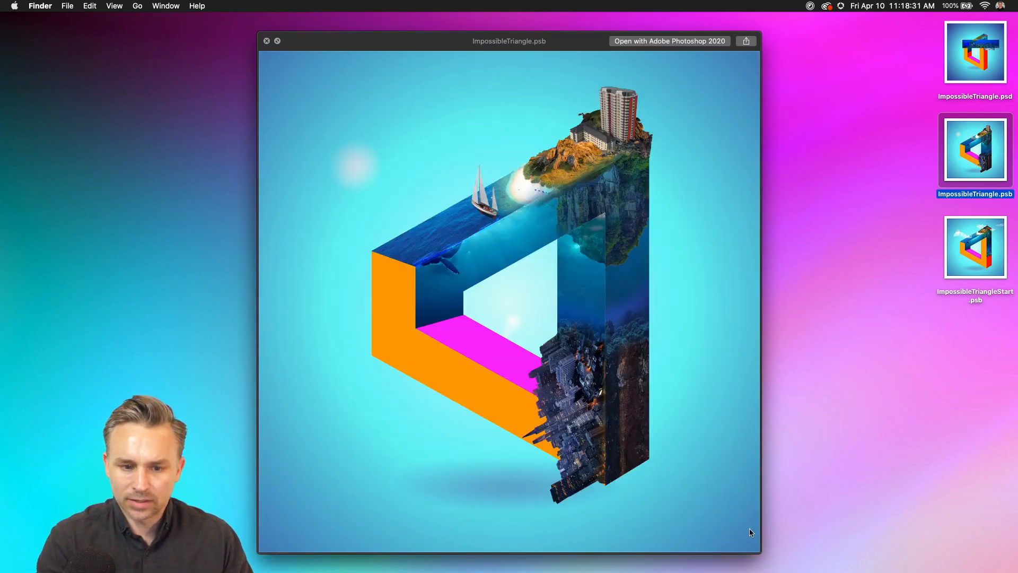
left_click_drag(757, 552, 930, 570)
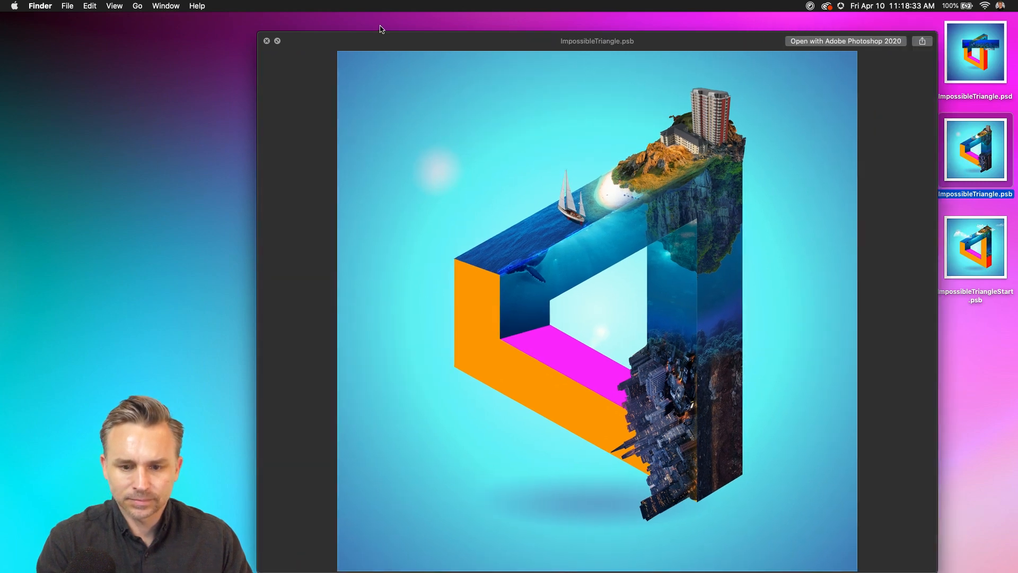
left_click_drag(391, 34, 323, 30)
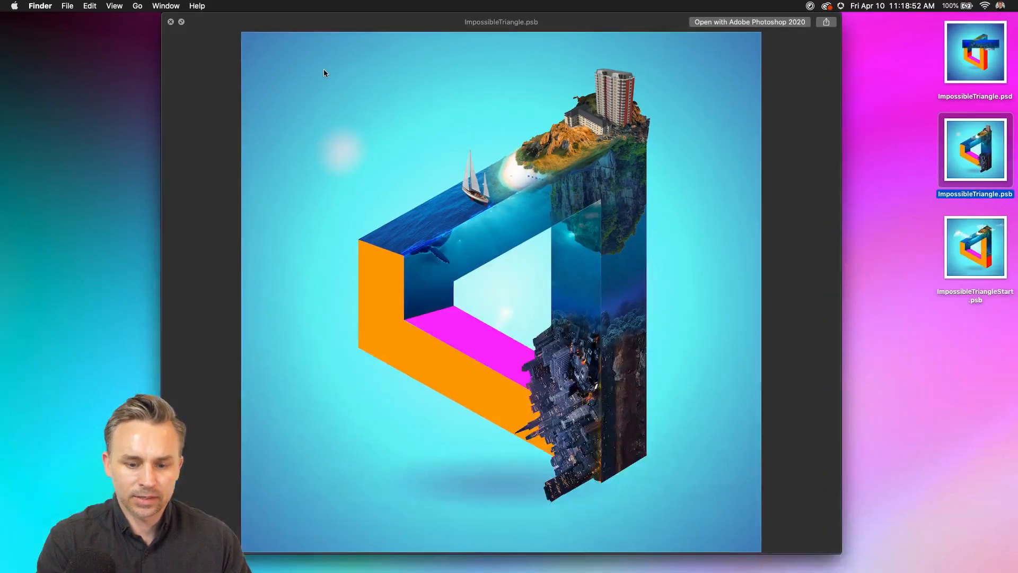
key("space")
left_click(473, 306)
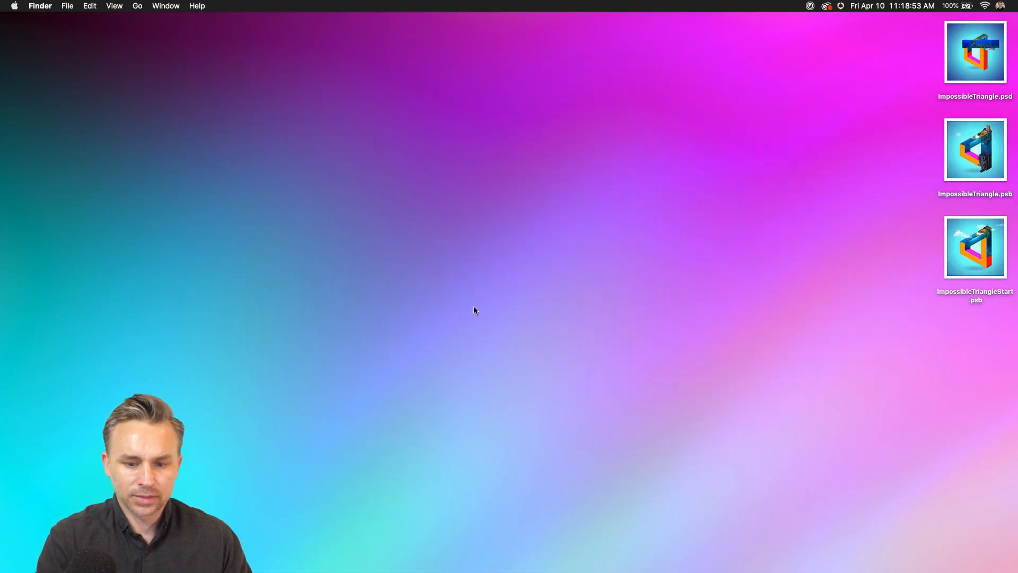
- Check the running applications in the Force Quit Applications window and close it
mouse_move(35, 567)
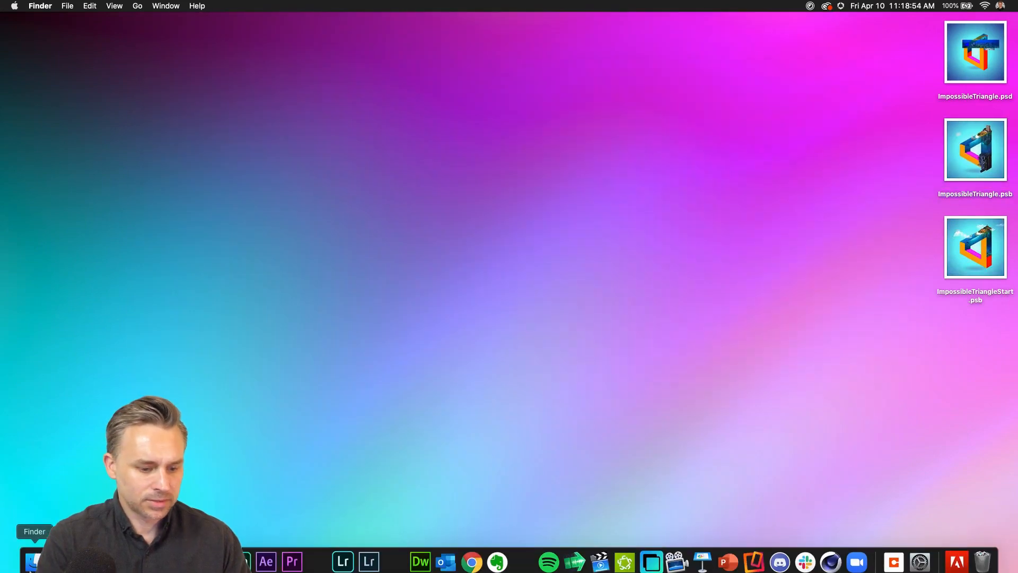
left_click(14, 6)
left_click(25, 79)
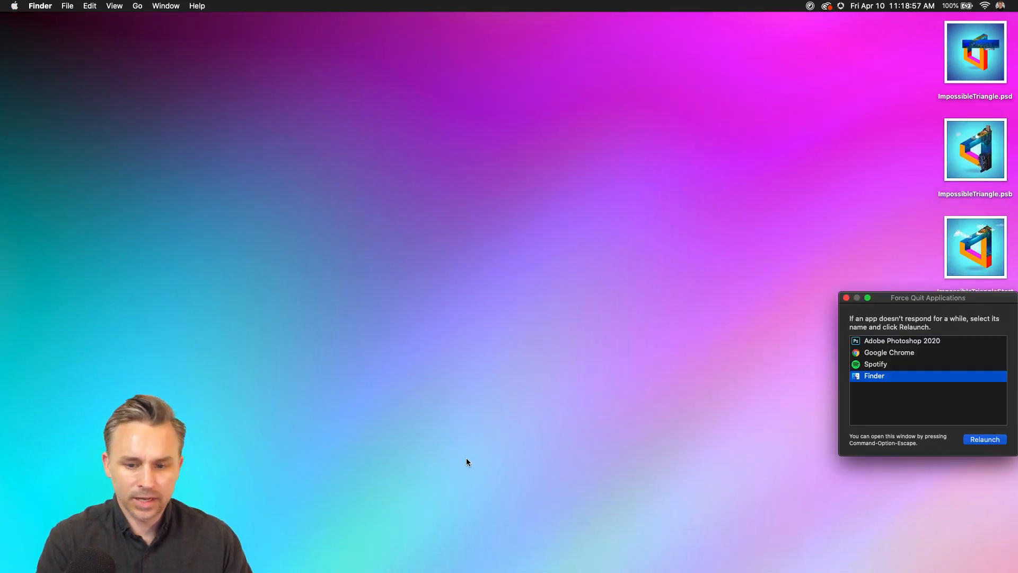
left_click_drag(901, 300, 846, 308)
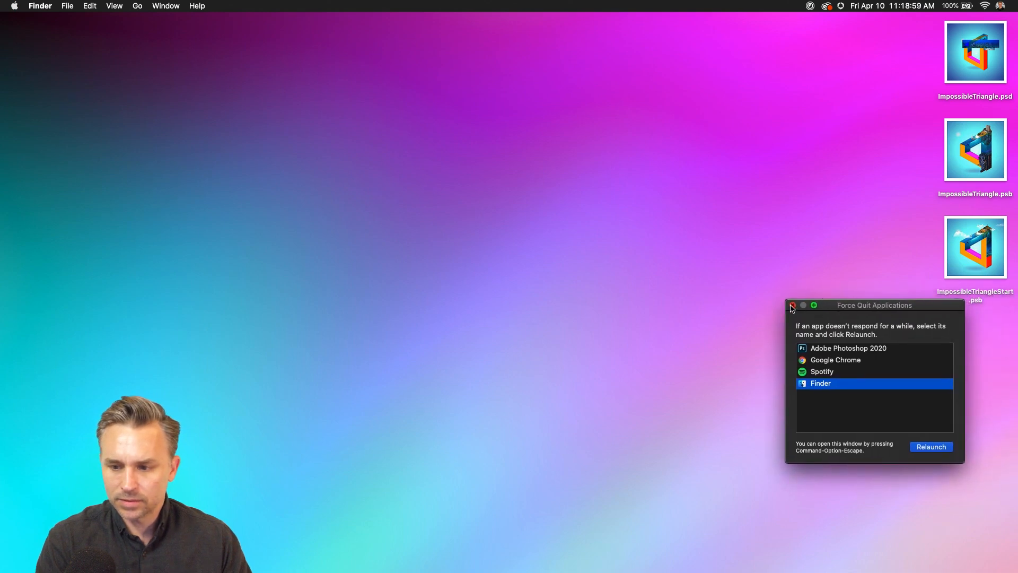
left_click(792, 306)
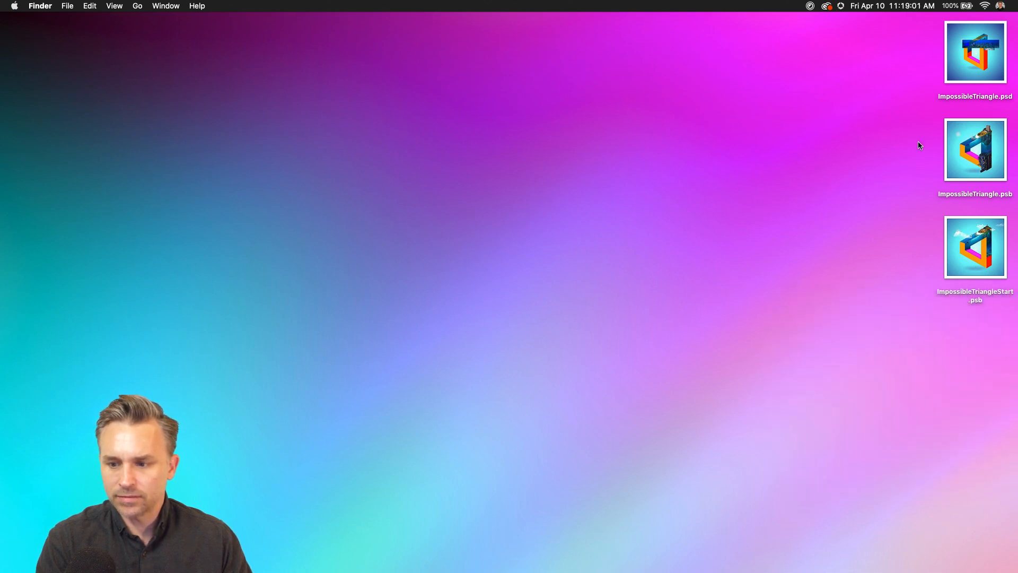
- Examine the file info of ImpossibleTriangle.psb, including its size and layers, and close the info window
left_click(960, 150)
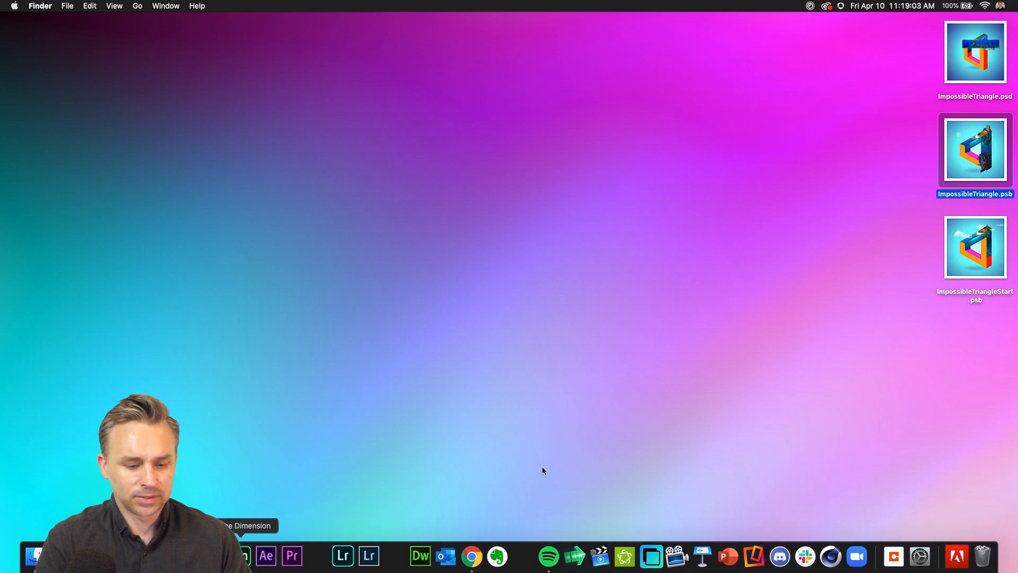
key("super+i")
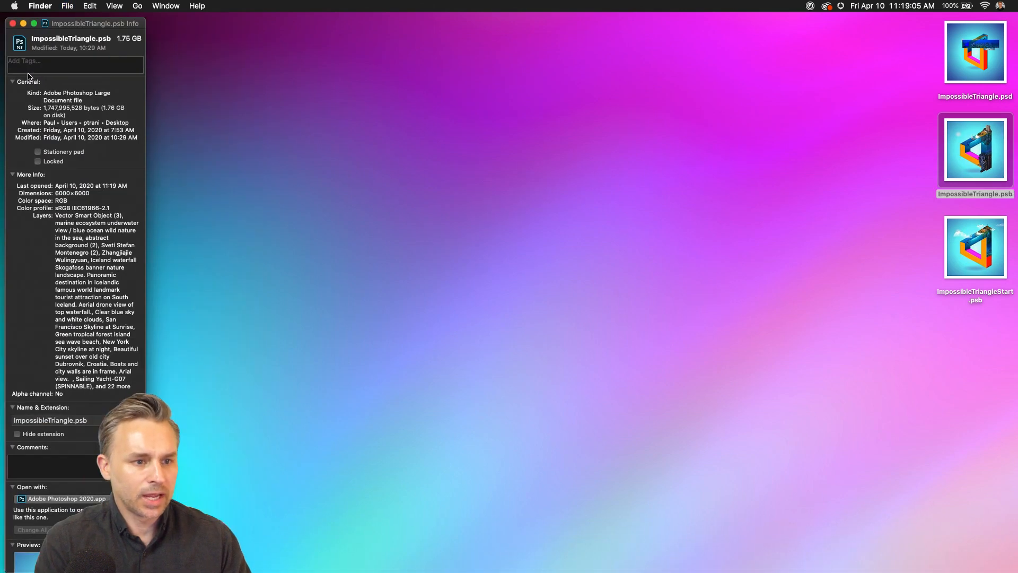
left_click(12, 23)
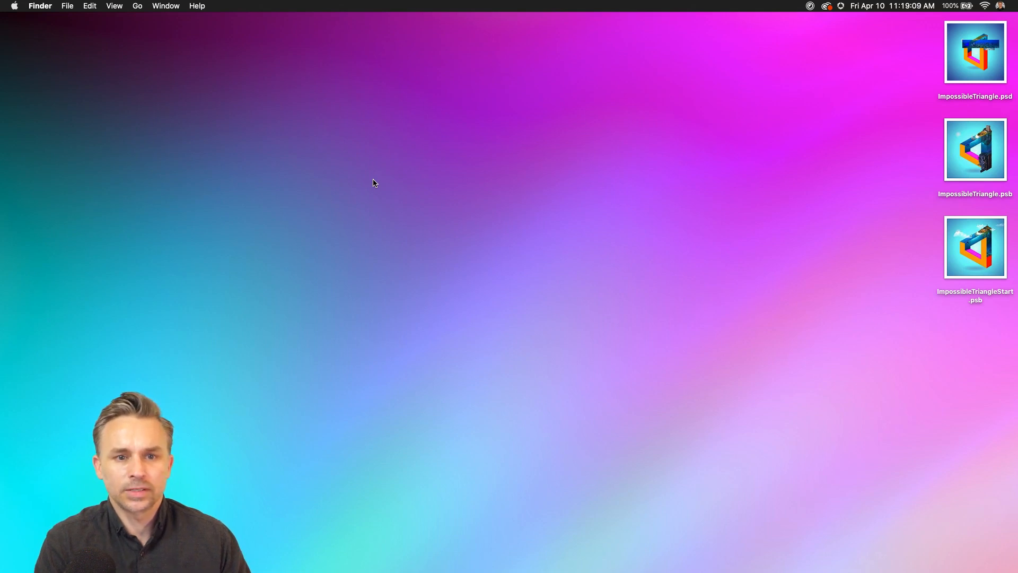
- Show the triangle artwork of ImpossibleTriangle.psb again in Quick Look and close the preview
left_click(988, 151)
key("space")
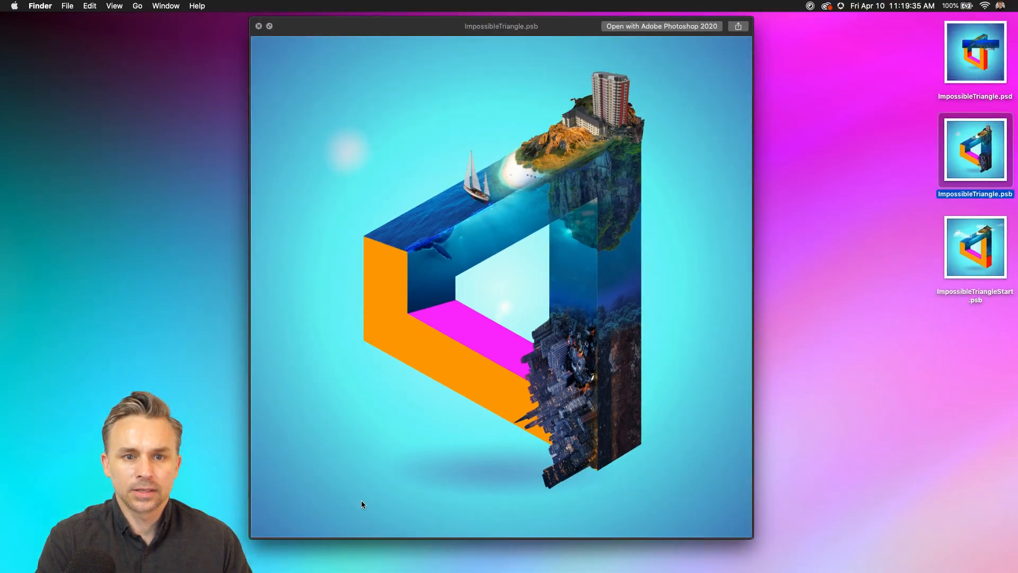
mouse_move(388, 571)
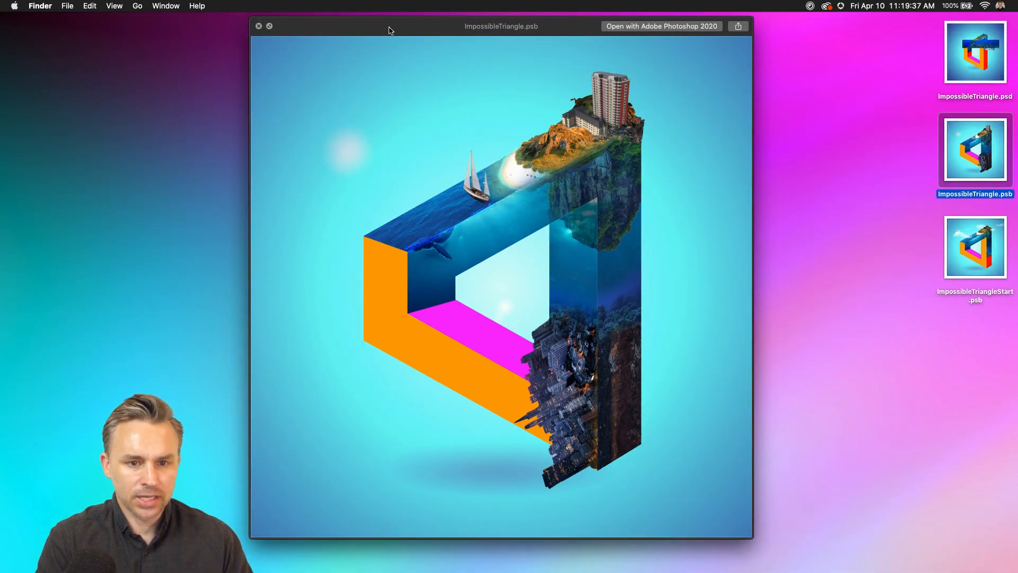
mouse_move(389, 27)
left_mouse_down()
mouse_move(471, 98)
mouse_move(402, 27)
left_mouse_up()
left_click(88, 321)
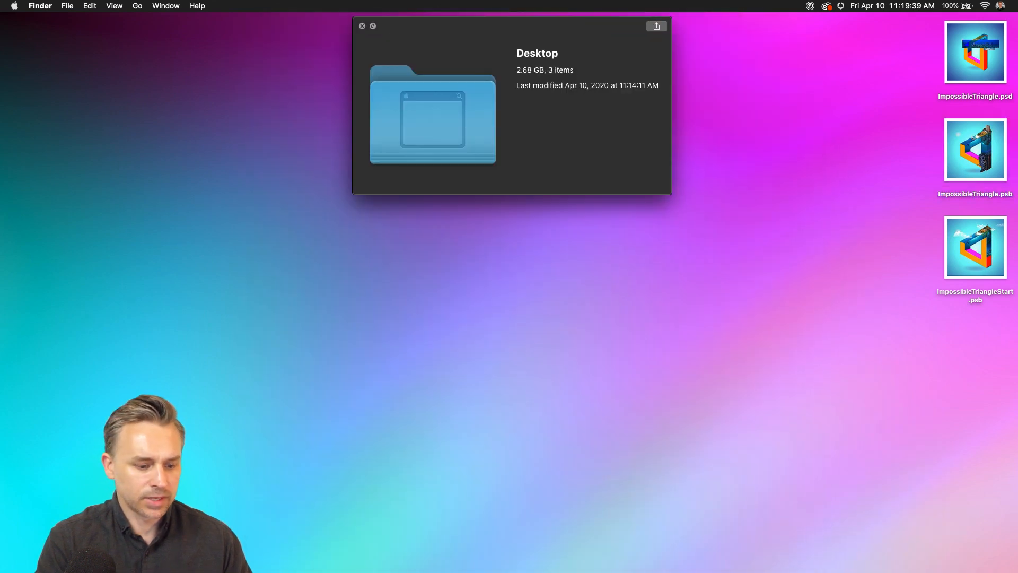
left_click(362, 26)
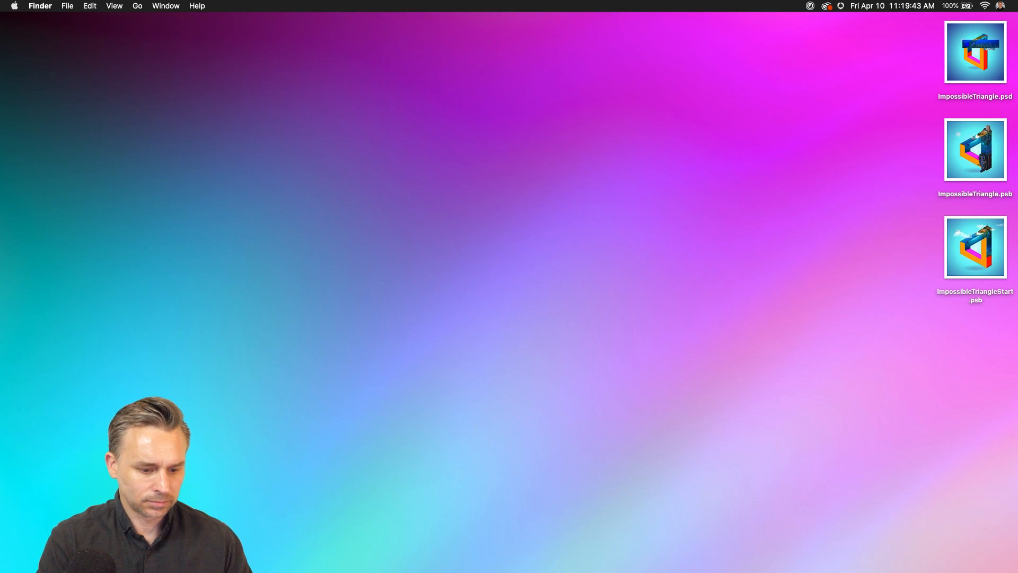
- Check Adobe Photoshop 2020 in the Force Quit Applications window and through its Dock menu, and close the window without quitting it
mouse_move(6, 559)
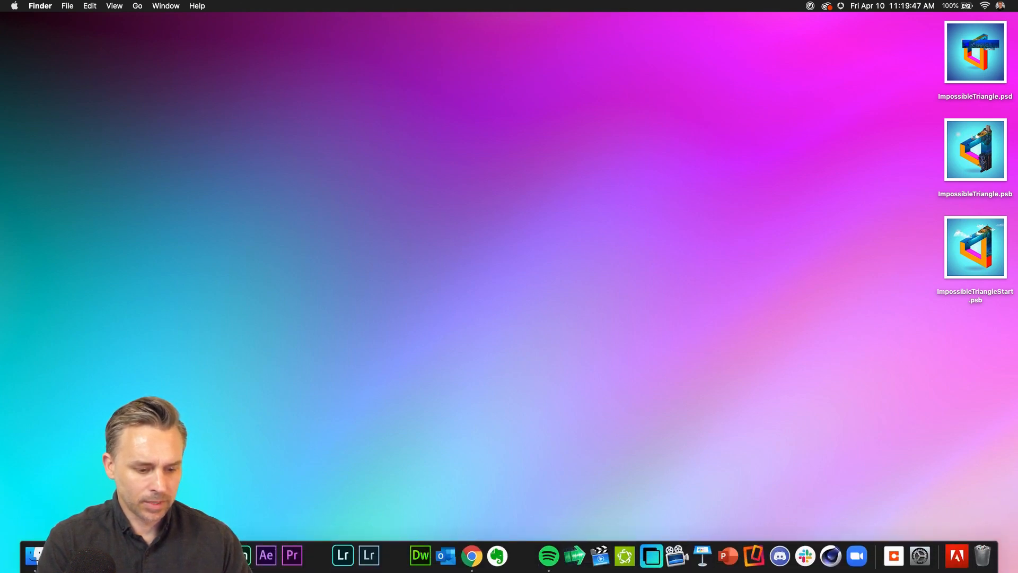
left_click(14, 6)
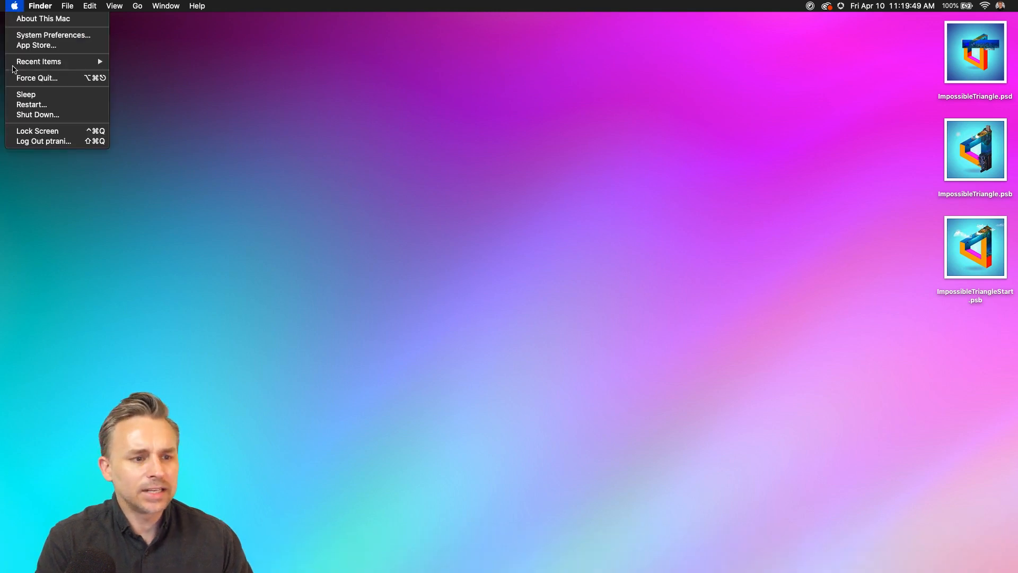
left_click(24, 78)
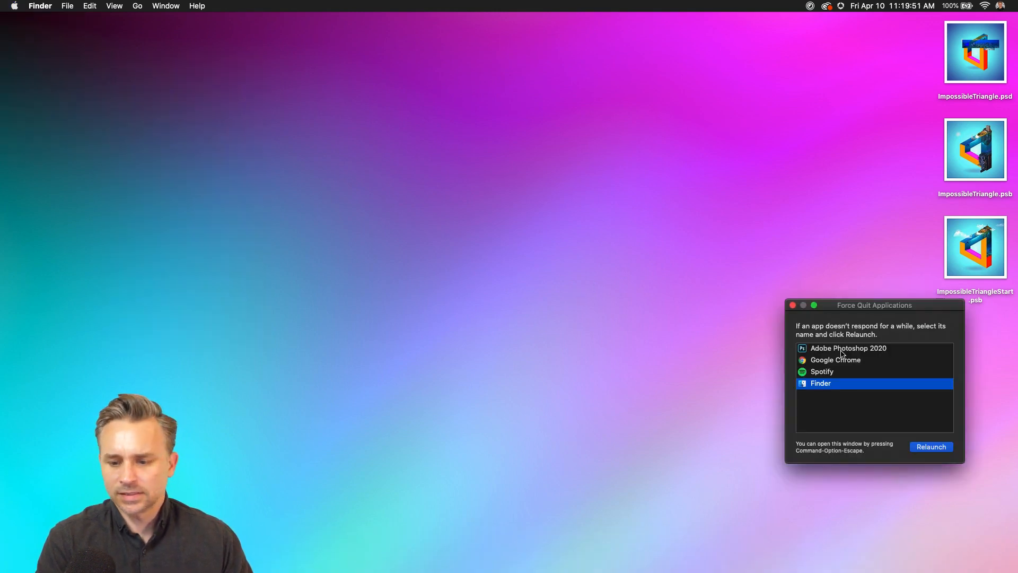
left_click(843, 352)
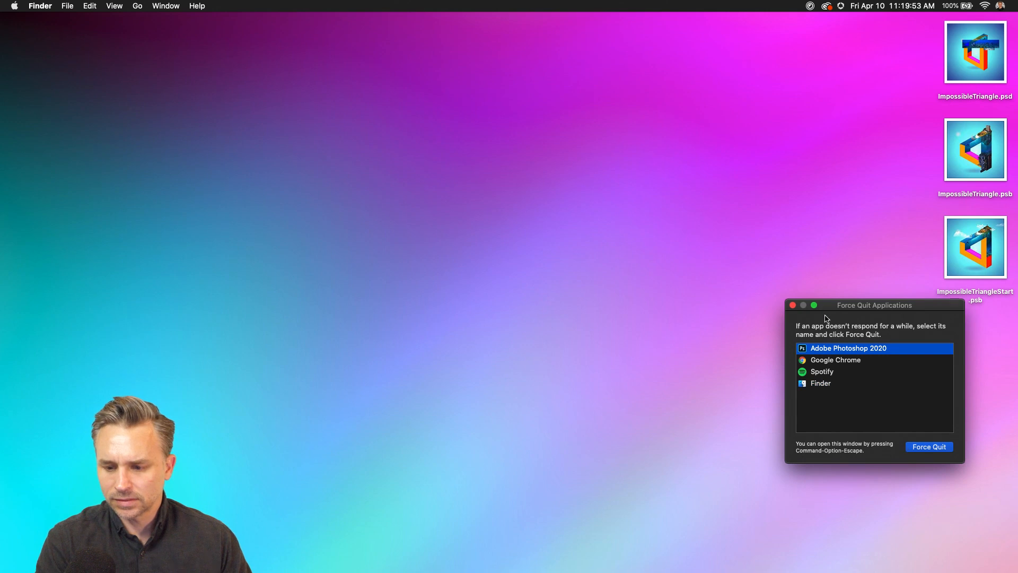
mouse_move(159, 572)
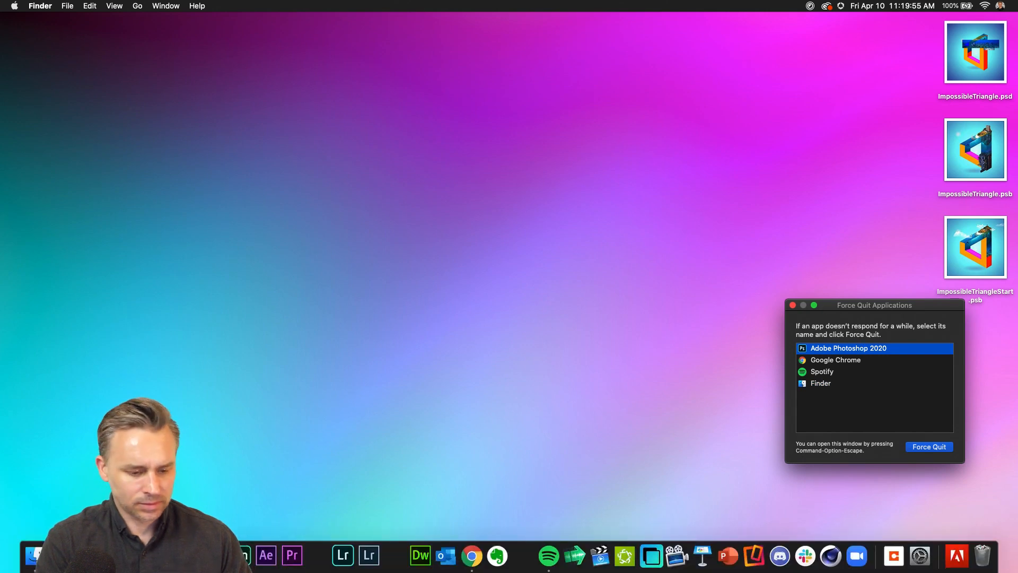
right_click(182, 556)
key("Escape")
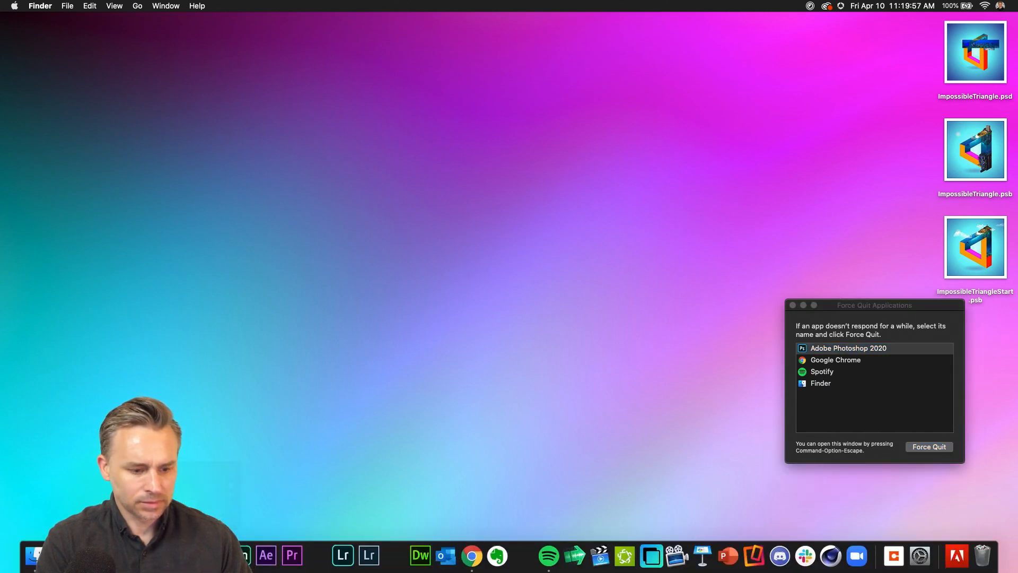
right_click(182, 555)
left_click(212, 521)
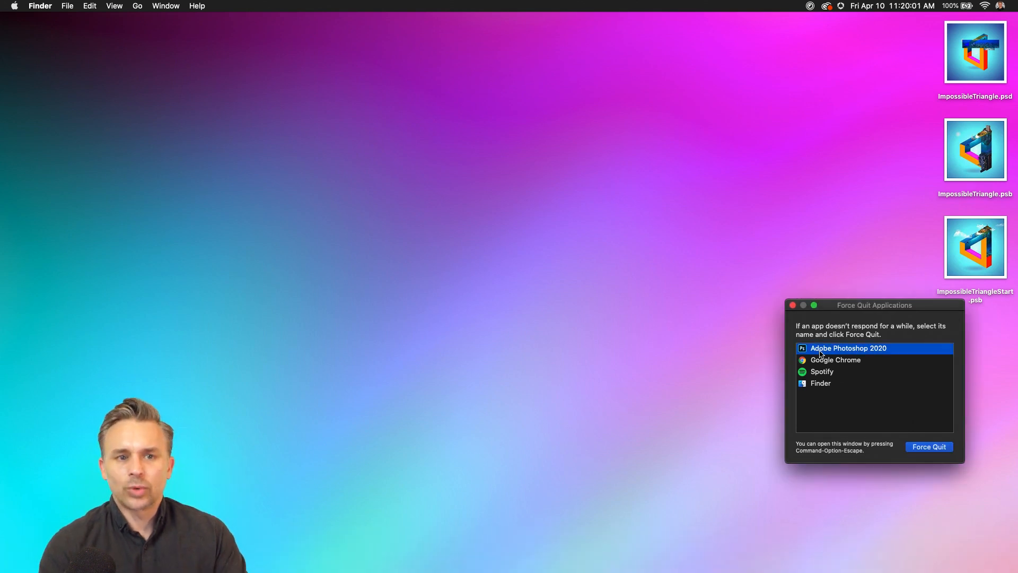
left_click(792, 306)
left_click(943, 266)
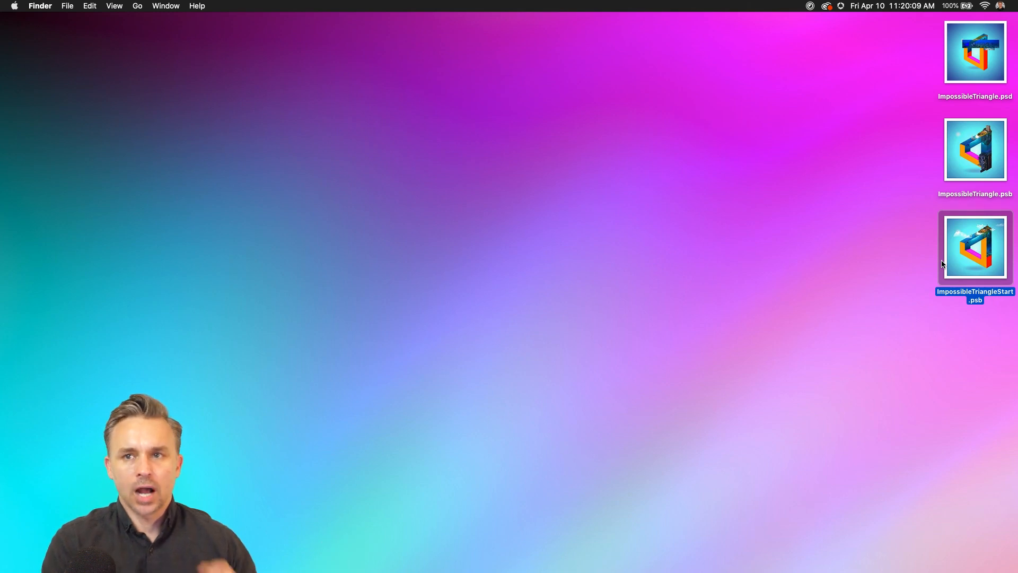
left_click(892, 254)
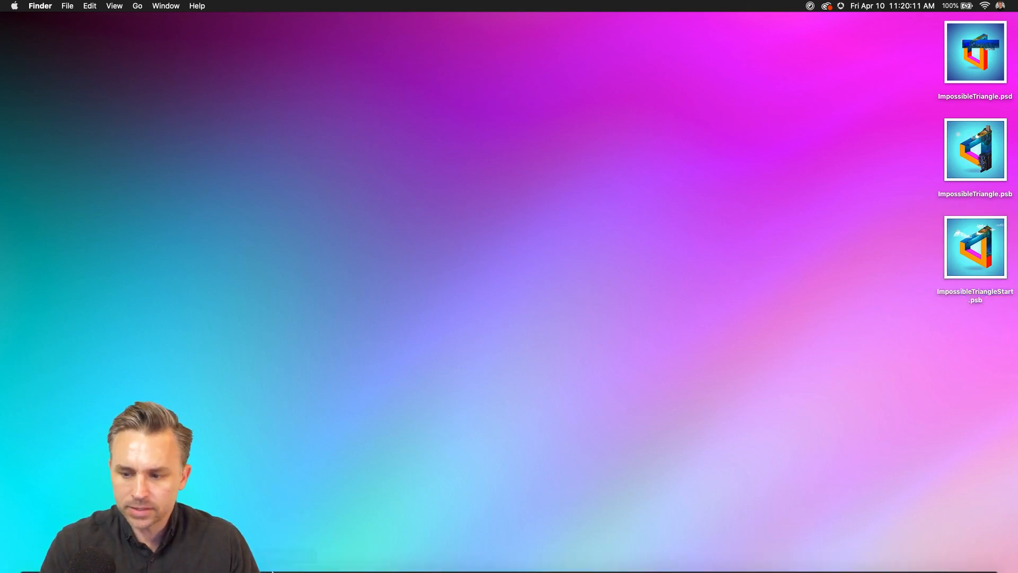
mouse_move(35, 555)
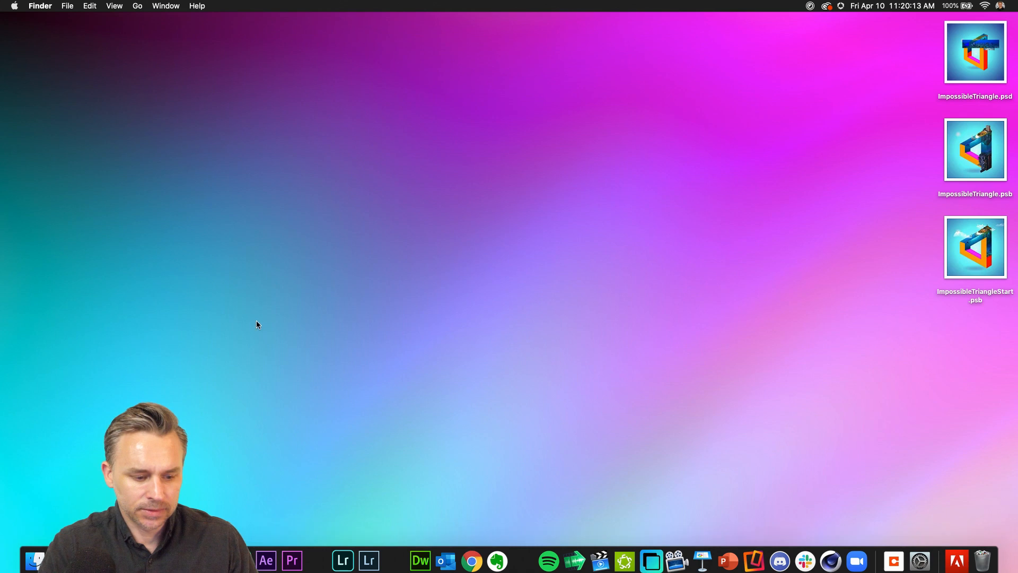